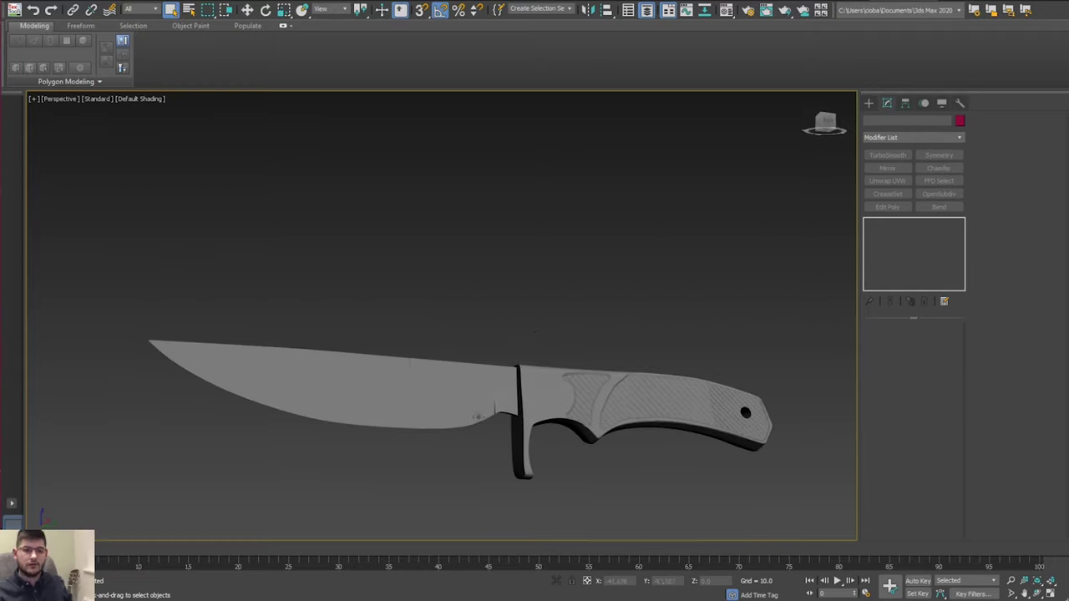
Inspect the knife_high model's blade, guard and handle from several angles, finishing in the Left view.
{"action": "middle_click_drag", "start_coordinate": [442, 361], "coordinate": [570, 265]}
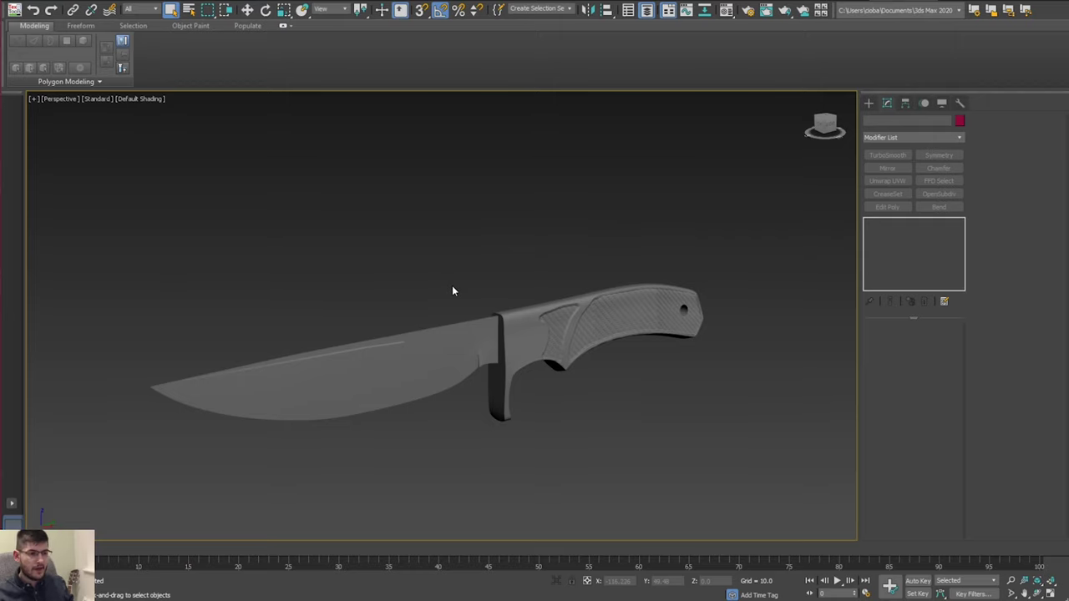
{"action": "left_click", "coordinate": [388, 343]}
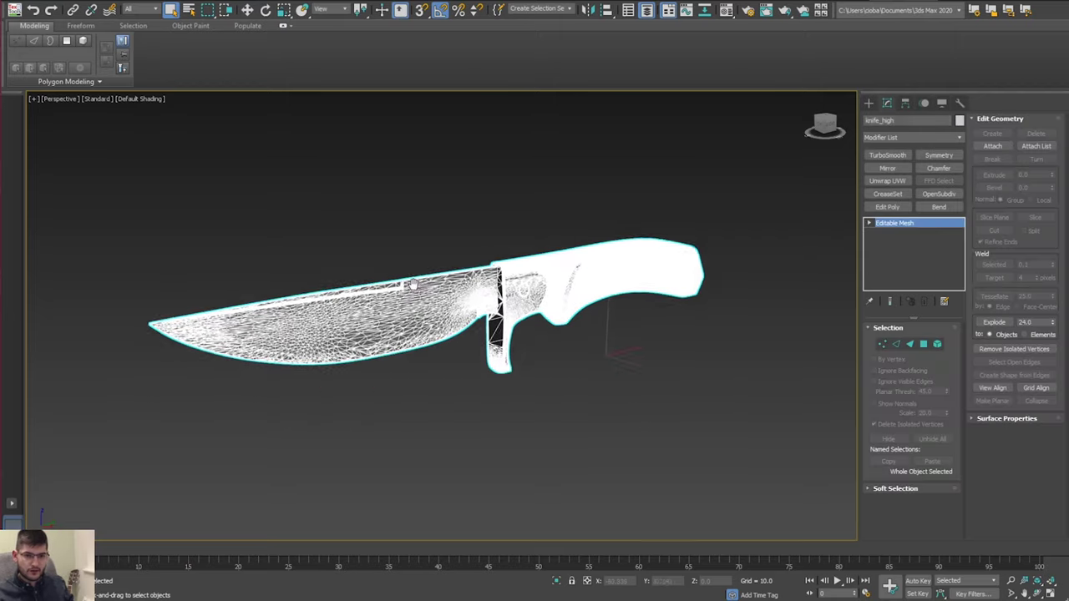
{"action": "left_click", "coordinate": [544, 388]}
{"action": "scroll", "coordinate": [495, 358], "scroll_direction": "up", "scroll_amount": 5}
{"action": "middle_click_drag", "start_coordinate": [516, 325], "coordinate": [406, 298]}
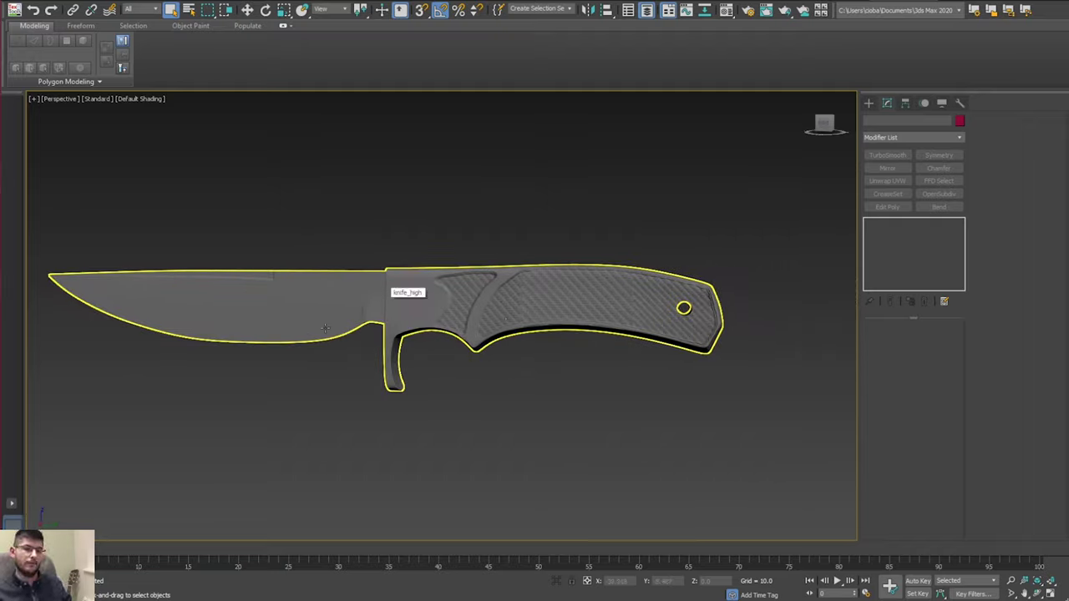
{"action": "middle_click_drag", "start_coordinate": [402, 268], "coordinate": [443, 288]}
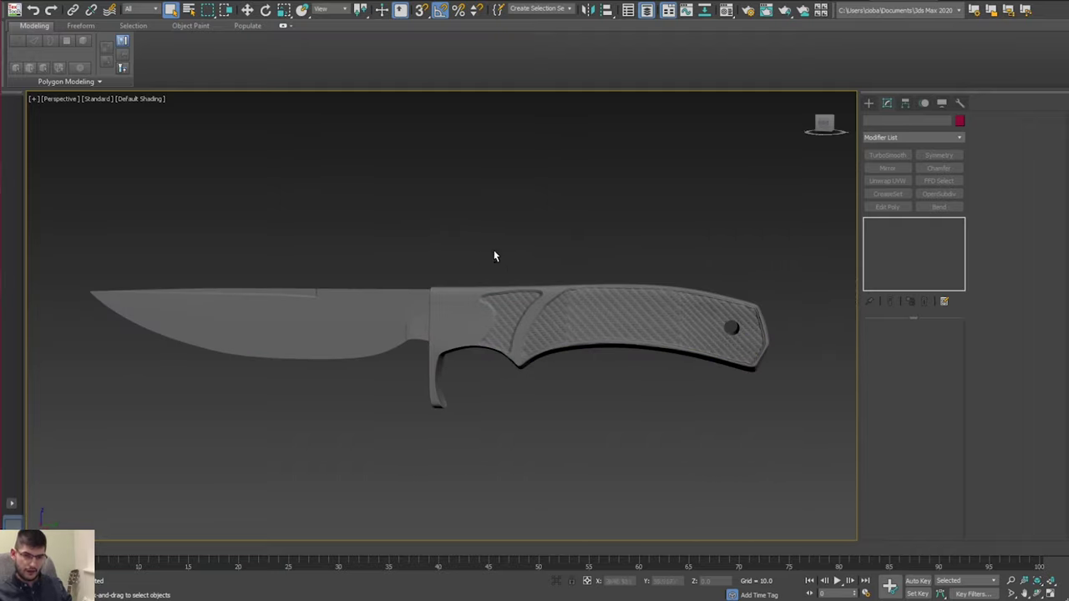
{"action": "middle_click_drag", "start_coordinate": [493, 256], "coordinate": [551, 221], "text": "alt"}
{"action": "middle_click_drag", "start_coordinate": [484, 273], "coordinate": [529, 267], "text": "alt"}
{"action": "middle_click_drag", "start_coordinate": [493, 231], "coordinate": [529, 253]}
{"action": "middle_click_drag", "start_coordinate": [492, 234], "coordinate": [476, 210]}
{"action": "key", "text": "l"}
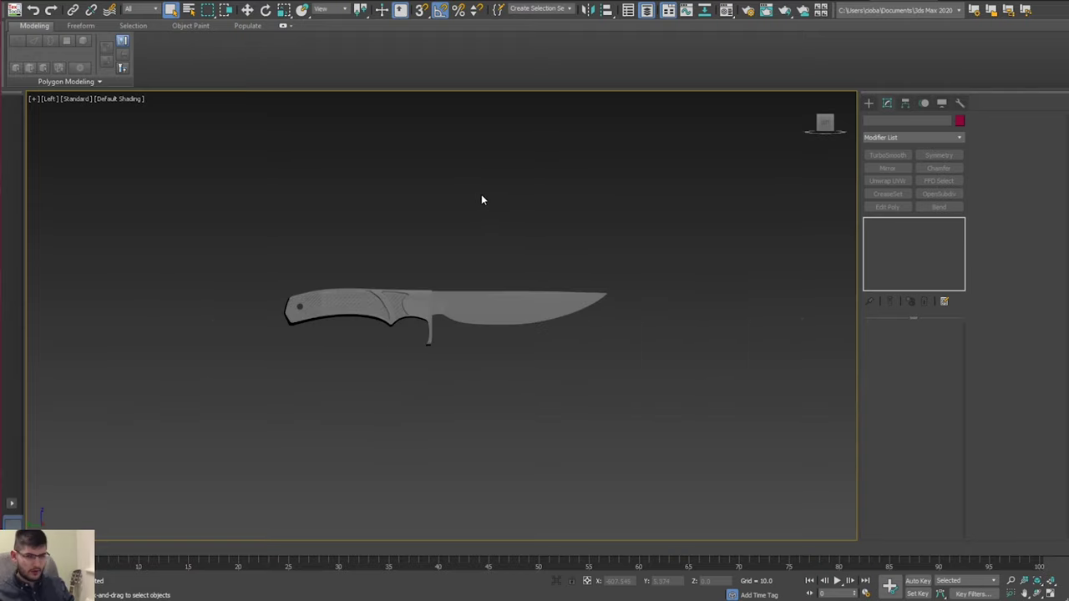
{"action": "scroll", "coordinate": [459, 269], "scroll_direction": "up", "scroll_amount": 4}
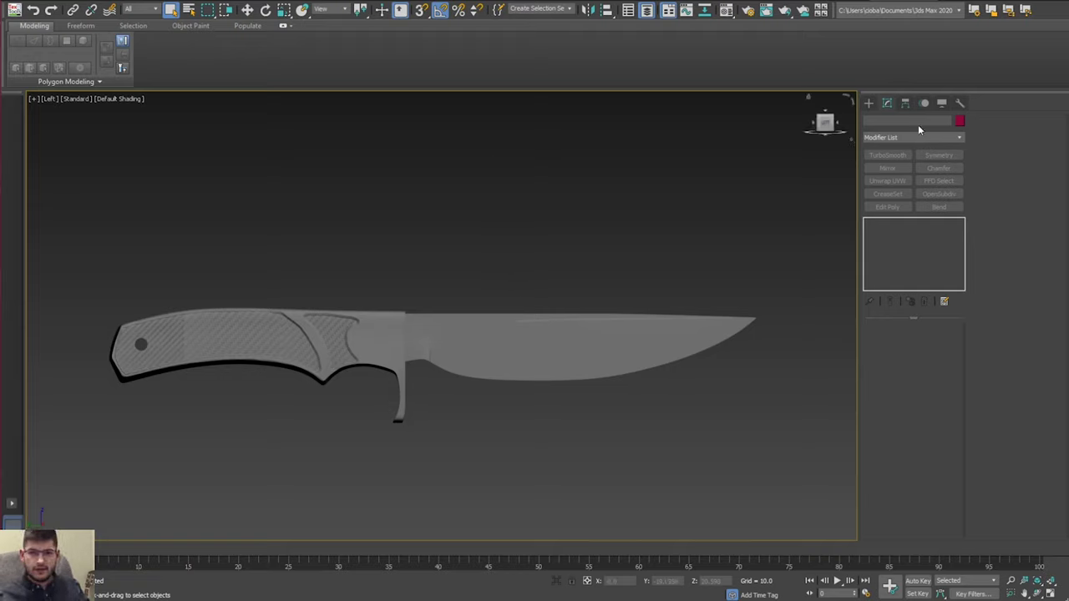
Compare knife_low with knife_high by temporarily showing the low-poly object in the Layer Explorer.
{"action": "left_click_drag", "start_coordinate": [1068, 201], "coordinate": [714, 183]}
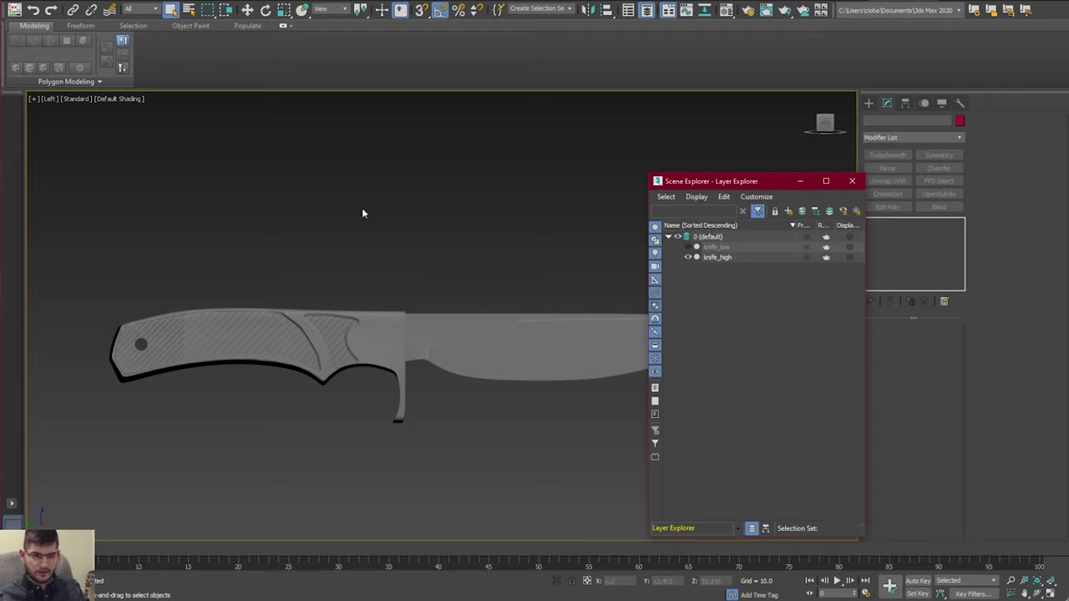
{"action": "left_click", "coordinate": [688, 248]}
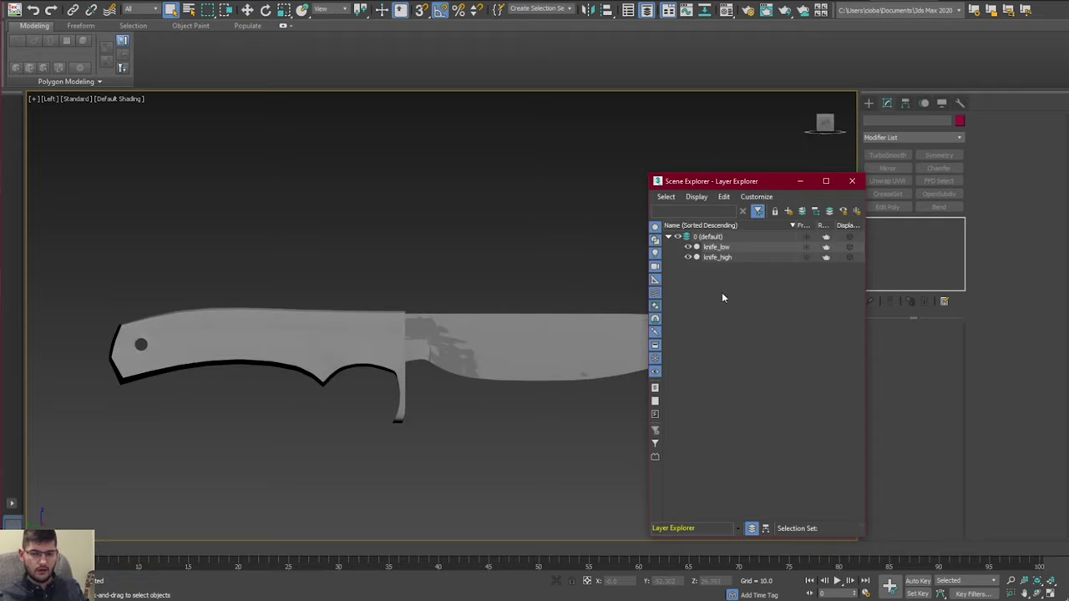
{"action": "left_click", "coordinate": [688, 248]}
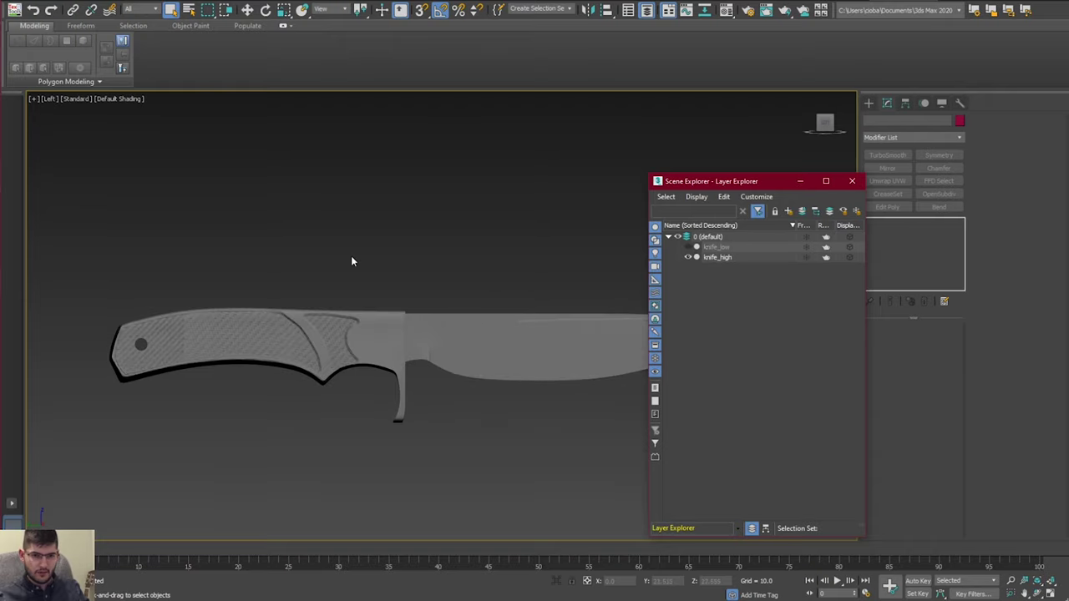
{"action": "left_click", "coordinate": [852, 182]}
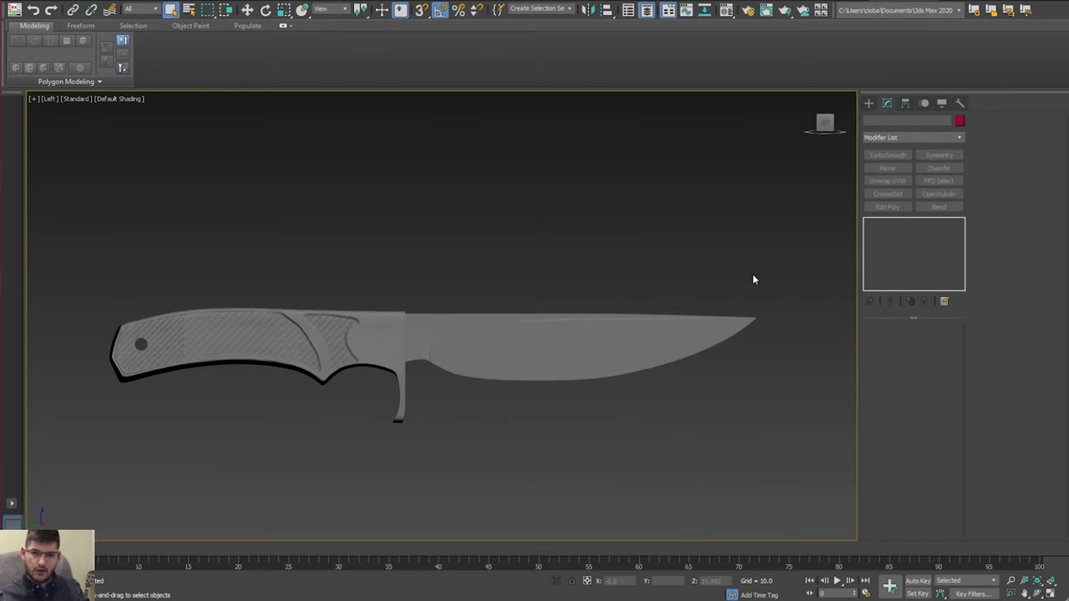
Create a plane about 56 long and 147 wide over the knife in the Left view, with 4 by 4 segments.
{"action": "left_click", "coordinate": [868, 102]}
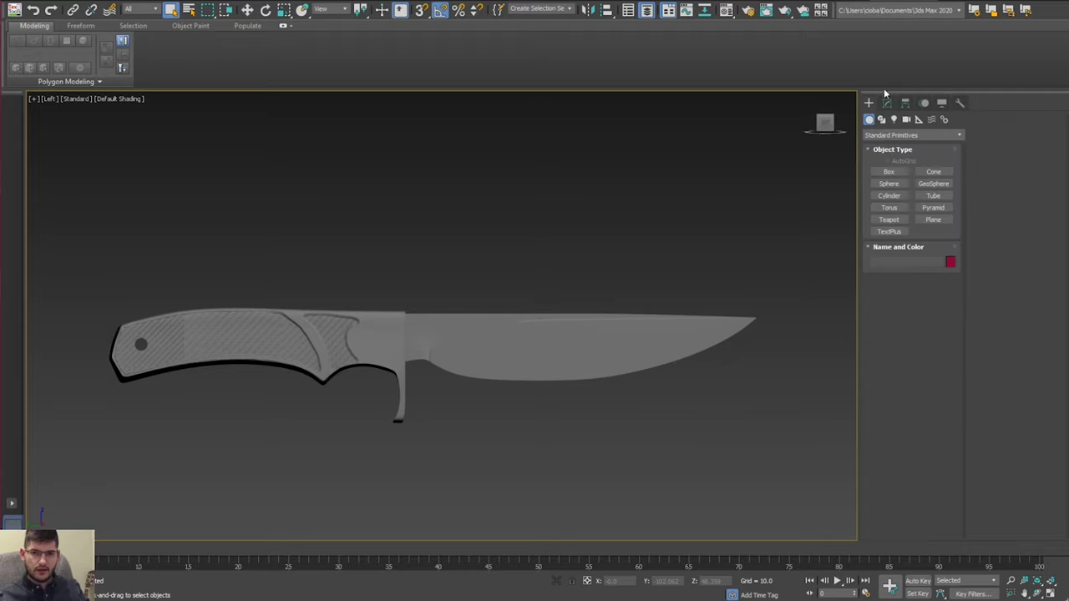
{"action": "left_click", "coordinate": [932, 219]}
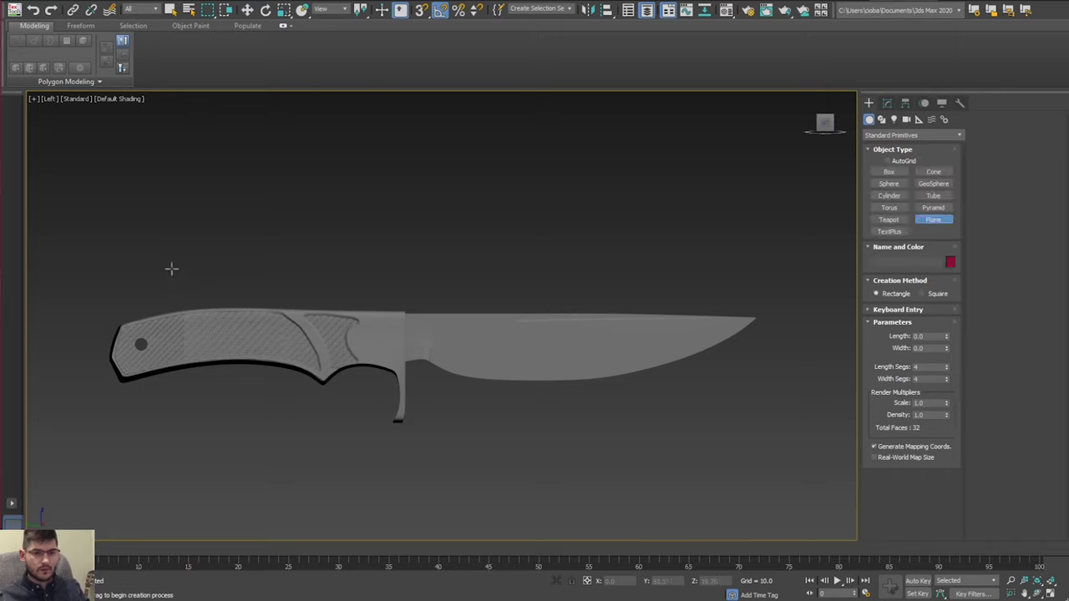
{"action": "left_click_drag", "start_coordinate": [156, 252], "coordinate": [766, 482]}
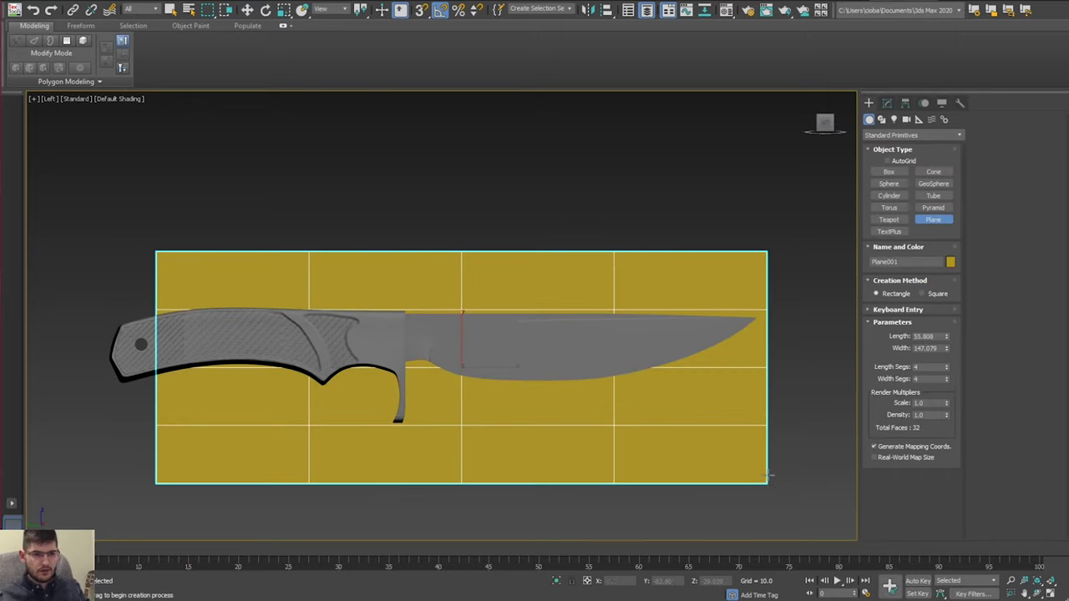
{"action": "right_click", "coordinate": [786, 325]}
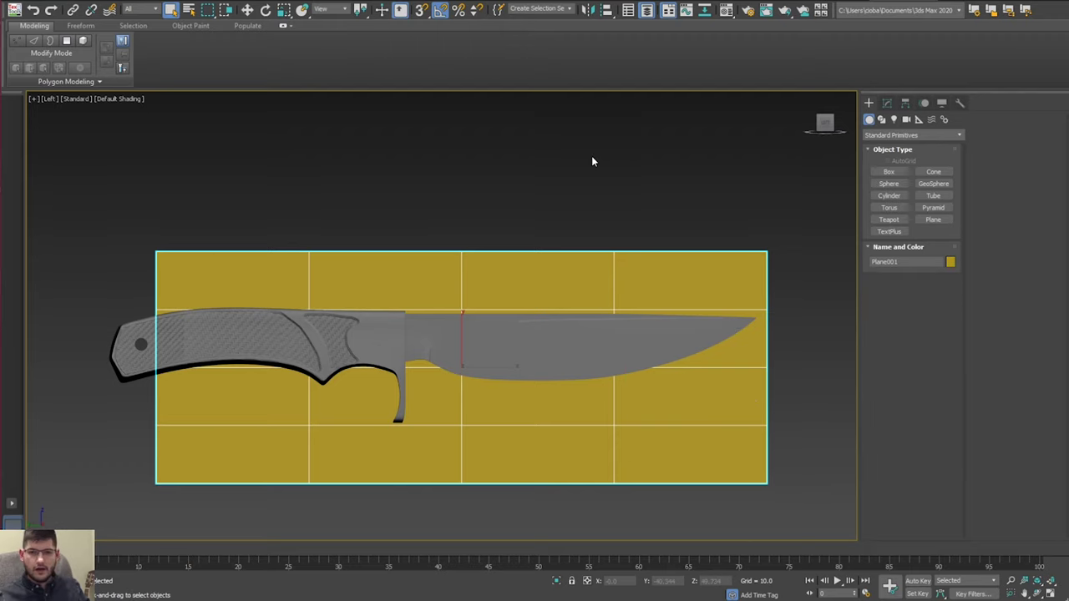
Switch to the browser with the leather knife sheath reference photo and fit its window over the modelling viewport.
{"action": "key", "text": "alt+Tab"}
{"action": "left_click", "coordinate": [957, 337]}
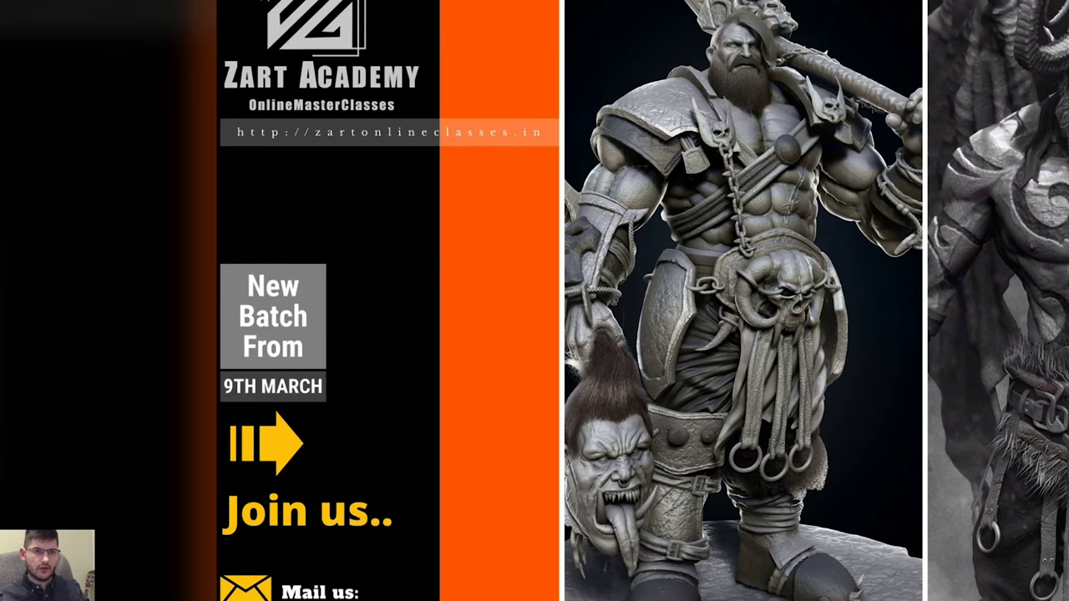
{"action": "key", "text": "alt+Tab"}
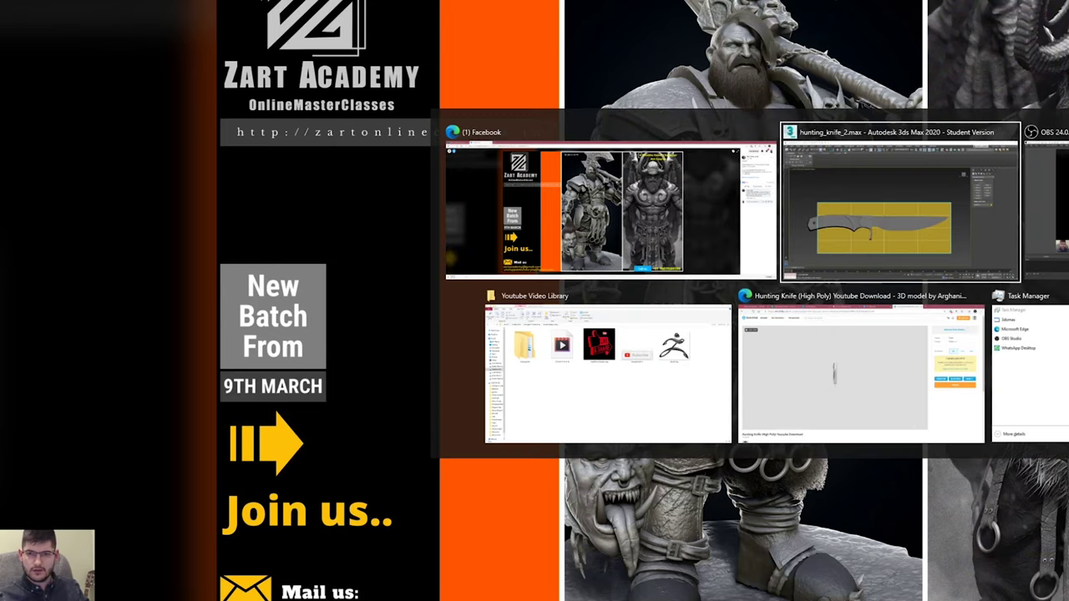
{"action": "left_click", "coordinate": [822, 374]}
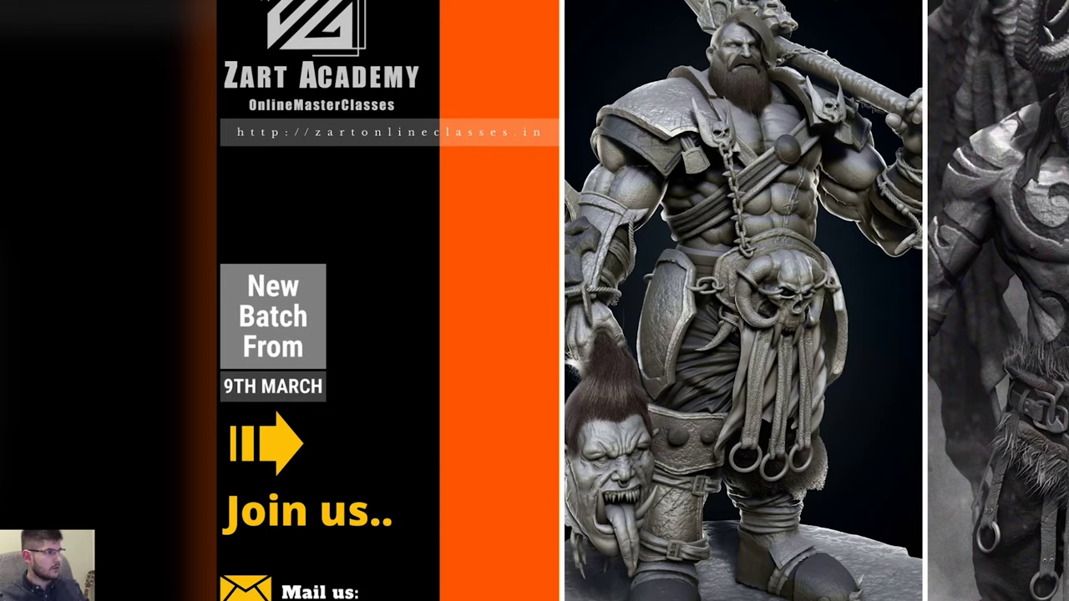
{"action": "key", "text": "alt+Tab"}
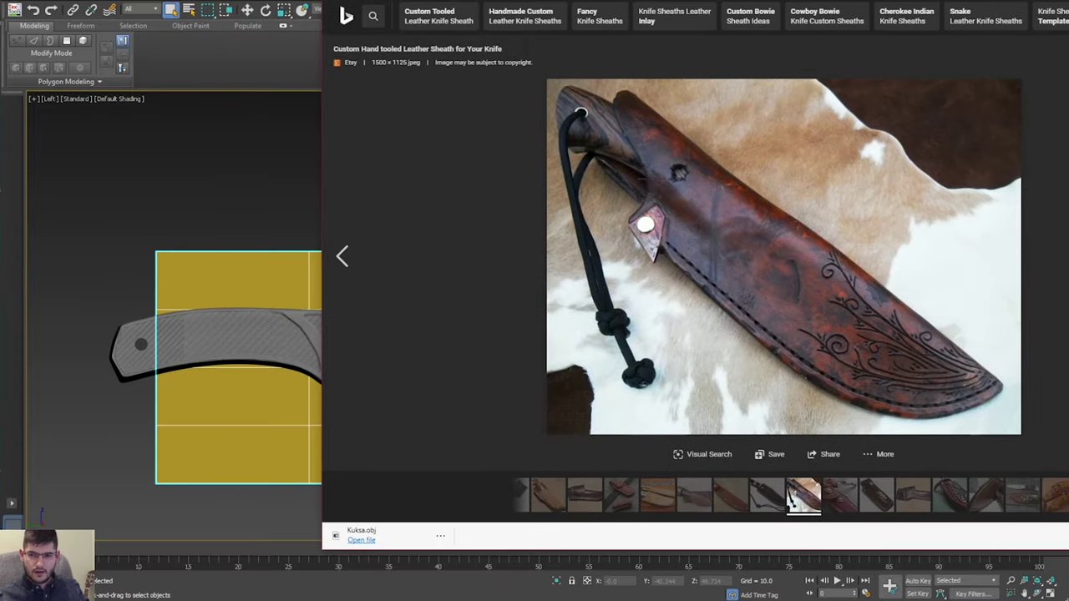
{"action": "left_click_drag", "start_coordinate": [1067, 549], "coordinate": [997, 550]}
{"action": "left_click_drag", "start_coordinate": [658, 0], "coordinate": [662, 10]}
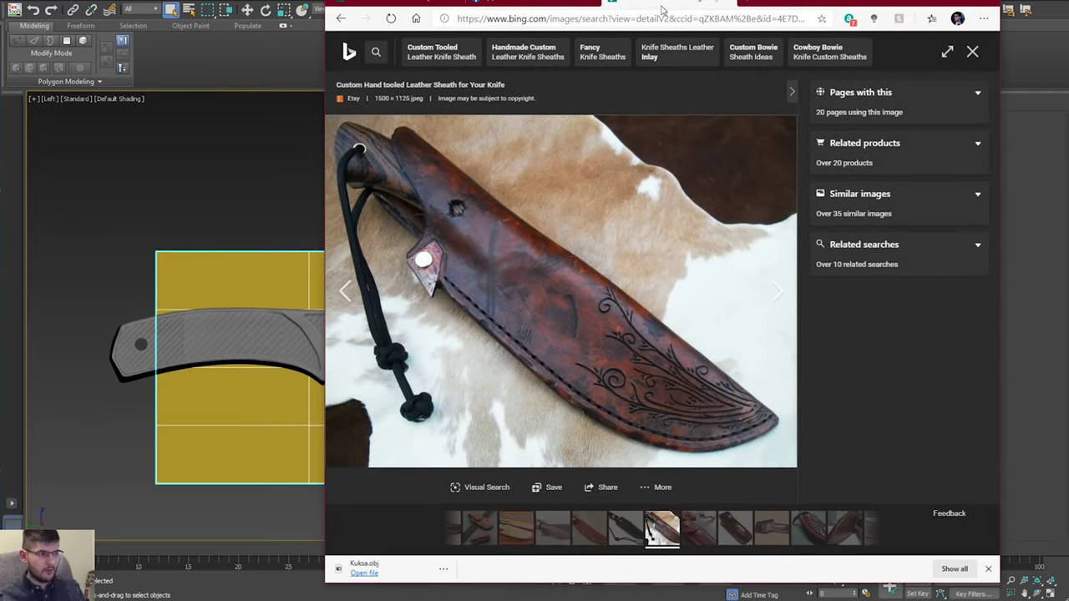
Examine the leather knife sheath photo's shape and details, and move the browser window off the modelling viewport.
{"action": "key", "text": "alt+Tab"}
{"action": "key", "text": "alt+Tab"}
{"action": "key", "text": "alt+Tab"}
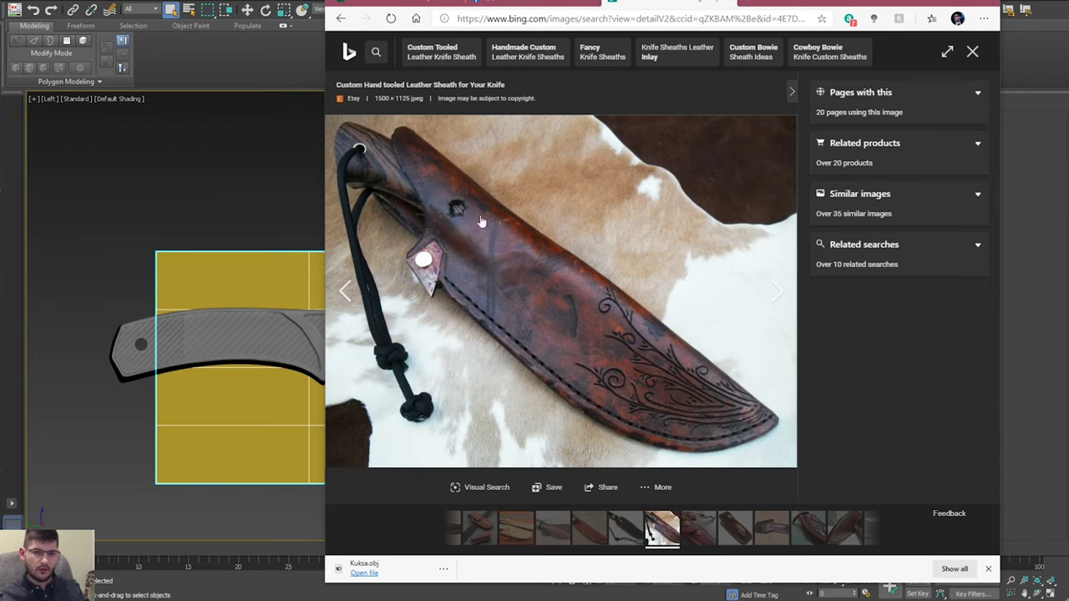
{"action": "left_click_drag", "start_coordinate": [783, 14], "coordinate": [922, 42]}
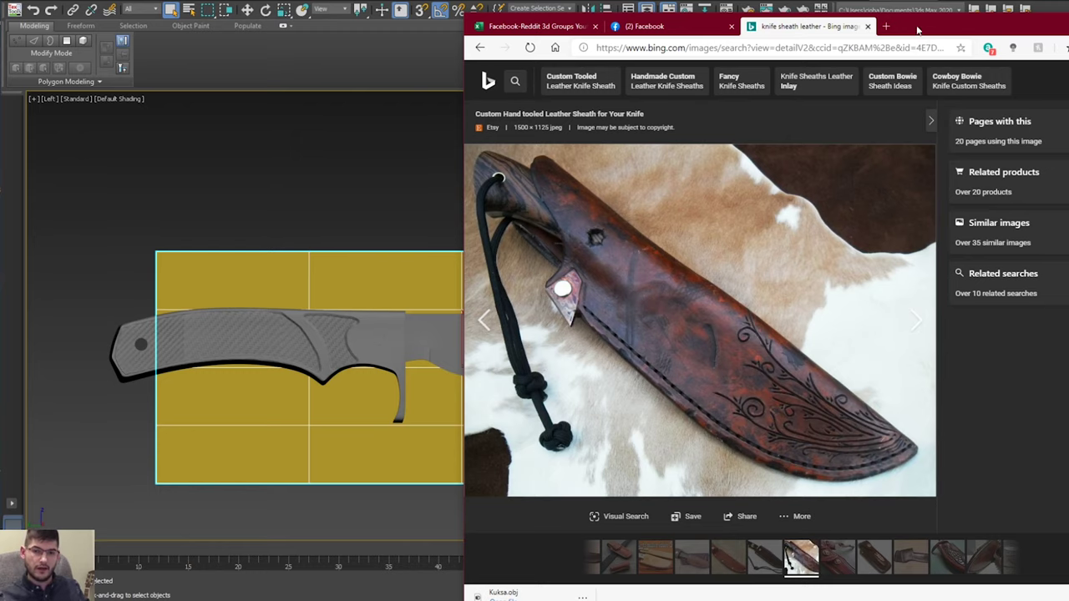
{"action": "left_click_drag", "start_coordinate": [917, 30], "coordinate": [807, 29]}
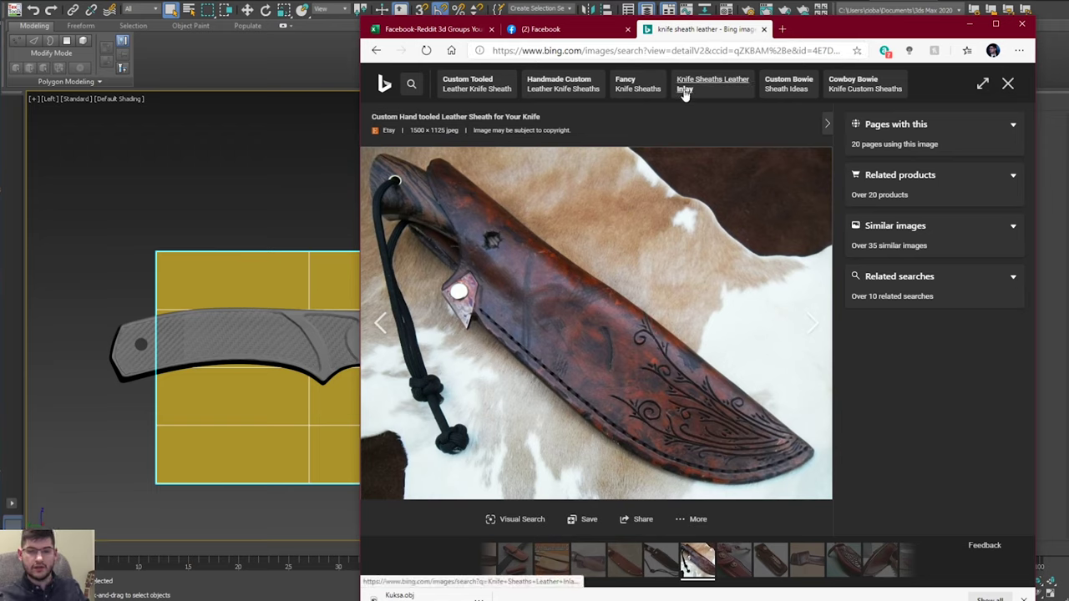
{"action": "left_click_drag", "start_coordinate": [822, 37], "coordinate": [1068, 13]}
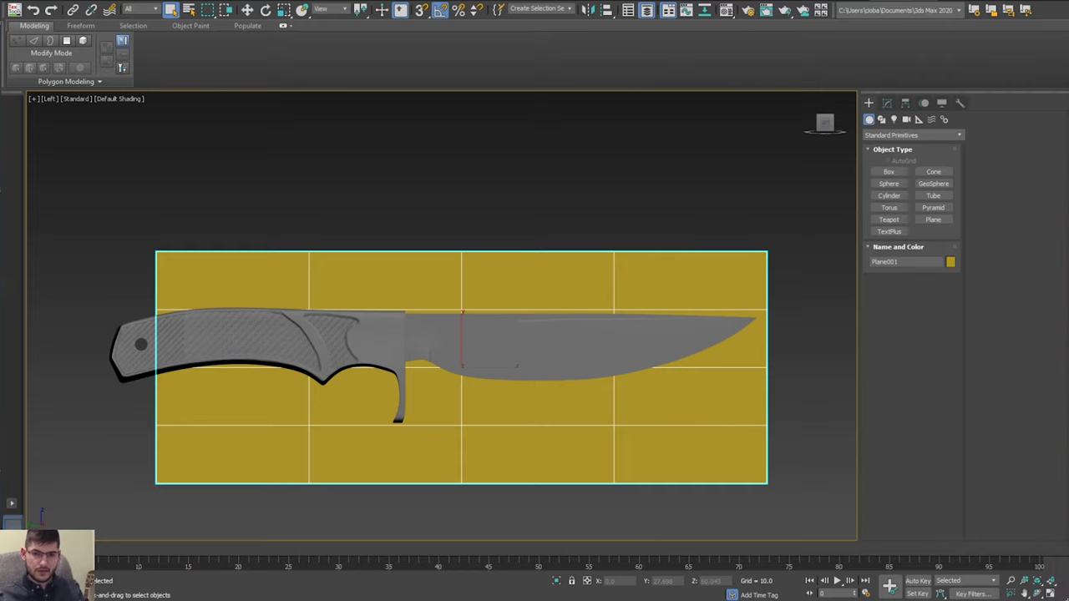
Add an Edit Poly modifier to the plane behind the knife.
{"action": "middle_click_drag", "start_coordinate": [674, 287], "coordinate": [602, 236]}
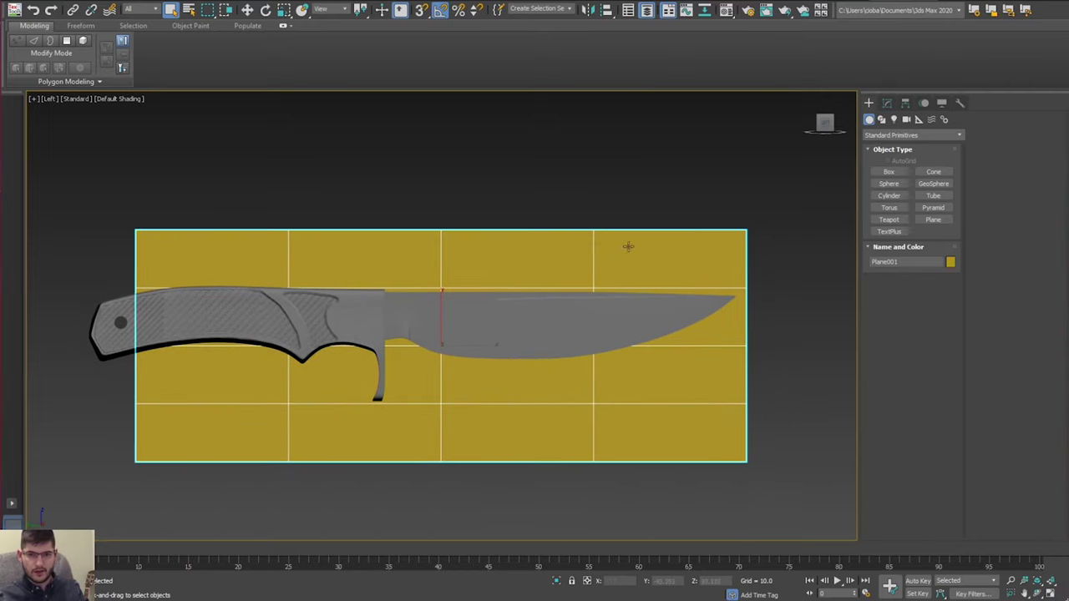
{"action": "left_click", "coordinate": [884, 103]}
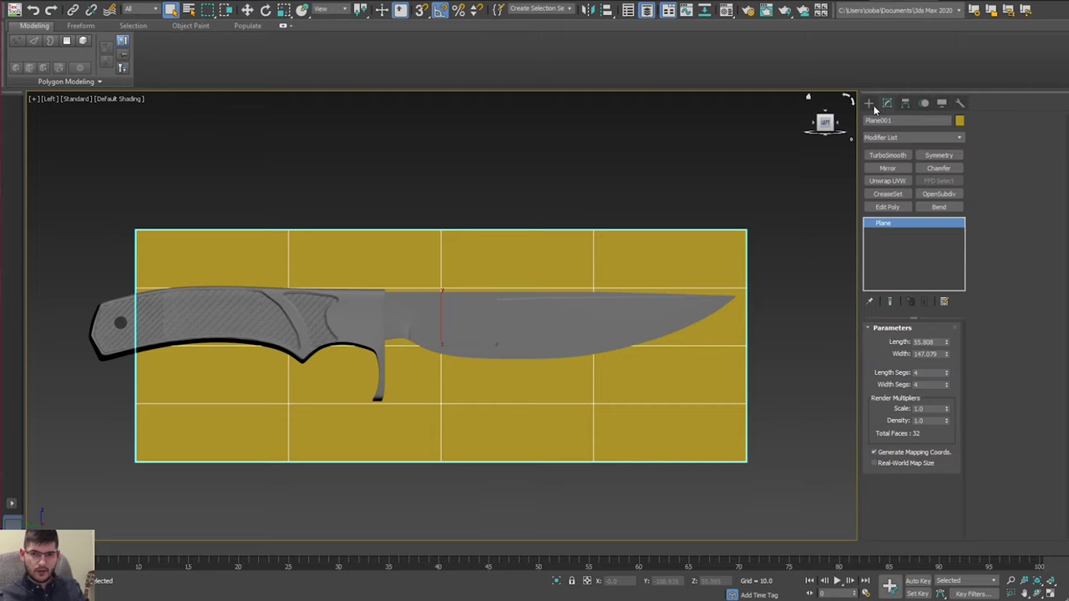
{"action": "middle_click_drag", "start_coordinate": [594, 183], "coordinate": [631, 164]}
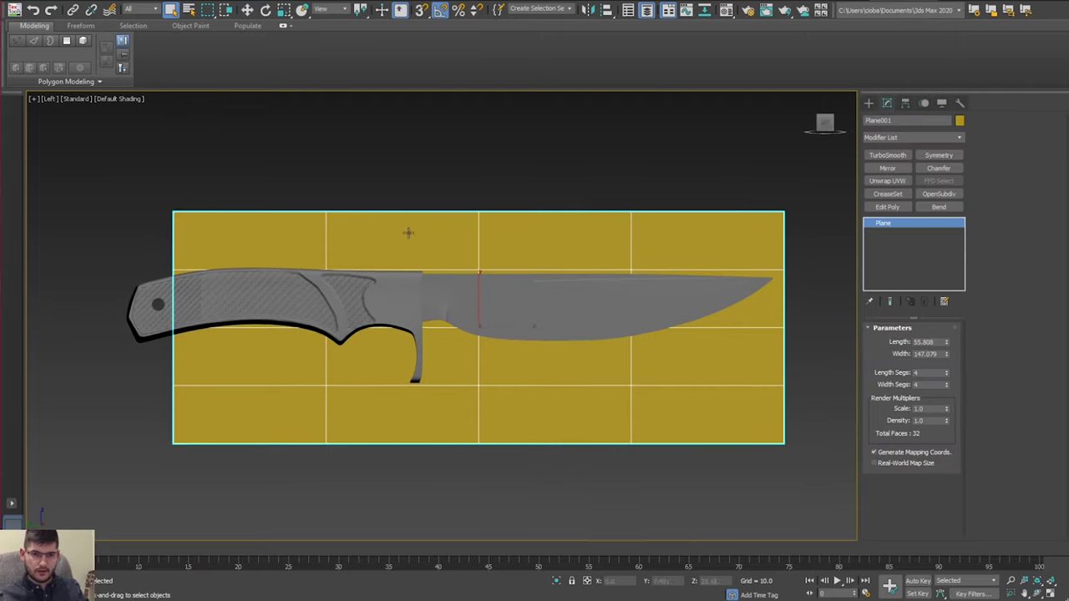
{"action": "middle_click_drag", "start_coordinate": [542, 218], "coordinate": [512, 209]}
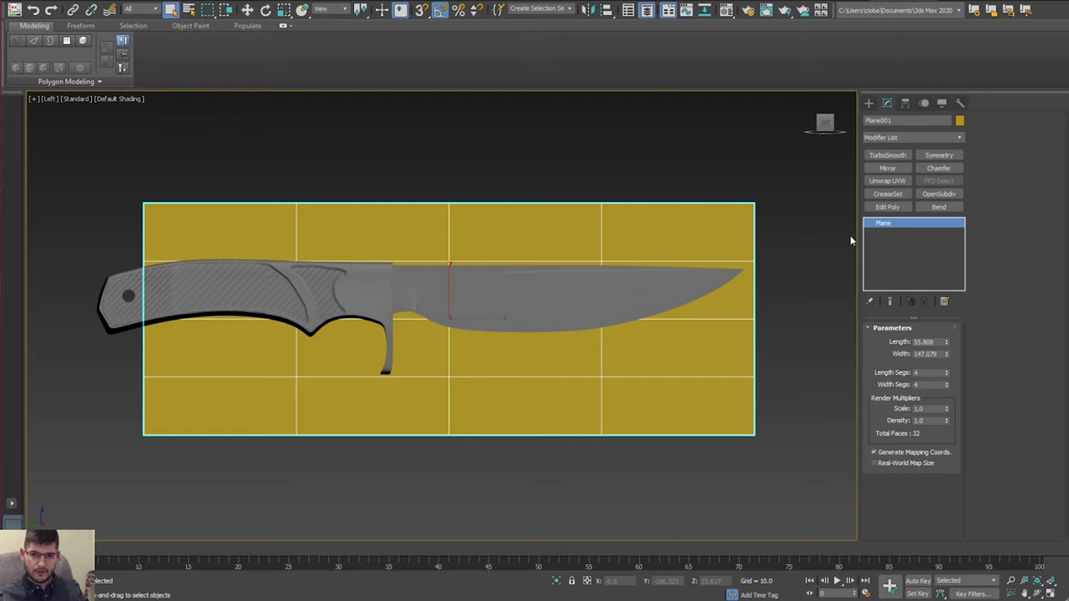
{"action": "left_click", "coordinate": [892, 137]}
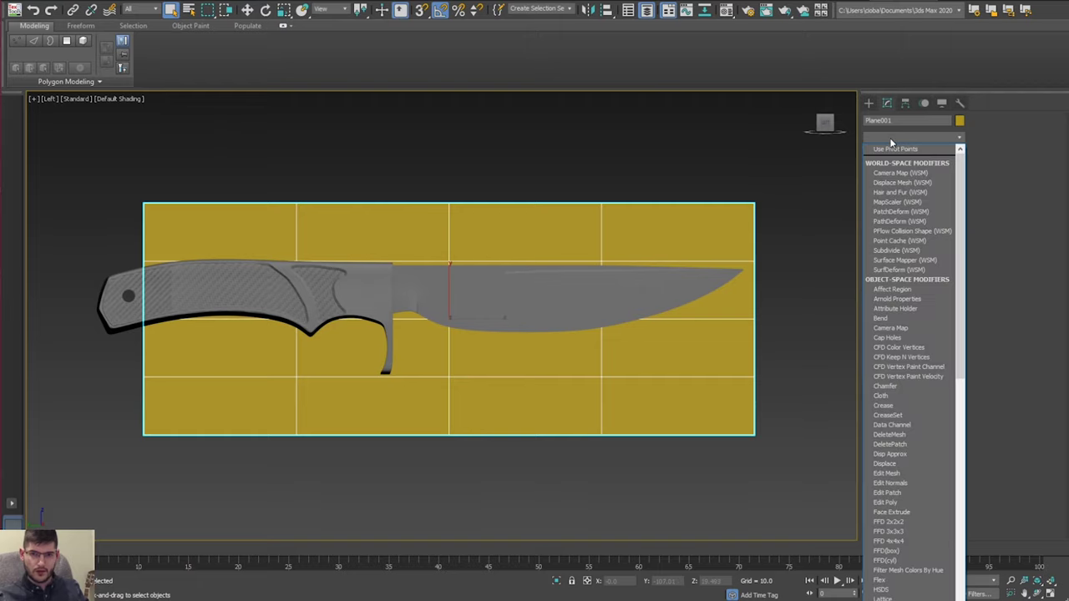
{"action": "key", "text": "e"}
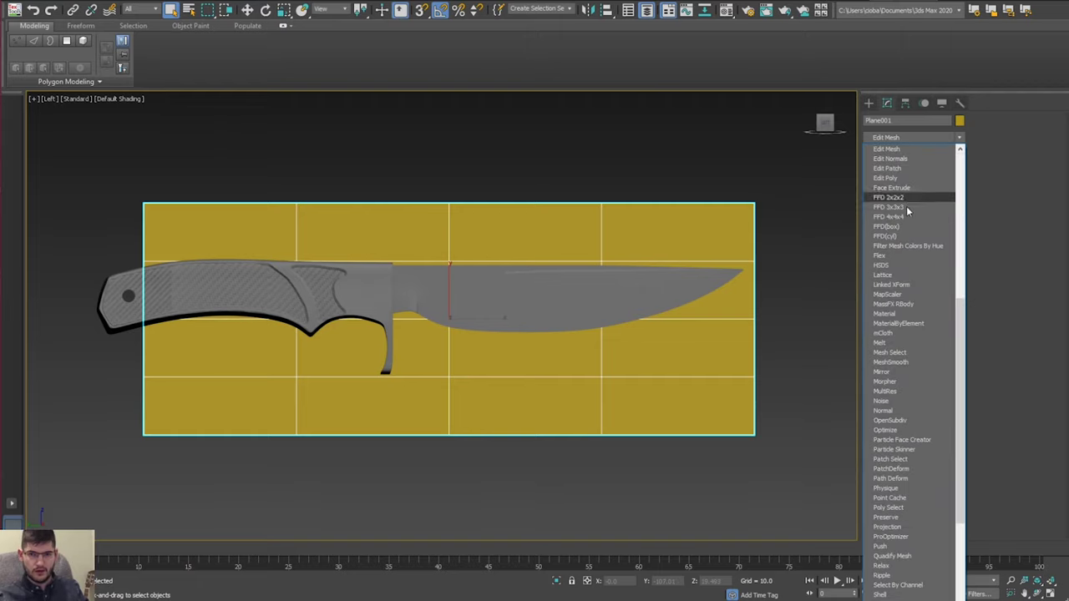
{"action": "left_click", "coordinate": [886, 178]}
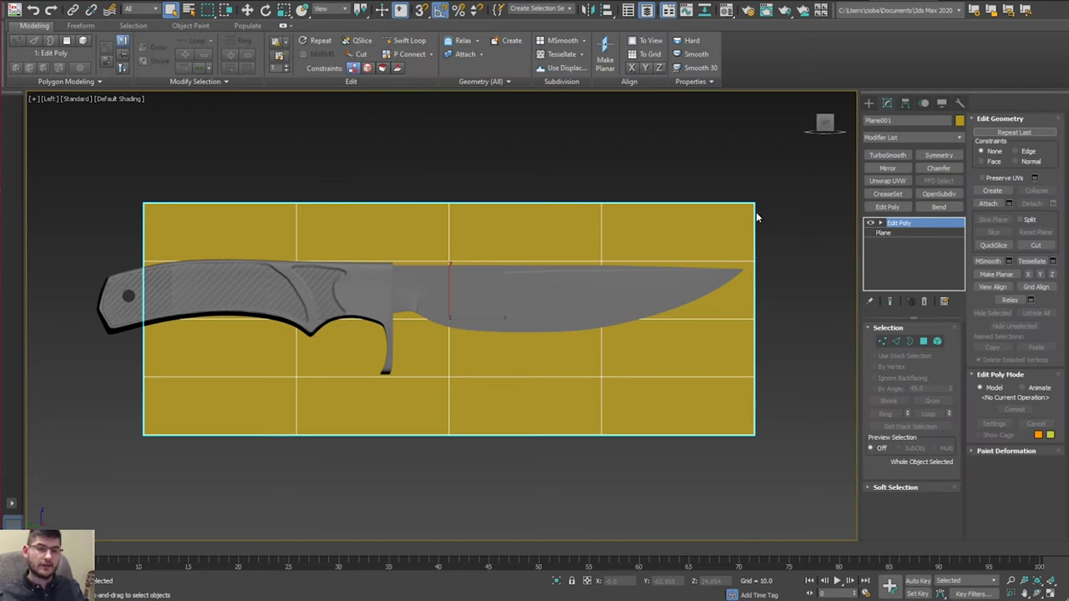
Move the five vertices along the plane's blade-tip edge slightly inward, closer to the knife's tip.
{"action": "middle_click_drag", "start_coordinate": [726, 287], "coordinate": [691, 282]}
{"action": "key", "text": "1"}
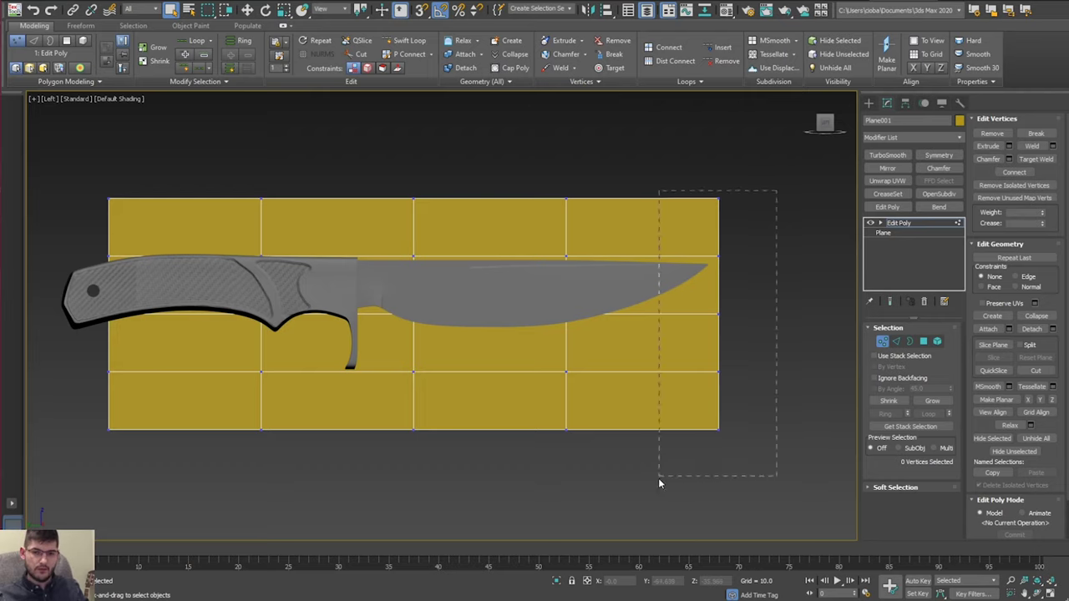
{"action": "left_click_drag", "start_coordinate": [658, 478], "coordinate": [659, 477]}
{"action": "key", "text": "w"}
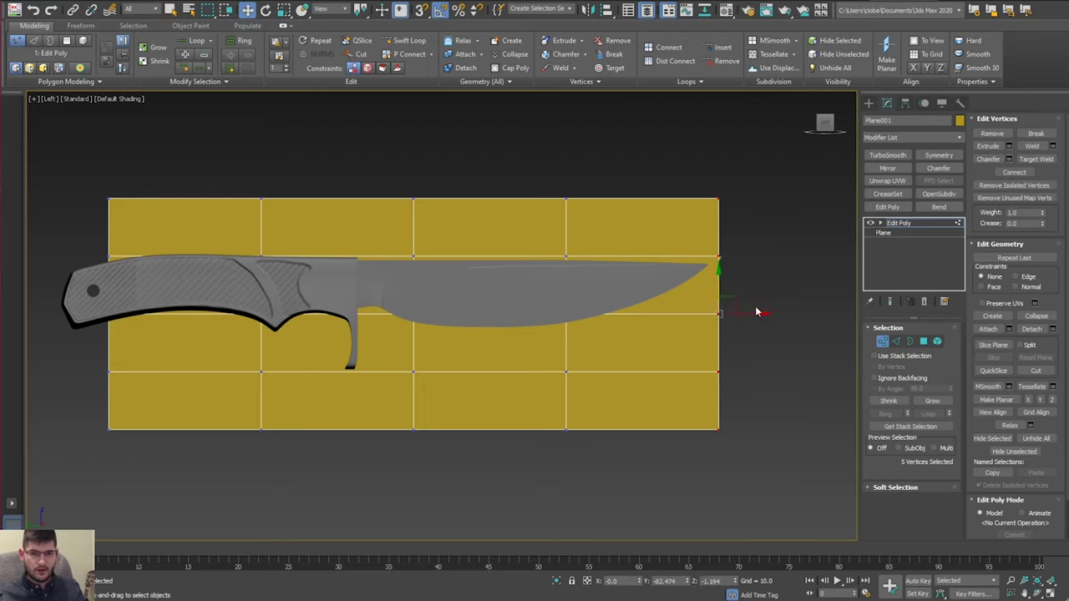
{"action": "left_click_drag", "start_coordinate": [763, 313], "coordinate": [761, 314]}
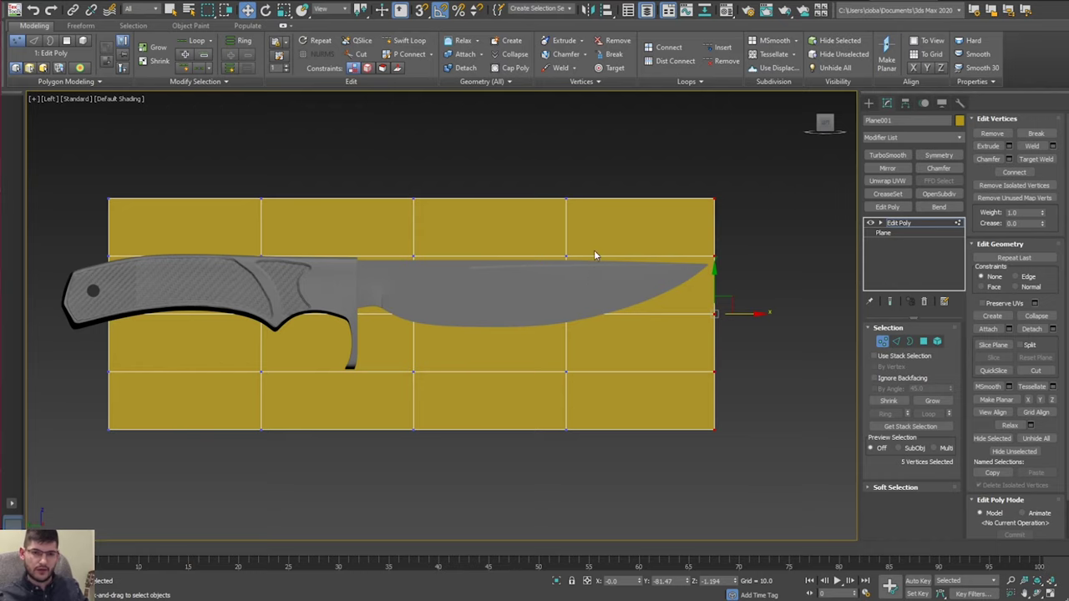
{"action": "middle_click_drag", "start_coordinate": [594, 254], "coordinate": [627, 261]}
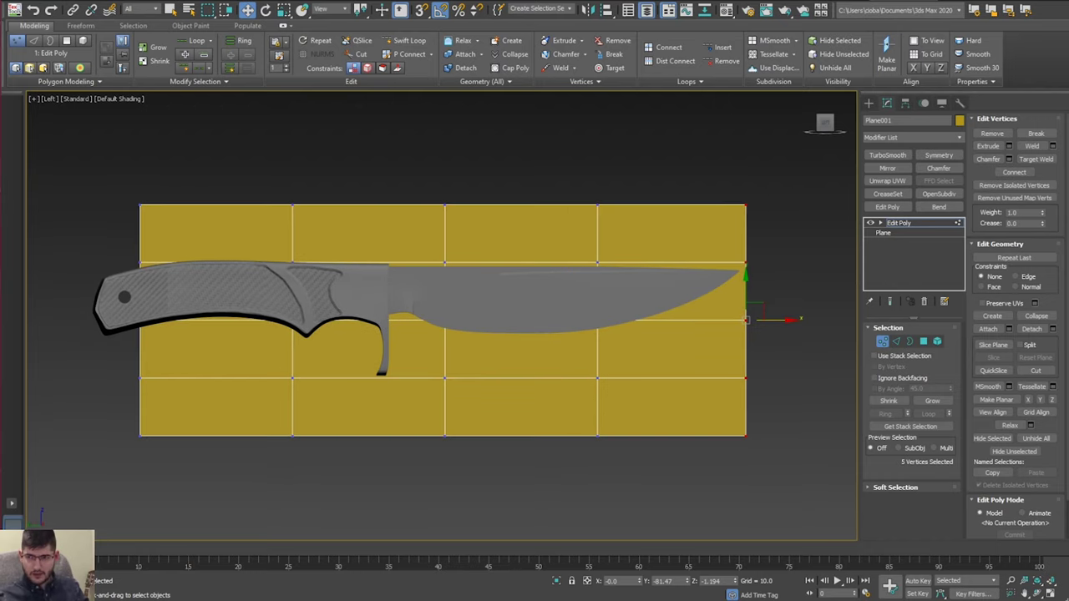
Check the leather knife sheath photo in the browser, and move its window back off the viewport.
{"action": "left_click_drag", "start_coordinate": [1068, 47], "coordinate": [1023, 51]}
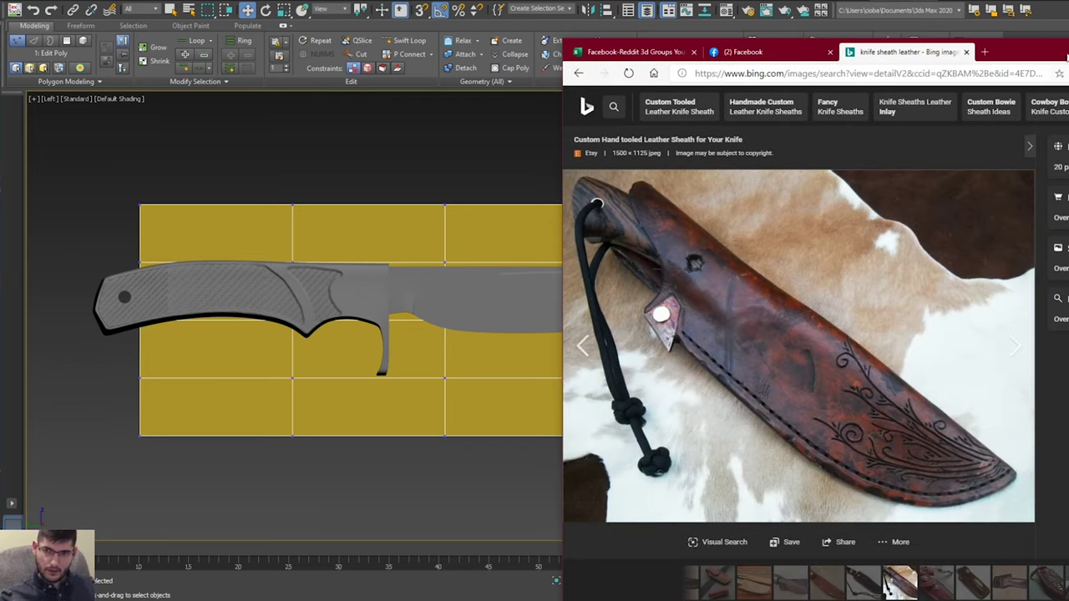
{"action": "left_click_drag", "start_coordinate": [1067, 57], "coordinate": [1068, 70]}
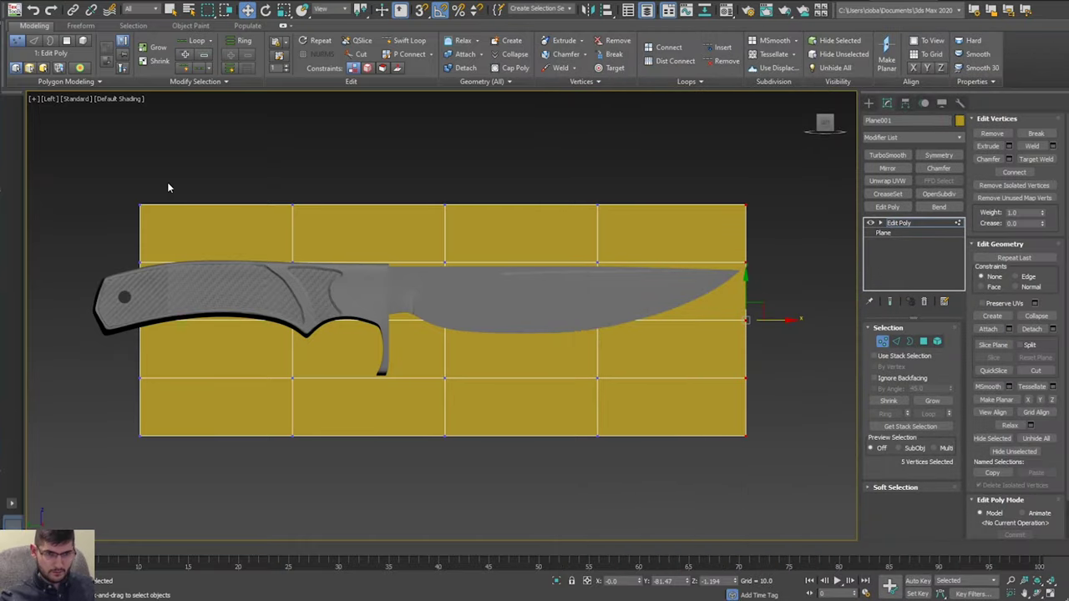
Scale all the plane's vertices down vertically so the plane fits more closely around the knife.
{"action": "left_click_drag", "start_coordinate": [100, 463], "coordinate": [100, 463]}
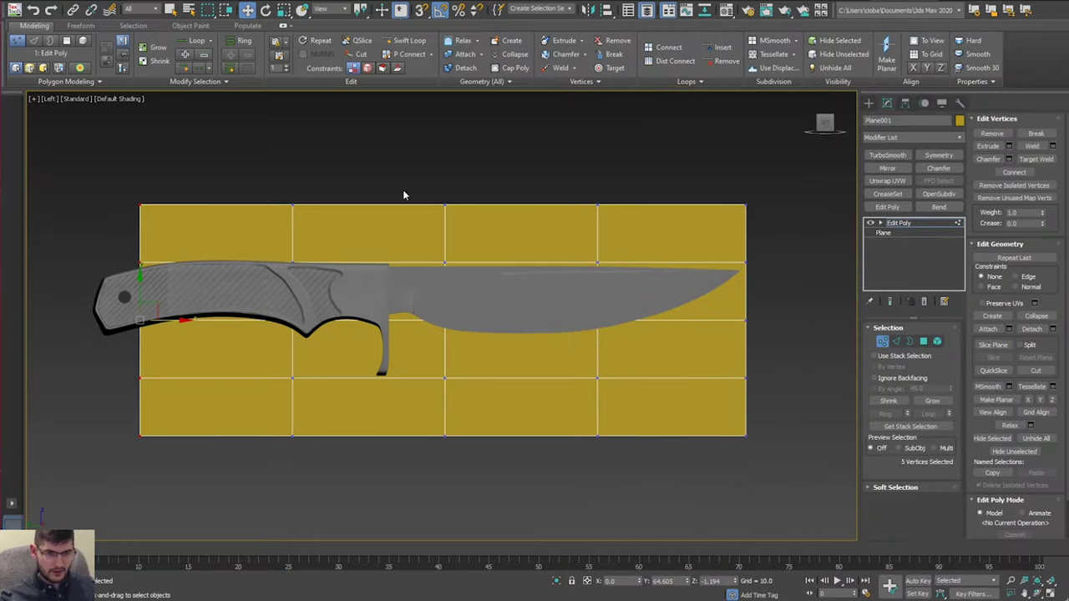
{"action": "left_click_drag", "start_coordinate": [297, 453], "coordinate": [118, 481]}
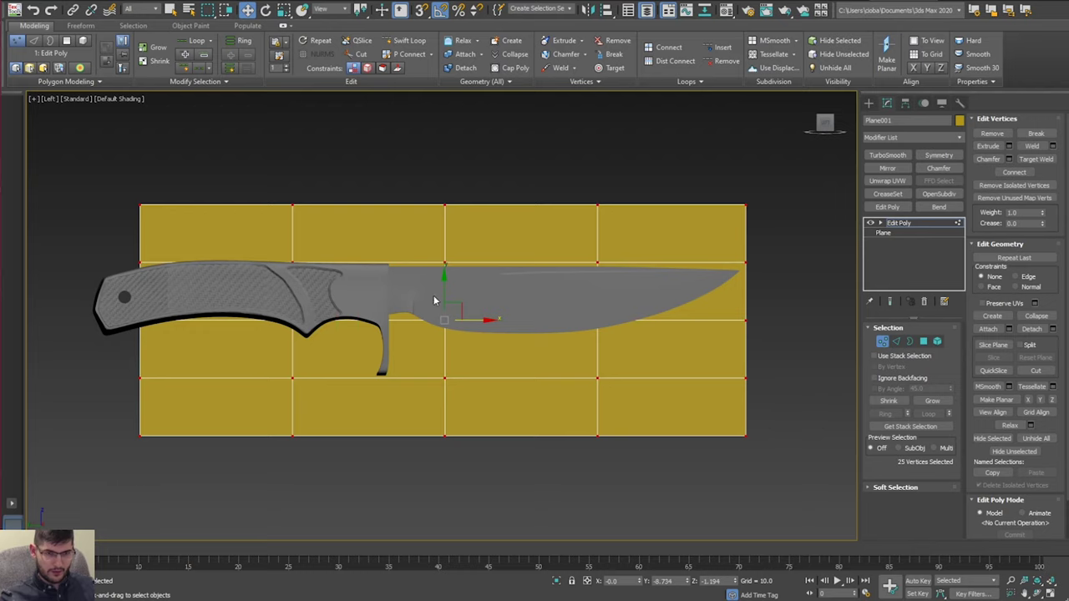
{"action": "key", "text": "r"}
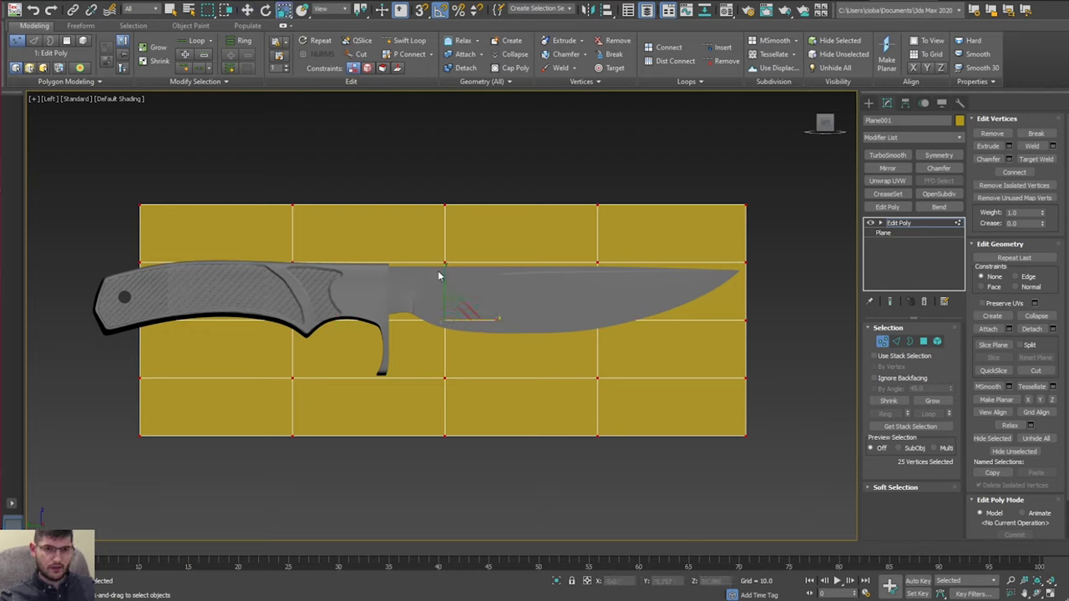
{"action": "left_click_drag", "start_coordinate": [439, 276], "coordinate": [441, 294]}
{"action": "middle_click_drag", "start_coordinate": [339, 260], "coordinate": [352, 258]}
{"action": "middle_click_drag", "start_coordinate": [470, 267], "coordinate": [240, 295]}
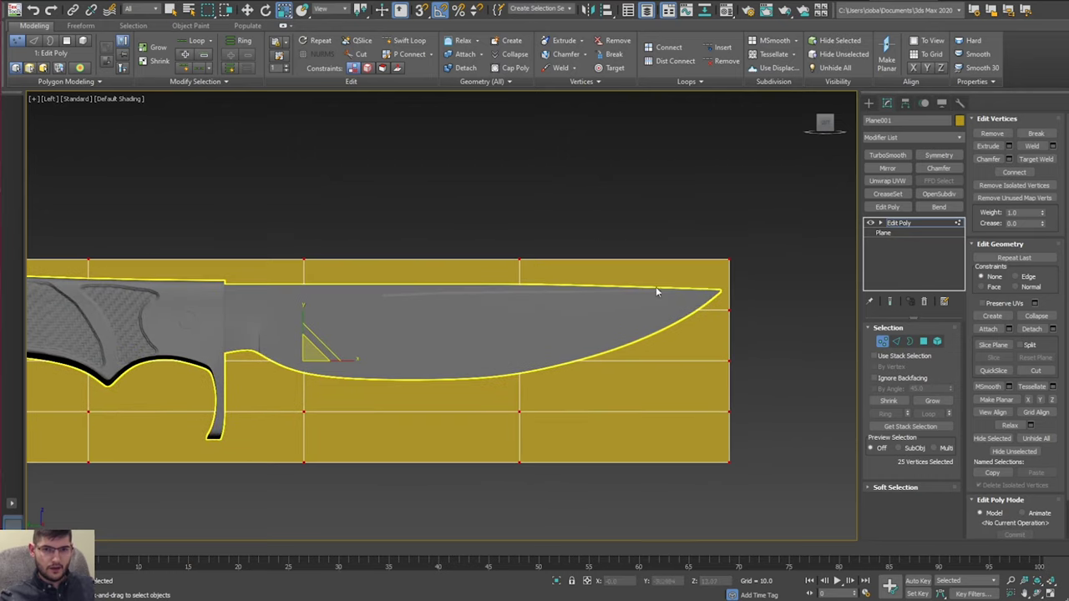
Move the plane's five top-edge vertices down, close to the knife's spine.
{"action": "middle_click_drag", "start_coordinate": [745, 223], "coordinate": [785, 228]}
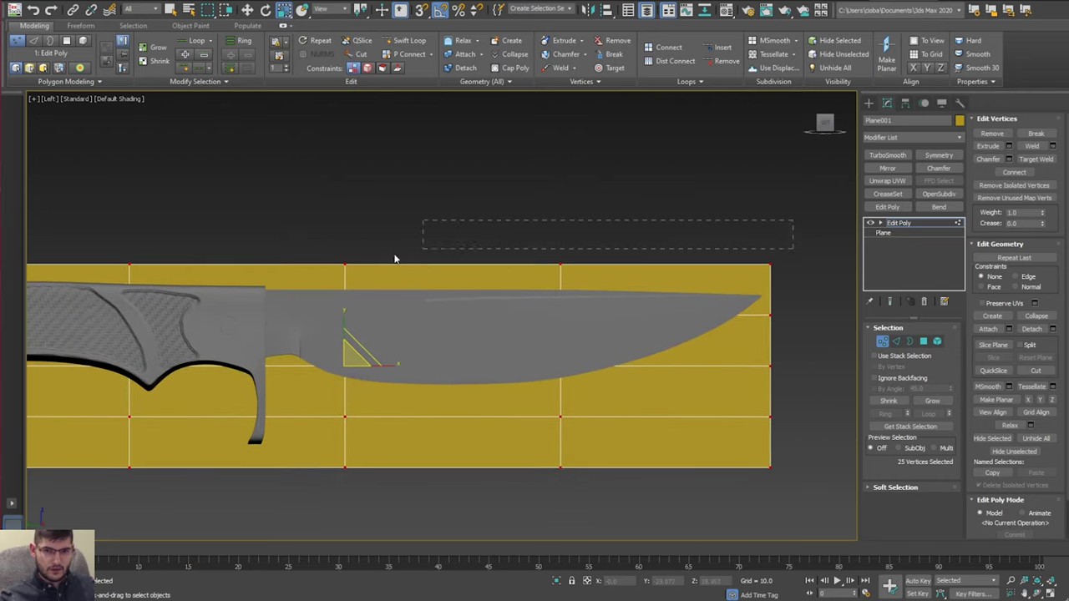
{"action": "left_click_drag", "start_coordinate": [396, 259], "coordinate": [266, 274]}
{"action": "middle_click_drag", "start_coordinate": [265, 275], "coordinate": [399, 275]}
{"action": "left_click_drag", "start_coordinate": [49, 288], "coordinate": [51, 286], "text": "ctrl"}
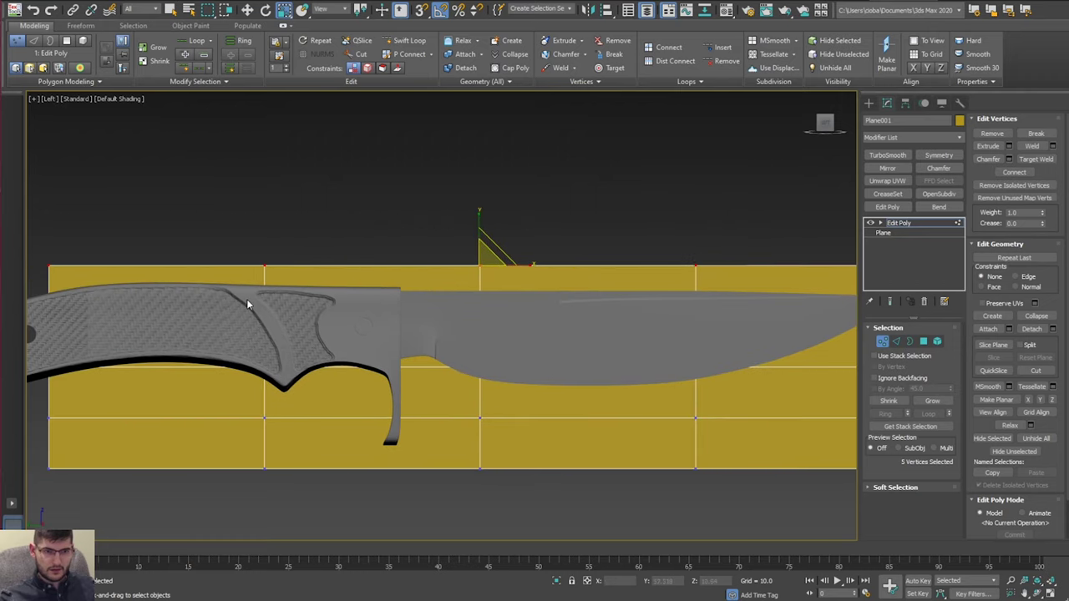
{"action": "key", "text": "w"}
{"action": "left_click_drag", "start_coordinate": [481, 230], "coordinate": [383, 267]}
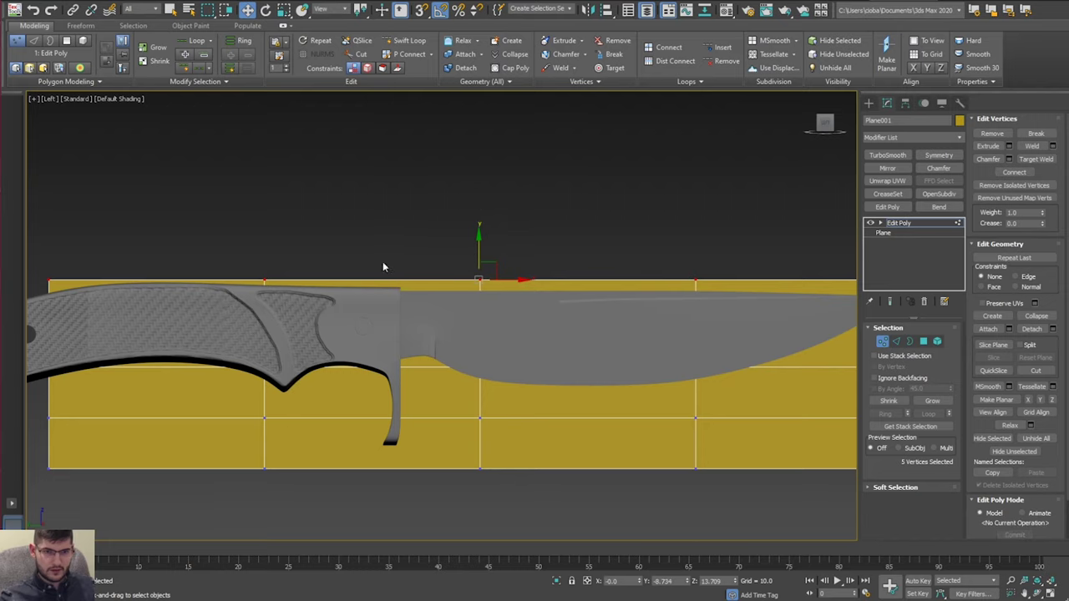
Raise the two top-edge vertices above the handle slightly.
{"action": "left_click_drag", "start_coordinate": [45, 304], "coordinate": [40, 301]}
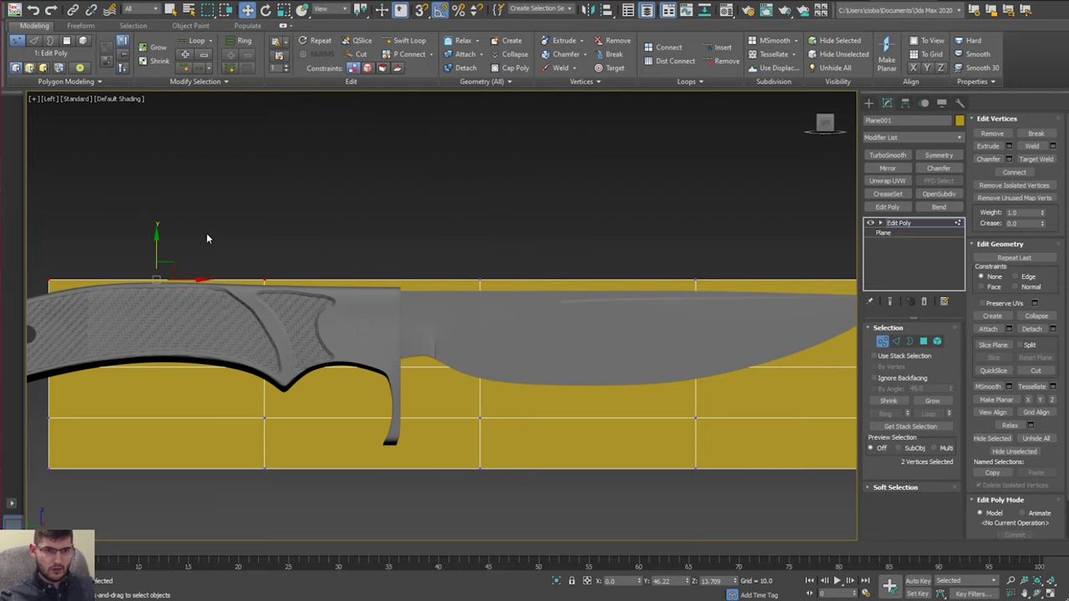
{"action": "left_click_drag", "start_coordinate": [156, 247], "coordinate": [157, 242]}
{"action": "middle_click_drag", "start_coordinate": [671, 253], "coordinate": [699, 247]}
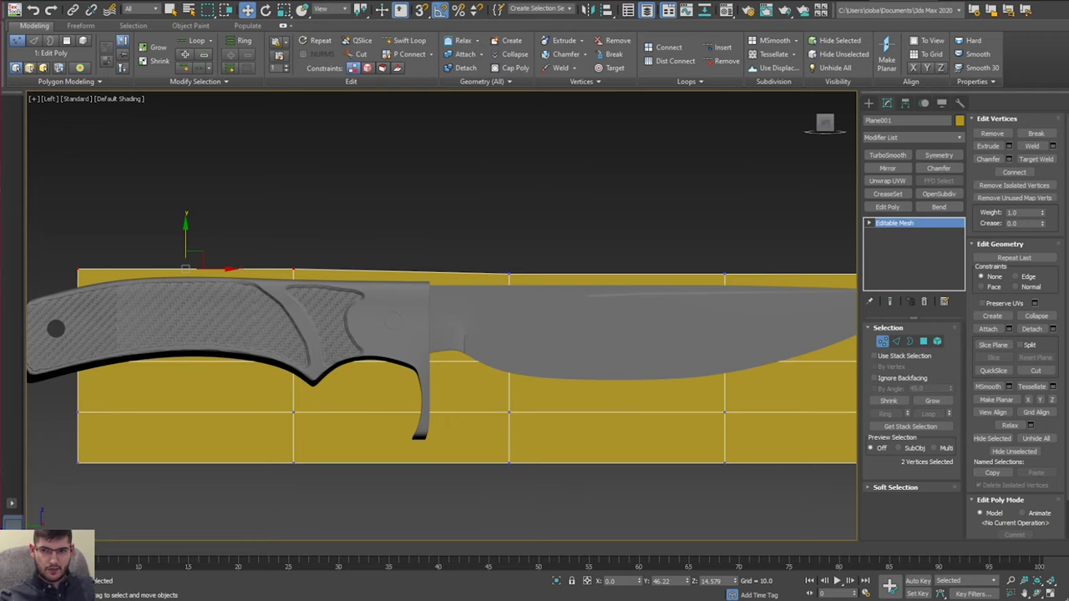
Reselect the plane, return to vertex editing, and make it see-through to reveal the knife behind it.
{"action": "left_click", "coordinate": [636, 310]}
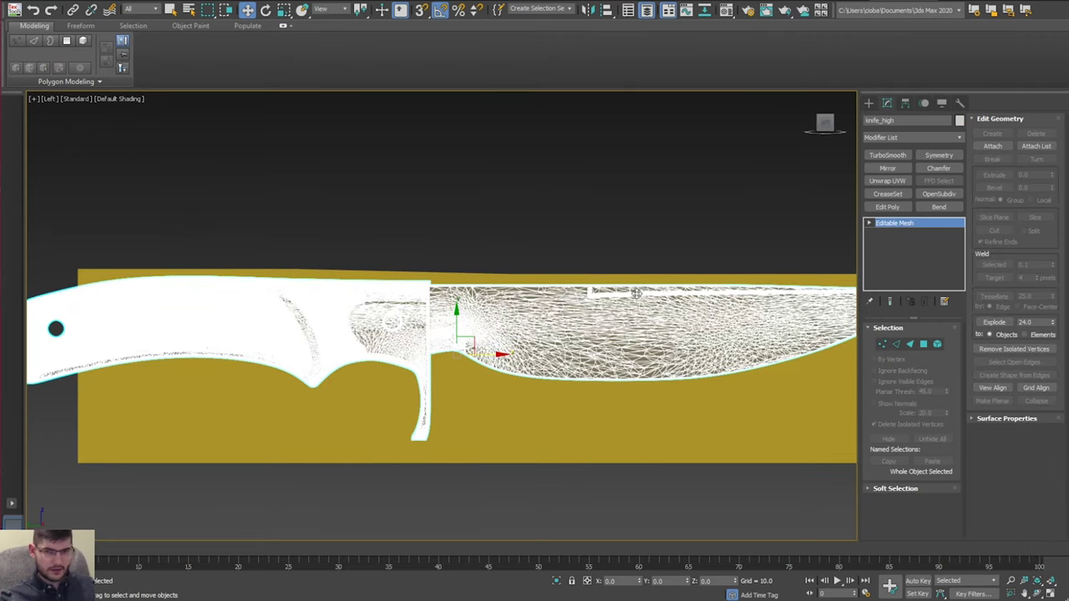
{"action": "left_click", "coordinate": [660, 280]}
{"action": "key", "text": "1"}
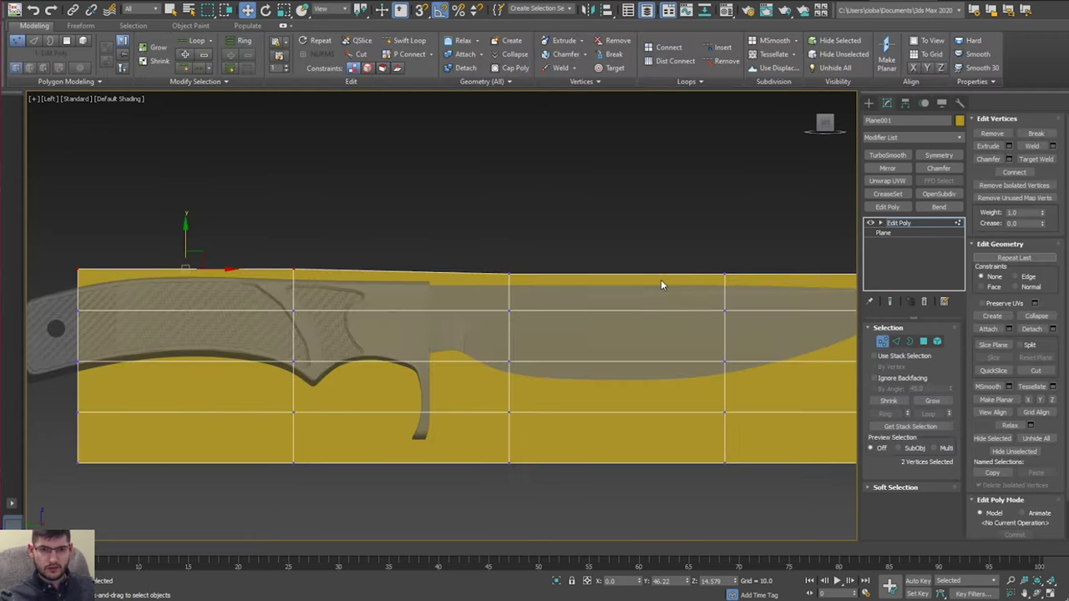
{"action": "middle_click_drag", "start_coordinate": [529, 192], "coordinate": [483, 193]}
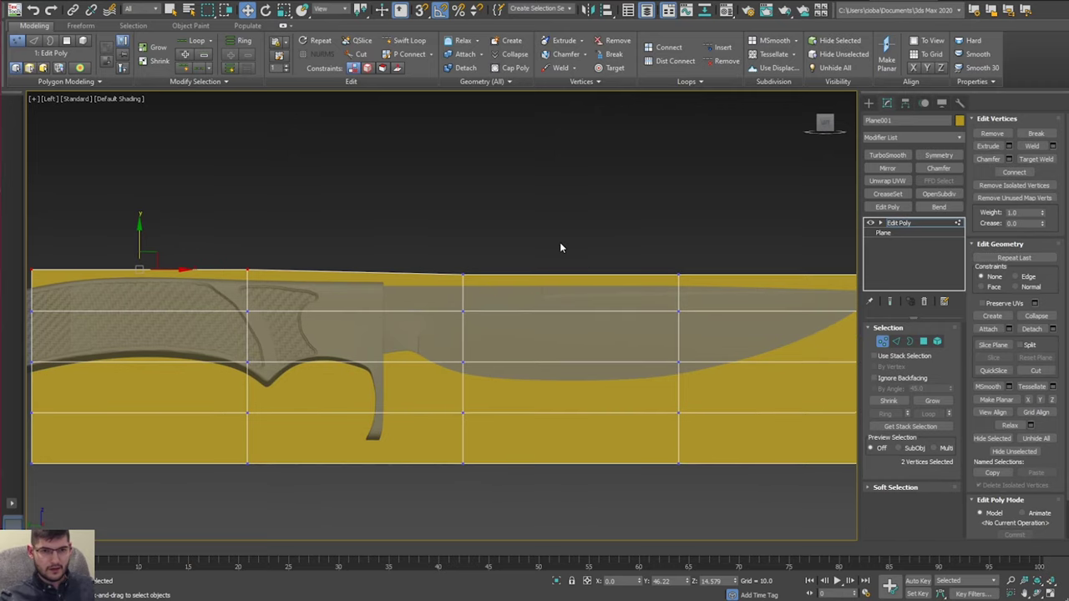
{"action": "scroll", "coordinate": [559, 247], "scroll_direction": "down", "scroll_amount": 2}
{"action": "scroll", "coordinate": [390, 263], "scroll_direction": "up", "scroll_amount": 5}
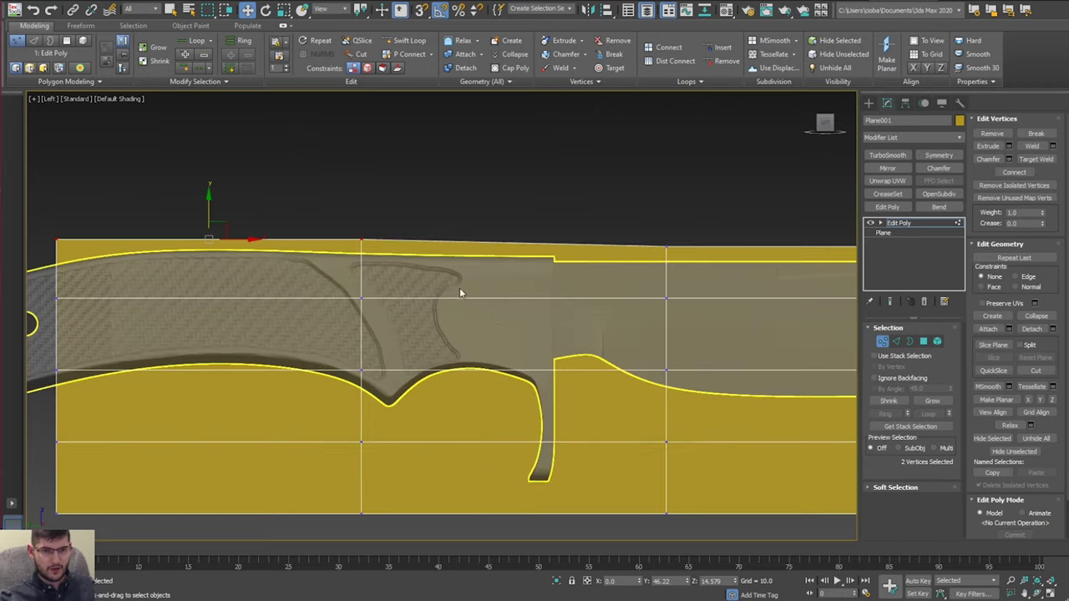
{"action": "scroll", "coordinate": [480, 301], "scroll_direction": "down", "scroll_amount": 2}
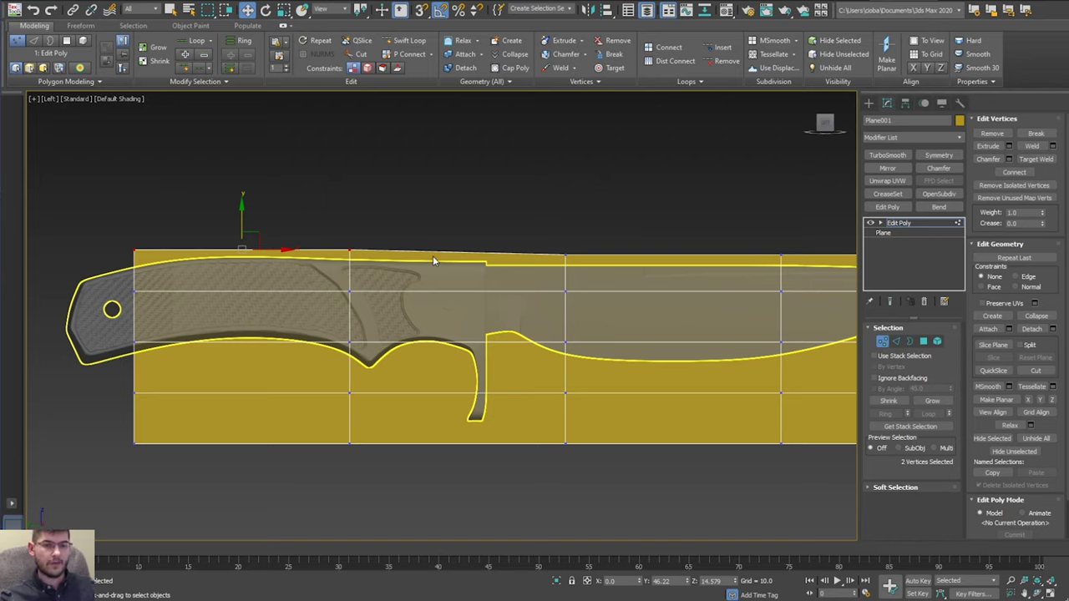
{"action": "key", "text": "alt+Tab"}
{"action": "key", "text": "alt+Tab"}
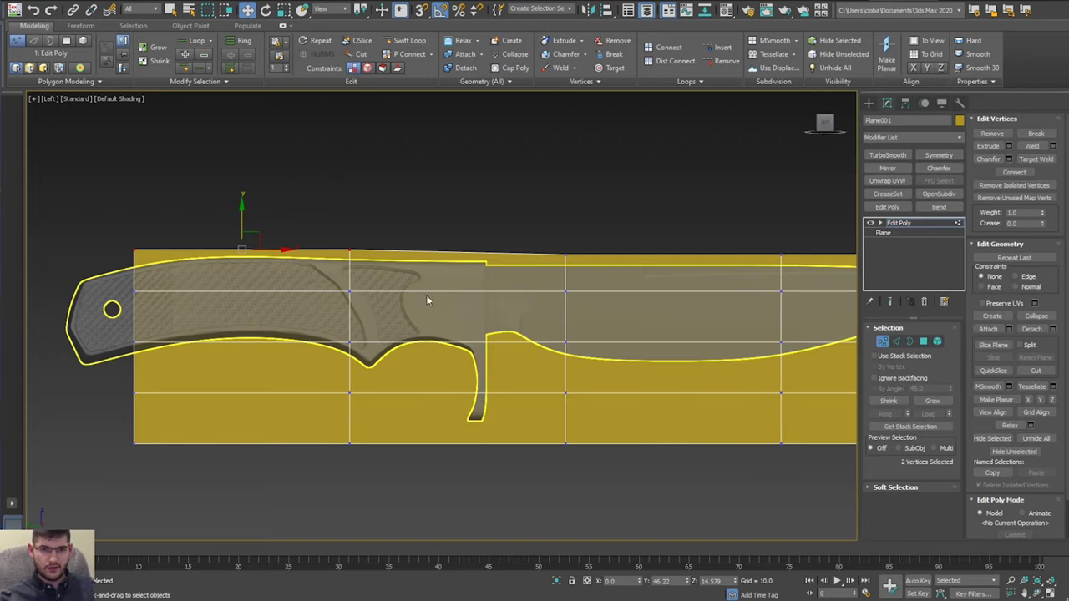
{"action": "middle_click_drag", "start_coordinate": [487, 211], "coordinate": [322, 227]}
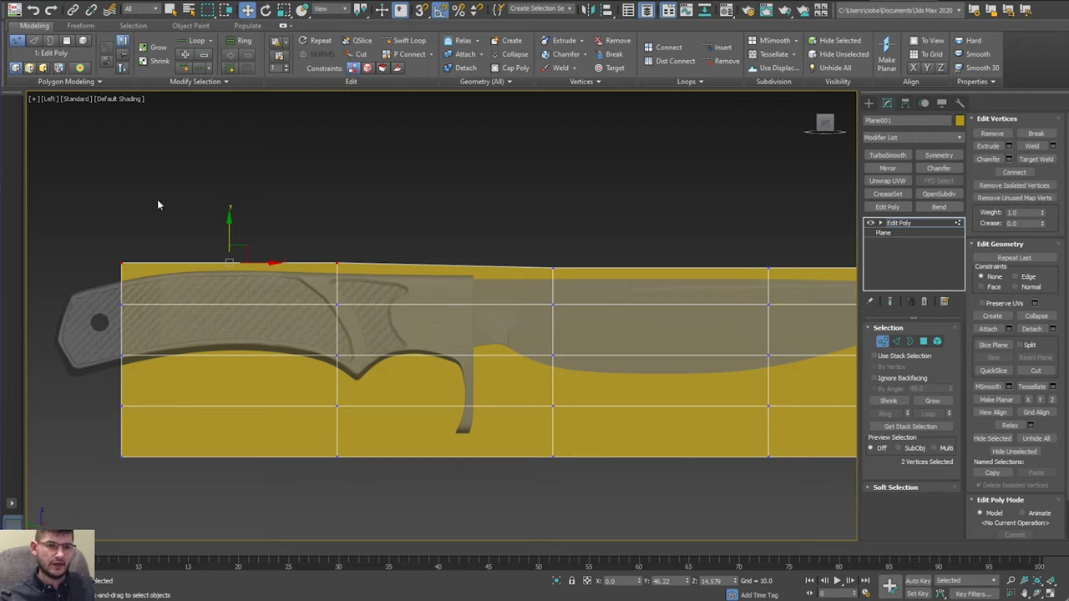
Examine the viewport's Display Selected shading options, including Shade Selected Faces.
{"action": "left_click", "coordinate": [70, 102]}
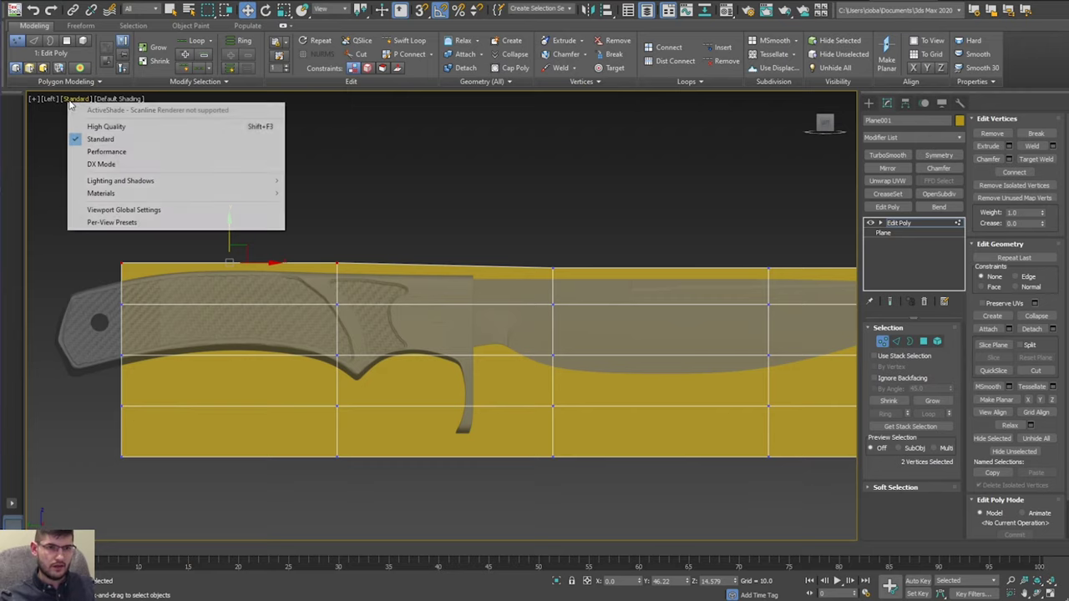
{"action": "left_click", "coordinate": [109, 100]}
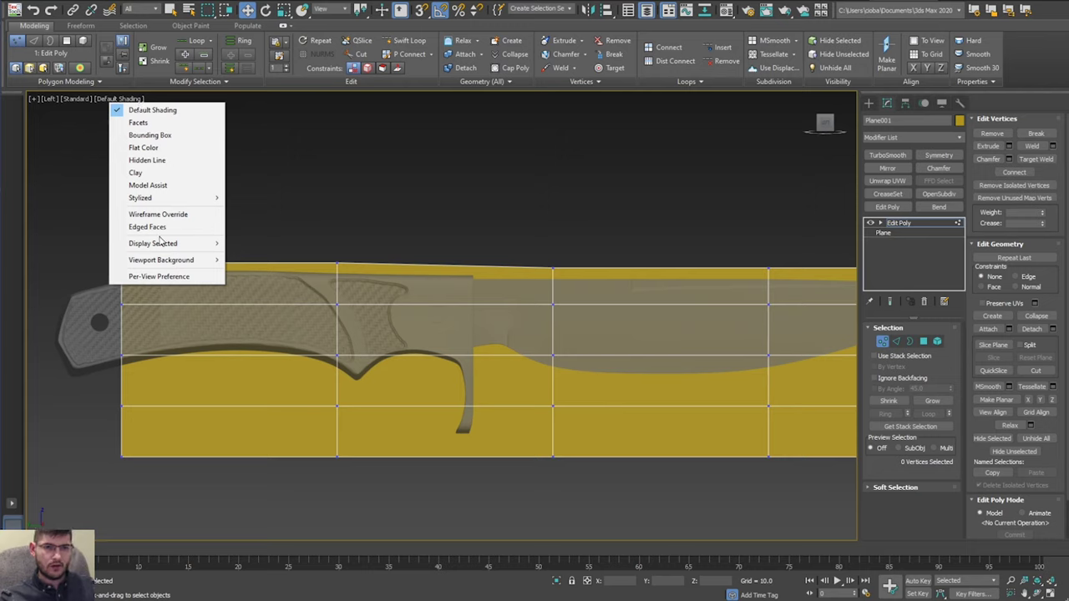
{"action": "mouse_move", "coordinate": [161, 244]}
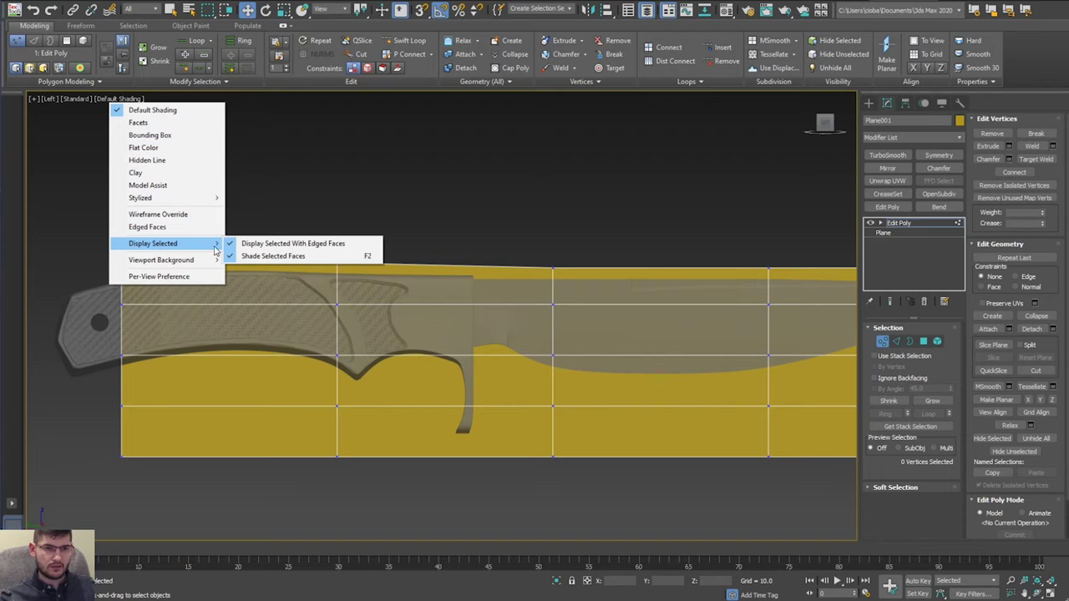
{"action": "key", "text": "F2"}
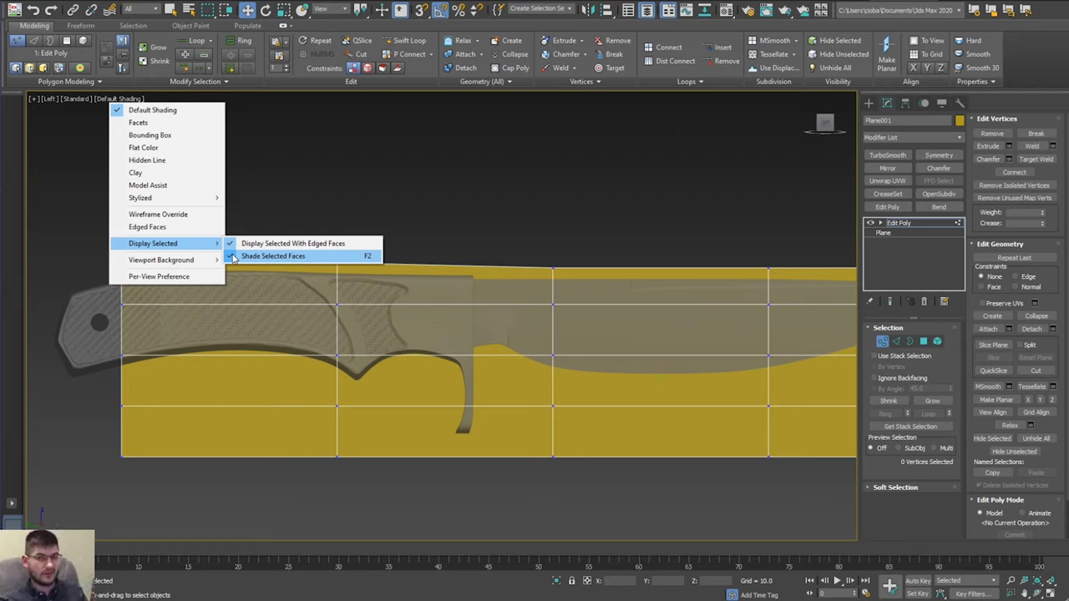
{"action": "left_click", "coordinate": [527, 206]}
Lower the two uppermost vertices of the blade-tip edge slightly to follow the slope of the spine.
{"action": "middle_click_drag", "start_coordinate": [432, 219], "coordinate": [402, 199]}
{"action": "scroll", "coordinate": [391, 202], "scroll_direction": "down", "scroll_amount": 2}
{"action": "scroll", "coordinate": [362, 225], "scroll_direction": "up", "scroll_amount": 2}
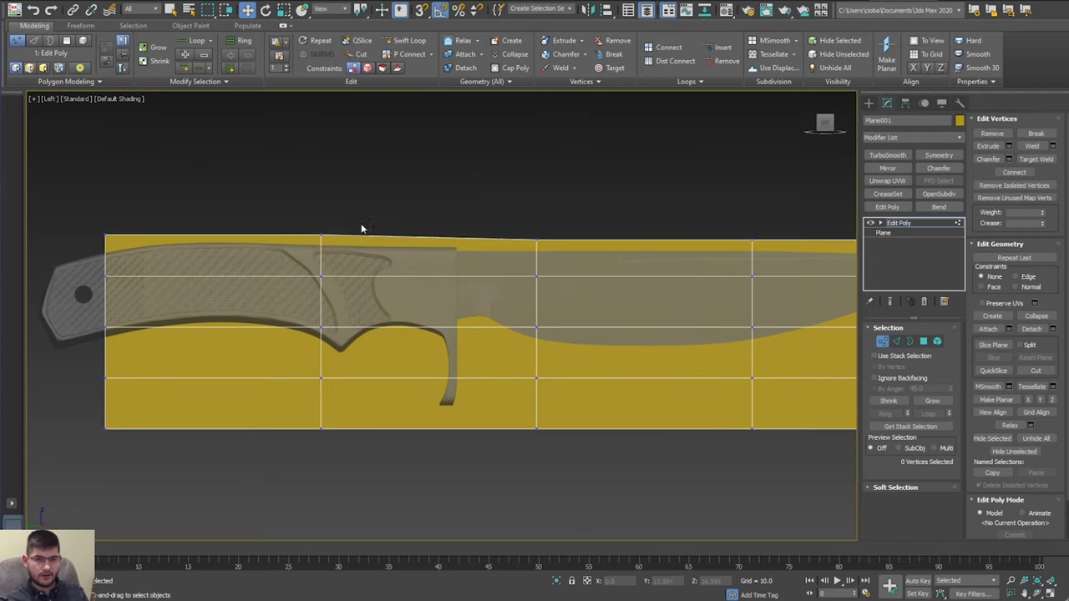
{"action": "middle_click_drag", "start_coordinate": [627, 248], "coordinate": [445, 244]}
{"action": "scroll", "coordinate": [446, 248], "scroll_direction": "up", "scroll_amount": 2}
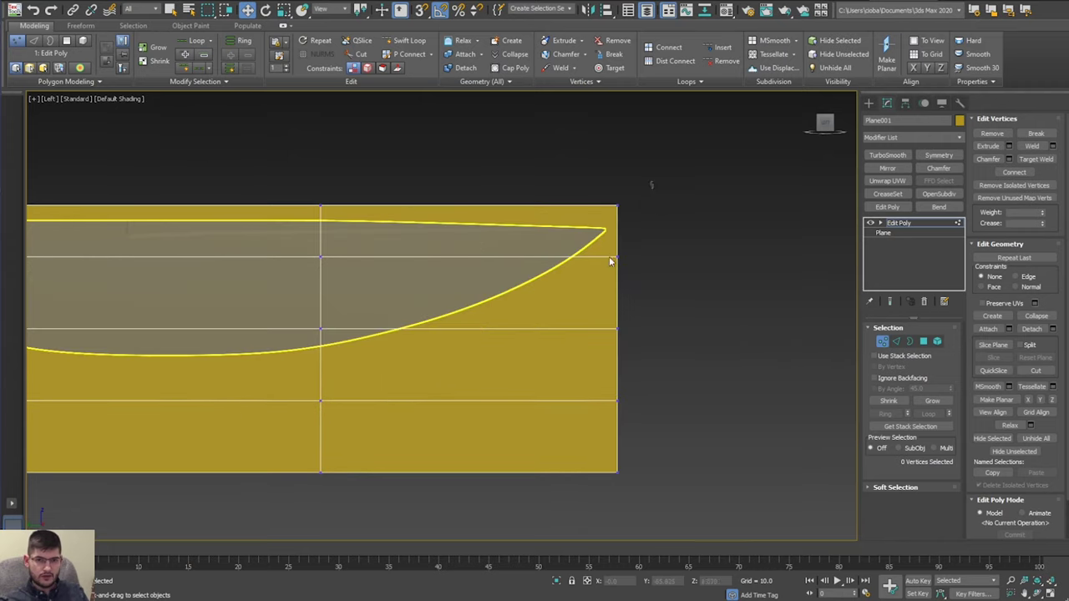
{"action": "left_click_drag", "start_coordinate": [608, 257], "coordinate": [592, 258]}
{"action": "mouse_move", "coordinate": [633, 212]}
{"action": "left_mouse_down"}
{"action": "mouse_move", "coordinate": [628, 238]}
{"action": "mouse_move", "coordinate": [633, 221]}
{"action": "left_mouse_up"}
Lower the plane's top corner vertex at the handle end slightly.
{"action": "middle_click_drag", "start_coordinate": [451, 248], "coordinate": [532, 253]}
{"action": "left_click", "coordinate": [401, 209]}
{"action": "middle_click_drag", "start_coordinate": [386, 208], "coordinate": [526, 271]}
{"action": "mouse_move", "coordinate": [367, 268]}
{"action": "middle_mouse_down"}
{"action": "mouse_move", "coordinate": [637, 278]}
{"action": "mouse_move", "coordinate": [441, 261]}
{"action": "mouse_move", "coordinate": [588, 276]}
{"action": "middle_mouse_up"}
{"action": "left_click_drag", "start_coordinate": [454, 275], "coordinate": [374, 308]}
{"action": "left_click", "coordinate": [104, 298]}
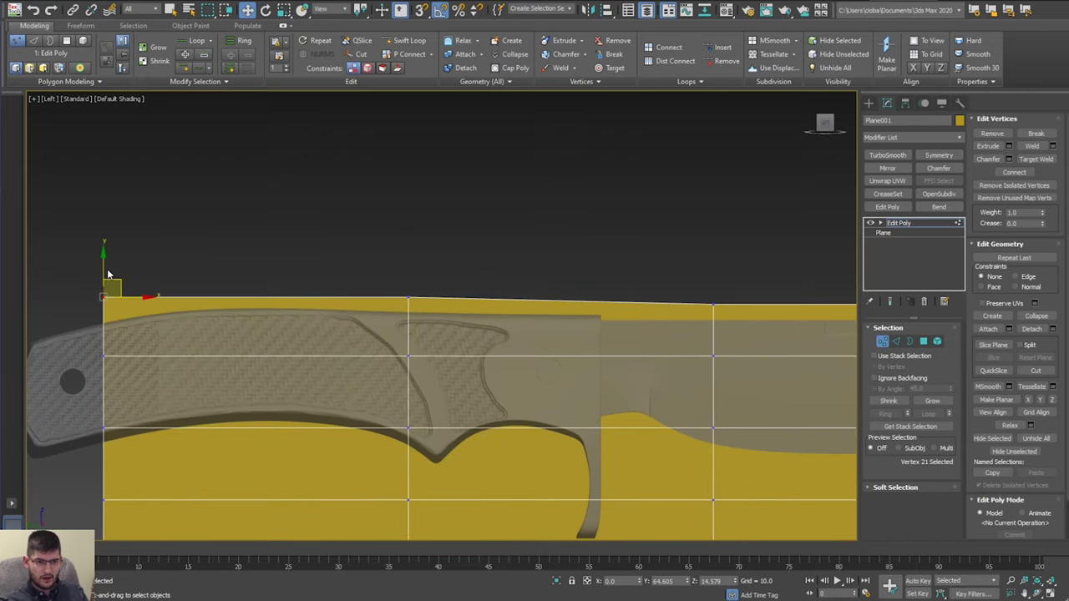
{"action": "left_click_drag", "start_coordinate": [106, 263], "coordinate": [106, 267]}
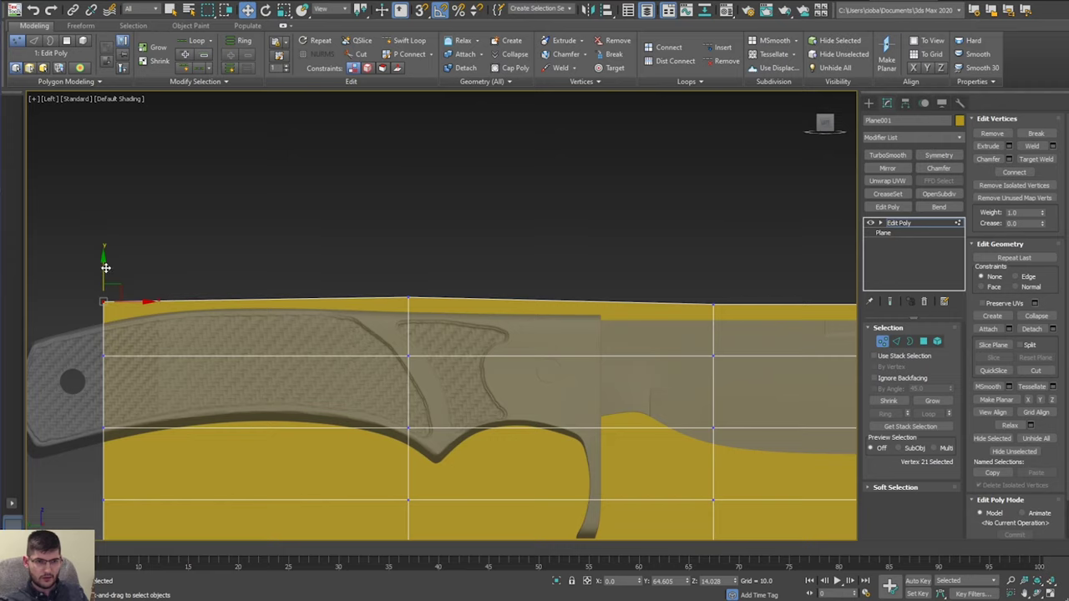
Move the middle vertex of the blade-tip edge inward, toward the curve of the blade.
{"action": "middle_click_drag", "start_coordinate": [284, 294], "coordinate": [203, 227]}
{"action": "scroll", "coordinate": [202, 226], "scroll_direction": "down", "scroll_amount": 2}
{"action": "middle_click_drag", "start_coordinate": [530, 281], "coordinate": [255, 278]}
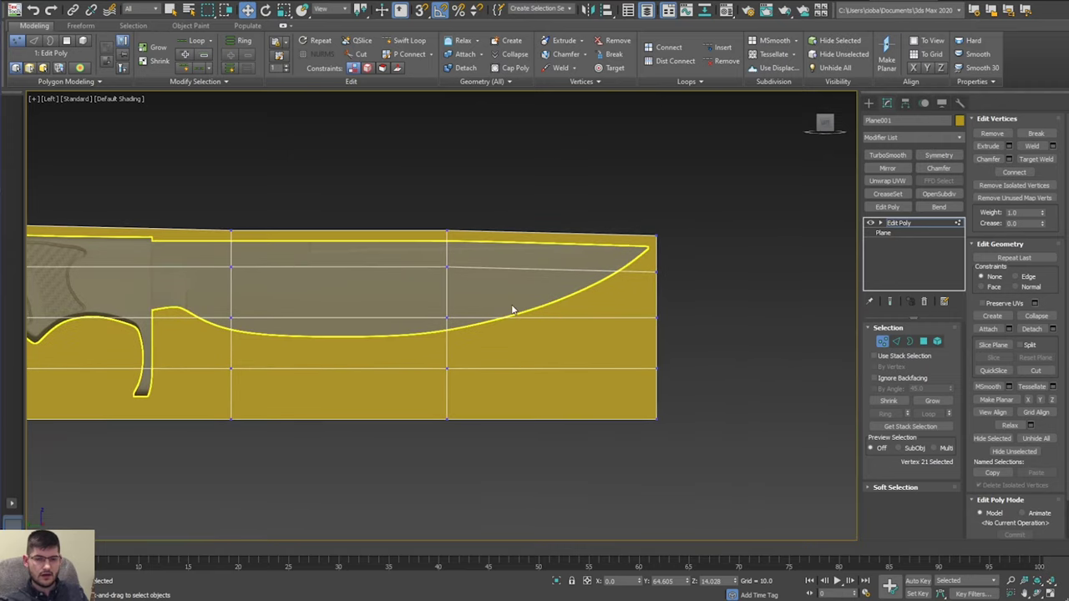
{"action": "scroll", "coordinate": [585, 301], "scroll_direction": "up", "scroll_amount": 2}
{"action": "middle_click_drag", "start_coordinate": [624, 298], "coordinate": [562, 297]}
{"action": "left_click", "coordinate": [624, 323]}
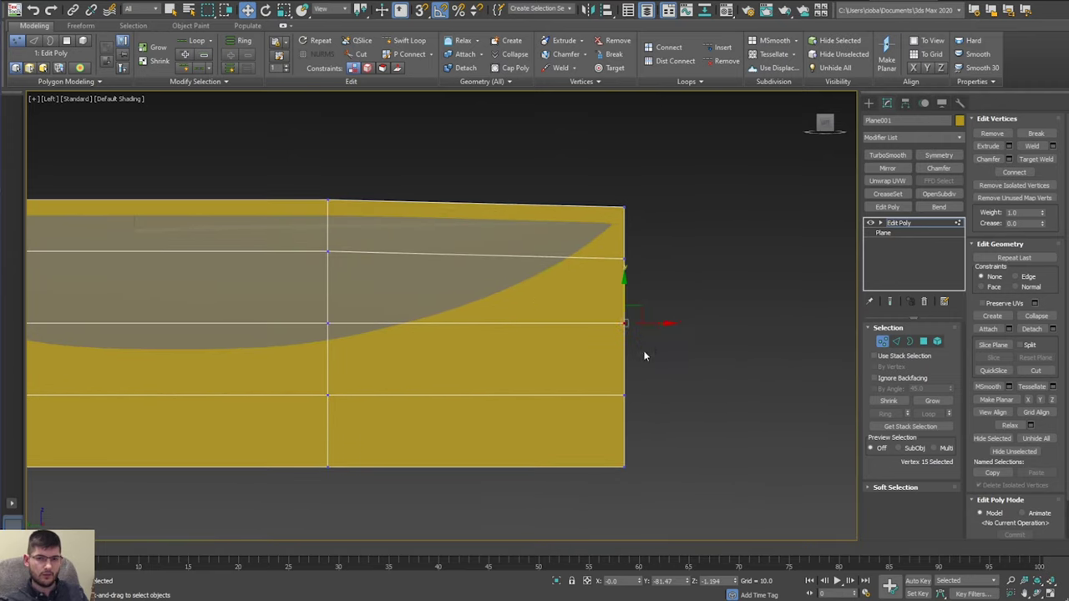
{"action": "left_click_drag", "start_coordinate": [663, 323], "coordinate": [607, 327]}
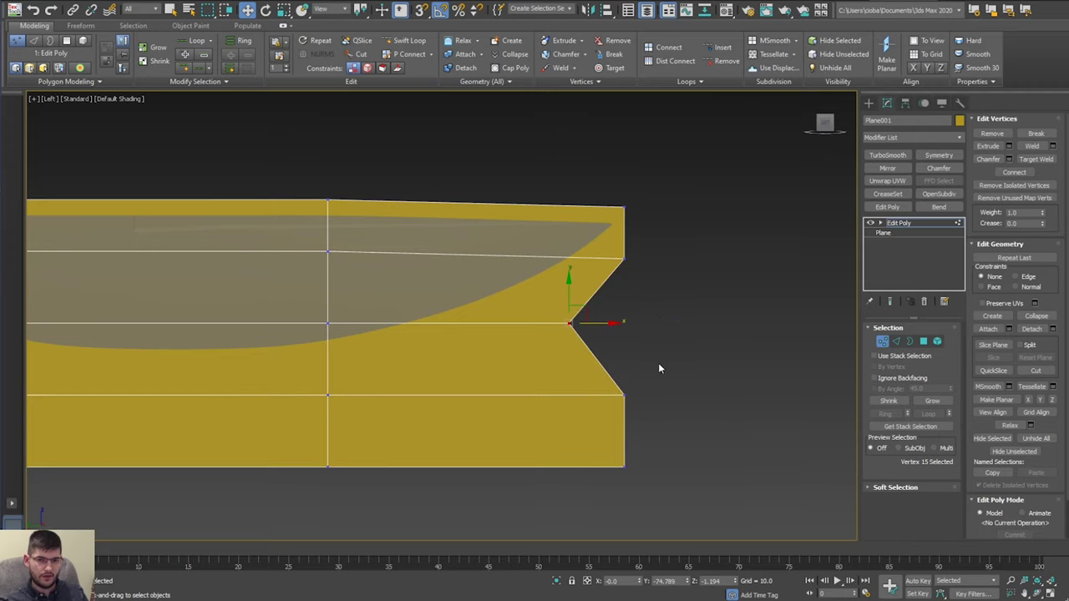
Move the two lowest blade-tip edge vertices inward, with the bottom corner farther in, to form a slanted tip.
{"action": "left_click_drag", "start_coordinate": [658, 364], "coordinate": [603, 489]}
{"action": "left_click_drag", "start_coordinate": [655, 431], "coordinate": [536, 431]}
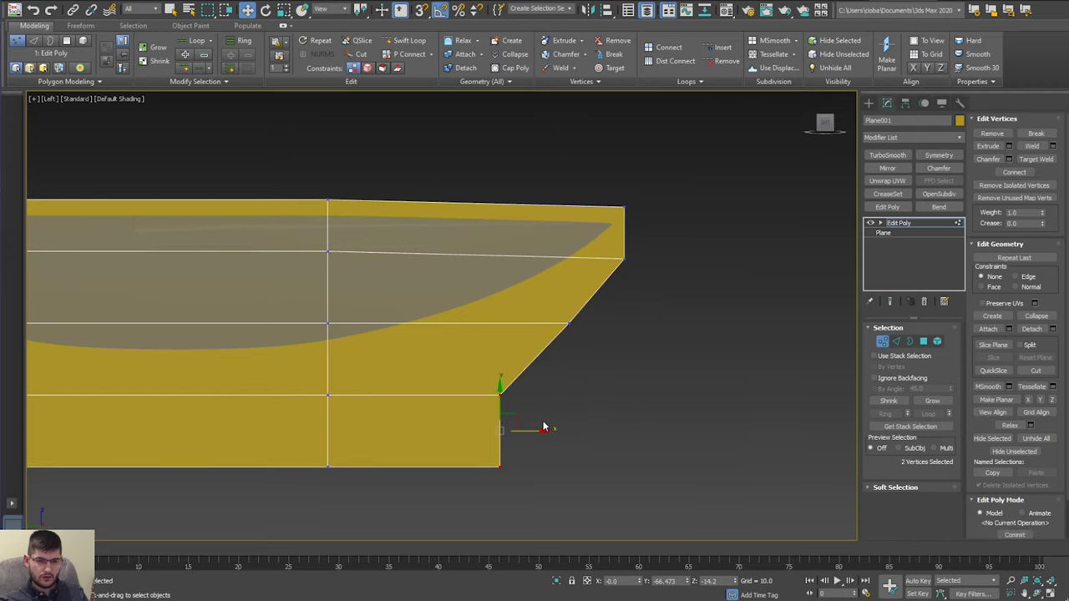
{"action": "scroll", "coordinate": [541, 428], "scroll_direction": "up", "scroll_amount": 2}
{"action": "middle_click_drag", "start_coordinate": [537, 430], "coordinate": [670, 424]}
{"action": "scroll", "coordinate": [734, 348], "scroll_direction": "down", "scroll_amount": 2}
{"action": "middle_click_drag", "start_coordinate": [735, 347], "coordinate": [680, 370]}
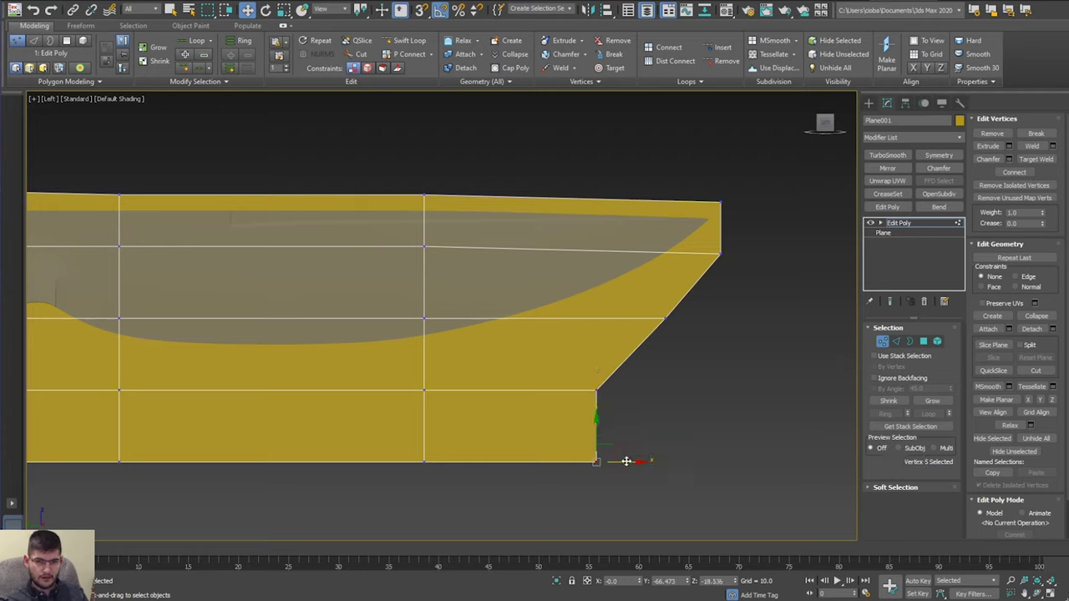
{"action": "left_click_drag", "start_coordinate": [626, 461], "coordinate": [568, 458]}
Raise the four lower vertices nearest the tip, and move the bottom corner vertex farther up and inward to round the outline.
{"action": "left_click_drag", "start_coordinate": [640, 381], "coordinate": [402, 485]}
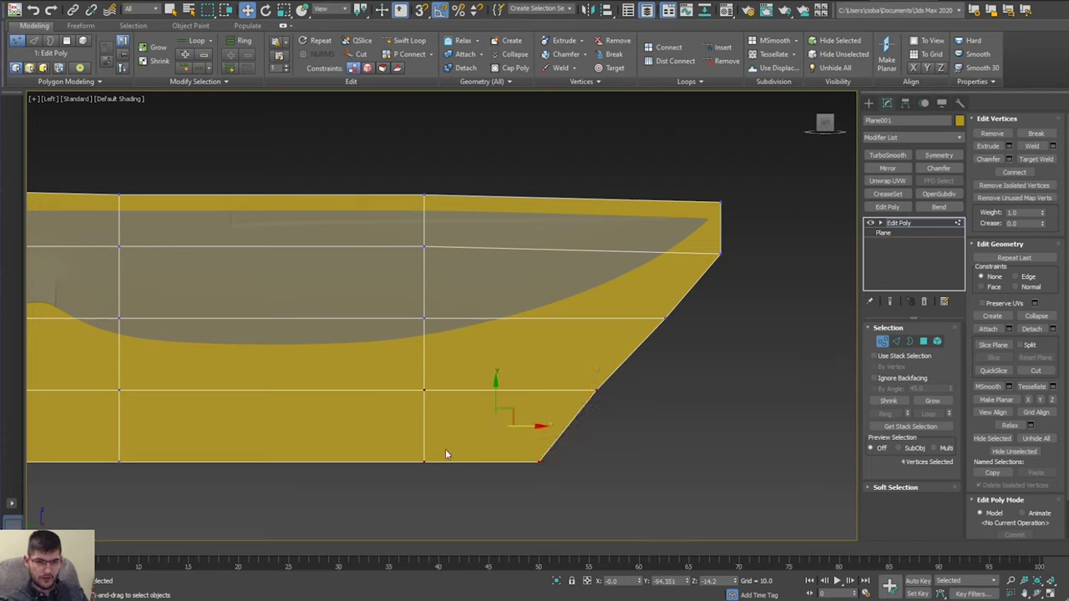
{"action": "left_click_drag", "start_coordinate": [494, 383], "coordinate": [495, 346]}
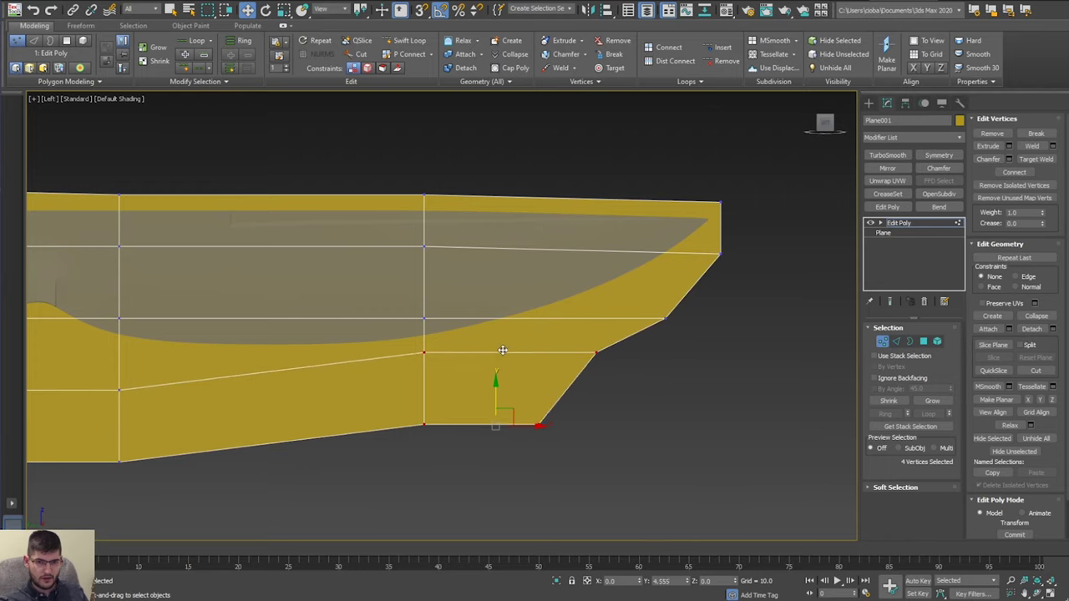
{"action": "left_click_drag", "start_coordinate": [570, 409], "coordinate": [518, 470]}
{"action": "left_click", "coordinate": [535, 386]}
{"action": "left_click_drag", "start_coordinate": [541, 400], "coordinate": [519, 373]}
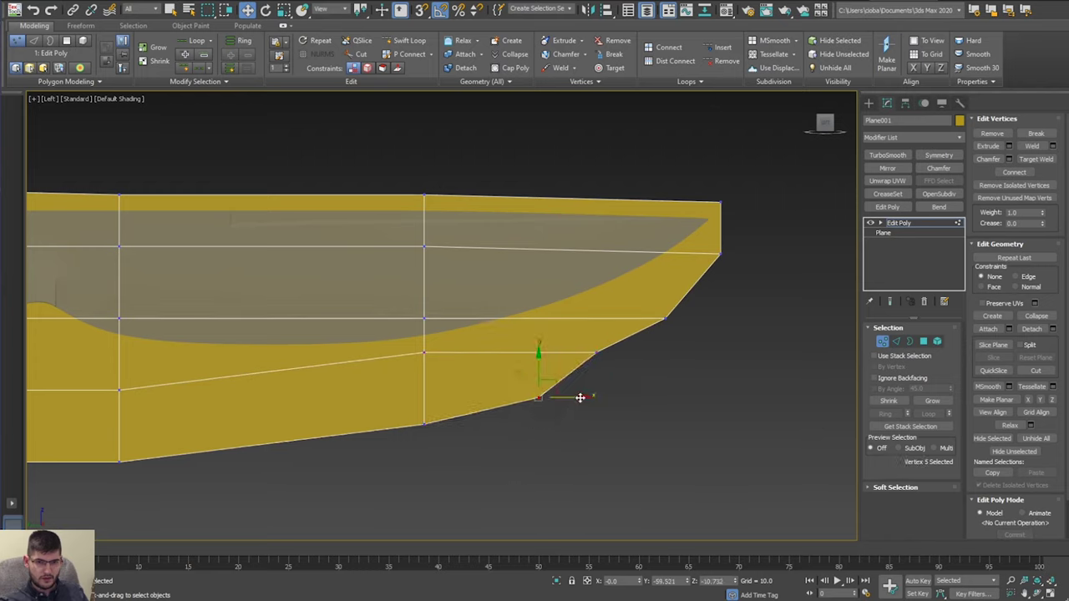
{"action": "left_click_drag", "start_coordinate": [578, 396], "coordinate": [539, 401]}
{"action": "middle_click_drag", "start_coordinate": [443, 421], "coordinate": [617, 367]}
{"action": "scroll", "coordinate": [600, 368], "scroll_direction": "down", "scroll_amount": 2}
{"action": "middle_click_drag", "start_coordinate": [518, 347], "coordinate": [539, 356]}
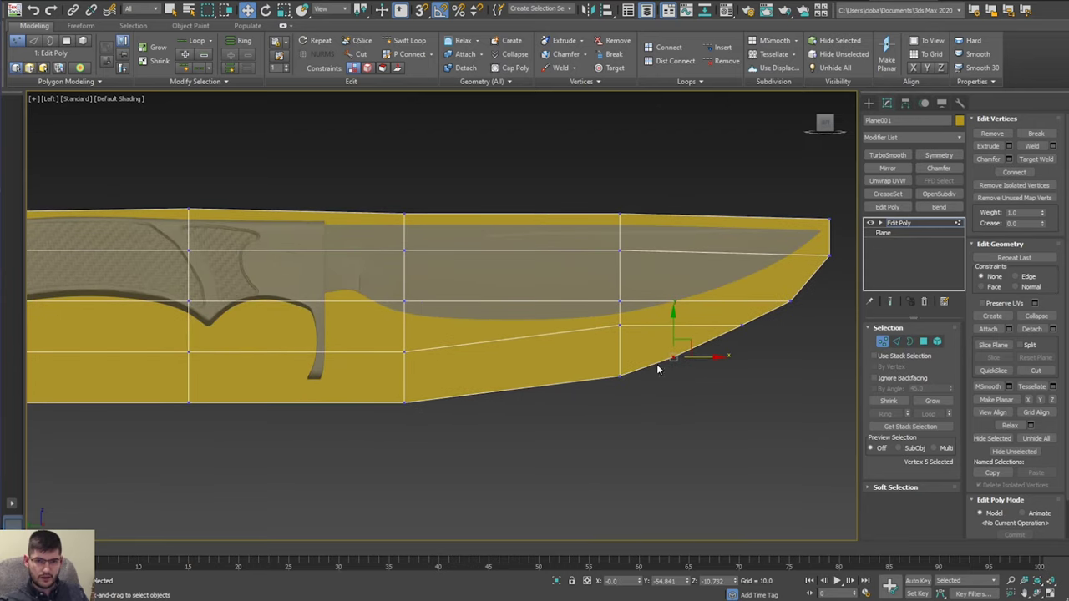
Move the column of five vertices just ahead of the guard toward the handle so it lines up with the guard's front edge.
{"action": "middle_click_drag", "start_coordinate": [437, 375], "coordinate": [609, 388]}
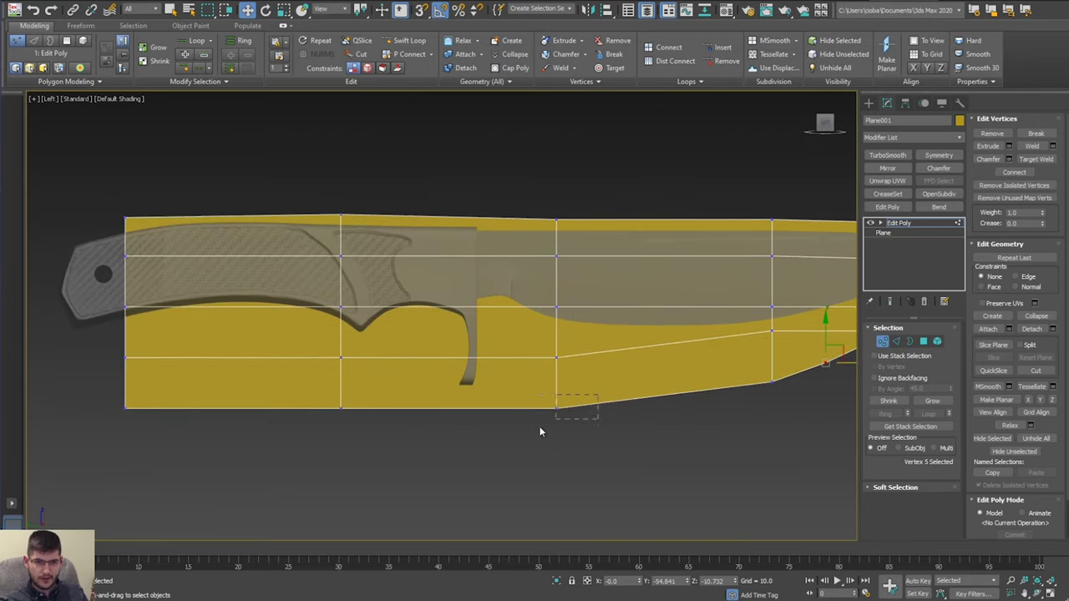
{"action": "left_click_drag", "start_coordinate": [539, 432], "coordinate": [644, 192]}
{"action": "key", "text": "ctrl+d"}
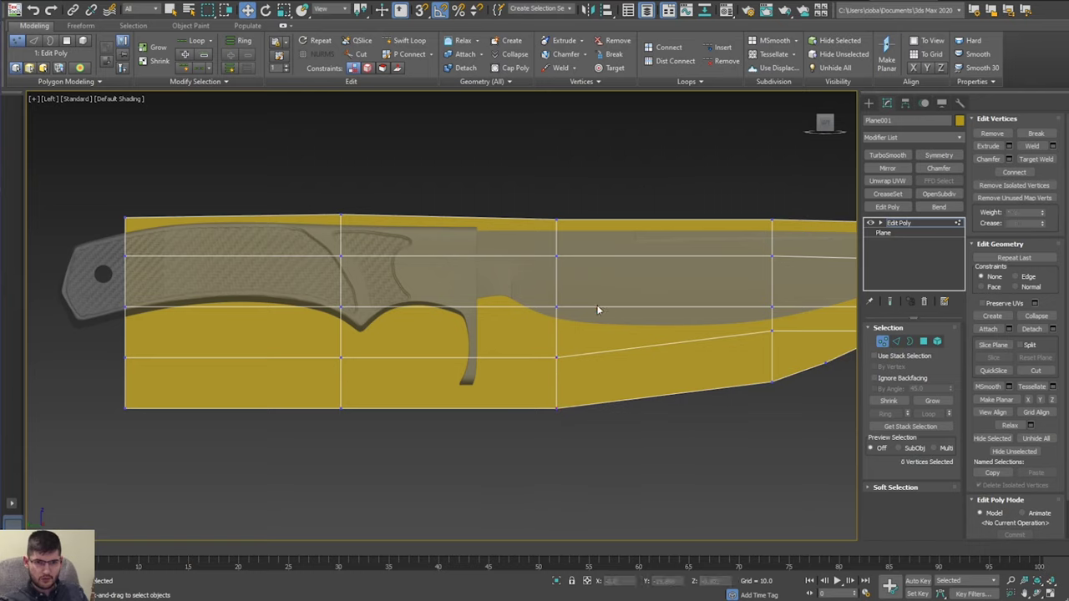
{"action": "left_click_drag", "start_coordinate": [545, 486], "coordinate": [545, 484]}
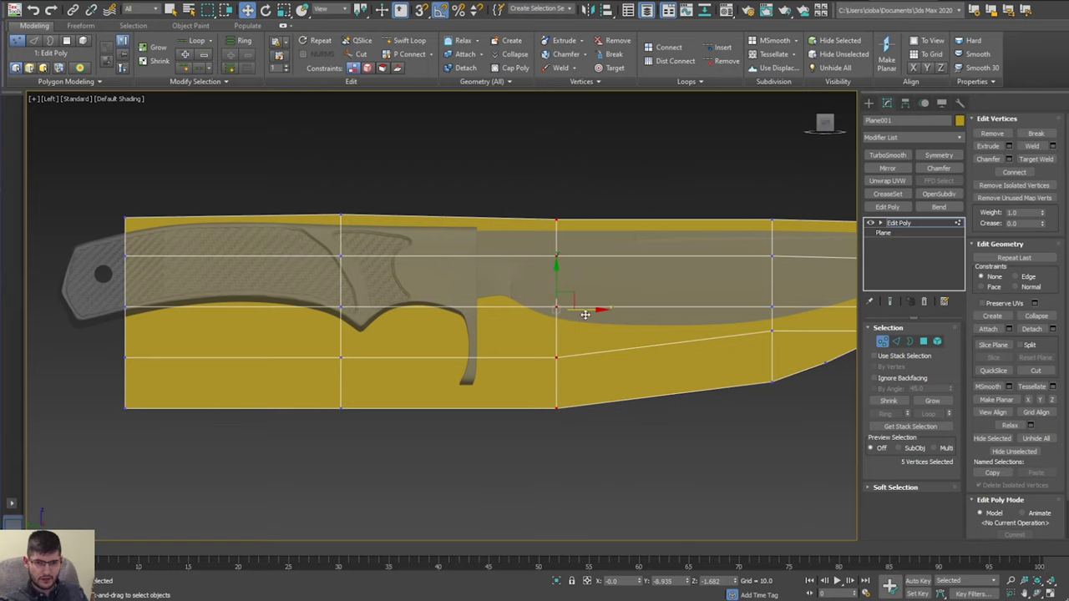
{"action": "left_click_drag", "start_coordinate": [584, 314], "coordinate": [517, 320]}
Fit the guard's vertex column to its curve, shifting every vertex slightly toward the handle and the bottom one farther in and a little up.
{"action": "scroll", "coordinate": [516, 343], "scroll_direction": "up", "scroll_amount": 2}
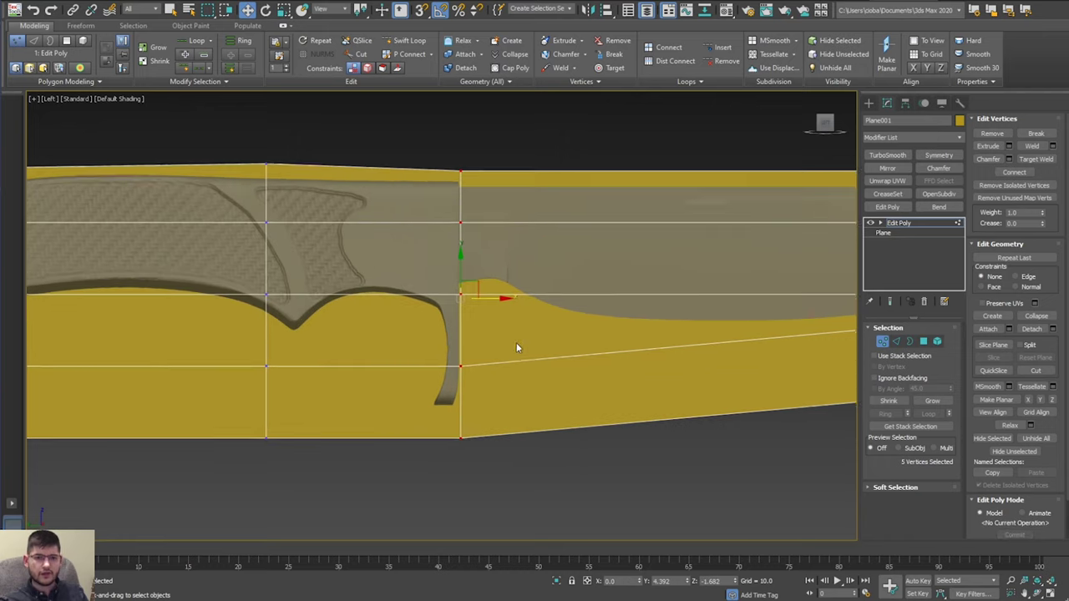
{"action": "middle_click_drag", "start_coordinate": [516, 347], "coordinate": [552, 371]}
{"action": "left_click", "coordinate": [521, 460]}
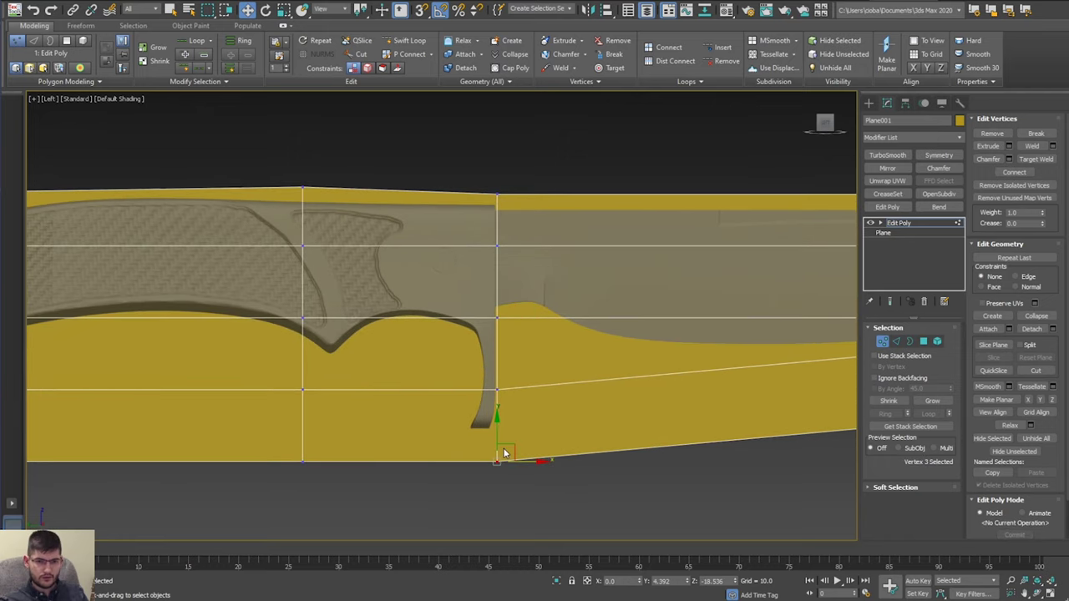
{"action": "left_click_drag", "start_coordinate": [505, 453], "coordinate": [486, 448]}
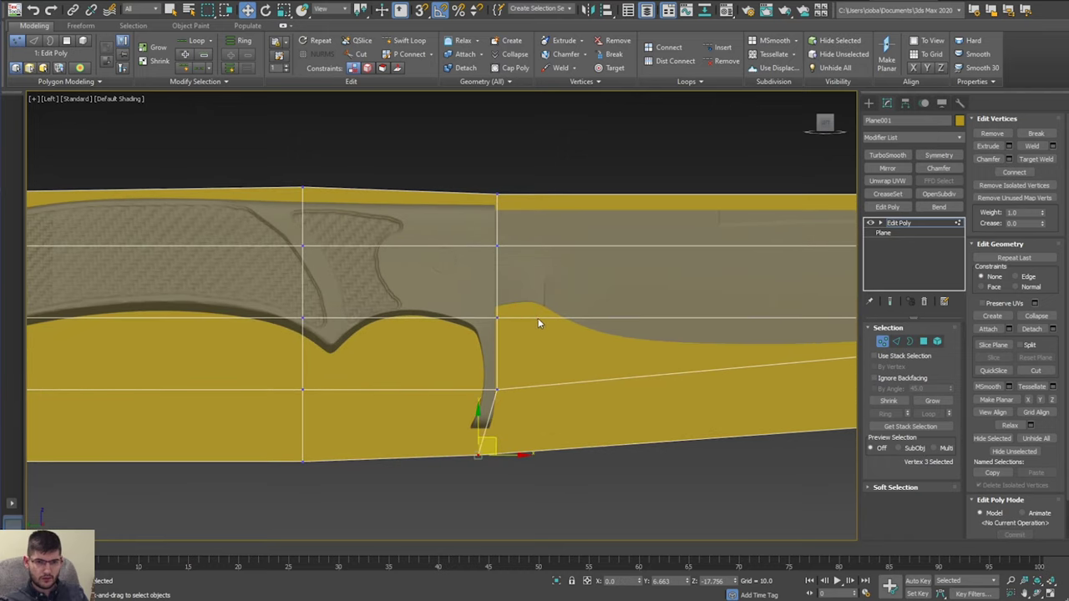
{"action": "left_click_drag", "start_coordinate": [539, 305], "coordinate": [464, 402]}
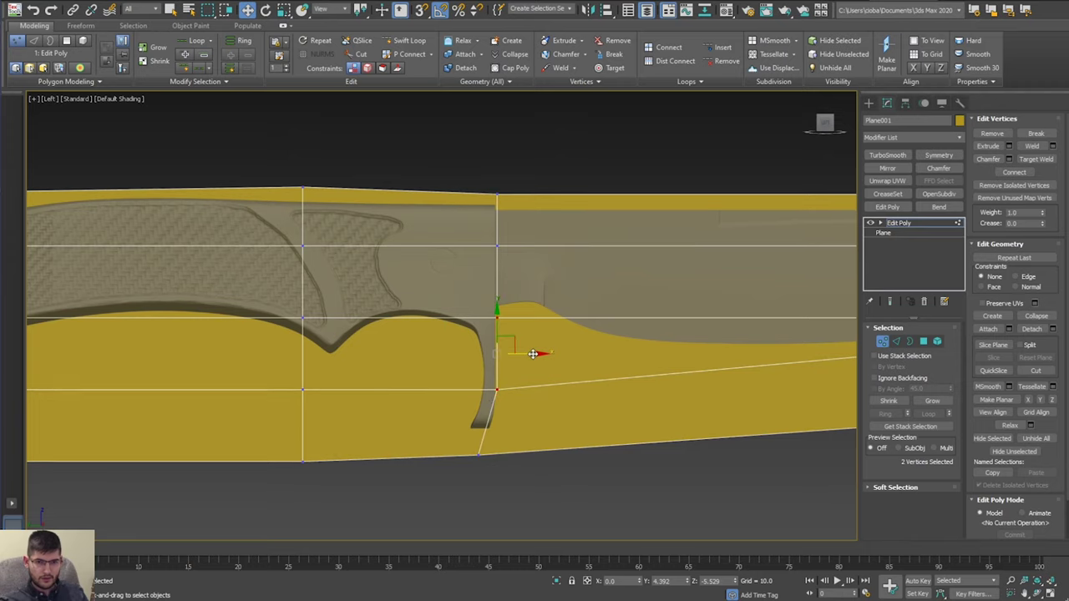
{"action": "left_click_drag", "start_coordinate": [531, 353], "coordinate": [515, 352]}
{"action": "left_click_drag", "start_coordinate": [489, 241], "coordinate": [488, 254]}
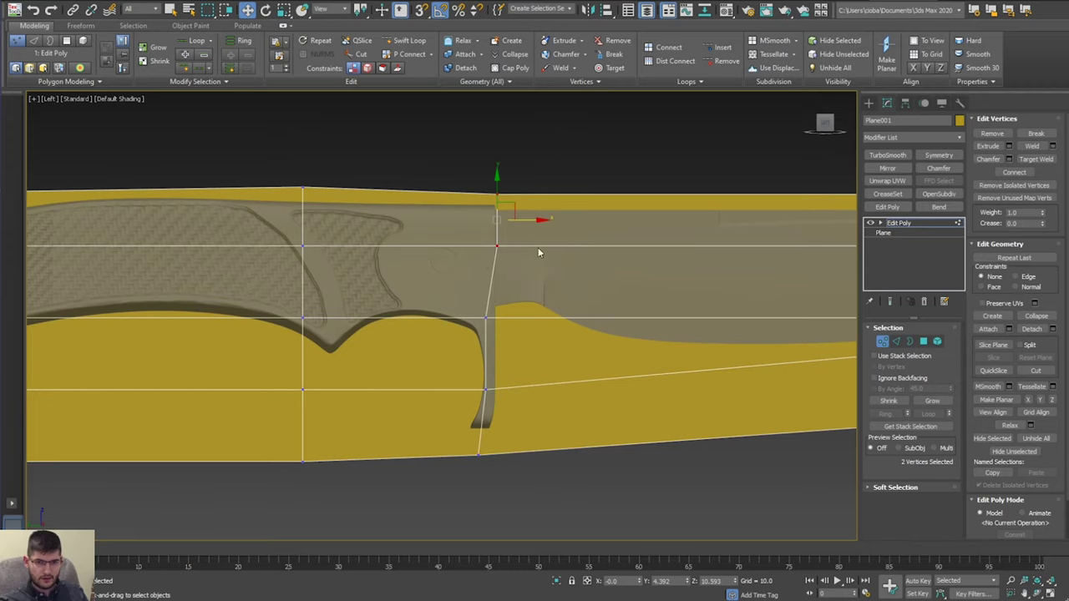
{"action": "left_click_drag", "start_coordinate": [532, 220], "coordinate": [520, 221]}
Raise the two lower vertices of the column crossing the grip toward the handle's underside, lifting the bottom one farther.
{"action": "middle_click_drag", "start_coordinate": [384, 238], "coordinate": [508, 238]}
{"action": "scroll", "coordinate": [514, 240], "scroll_direction": "down", "scroll_amount": 2}
{"action": "left_click_drag", "start_coordinate": [424, 426], "coordinate": [427, 420]}
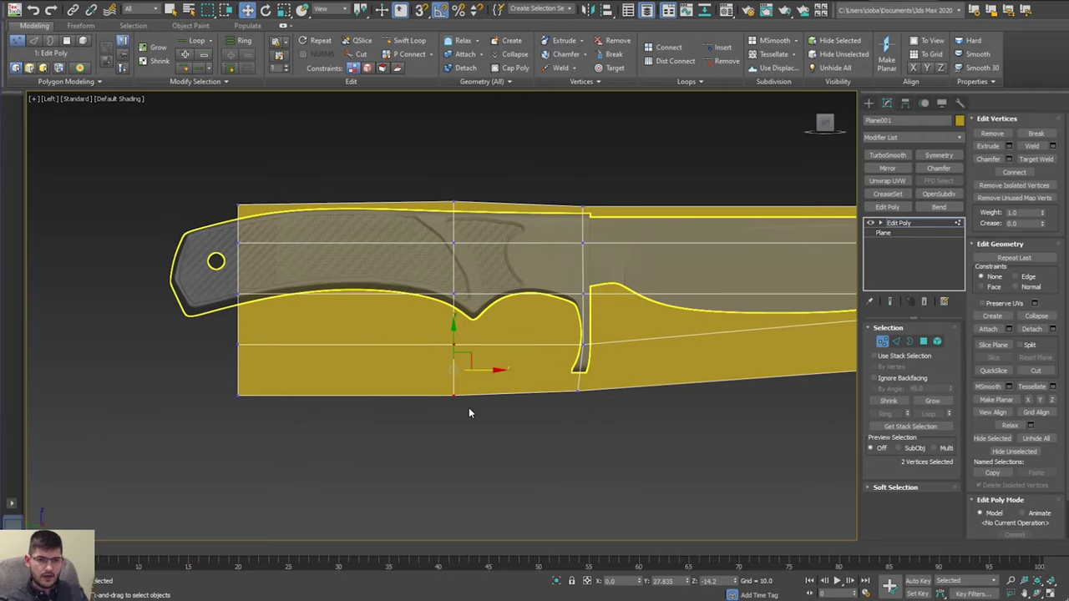
{"action": "left_click_drag", "start_coordinate": [451, 334], "coordinate": [394, 310]}
{"action": "key", "text": "ctrl+z"}
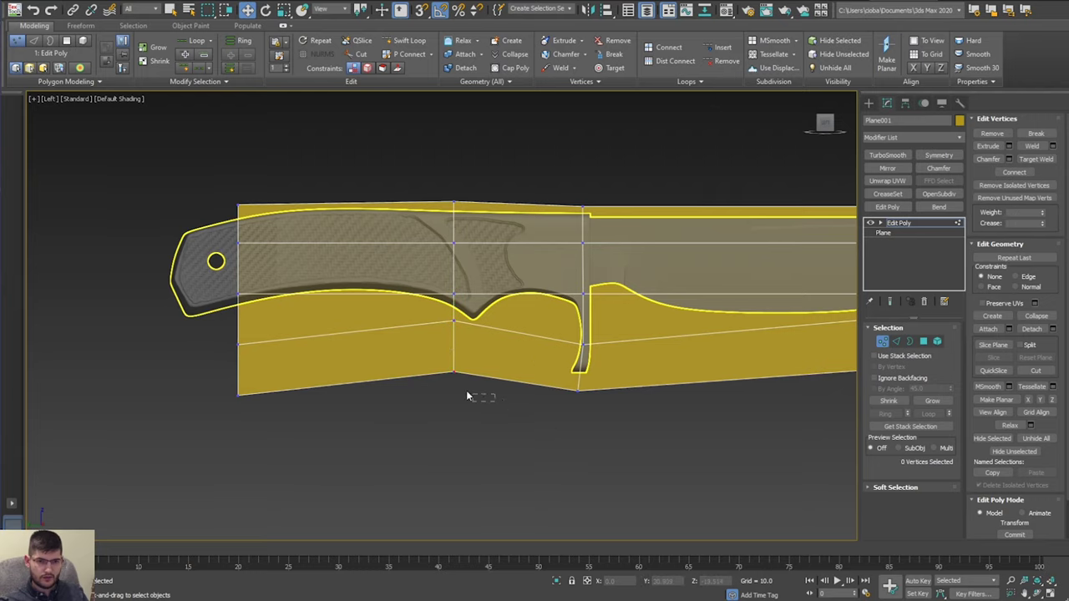
{"action": "left_click_drag", "start_coordinate": [455, 333], "coordinate": [462, 302]}
{"action": "middle_click_drag", "start_coordinate": [413, 324], "coordinate": [451, 339]}
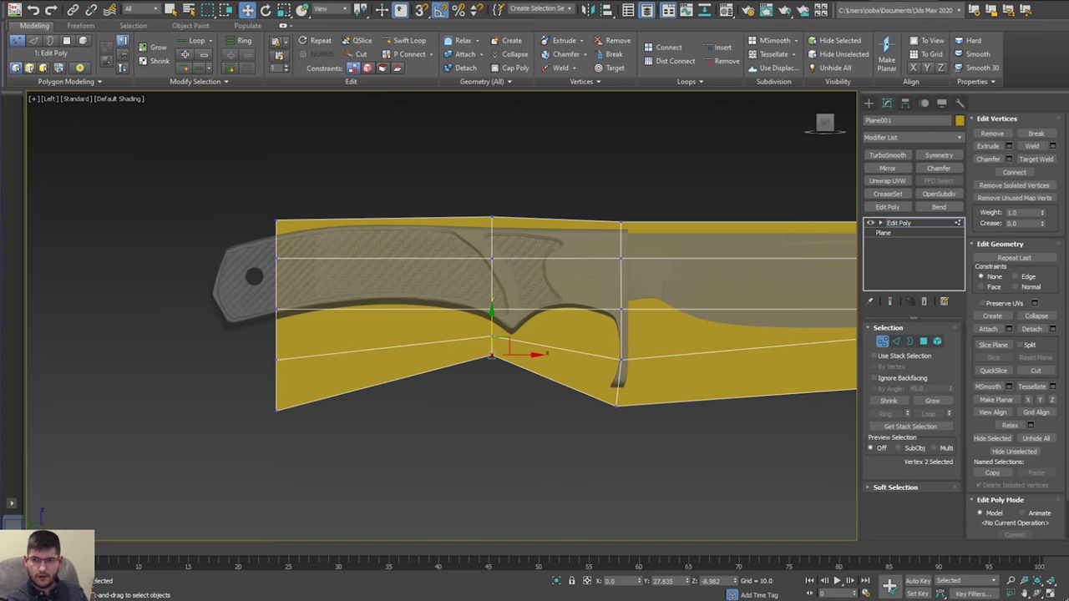
Examine how the leather sheath wraps the handle in the browser's reference photo, then return to the knife model.
{"action": "left_click_drag", "start_coordinate": [1068, 72], "coordinate": [742, 41]}
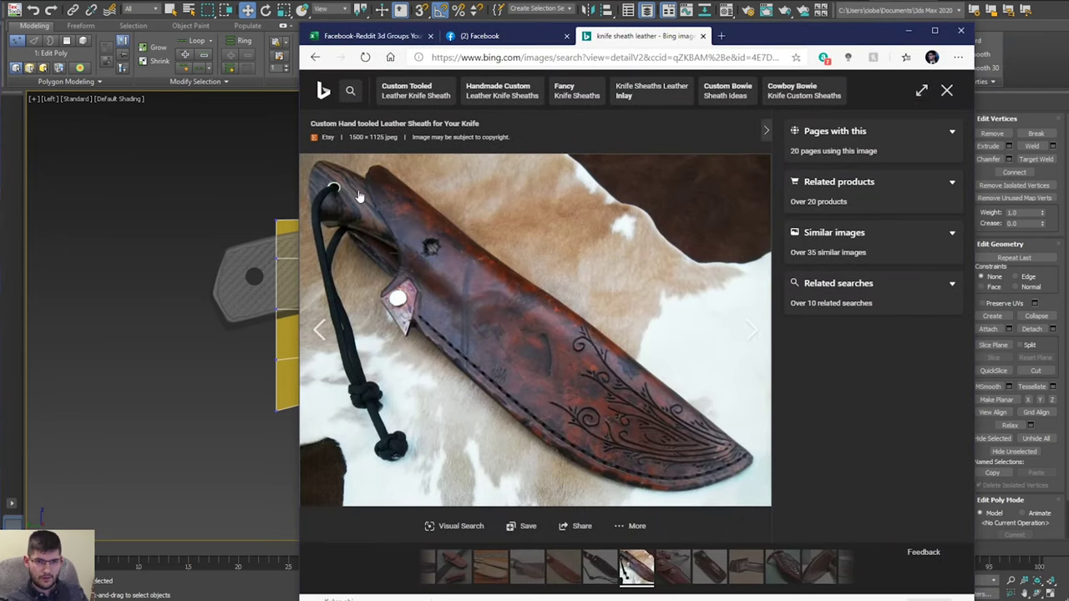
{"action": "left_click_drag", "start_coordinate": [785, 38], "coordinate": [1068, 50]}
{"action": "scroll", "coordinate": [373, 302], "scroll_direction": "up", "scroll_amount": 3}
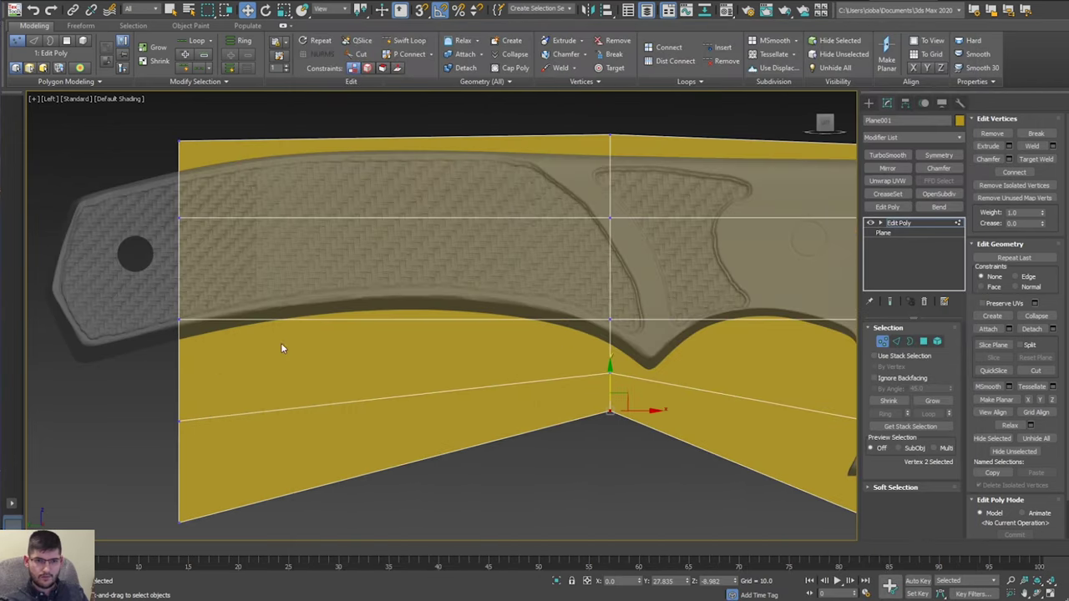
Raise the two lowest vertices at the plane's handle end to just below the grip.
{"action": "left_click_drag", "start_coordinate": [125, 544], "coordinate": [131, 542]}
{"action": "middle_click_drag", "start_coordinate": [274, 412], "coordinate": [322, 372]}
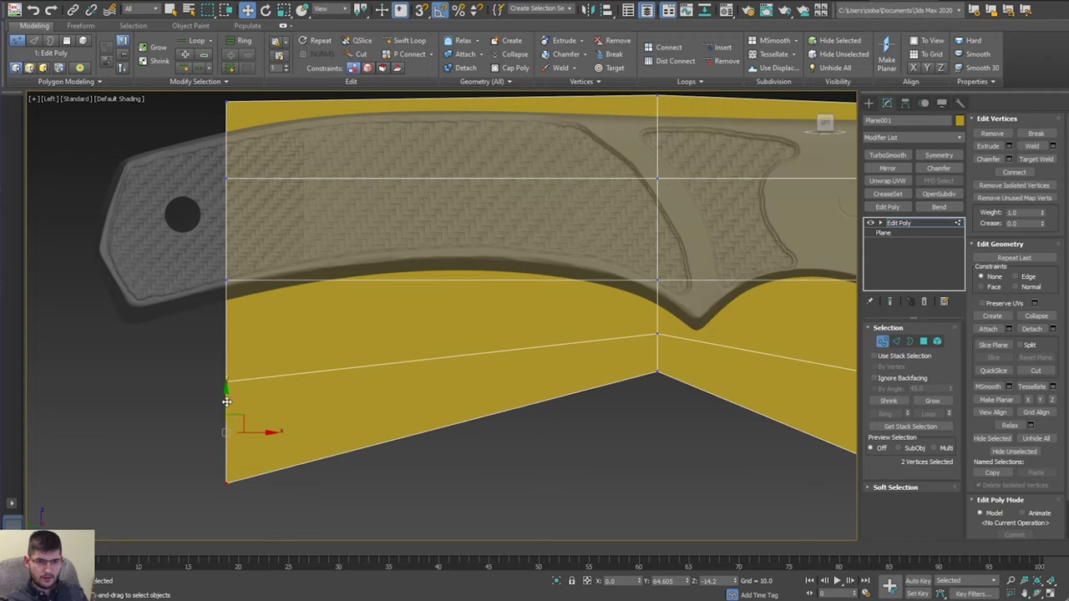
{"action": "left_click_drag", "start_coordinate": [227, 400], "coordinate": [258, 319]}
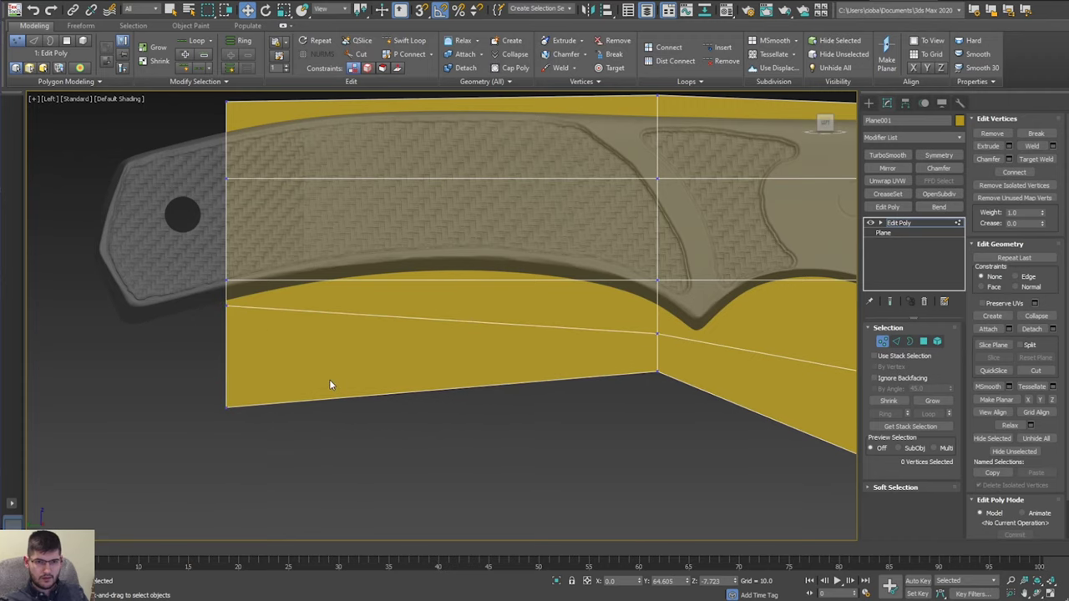
Delete the two lower polygons beneath the rear part of the handle.
{"action": "left_click", "coordinate": [399, 438]}
{"action": "key", "text": "4"}
{"action": "left_click", "coordinate": [400, 370]}
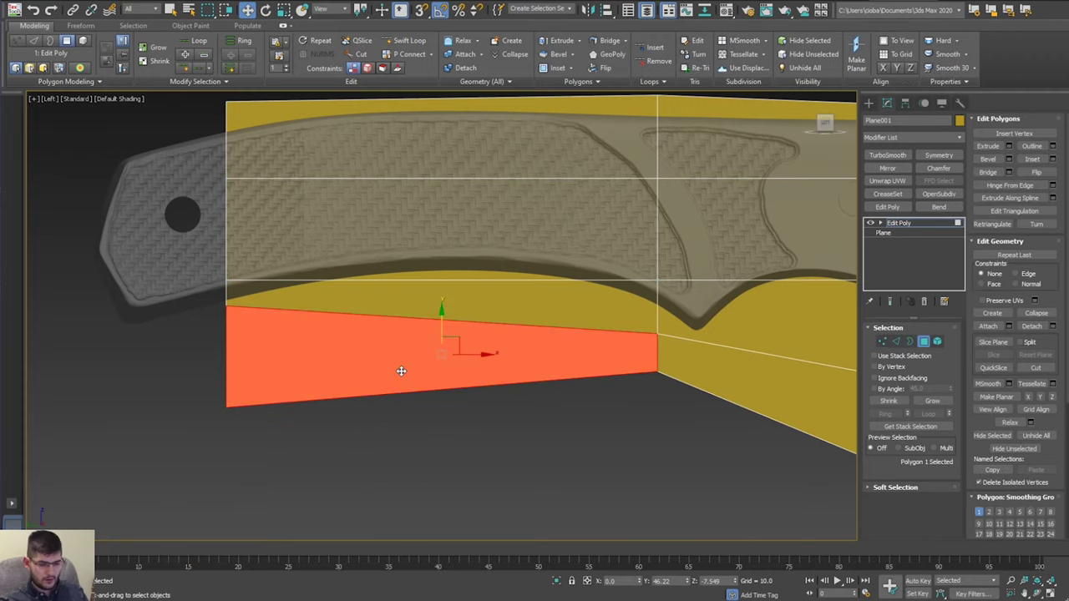
{"action": "key", "text": "Delete"}
{"action": "middle_click_drag", "start_coordinate": [357, 365], "coordinate": [277, 360]}
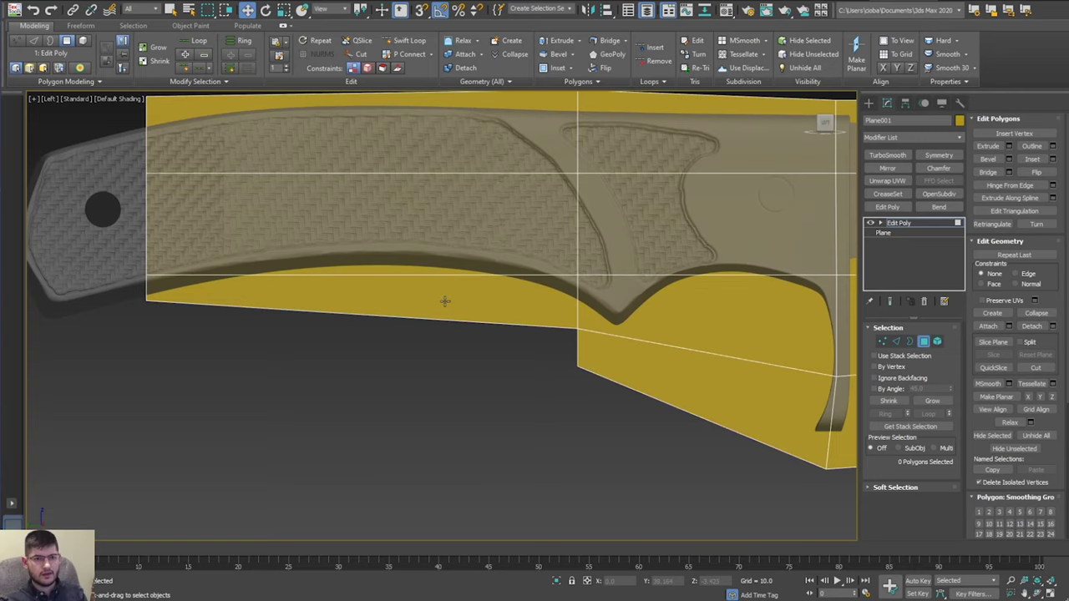
{"action": "left_click", "coordinate": [445, 301]}
{"action": "key", "text": "Delete"}
Lower the bottom corner vertex at the plane's handle end until it sits below the grip.
{"action": "scroll", "coordinate": [427, 350], "scroll_direction": "down", "scroll_amount": 4}
{"action": "middle_click_drag", "start_coordinate": [426, 350], "coordinate": [388, 367]}
{"action": "scroll", "coordinate": [374, 381], "scroll_direction": "up", "scroll_amount": 2}
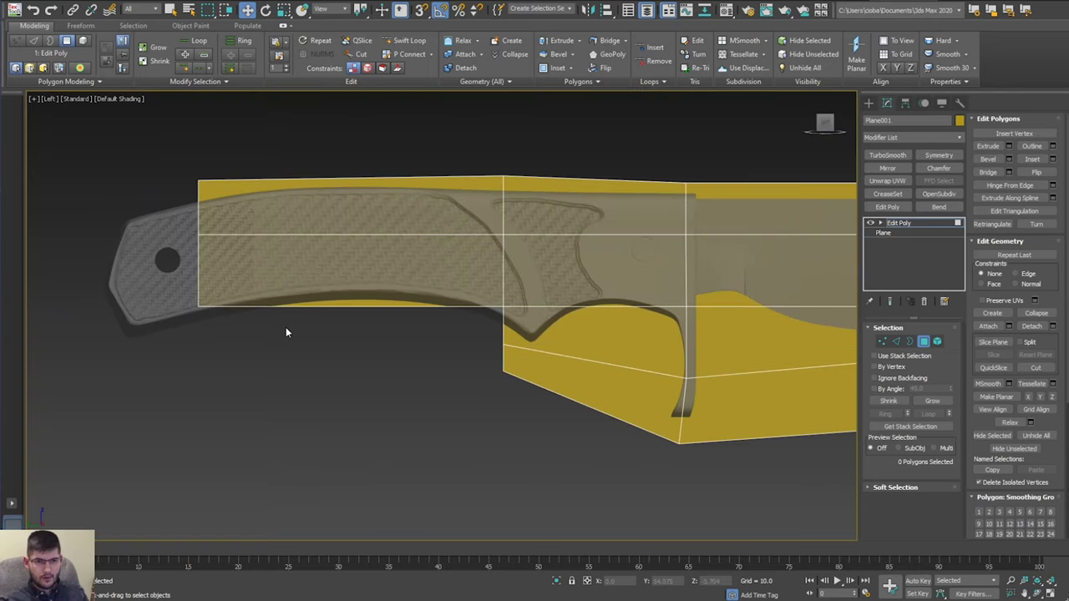
{"action": "key", "text": "1"}
{"action": "left_click", "coordinate": [216, 305]}
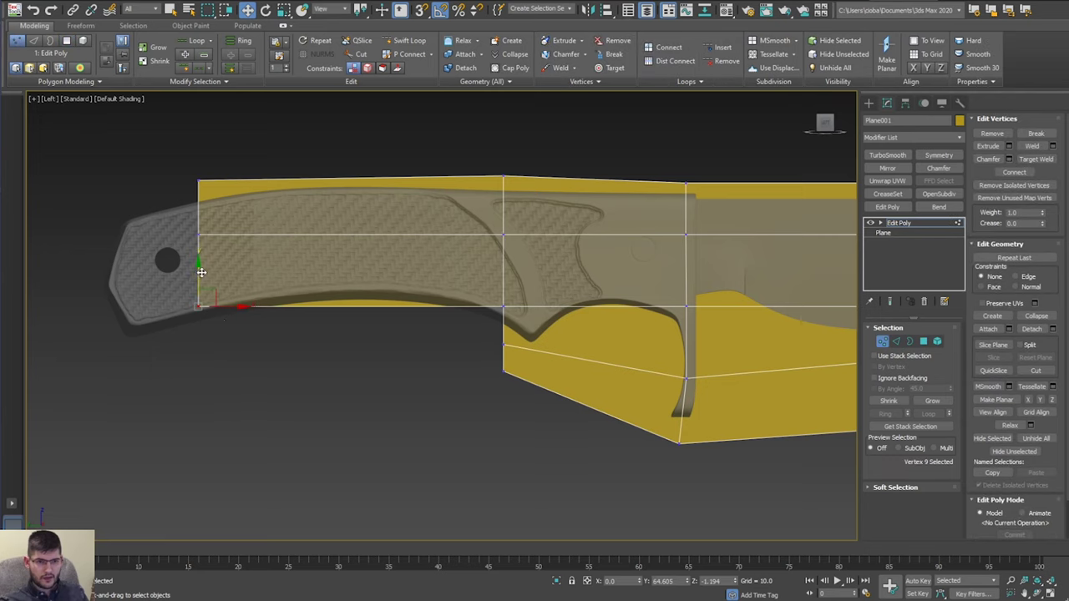
{"action": "left_click_drag", "start_coordinate": [201, 272], "coordinate": [200, 315]}
Lower the three vertices beneath the grip's spur, moving the upper one toward the handle end and the lower two toward the blade.
{"action": "left_click_drag", "start_coordinate": [520, 293], "coordinate": [483, 375]}
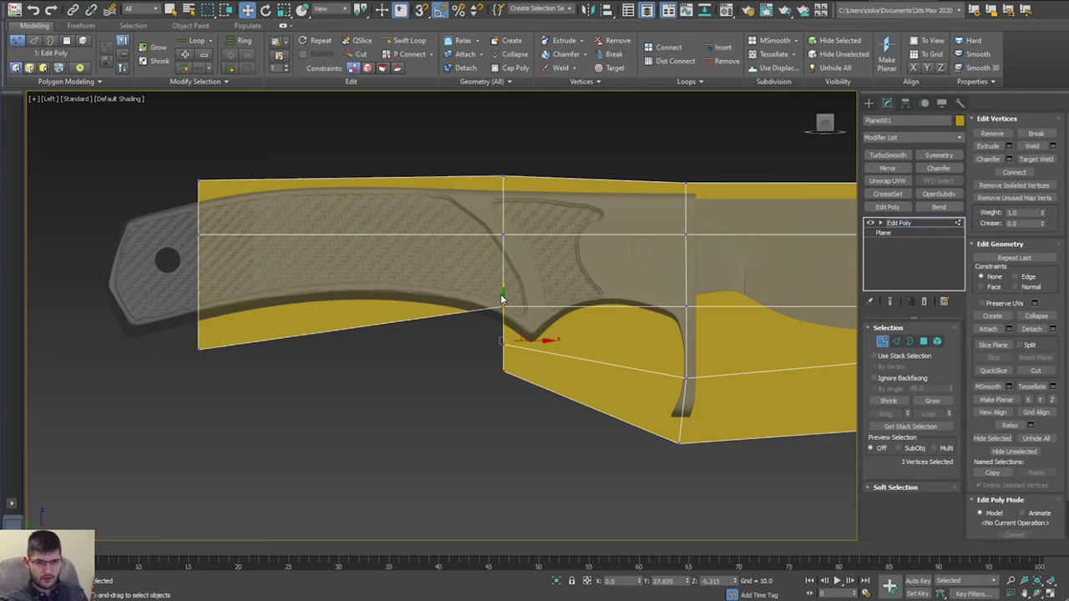
{"action": "left_click_drag", "start_coordinate": [501, 298], "coordinate": [461, 340]}
{"action": "left_click", "coordinate": [502, 338]}
{"action": "left_click", "coordinate": [503, 401]}
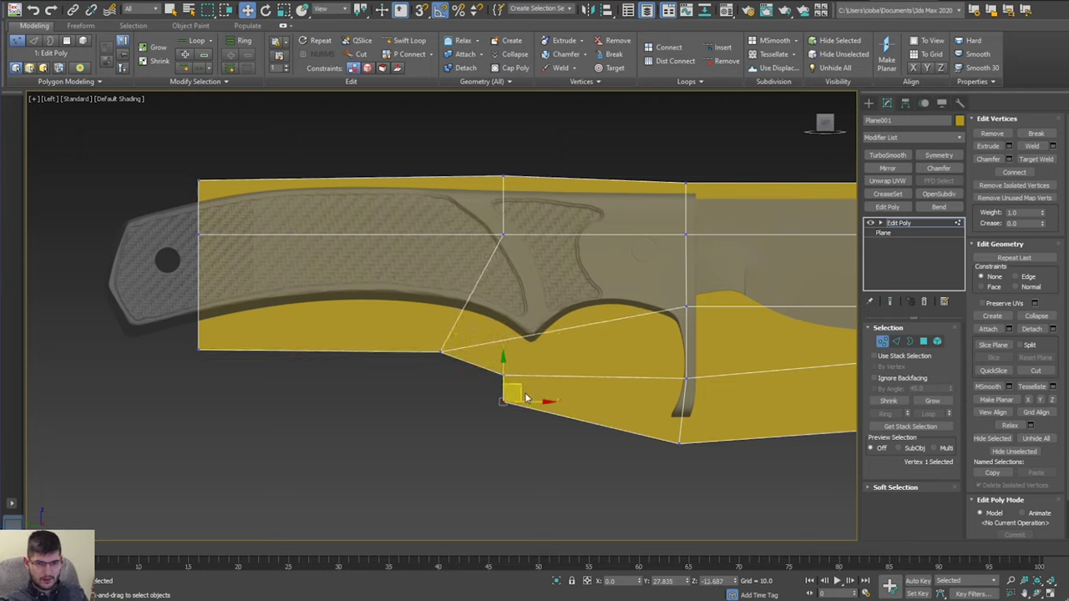
{"action": "left_click_drag", "start_coordinate": [518, 389], "coordinate": [568, 395]}
{"action": "left_click", "coordinate": [503, 374]}
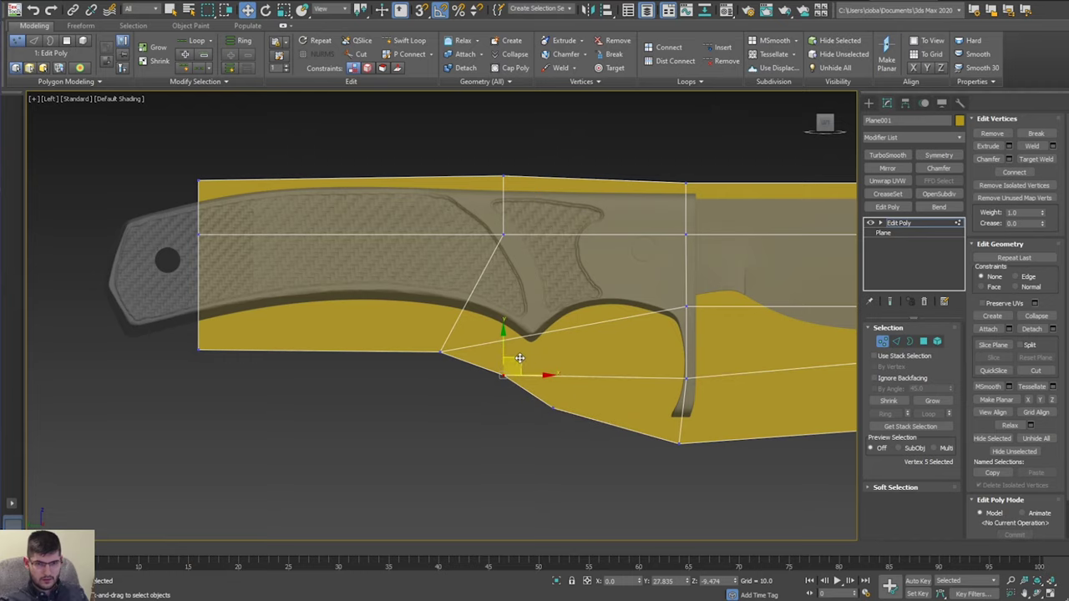
{"action": "left_click_drag", "start_coordinate": [519, 358], "coordinate": [540, 353]}
Move the bottom corner vertex at the handle end inward and up to the grip's underside, forming a slanted opening.
{"action": "scroll", "coordinate": [493, 364], "scroll_direction": "down", "scroll_amount": 3}
{"action": "middle_click_drag", "start_coordinate": [473, 372], "coordinate": [293, 381]}
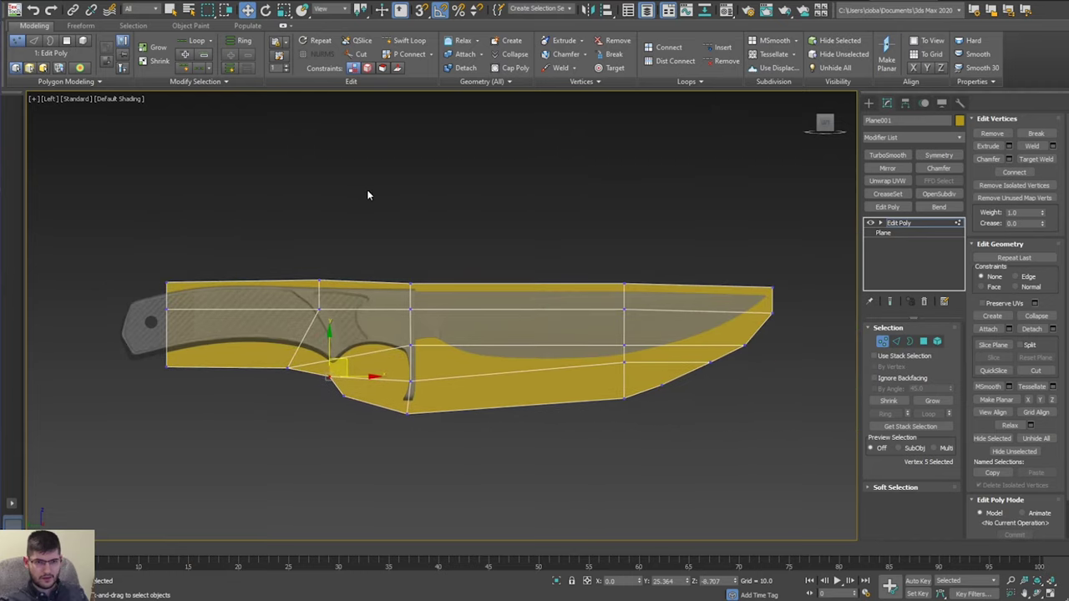
{"action": "left_click_drag", "start_coordinate": [193, 352], "coordinate": [145, 392]}
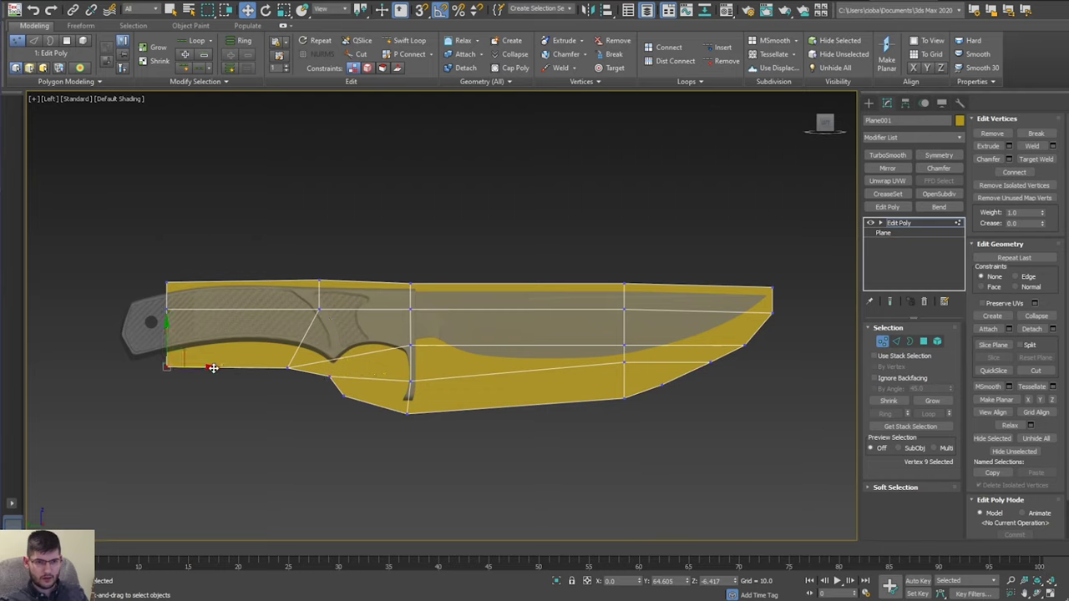
{"action": "scroll", "coordinate": [212, 365], "scroll_direction": "up", "scroll_amount": 3}
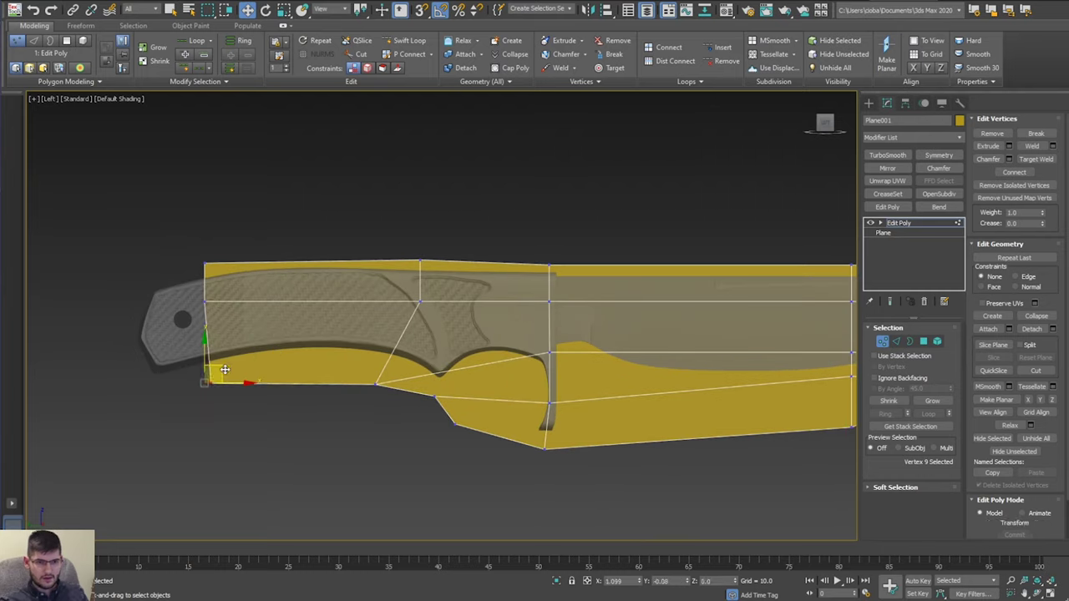
{"action": "left_click_drag", "start_coordinate": [222, 371], "coordinate": [305, 354]}
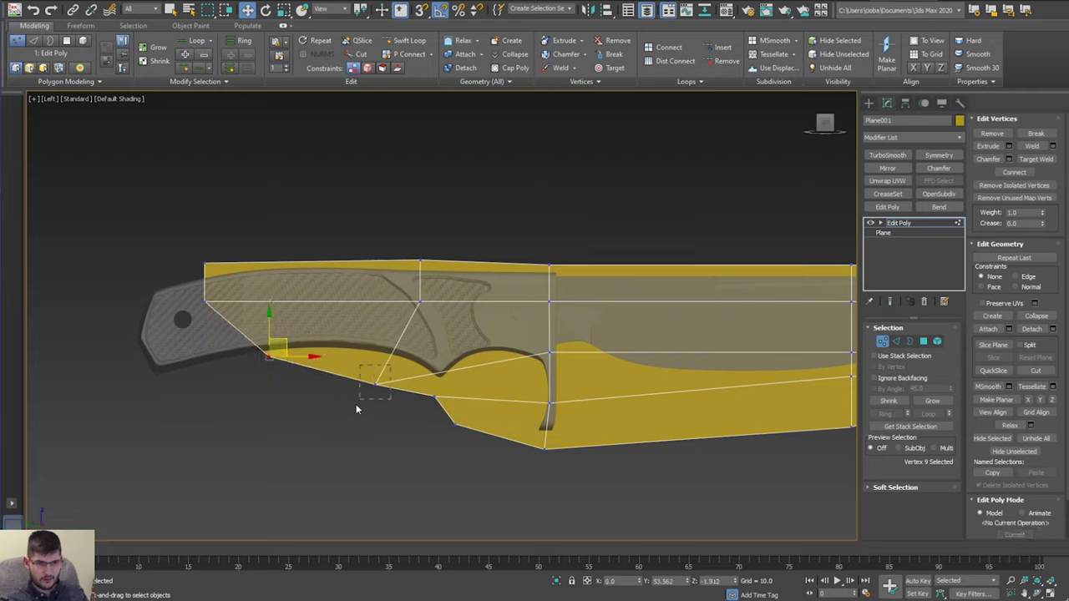
Move the inner vertex on the grip toward the handle end, above the lower outline vertex.
{"action": "left_click", "coordinate": [377, 383]}
{"action": "left_click", "coordinate": [419, 301]}
{"action": "left_click_drag", "start_coordinate": [436, 291], "coordinate": [381, 290]}
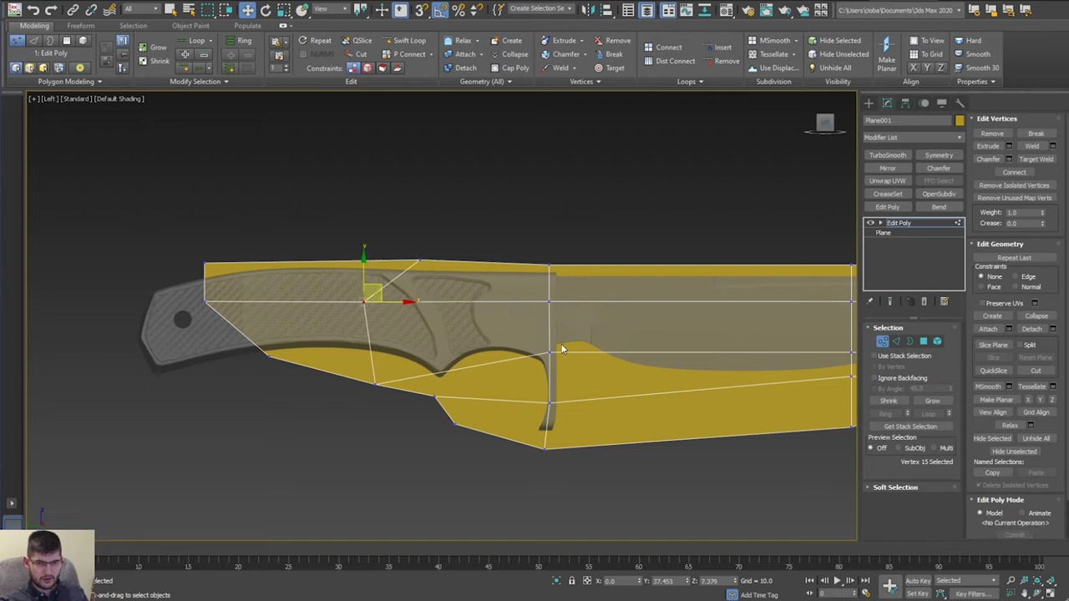
Lower the outline vertex beneath the grip's spur, and move the one behind it up and toward the handle end.
{"action": "left_click", "coordinate": [437, 396]}
{"action": "left_click_drag", "start_coordinate": [448, 386], "coordinate": [447, 398]}
{"action": "left_click", "coordinate": [375, 385]}
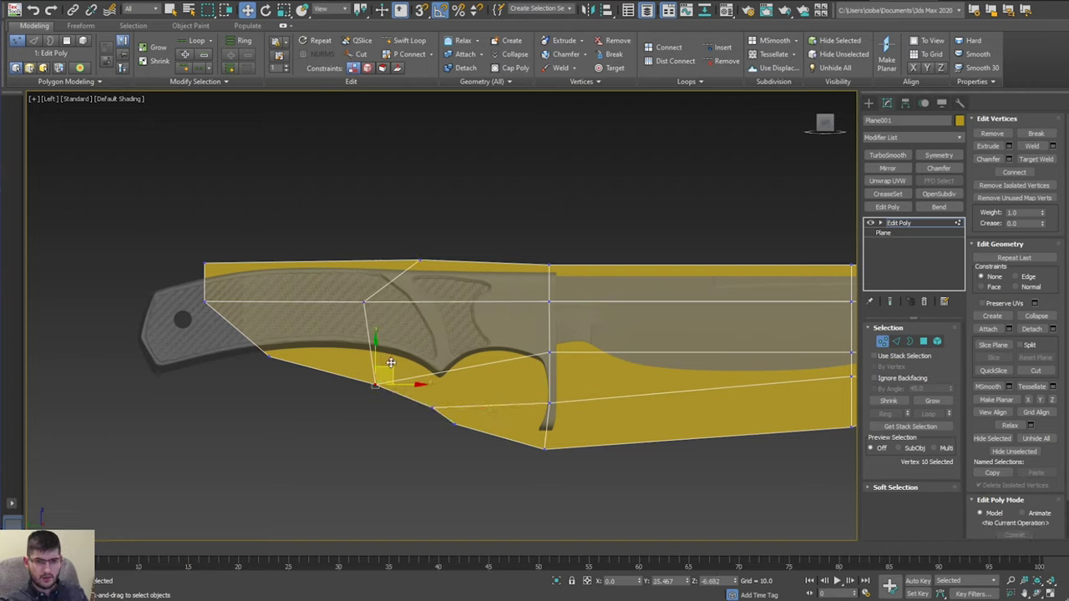
{"action": "left_click_drag", "start_coordinate": [390, 362], "coordinate": [377, 345]}
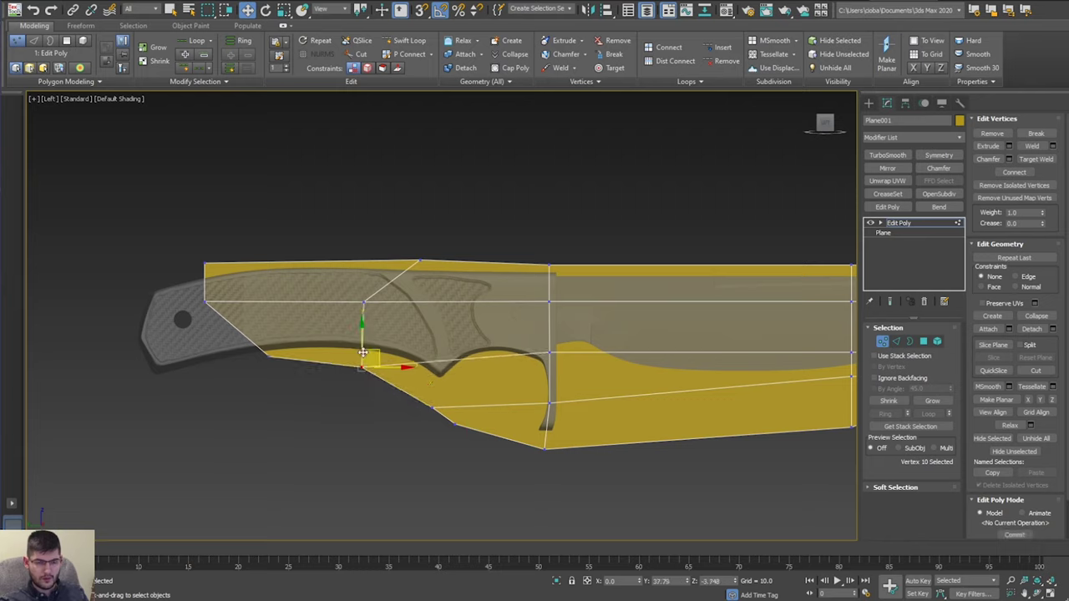
Move the middle vertex of the handle-end edge slightly inward to smooth the slanted opening.
{"action": "left_click", "coordinate": [268, 356]}
{"action": "left_click_drag", "start_coordinate": [172, 328], "coordinate": [172, 328]}
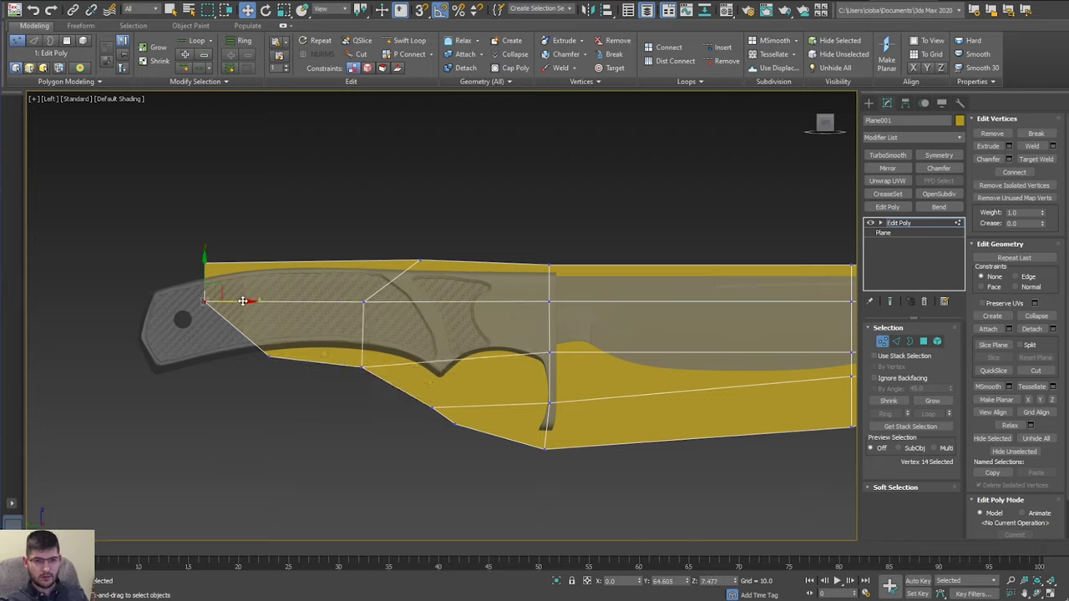
{"action": "scroll", "coordinate": [251, 302], "scroll_direction": "down", "scroll_amount": 4}
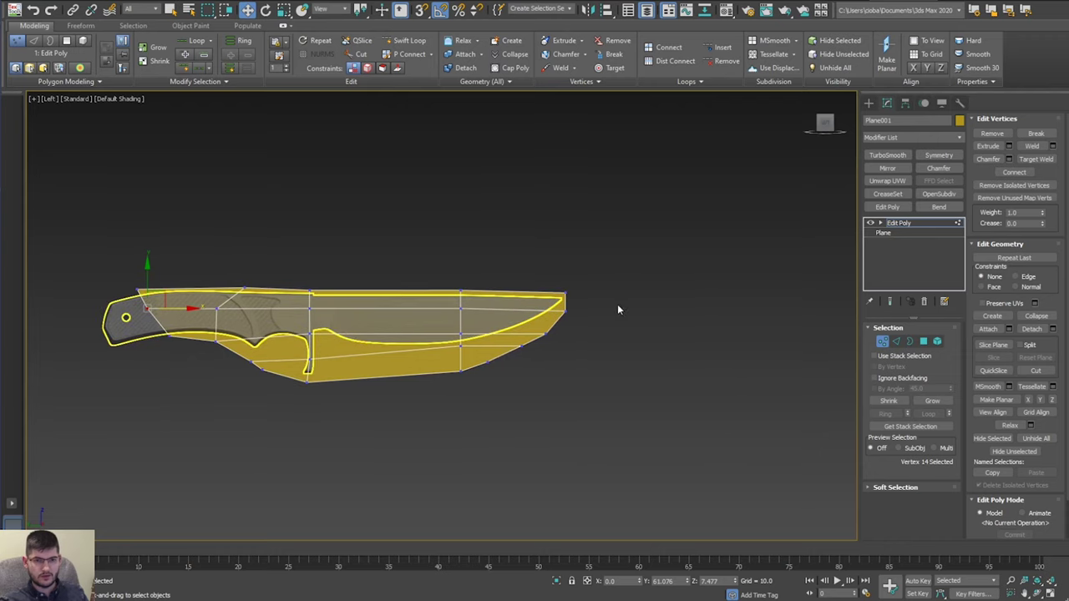
{"action": "scroll", "coordinate": [392, 321], "scroll_direction": "up", "scroll_amount": 3}
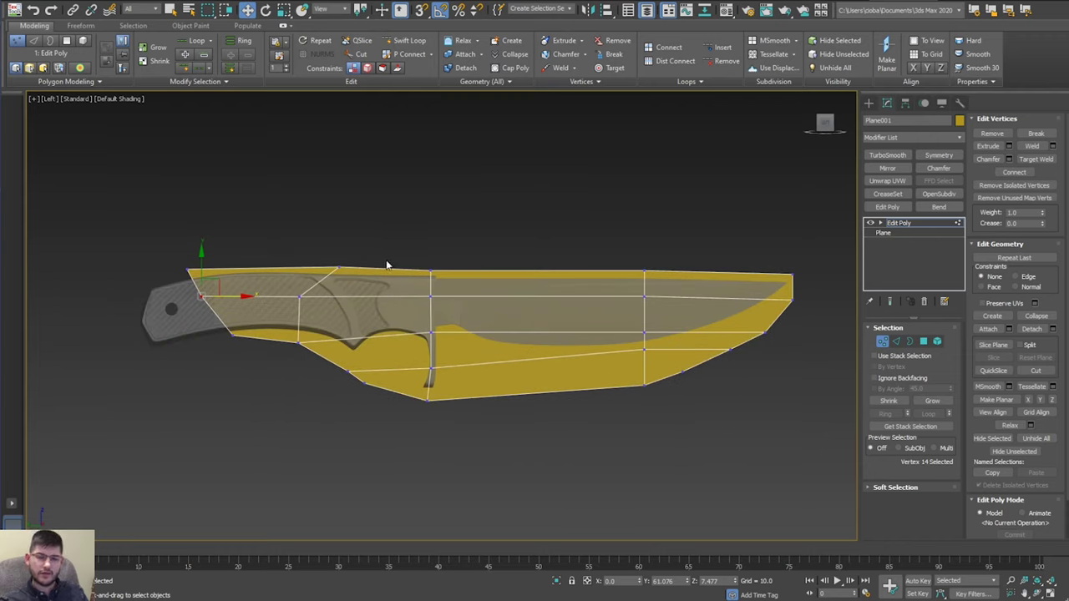
Leave vertex editing and add a Shell modifier to the sheath plane.
{"action": "key", "text": "1"}
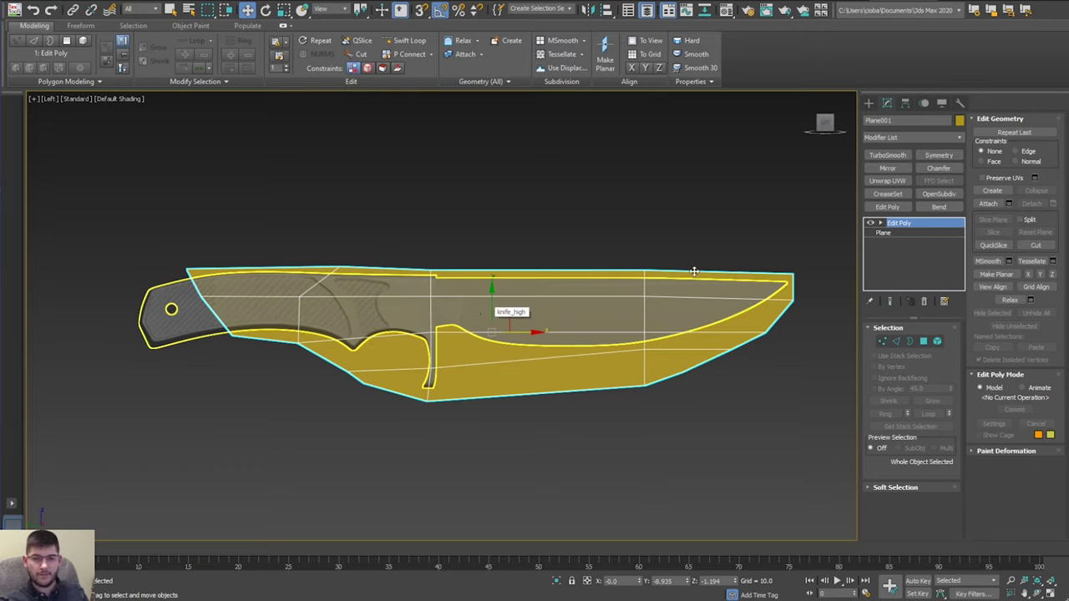
{"action": "left_click", "coordinate": [901, 135]}
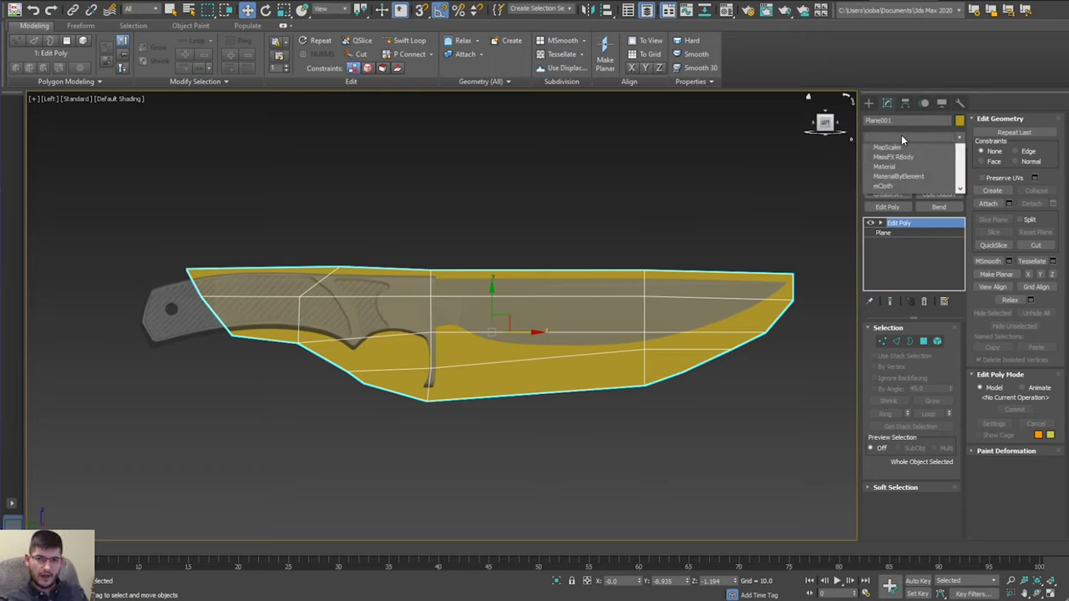
{"action": "scroll", "coordinate": [905, 209], "scroll_direction": "down", "scroll_amount": 3}
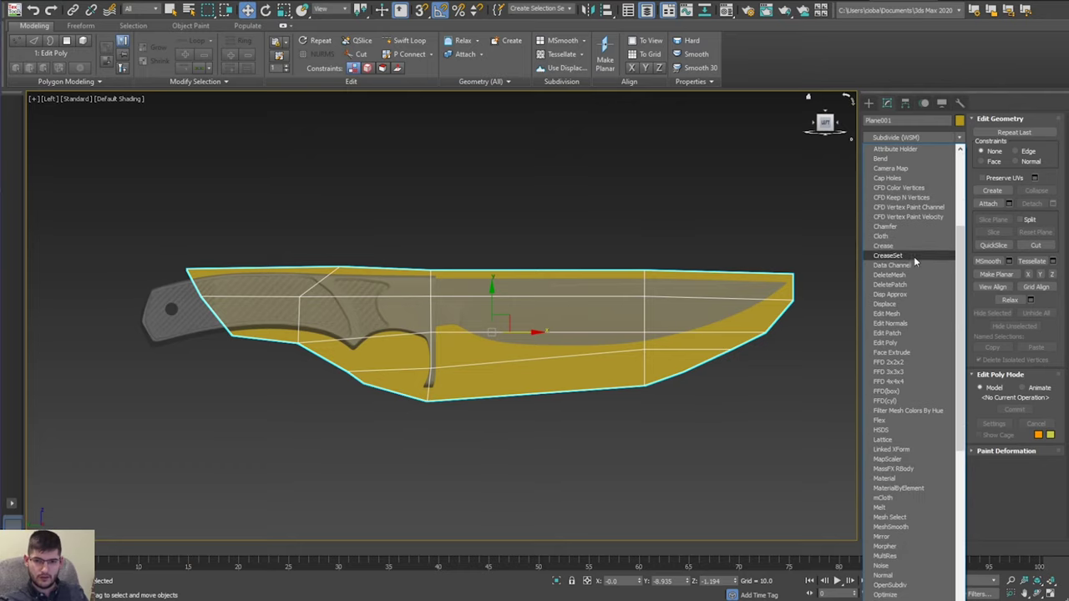
{"action": "scroll", "coordinate": [914, 256], "scroll_direction": "down", "scroll_amount": 15}
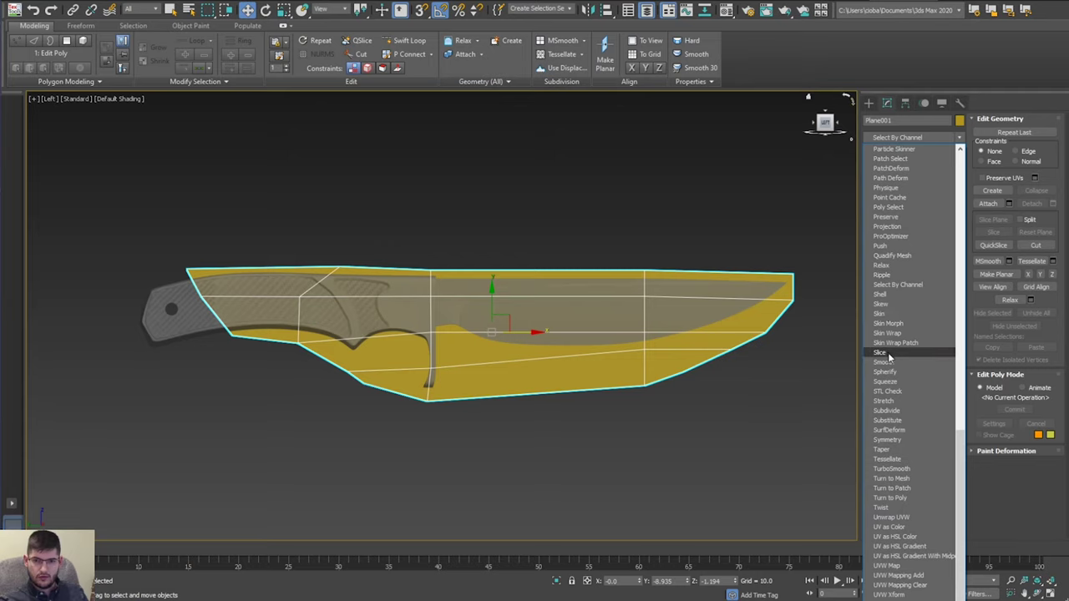
{"action": "left_click", "coordinate": [881, 297]}
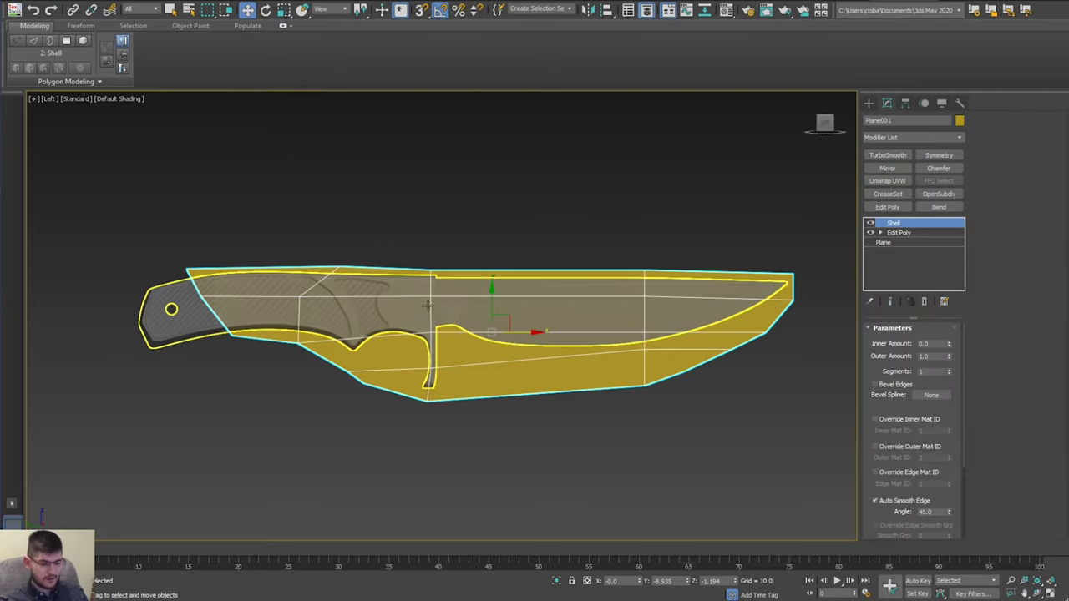
Center the sheath plane's pivot to the object, working in the perspective view.
{"action": "key", "text": "p"}
{"action": "scroll", "coordinate": [409, 310], "scroll_direction": "down", "scroll_amount": 2}
{"action": "middle_click_drag", "start_coordinate": [267, 338], "coordinate": [442, 348], "text": "alt"}
{"action": "scroll", "coordinate": [366, 325], "scroll_direction": "up", "scroll_amount": 2}
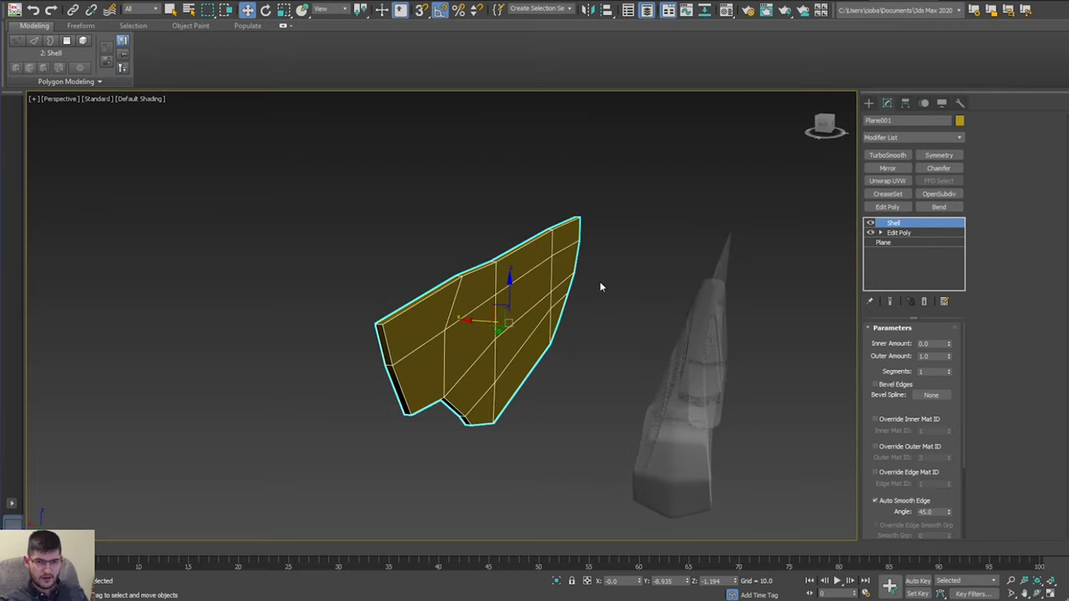
{"action": "middle_click_drag", "start_coordinate": [397, 272], "coordinate": [494, 333], "text": "alt"}
{"action": "key", "text": "q"}
{"action": "middle_click_drag", "start_coordinate": [558, 311], "coordinate": [474, 293], "text": "alt"}
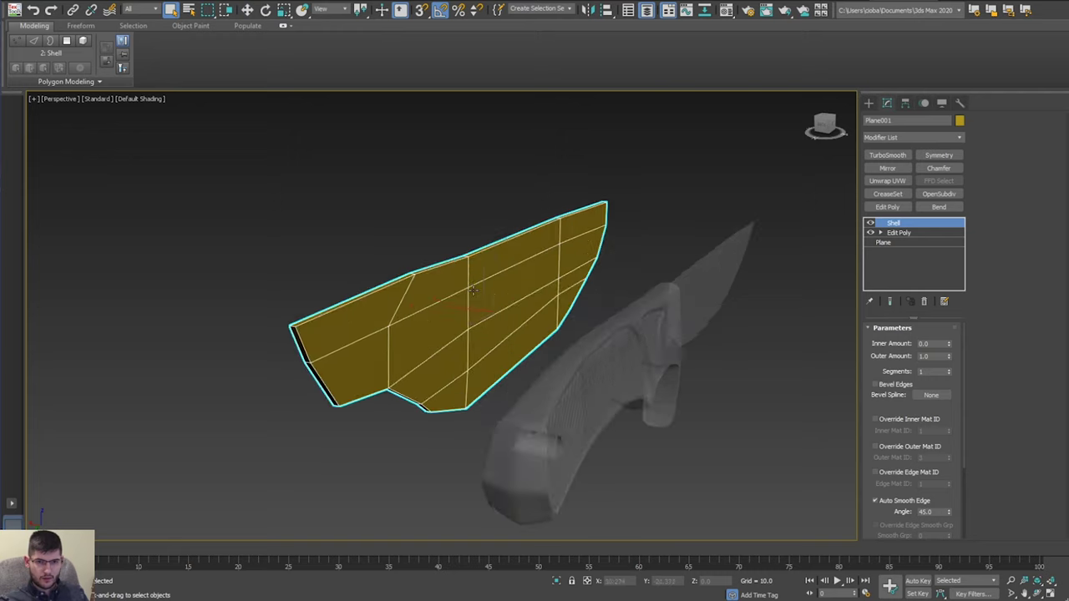
{"action": "left_click", "coordinate": [925, 102]}
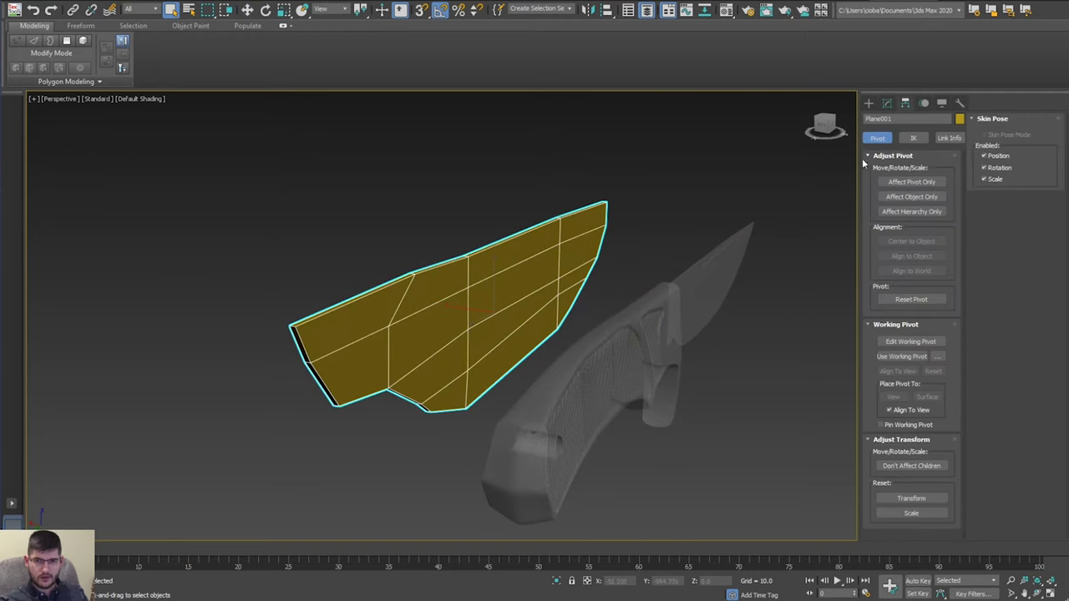
{"action": "left_click", "coordinate": [911, 181]}
{"action": "left_click", "coordinate": [915, 242]}
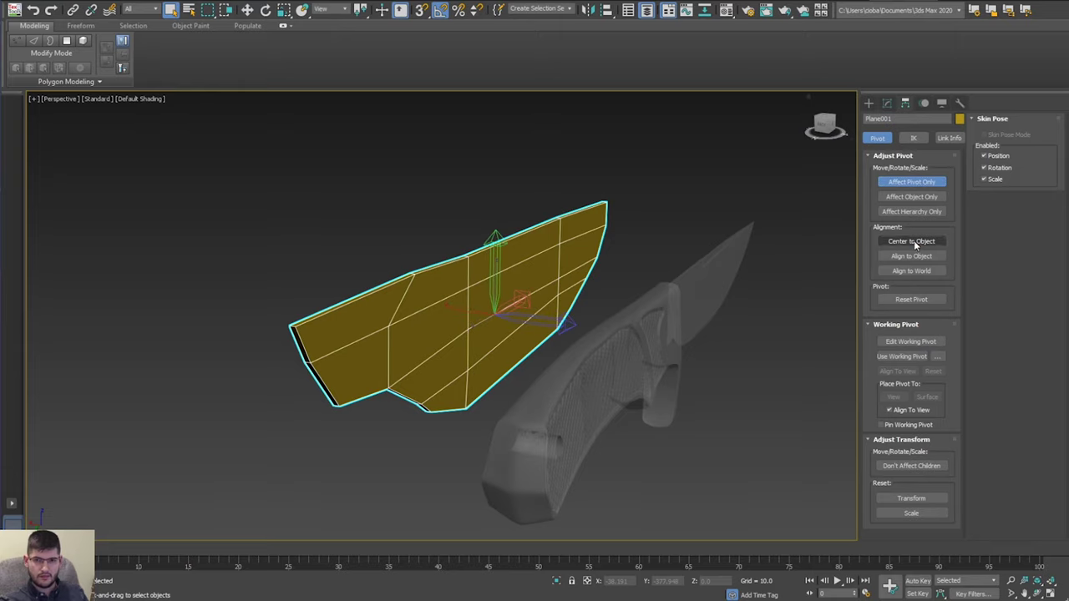
{"action": "left_click", "coordinate": [904, 183]}
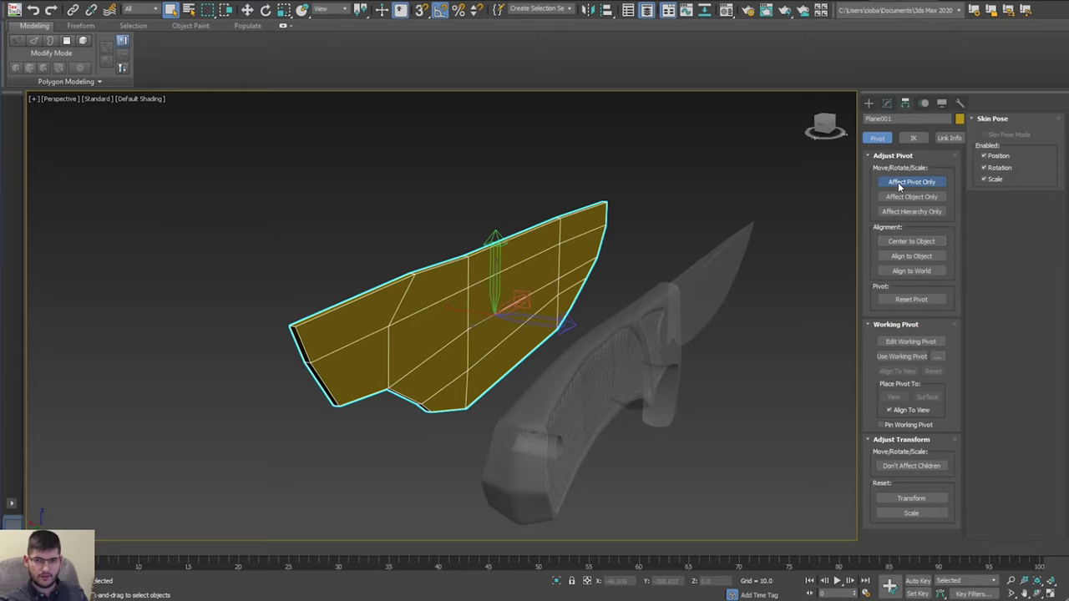
{"action": "left_click", "coordinate": [887, 103]}
Move the sheath to the world origin by setting its X, Y and Z position to 0.
{"action": "scroll", "coordinate": [707, 248], "scroll_direction": "down", "scroll_amount": 5}
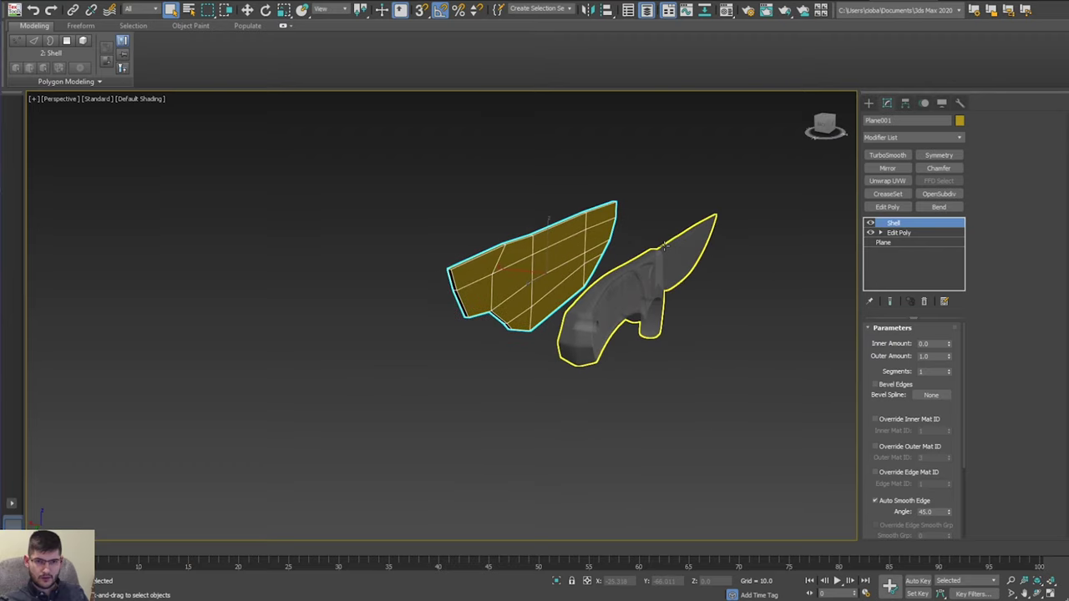
{"action": "key", "text": "w"}
{"action": "middle_click_drag", "start_coordinate": [665, 245], "coordinate": [603, 287], "text": "alt"}
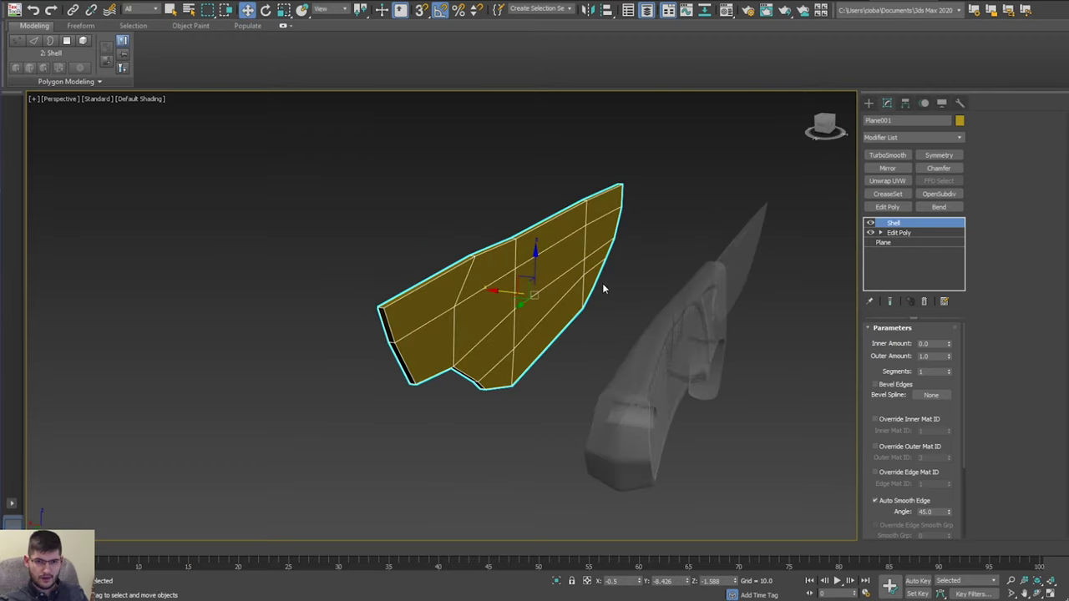
{"action": "right_click", "coordinate": [639, 583]}
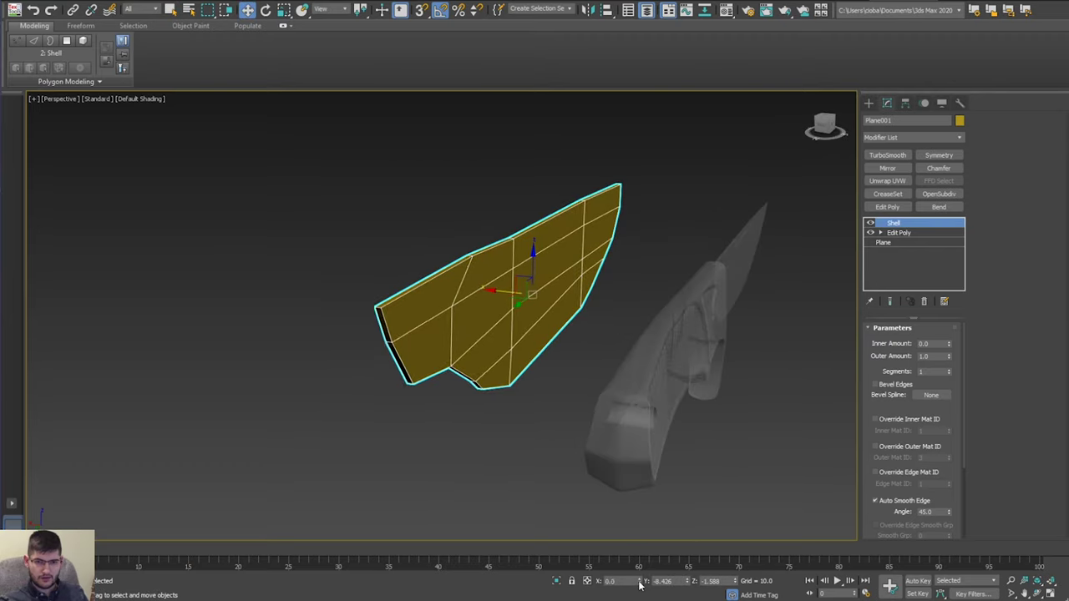
{"action": "right_click", "coordinate": [686, 583]}
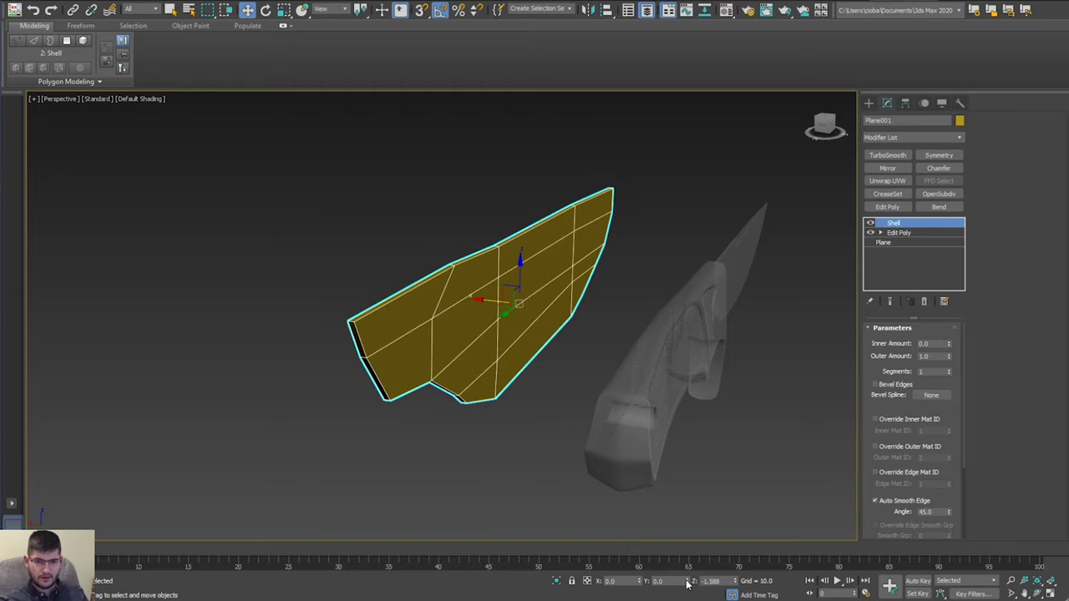
{"action": "right_click", "coordinate": [735, 583]}
{"action": "middle_click_drag", "start_coordinate": [691, 403], "coordinate": [565, 324], "text": "alt"}
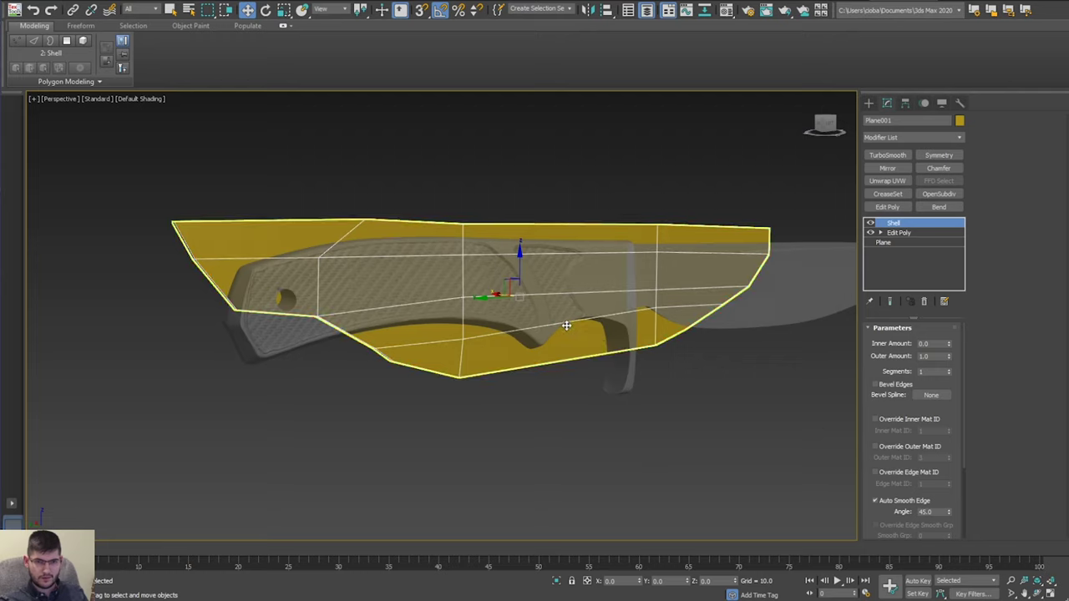
{"action": "scroll", "coordinate": [565, 324], "scroll_direction": "down", "scroll_amount": 2}
{"action": "middle_click_drag", "start_coordinate": [501, 226], "coordinate": [551, 338], "text": "alt"}
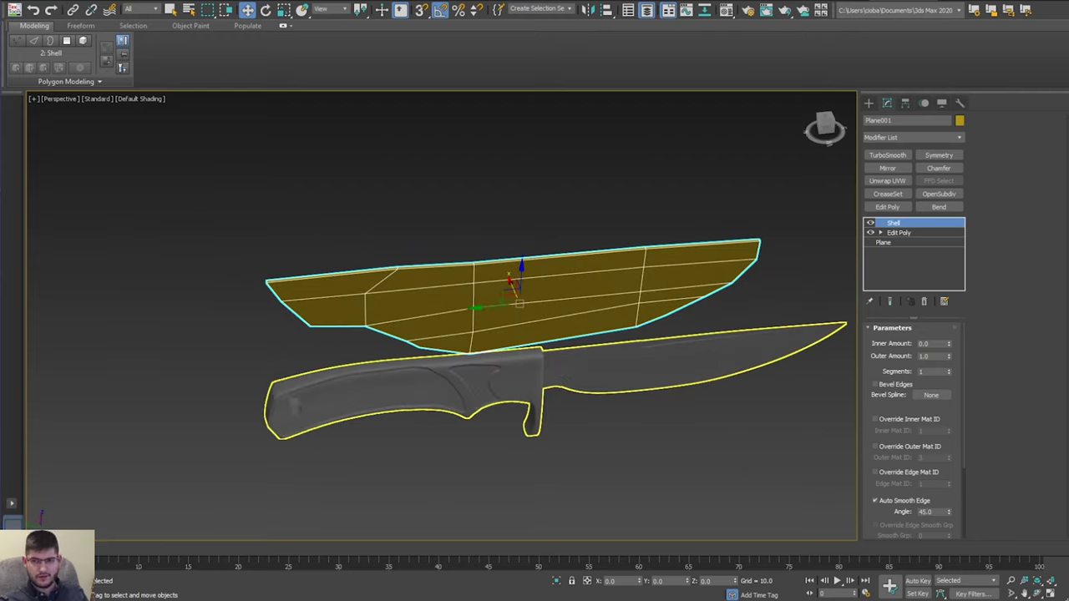
Select the low-poly knife and set its X, Y and Z position to 0.
{"action": "left_click", "coordinate": [528, 374]}
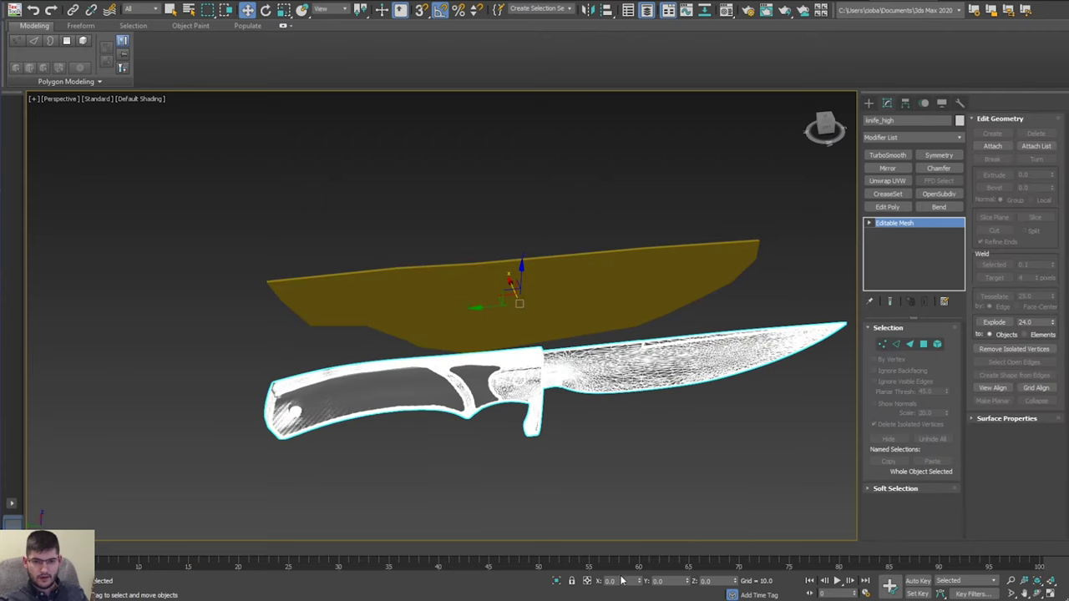
{"action": "left_click", "coordinate": [643, 345]}
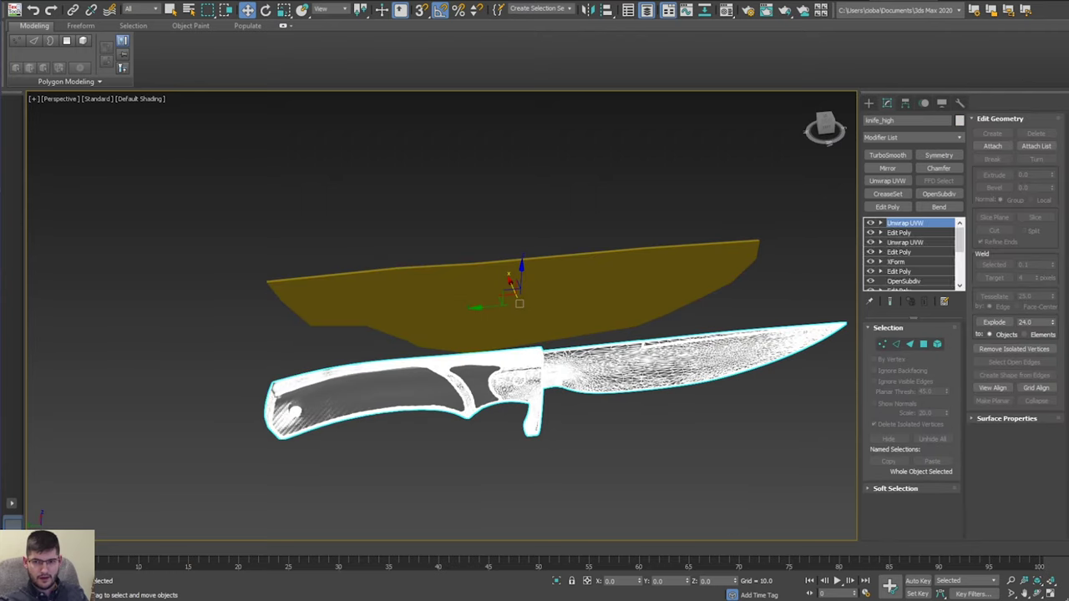
{"action": "right_click", "coordinate": [640, 582]}
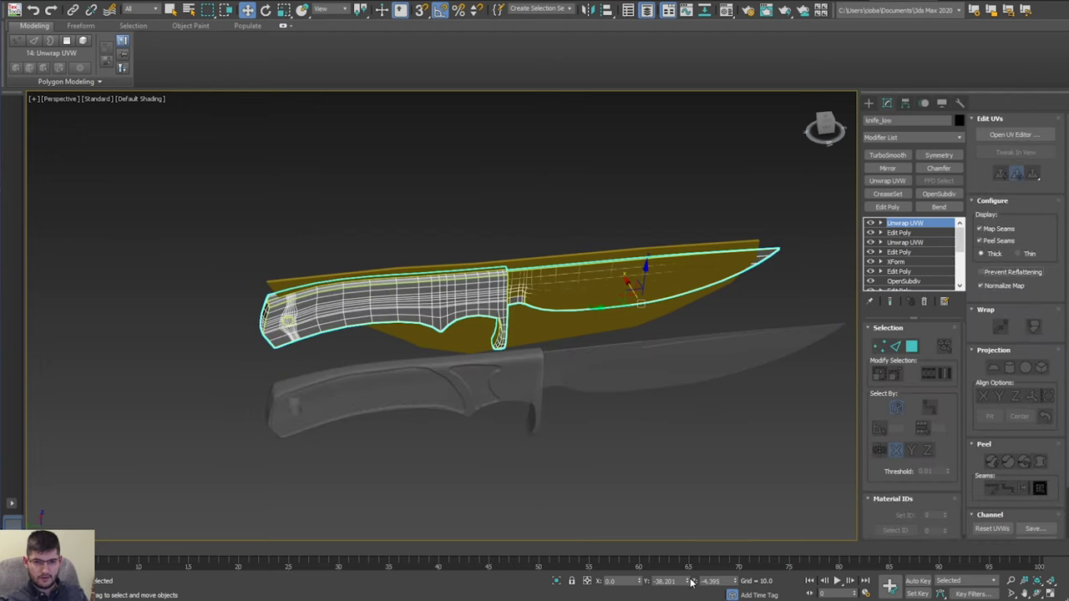
{"action": "right_click", "coordinate": [686, 582]}
{"action": "right_click", "coordinate": [736, 582]}
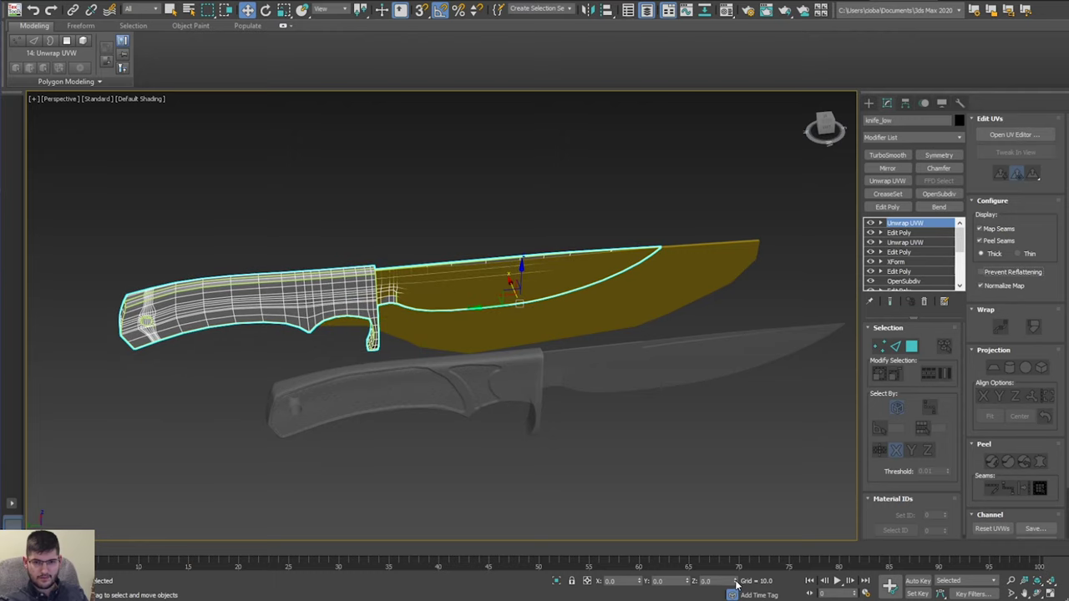
{"action": "middle_click_drag", "start_coordinate": [606, 398], "coordinate": [614, 374], "text": "alt"}
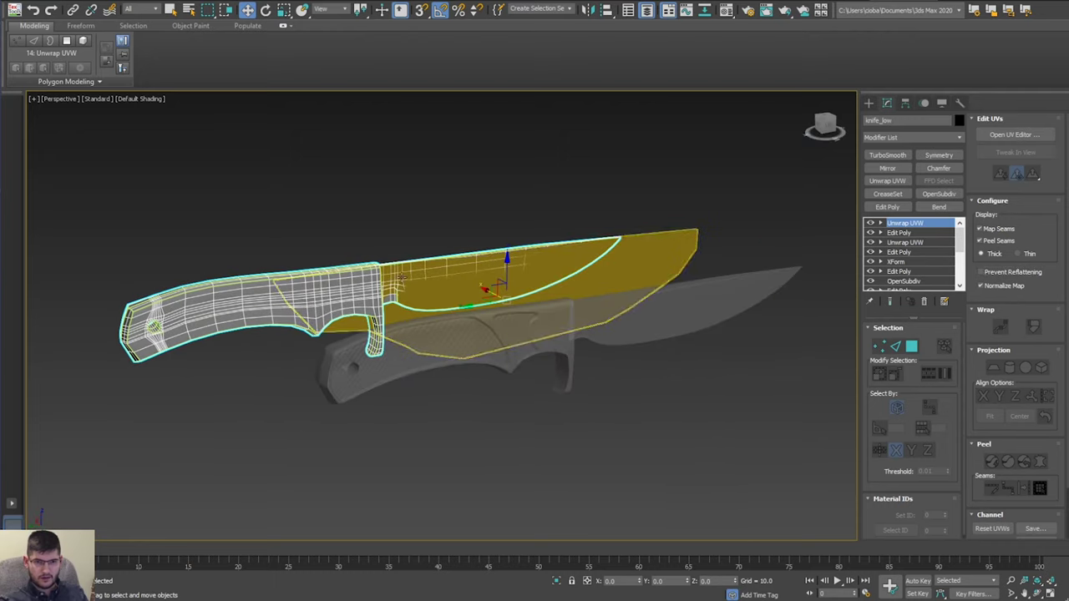
{"action": "middle_click_drag", "start_coordinate": [360, 267], "coordinate": [350, 313], "text": "alt"}
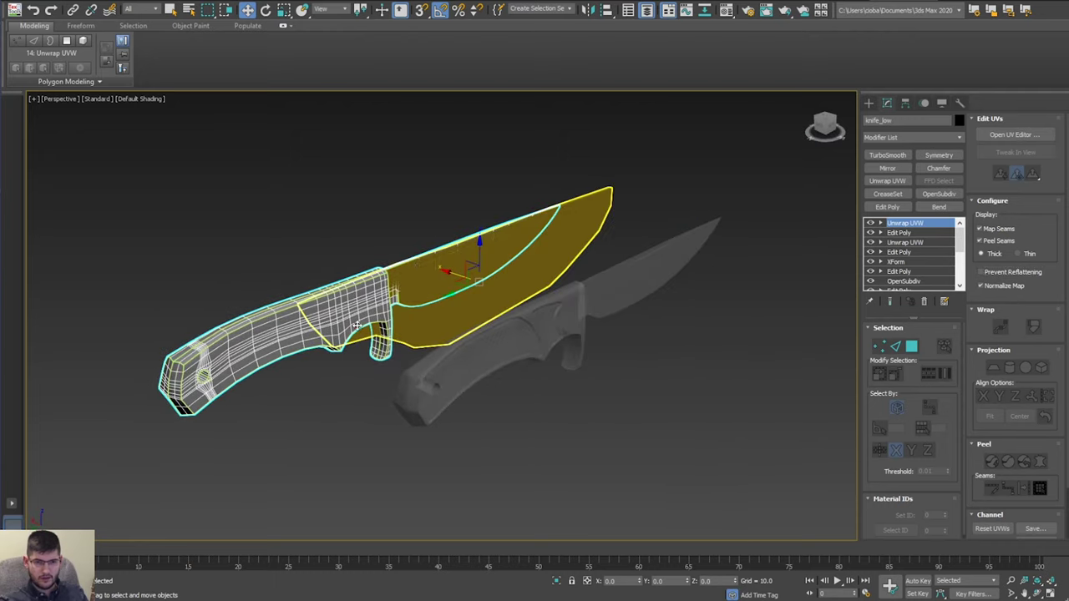
{"action": "middle_click_drag", "start_coordinate": [396, 275], "coordinate": [545, 266]}
Select the high-poly knife and center its pivot to the object.
{"action": "left_click", "coordinate": [641, 325]}
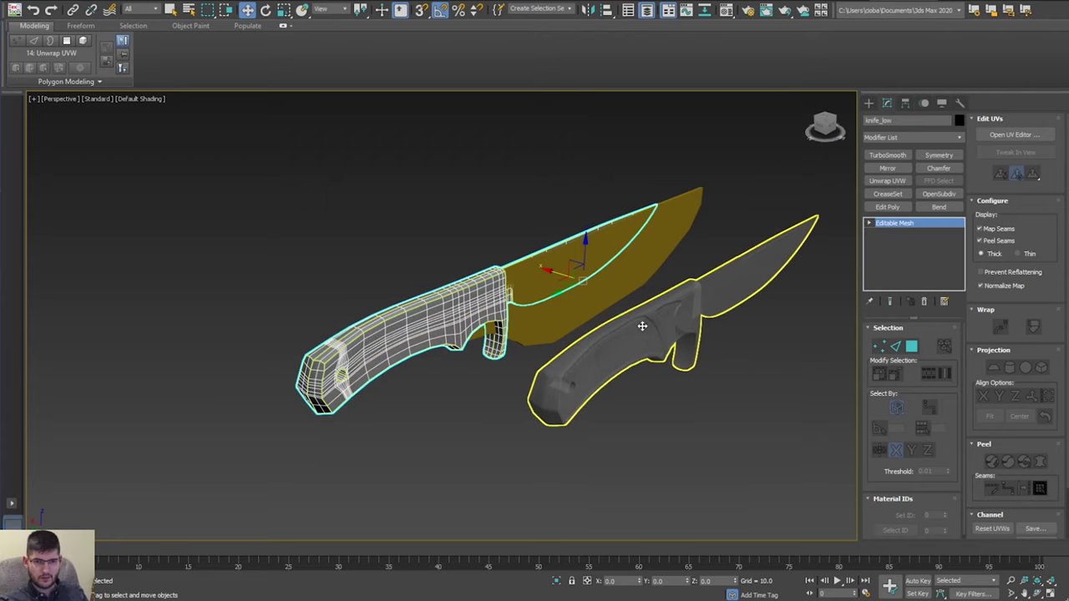
{"action": "middle_click_drag", "start_coordinate": [640, 324], "coordinate": [528, 346], "text": "alt"}
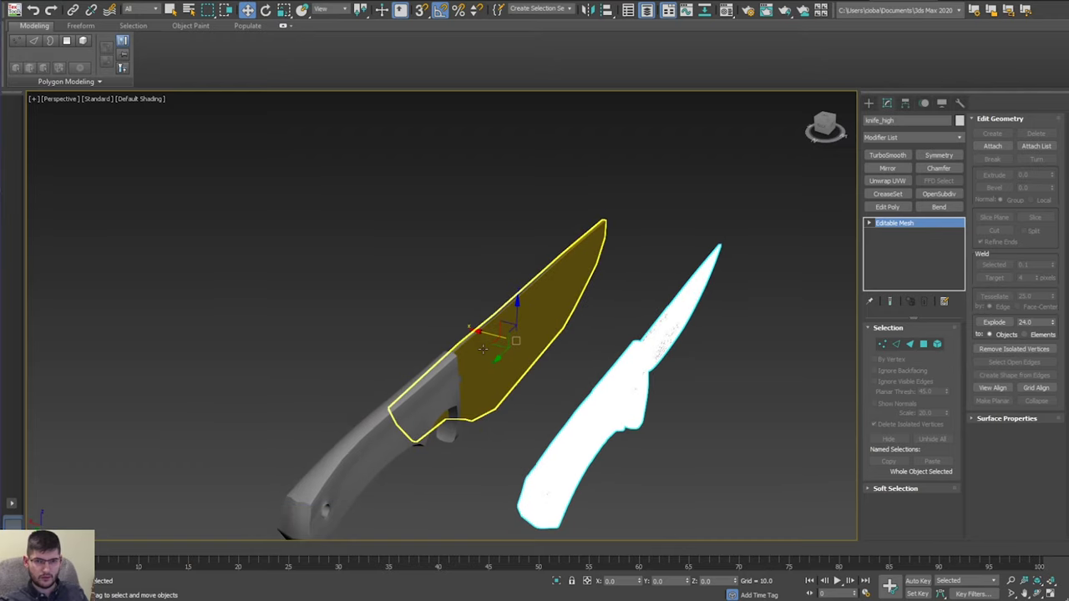
{"action": "left_click", "coordinate": [904, 104]}
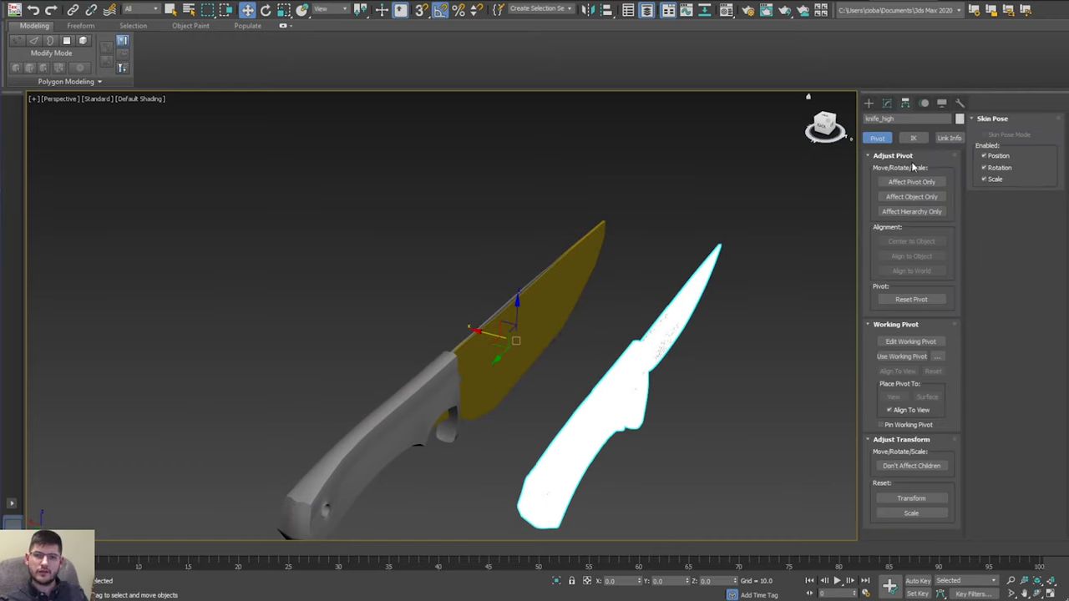
{"action": "left_click", "coordinate": [911, 181]}
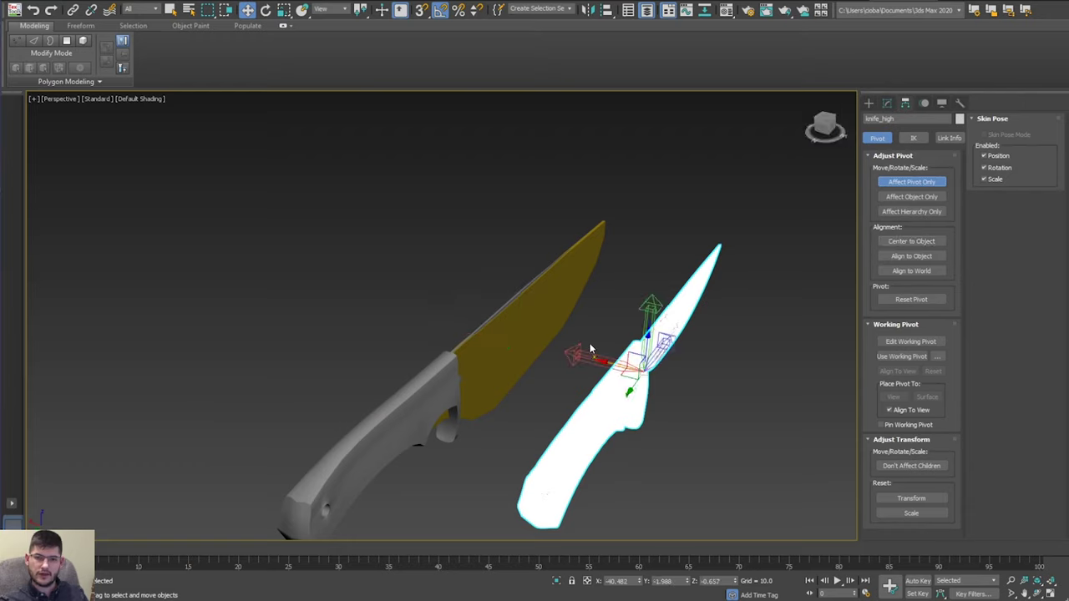
{"action": "left_click", "coordinate": [913, 183]}
Move the high-poly knife to the world origin by setting its X, Y and Z position to 0.
{"action": "middle_click_drag", "start_coordinate": [708, 260], "coordinate": [543, 265], "text": "alt"}
{"action": "key", "text": "q"}
{"action": "key", "text": "w"}
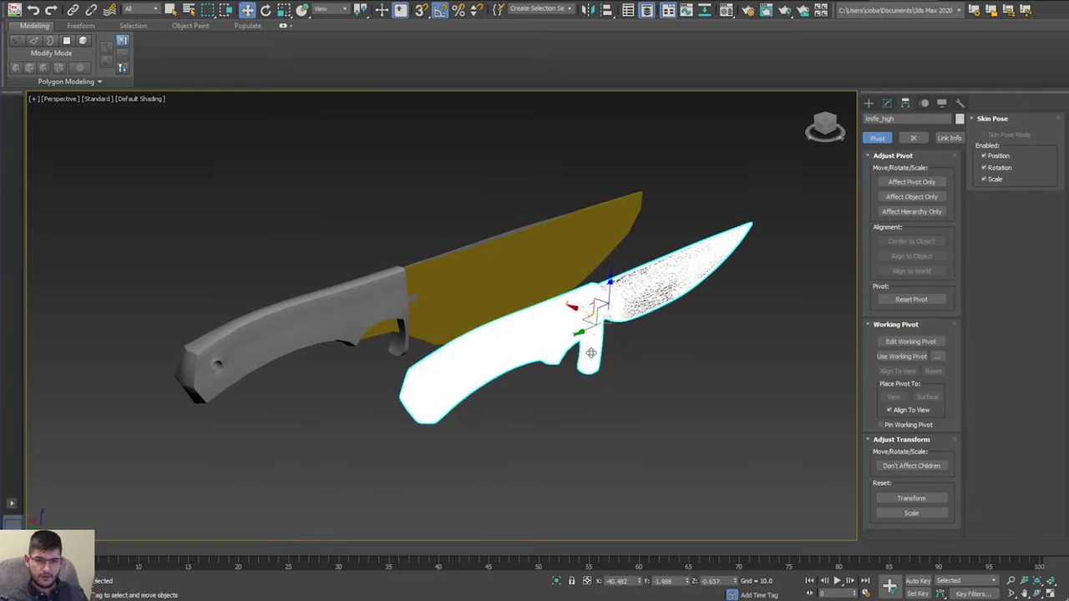
{"action": "right_click", "coordinate": [640, 582]}
{"action": "right_click", "coordinate": [688, 582]}
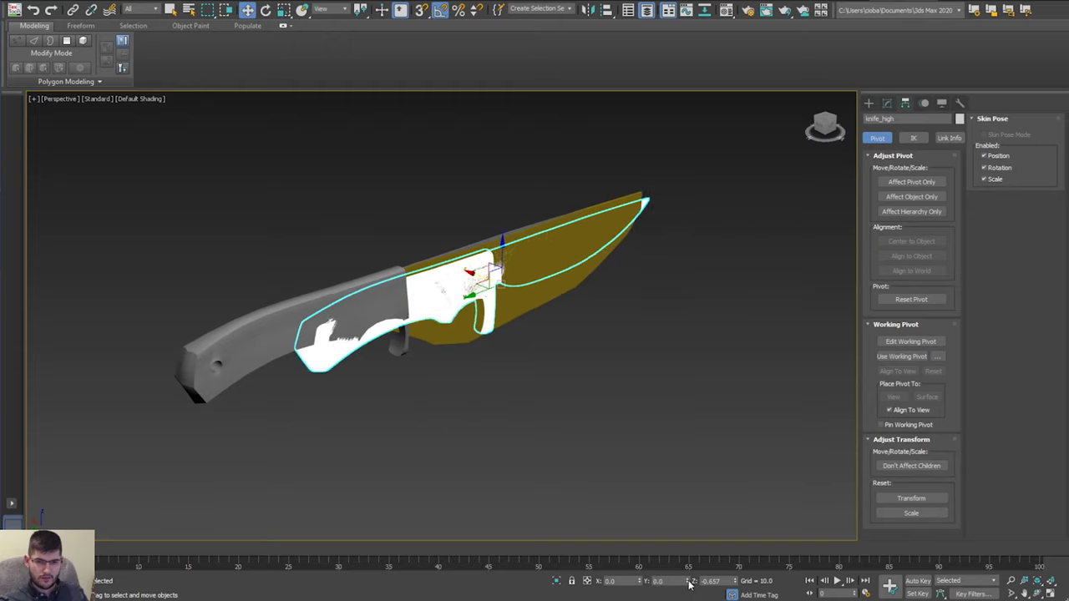
{"action": "right_click", "coordinate": [736, 582]}
{"action": "middle_click_drag", "start_coordinate": [683, 509], "coordinate": [659, 431], "text": "alt"}
{"action": "scroll", "coordinate": [593, 404], "scroll_direction": "up", "scroll_amount": 3}
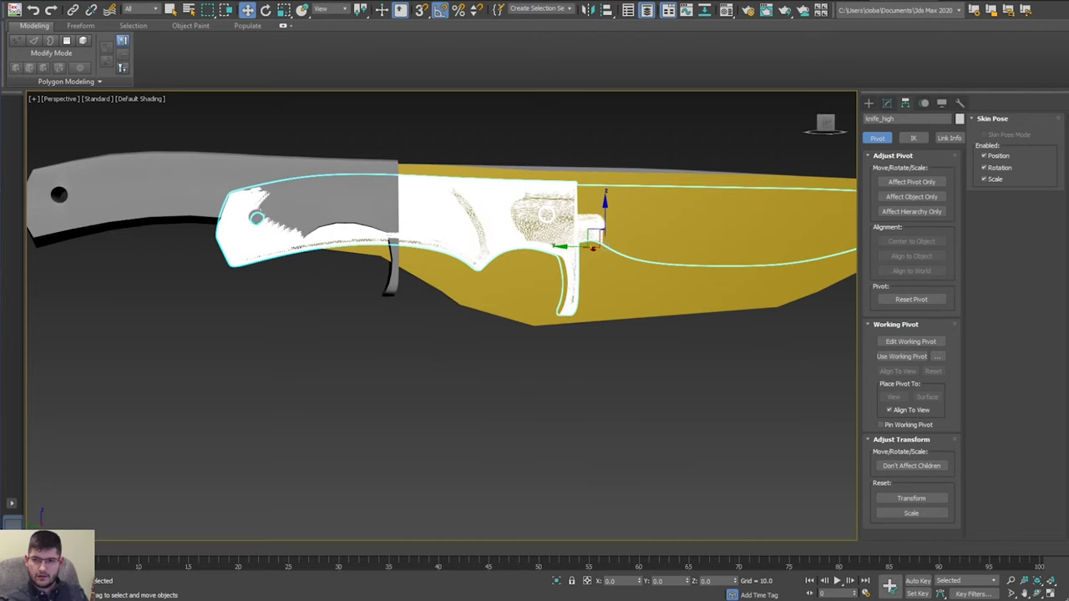
Select the low-poly knife and center its pivot to the object.
{"action": "left_click", "coordinate": [359, 196]}
{"action": "middle_click_drag", "start_coordinate": [563, 305], "coordinate": [629, 349]}
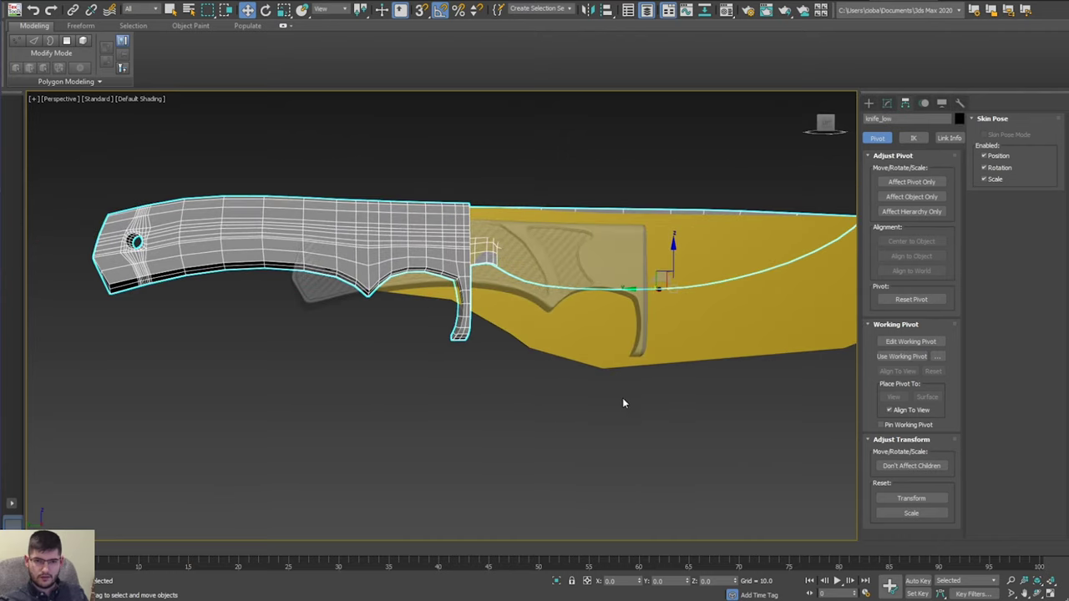
{"action": "left_click", "coordinate": [888, 104]}
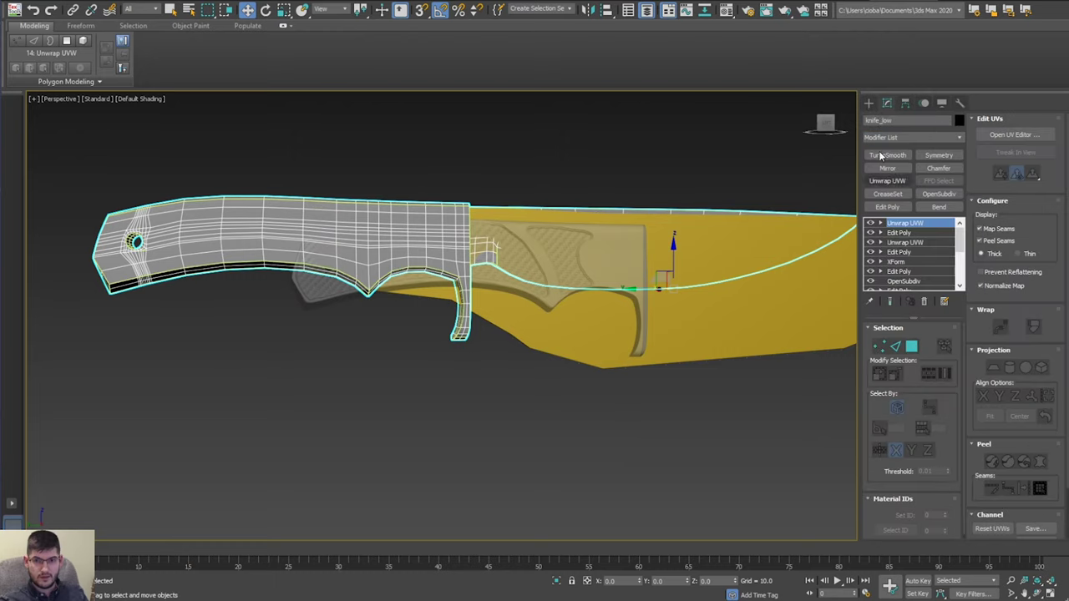
{"action": "left_click", "coordinate": [905, 104]}
{"action": "left_click", "coordinate": [910, 242]}
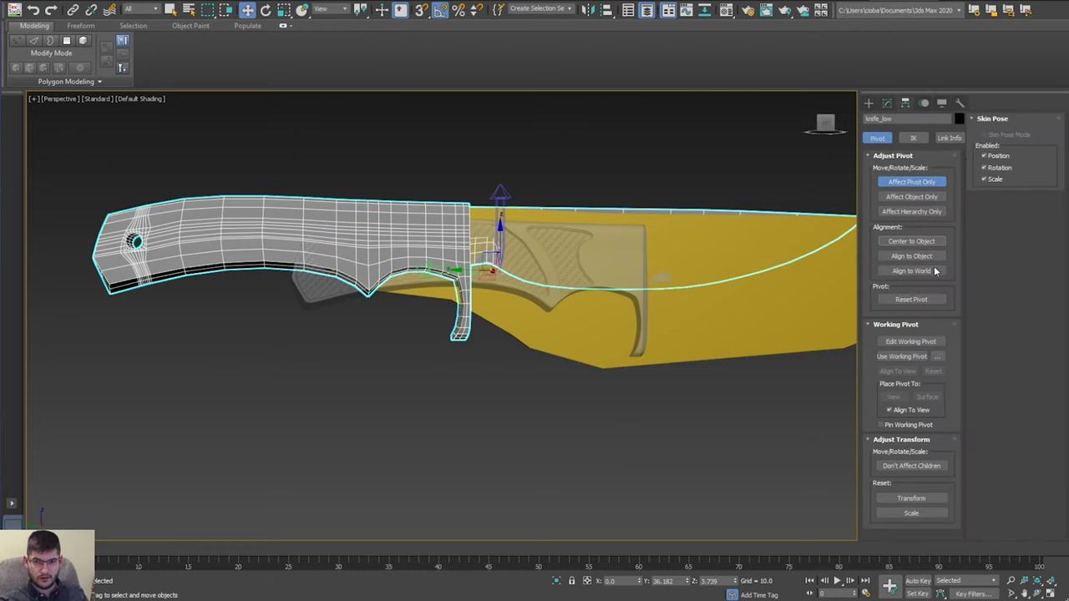
{"action": "left_click", "coordinate": [911, 181]}
{"action": "left_click", "coordinate": [886, 103]}
Set the low-poly knife's Y and Z position to 0 and reselect the sheath plane.
{"action": "scroll", "coordinate": [718, 232], "scroll_direction": "down", "scroll_amount": 3}
{"action": "middle_click_drag", "start_coordinate": [674, 240], "coordinate": [683, 284]}
{"action": "right_click", "coordinate": [689, 584]}
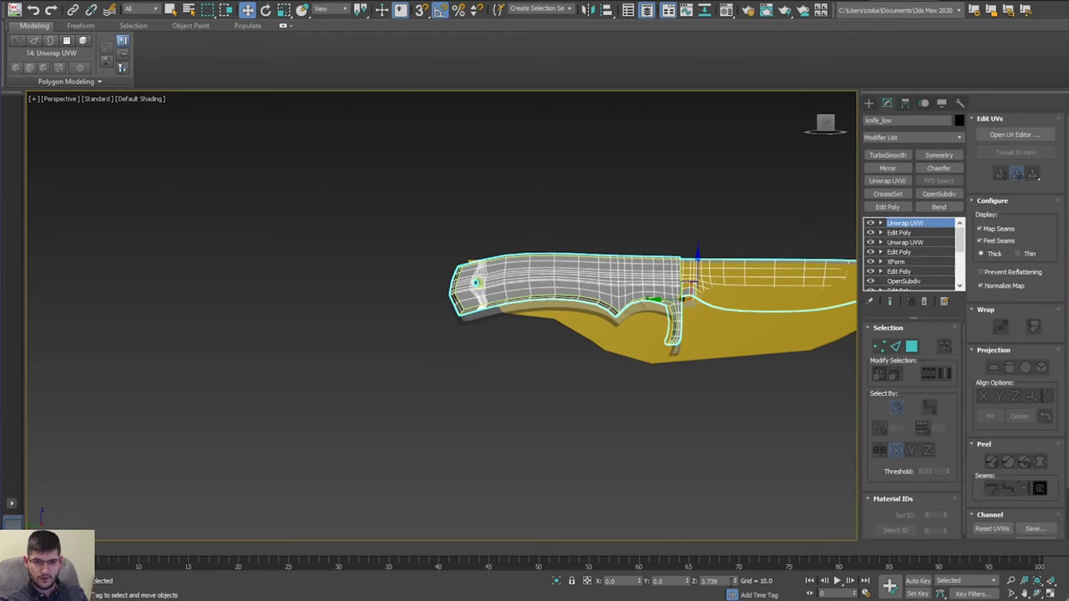
{"action": "right_click", "coordinate": [735, 583]}
{"action": "middle_click_drag", "start_coordinate": [619, 385], "coordinate": [576, 389], "text": "alt"}
{"action": "middle_click_drag", "start_coordinate": [619, 355], "coordinate": [555, 341]}
{"action": "left_click", "coordinate": [541, 382]}
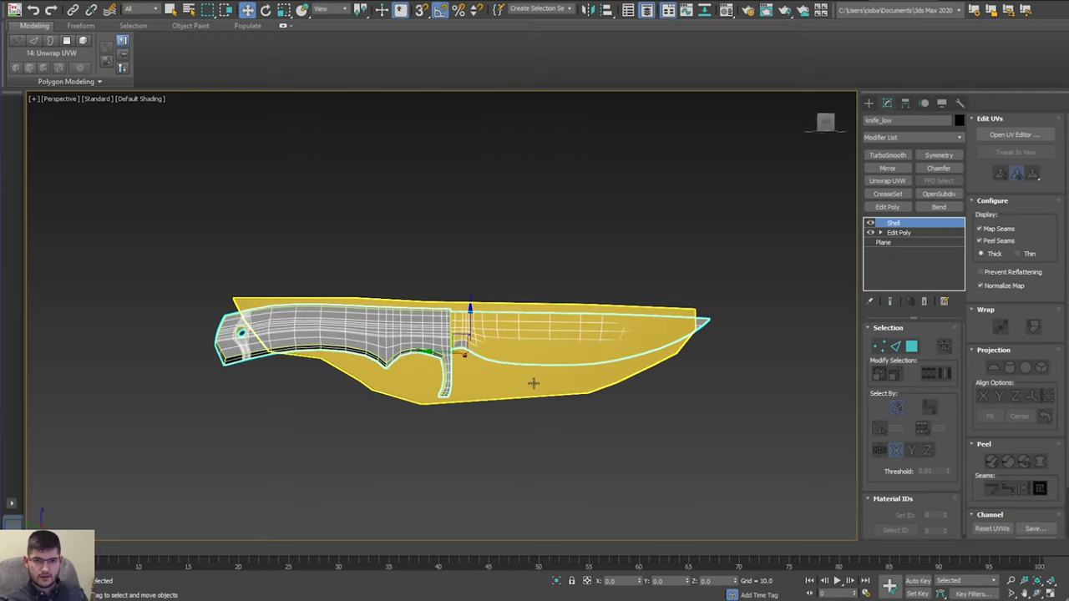
{"action": "scroll", "coordinate": [504, 395], "scroll_direction": "up", "scroll_amount": 4}
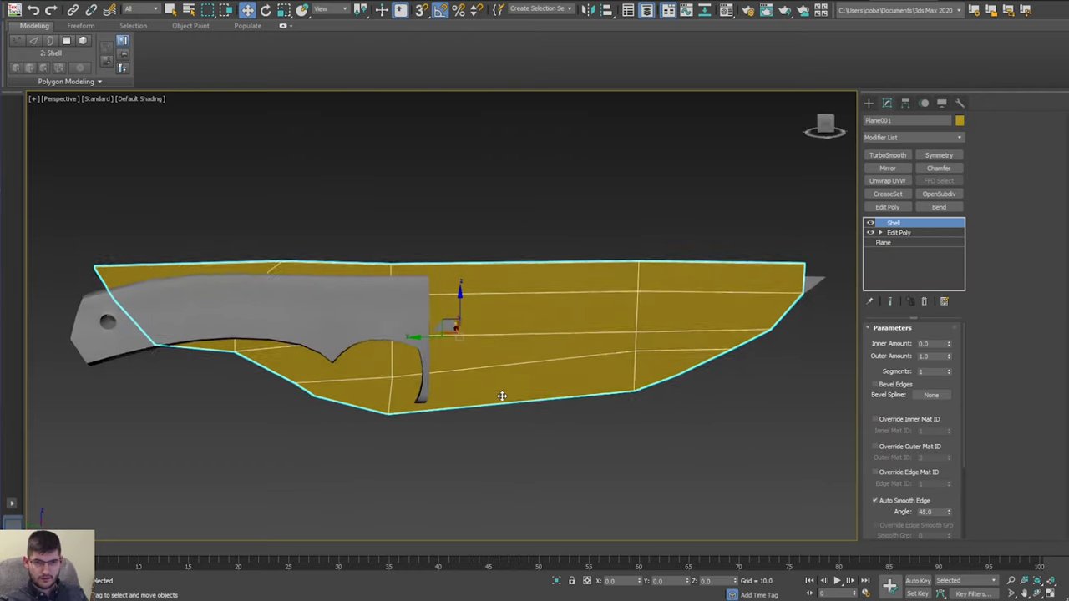
Slide the sheath along the Y axis to about -5.588 so it extends past the blade tip.
{"action": "scroll", "coordinate": [501, 382], "scroll_direction": "down", "scroll_amount": 4}
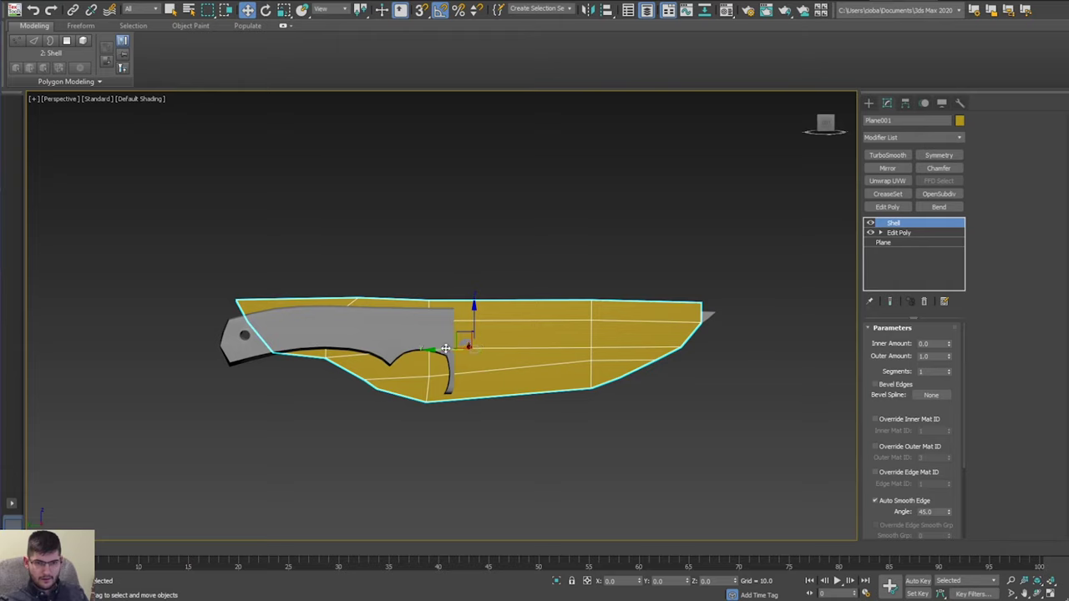
{"action": "left_click_drag", "start_coordinate": [445, 348], "coordinate": [468, 350]}
{"action": "middle_click_drag", "start_coordinate": [690, 333], "coordinate": [676, 331], "text": "alt"}
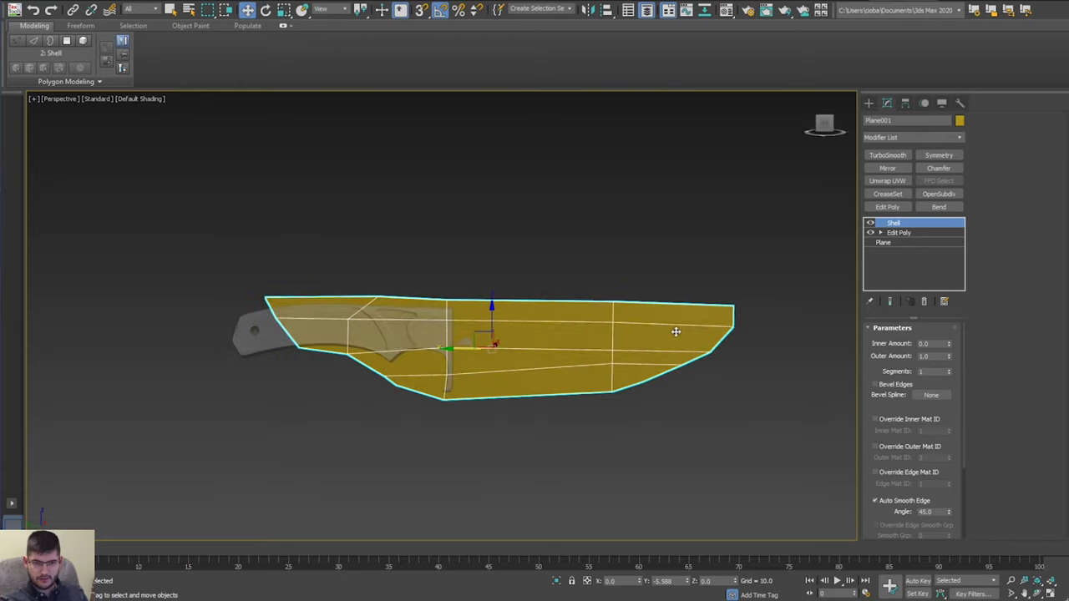
{"action": "scroll", "coordinate": [644, 332], "scroll_direction": "up", "scroll_amount": 3}
{"action": "middle_click_drag", "start_coordinate": [598, 320], "coordinate": [649, 308], "text": "alt"}
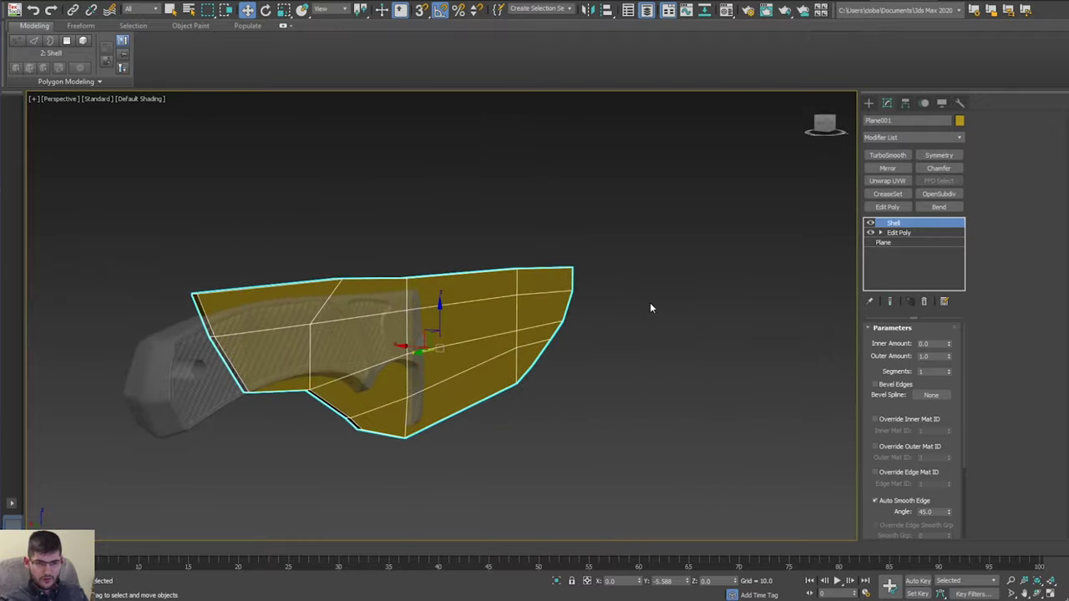
Scale the sheath along its thickness to about 870% so it encloses the full width of the knife.
{"action": "middle_click_drag", "start_coordinate": [442, 196], "coordinate": [519, 240], "text": "alt"}
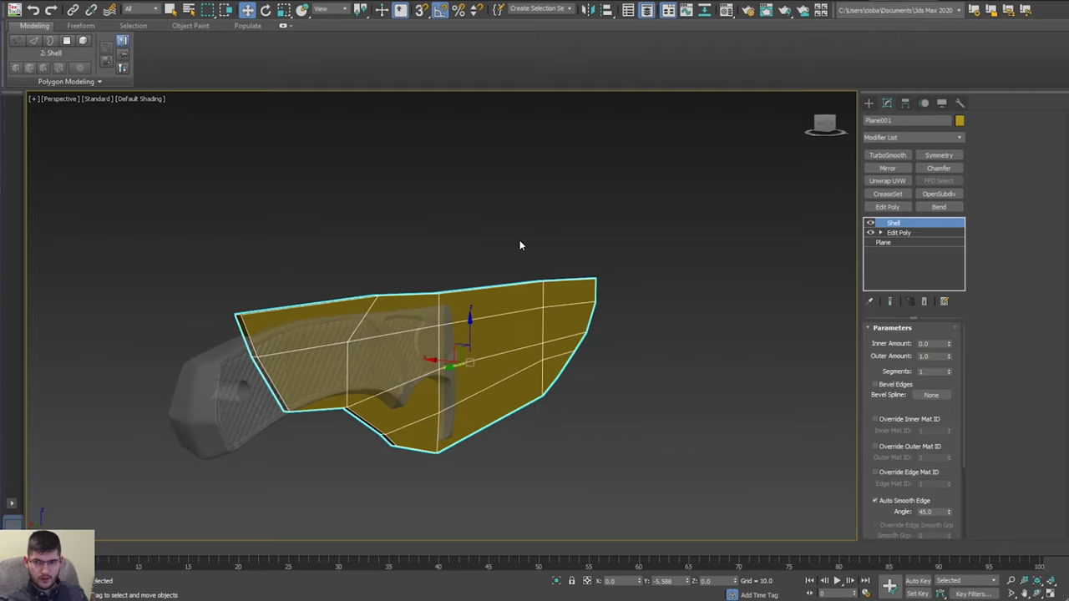
{"action": "middle_click_drag", "start_coordinate": [457, 357], "coordinate": [549, 363], "text": "alt"}
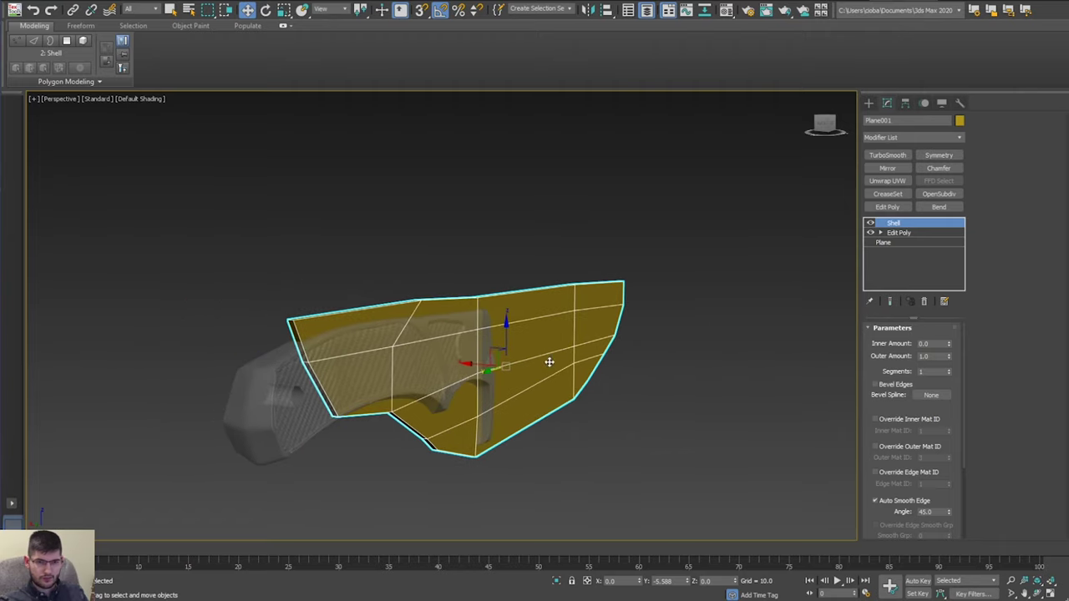
{"action": "key", "text": "r"}
{"action": "left_click_drag", "start_coordinate": [553, 367], "coordinate": [720, 393]}
{"action": "middle_click_drag", "start_coordinate": [614, 369], "coordinate": [555, 372], "text": "alt"}
{"action": "left_click_drag", "start_coordinate": [545, 372], "coordinate": [575, 377]}
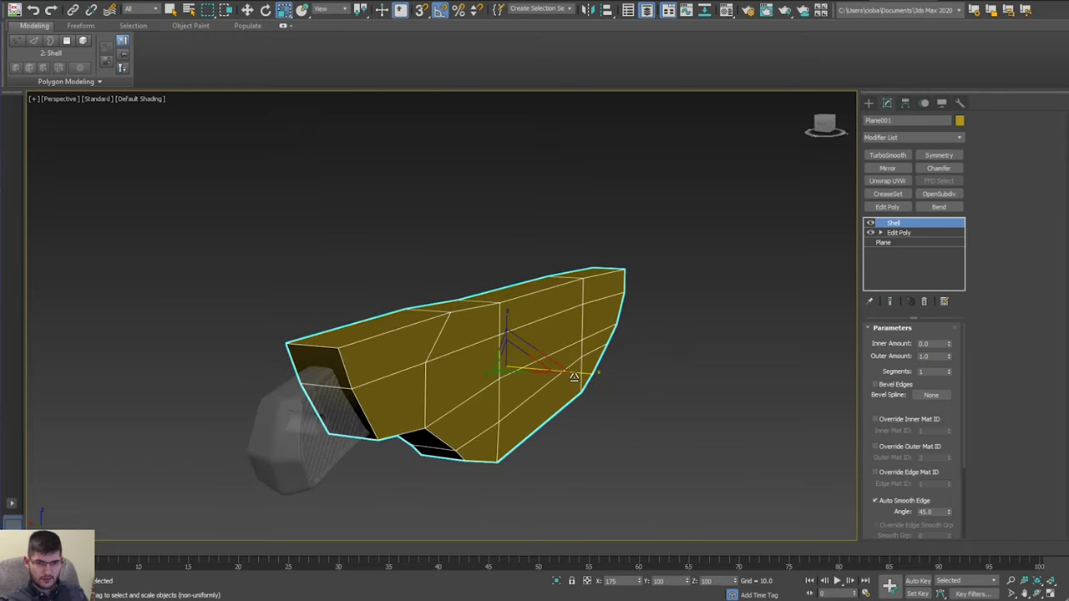
Make the sheath see-through and examine how the knife fits inside it from several angles, keeping the sheath selected.
{"action": "middle_click_drag", "start_coordinate": [573, 376], "coordinate": [488, 305], "text": "alt"}
{"action": "key", "text": "alt+x"}
{"action": "middle_click_drag", "start_coordinate": [518, 375], "coordinate": [551, 300], "text": "alt"}
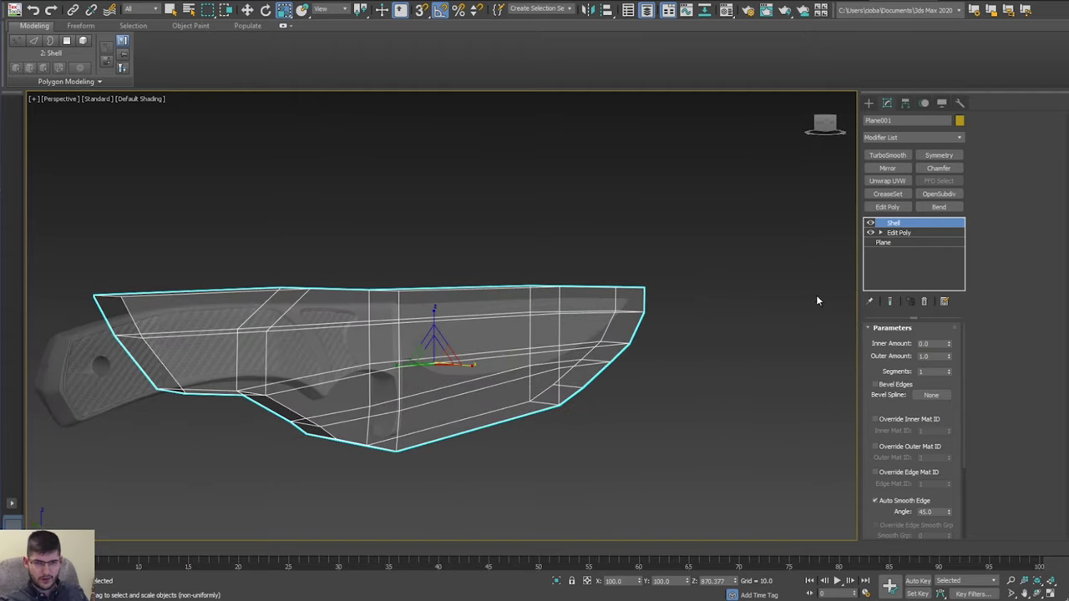
{"action": "left_click", "coordinate": [514, 353]}
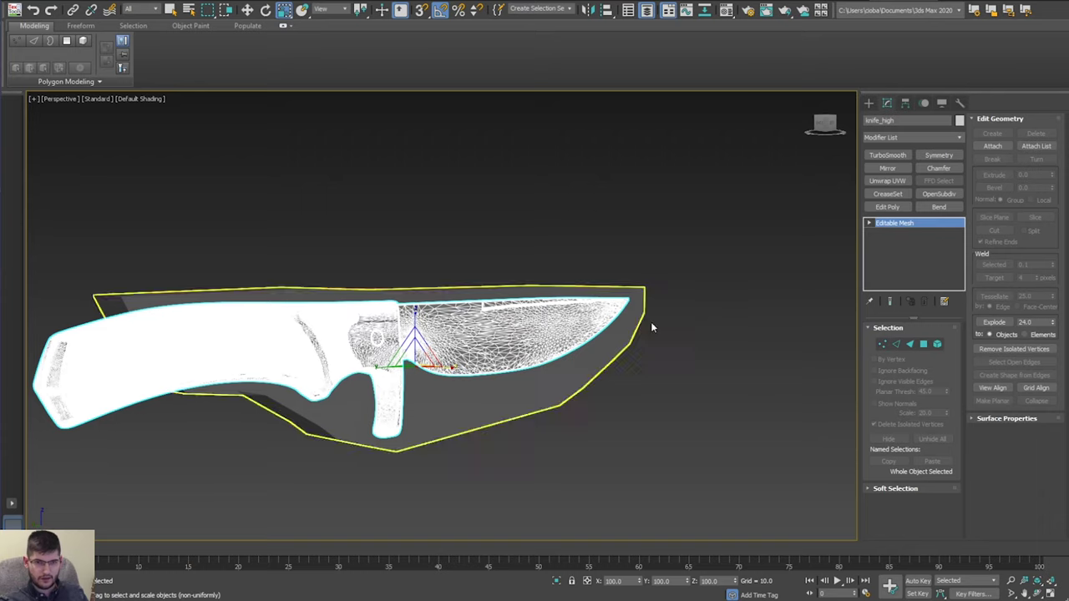
{"action": "left_click", "coordinate": [561, 376]}
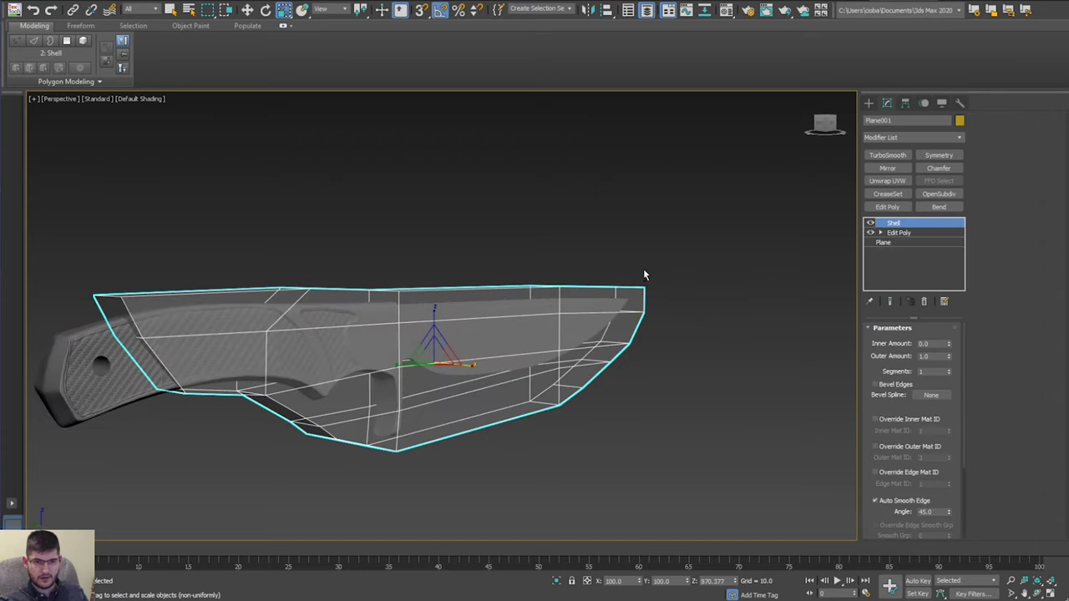
{"action": "middle_click_drag", "start_coordinate": [643, 268], "coordinate": [574, 265], "text": "alt"}
{"action": "key", "text": "alt+x"}
{"action": "key", "text": "alt+x"}
{"action": "middle_click_drag", "start_coordinate": [496, 273], "coordinate": [555, 287], "text": "alt"}
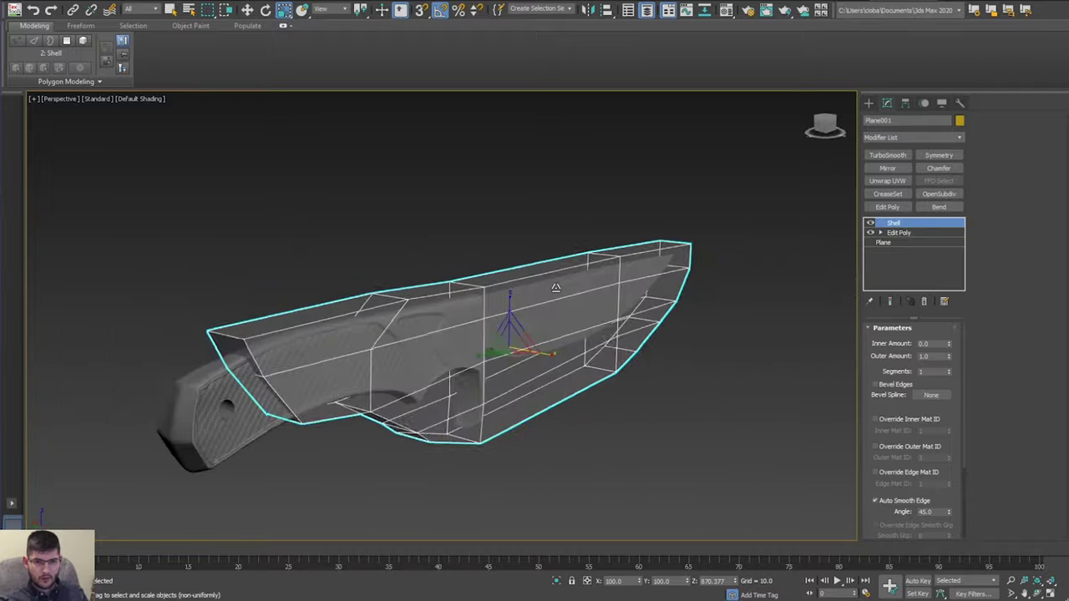
Add an OpenSubdiv modifier to the sheath and set its iterations to 4.
{"action": "left_click", "coordinate": [939, 194]}
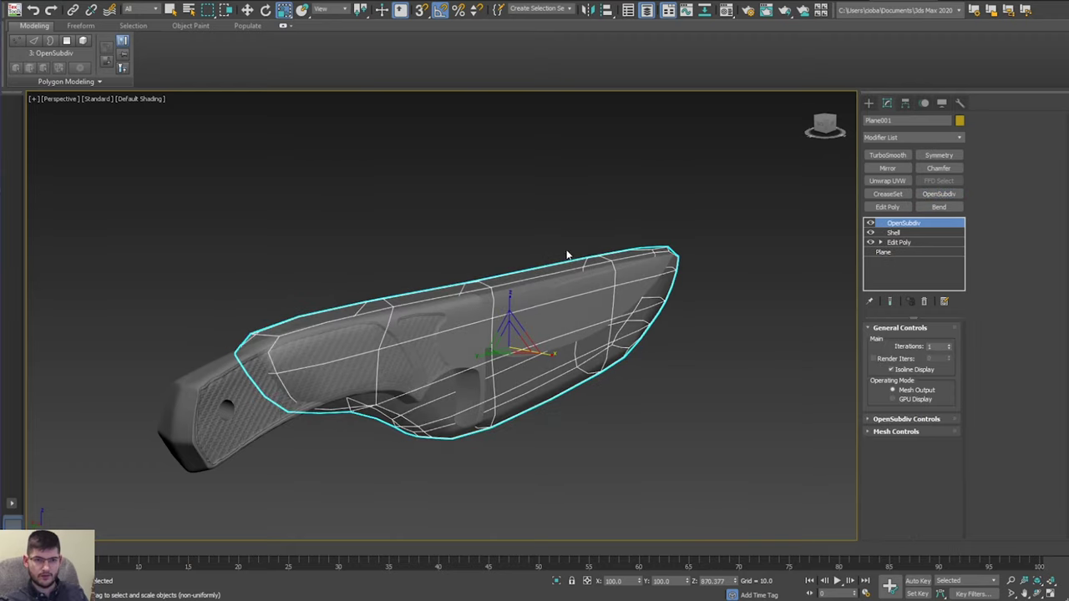
{"action": "middle_click_drag", "start_coordinate": [565, 250], "coordinate": [520, 243], "text": "alt"}
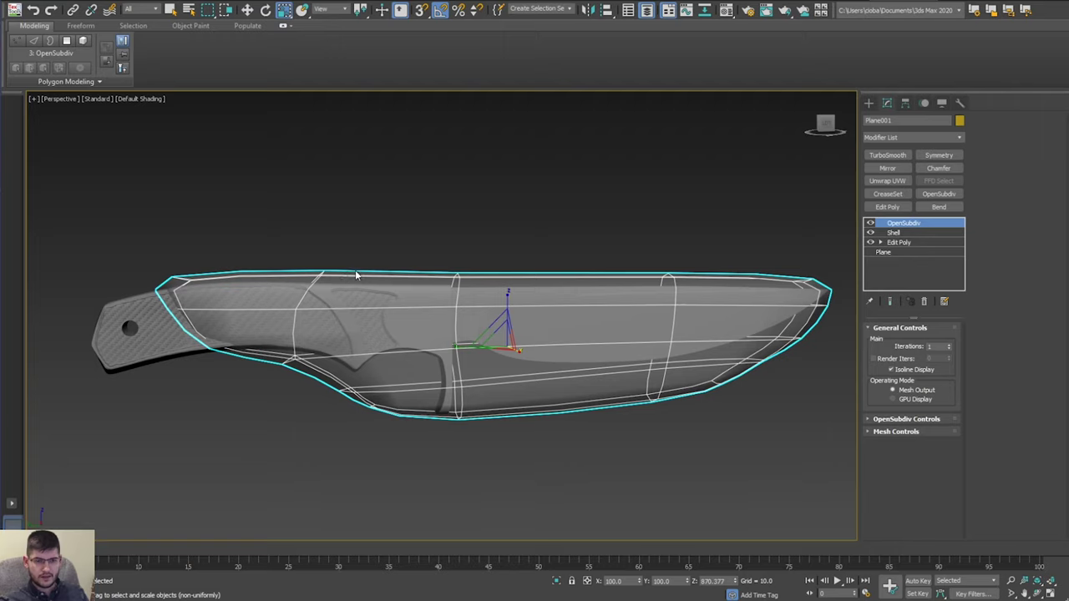
{"action": "mouse_move", "coordinate": [356, 276]}
{"action": "middle_mouse_down"}
{"action": "mouse_move", "coordinate": [315, 255]}
{"action": "mouse_move", "coordinate": [401, 239]}
{"action": "mouse_move", "coordinate": [359, 259]}
{"action": "mouse_move", "coordinate": [410, 250]}
{"action": "mouse_move", "coordinate": [389, 258]}
{"action": "mouse_move", "coordinate": [415, 245]}
{"action": "middle_mouse_up"}
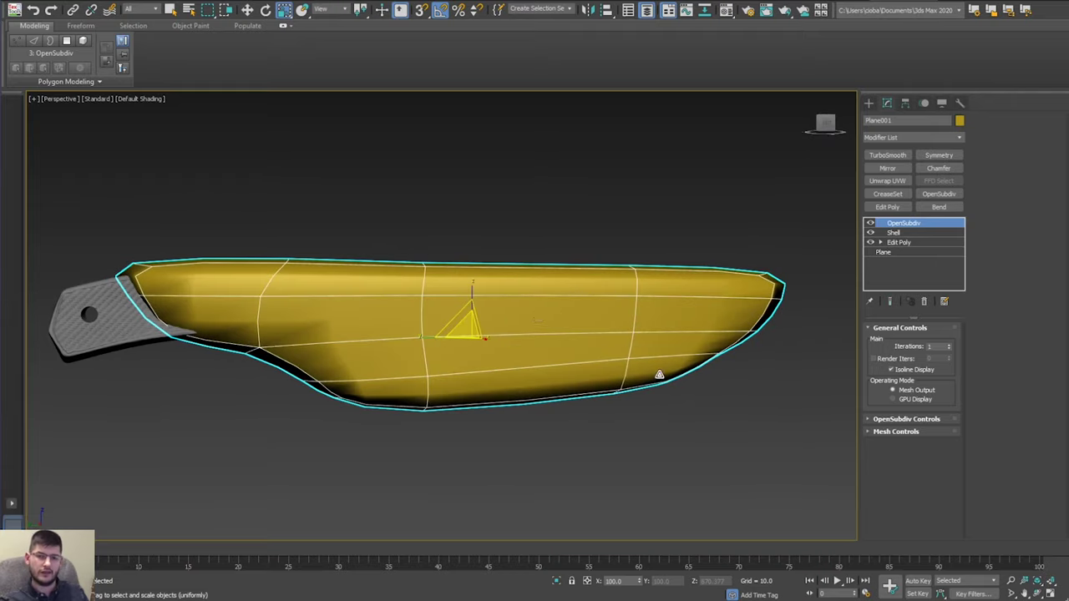
{"action": "left_click", "coordinate": [948, 343]}
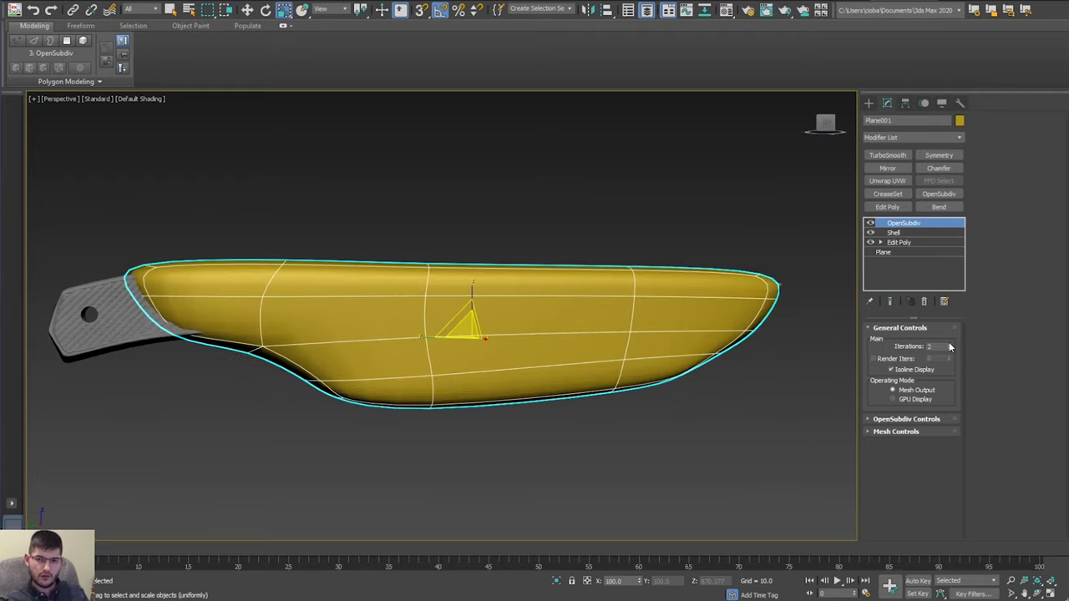
{"action": "left_click", "coordinate": [949, 343]}
{"action": "left_click", "coordinate": [948, 344]}
Display the smoothed sheath as see-through and switch the viewport to the Left view.
{"action": "mouse_move", "coordinate": [586, 305]}
{"action": "middle_mouse_down", "text": "alt"}
{"action": "mouse_move", "coordinate": [576, 300]}
{"action": "mouse_move", "coordinate": [612, 298]}
{"action": "mouse_move", "coordinate": [623, 329]}
{"action": "mouse_move", "coordinate": [637, 322]}
{"action": "mouse_move", "coordinate": [556, 311]}
{"action": "mouse_move", "coordinate": [546, 274]}
{"action": "mouse_move", "coordinate": [490, 253]}
{"action": "mouse_move", "coordinate": [470, 282]}
{"action": "mouse_move", "coordinate": [490, 318]}
{"action": "mouse_move", "coordinate": [417, 310]}
{"action": "mouse_move", "coordinate": [410, 281]}
{"action": "mouse_move", "coordinate": [383, 271]}
{"action": "mouse_move", "coordinate": [459, 250]}
{"action": "mouse_move", "coordinate": [698, 289]}
{"action": "mouse_move", "coordinate": [589, 280]}
{"action": "middle_mouse_up", "text": "alt"}
{"action": "key", "text": "q"}
{"action": "key", "text": "alt+x"}
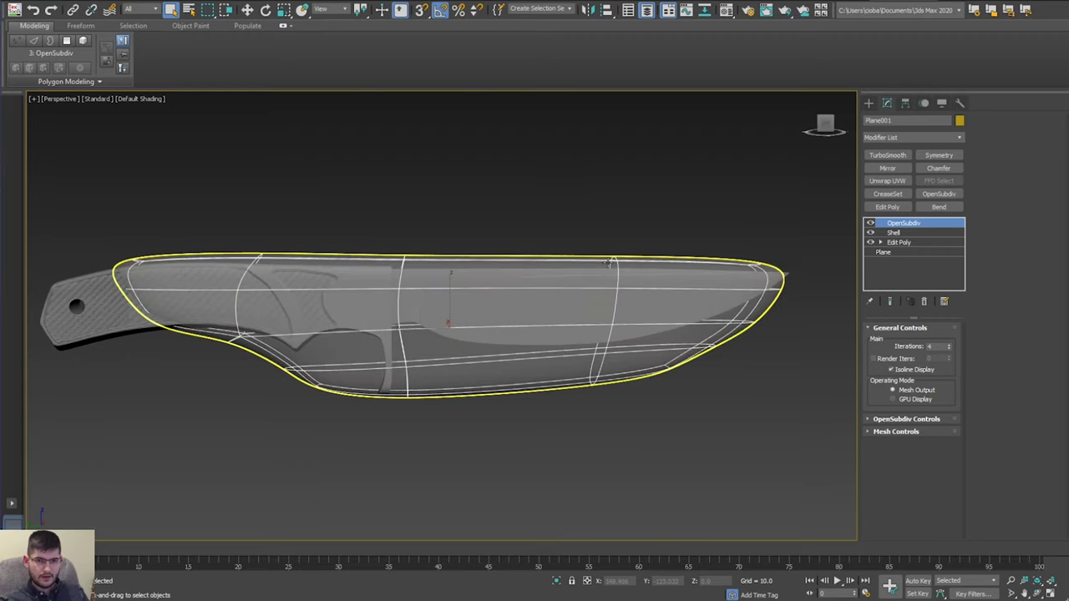
{"action": "key", "text": "l"}
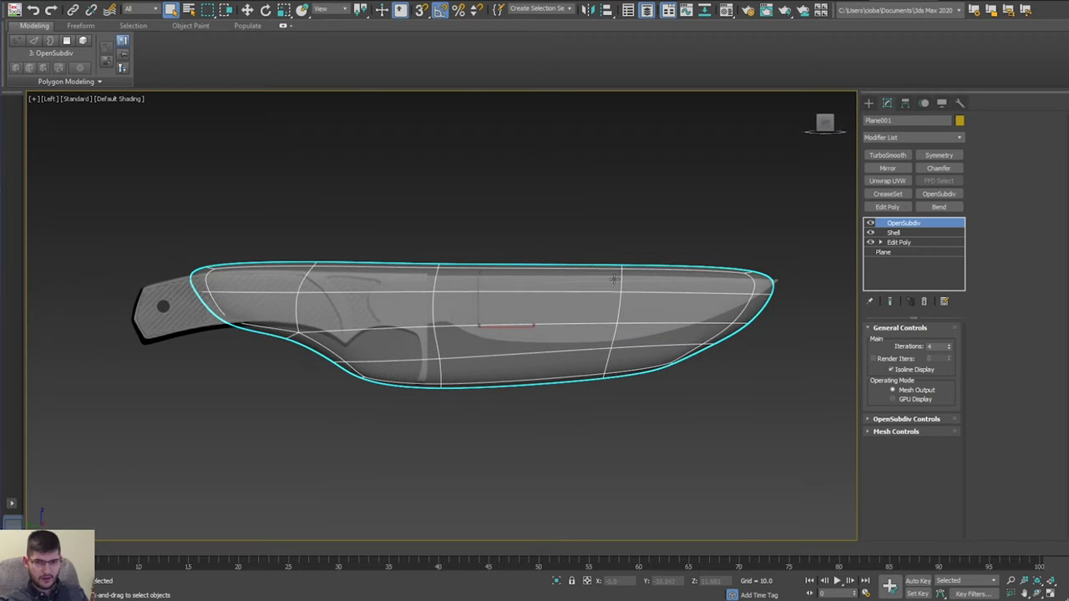
{"action": "middle_click_drag", "start_coordinate": [614, 279], "coordinate": [549, 268]}
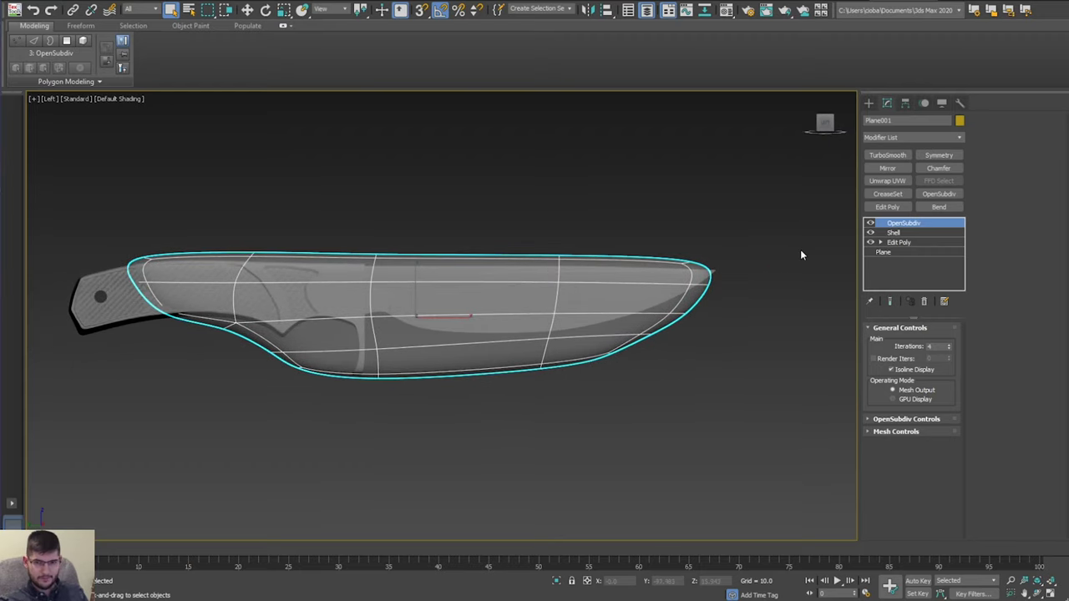
Insert an Edit Poly modifier between Shell and OpenSubdiv and show the end result of the stack.
{"action": "left_click", "coordinate": [894, 232]}
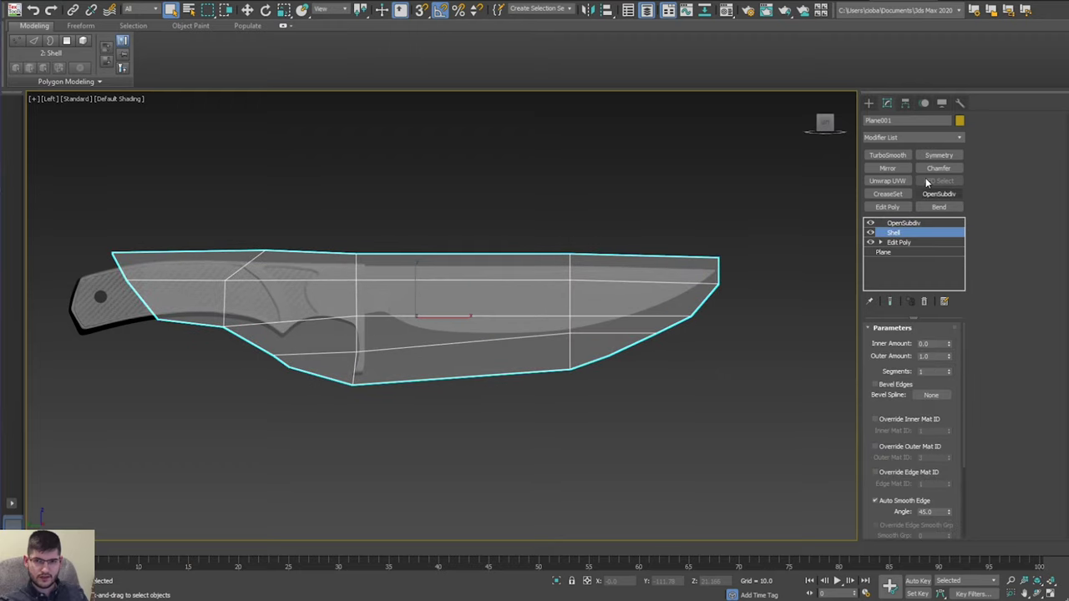
{"action": "left_click", "coordinate": [921, 137]}
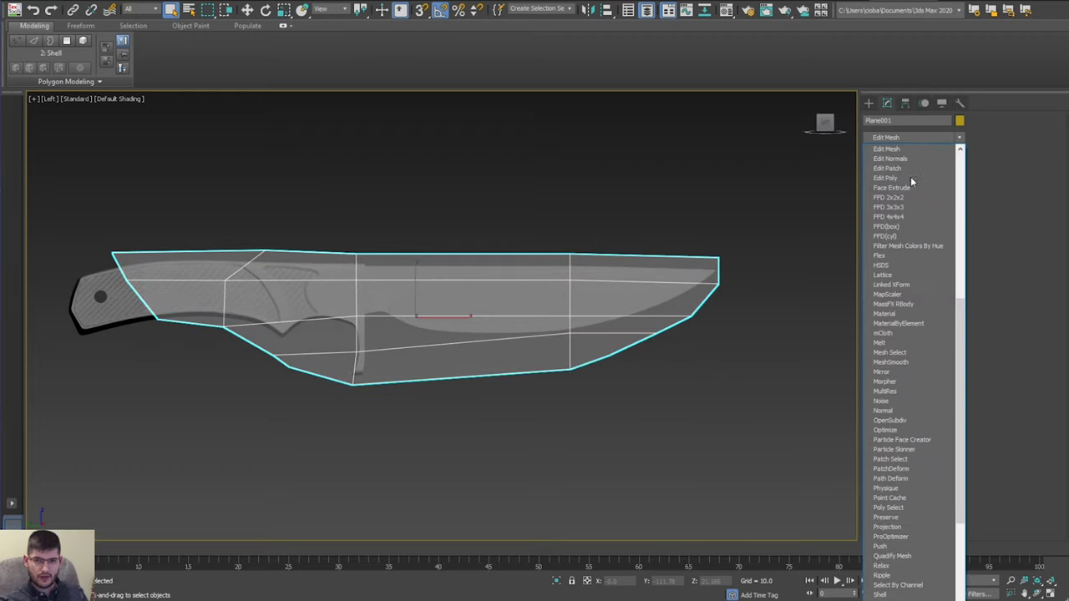
{"action": "left_click", "coordinate": [783, 241]}
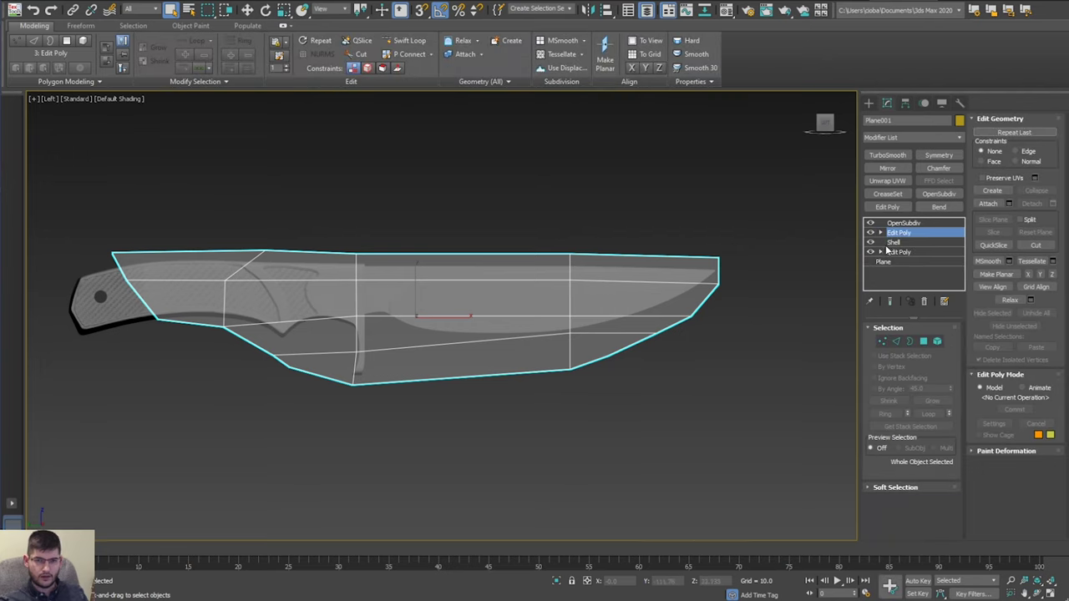
{"action": "left_click", "coordinate": [889, 302]}
{"action": "middle_click_drag", "start_coordinate": [672, 264], "coordinate": [659, 263]}
{"action": "scroll", "coordinate": [660, 263], "scroll_direction": "up", "scroll_amount": 2}
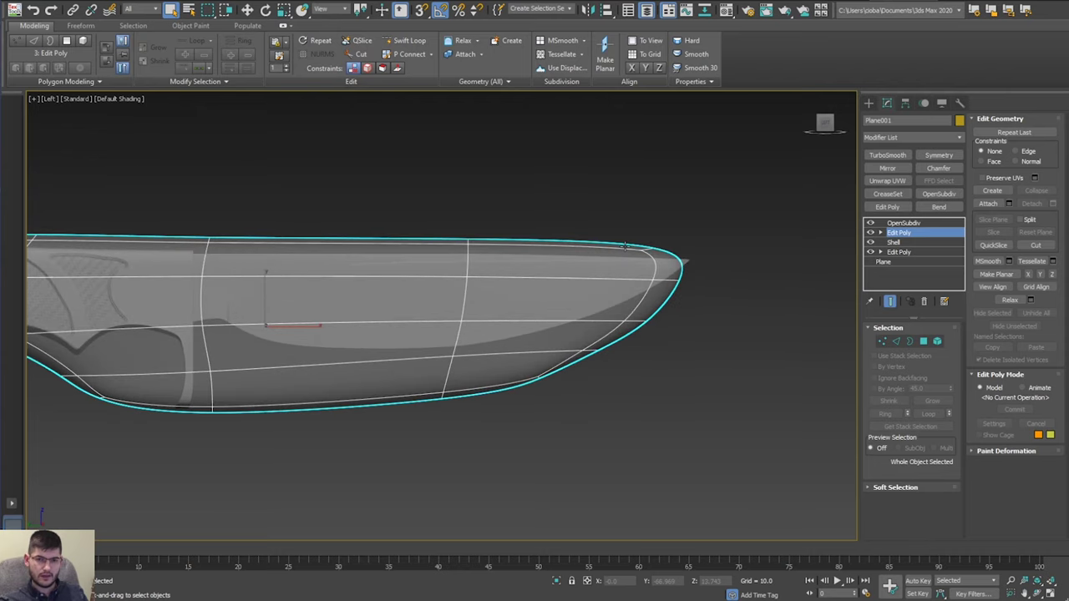
Select the four vertices at the sheath's tip and move them outward beyond the blade point.
{"action": "key", "text": "1"}
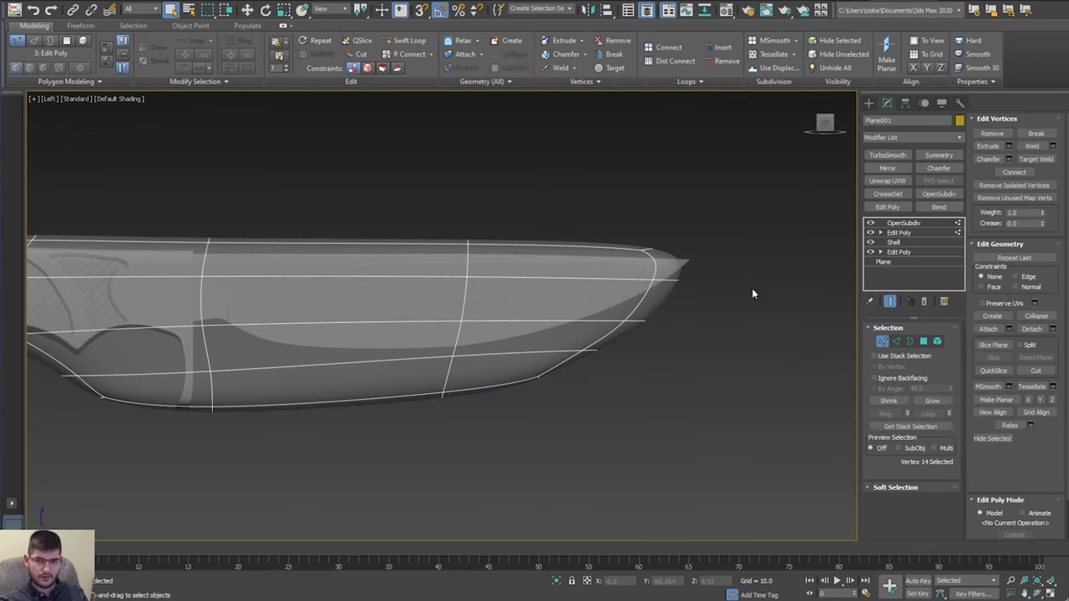
{"action": "middle_click_drag", "start_coordinate": [720, 261], "coordinate": [660, 254]}
{"action": "scroll", "coordinate": [661, 250], "scroll_direction": "up", "scroll_amount": 2}
{"action": "left_click_drag", "start_coordinate": [706, 220], "coordinate": [535, 308]}
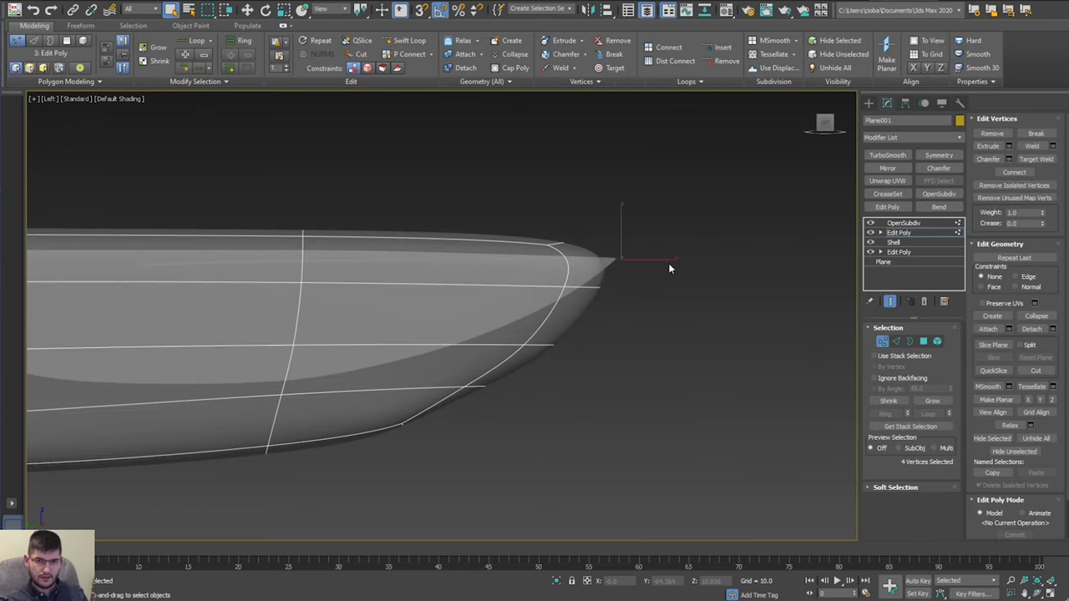
{"action": "key", "text": "w"}
{"action": "left_click_drag", "start_coordinate": [664, 260], "coordinate": [694, 262]}
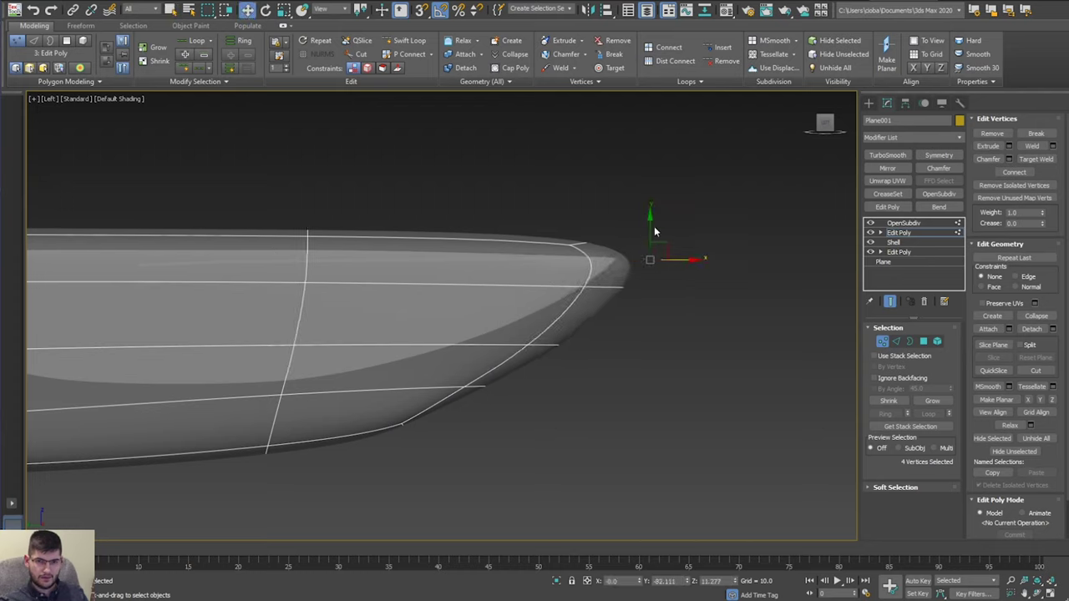
Move the vertex pairs along the sheath's lower tip edge outward and down to give the blade more clearance.
{"action": "left_click_drag", "start_coordinate": [616, 310], "coordinate": [512, 382]}
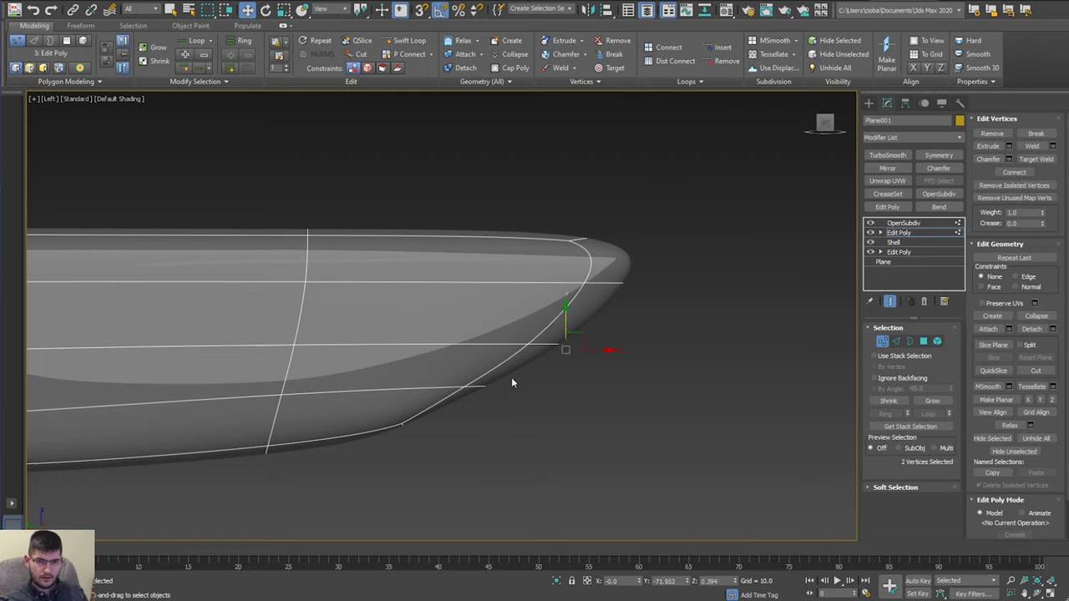
{"action": "left_click_drag", "start_coordinate": [582, 342], "coordinate": [604, 350]}
{"action": "left_click", "coordinate": [496, 381]}
{"action": "left_click_drag", "start_coordinate": [504, 370], "coordinate": [514, 391]}
{"action": "left_click", "coordinate": [402, 426]}
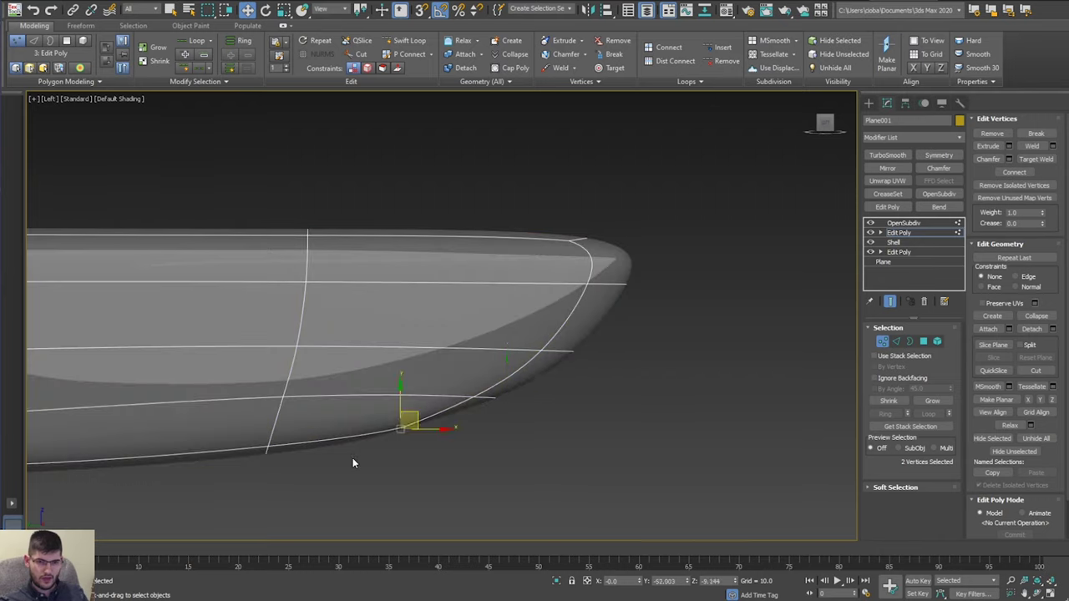
{"action": "left_click_drag", "start_coordinate": [447, 443], "coordinate": [464, 464]}
{"action": "left_click_drag", "start_coordinate": [510, 387], "coordinate": [535, 400]}
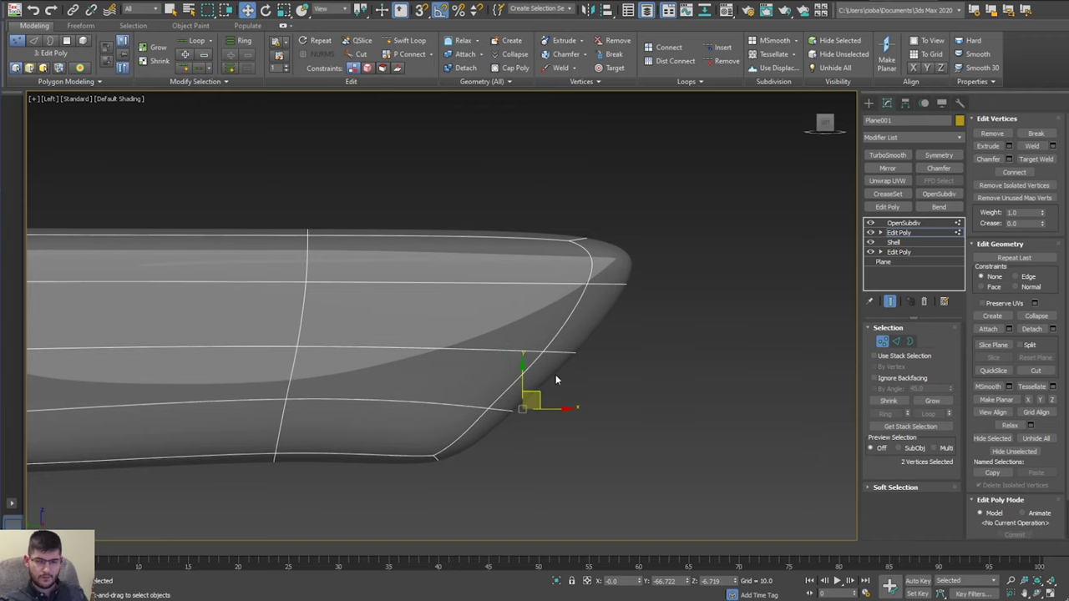
Switch to the browser with the leather sheath reference photo and move its window away from the modeling viewport.
{"action": "key", "text": "alt+Tab"}
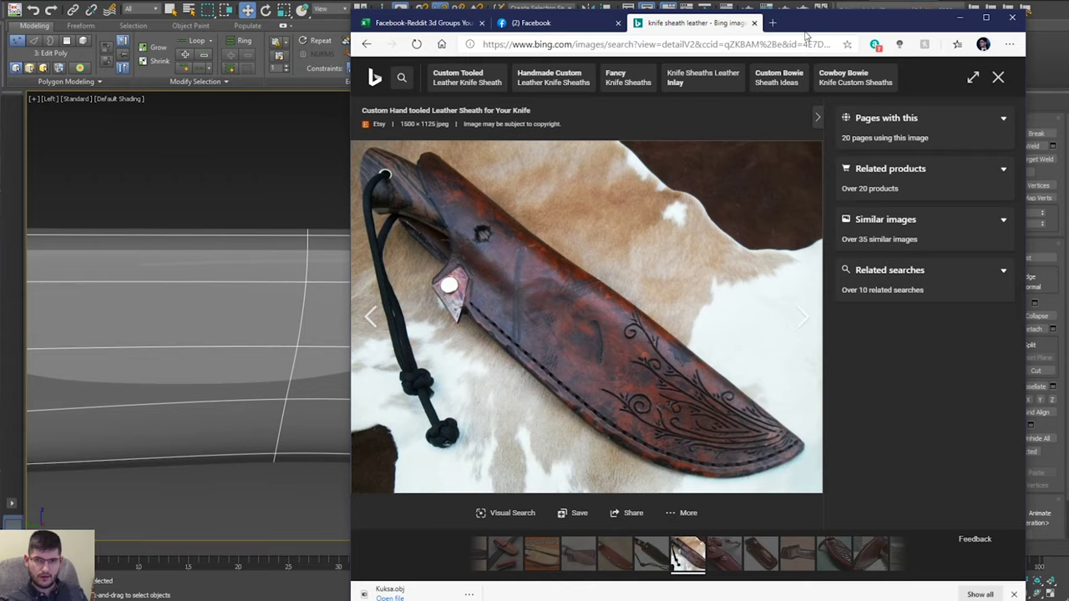
{"action": "left_click_drag", "start_coordinate": [806, 25], "coordinate": [1068, 51]}
Pull the lower tip vertex pairs back inward so the sheath's lower edge slopes more gradually to the tip.
{"action": "left_click_drag", "start_coordinate": [650, 345], "coordinate": [524, 411]}
{"action": "left_click_drag", "start_coordinate": [589, 385], "coordinate": [577, 384]}
{"action": "left_click_drag", "start_coordinate": [634, 320], "coordinate": [537, 364]}
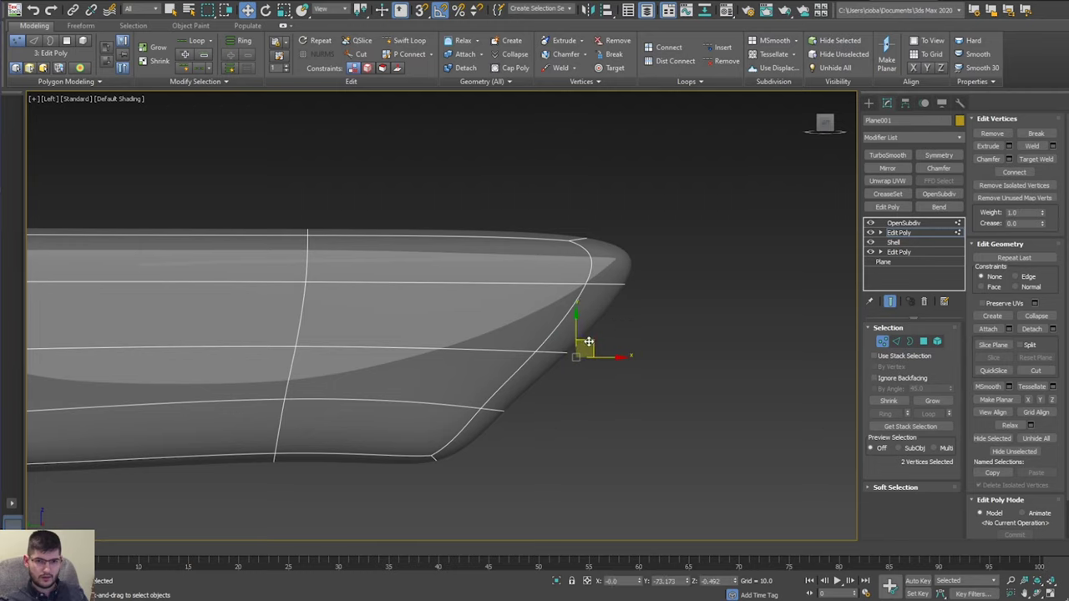
{"action": "left_click_drag", "start_coordinate": [588, 342], "coordinate": [424, 428]}
Move the vertex pairs on the lower edge just behind the guard toward the blade to reshape the curve beneath the handle.
{"action": "middle_click_drag", "start_coordinate": [419, 416], "coordinate": [734, 323]}
{"action": "left_click", "coordinate": [565, 380]}
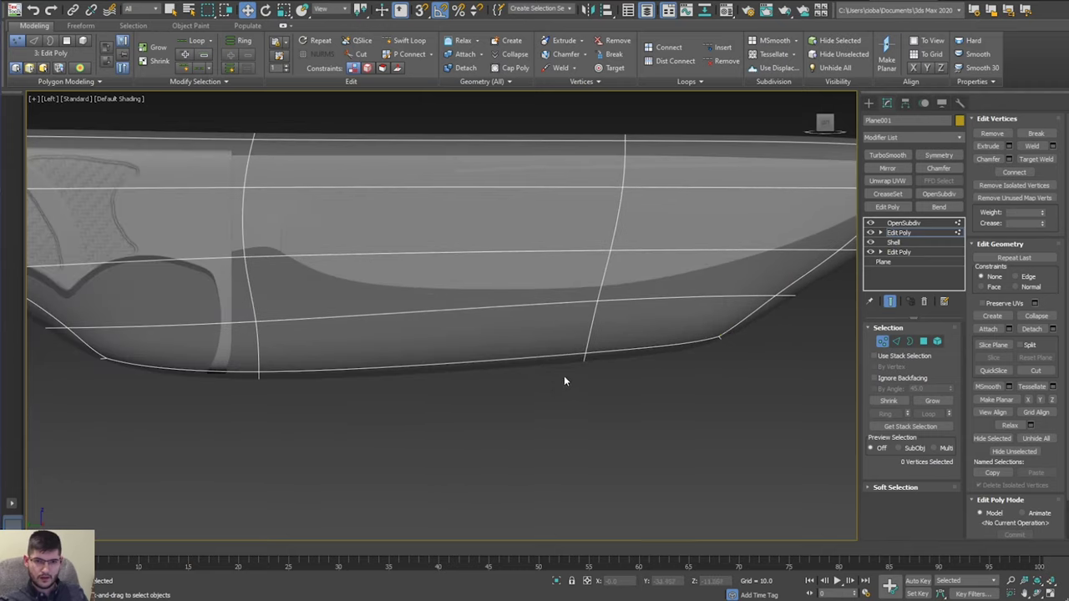
{"action": "scroll", "coordinate": [600, 357], "scroll_direction": "down", "scroll_amount": 2}
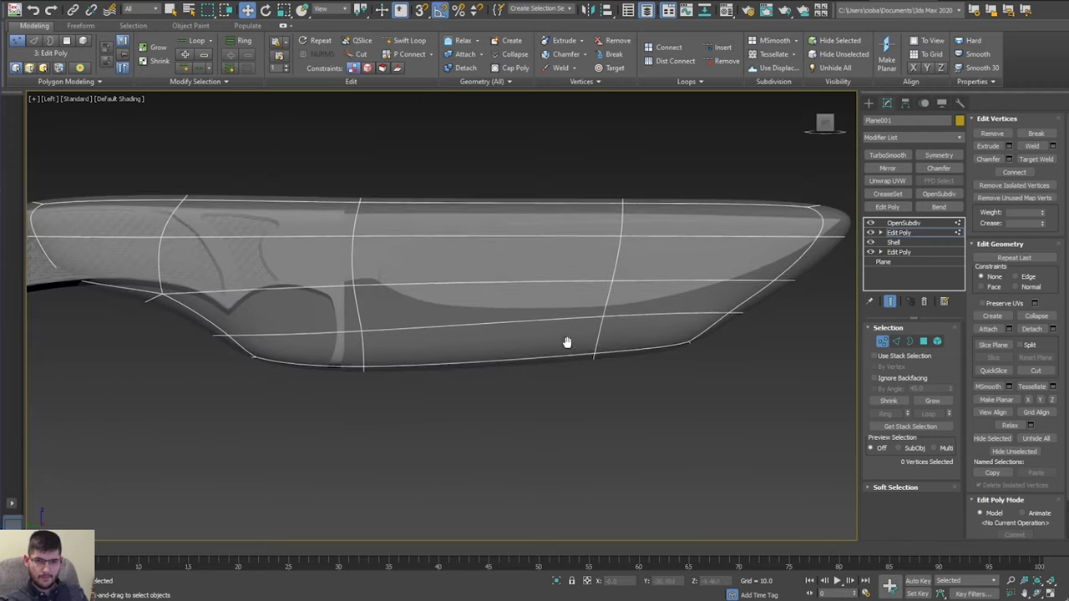
{"action": "left_click", "coordinate": [889, 302]}
{"action": "middle_click_drag", "start_coordinate": [478, 334], "coordinate": [575, 333]}
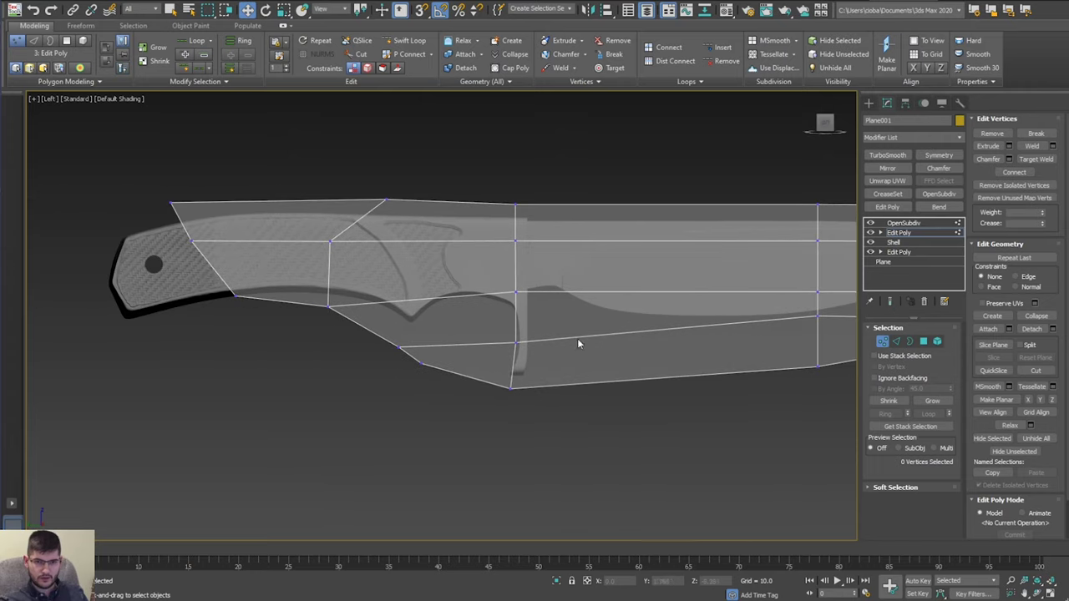
{"action": "left_click", "coordinate": [888, 304]}
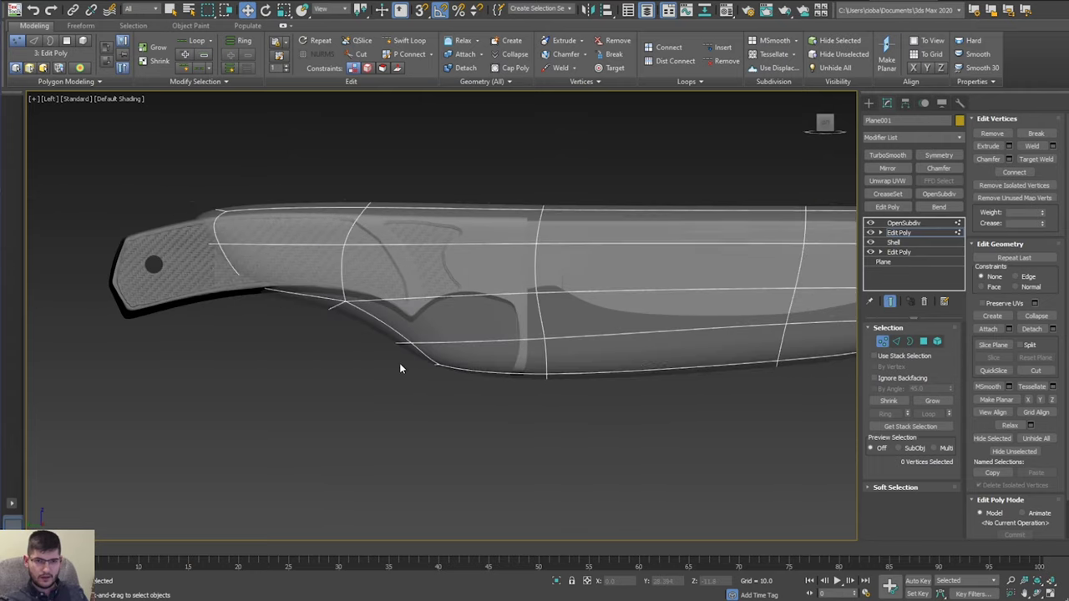
{"action": "scroll", "coordinate": [399, 363], "scroll_direction": "up", "scroll_amount": 3}
{"action": "left_click_drag", "start_coordinate": [480, 341], "coordinate": [539, 377]}
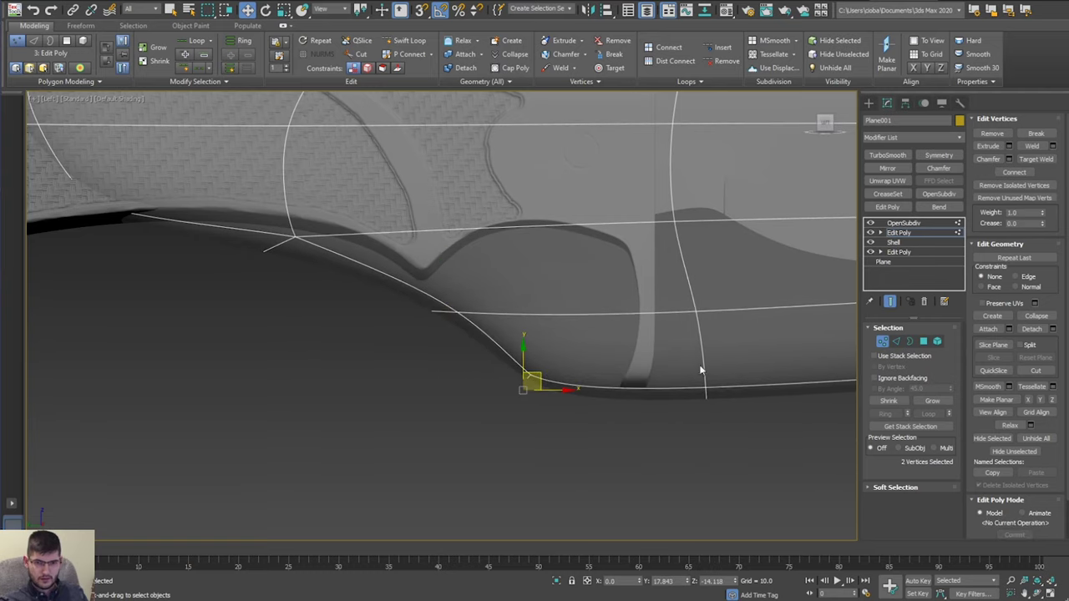
{"action": "left_click", "coordinate": [717, 399]}
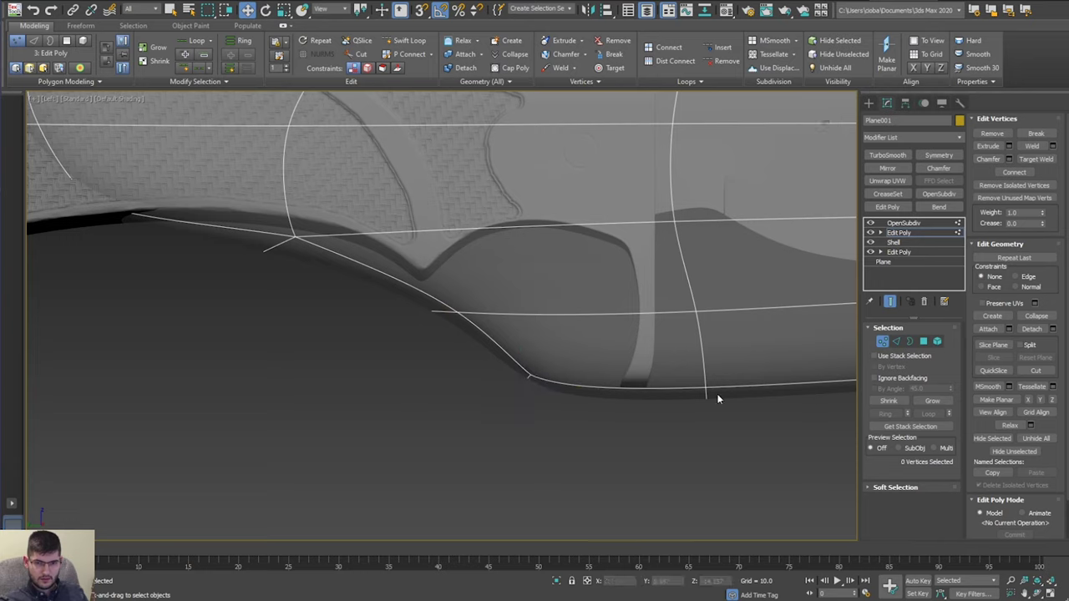
Move the bottom vertex pair below the guard toward the handle to make the sheath's lower corner turn more tightly.
{"action": "left_click", "coordinate": [890, 302]}
{"action": "middle_click_drag", "start_coordinate": [728, 333], "coordinate": [706, 337]}
{"action": "left_click_drag", "start_coordinate": [631, 393], "coordinate": [577, 435]}
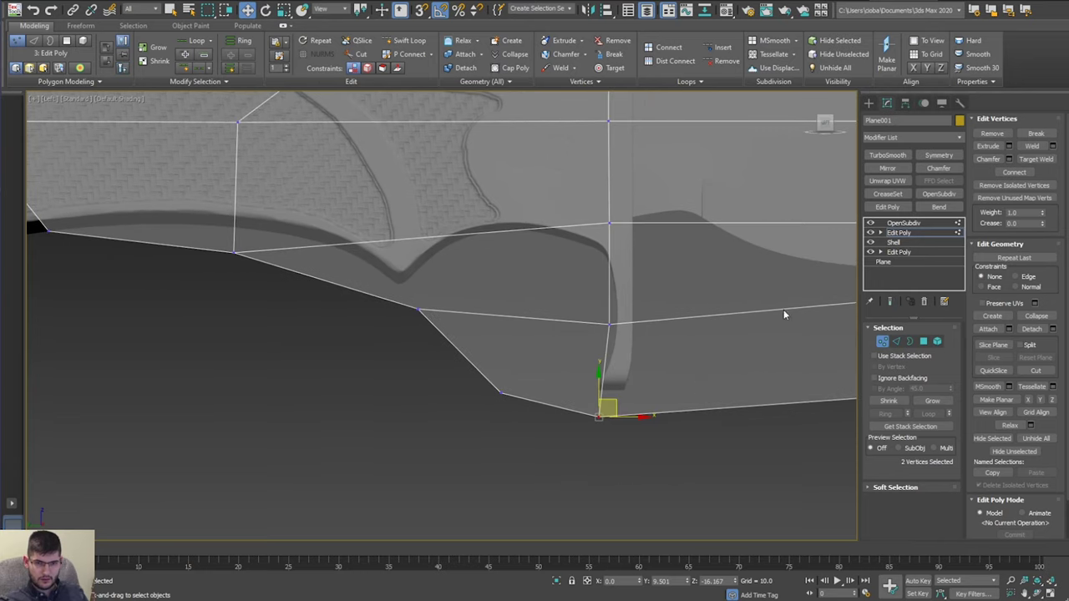
{"action": "left_click", "coordinate": [890, 304]}
{"action": "left_click_drag", "start_coordinate": [617, 406], "coordinate": [550, 410]}
{"action": "scroll", "coordinate": [564, 402], "scroll_direction": "down", "scroll_amount": 4}
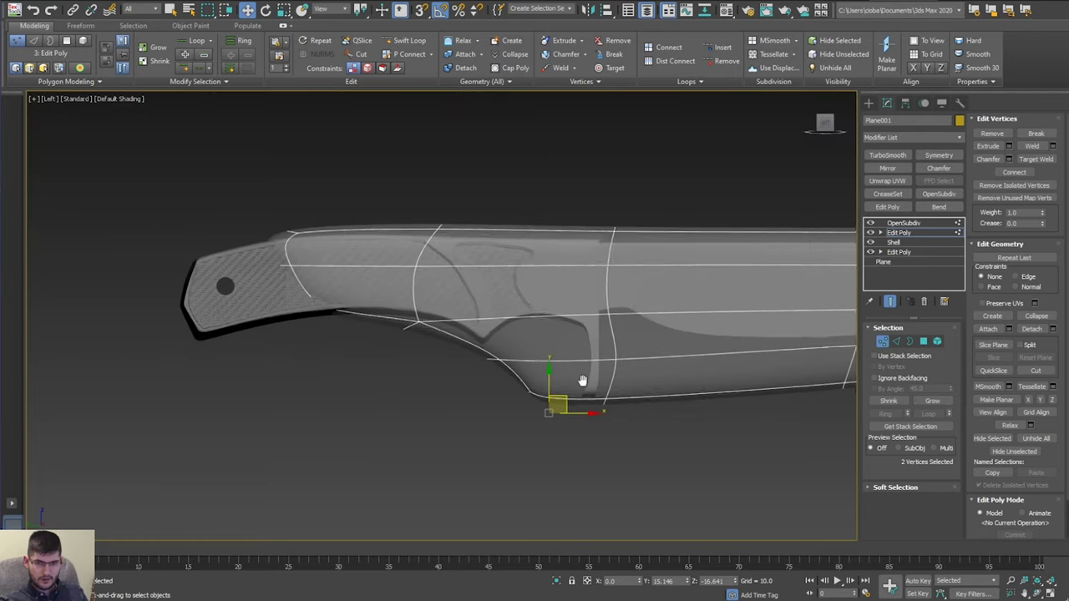
{"action": "middle_click_drag", "start_coordinate": [582, 379], "coordinate": [427, 377]}
{"action": "middle_click_drag", "start_coordinate": [241, 284], "coordinate": [371, 287]}
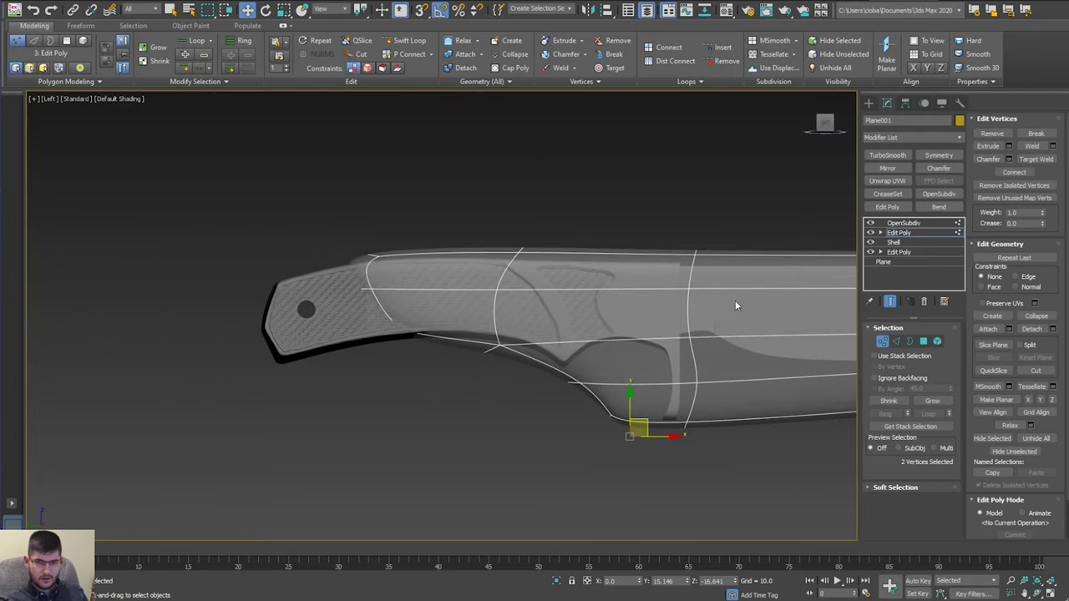
Select the 26 vertices around the handle and guard and scale them wider across the sheath's thickness.
{"action": "left_click", "coordinate": [890, 301]}
{"action": "mouse_move", "coordinate": [489, 281]}
{"action": "middle_mouse_down", "text": "alt"}
{"action": "mouse_move", "coordinate": [566, 293]}
{"action": "mouse_move", "coordinate": [485, 280]}
{"action": "middle_mouse_up", "text": "alt"}
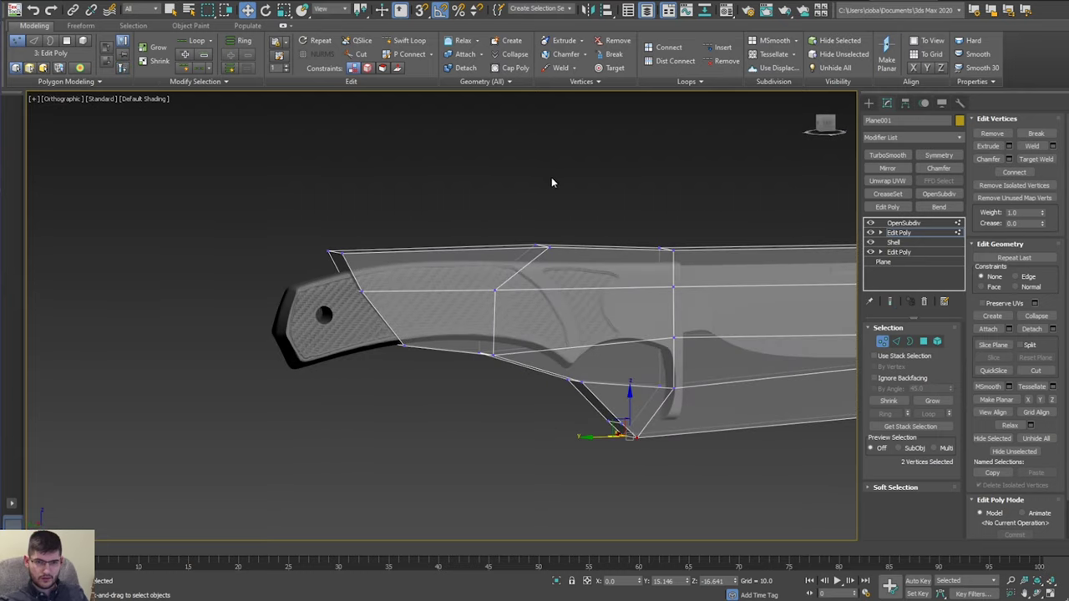
{"action": "middle_click_drag", "start_coordinate": [551, 182], "coordinate": [546, 225], "text": "alt"}
{"action": "middle_click_drag", "start_coordinate": [626, 424], "coordinate": [694, 213], "text": "alt"}
{"action": "left_click_drag", "start_coordinate": [382, 509], "coordinate": [310, 483]}
{"action": "middle_click_drag", "start_coordinate": [310, 483], "coordinate": [633, 381], "text": "alt"}
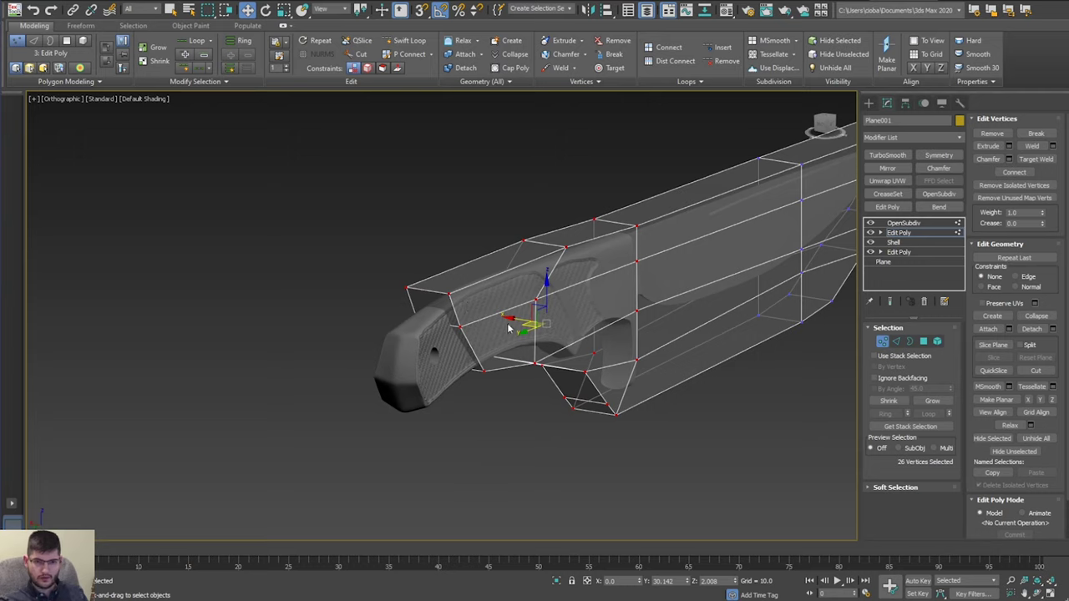
{"action": "key", "text": "r"}
{"action": "left_click_drag", "start_coordinate": [539, 315], "coordinate": [773, 297]}
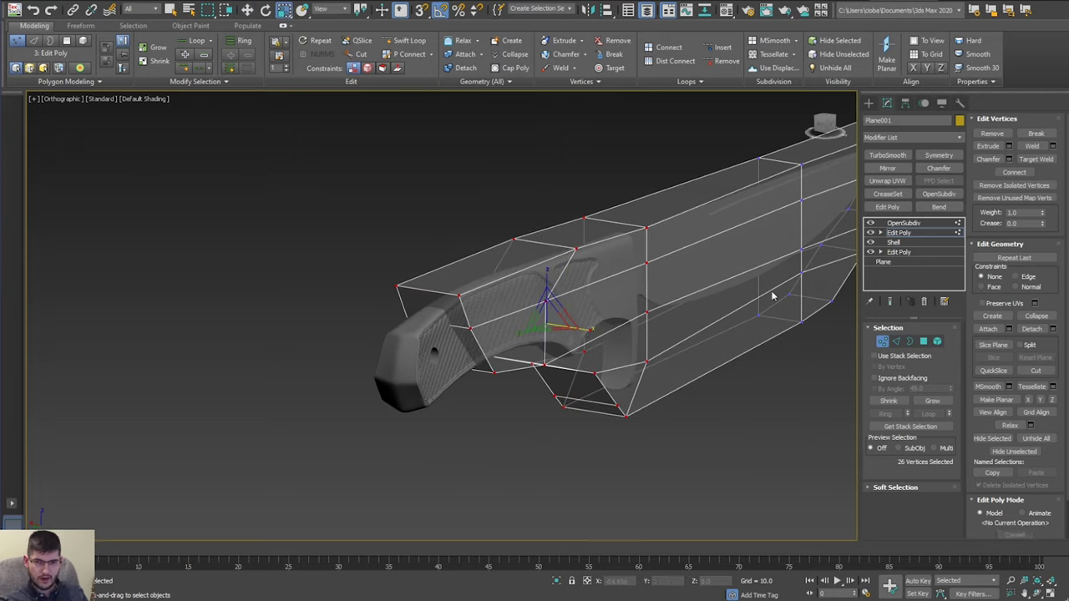
{"action": "left_click", "coordinate": [889, 302]}
{"action": "middle_click_drag", "start_coordinate": [599, 294], "coordinate": [817, 285], "text": "alt"}
{"action": "left_click", "coordinate": [891, 302]}
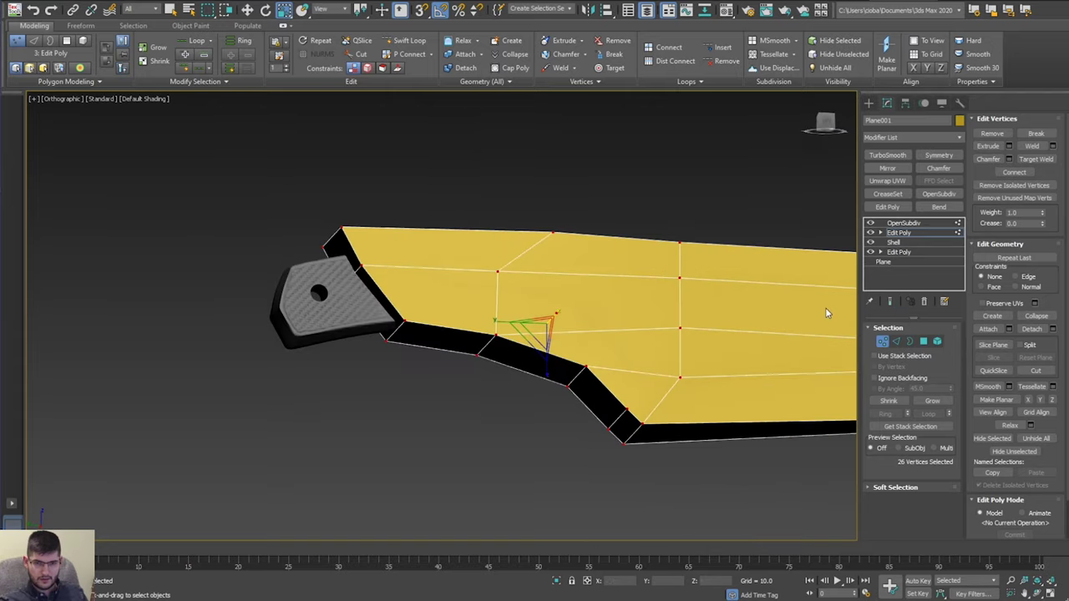
In the left view, move the pair behind the bottom corner toward the handle and raise the four bottom corner vertices slightly.
{"action": "middle_click_drag", "start_coordinate": [613, 324], "coordinate": [598, 379], "text": "alt"}
{"action": "key", "text": "alt+x"}
{"action": "key", "text": "l"}
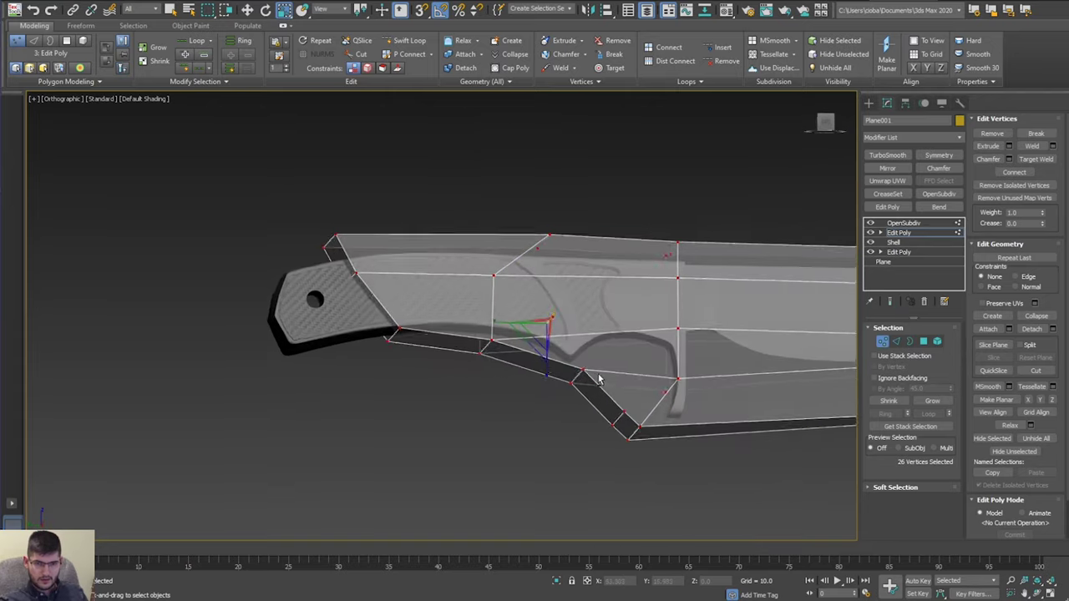
{"action": "scroll", "coordinate": [422, 339], "scroll_direction": "up", "scroll_amount": 4}
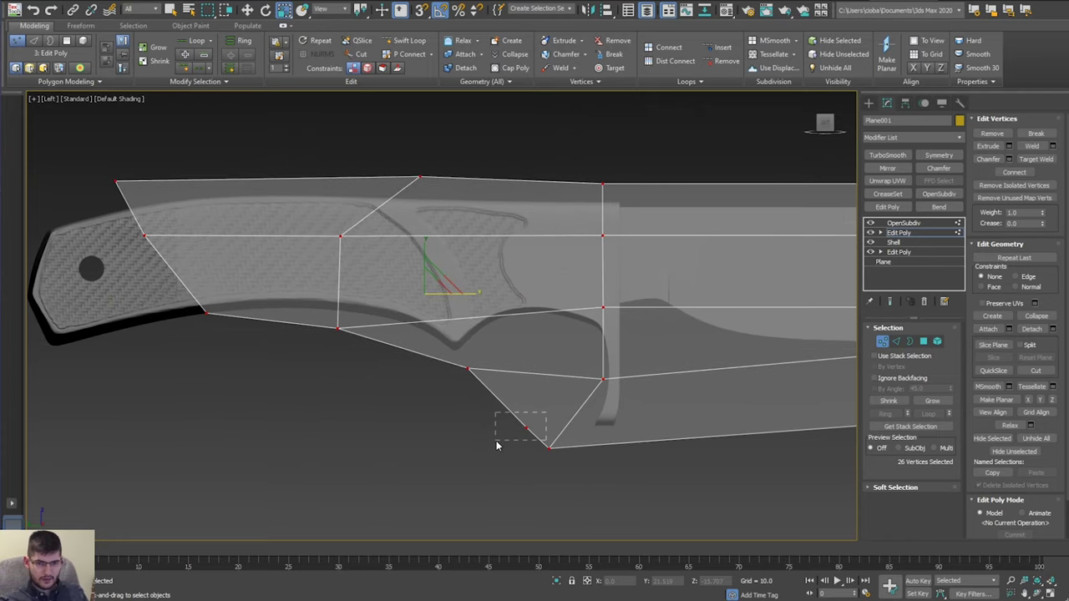
{"action": "left_click_drag", "start_coordinate": [496, 445], "coordinate": [498, 444]}
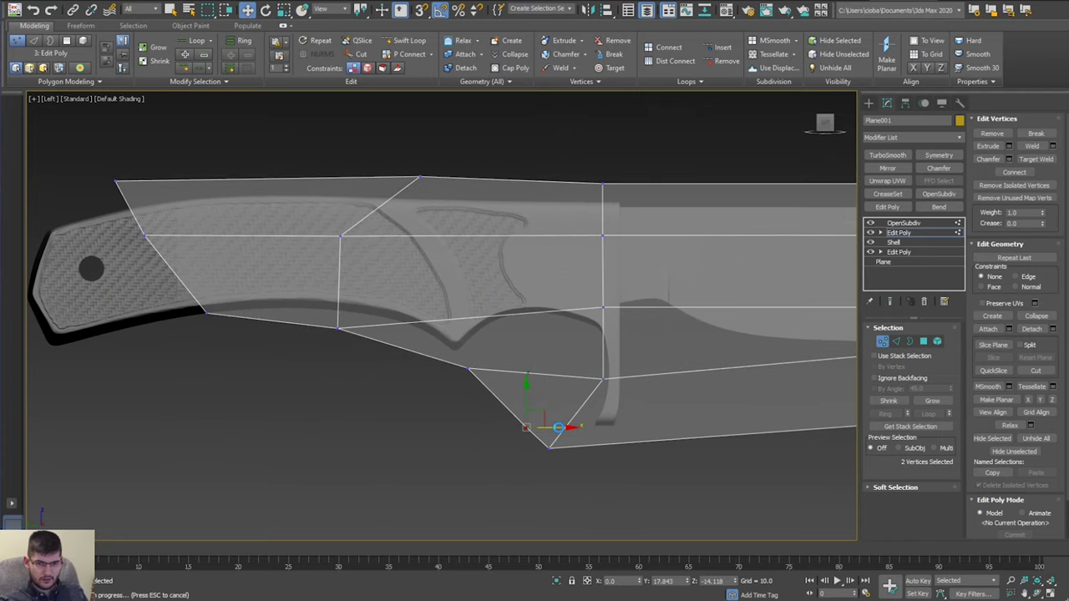
{"action": "left_click_drag", "start_coordinate": [530, 405], "coordinate": [506, 403]}
{"action": "left_click_drag", "start_coordinate": [452, 382], "coordinate": [451, 382]}
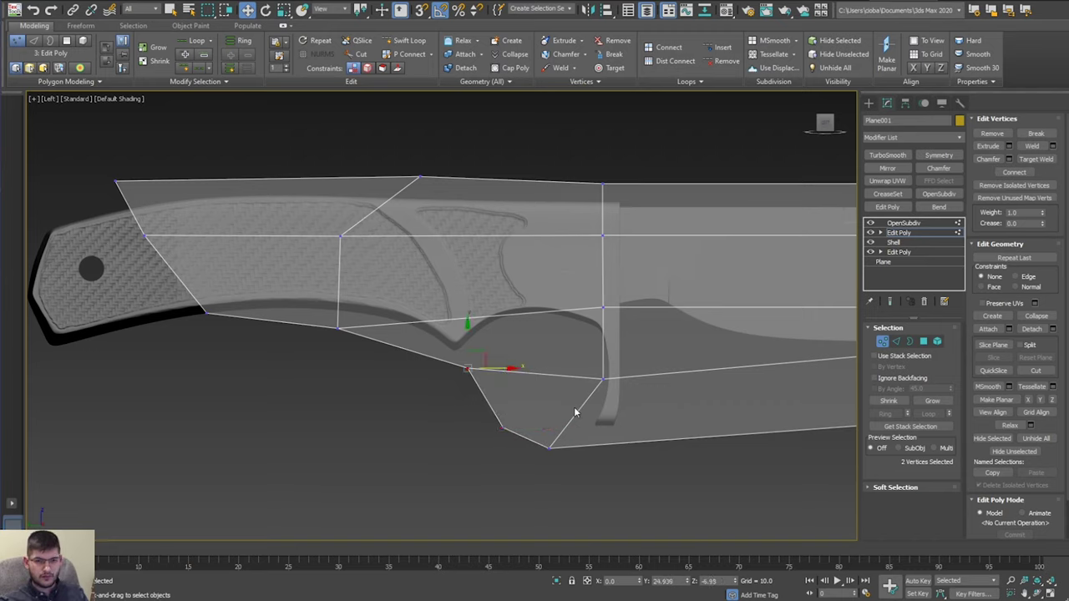
{"action": "left_click_drag", "start_coordinate": [573, 409], "coordinate": [509, 466]}
{"action": "left_click_drag", "start_coordinate": [588, 422], "coordinate": [498, 467]}
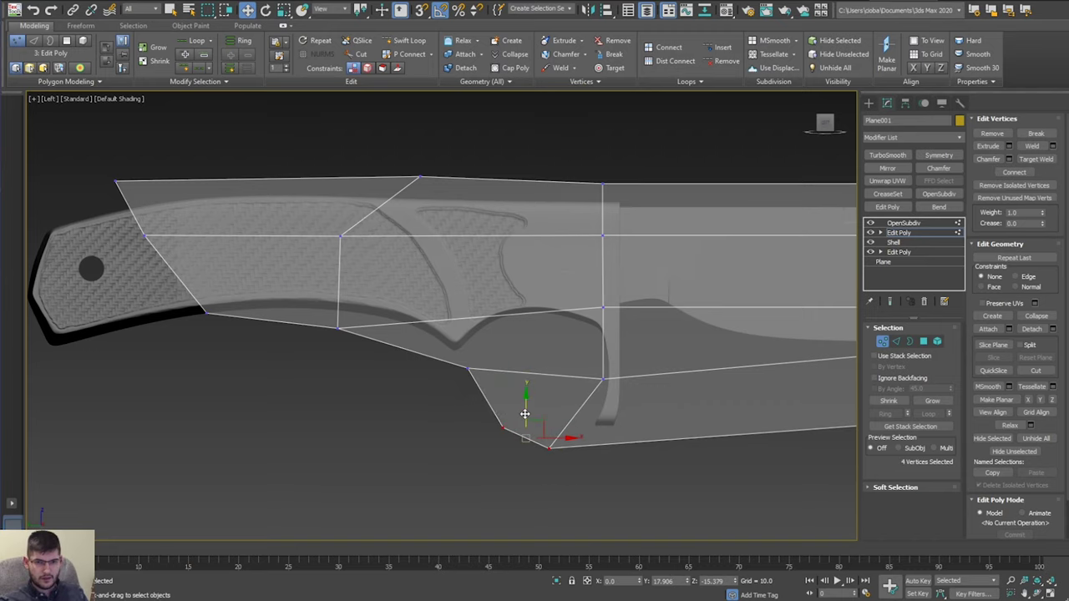
{"action": "left_click_drag", "start_coordinate": [522, 413], "coordinate": [528, 402]}
Select the eight vertices around the bottom corner below the guard, scale them narrower across the thickness and inspect the smoothed sheath.
{"action": "left_click", "coordinate": [468, 409]}
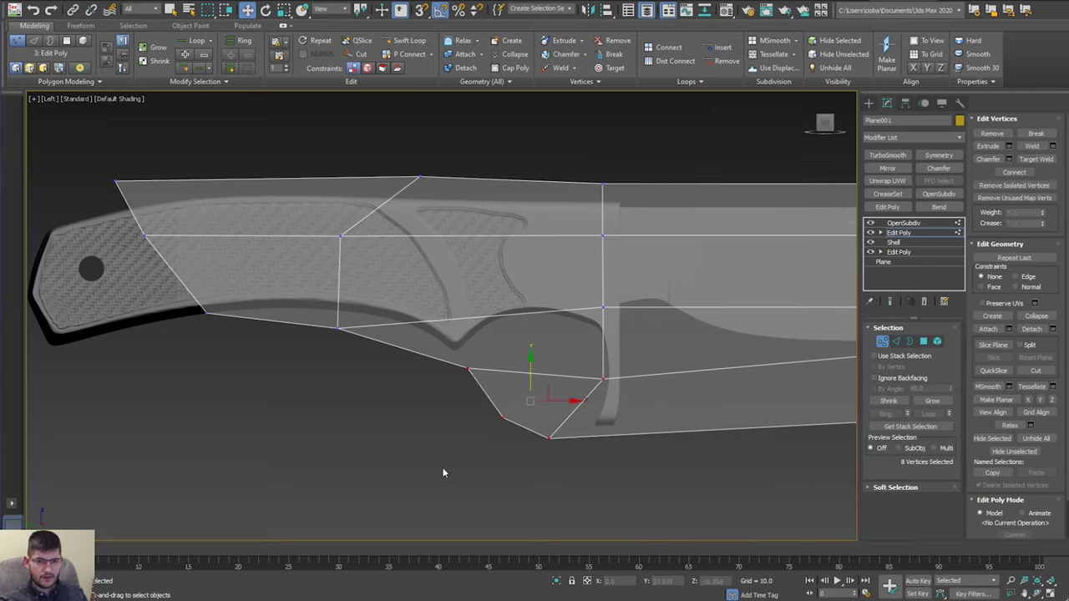
{"action": "middle_click_drag", "start_coordinate": [458, 408], "coordinate": [506, 425], "text": "alt"}
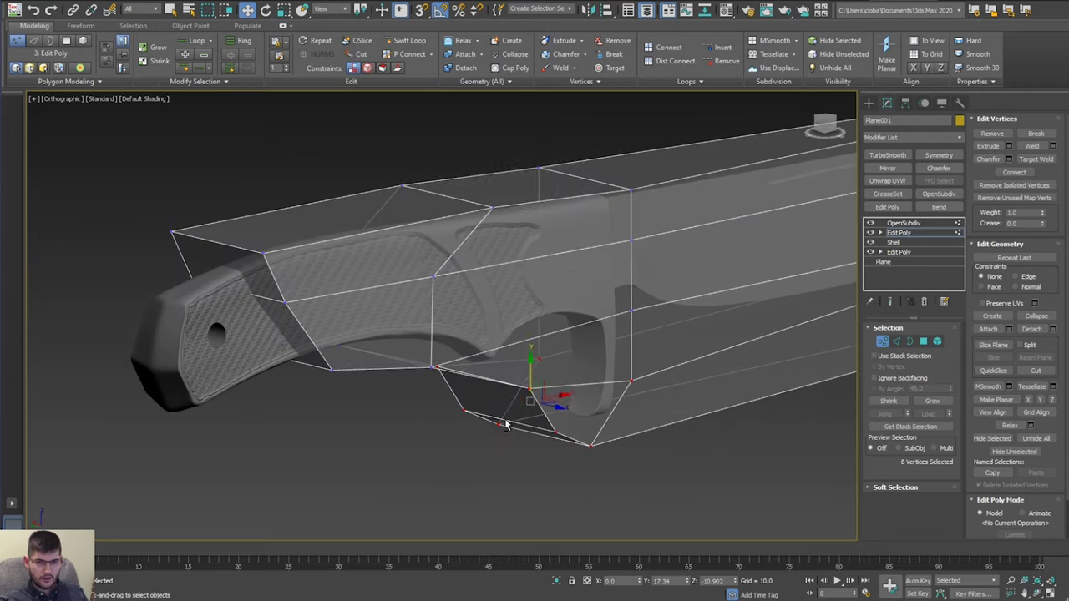
{"action": "key", "text": "r"}
{"action": "mouse_move", "coordinate": [564, 408]}
{"action": "left_mouse_down"}
{"action": "mouse_move", "coordinate": [547, 408]}
{"action": "mouse_move", "coordinate": [582, 404]}
{"action": "left_mouse_up"}
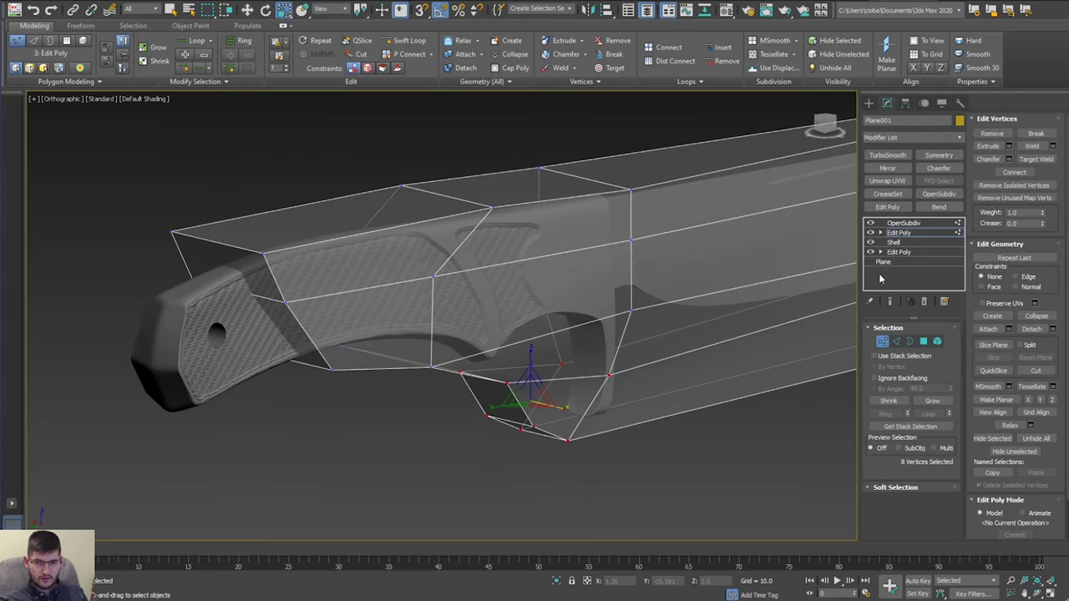
{"action": "left_click", "coordinate": [891, 301]}
{"action": "key", "text": "1"}
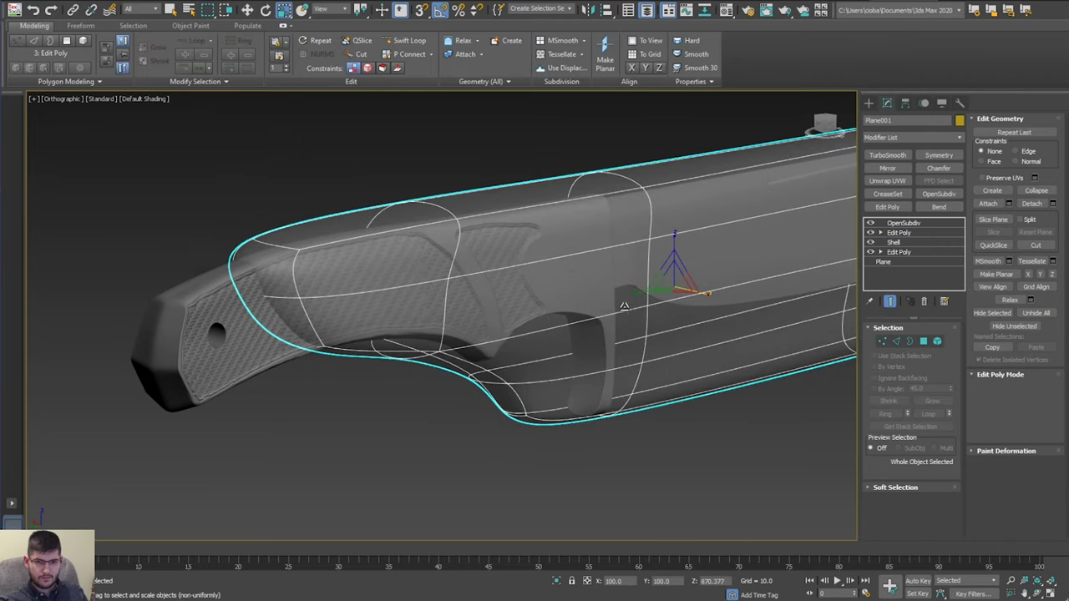
{"action": "middle_click_drag", "start_coordinate": [585, 326], "coordinate": [574, 352], "text": "alt"}
{"action": "scroll", "coordinate": [509, 277], "scroll_direction": "down", "scroll_amount": 3}
{"action": "scroll", "coordinate": [532, 326], "scroll_direction": "up", "scroll_amount": 2}
{"action": "key", "text": "alt+x"}
{"action": "key", "text": "1"}
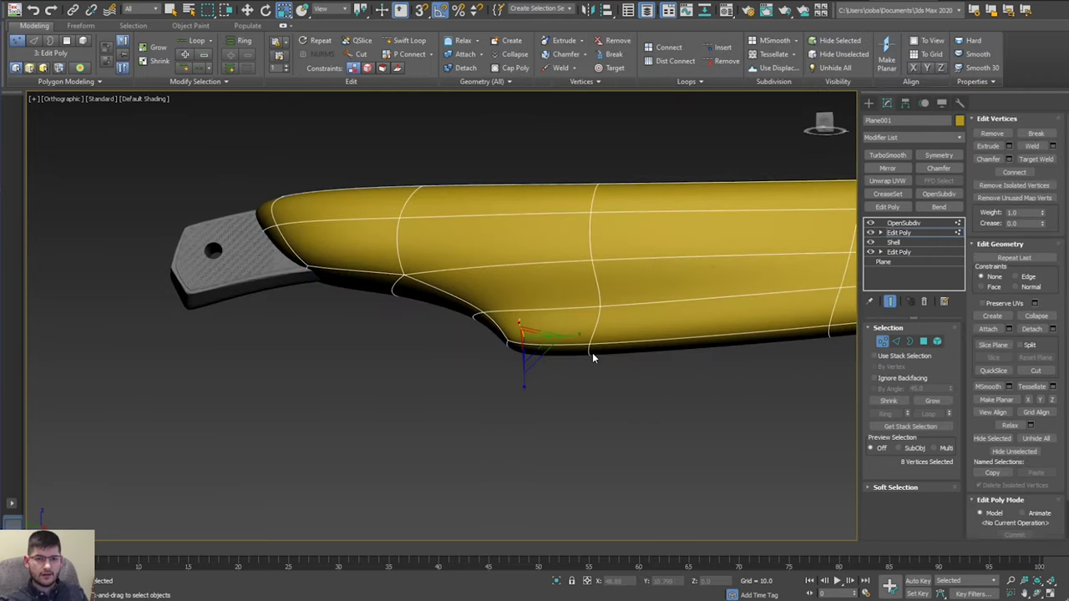
Lower the eight selected vertices below the guard slightly and make the sheath see-through again.
{"action": "key", "text": "w"}
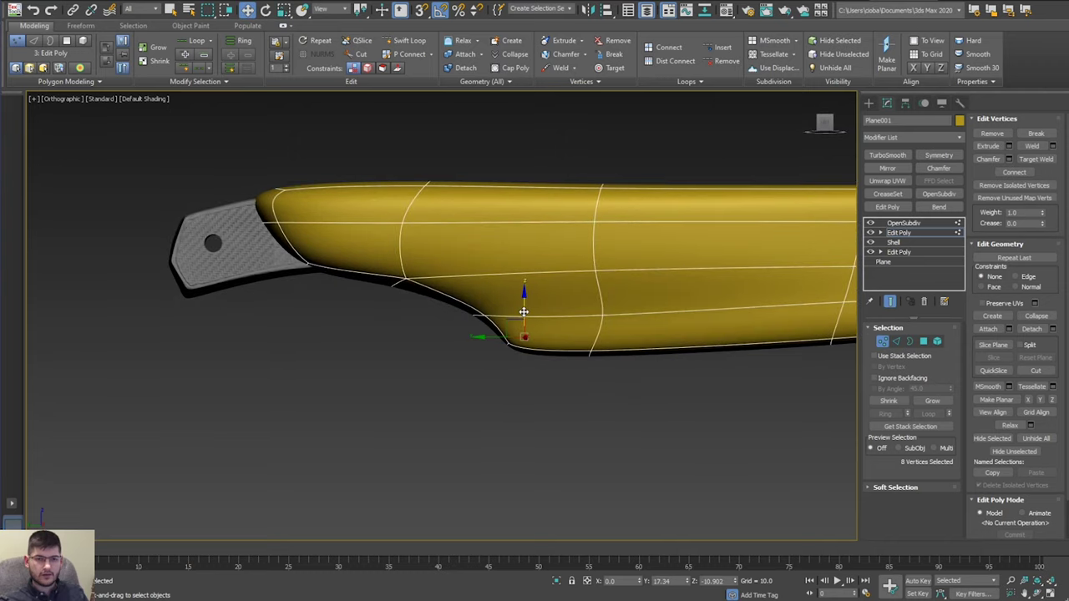
{"action": "left_click_drag", "start_coordinate": [524, 311], "coordinate": [525, 318]}
{"action": "scroll", "coordinate": [524, 329], "scroll_direction": "down", "scroll_amount": 3}
{"action": "mouse_move", "coordinate": [524, 329]}
{"action": "middle_mouse_down", "text": "alt"}
{"action": "mouse_move", "coordinate": [485, 326]}
{"action": "mouse_move", "coordinate": [551, 361]}
{"action": "mouse_move", "coordinate": [557, 326]}
{"action": "mouse_move", "coordinate": [506, 296]}
{"action": "middle_mouse_up", "text": "alt"}
{"action": "key", "text": "alt+x"}
{"action": "scroll", "coordinate": [591, 313], "scroll_direction": "up", "scroll_amount": 4}
{"action": "middle_click_drag", "start_coordinate": [672, 297], "coordinate": [608, 290]}
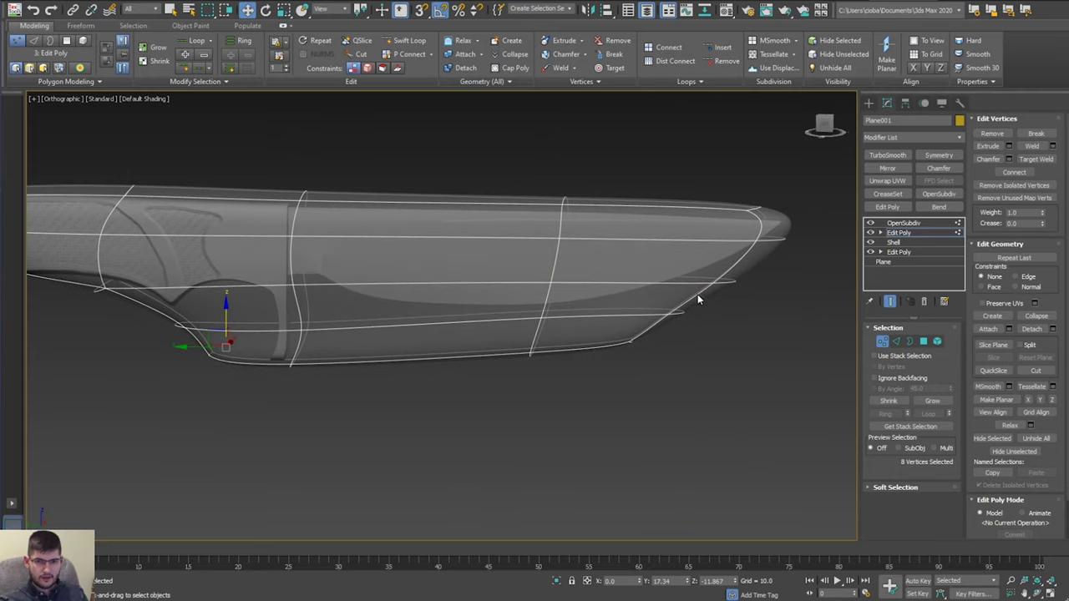
Select the 20 vertices of the sheath's tip section and scale them narrower across the thickness.
{"action": "left_click", "coordinate": [892, 302]}
{"action": "scroll", "coordinate": [737, 265], "scroll_direction": "down", "scroll_amount": 3}
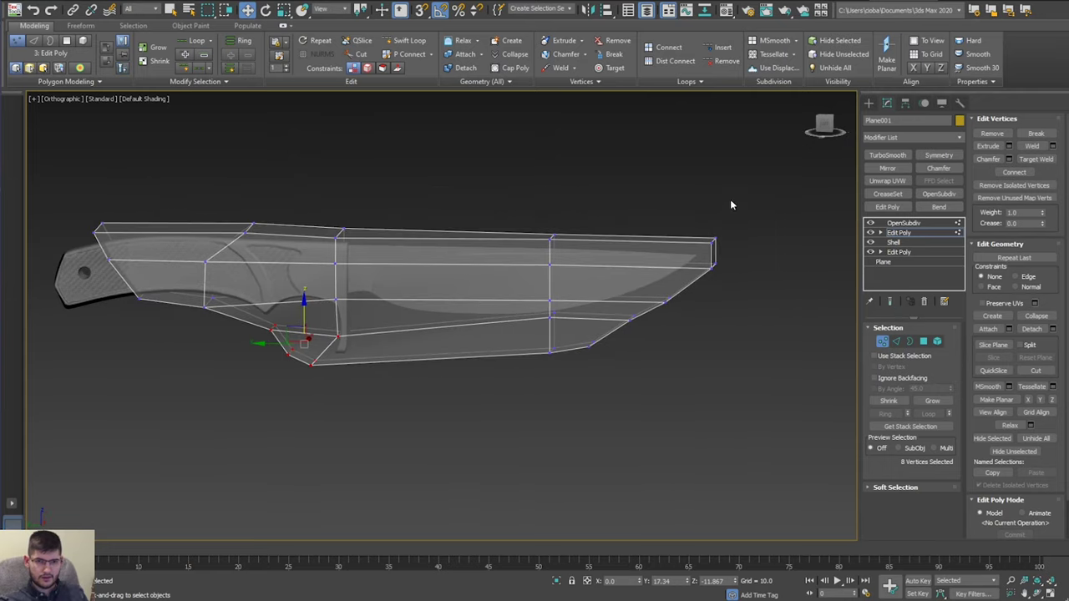
{"action": "left_click_drag", "start_coordinate": [516, 415], "coordinate": [511, 400]}
{"action": "middle_click_drag", "start_coordinate": [503, 362], "coordinate": [630, 299], "text": "alt"}
{"action": "middle_click_drag", "start_coordinate": [563, 301], "coordinate": [465, 280], "text": "alt"}
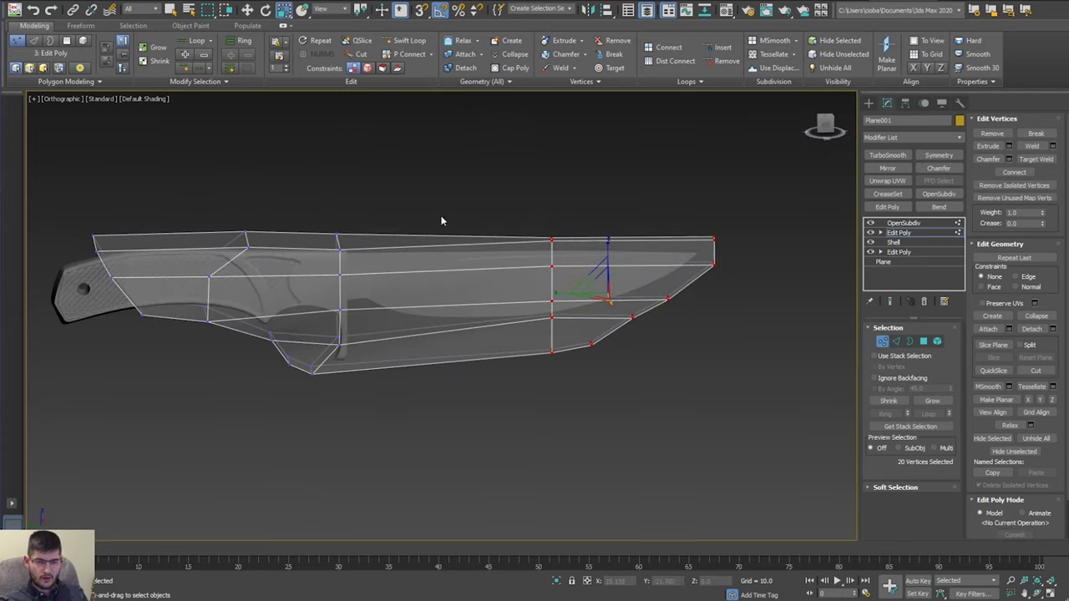
Insert an edge loop around the sheath just ahead of the guard with Swift Loop and scale its ten vertices narrower.
{"action": "left_click", "coordinate": [405, 40]}
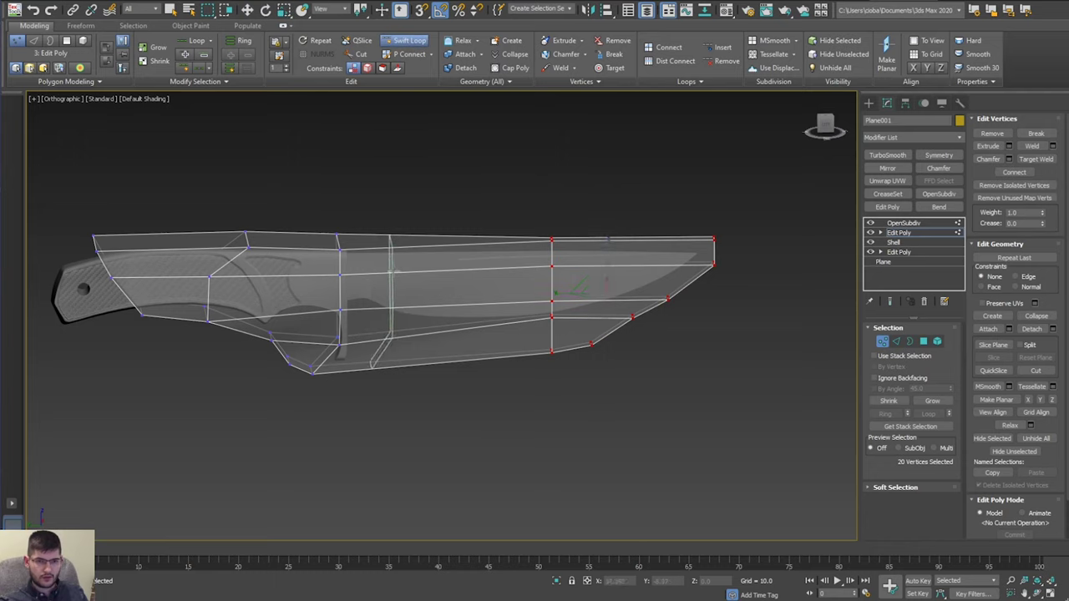
{"action": "left_click", "coordinate": [429, 301]}
{"action": "right_click", "coordinate": [434, 317]}
{"action": "middle_click_drag", "start_coordinate": [439, 338], "coordinate": [377, 303], "text": "alt"}
{"action": "key", "text": "1"}
{"action": "key", "text": "r"}
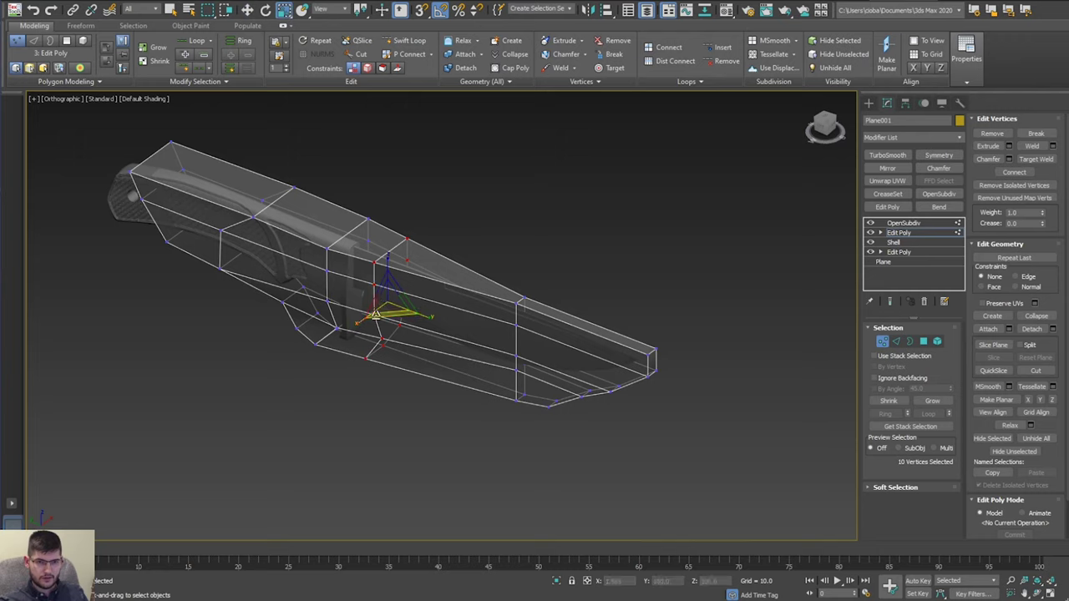
{"action": "left_click_drag", "start_coordinate": [374, 314], "coordinate": [440, 287]}
{"action": "middle_click_drag", "start_coordinate": [440, 288], "coordinate": [409, 377], "text": "alt"}
{"action": "scroll", "coordinate": [382, 295], "scroll_direction": "up", "scroll_amount": 4}
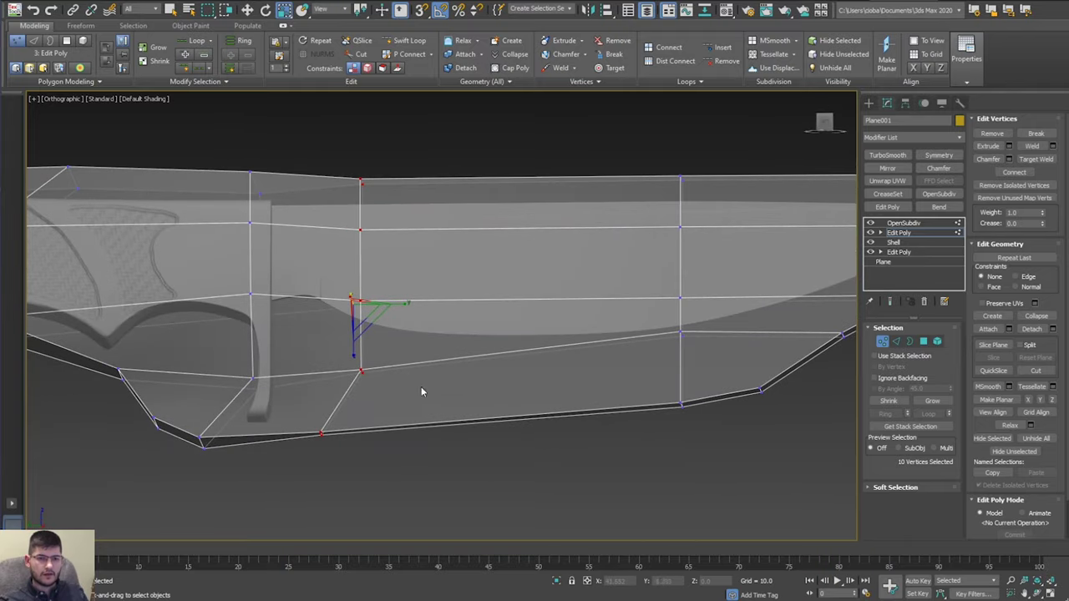
Move the new loop's four lower vertices up and toward the tip, rotating them so their edge stands nearly upright.
{"action": "left_click_drag", "start_coordinate": [310, 474], "coordinate": [311, 471]}
{"action": "key", "text": "w"}
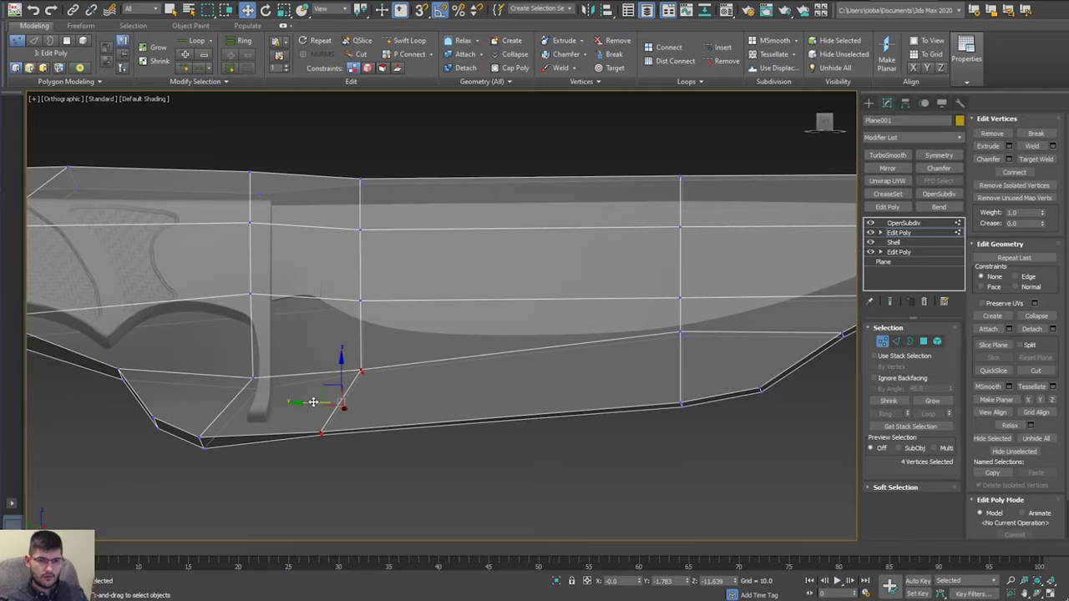
{"action": "left_click_drag", "start_coordinate": [313, 401], "coordinate": [425, 347]}
{"action": "key", "text": "e"}
{"action": "key", "text": "w"}
Move the new loop's middle vertex pair slightly up and toward the tip so the loop bends gradually to its lower vertices.
{"action": "left_click_drag", "start_coordinate": [324, 318], "coordinate": [324, 318]}
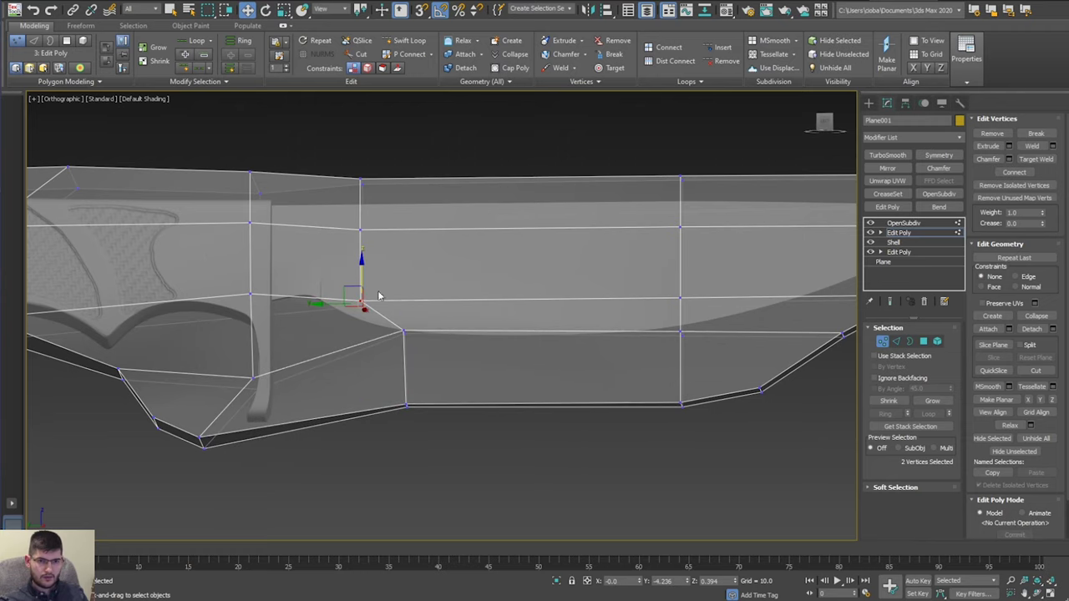
{"action": "middle_click_drag", "start_coordinate": [421, 290], "coordinate": [433, 302], "text": "alt"}
{"action": "left_click_drag", "start_coordinate": [309, 336], "coordinate": [310, 335]}
{"action": "left_click", "coordinate": [440, 272]}
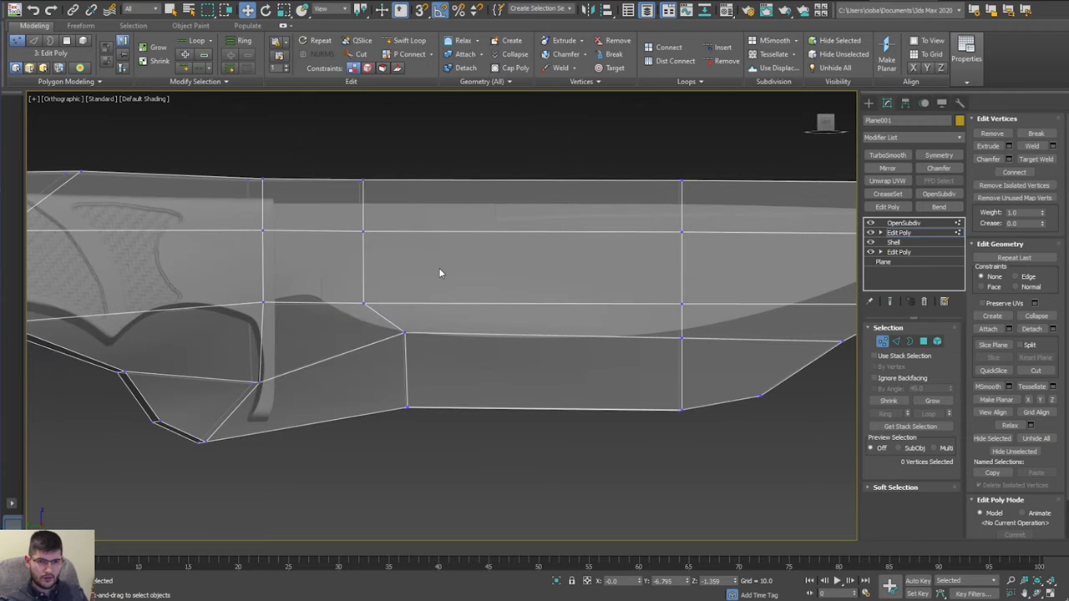
{"action": "left_click_drag", "start_coordinate": [457, 269], "coordinate": [409, 274]}
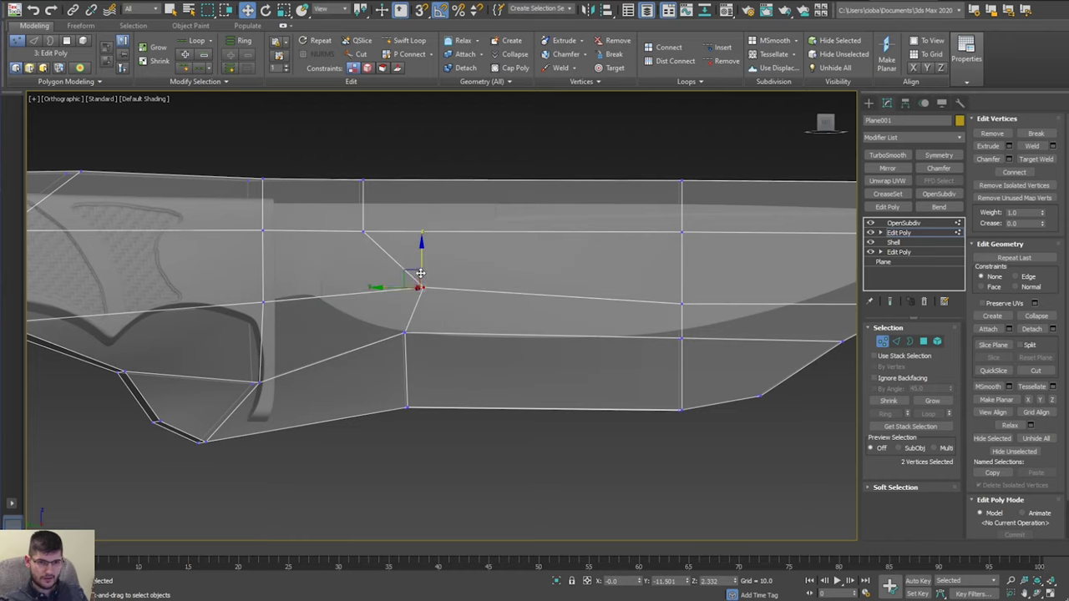
{"action": "left_click_drag", "start_coordinate": [410, 271], "coordinate": [378, 270]}
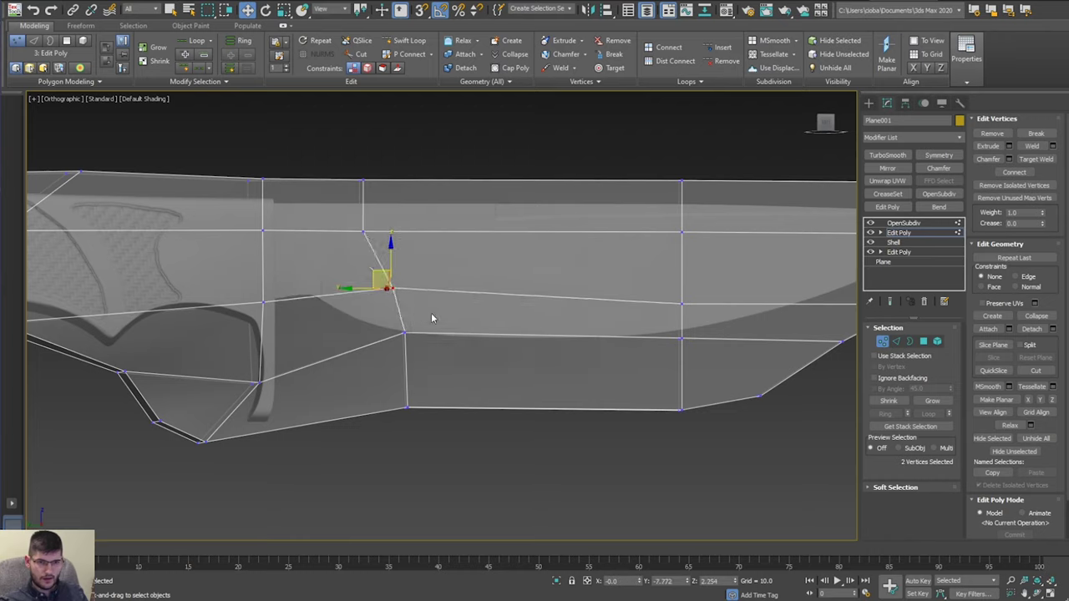
Select the new loop's six lower vertices, scale them closer together vertically and move them down toward the sheath's lower edge.
{"action": "left_click_drag", "start_coordinate": [338, 415], "coordinate": [463, 295]}
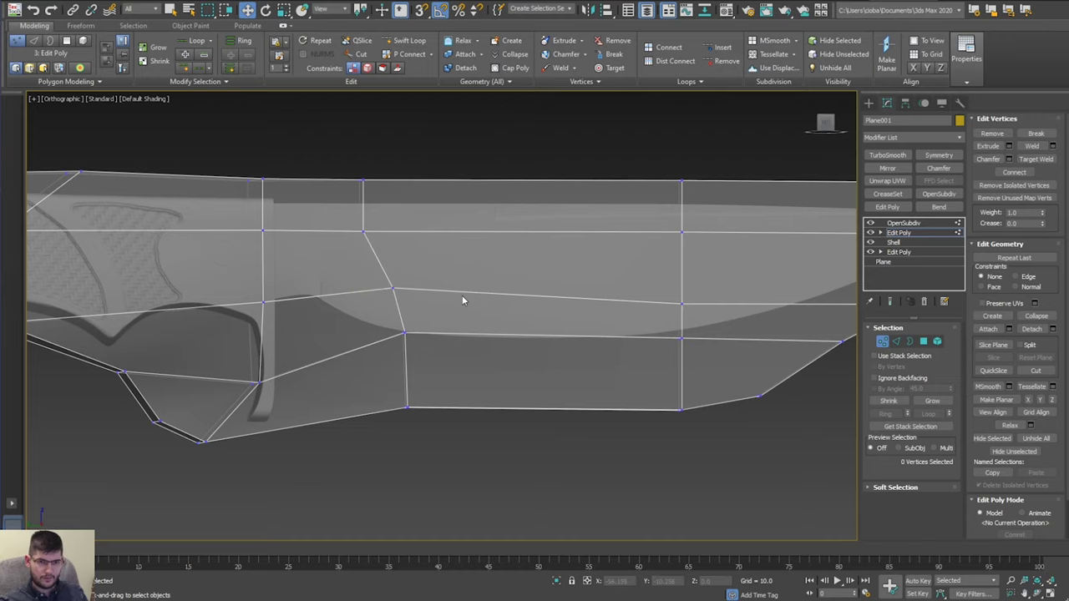
{"action": "left_click_drag", "start_coordinate": [369, 433], "coordinate": [368, 433]}
{"action": "key", "text": "r"}
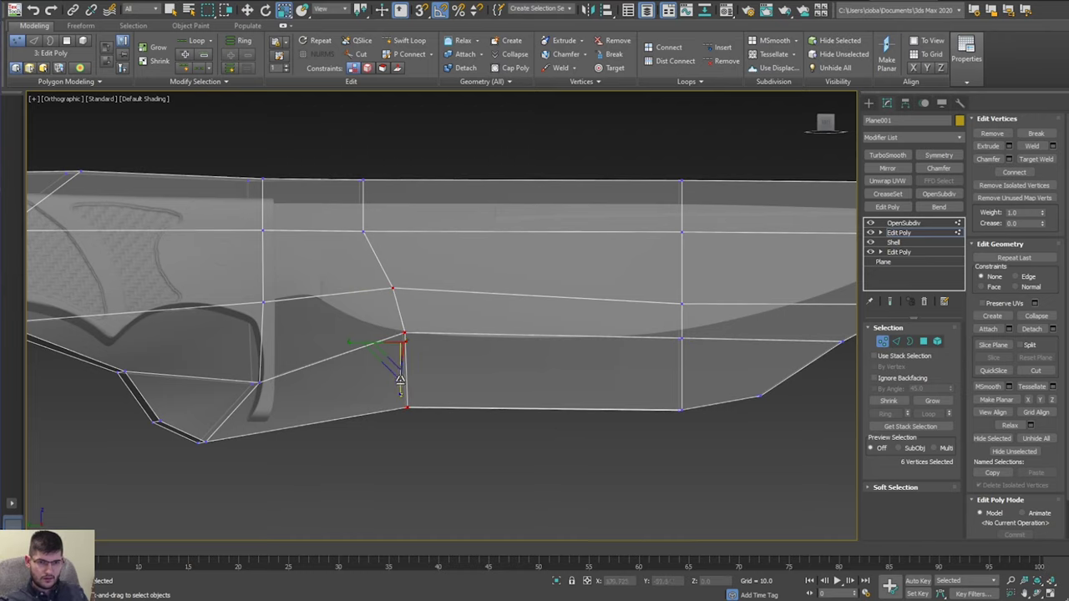
{"action": "left_click_drag", "start_coordinate": [401, 383], "coordinate": [411, 351]}
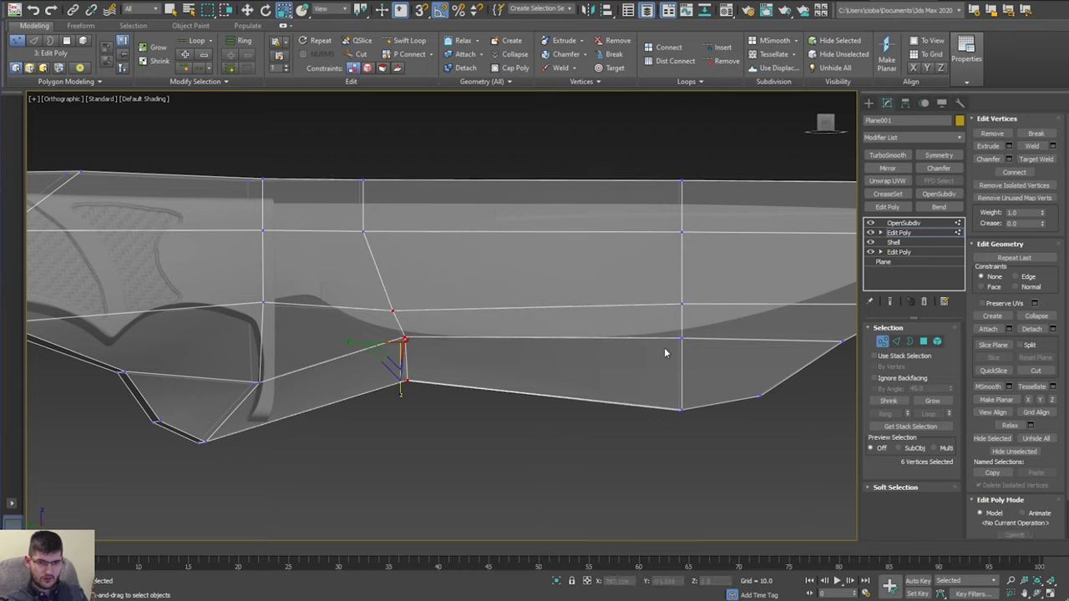
{"action": "key", "text": "w"}
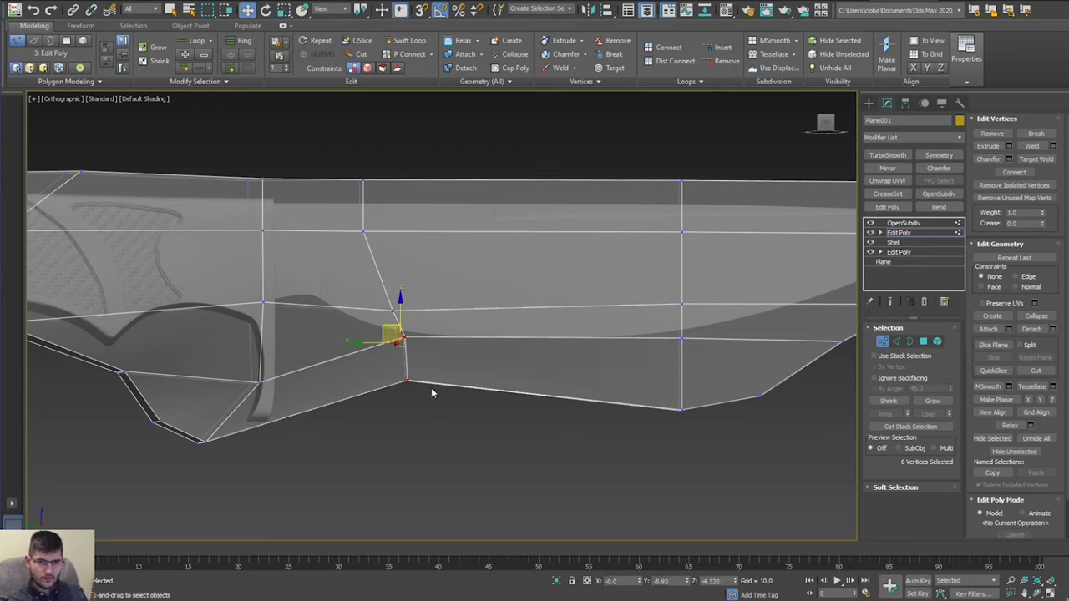
{"action": "left_click_drag", "start_coordinate": [401, 304], "coordinate": [402, 326]}
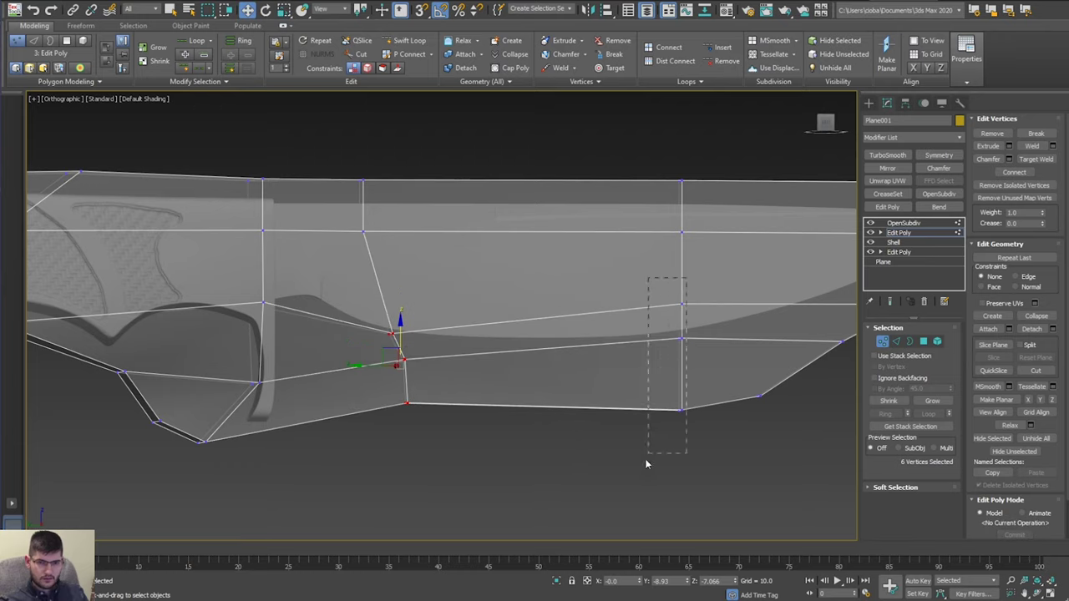
Raise the lower vertices of the mid-blade column and the bottom-edge vertex pair near the tip to smooth the lower outline.
{"action": "left_click_drag", "start_coordinate": [645, 464], "coordinate": [645, 464]}
{"action": "left_click_drag", "start_coordinate": [681, 326], "coordinate": [683, 302]}
{"action": "left_click_drag", "start_coordinate": [772, 372], "coordinate": [746, 411]}
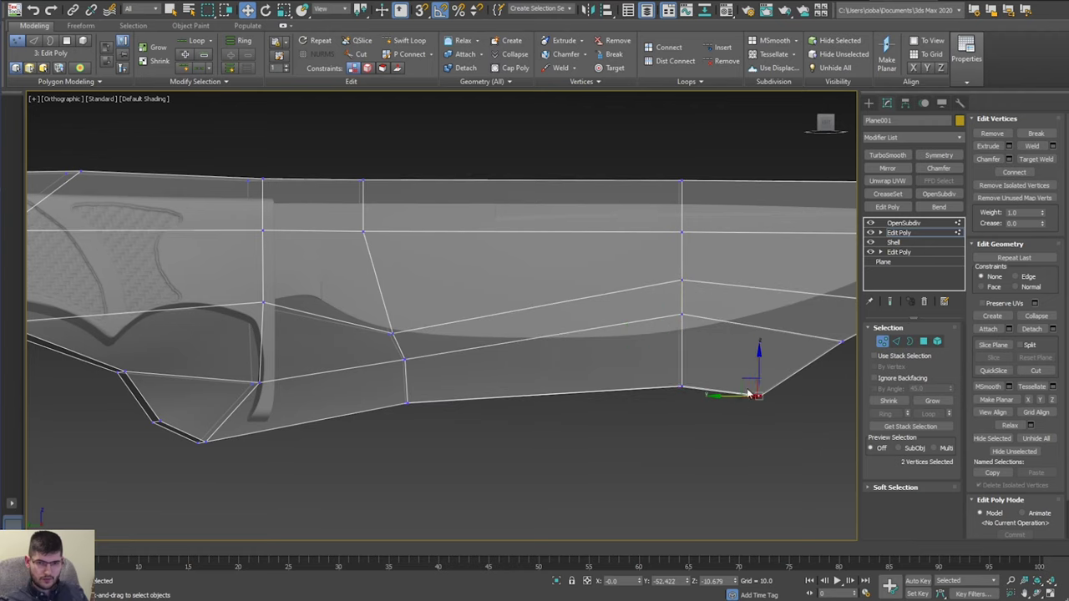
{"action": "left_click_drag", "start_coordinate": [760, 355], "coordinate": [757, 343]}
Move the middle vertex pair of the loop ahead of the guard up to even out the edge spacing.
{"action": "left_click", "coordinate": [452, 360]}
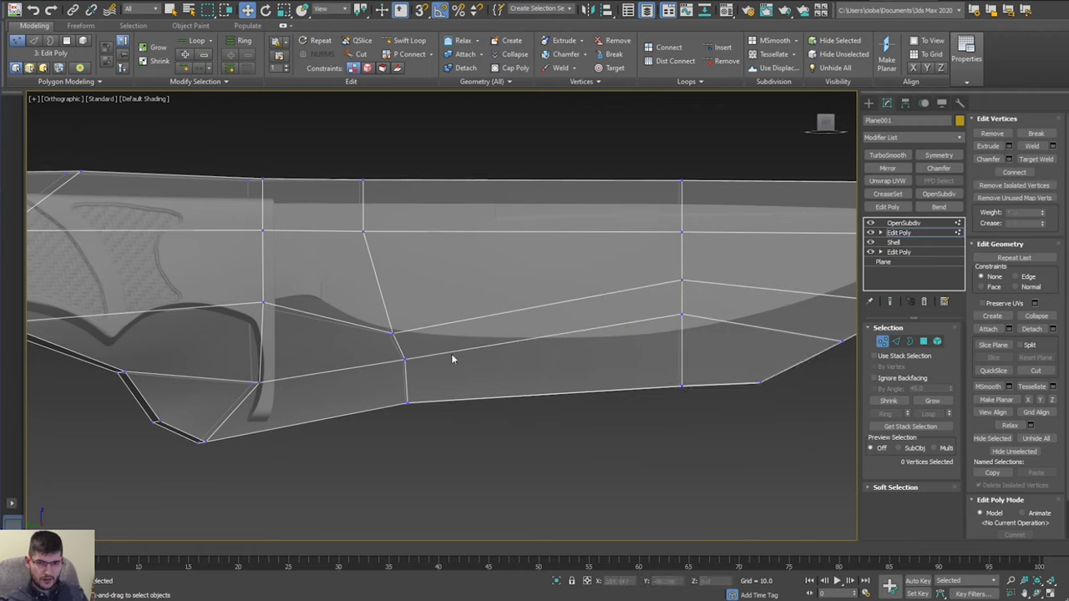
{"action": "left_click_drag", "start_coordinate": [380, 361], "coordinate": [379, 293]}
{"action": "scroll", "coordinate": [399, 321], "scroll_direction": "down", "scroll_amount": 2}
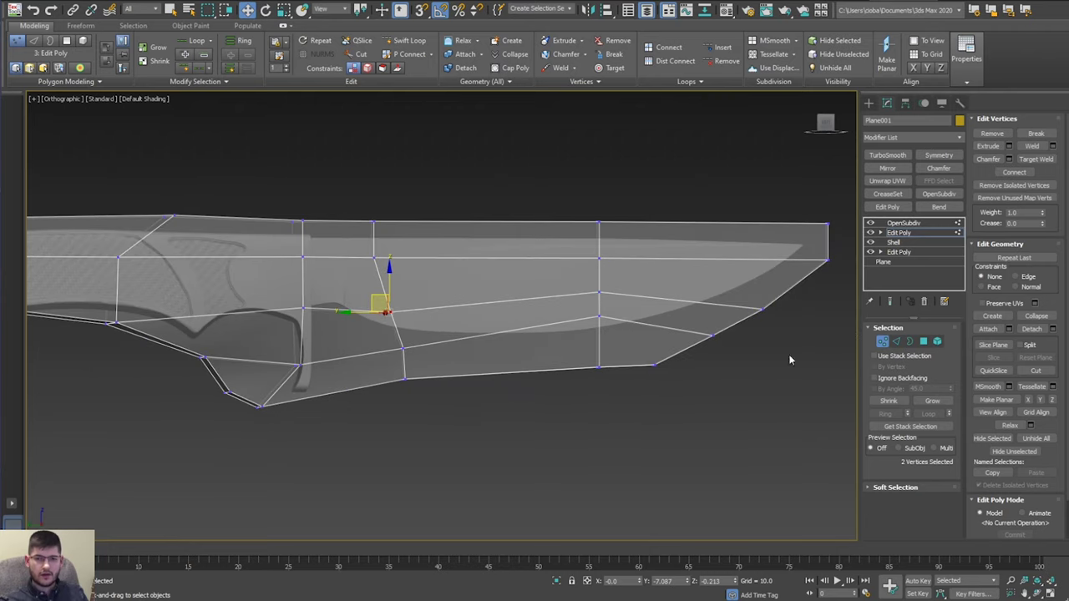
Show the subdivided result and examine the sheath's smoothed shape from the side, handle end and underside.
{"action": "key", "text": "1"}
{"action": "left_click", "coordinate": [890, 301]}
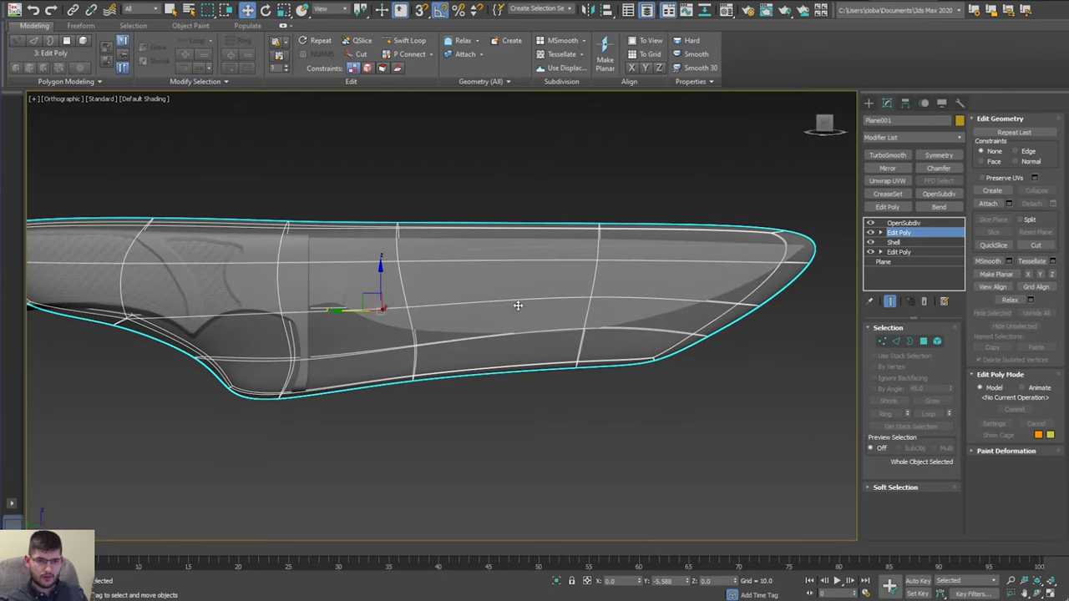
{"action": "mouse_move", "coordinate": [518, 306]}
{"action": "middle_mouse_down", "text": "alt"}
{"action": "mouse_move", "coordinate": [360, 305]}
{"action": "mouse_move", "coordinate": [272, 292]}
{"action": "mouse_move", "coordinate": [351, 314]}
{"action": "mouse_move", "coordinate": [353, 306]}
{"action": "mouse_move", "coordinate": [417, 412]}
{"action": "mouse_move", "coordinate": [468, 314]}
{"action": "middle_mouse_up", "text": "alt"}
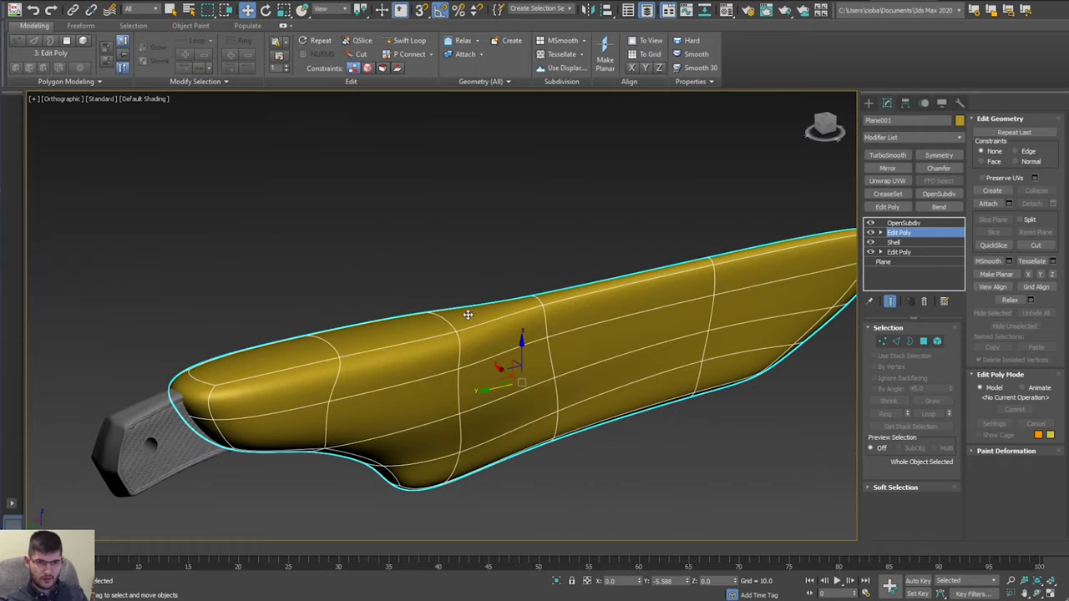
{"action": "middle_click_drag", "start_coordinate": [271, 358], "coordinate": [266, 336], "text": "alt"}
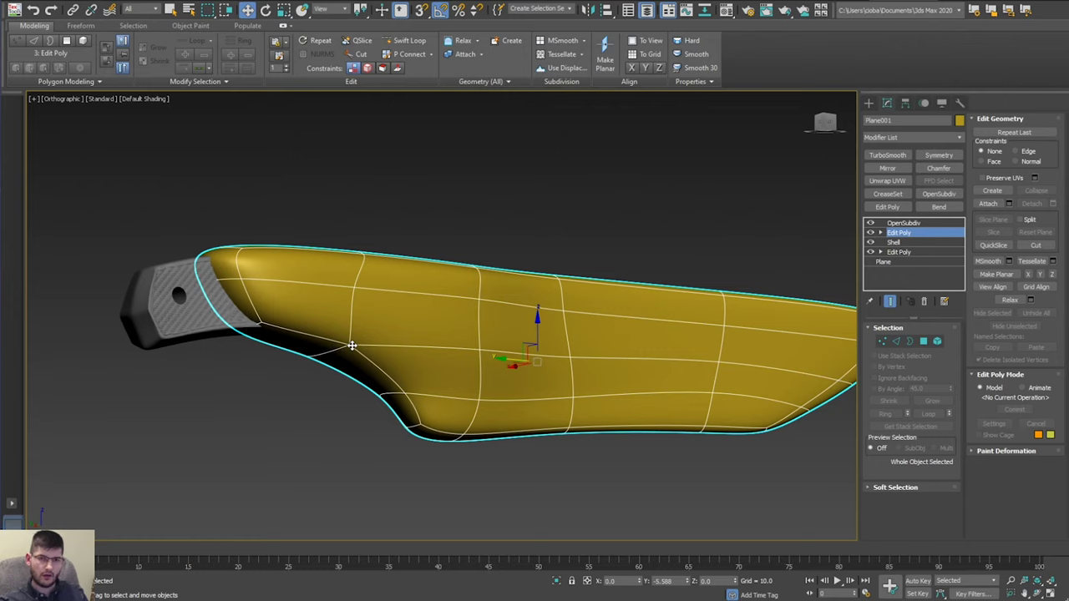
{"action": "middle_click_drag", "start_coordinate": [436, 324], "coordinate": [319, 367], "text": "alt"}
{"action": "middle_click_drag", "start_coordinate": [410, 403], "coordinate": [374, 414]}
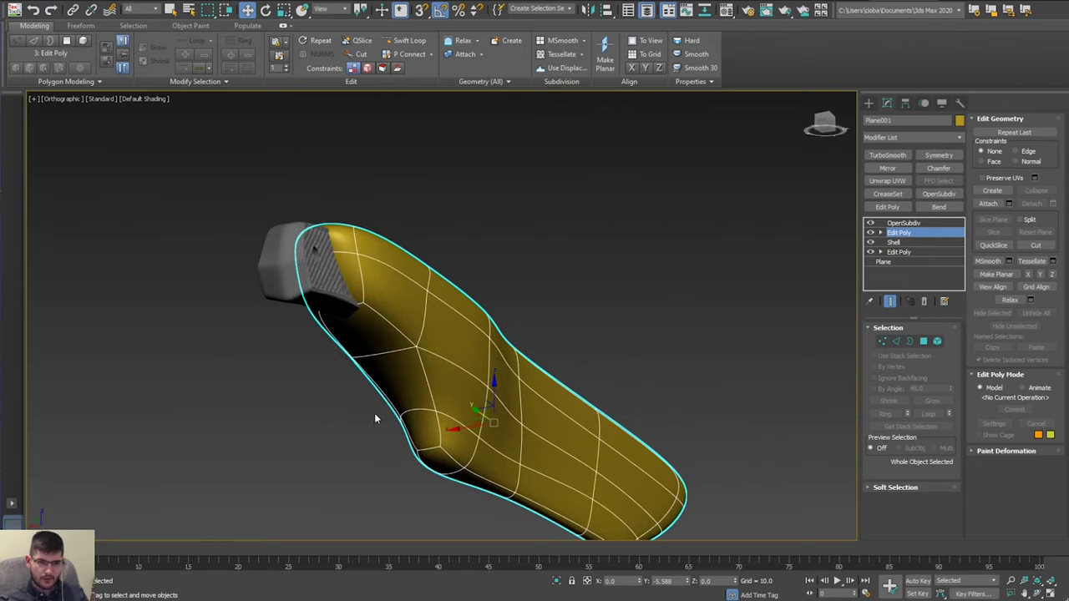
{"action": "scroll", "coordinate": [374, 409], "scroll_direction": "up", "scroll_amount": 2}
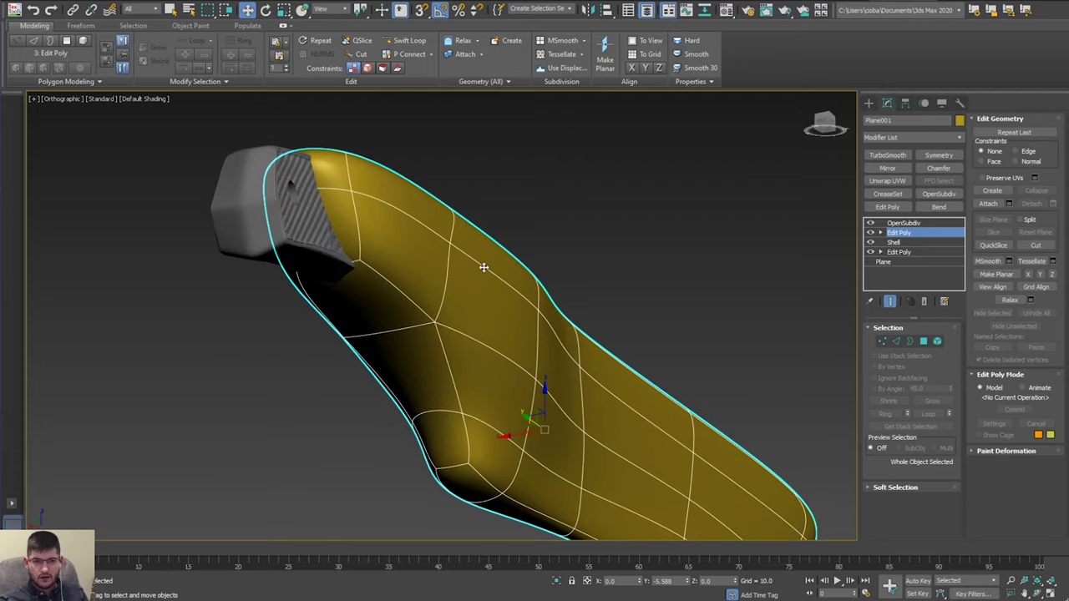
Delete the five polygons closing the handle end and handle underside, keeping the lowest one, to open the sheath's mouth.
{"action": "left_click", "coordinate": [890, 302]}
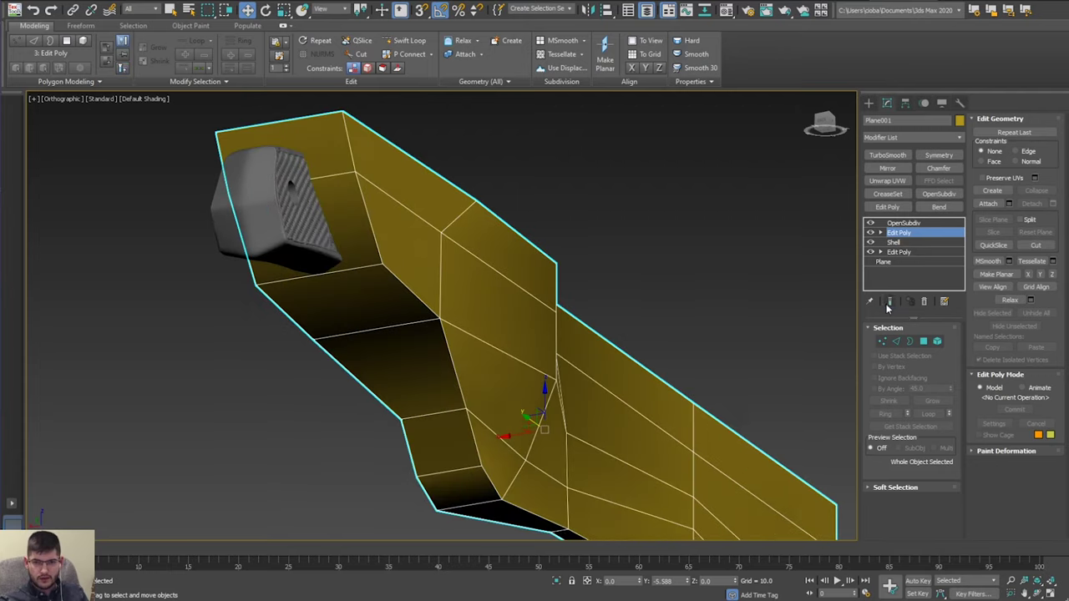
{"action": "scroll", "coordinate": [389, 278], "scroll_direction": "down", "scroll_amount": 3}
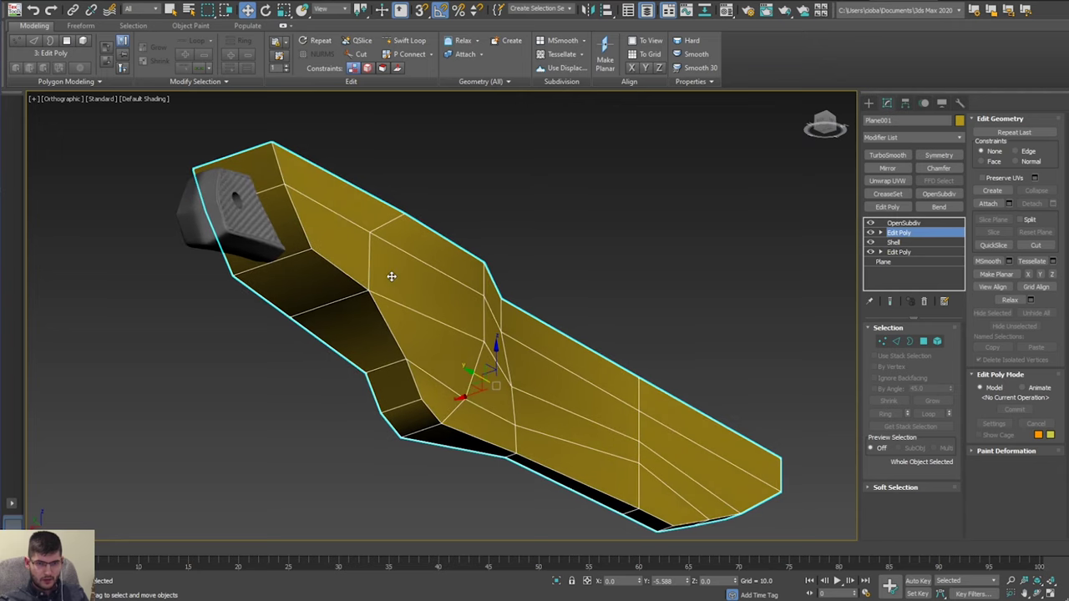
{"action": "key", "text": "4"}
{"action": "left_click", "coordinate": [256, 190]}
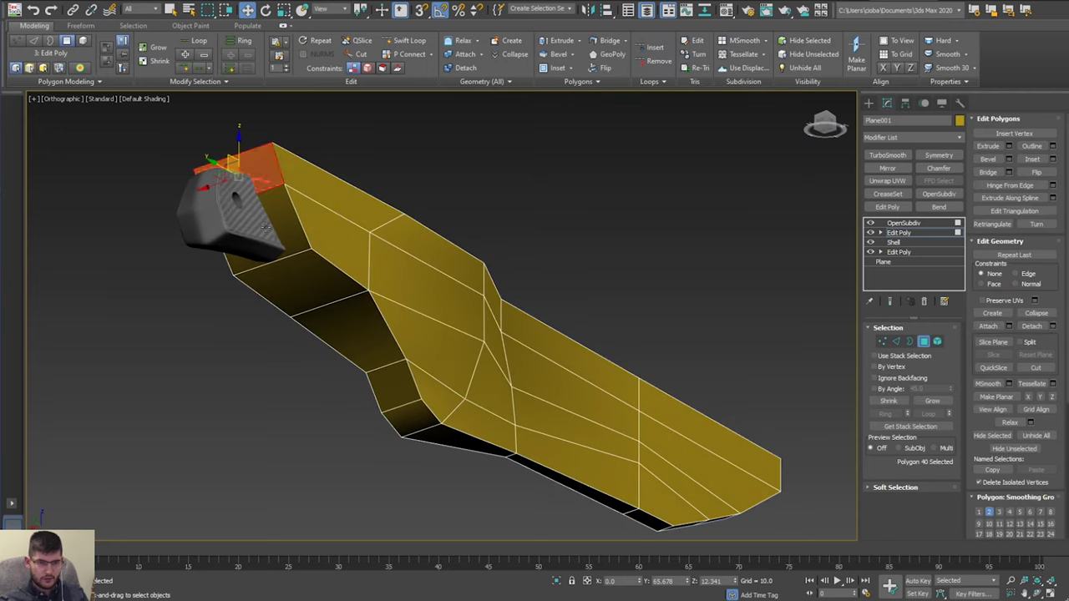
{"action": "left_click", "coordinate": [266, 226], "text": "ctrl"}
{"action": "left_click", "coordinate": [299, 285], "text": "ctrl"}
{"action": "left_click", "coordinate": [340, 326], "text": "ctrl"}
{"action": "left_click", "coordinate": [394, 392], "text": "ctrl"}
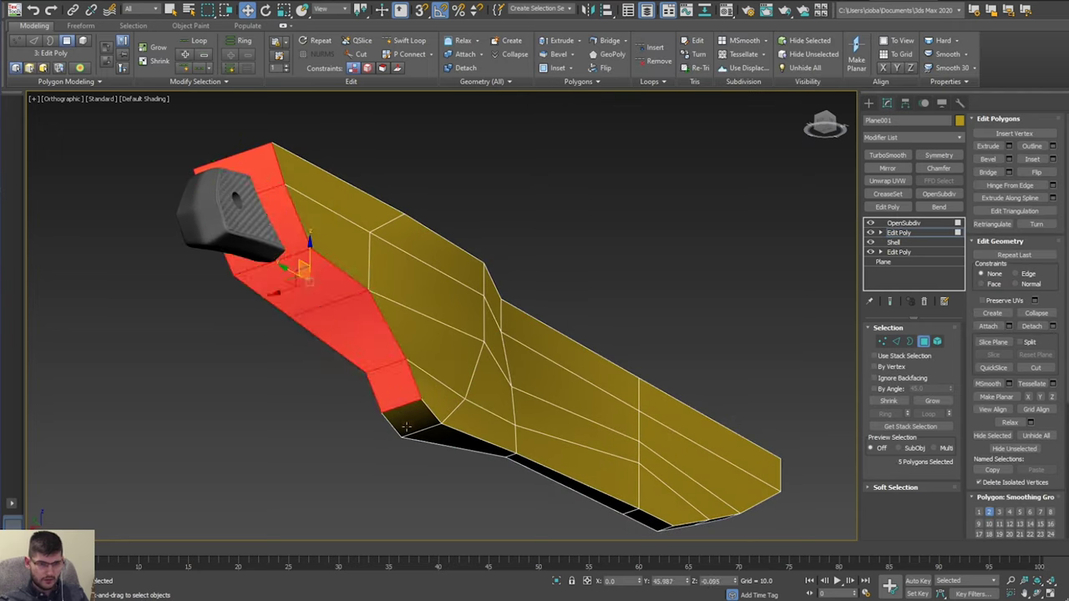
{"action": "left_click", "coordinate": [404, 422], "text": "ctrl"}
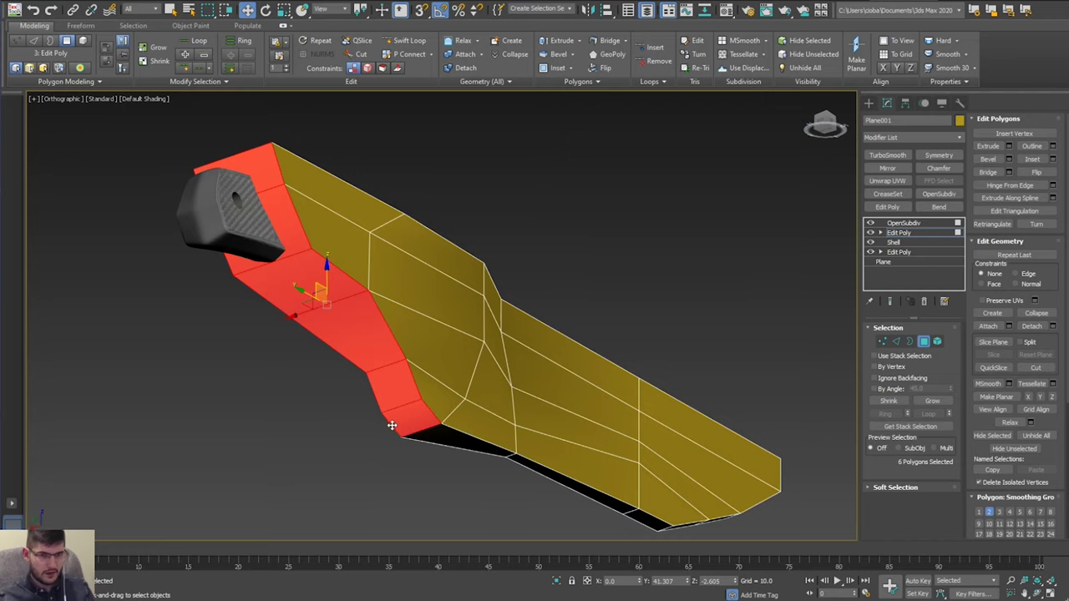
{"action": "middle_click_drag", "start_coordinate": [391, 425], "coordinate": [353, 429], "text": "alt"}
{"action": "key", "text": "ctrl+z"}
{"action": "middle_click_drag", "start_coordinate": [437, 311], "coordinate": [489, 284], "text": "alt"}
{"action": "key", "text": "Delete"}
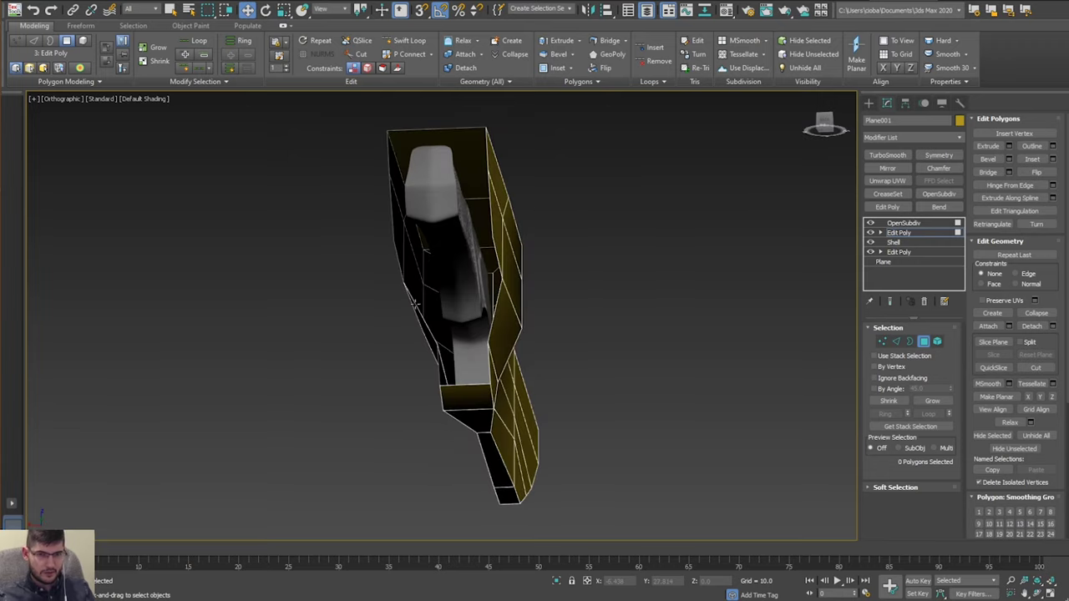
Examine the opened sheath with OpenSubdiv smoothing from several angles, with and without edges shown.
{"action": "middle_click_drag", "start_coordinate": [501, 273], "coordinate": [423, 350]}
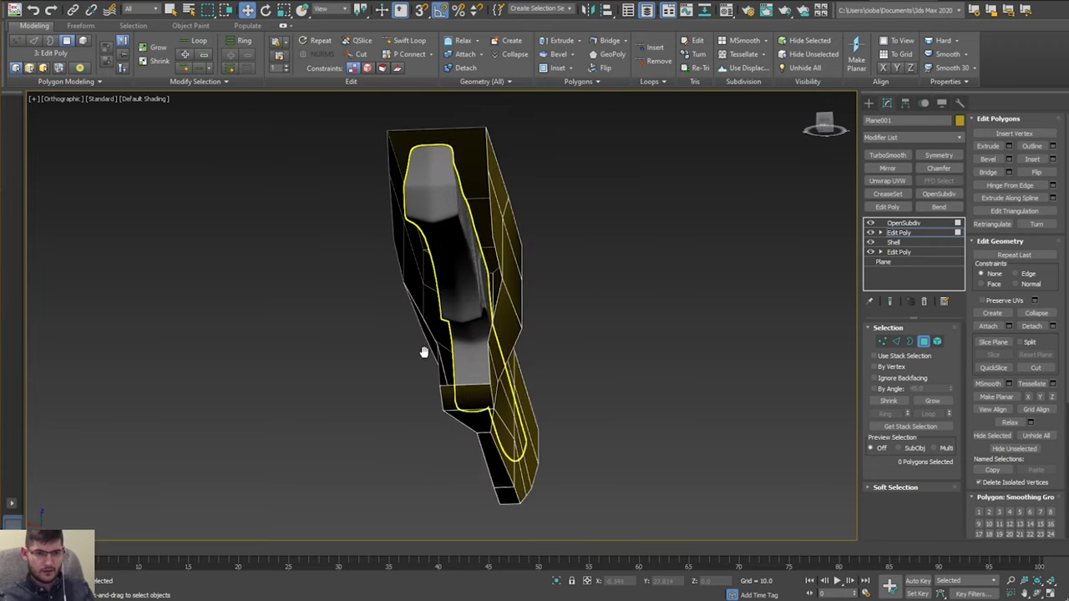
{"action": "left_click", "coordinate": [883, 223]}
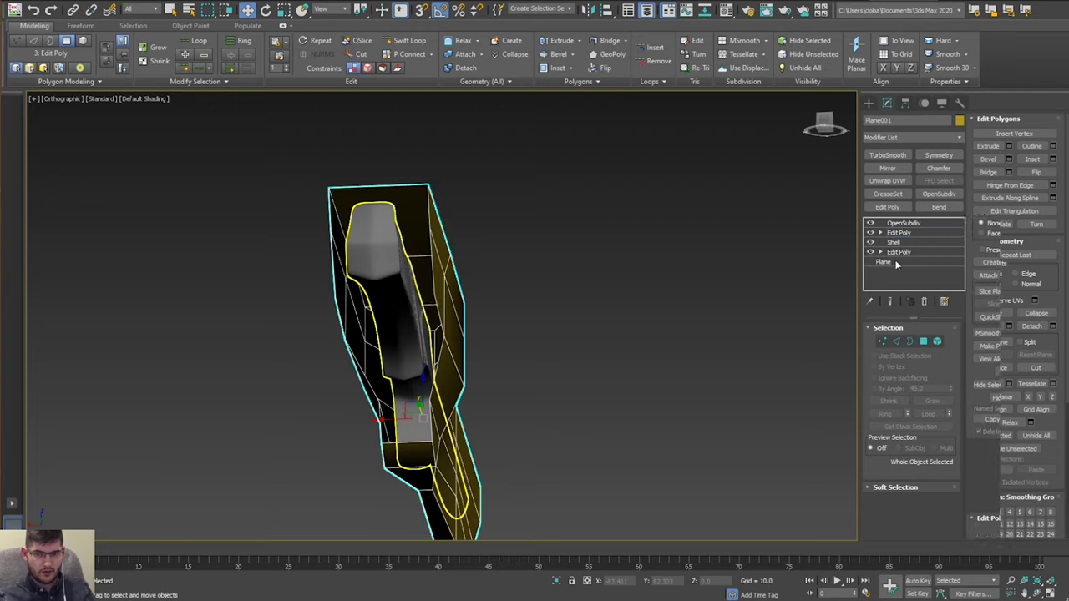
{"action": "middle_click_drag", "start_coordinate": [570, 293], "coordinate": [526, 292], "text": "alt"}
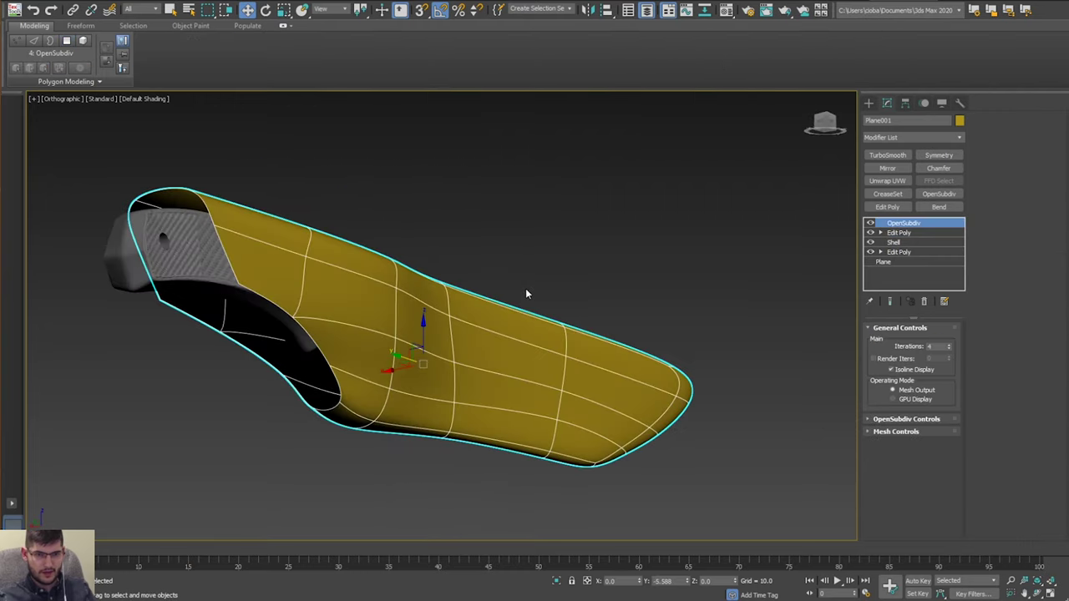
{"action": "key", "text": "F4"}
{"action": "key", "text": "F4"}
{"action": "middle_click_drag", "start_coordinate": [377, 293], "coordinate": [415, 293], "text": "alt"}
{"action": "middle_click_drag", "start_coordinate": [299, 238], "coordinate": [470, 266], "text": "alt"}
Clone the sheath as one independent copy uniformly scaled down to about 92%, nested inside the original.
{"action": "left_click", "coordinate": [919, 233]}
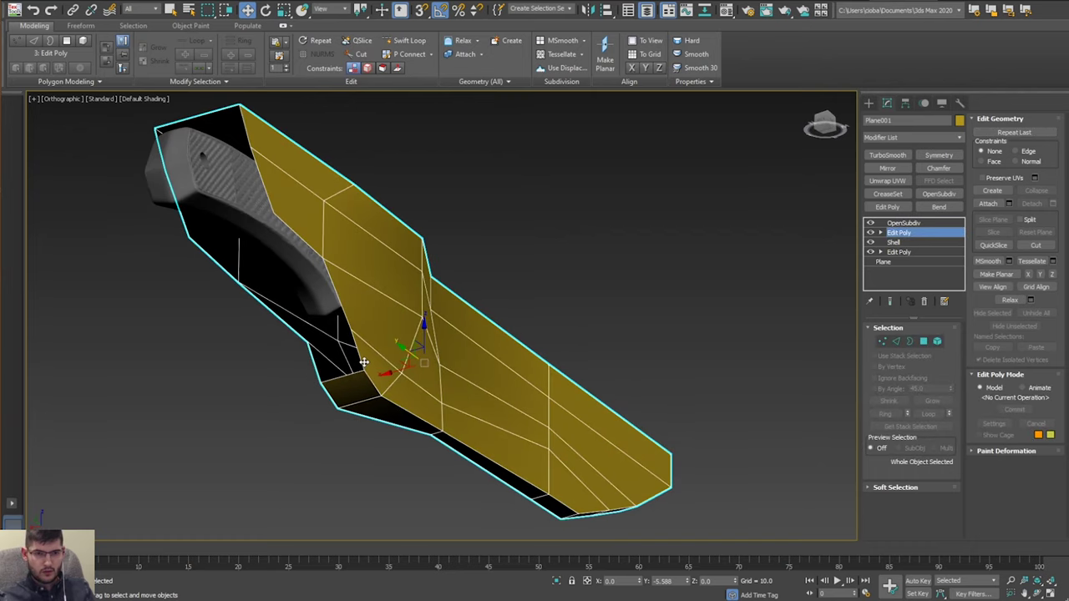
{"action": "middle_click_drag", "start_coordinate": [364, 362], "coordinate": [400, 322], "text": "alt"}
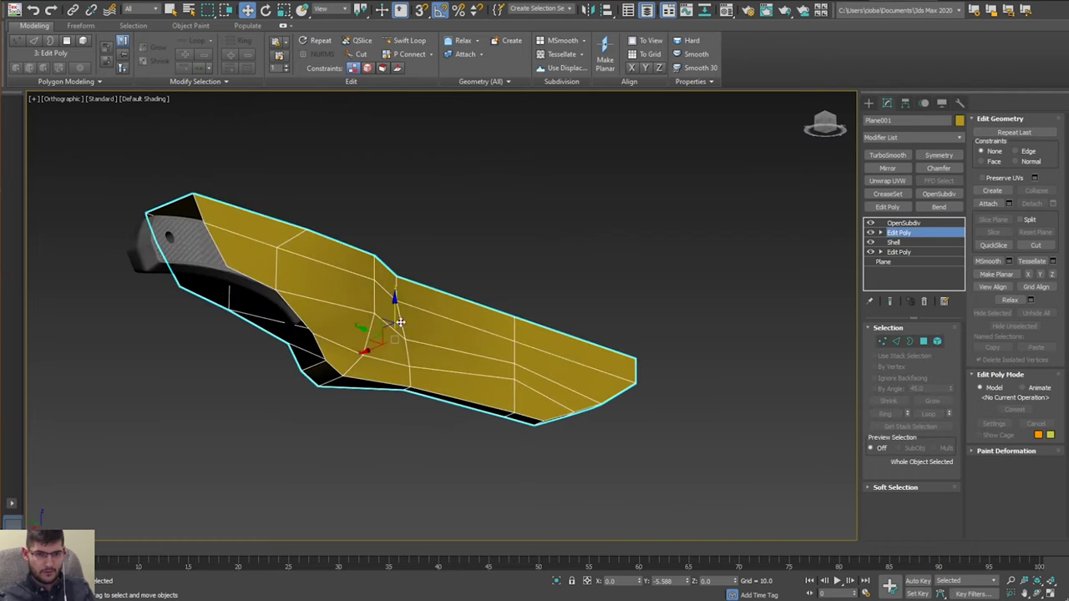
{"action": "key", "text": "r"}
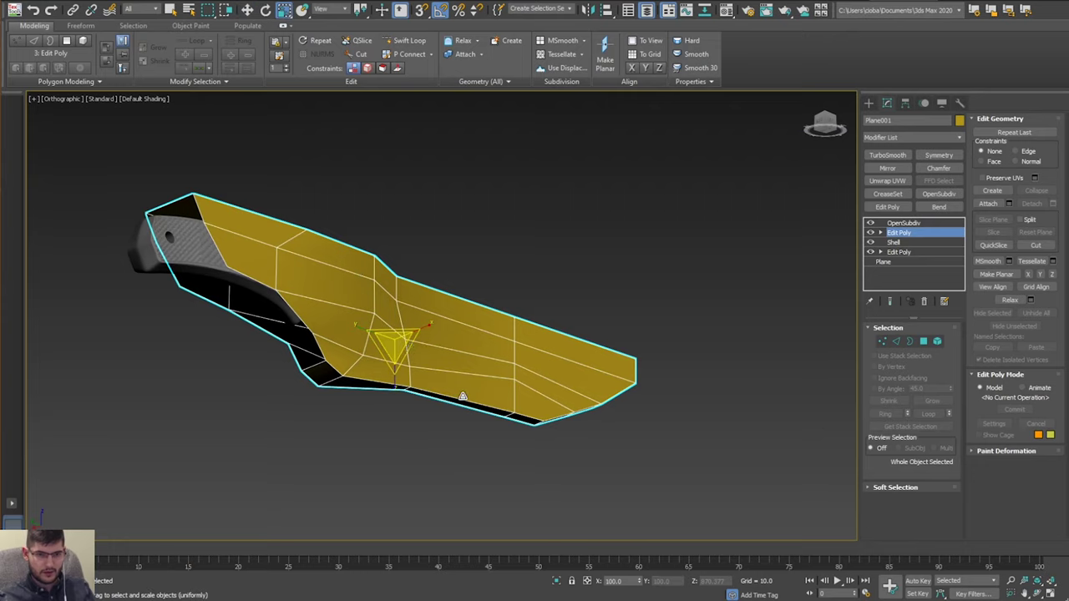
{"action": "middle_click_drag", "start_coordinate": [343, 243], "coordinate": [371, 242]}
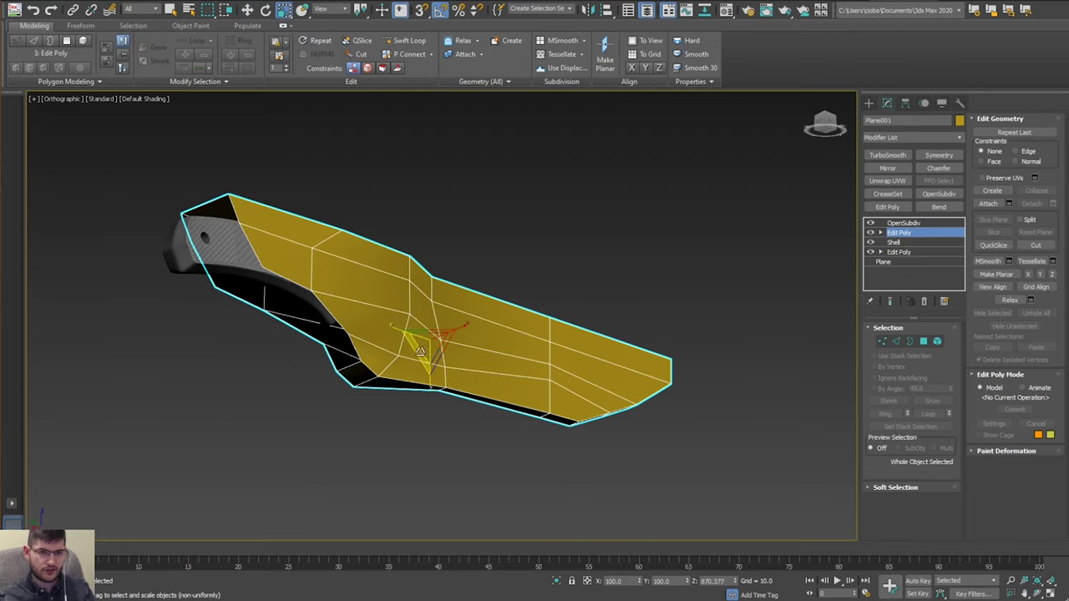
{"action": "left_click_drag", "start_coordinate": [434, 342], "coordinate": [390, 338], "text": "shift"}
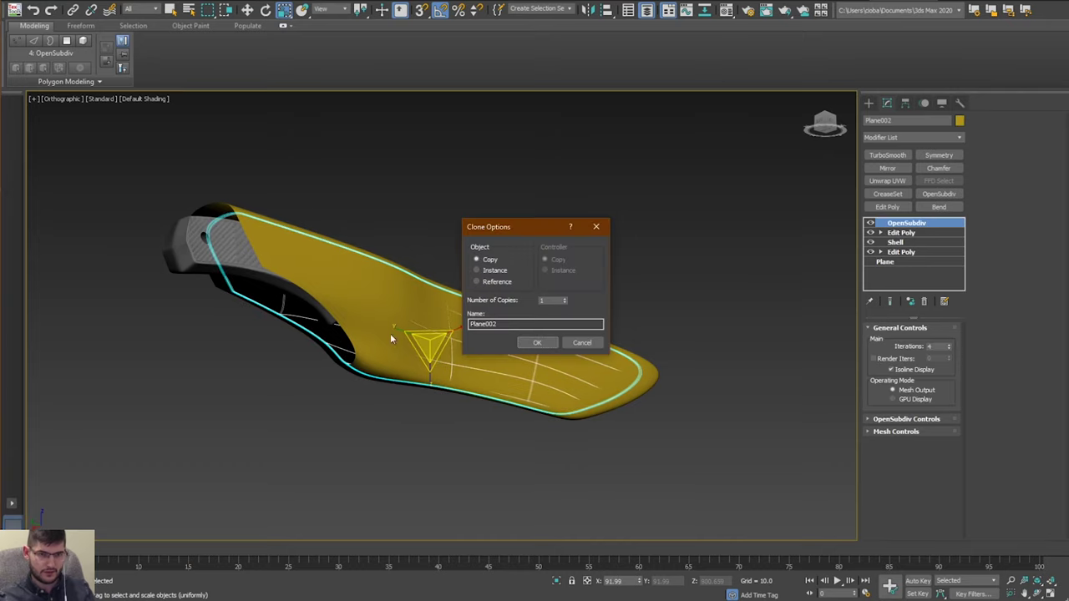
{"action": "left_click", "coordinate": [537, 342]}
Turn off OpenSubdiv on both the outer sheath and its inner copy to compare their base meshes.
{"action": "mouse_move", "coordinate": [514, 343]}
{"action": "middle_mouse_down", "text": "alt"}
{"action": "mouse_move", "coordinate": [343, 298]}
{"action": "mouse_move", "coordinate": [395, 294]}
{"action": "mouse_move", "coordinate": [305, 317]}
{"action": "mouse_move", "coordinate": [370, 284]}
{"action": "middle_mouse_up", "text": "alt"}
{"action": "scroll", "coordinate": [305, 318], "scroll_direction": "up", "scroll_amount": 2}
{"action": "scroll", "coordinate": [348, 288], "scroll_direction": "down", "scroll_amount": 2}
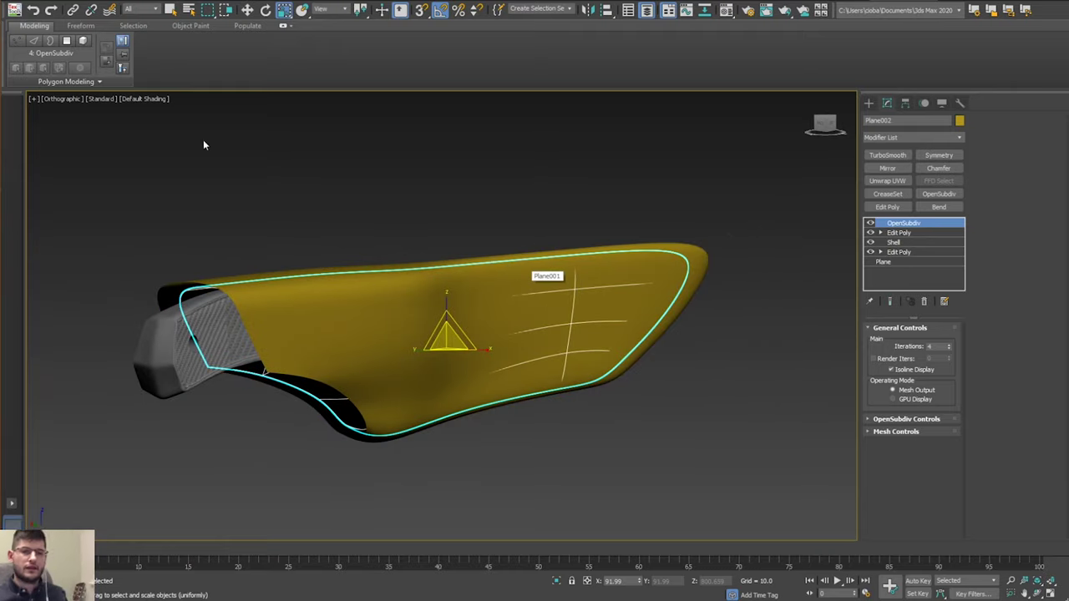
{"action": "middle_click_drag", "start_coordinate": [341, 332], "coordinate": [411, 242], "text": "alt"}
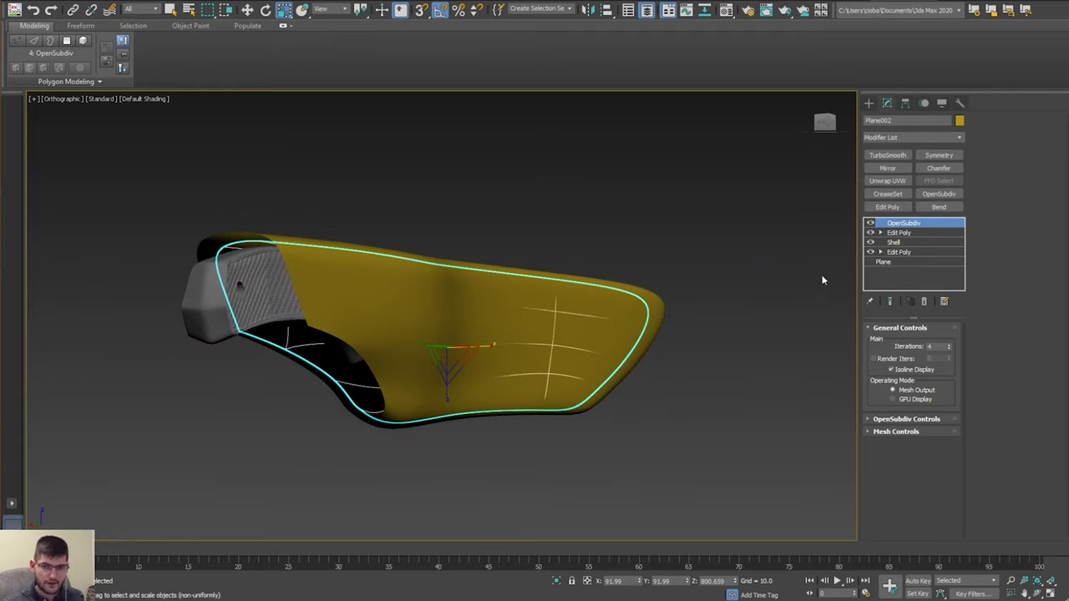
{"action": "left_click", "coordinate": [870, 224]}
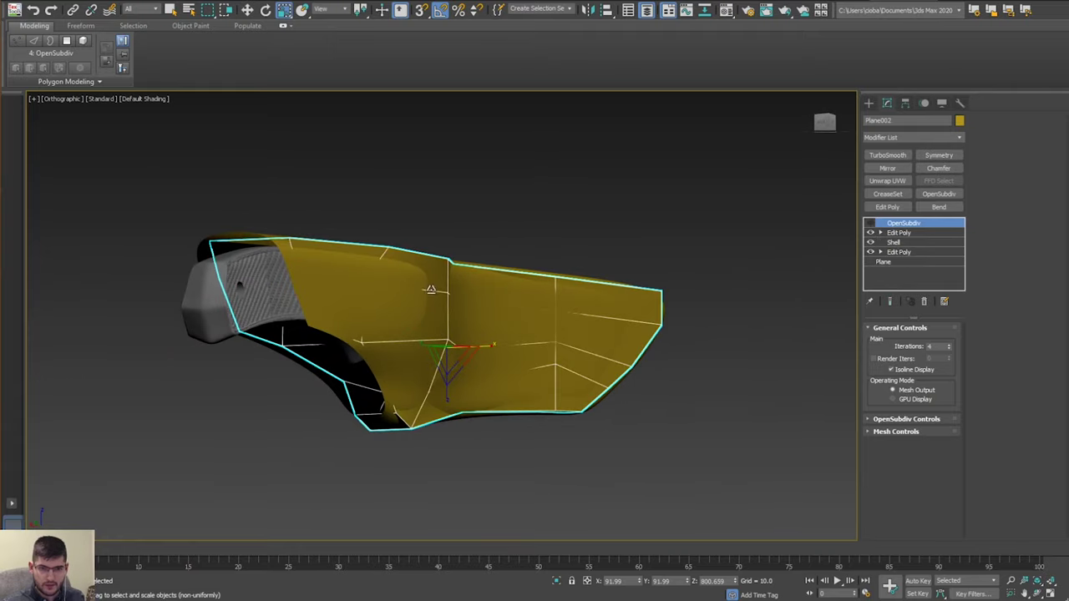
{"action": "left_click", "coordinate": [870, 223]}
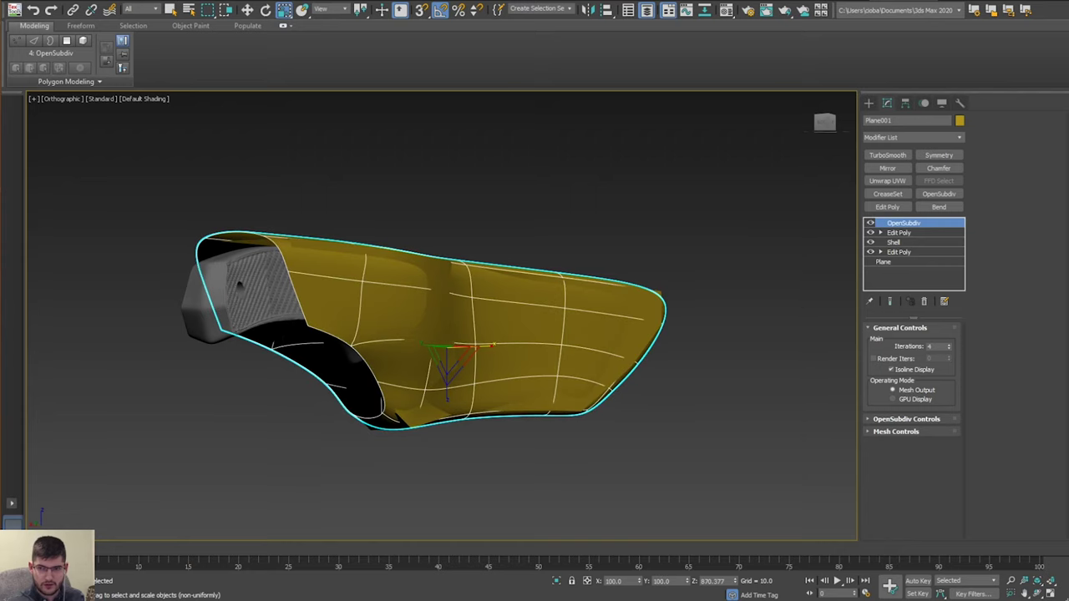
{"action": "left_click_drag", "start_coordinate": [1068, 239], "coordinate": [687, 238]}
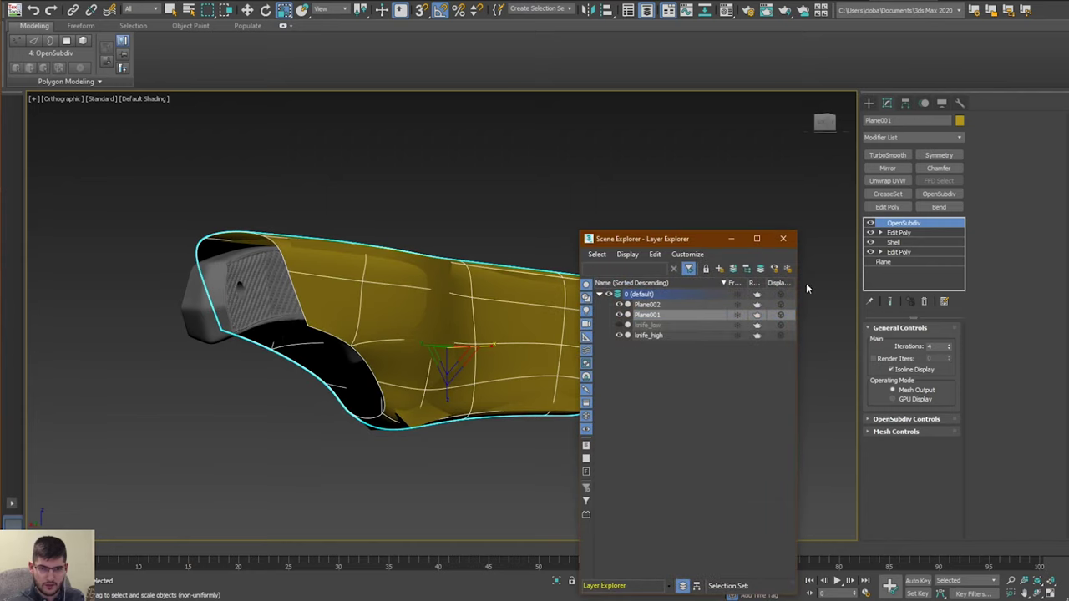
{"action": "left_click", "coordinate": [869, 223]}
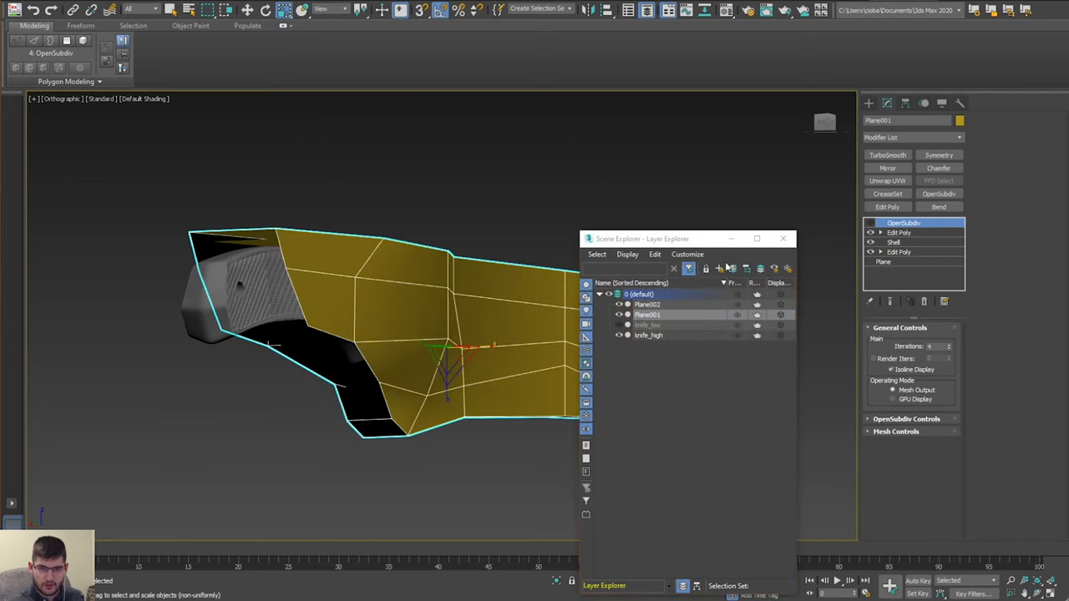
{"action": "left_click_drag", "start_coordinate": [701, 240], "coordinate": [1068, 241]}
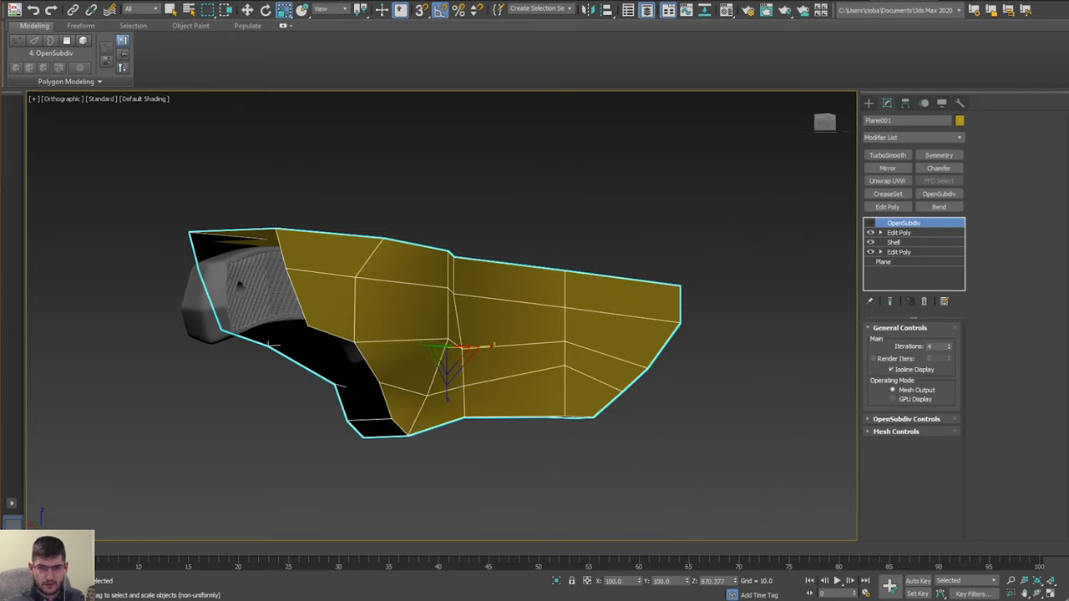
{"action": "middle_click_drag", "start_coordinate": [367, 242], "coordinate": [422, 342], "text": "alt"}
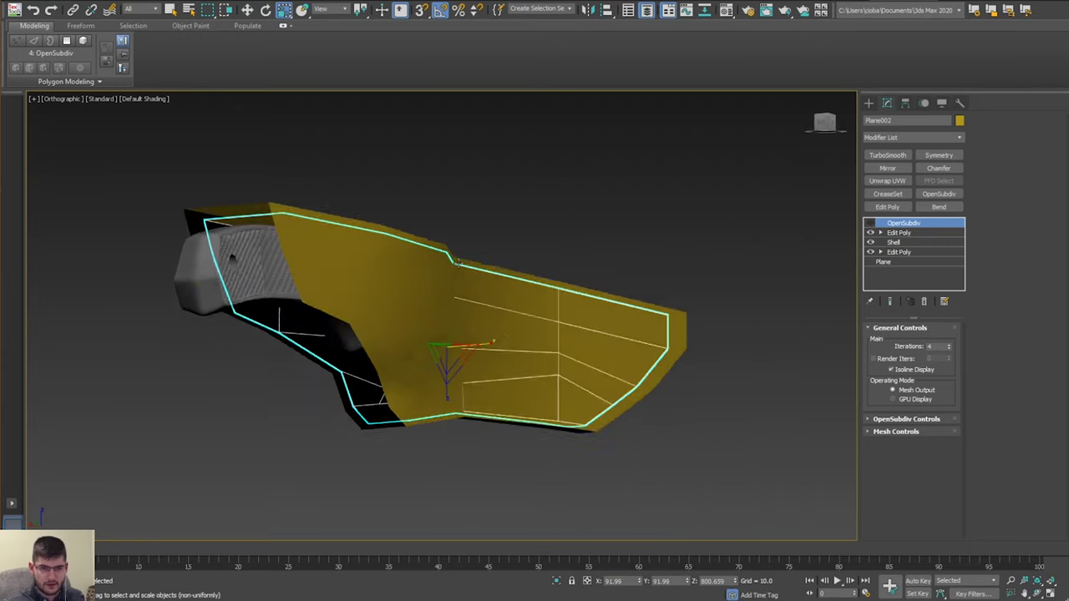
Adjust the inner sheath copy's fit by scaling it to about 98.2% in X and 91.7% in Y.
{"action": "scroll", "coordinate": [359, 255], "scroll_direction": "up", "scroll_amount": 2}
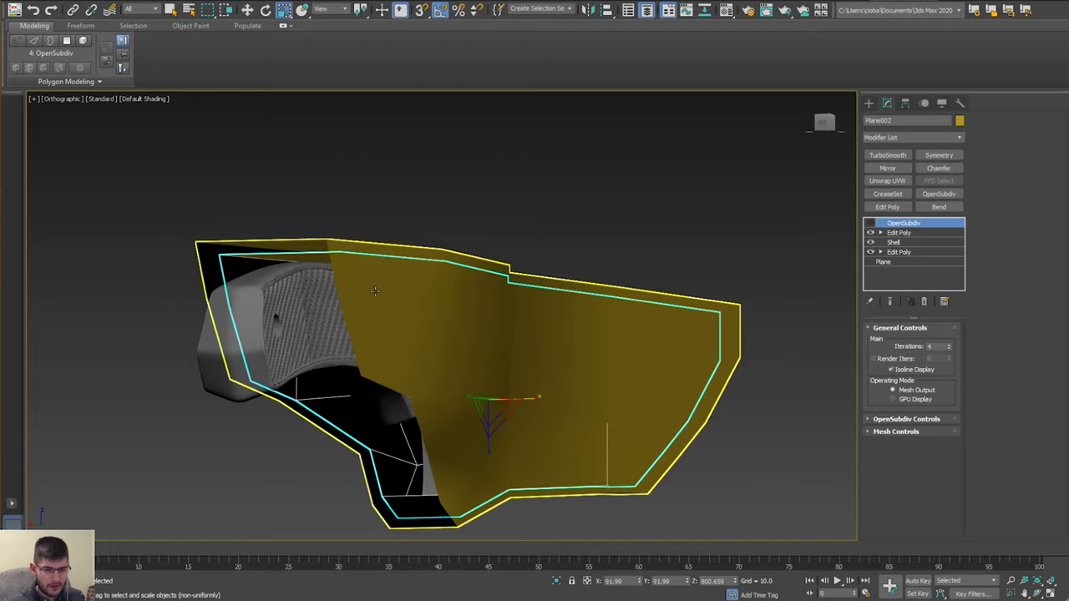
{"action": "scroll", "coordinate": [375, 291], "scroll_direction": "down", "scroll_amount": 3}
{"action": "left_click_drag", "start_coordinate": [452, 415], "coordinate": [460, 403]}
{"action": "key", "text": "ctrl+z"}
{"action": "middle_click_drag", "start_coordinate": [442, 415], "coordinate": [454, 418], "text": "alt"}
{"action": "key", "text": "r"}
{"action": "left_click_drag", "start_coordinate": [454, 419], "coordinate": [465, 423]}
{"action": "middle_click_drag", "start_coordinate": [456, 384], "coordinate": [426, 420], "text": "alt"}
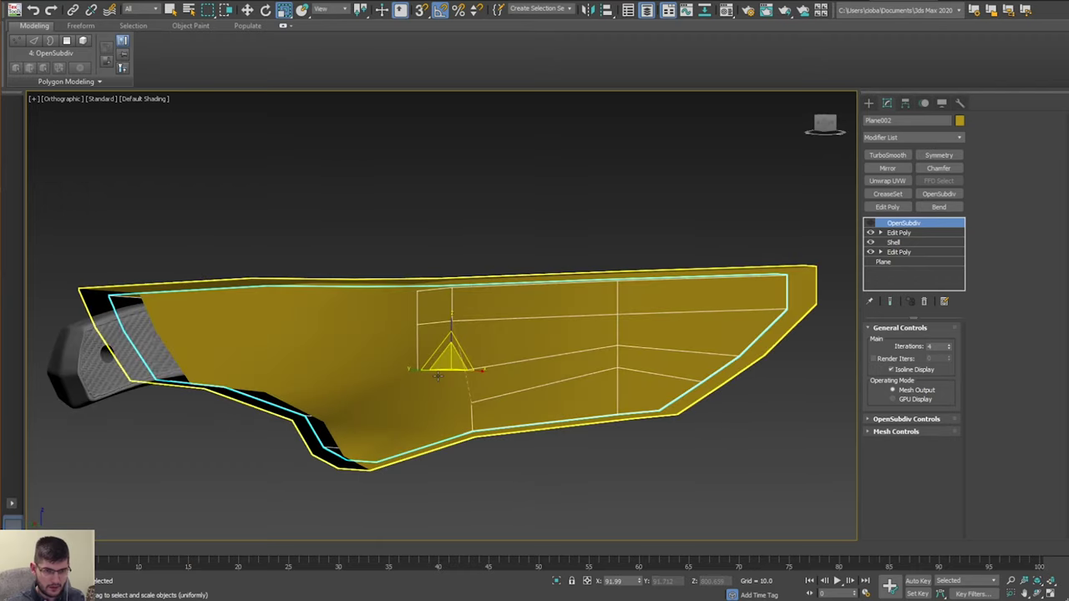
{"action": "left_click_drag", "start_coordinate": [414, 372], "coordinate": [416, 376]}
{"action": "mouse_move", "coordinate": [415, 376]}
{"action": "middle_mouse_down", "text": "alt"}
{"action": "mouse_move", "coordinate": [418, 351]}
{"action": "mouse_move", "coordinate": [363, 317]}
{"action": "mouse_move", "coordinate": [417, 331]}
{"action": "mouse_move", "coordinate": [148, 326]}
{"action": "mouse_move", "coordinate": [109, 343]}
{"action": "mouse_move", "coordinate": [521, 345]}
{"action": "mouse_move", "coordinate": [406, 312]}
{"action": "mouse_move", "coordinate": [470, 311]}
{"action": "mouse_move", "coordinate": [306, 272]}
{"action": "mouse_move", "coordinate": [544, 411]}
{"action": "mouse_move", "coordinate": [441, 387]}
{"action": "mouse_move", "coordinate": [536, 434]}
{"action": "mouse_move", "coordinate": [429, 372]}
{"action": "middle_mouse_up", "text": "alt"}
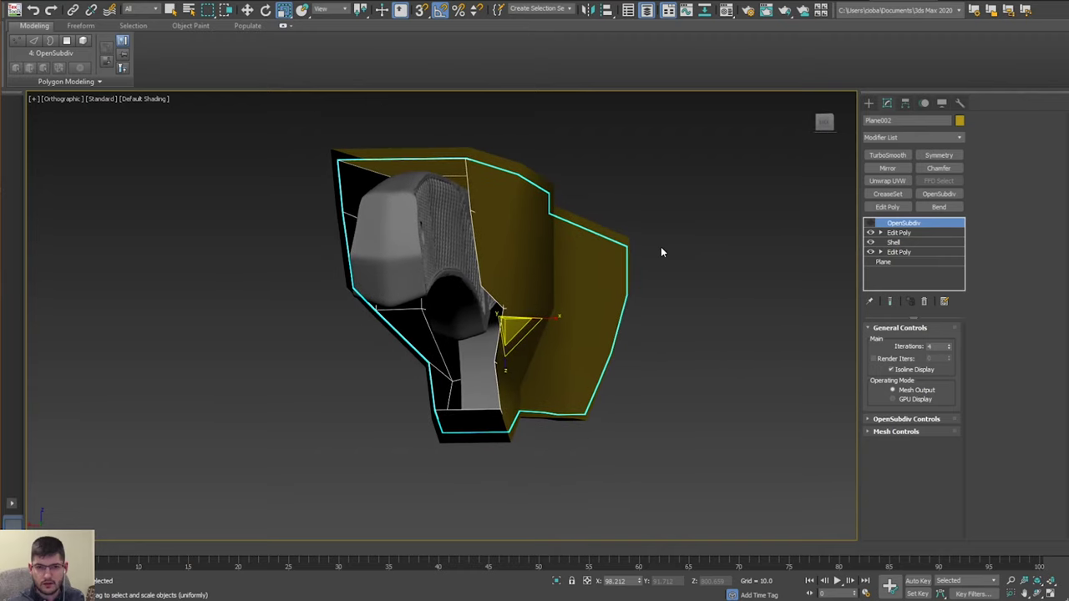
Isolate the outer sheath and its inner copy from the knife, leaving only the inner copy selected.
{"action": "left_click", "coordinate": [585, 327], "text": "ctrl"}
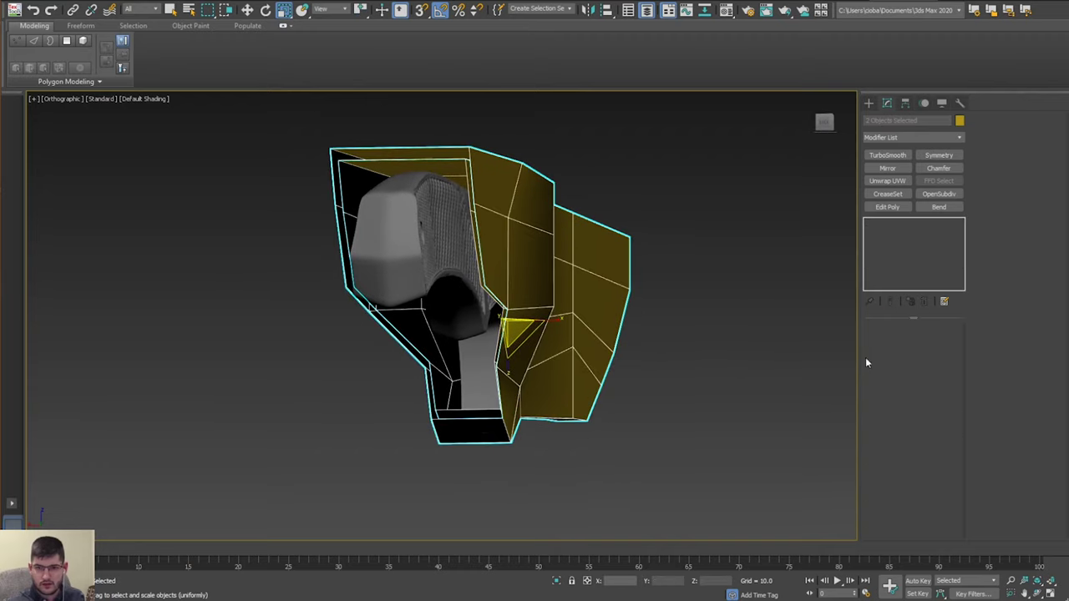
{"action": "key", "text": "alt+q"}
{"action": "middle_click_drag", "start_coordinate": [572, 331], "coordinate": [501, 275], "text": "alt"}
{"action": "left_click", "coordinate": [655, 354]}
{"action": "left_click", "coordinate": [586, 327]}
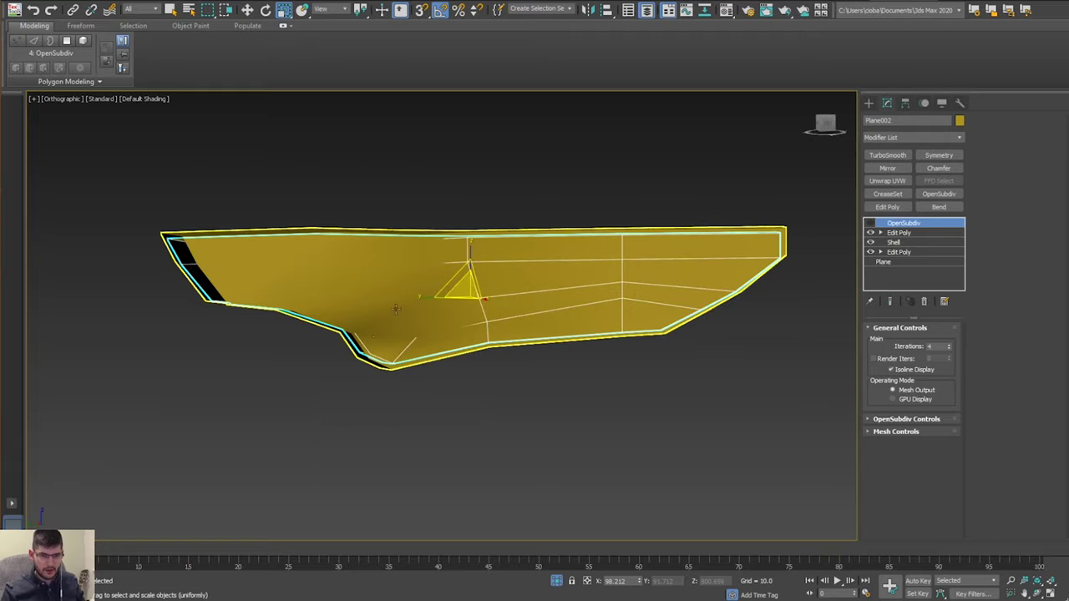
Narrow the inner copy across the sheath's thickness by setting its Z scale to about 736%.
{"action": "middle_click_drag", "start_coordinate": [397, 308], "coordinate": [373, 301], "text": "alt"}
{"action": "middle_click_drag", "start_coordinate": [336, 206], "coordinate": [320, 182], "text": "alt"}
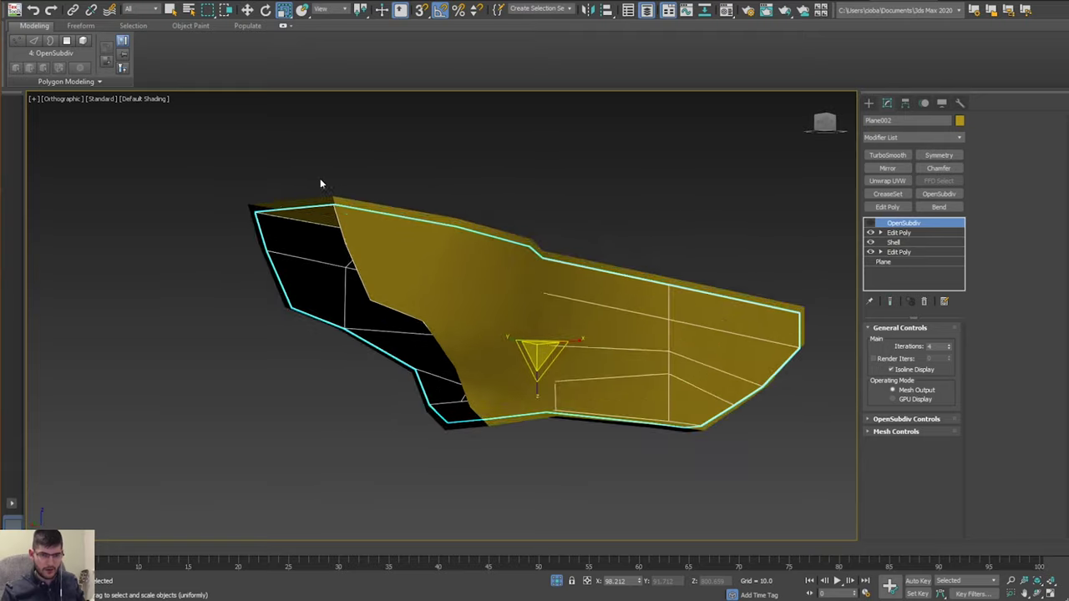
{"action": "middle_click_drag", "start_coordinate": [247, 270], "coordinate": [351, 265], "text": "alt"}
{"action": "left_click_drag", "start_coordinate": [722, 376], "coordinate": [719, 376]}
{"action": "middle_click_drag", "start_coordinate": [719, 375], "coordinate": [599, 334], "text": "alt"}
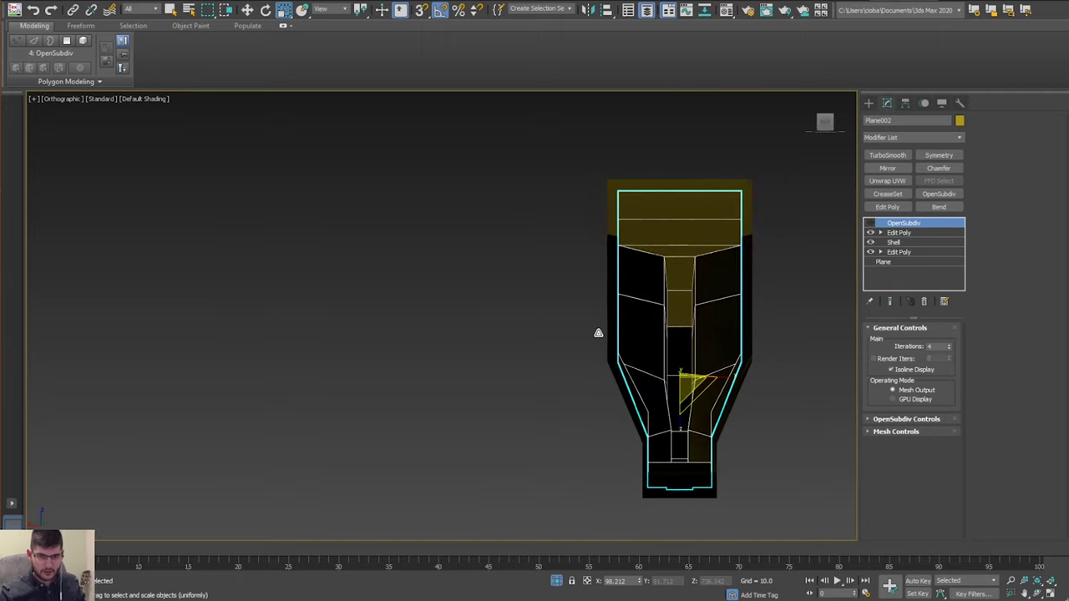
{"action": "middle_click_drag", "start_coordinate": [708, 281], "coordinate": [666, 292]}
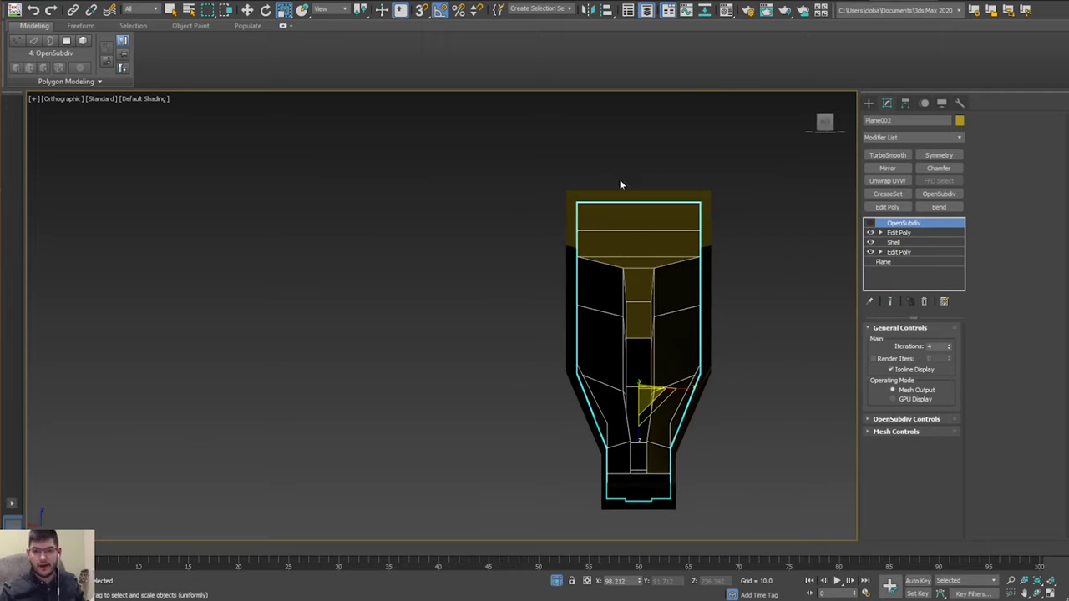
{"action": "scroll", "coordinate": [737, 231], "scroll_direction": "down", "scroll_amount": 2}
{"action": "middle_click_drag", "start_coordinate": [738, 232], "coordinate": [625, 228]}
Flip the normals of all polygons on the inner copy in its upper Edit Poly modifier.
{"action": "left_click", "coordinate": [894, 234]}
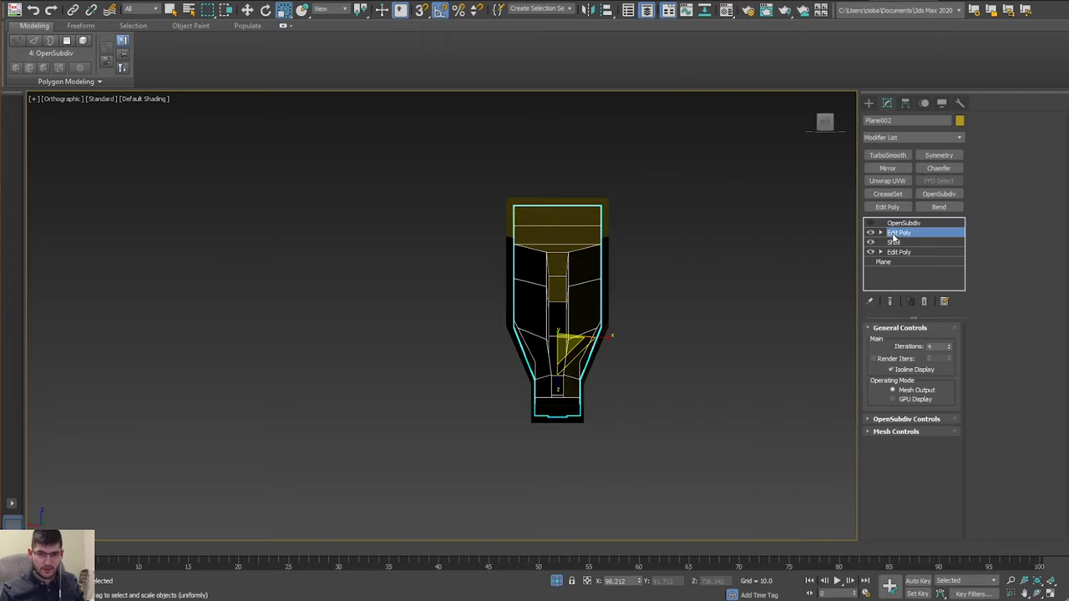
{"action": "middle_click_drag", "start_coordinate": [601, 262], "coordinate": [620, 256]}
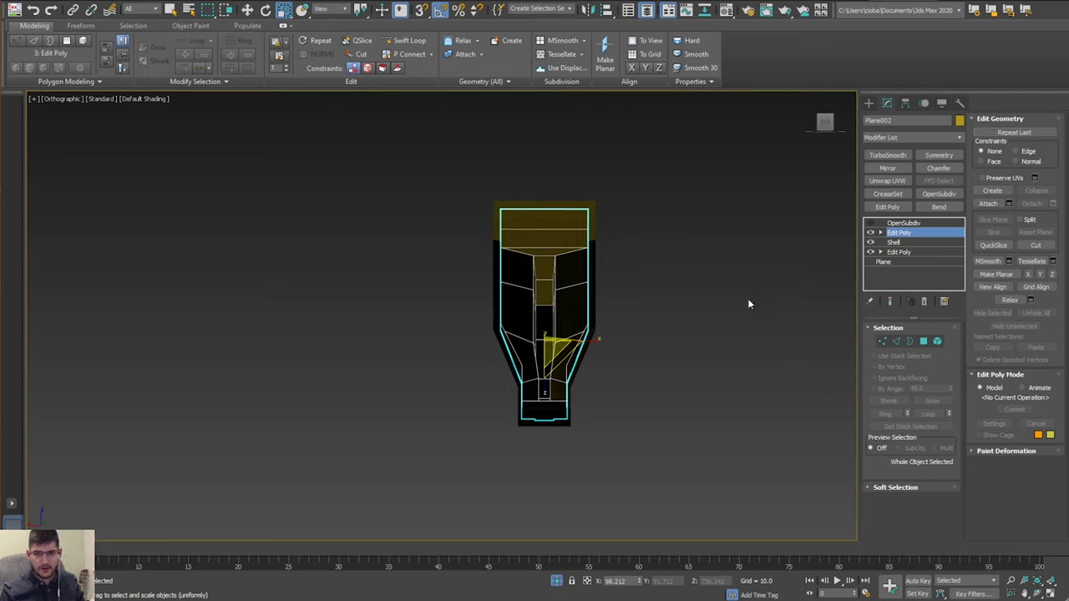
{"action": "key", "text": "4"}
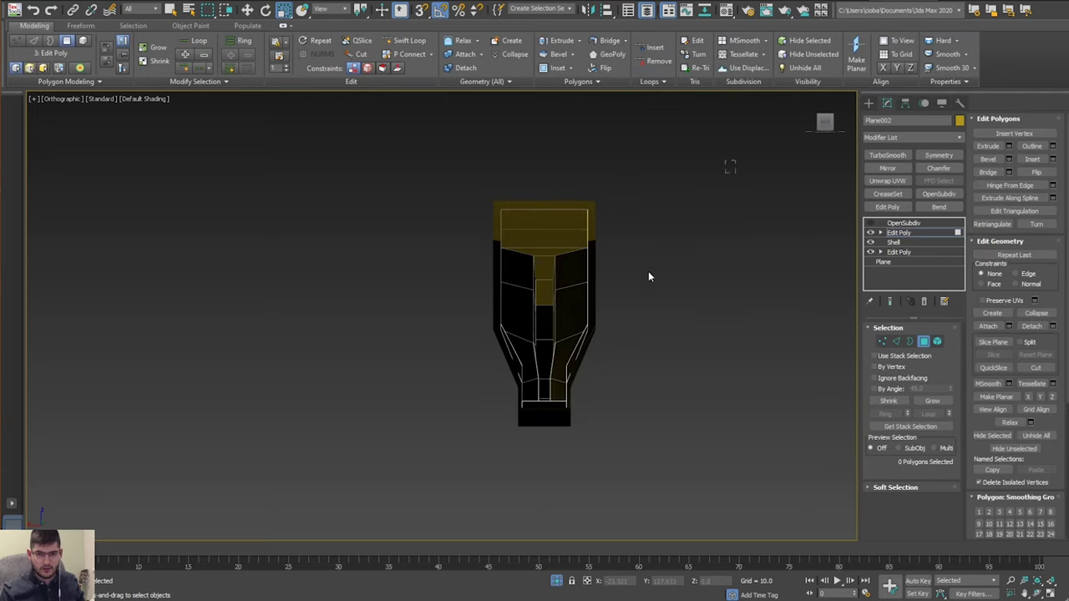
{"action": "left_click_drag", "start_coordinate": [648, 277], "coordinate": [395, 516]}
{"action": "middle_click_drag", "start_coordinate": [700, 321], "coordinate": [583, 331], "text": "alt"}
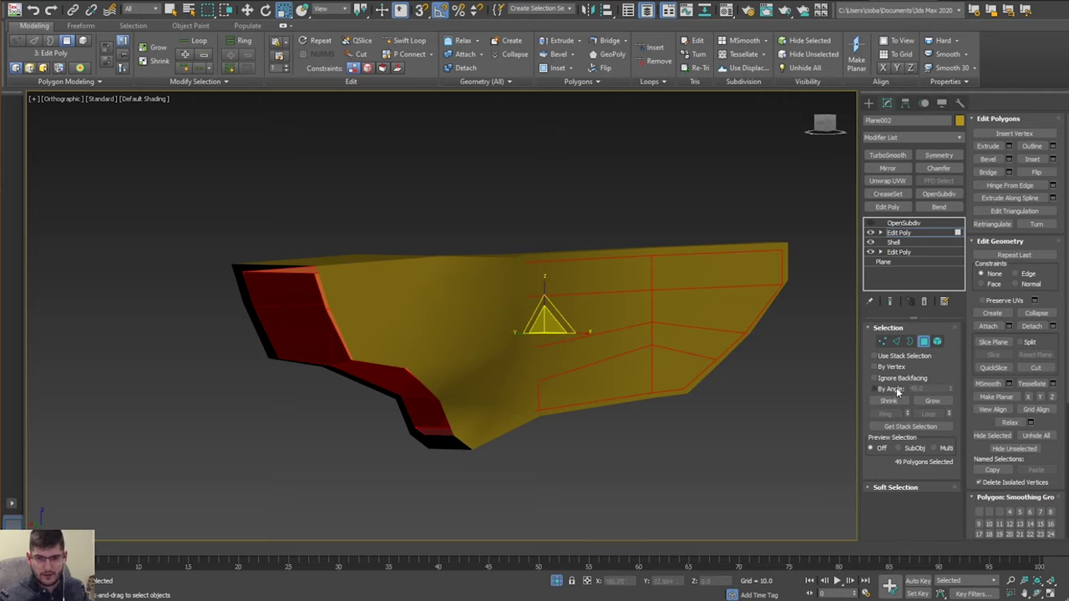
{"action": "left_click", "coordinate": [1034, 172]}
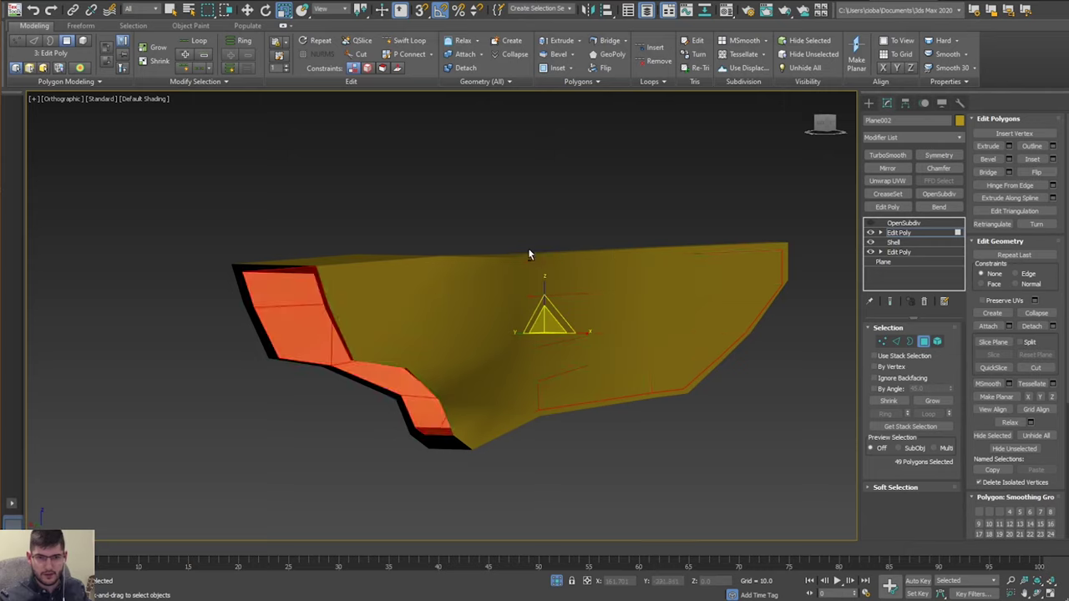
{"action": "middle_click_drag", "start_coordinate": [528, 248], "coordinate": [406, 418], "text": "alt"}
{"action": "key", "text": "4"}
Lower the bottom edge of the inner copy's mouth slightly along Z.
{"action": "scroll", "coordinate": [486, 314], "scroll_direction": "up", "scroll_amount": 4}
{"action": "key", "text": "2"}
{"action": "left_click", "coordinate": [385, 449]}
{"action": "scroll", "coordinate": [381, 454], "scroll_direction": "up", "scroll_amount": 4}
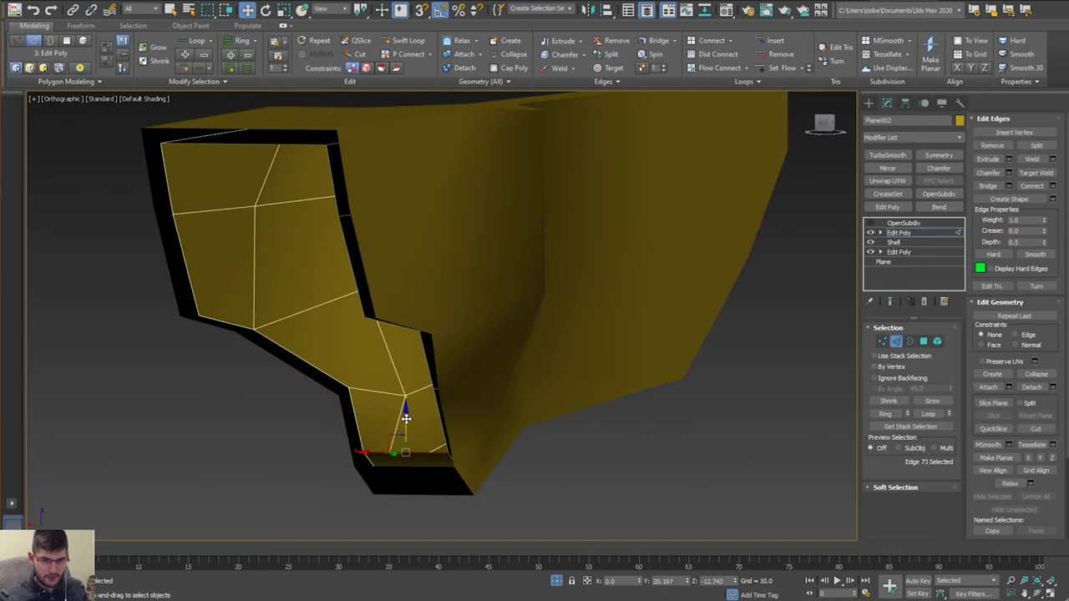
{"action": "left_click_drag", "start_coordinate": [406, 420], "coordinate": [408, 432]}
{"action": "middle_click_drag", "start_coordinate": [409, 429], "coordinate": [431, 324], "text": "alt"}
{"action": "scroll", "coordinate": [446, 361], "scroll_direction": "down", "scroll_amount": 4}
{"action": "mouse_move", "coordinate": [431, 323]}
{"action": "middle_mouse_down"}
{"action": "mouse_move", "coordinate": [453, 367]}
{"action": "mouse_move", "coordinate": [413, 341]}
{"action": "mouse_move", "coordinate": [453, 354]}
{"action": "mouse_move", "coordinate": [395, 348]}
{"action": "mouse_move", "coordinate": [434, 327]}
{"action": "middle_mouse_up"}
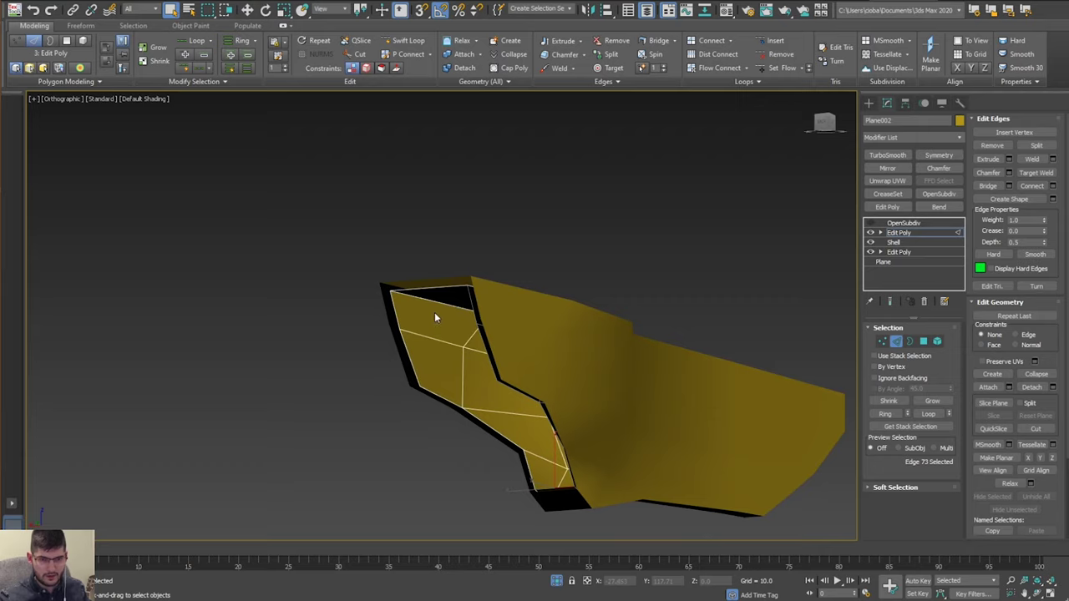
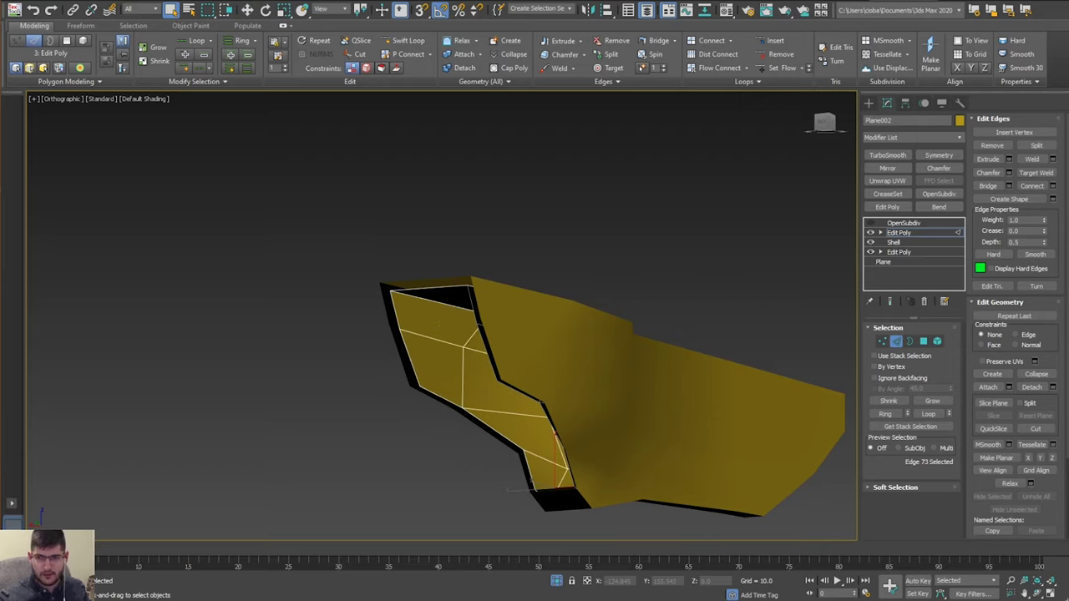
{"action": "key", "text": "2"}
Attach the inner copy to the outer sheath in the outer sheath's upper Edit Poly modifier.
{"action": "left_click", "coordinate": [468, 298]}
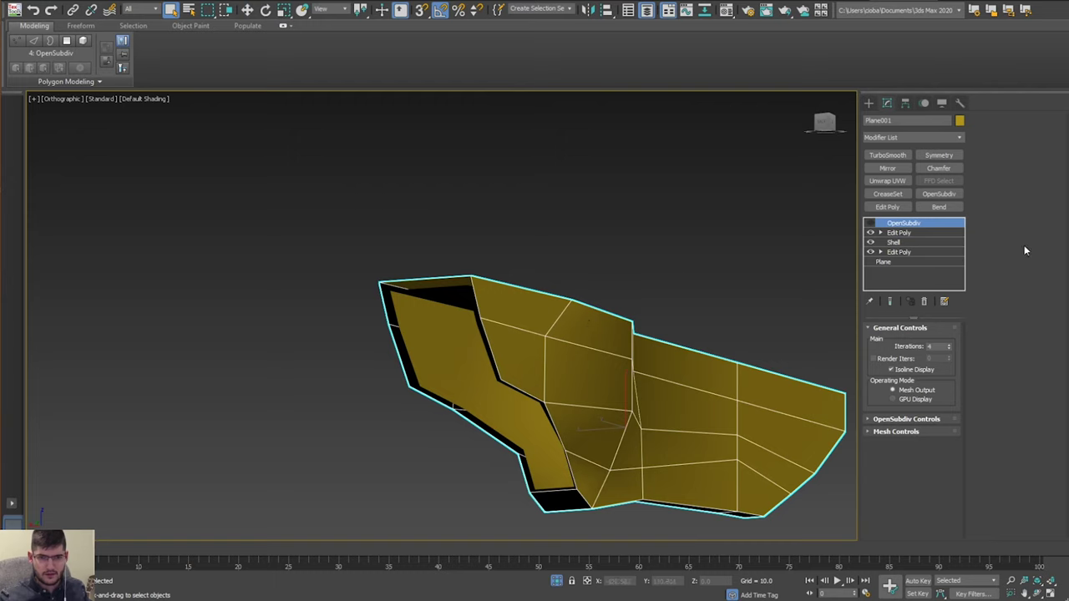
{"action": "left_click", "coordinate": [900, 233]}
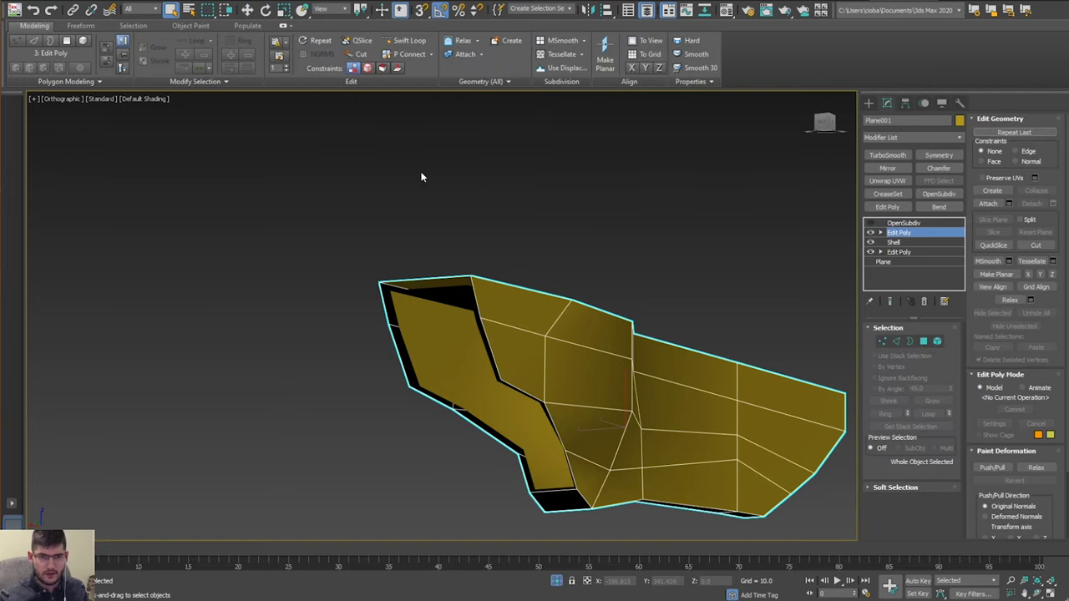
{"action": "left_click", "coordinate": [464, 53]}
{"action": "left_click", "coordinate": [431, 336]}
{"action": "middle_click_drag", "start_coordinate": [537, 266], "coordinate": [424, 291], "text": "alt"}
{"action": "scroll", "coordinate": [511, 326], "scroll_direction": "up", "scroll_amount": 2}
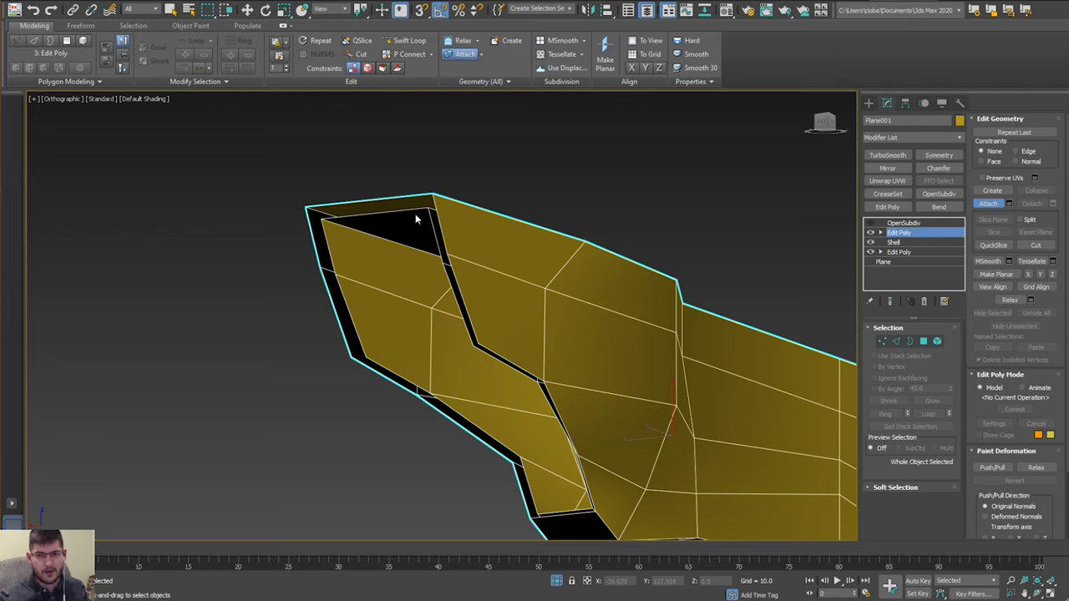
Bridge matching outer and inner edges around the handle end of the sheath's mouth, covering its top and both sides.
{"action": "key", "text": "2"}
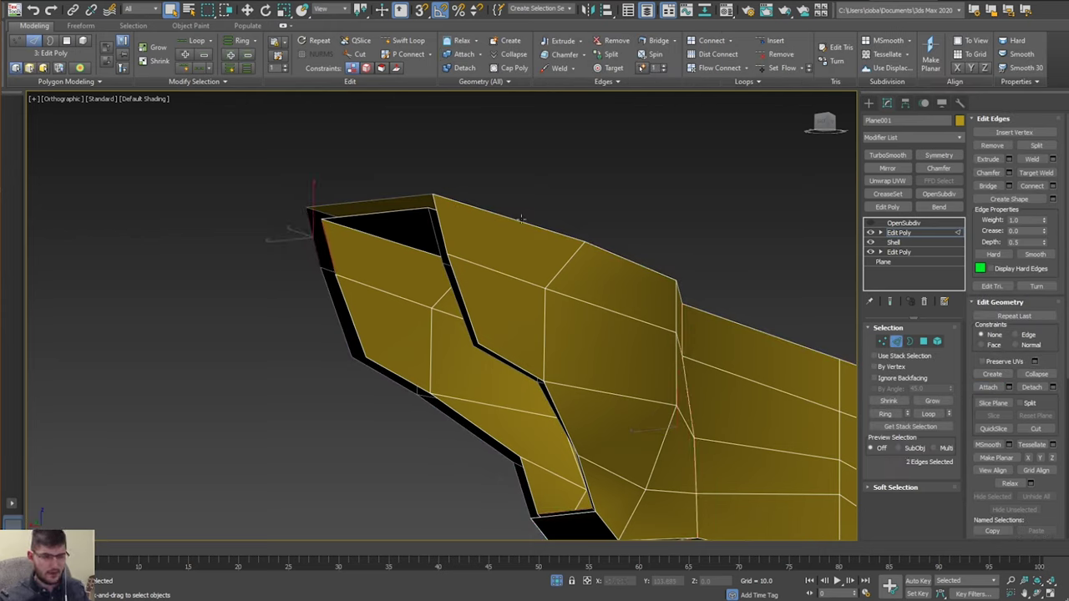
{"action": "left_click", "coordinate": [657, 41]}
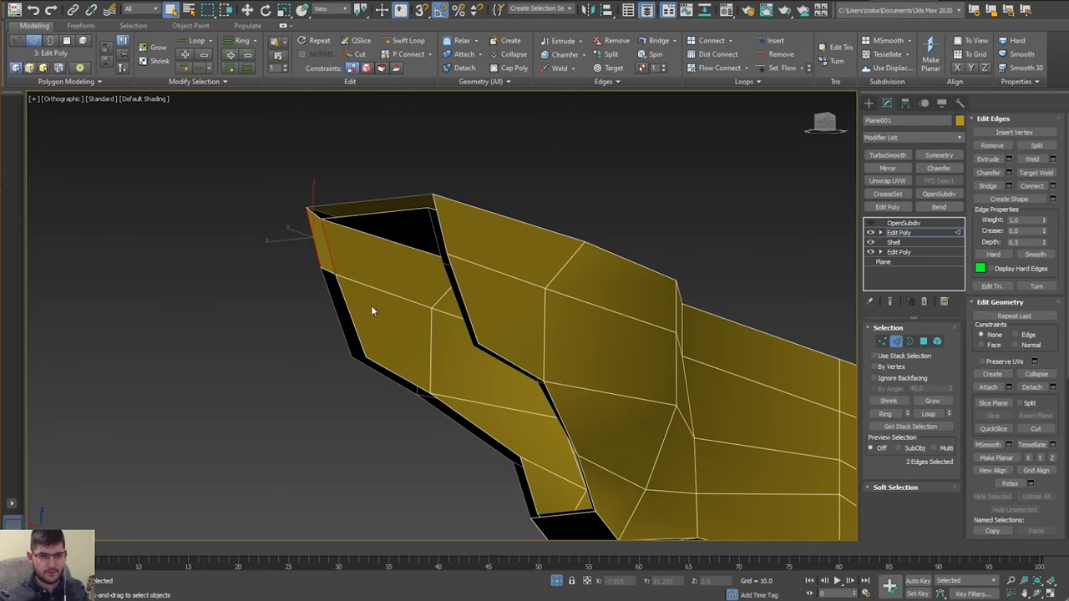
{"action": "left_click_drag", "start_coordinate": [372, 306], "coordinate": [295, 321]}
{"action": "scroll", "coordinate": [301, 320], "scroll_direction": "down", "scroll_amount": 2}
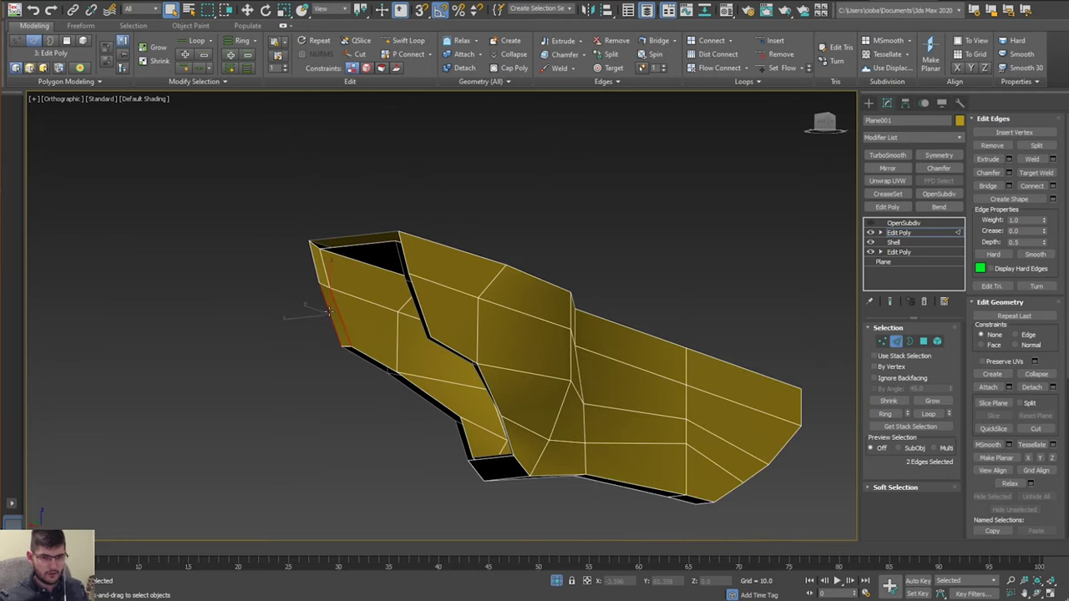
{"action": "scroll", "coordinate": [329, 313], "scroll_direction": "up", "scroll_amount": 3}
{"action": "left_click_drag", "start_coordinate": [424, 127], "coordinate": [417, 171]}
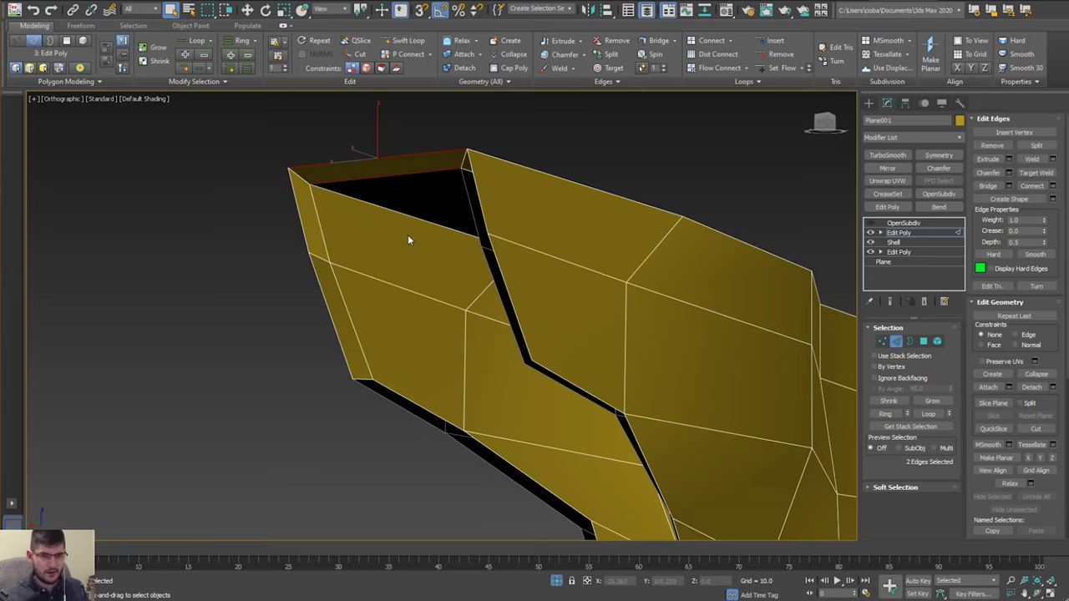
{"action": "middle_click_drag", "start_coordinate": [408, 235], "coordinate": [468, 237], "text": "alt"}
{"action": "left_click", "coordinate": [465, 227]}
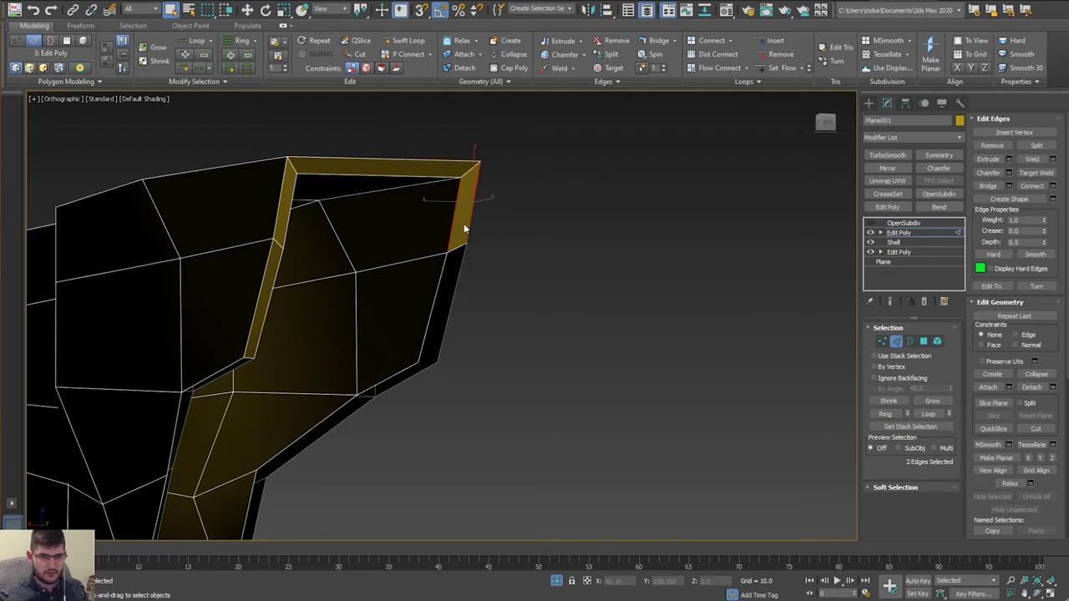
Bridge the matching outer and inner edges along the mouth's underside and across its lowest edge.
{"action": "middle_click_drag", "start_coordinate": [474, 301], "coordinate": [466, 416], "text": "alt"}
{"action": "left_click", "coordinate": [318, 424]}
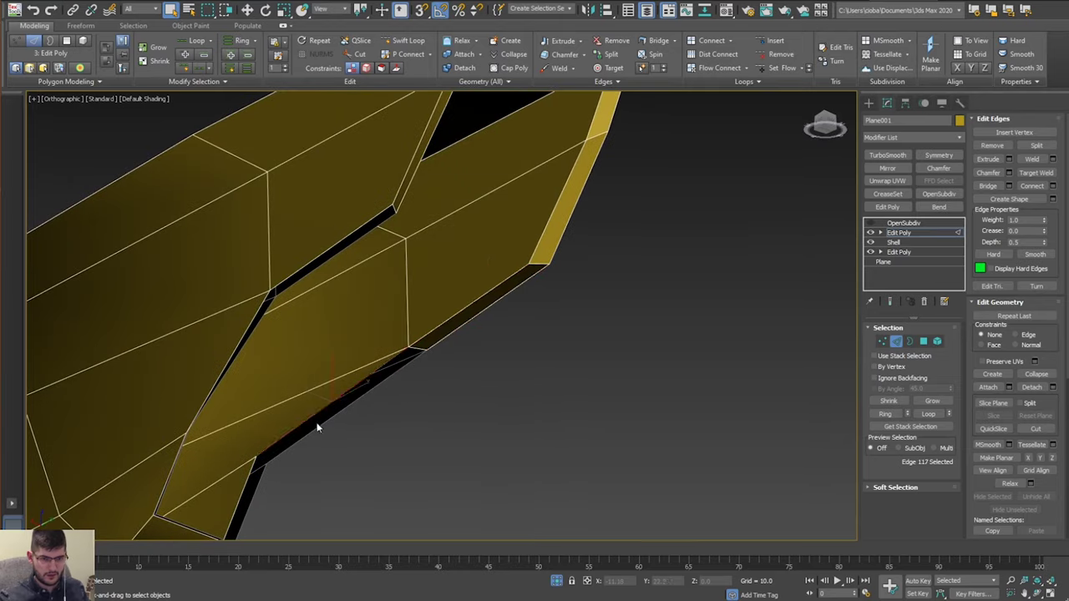
{"action": "middle_click_drag", "start_coordinate": [334, 437], "coordinate": [225, 466], "text": "alt"}
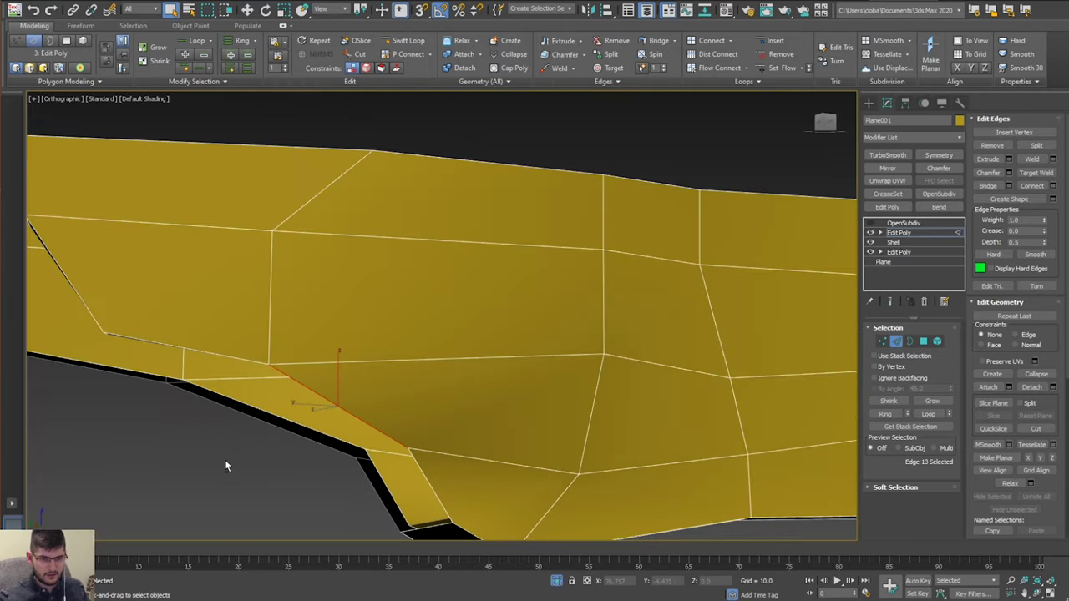
{"action": "double_click", "coordinate": [308, 434]}
{"action": "middle_click_drag", "start_coordinate": [362, 402], "coordinate": [389, 354], "text": "alt"}
{"action": "middle_click_drag", "start_coordinate": [395, 405], "coordinate": [343, 430], "text": "alt"}
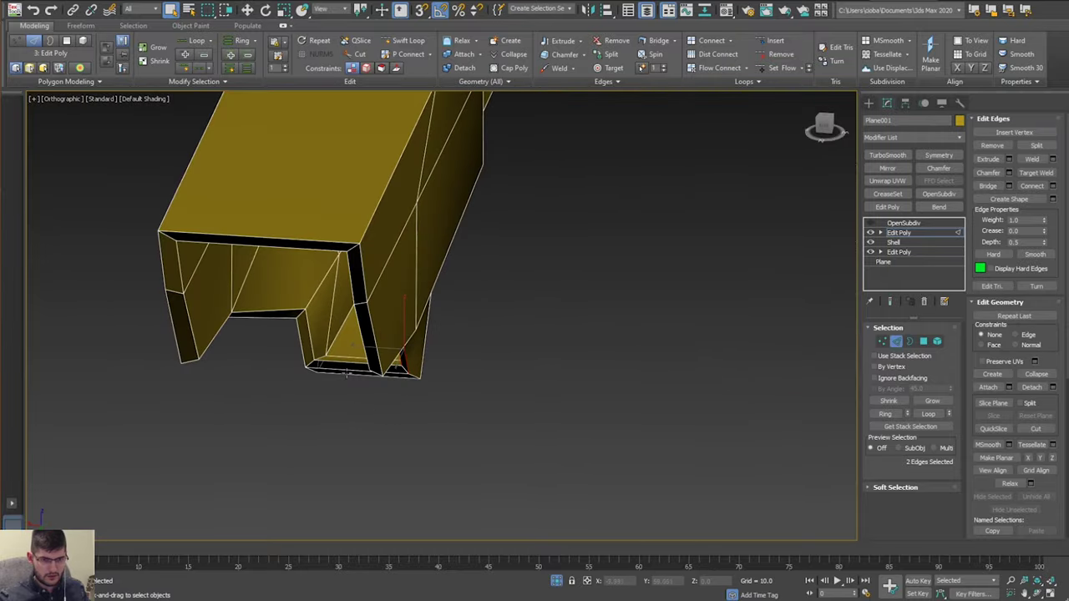
{"action": "scroll", "coordinate": [349, 373], "scroll_direction": "up", "scroll_amount": 5}
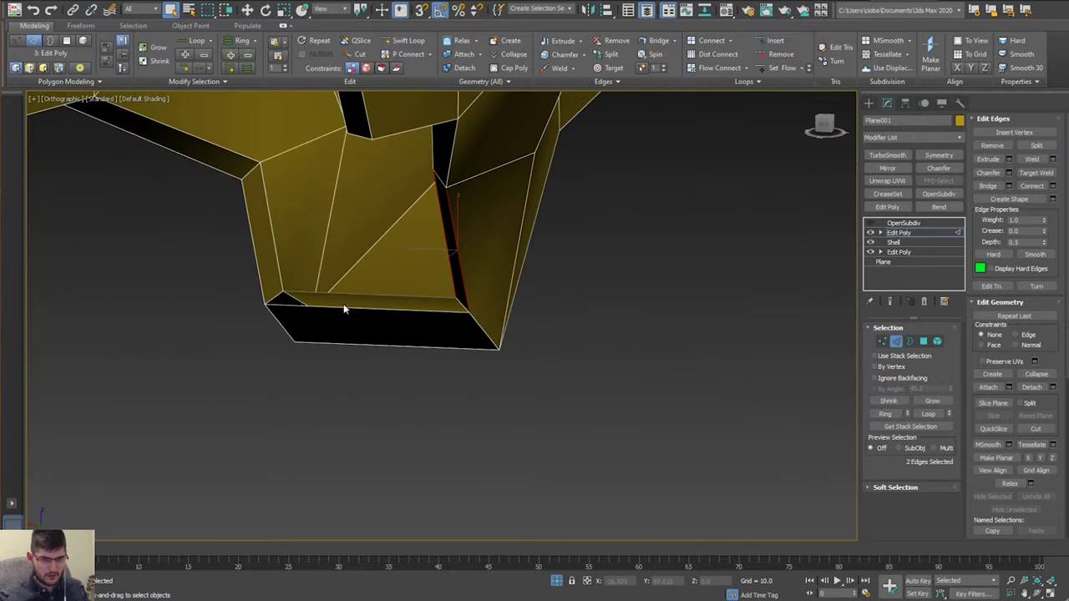
{"action": "left_click", "coordinate": [350, 292]}
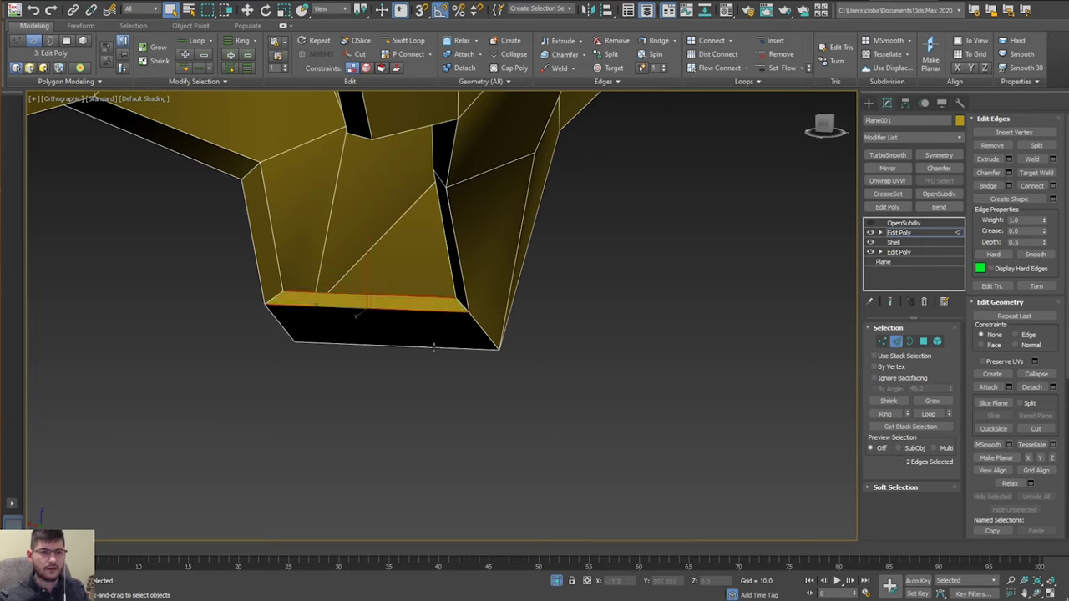
{"action": "middle_click_drag", "start_coordinate": [350, 292], "coordinate": [716, 241], "text": "alt"}
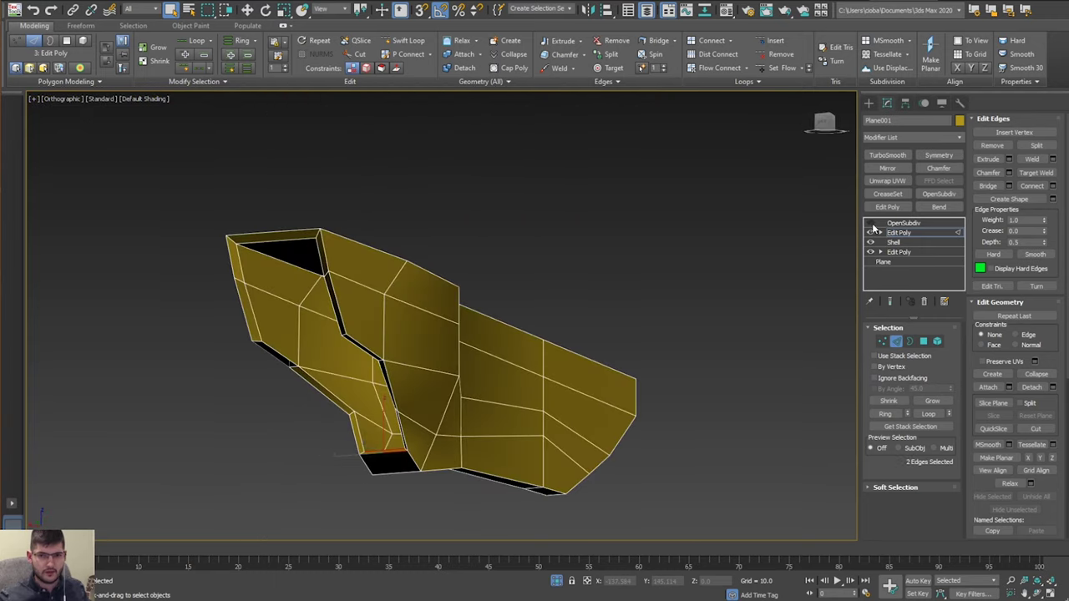
Turn OpenSubdiv back on and inspect the smoothed rim of the bridged sheath mouth.
{"action": "left_click", "coordinate": [898, 232]}
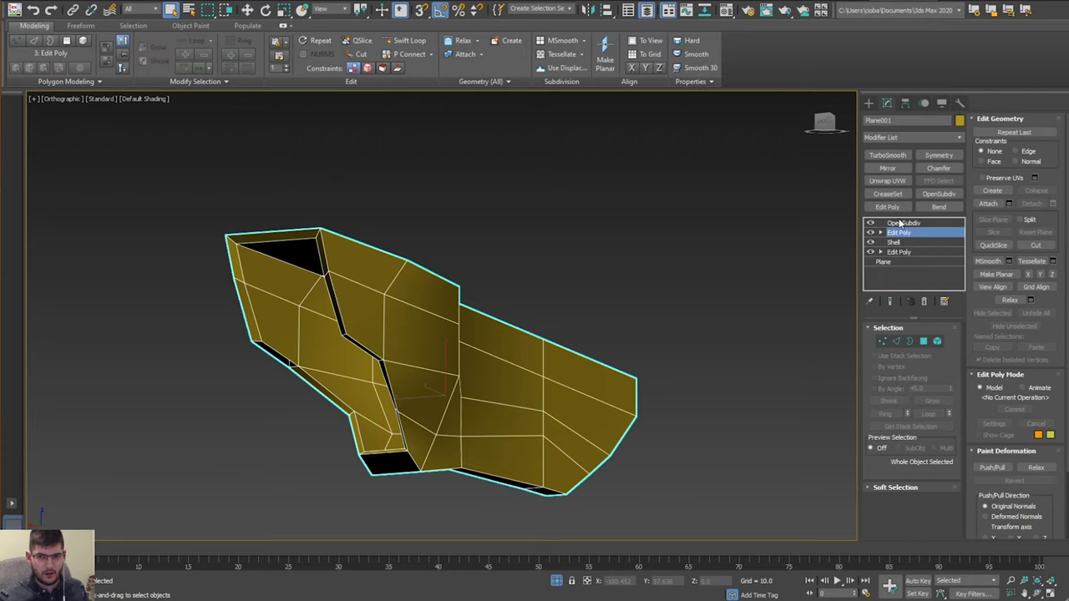
{"action": "left_click", "coordinate": [903, 223]}
{"action": "key", "text": "z"}
{"action": "middle_click_drag", "start_coordinate": [737, 275], "coordinate": [284, 329], "text": "alt"}
Bridge the outer and inner edges across the open gap under the mouth near the handle end, then return to the OpenSubdiv level.
{"action": "left_click", "coordinate": [898, 232]}
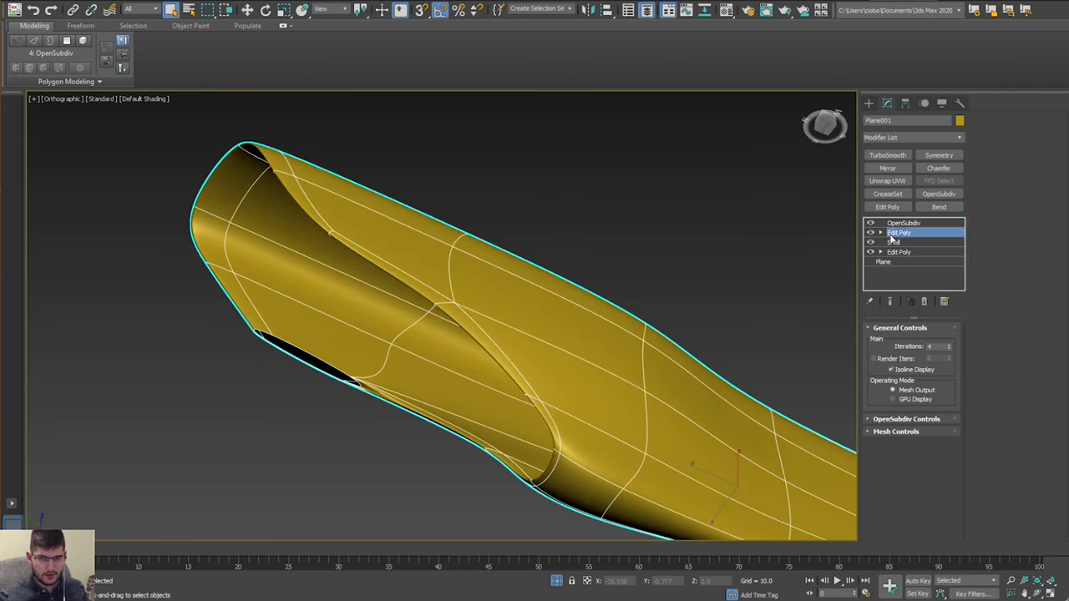
{"action": "scroll", "coordinate": [309, 381], "scroll_direction": "up", "scroll_amount": 2}
{"action": "key", "text": "2"}
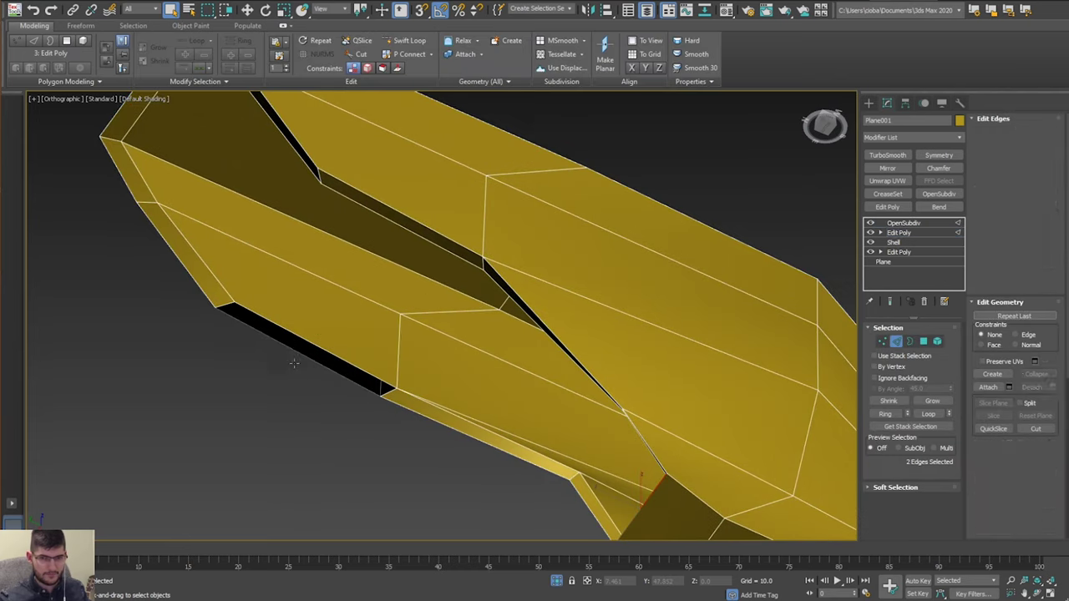
{"action": "middle_click_drag", "start_coordinate": [311, 338], "coordinate": [258, 386], "text": "alt"}
{"action": "left_click_drag", "start_coordinate": [258, 385], "coordinate": [281, 464]}
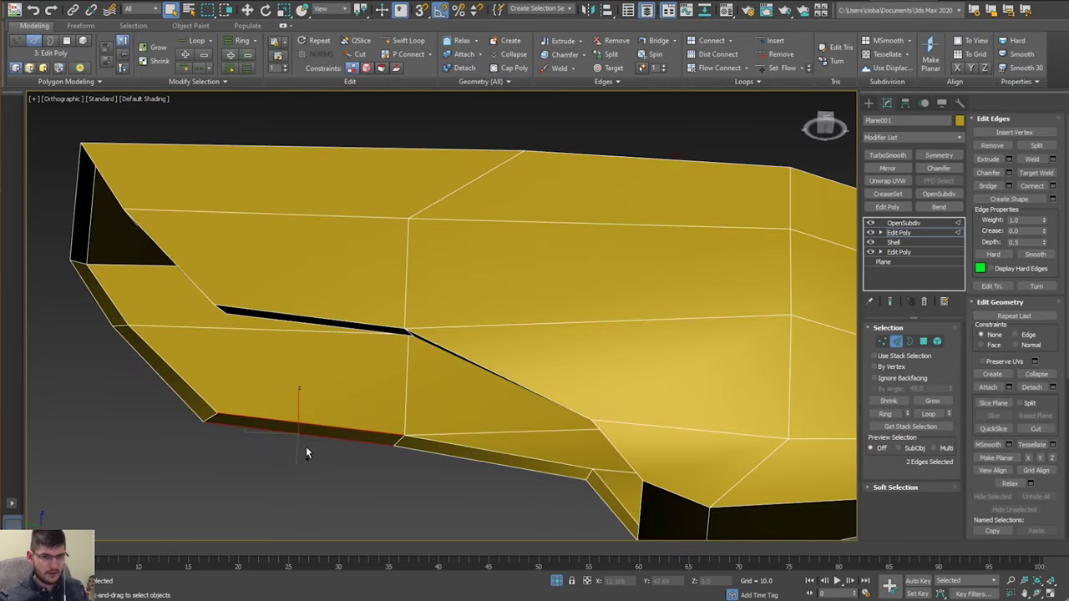
{"action": "middle_click_drag", "start_coordinate": [306, 446], "coordinate": [534, 367], "text": "alt"}
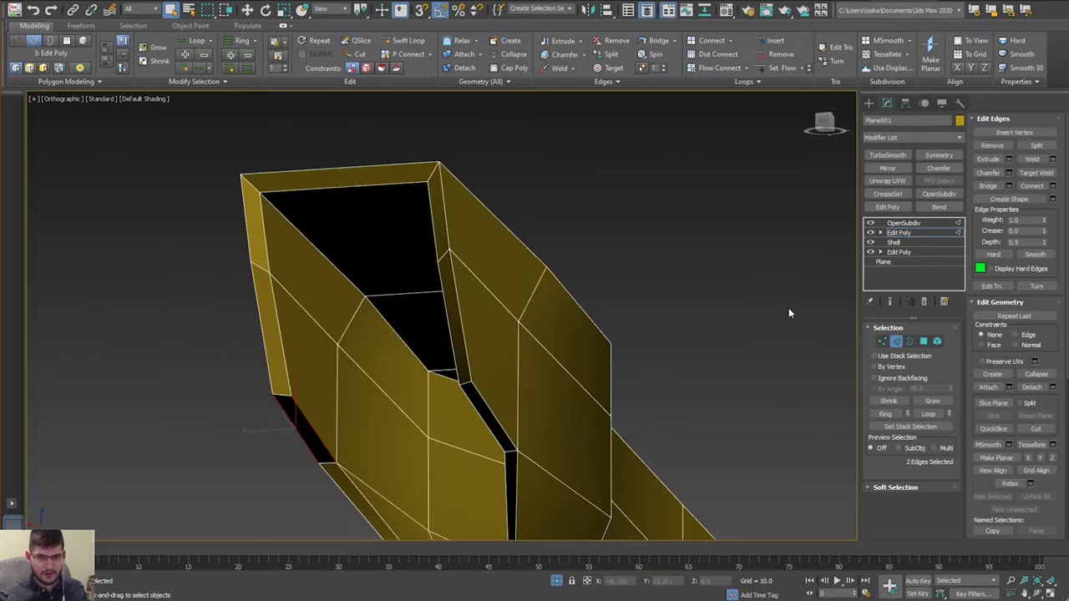
{"action": "left_click", "coordinate": [898, 233]}
{"action": "left_click", "coordinate": [903, 223]}
{"action": "middle_click_drag", "start_coordinate": [534, 284], "coordinate": [444, 367], "text": "alt"}
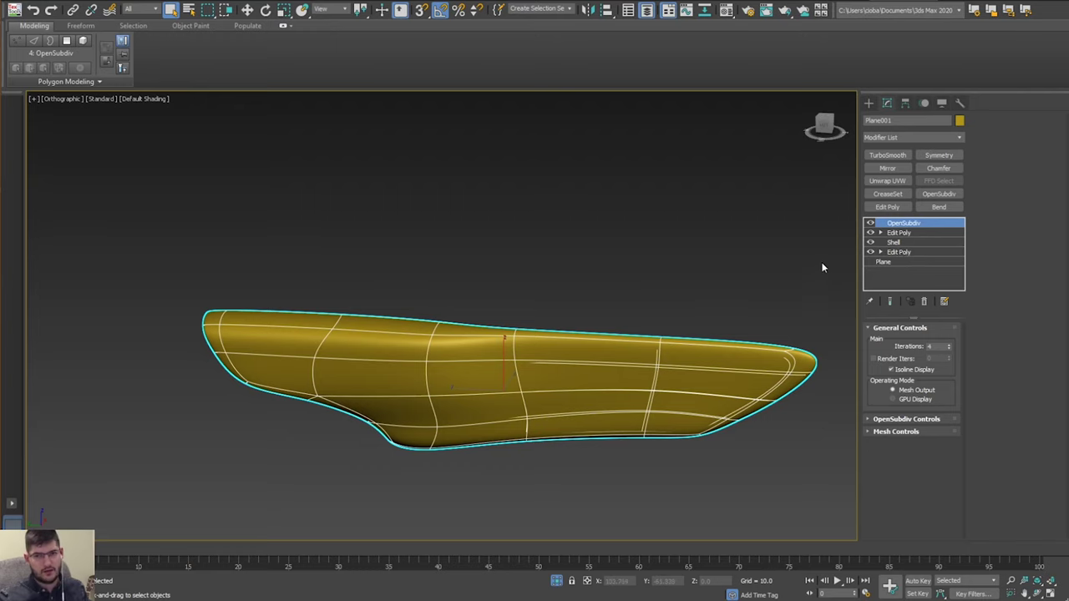
Switch to the browser and examine the tooled leather sheath reference photo, moving its window into view and back aside.
{"action": "key", "text": "alt+Tab"}
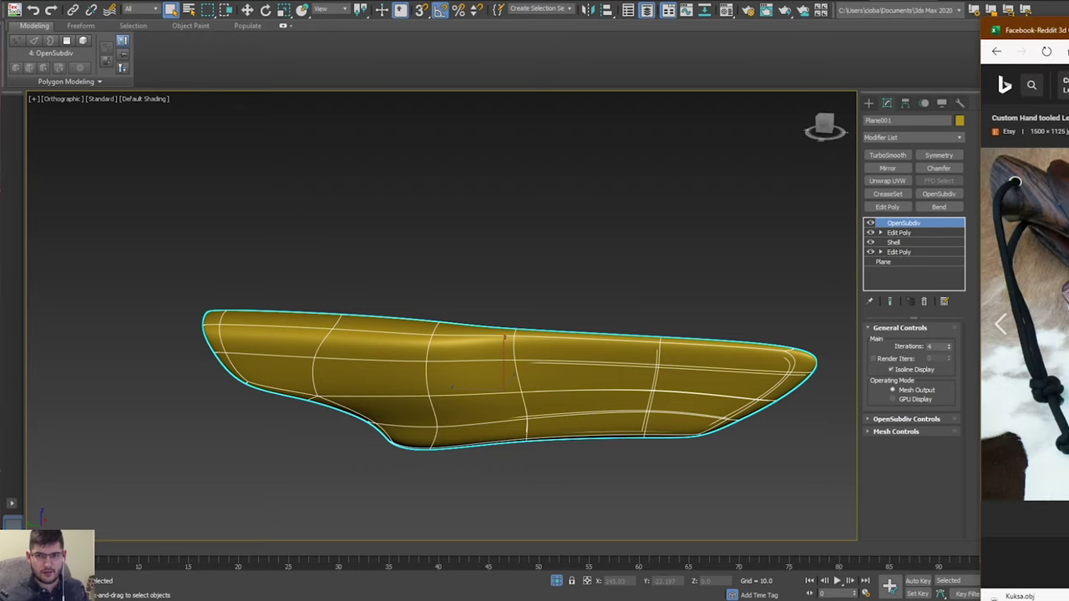
{"action": "left_click_drag", "start_coordinate": [1068, 30], "coordinate": [713, 1]}
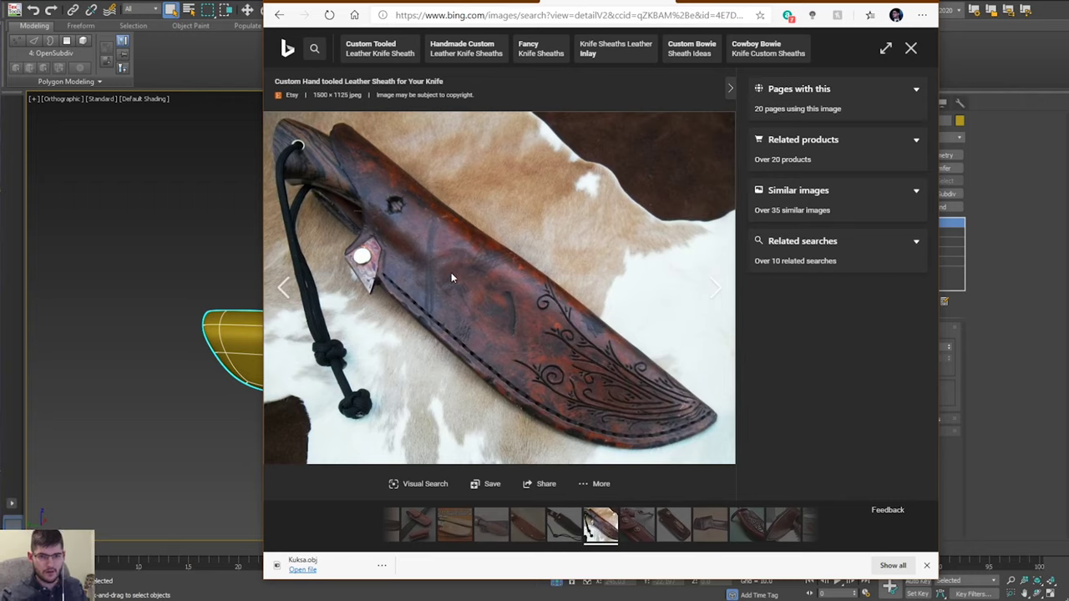
{"action": "left_click_drag", "start_coordinate": [758, 2], "coordinate": [1068, 17]}
Exit isolation to bring back the knife and make the sheath see-through.
{"action": "middle_click_drag", "start_coordinate": [760, 161], "coordinate": [622, 221], "text": "alt"}
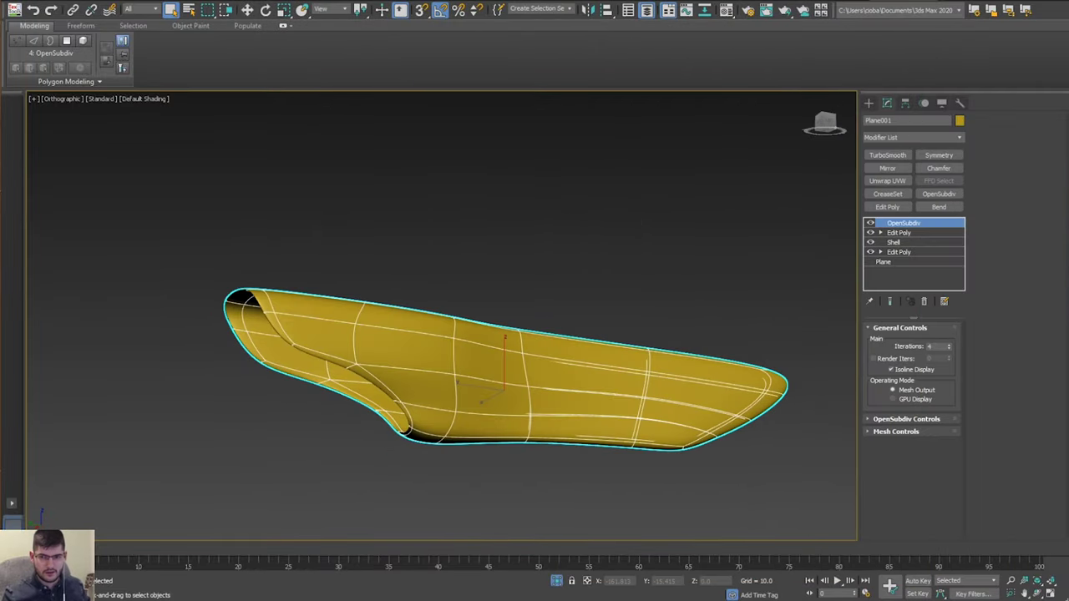
{"action": "key", "text": "alt+q"}
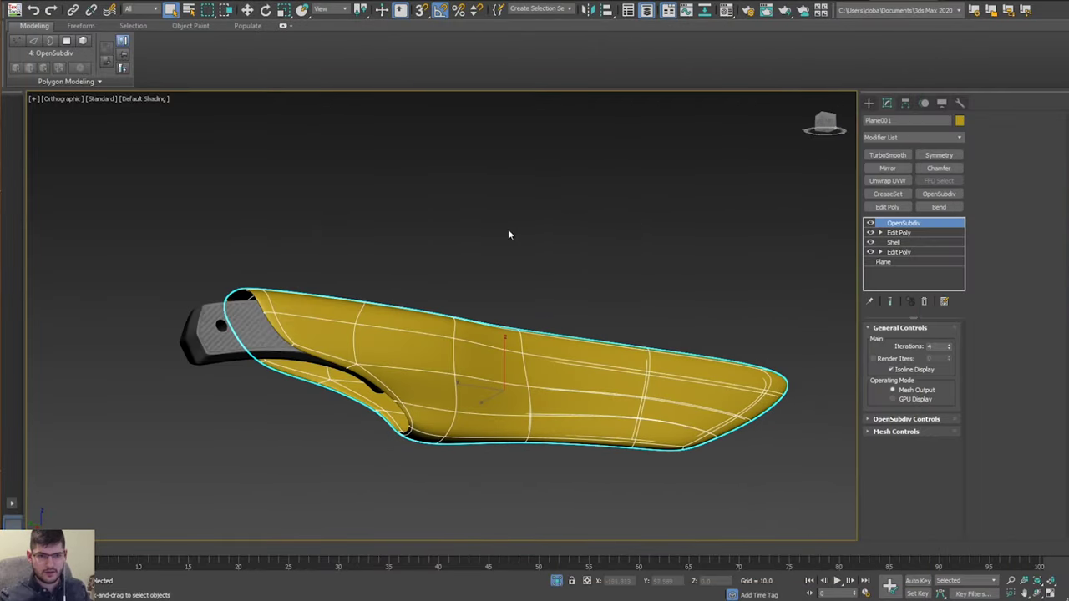
{"action": "middle_click_drag", "start_coordinate": [507, 230], "coordinate": [529, 182], "text": "alt"}
{"action": "middle_click_drag", "start_coordinate": [497, 248], "coordinate": [431, 267], "text": "alt"}
{"action": "key", "text": "alt+x"}
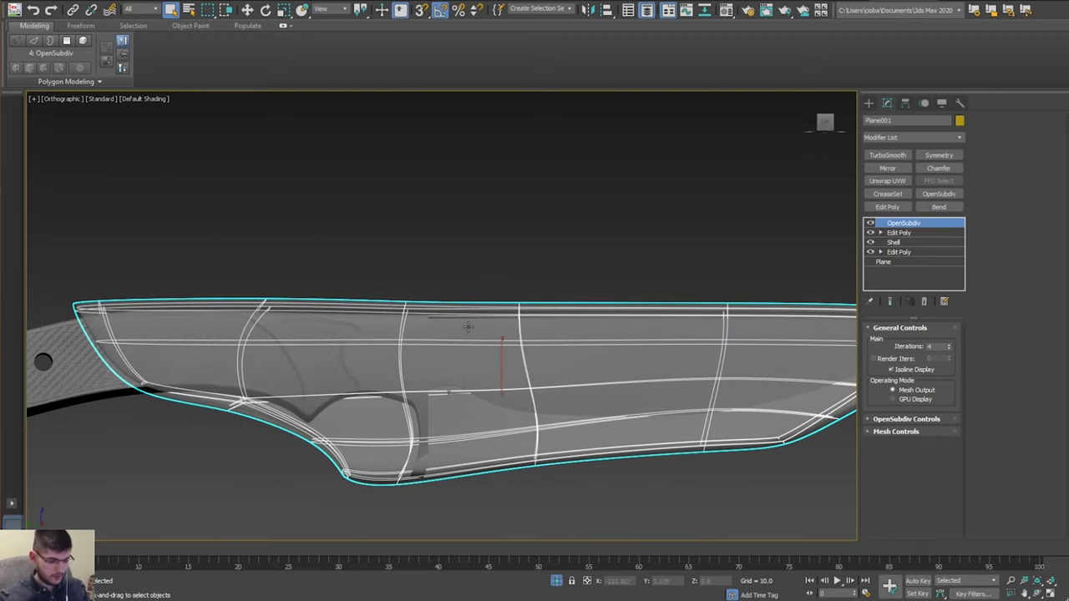
Switch to the Left view around the knife's guard area and open the sheath's upper Edit Poly modifier for editing.
{"action": "key", "text": "l"}
{"action": "scroll", "coordinate": [354, 324], "scroll_direction": "up", "scroll_amount": 4}
{"action": "scroll", "coordinate": [435, 312], "scroll_direction": "up", "scroll_amount": 2}
{"action": "middle_click_drag", "start_coordinate": [354, 324], "coordinate": [451, 315]}
{"action": "scroll", "coordinate": [435, 307], "scroll_direction": "down", "scroll_amount": 2}
{"action": "middle_click_drag", "start_coordinate": [525, 378], "coordinate": [538, 334]}
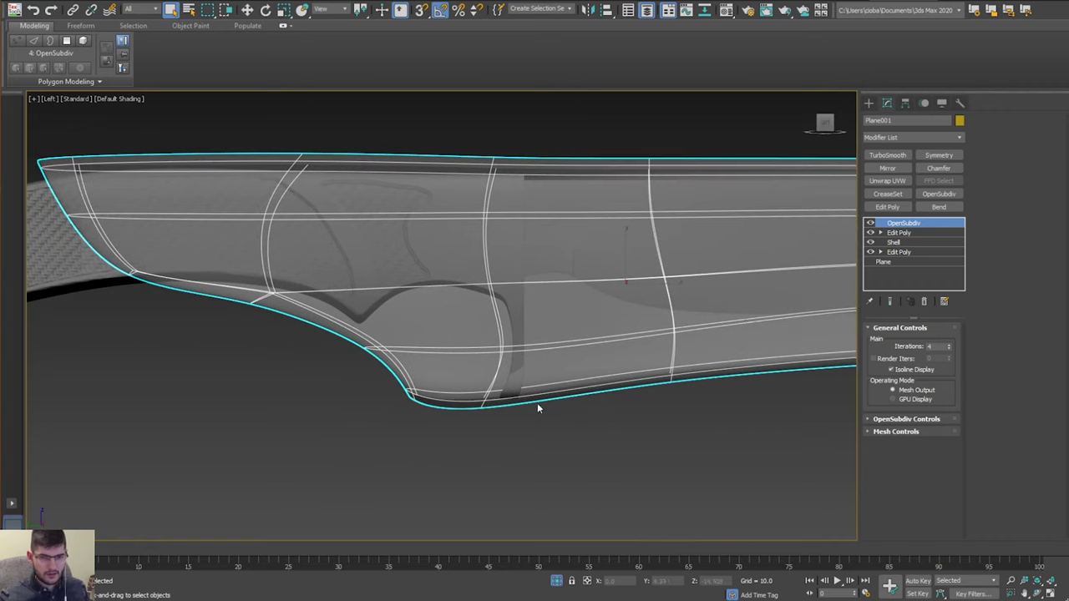
{"action": "left_click", "coordinate": [892, 233]}
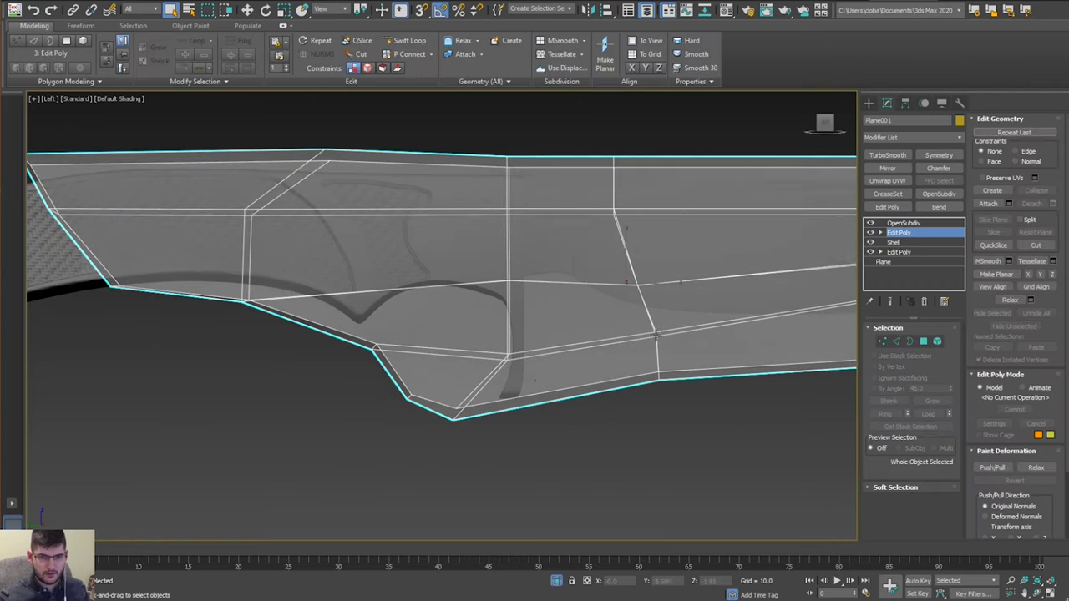
Move the vertices at the sheath's lowest corner and at the edge junction just above it slightly downward.
{"action": "key", "text": "1"}
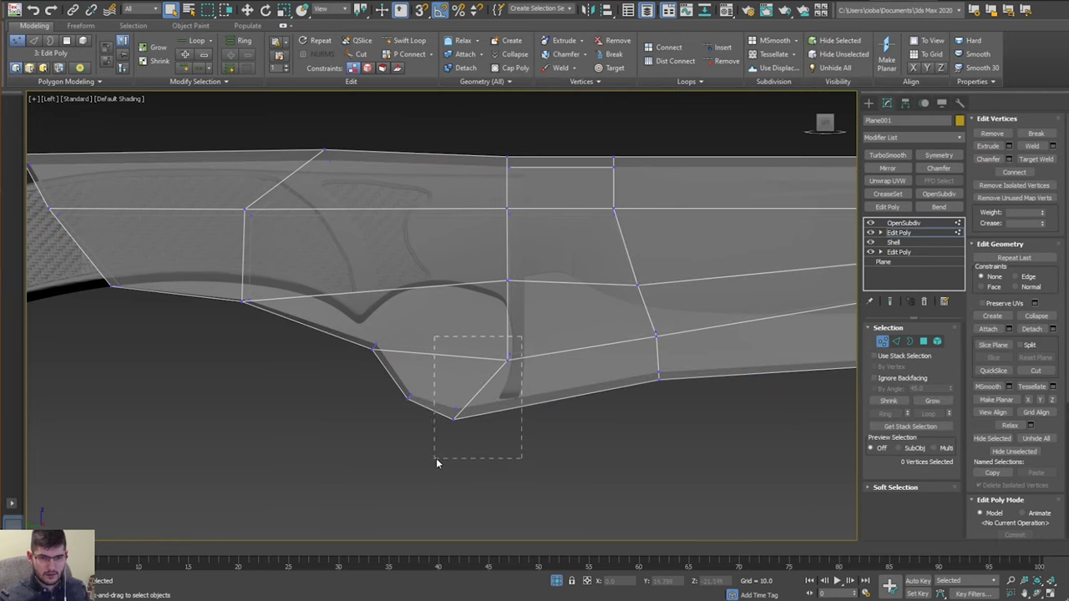
{"action": "key", "text": "w"}
{"action": "left_click_drag", "start_coordinate": [489, 358], "coordinate": [489, 368]}
{"action": "key", "text": "ctrl+z"}
{"action": "key", "text": "ctrl+z"}
{"action": "key", "text": "ctrl+y"}
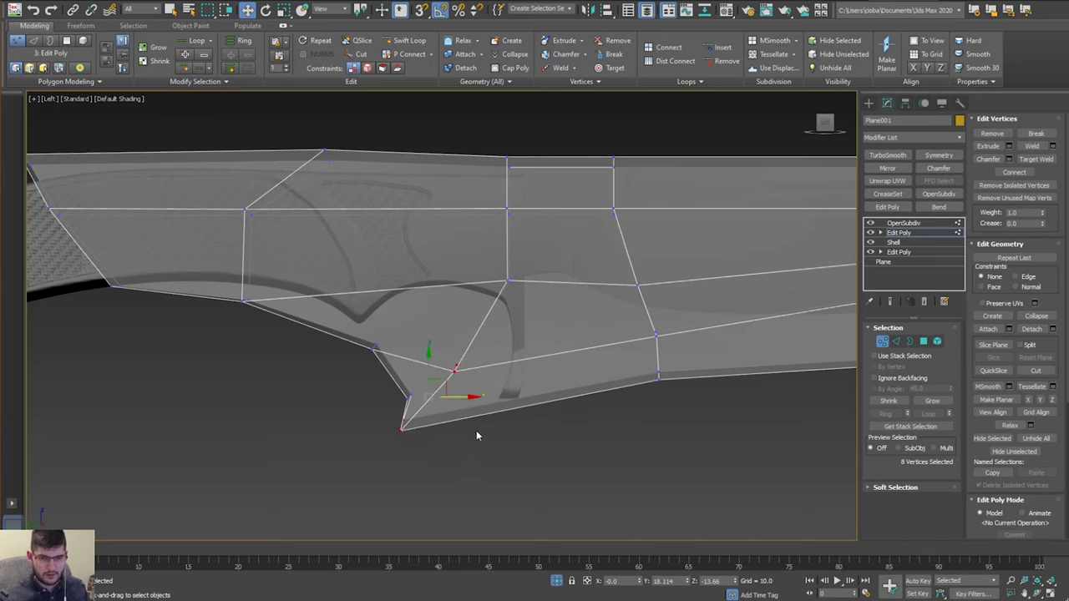
{"action": "key", "text": "ctrl+y"}
Shift the lowest corner vertices of the sheath horizontally toward the blade, almost beneath the vertical edge line.
{"action": "left_click", "coordinate": [486, 458]}
{"action": "left_click_drag", "start_coordinate": [440, 403], "coordinate": [440, 403]}
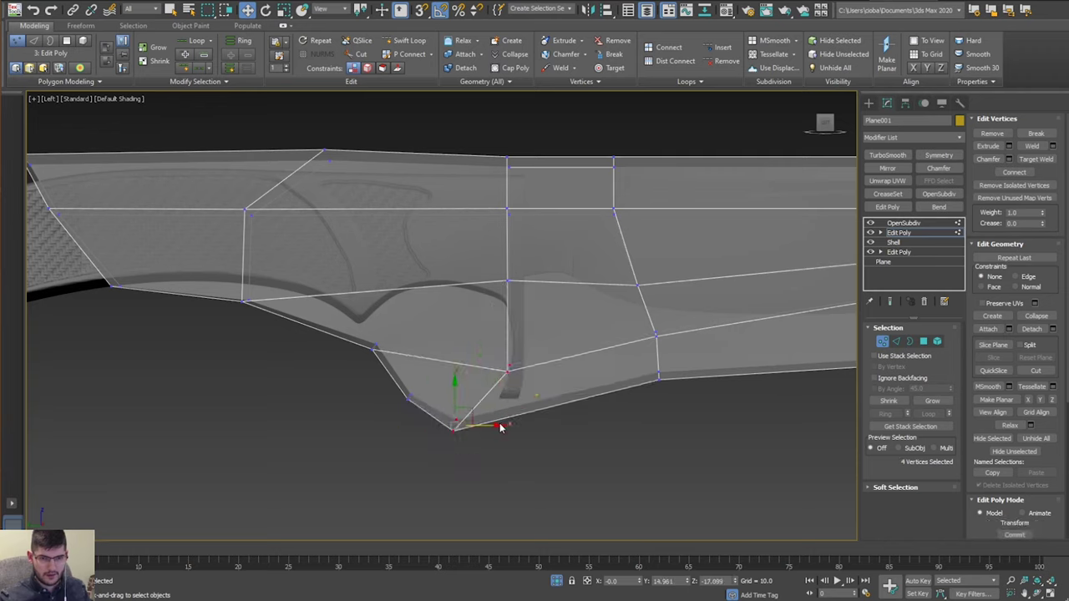
{"action": "left_click_drag", "start_coordinate": [501, 427], "coordinate": [500, 405]}
{"action": "right_click", "coordinate": [529, 424]}
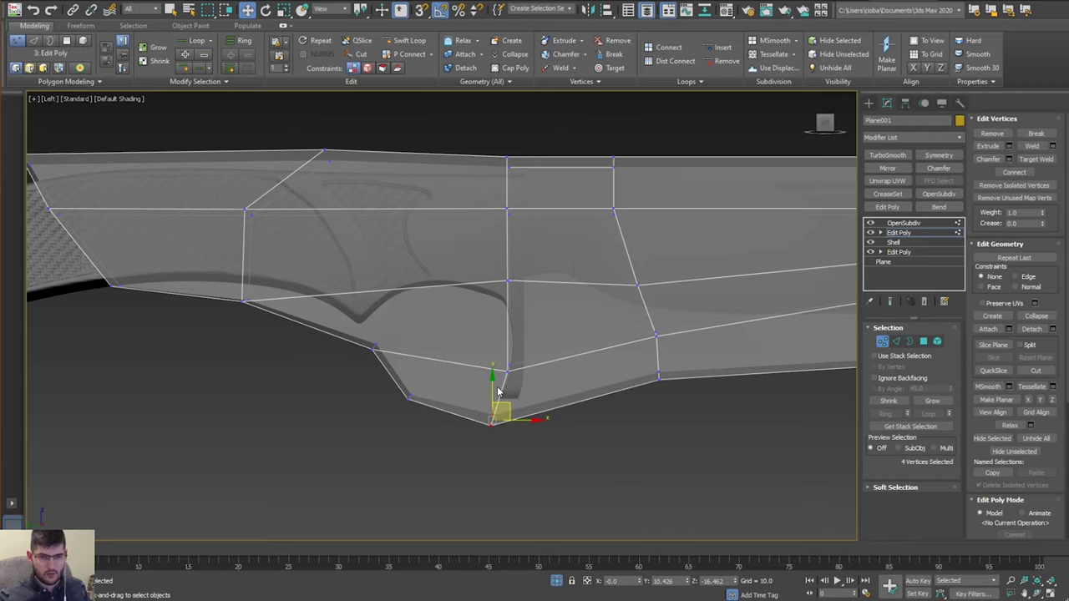
Add a CreaseSet modifier between the upper Edit Poly and OpenSubdiv, with its edge level active.
{"action": "middle_click_drag", "start_coordinate": [541, 334], "coordinate": [519, 329]}
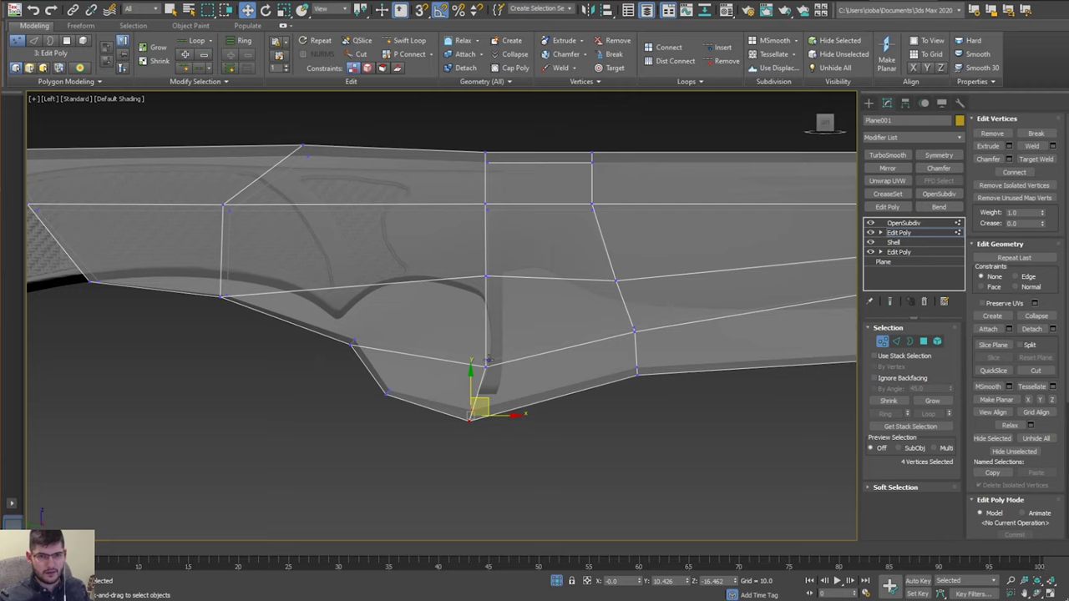
{"action": "middle_click_drag", "start_coordinate": [510, 276], "coordinate": [509, 312]}
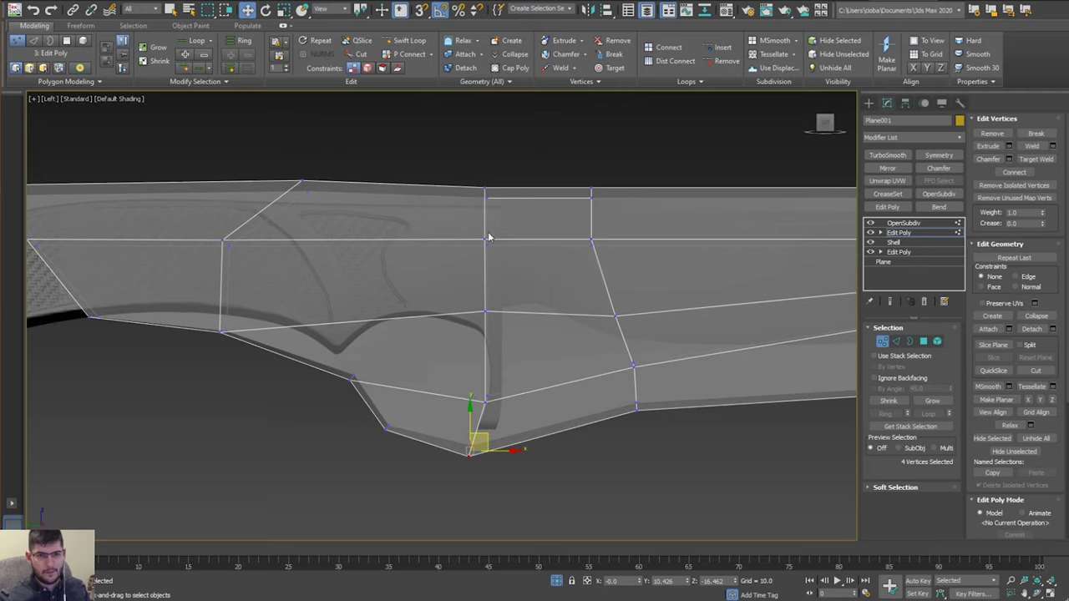
{"action": "middle_click_drag", "start_coordinate": [448, 343], "coordinate": [464, 355]}
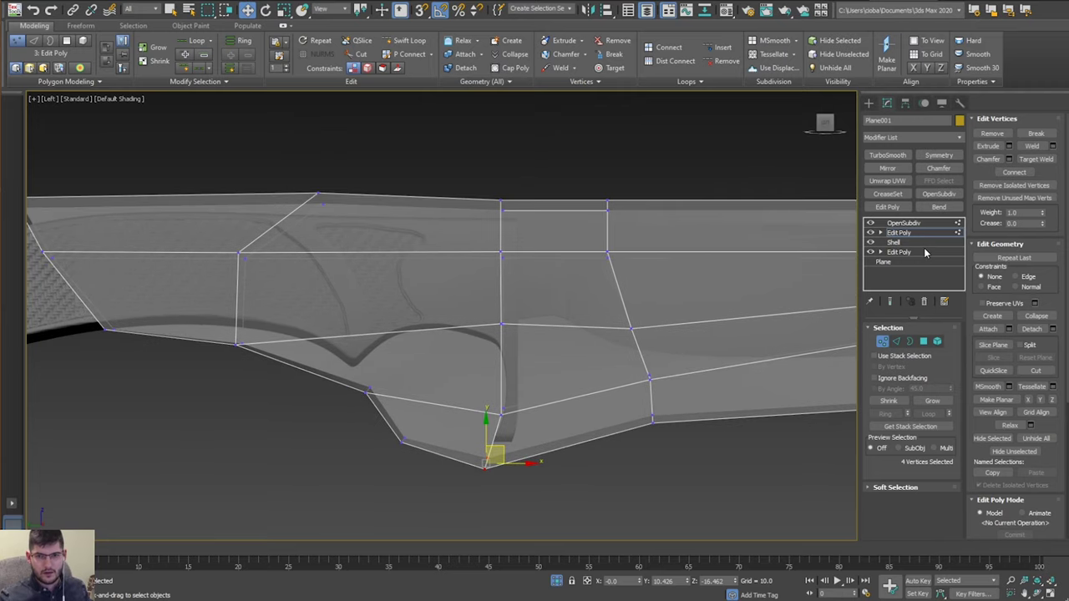
{"action": "key", "text": "1"}
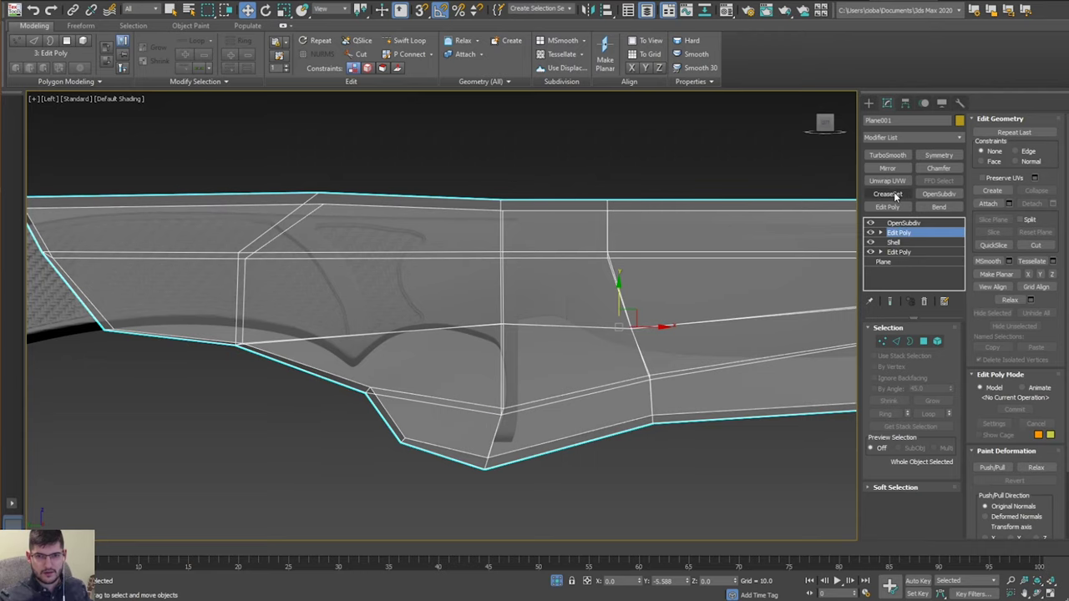
{"action": "left_click", "coordinate": [887, 193]}
{"action": "scroll", "coordinate": [374, 387], "scroll_direction": "up", "scroll_amount": 3}
{"action": "key", "text": "1"}
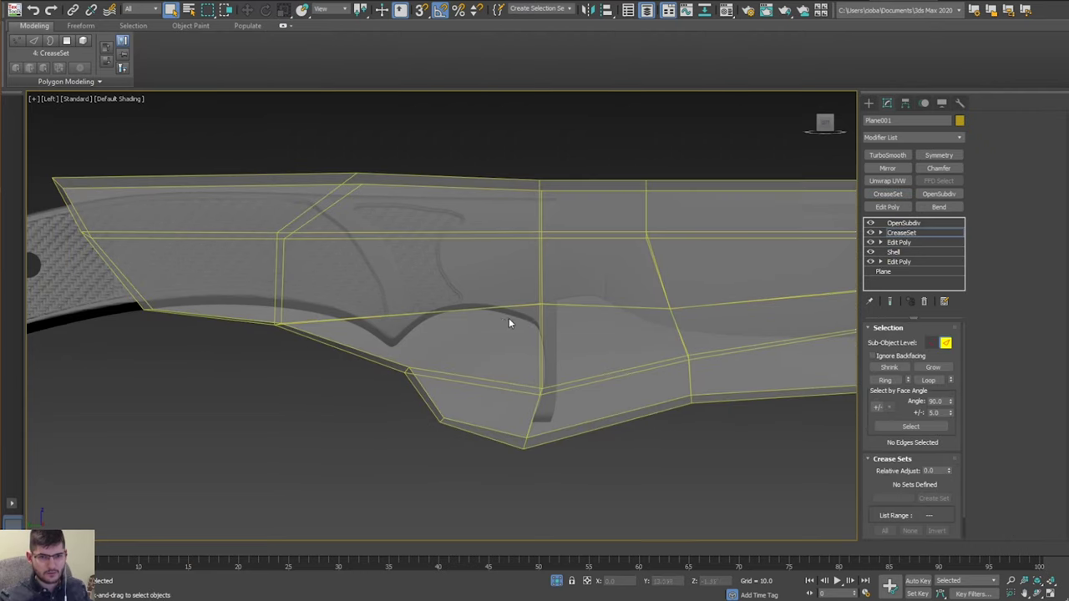
Create a crease set with value 1.0 from the edges outlining the handle recess down to the lowest corner.
{"action": "left_click_drag", "start_coordinate": [493, 349], "coordinate": [435, 288]}
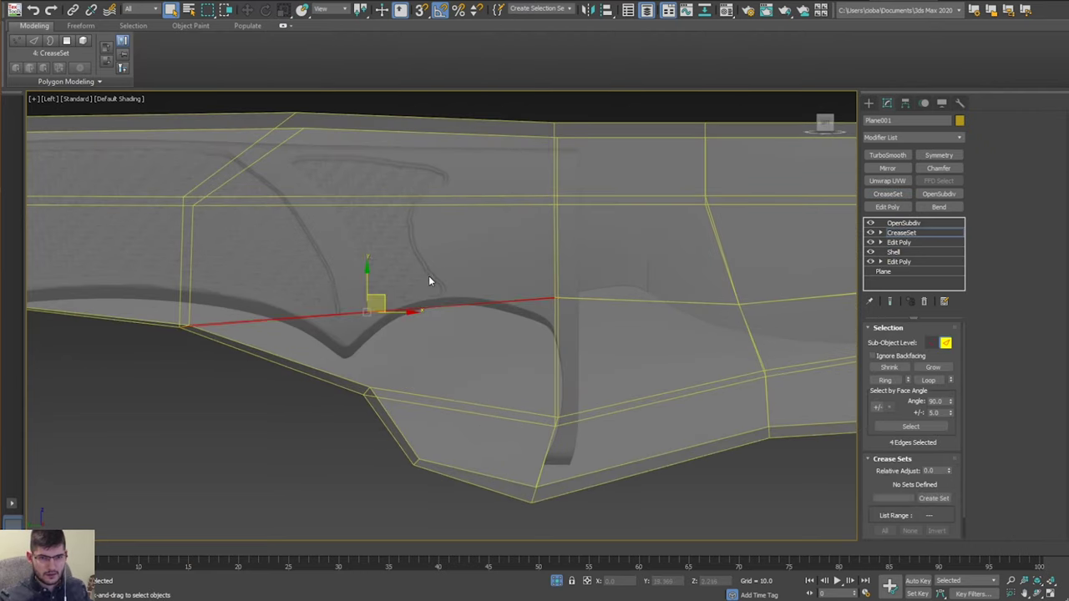
{"action": "left_click_drag", "start_coordinate": [529, 359], "coordinate": [606, 380], "text": "ctrl"}
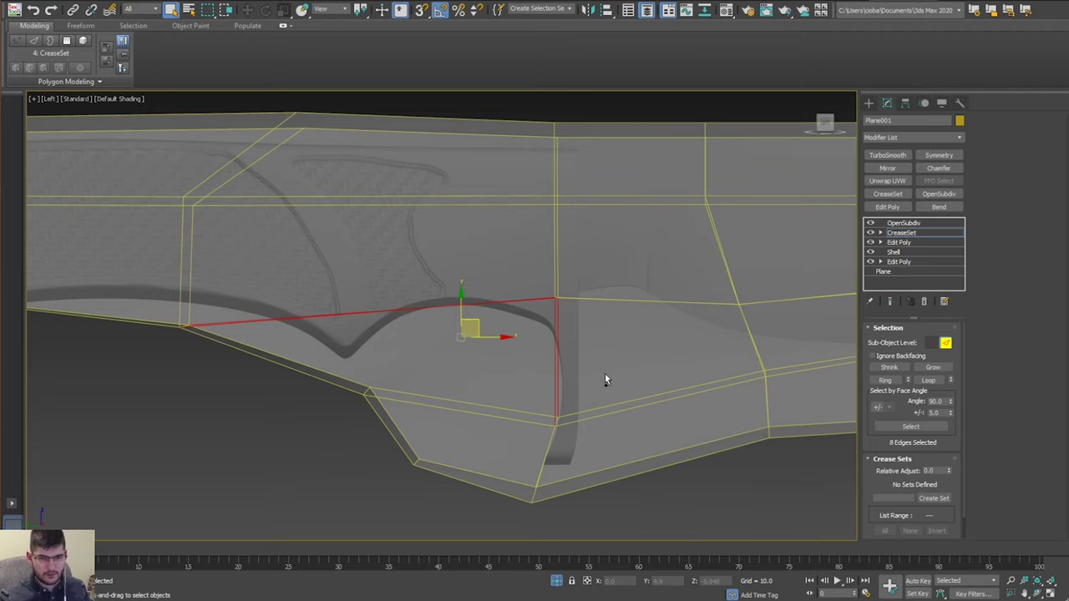
{"action": "left_click_drag", "start_coordinate": [584, 457], "coordinate": [583, 458], "text": "ctrl"}
{"action": "scroll", "coordinate": [498, 328], "scroll_direction": "down", "scroll_amount": 2}
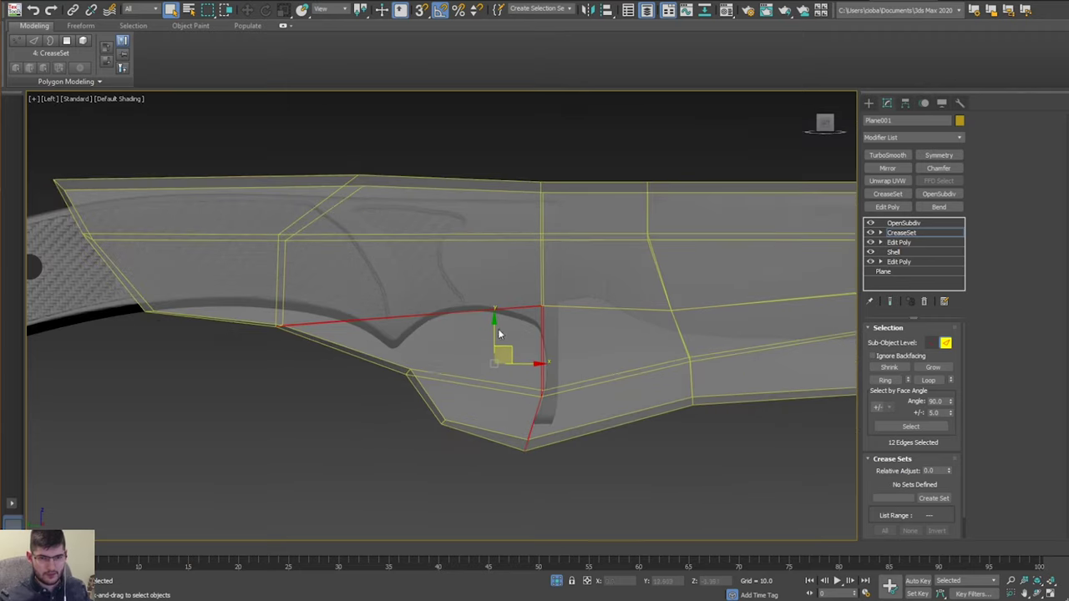
{"action": "middle_click_drag", "start_coordinate": [498, 328], "coordinate": [490, 370]}
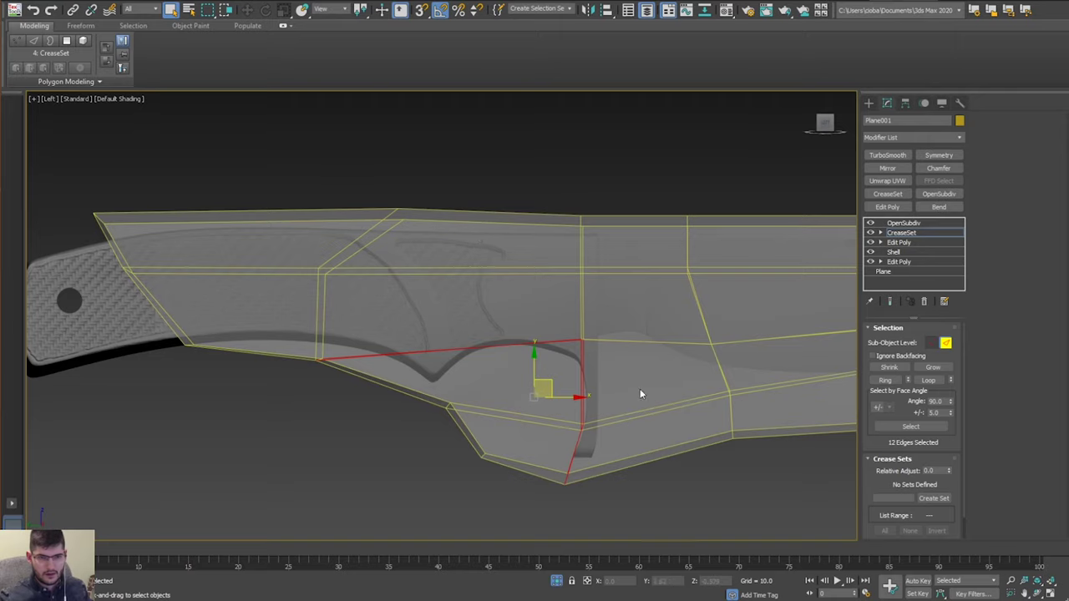
{"action": "left_click", "coordinate": [934, 498]}
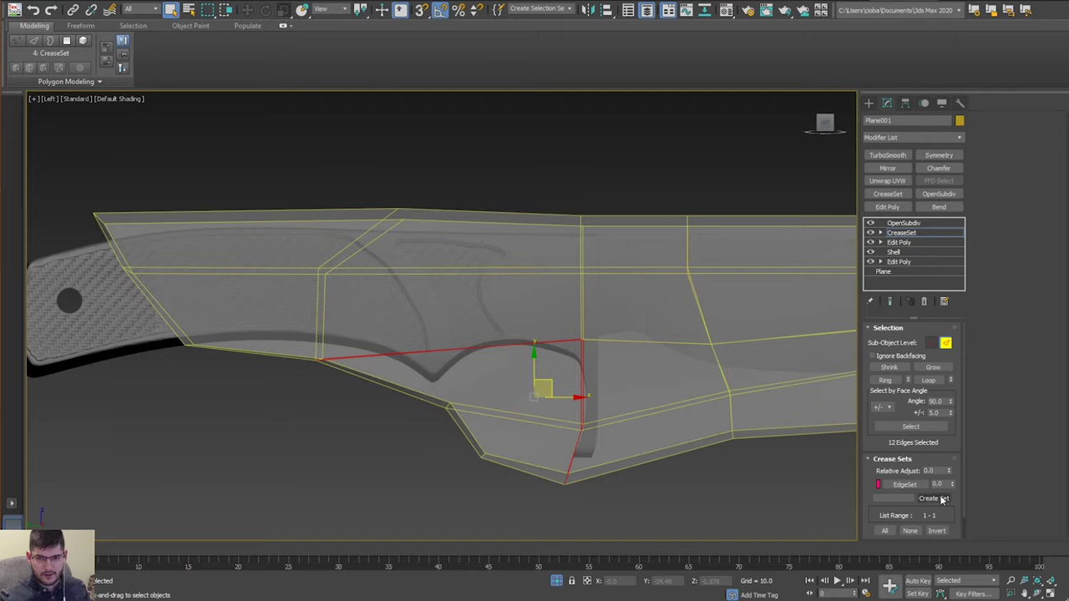
{"action": "left_click_drag", "start_coordinate": [957, 468], "coordinate": [960, 356]}
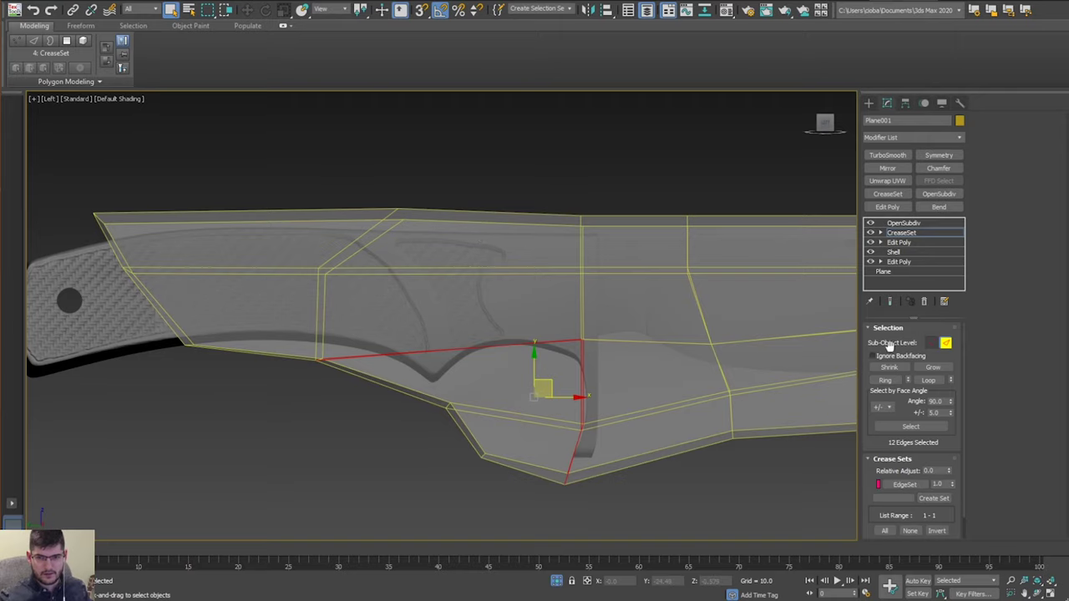
Show the end result of the modifier stack and view the creased sheath at the OpenSubdiv level.
{"action": "middle_click_drag", "start_coordinate": [747, 287], "coordinate": [644, 268]}
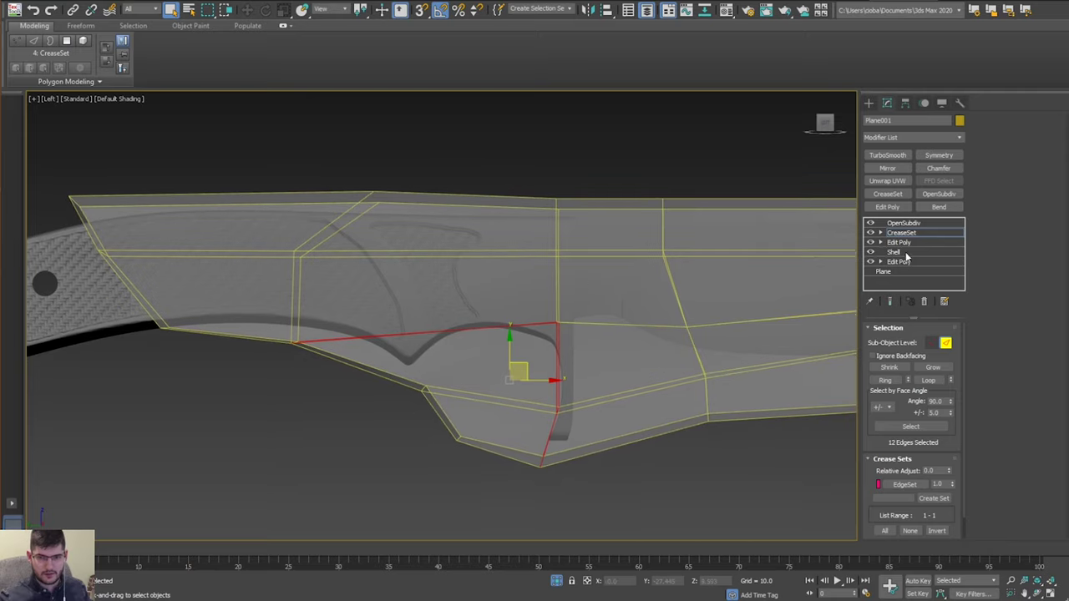
{"action": "left_click", "coordinate": [889, 302]}
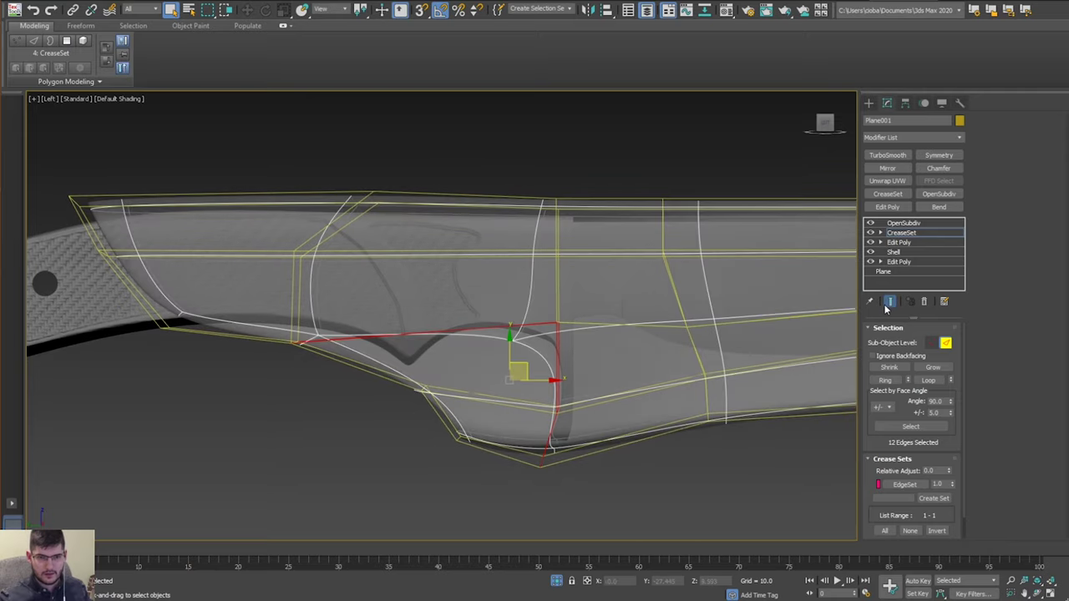
{"action": "middle_click_drag", "start_coordinate": [637, 317], "coordinate": [647, 249], "text": "alt"}
{"action": "left_click", "coordinate": [910, 224]}
{"action": "scroll", "coordinate": [409, 188], "scroll_direction": "down", "scroll_amount": 3}
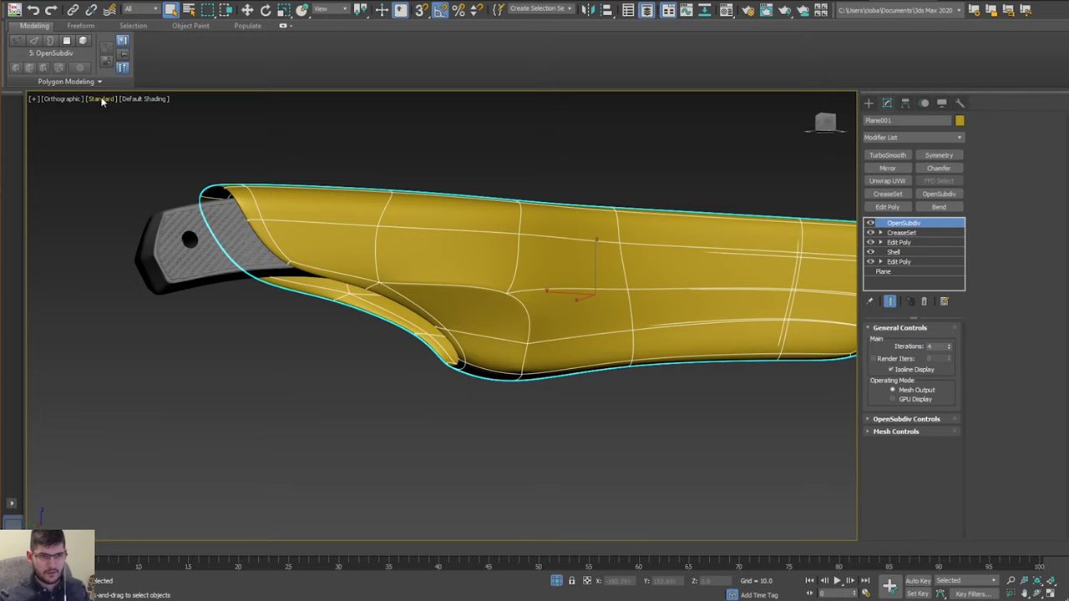
Turn off the edged-faces display for the selected sheath and view it from below.
{"action": "left_click", "coordinate": [137, 100]}
{"action": "mouse_move", "coordinate": [217, 243]}
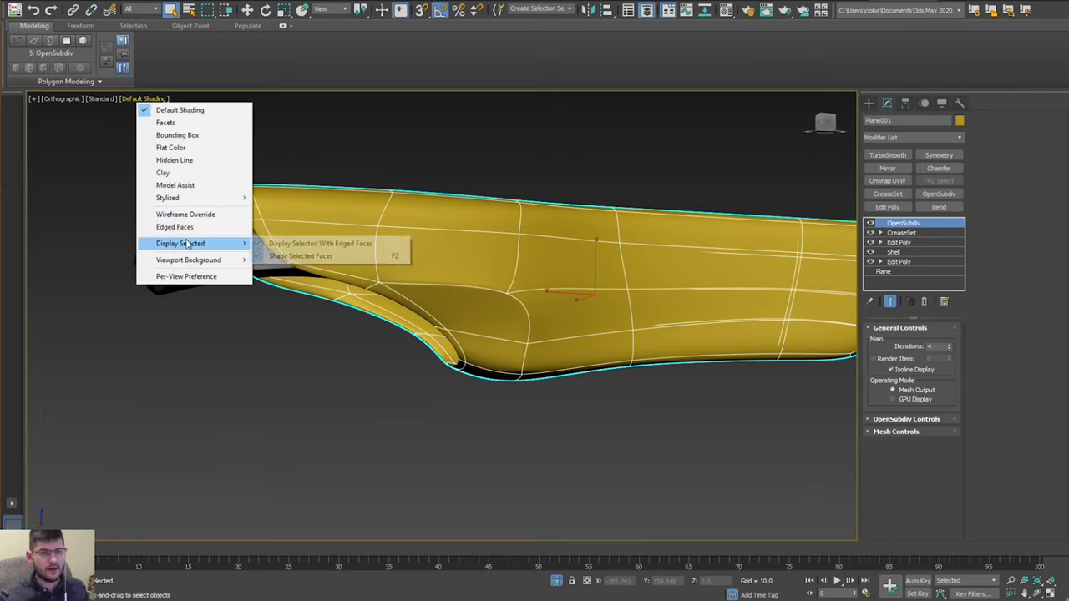
{"action": "left_click", "coordinate": [264, 255]}
{"action": "middle_click_drag", "start_coordinate": [264, 255], "coordinate": [416, 216], "text": "alt"}
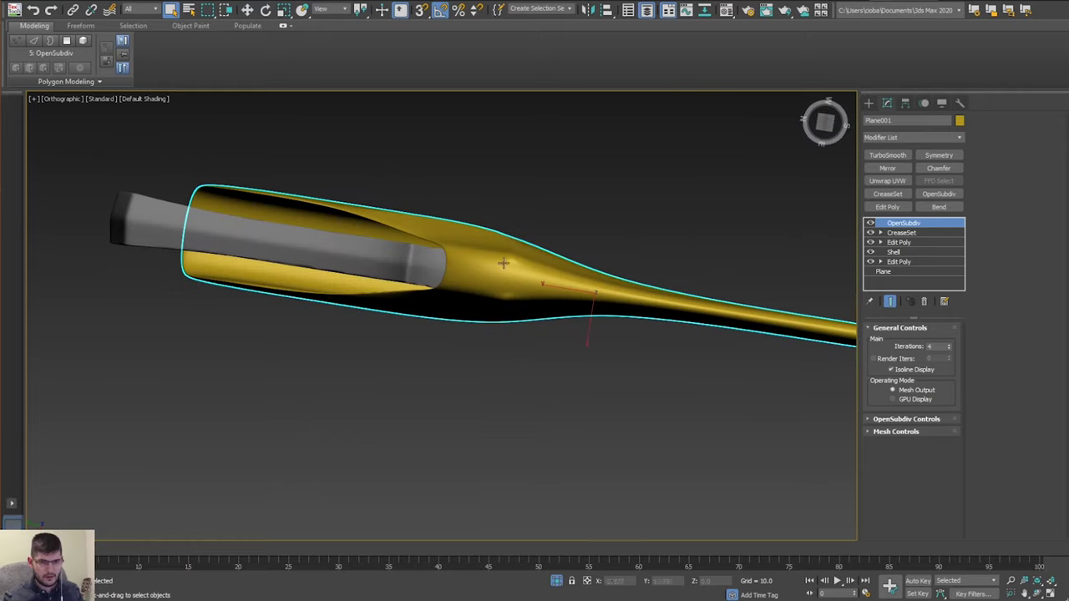
Add the two edges crossing the underside at the lowest corner to the selection and update the EdgeSet crease set from it.
{"action": "left_click", "coordinate": [909, 233]}
{"action": "scroll", "coordinate": [522, 328], "scroll_direction": "up", "scroll_amount": 5}
{"action": "middle_click_drag", "start_coordinate": [521, 327], "coordinate": [496, 327], "text": "alt"}
{"action": "scroll", "coordinate": [496, 328], "scroll_direction": "up", "scroll_amount": 3}
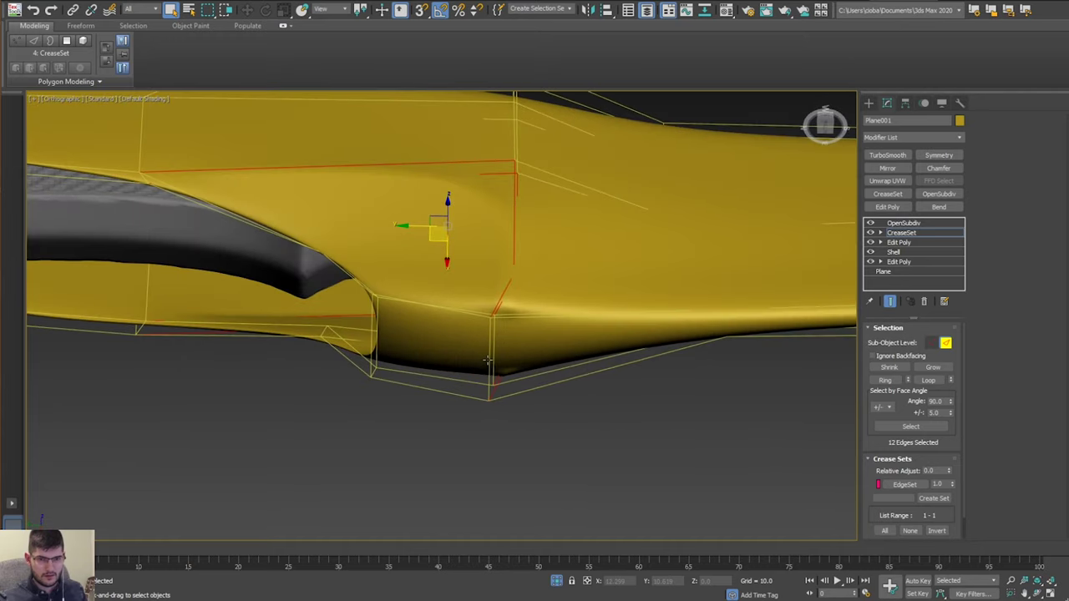
{"action": "left_click", "coordinate": [493, 361], "text": "ctrl"}
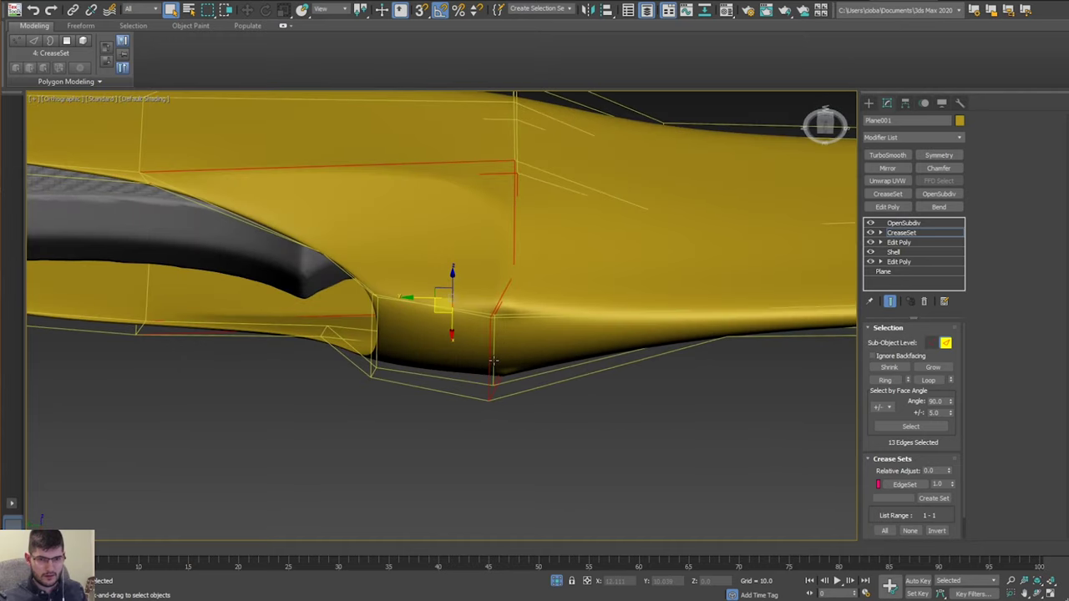
{"action": "right_click", "coordinate": [904, 488]}
{"action": "left_click", "coordinate": [903, 486]}
{"action": "right_click", "coordinate": [900, 484]}
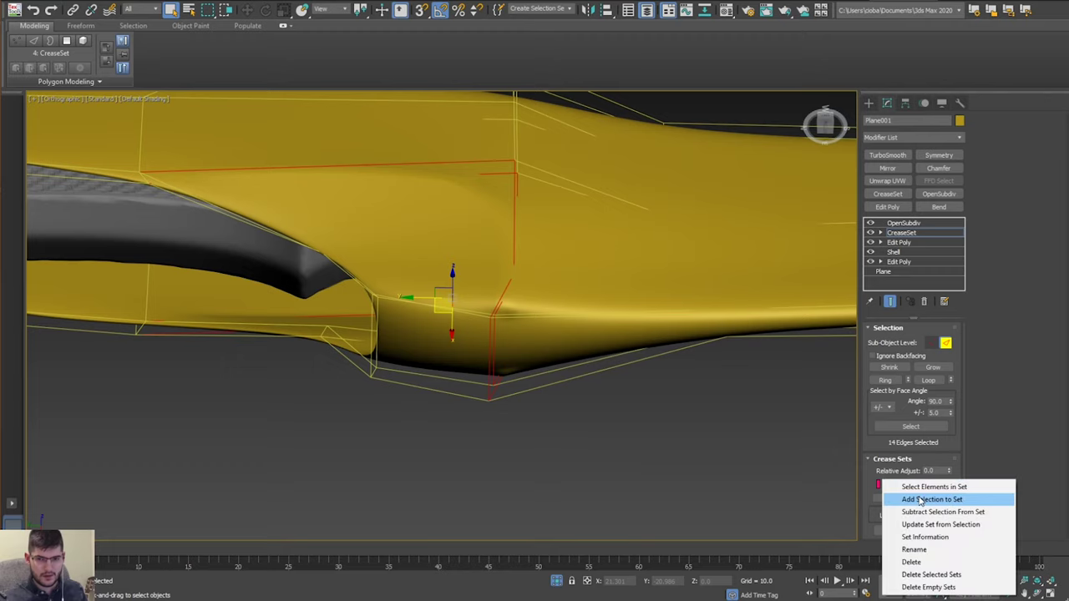
{"action": "left_click", "coordinate": [933, 524]}
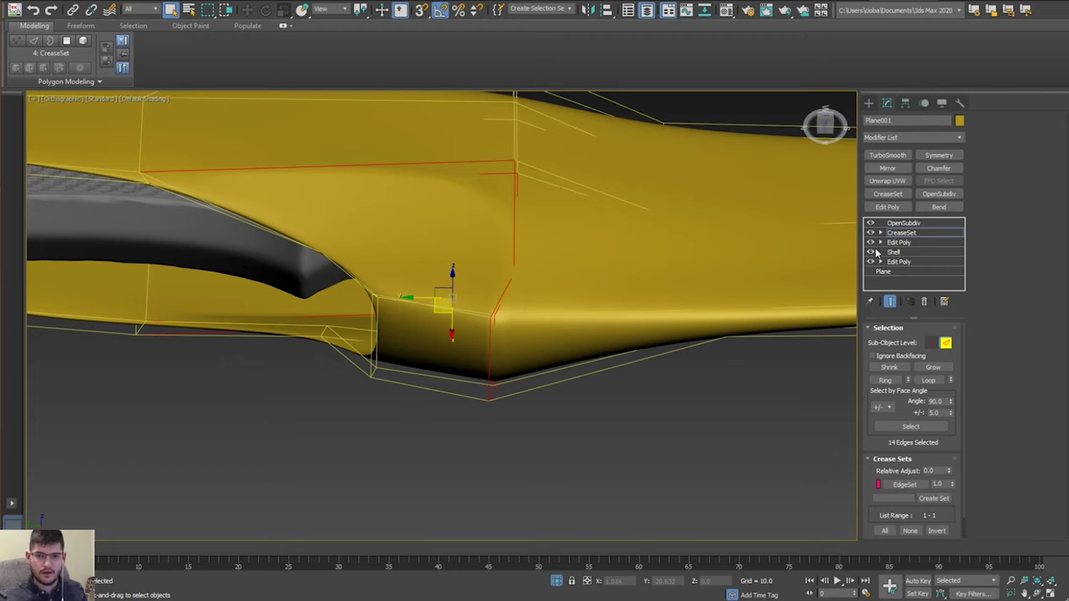
Examine the smoothed sheath's recess crease, lower corner and handle opening from several angles, with and without the crease cage.
{"action": "left_click", "coordinate": [905, 225]}
{"action": "scroll", "coordinate": [589, 251], "scroll_direction": "down", "scroll_amount": 4}
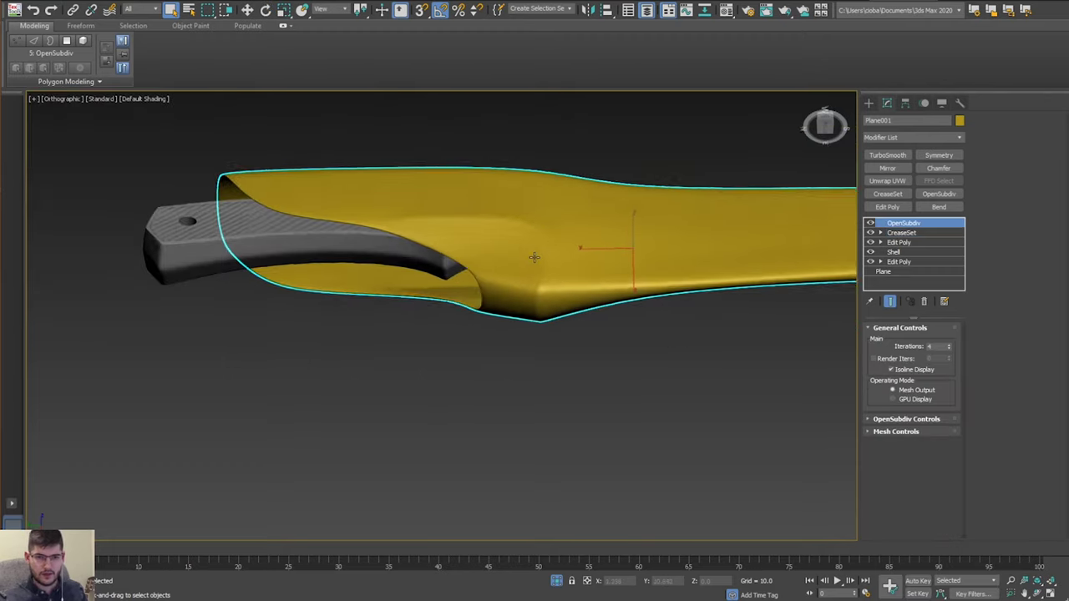
{"action": "middle_click_drag", "start_coordinate": [535, 256], "coordinate": [549, 309], "text": "alt"}
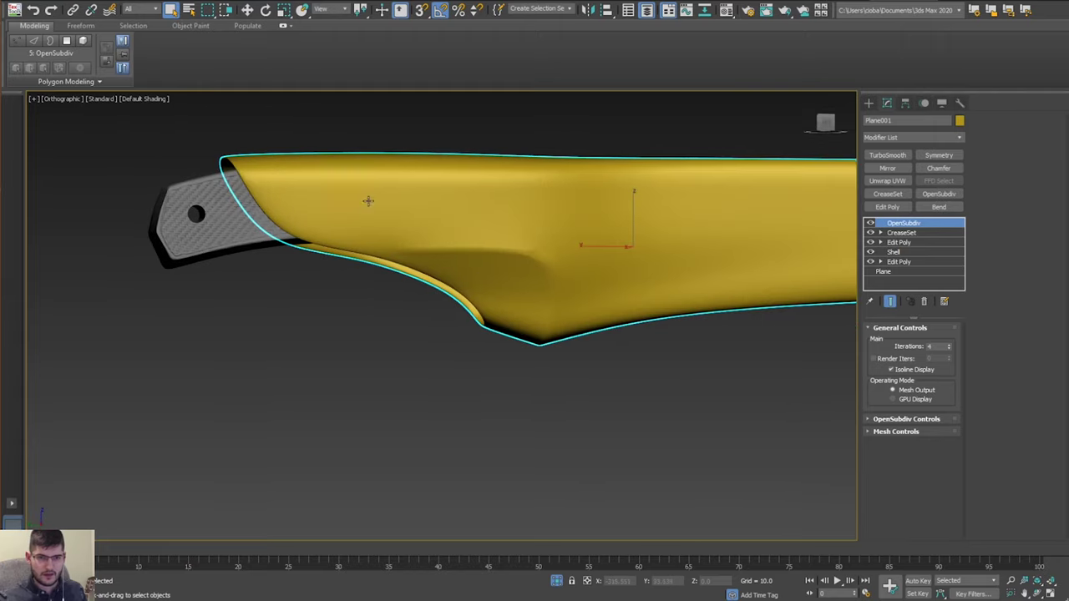
{"action": "middle_click_drag", "start_coordinate": [461, 226], "coordinate": [467, 250], "text": "alt"}
{"action": "left_click", "coordinate": [901, 232]}
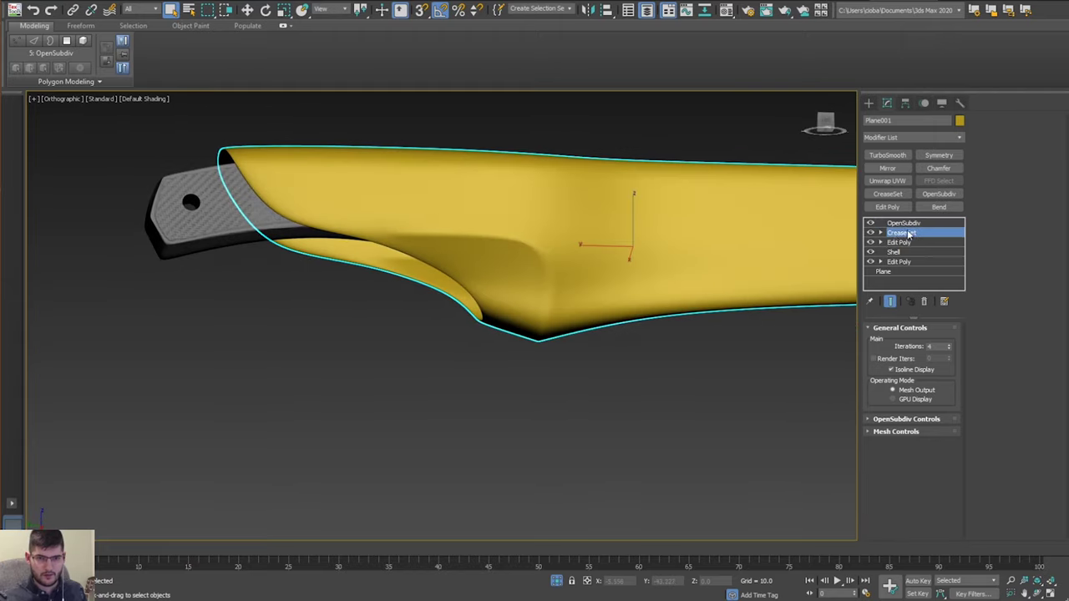
{"action": "scroll", "coordinate": [335, 212], "scroll_direction": "up", "scroll_amount": 4}
{"action": "mouse_move", "coordinate": [340, 206]}
{"action": "middle_mouse_down", "text": "alt"}
{"action": "mouse_move", "coordinate": [331, 169]}
{"action": "mouse_move", "coordinate": [351, 227]}
{"action": "mouse_move", "coordinate": [358, 166]}
{"action": "mouse_move", "coordinate": [365, 194]}
{"action": "middle_mouse_up", "text": "alt"}
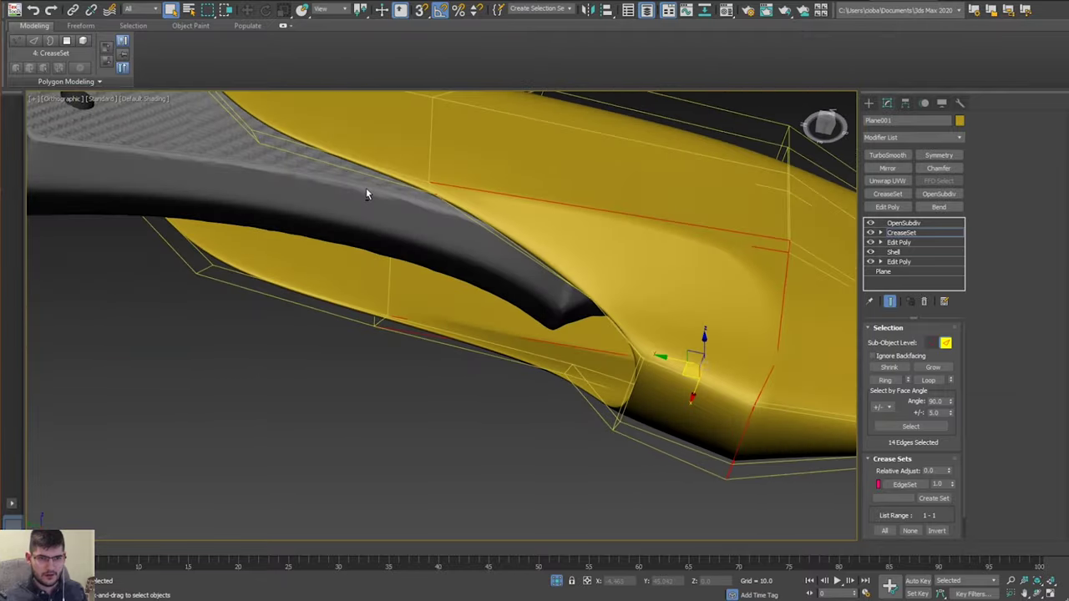
{"action": "middle_click_drag", "start_coordinate": [431, 171], "coordinate": [406, 184], "text": "alt"}
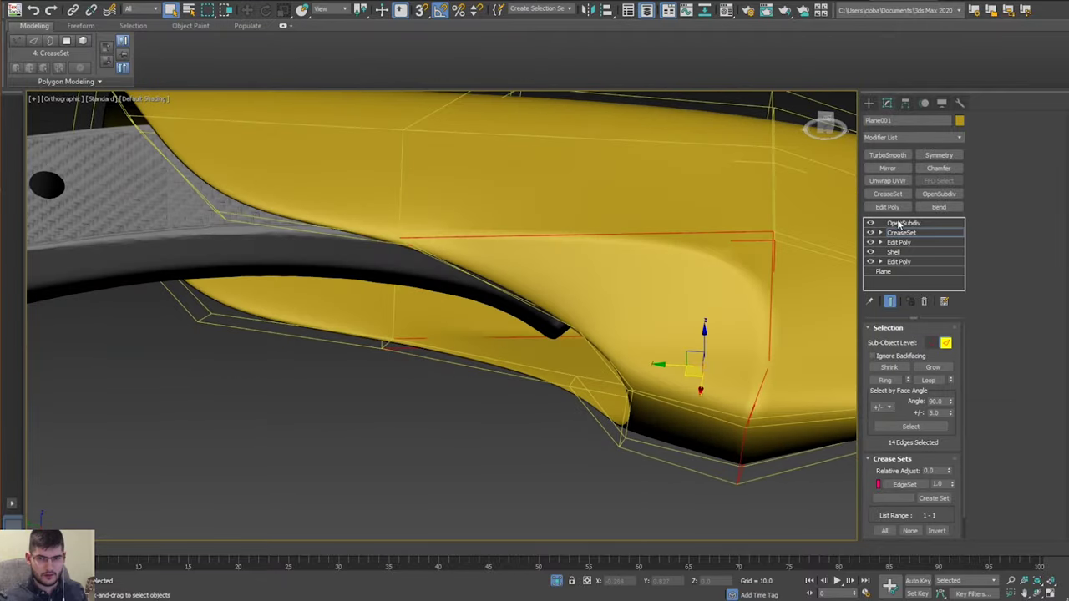
{"action": "left_click", "coordinate": [903, 223]}
{"action": "middle_click_drag", "start_coordinate": [752, 244], "coordinate": [429, 248], "text": "alt"}
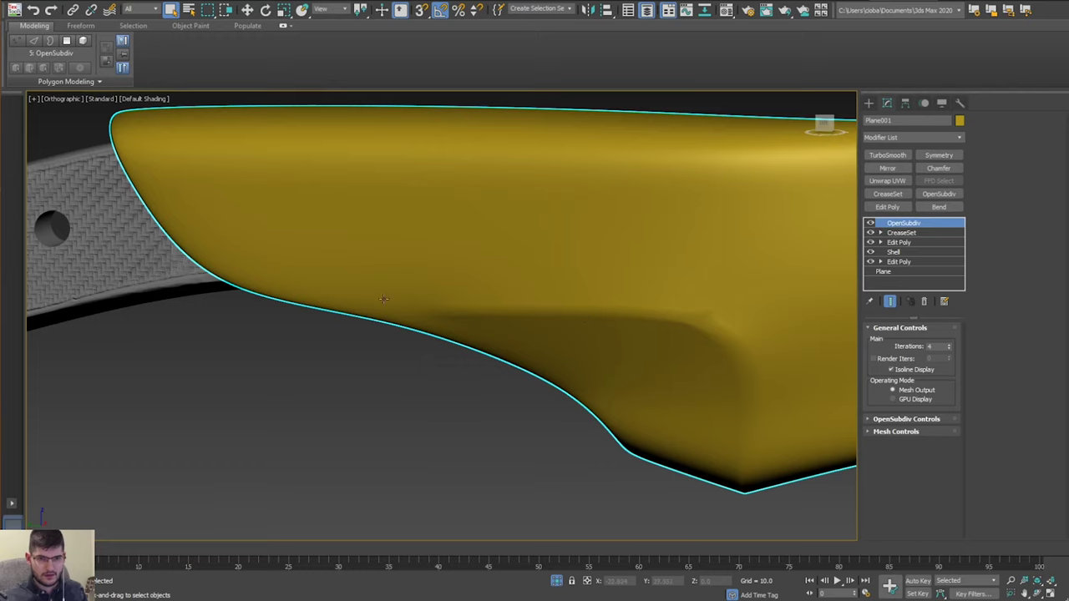
{"action": "middle_click_drag", "start_coordinate": [382, 304], "coordinate": [473, 249], "text": "alt"}
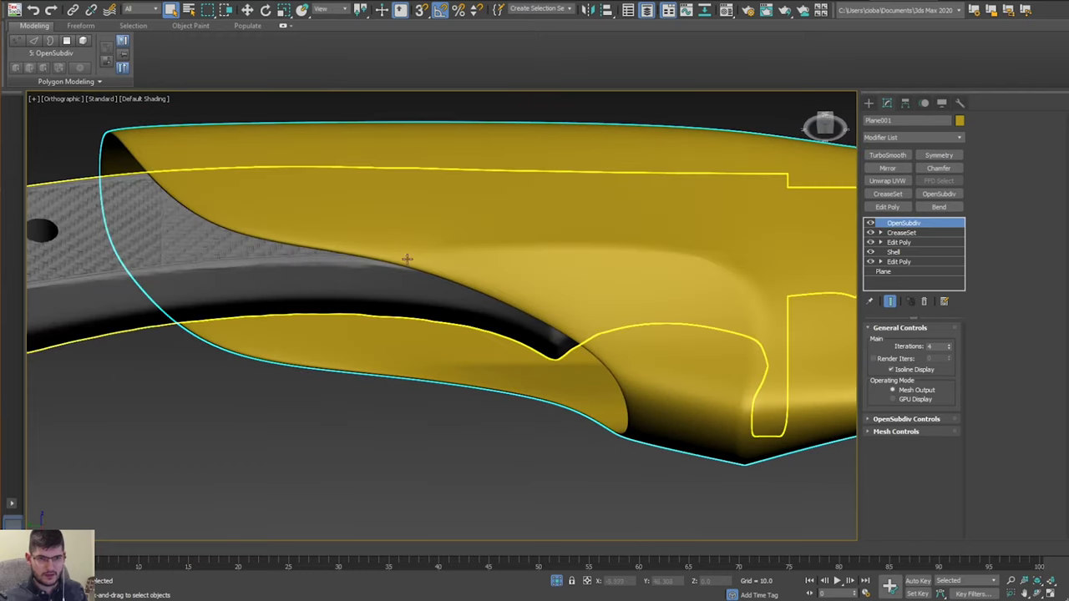
Add the lower edges of the handle opening to the selection and update the EdgeSet crease set from it.
{"action": "left_click", "coordinate": [914, 233]}
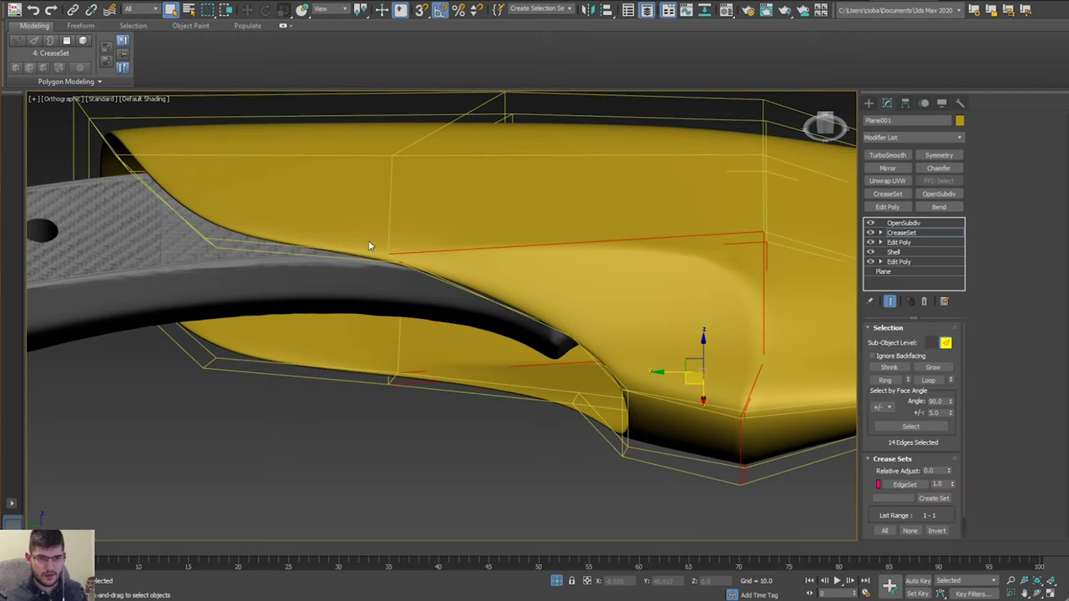
{"action": "middle_click_drag", "start_coordinate": [339, 249], "coordinate": [347, 316], "text": "alt"}
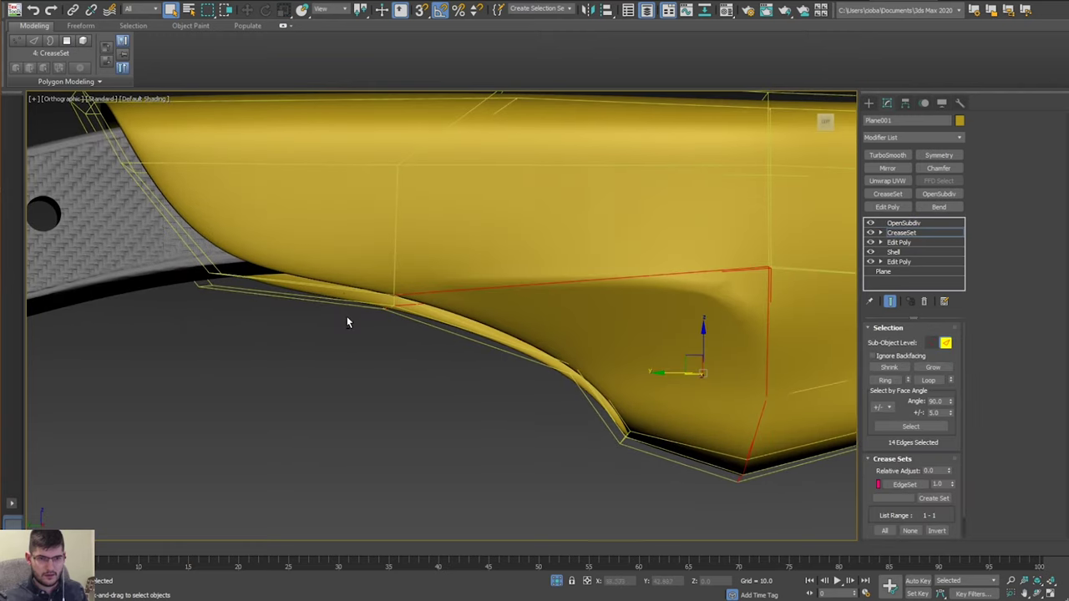
{"action": "left_click", "coordinate": [334, 310], "text": "ctrl"}
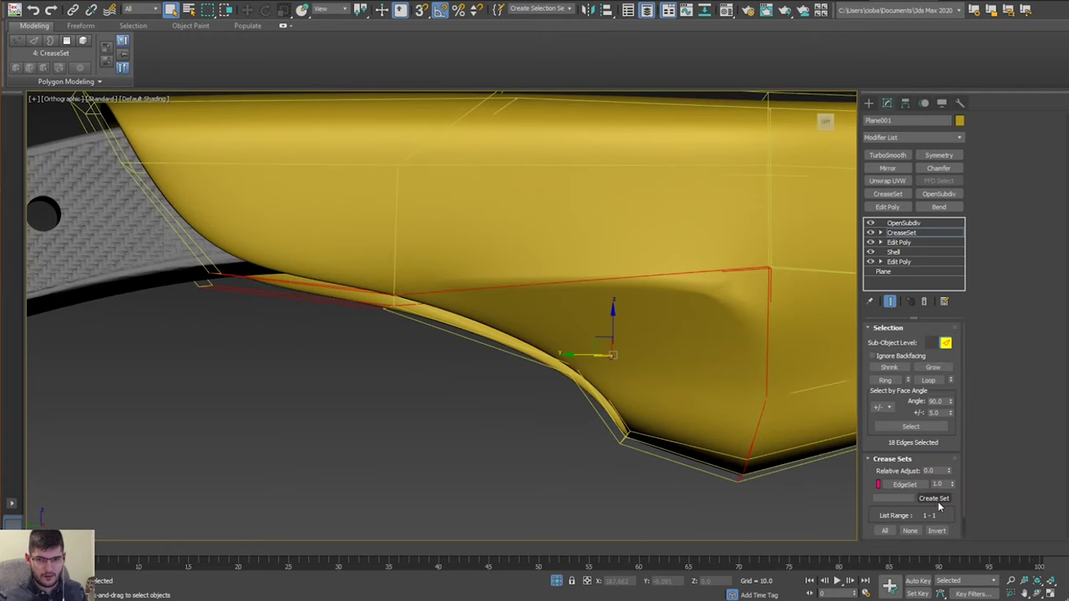
{"action": "left_click_drag", "start_coordinate": [942, 502], "coordinate": [931, 524]}
Check the whole smoothed sheath at the OpenSubdiv level and return to the upper Edit Poly modifier.
{"action": "left_click", "coordinate": [904, 223]}
{"action": "middle_click_drag", "start_coordinate": [517, 251], "coordinate": [701, 289], "text": "alt"}
{"action": "scroll", "coordinate": [502, 291], "scroll_direction": "down", "scroll_amount": 3}
{"action": "left_click", "coordinate": [901, 244]}
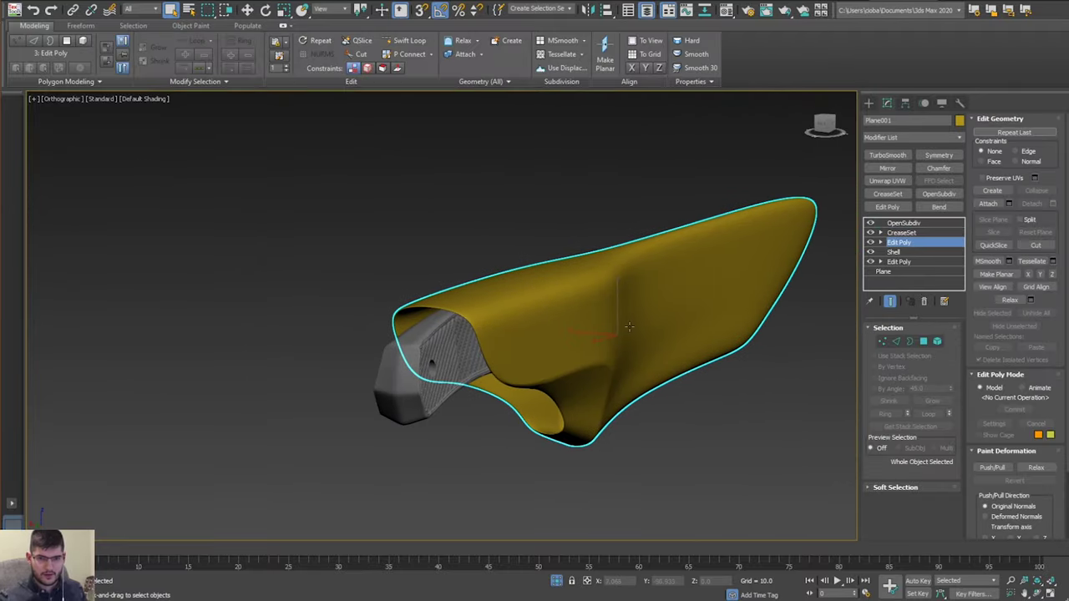
Show the sheath's unsmoothed cage in the Left view and enter vertex editing on the upper Edit Poly modifier.
{"action": "middle_click_drag", "start_coordinate": [676, 327], "coordinate": [587, 305], "text": "alt"}
{"action": "key", "text": "1"}
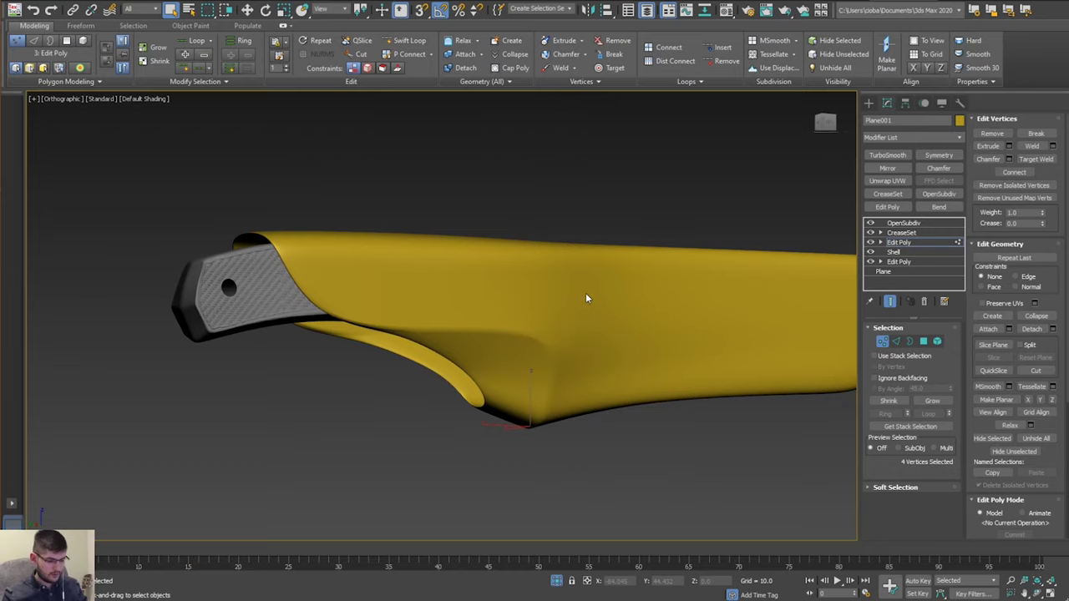
{"action": "middle_click_drag", "start_coordinate": [594, 315], "coordinate": [502, 298], "text": "alt"}
{"action": "key", "text": "l"}
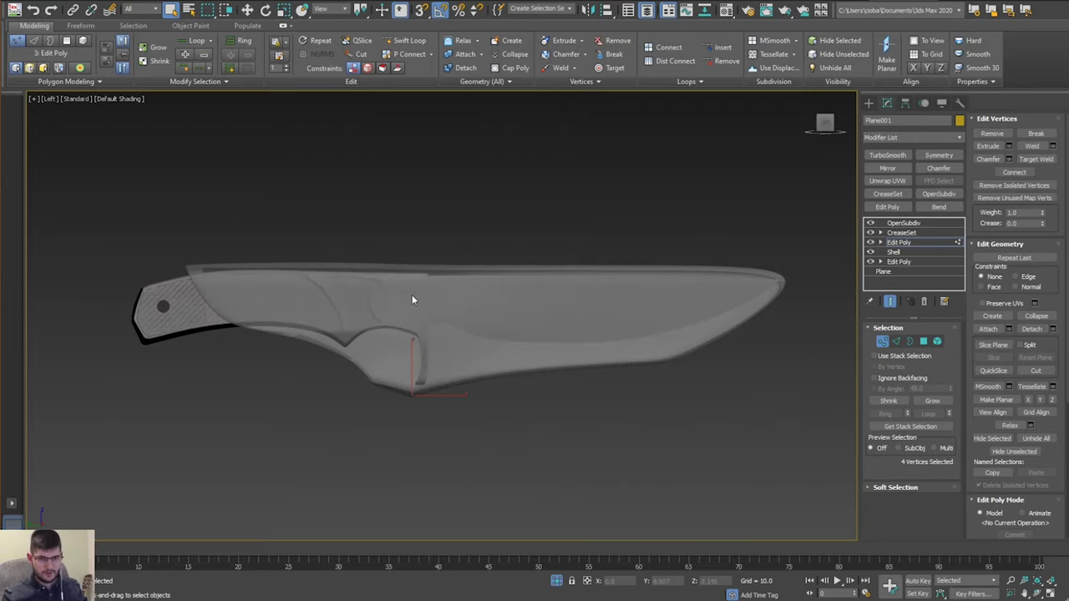
{"action": "scroll", "coordinate": [412, 295], "scroll_direction": "up", "scroll_amount": 2}
{"action": "left_click", "coordinate": [893, 305]}
{"action": "middle_click_drag", "start_coordinate": [431, 272], "coordinate": [695, 234]}
{"action": "key", "text": "1"}
{"action": "scroll", "coordinate": [465, 288], "scroll_direction": "up", "scroll_amount": 2}
{"action": "scroll", "coordinate": [503, 270], "scroll_direction": "down", "scroll_amount": 1}
{"action": "scroll", "coordinate": [501, 267], "scroll_direction": "down", "scroll_amount": 1}
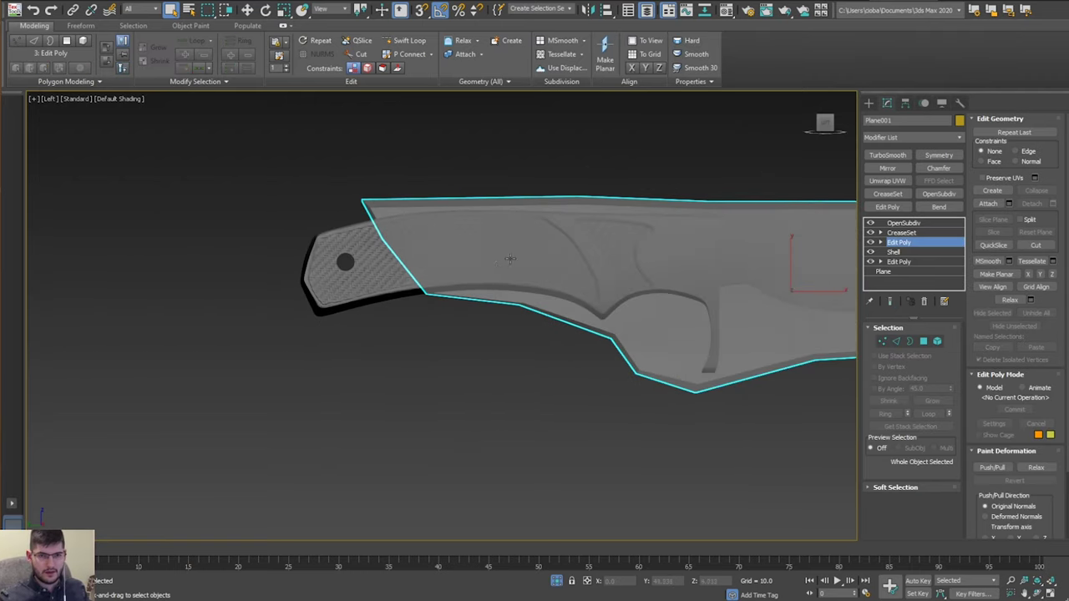
{"action": "key", "text": "1"}
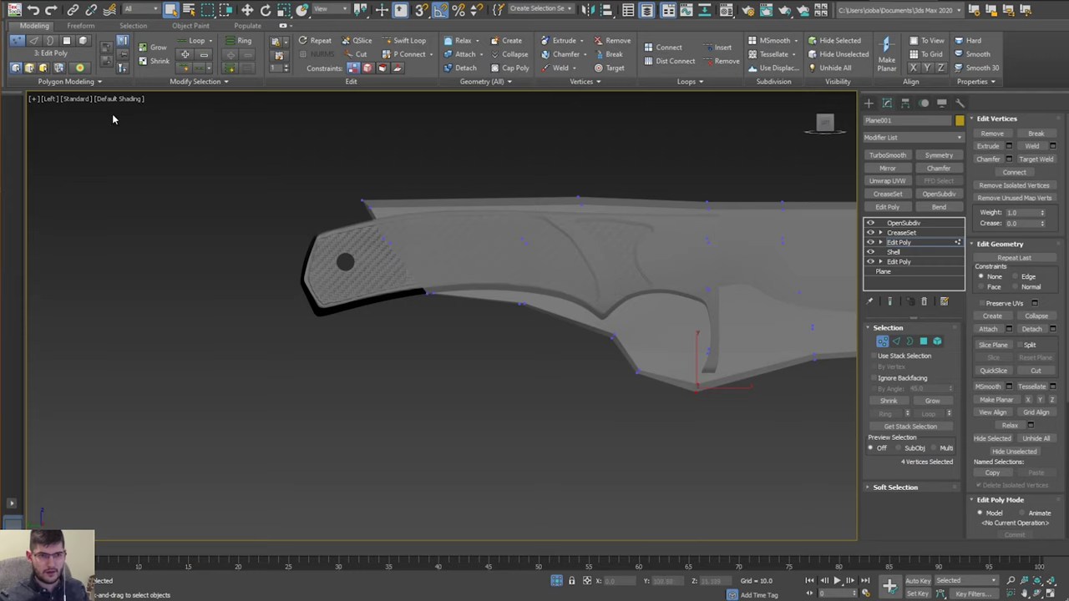
{"action": "left_click", "coordinate": [132, 99]}
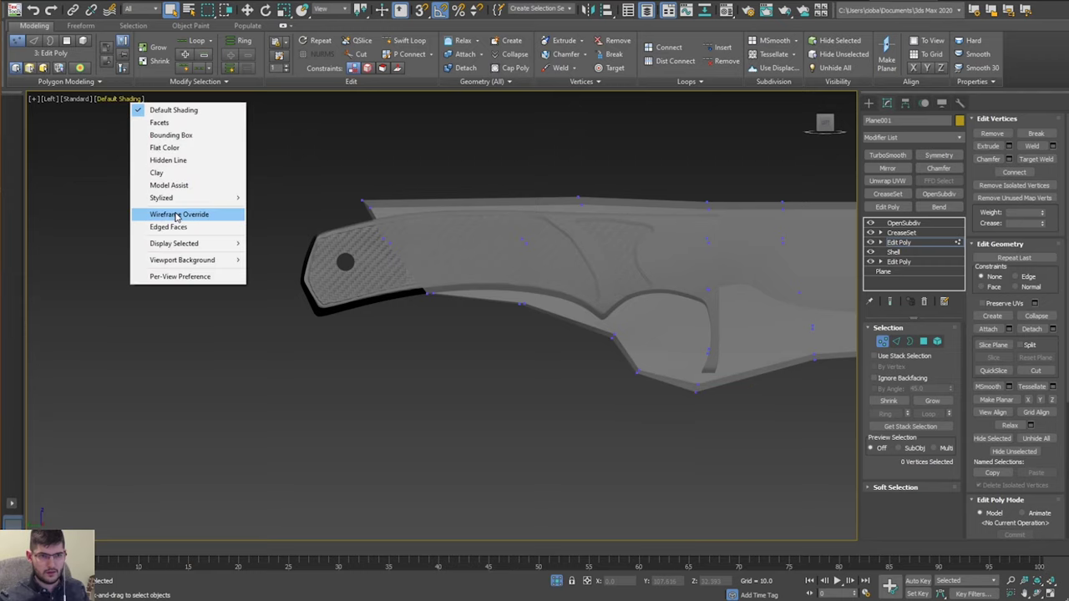
{"action": "left_click", "coordinate": [177, 214]}
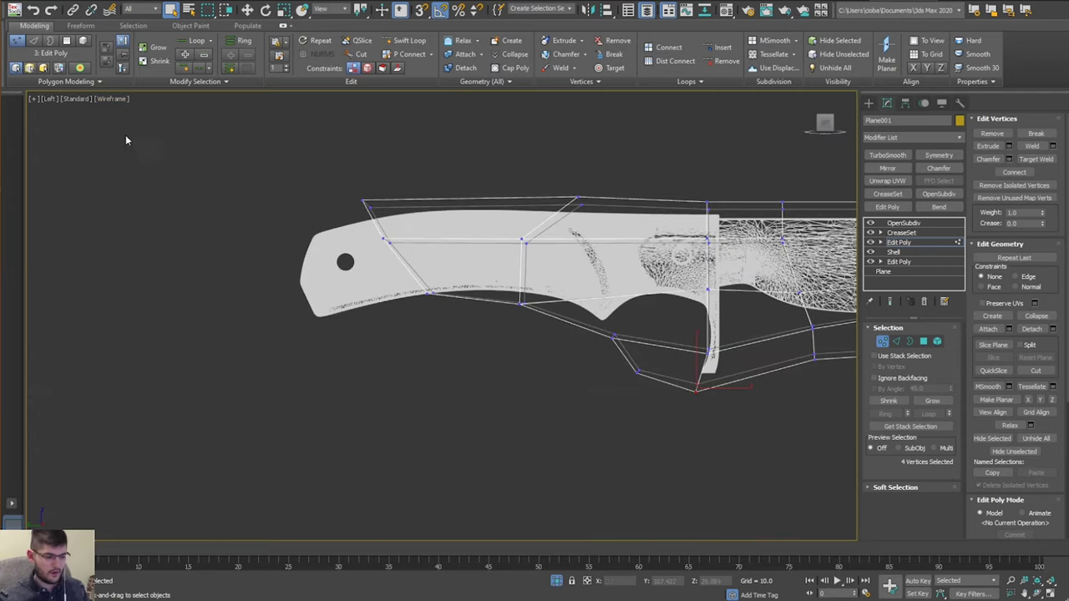
{"action": "key", "text": "F3"}
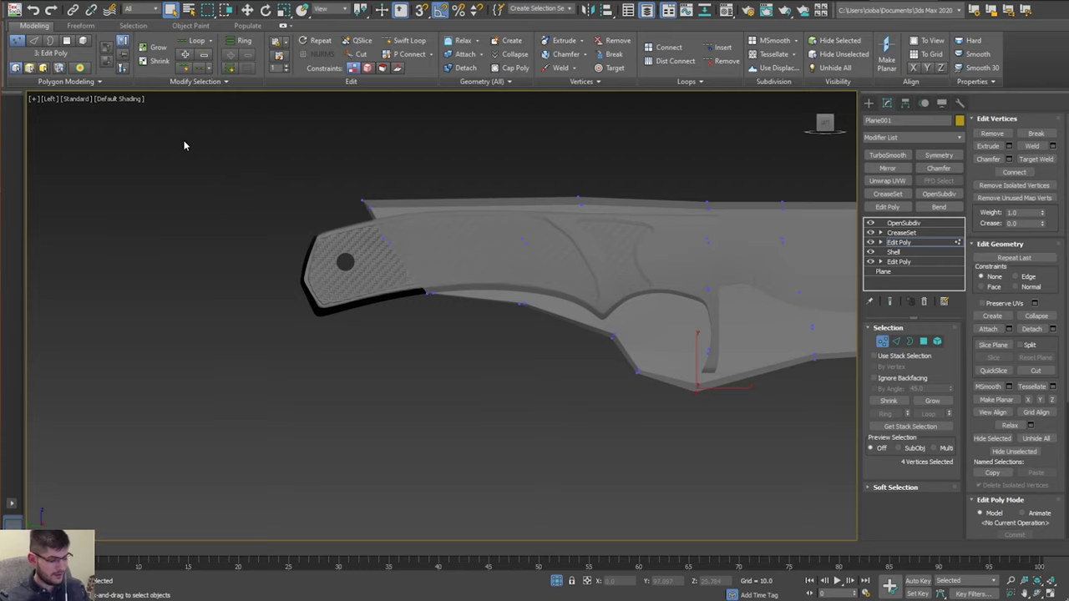
Turn on Display Selected With Edged Faces for the viewport.
{"action": "left_click", "coordinate": [121, 100]}
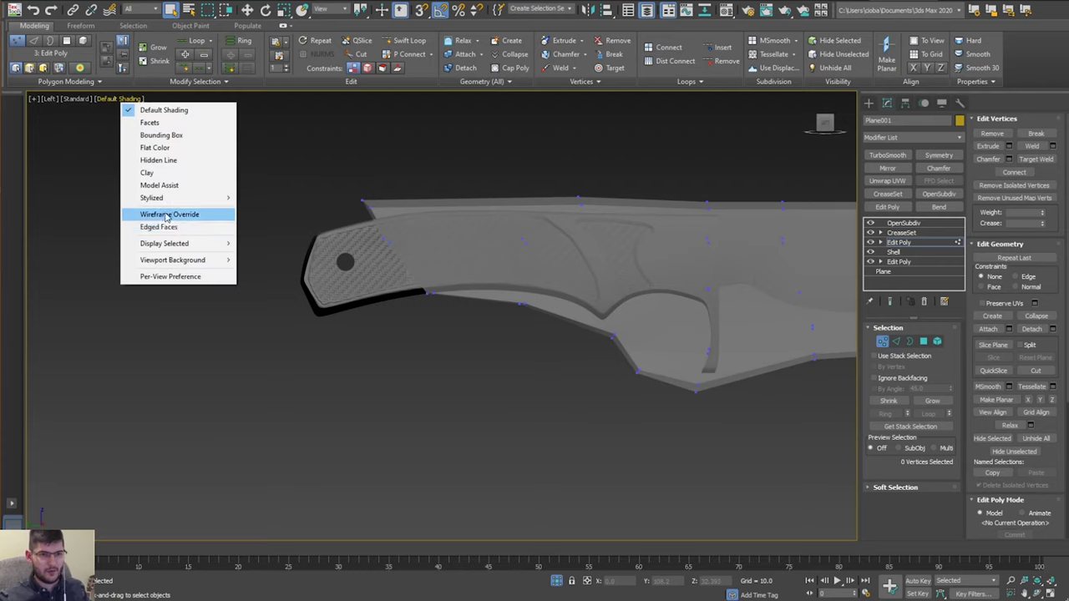
{"action": "mouse_move", "coordinate": [175, 243]}
{"action": "left_click", "coordinate": [267, 244]}
Select the vertices around the sheath's handle end and narrow that section along X with the smoothed result displayed in opaque shading.
{"action": "scroll", "coordinate": [410, 296], "scroll_direction": "up", "scroll_amount": 3}
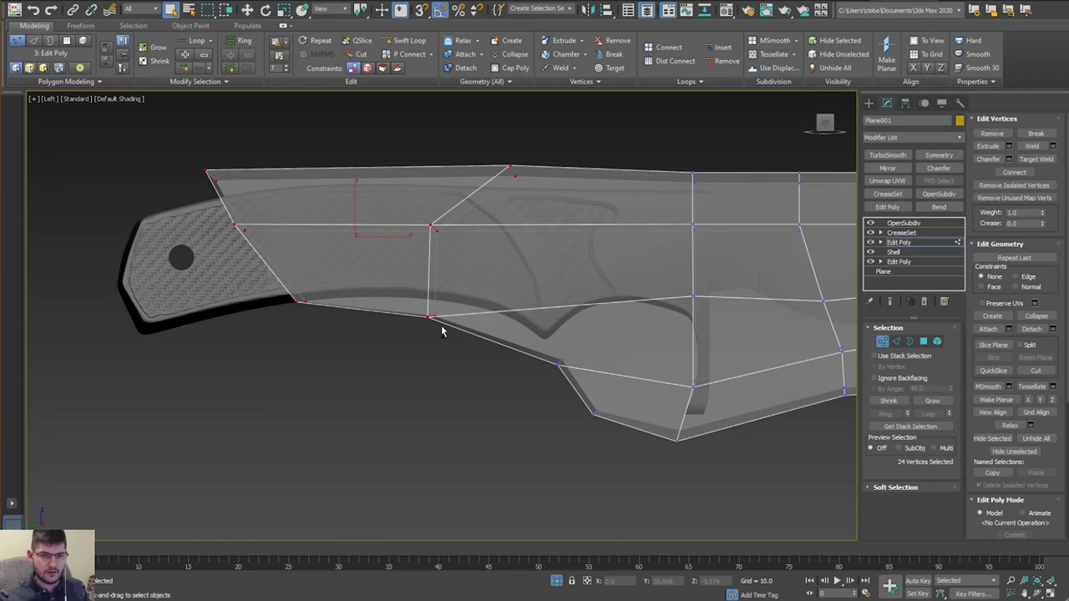
{"action": "middle_click_drag", "start_coordinate": [441, 329], "coordinate": [898, 297], "text": "alt"}
{"action": "key", "text": "p"}
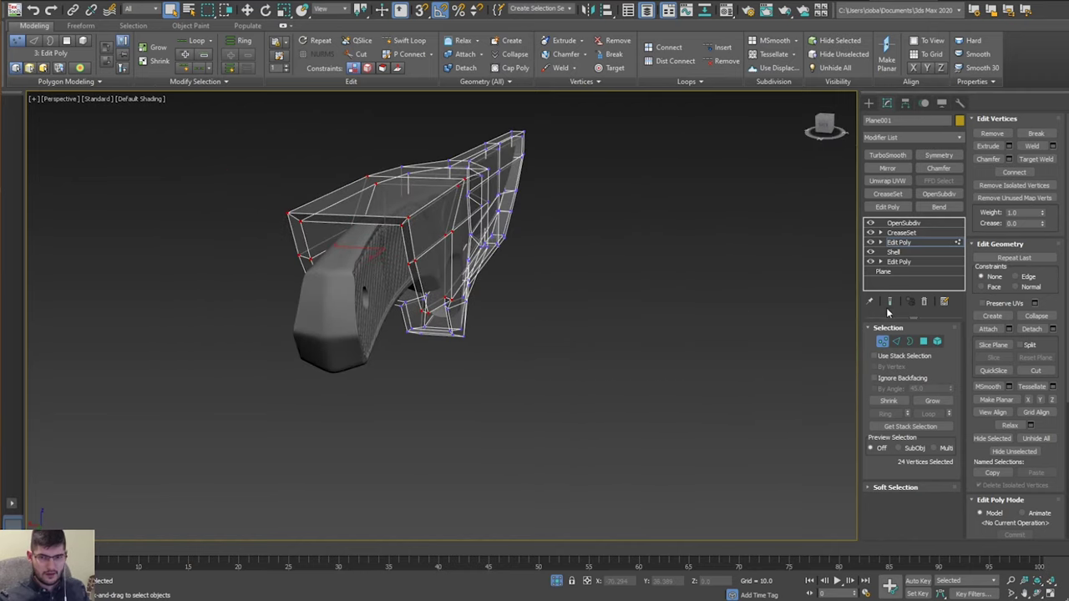
{"action": "left_click", "coordinate": [889, 302]}
{"action": "middle_click_drag", "start_coordinate": [455, 250], "coordinate": [447, 246], "text": "alt"}
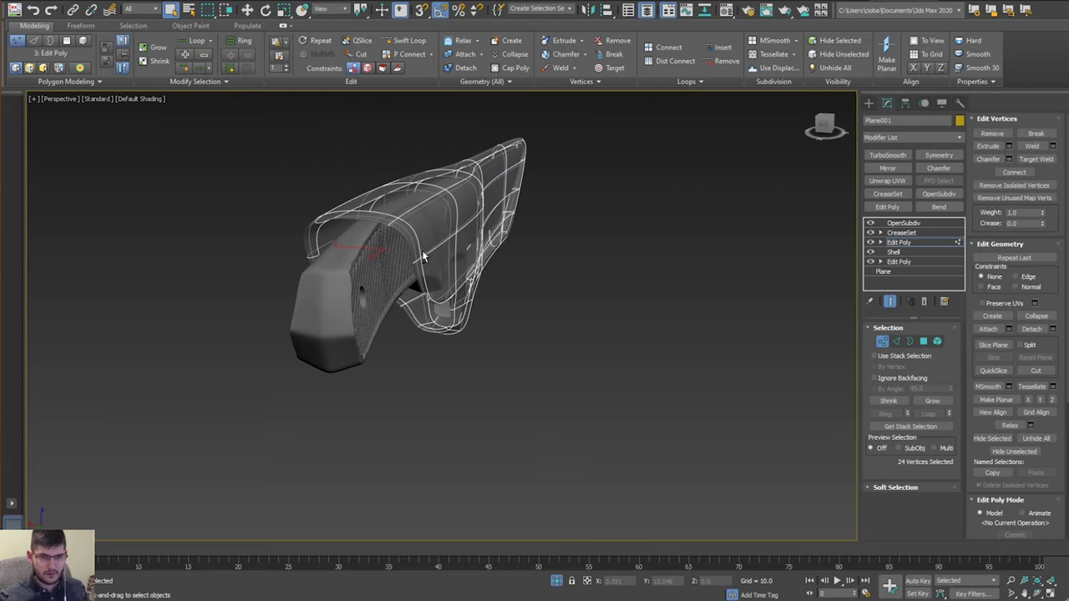
{"action": "key", "text": "alt+x"}
{"action": "key", "text": "w"}
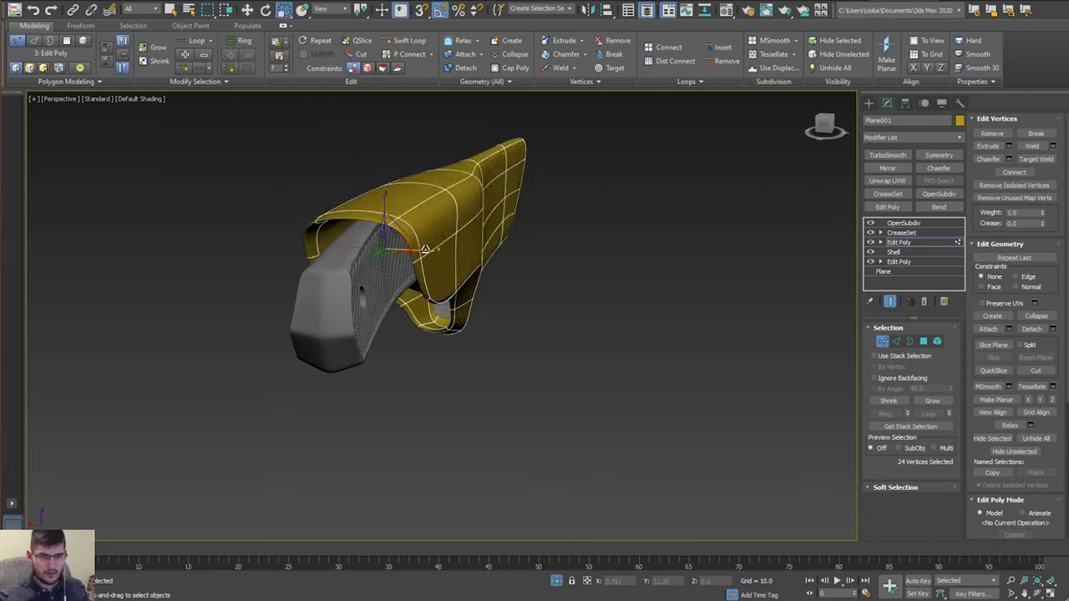
{"action": "mouse_move", "coordinate": [388, 242]}
{"action": "left_mouse_down"}
{"action": "mouse_move", "coordinate": [406, 248]}
{"action": "mouse_move", "coordinate": [386, 248]}
{"action": "left_mouse_up"}
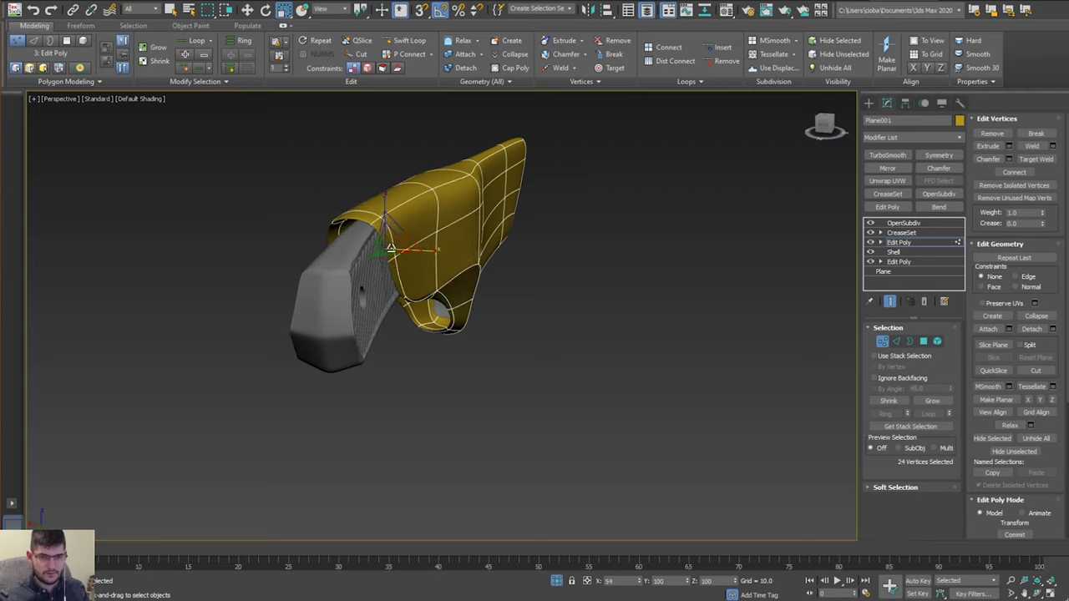
{"action": "middle_click_drag", "start_coordinate": [388, 247], "coordinate": [426, 242], "text": "alt"}
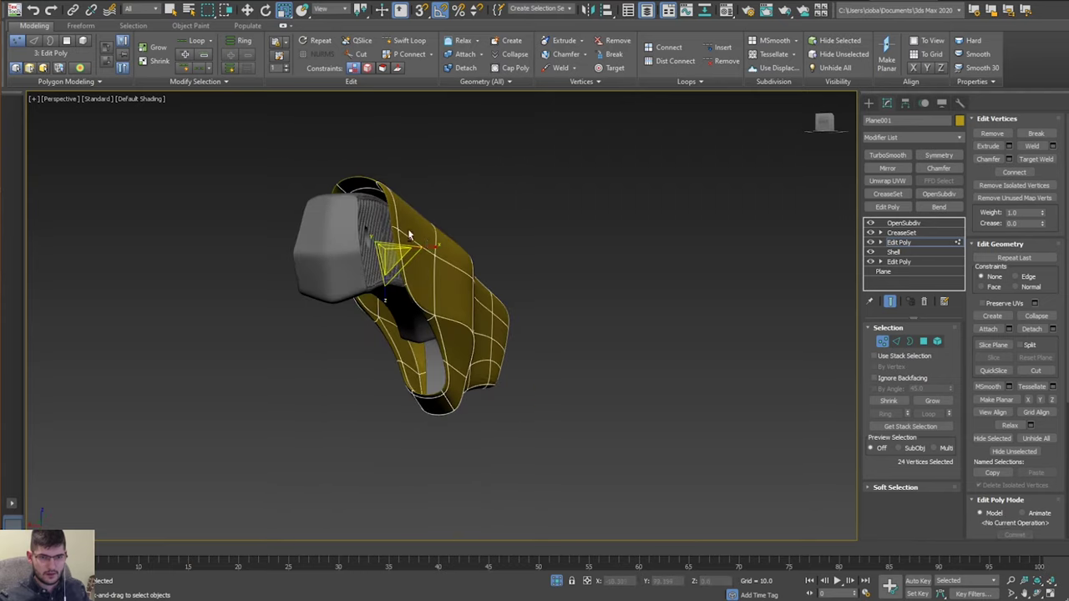
Fine-tune the handle end's width by scaling the same vertices along X, checking the fit around the knife handle.
{"action": "left_click_drag", "start_coordinate": [428, 246], "coordinate": [438, 247]}
{"action": "middle_click_drag", "start_coordinate": [437, 247], "coordinate": [442, 300], "text": "alt"}
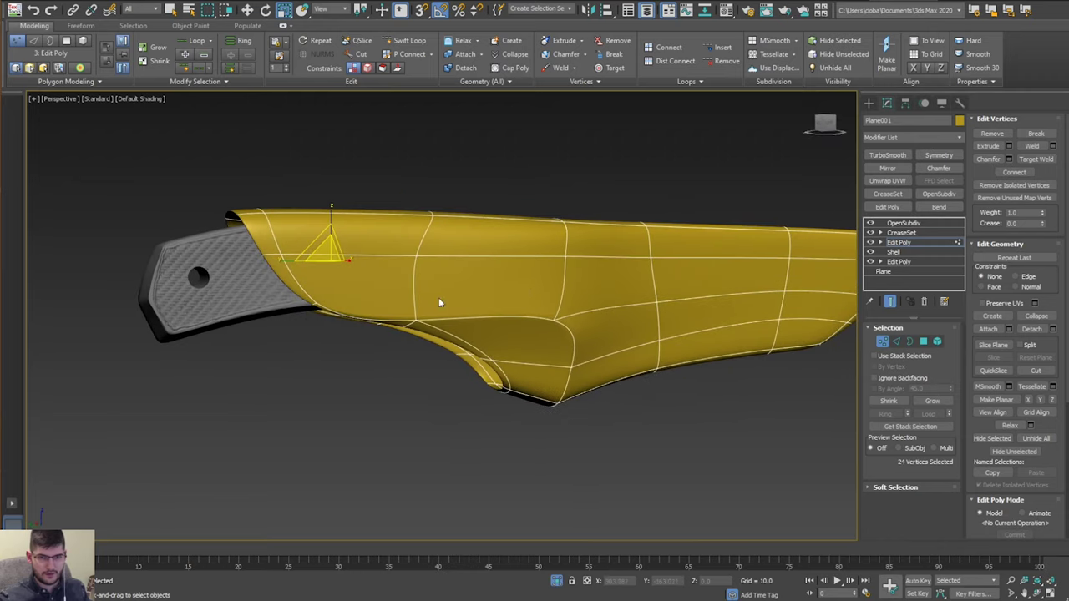
{"action": "middle_click_drag", "start_coordinate": [494, 260], "coordinate": [331, 210], "text": "alt"}
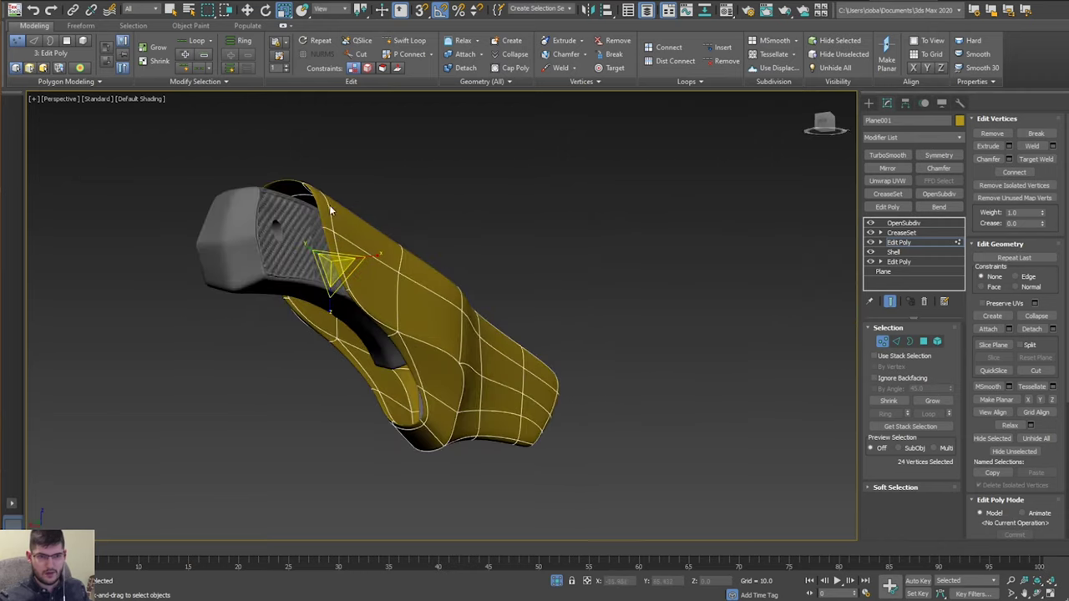
{"action": "middle_click_drag", "start_coordinate": [451, 343], "coordinate": [686, 301], "text": "alt"}
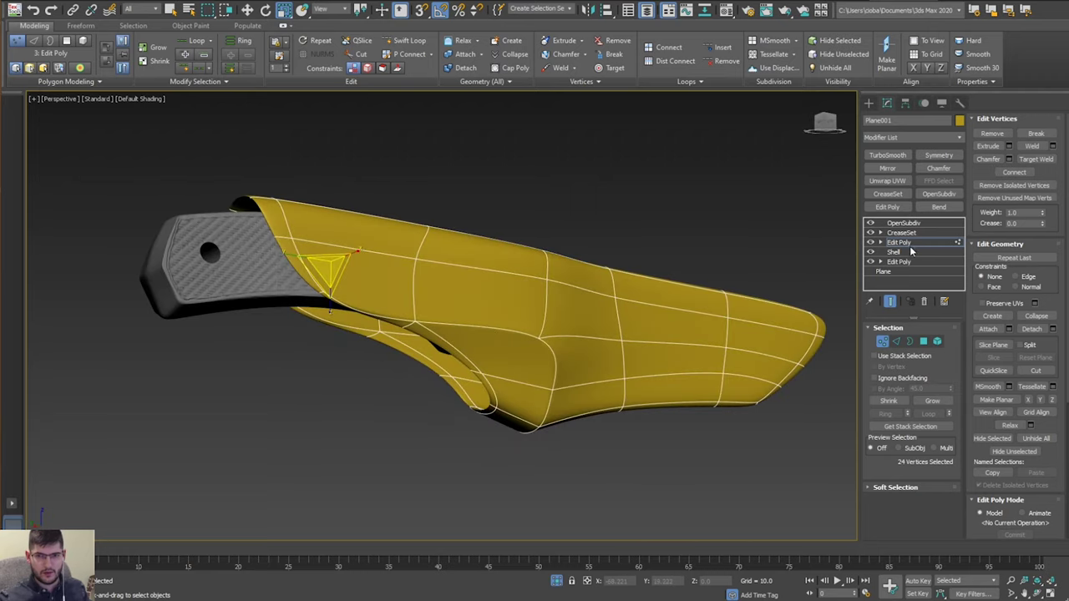
Select the vertex ring around the finger recess and lowest corner on the cage and adjust its width by scaling along X.
{"action": "left_click", "coordinate": [890, 302]}
{"action": "middle_click_drag", "start_coordinate": [605, 310], "coordinate": [490, 314], "text": "alt"}
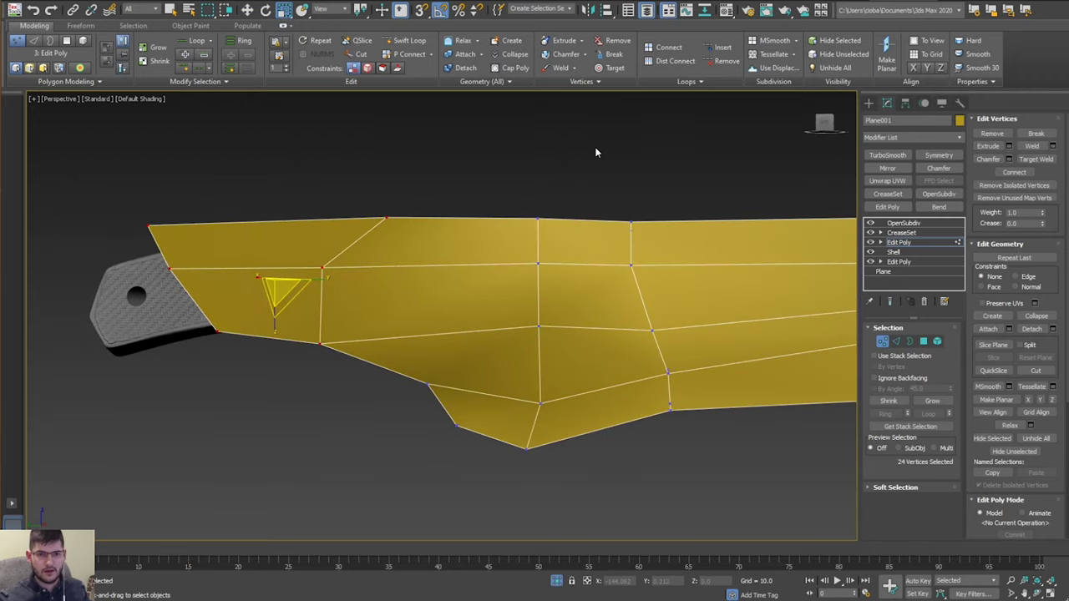
{"action": "left_click_drag", "start_coordinate": [442, 471], "coordinate": [412, 487], "text": "ctrl"}
{"action": "middle_click_drag", "start_coordinate": [412, 487], "coordinate": [571, 410], "text": "alt"}
{"action": "middle_click_drag", "start_coordinate": [634, 315], "coordinate": [848, 314], "text": "alt"}
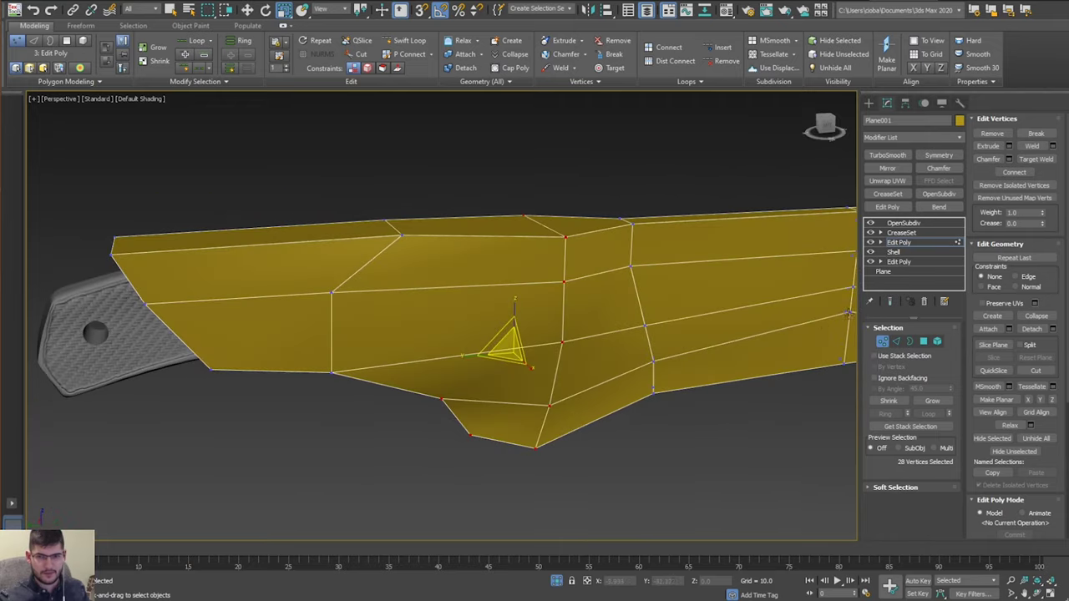
{"action": "left_click", "coordinate": [890, 303]}
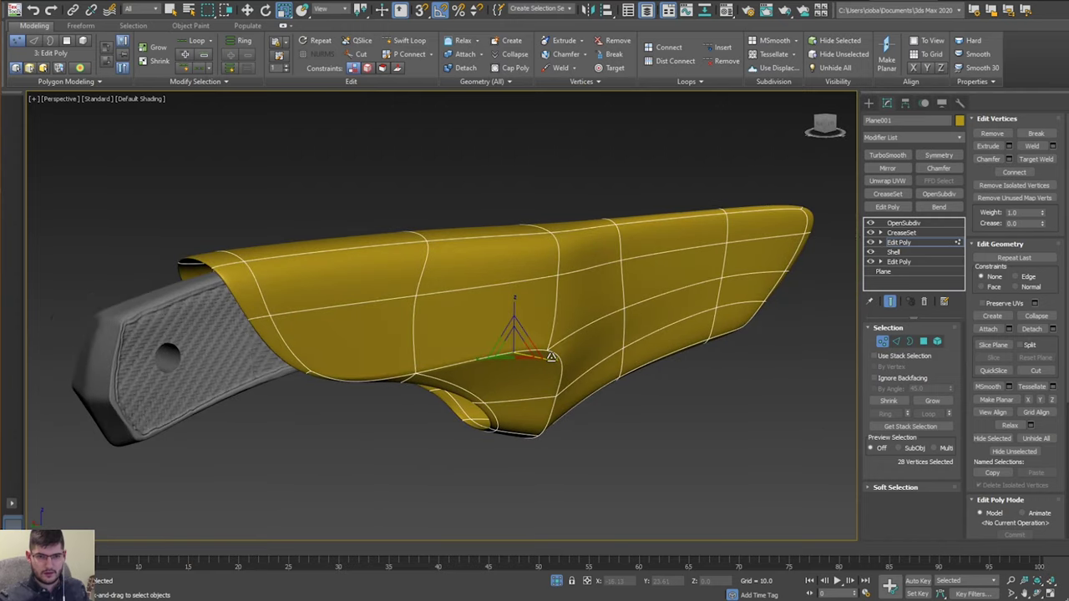
{"action": "left_click_drag", "start_coordinate": [551, 356], "coordinate": [552, 361]}
{"action": "middle_click_drag", "start_coordinate": [558, 364], "coordinate": [501, 400], "text": "alt"}
{"action": "left_click_drag", "start_coordinate": [473, 444], "coordinate": [463, 372]}
{"action": "key", "text": "w"}
{"action": "middle_click_drag", "start_coordinate": [464, 372], "coordinate": [542, 326], "text": "alt"}
{"action": "middle_click_drag", "start_coordinate": [720, 267], "coordinate": [618, 309], "text": "alt"}
Return to the CreaseSet modifier's edge level and show the unsmoothed cage in the Left view.
{"action": "left_click", "coordinate": [908, 233]}
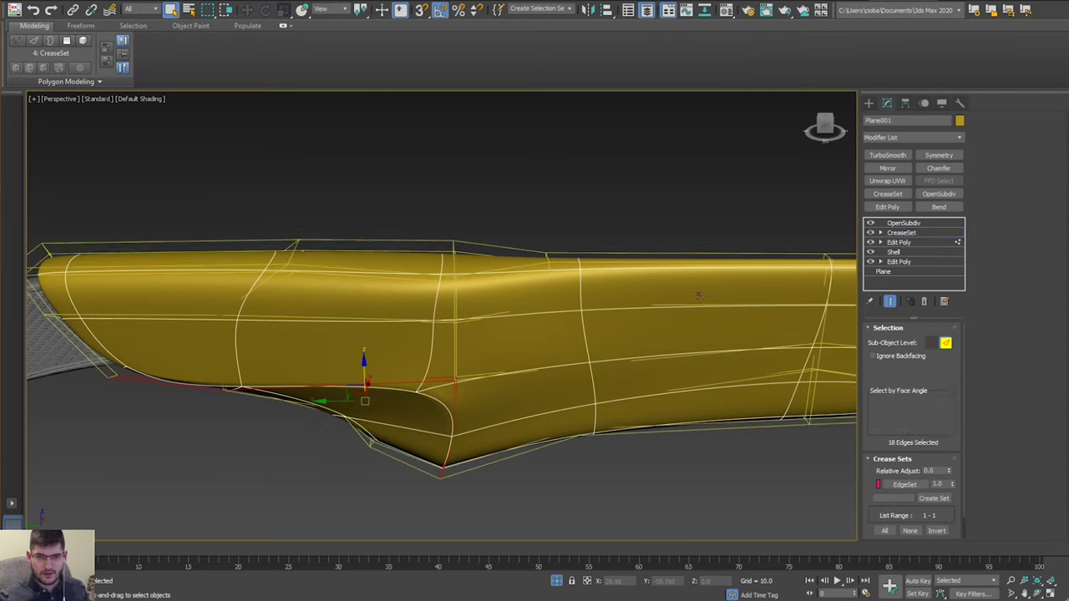
{"action": "left_click", "coordinate": [889, 301]}
{"action": "middle_click_drag", "start_coordinate": [677, 247], "coordinate": [566, 303], "text": "alt"}
{"action": "scroll", "coordinate": [716, 322], "scroll_direction": "down", "scroll_amount": 3}
{"action": "scroll", "coordinate": [642, 280], "scroll_direction": "up", "scroll_amount": 3}
{"action": "key", "text": "l"}
{"action": "scroll", "coordinate": [571, 282], "scroll_direction": "up", "scroll_amount": 2}
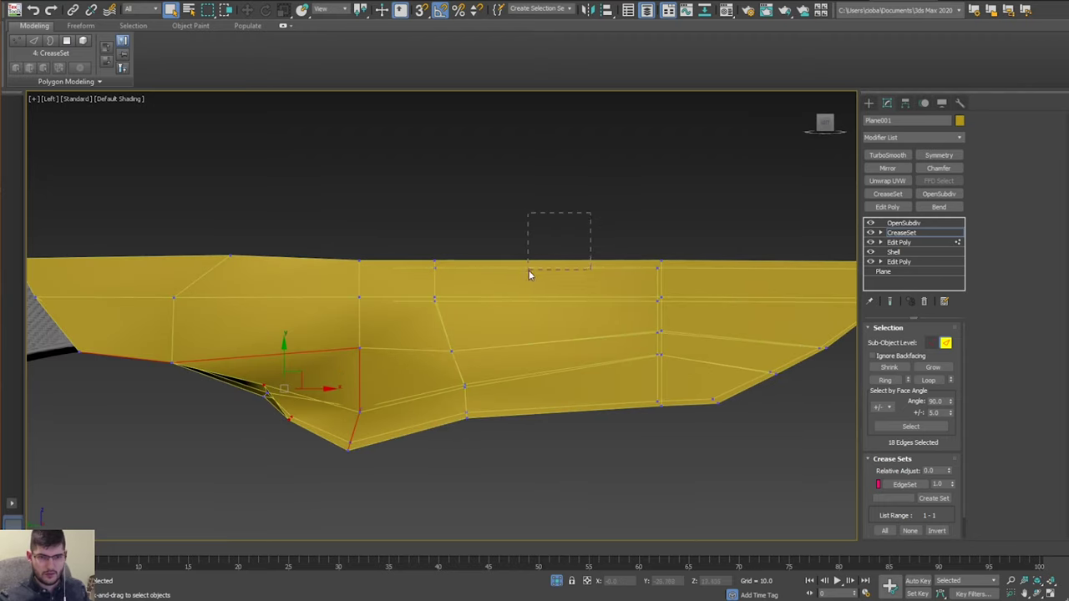
Select the sheath's upper edges along its full length and create a new crease set from them.
{"action": "left_click_drag", "start_coordinate": [528, 270], "coordinate": [529, 270]}
{"action": "left_click_drag", "start_coordinate": [757, 234], "coordinate": [732, 283], "text": "ctrl"}
{"action": "middle_click_drag", "start_coordinate": [731, 283], "coordinate": [600, 294]}
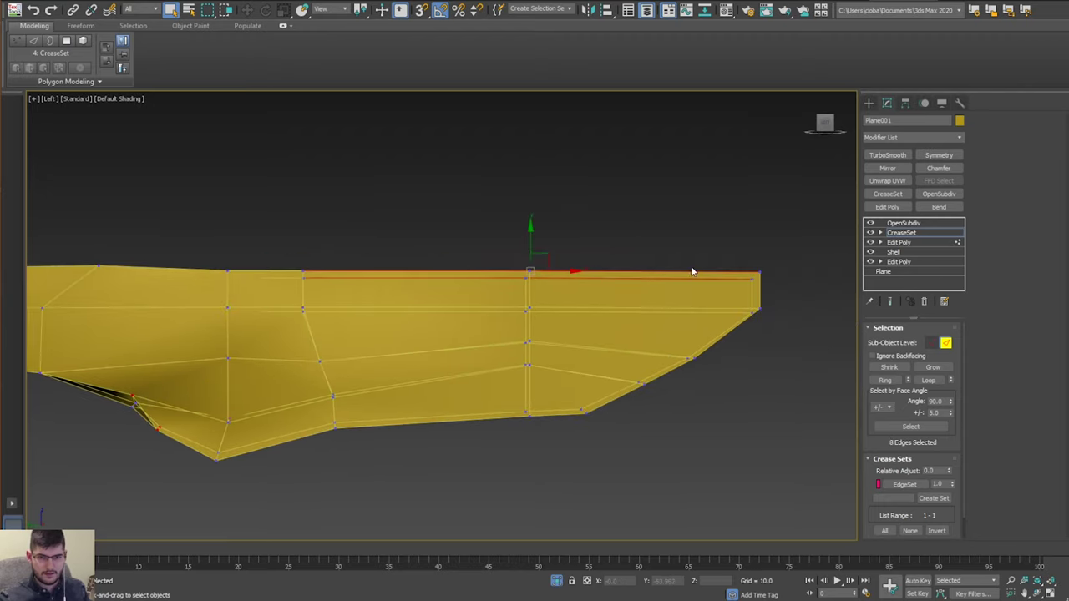
{"action": "middle_click_drag", "start_coordinate": [483, 261], "coordinate": [567, 271]}
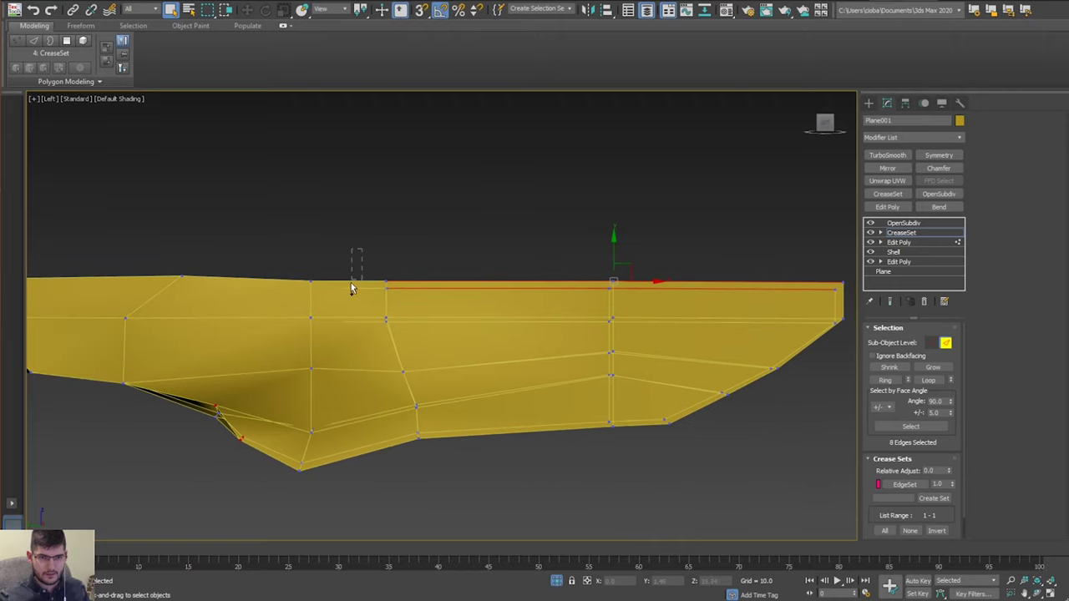
{"action": "left_click_drag", "start_coordinate": [350, 288], "coordinate": [351, 288], "text": "ctrl"}
{"action": "middle_click_drag", "start_coordinate": [280, 267], "coordinate": [349, 268]}
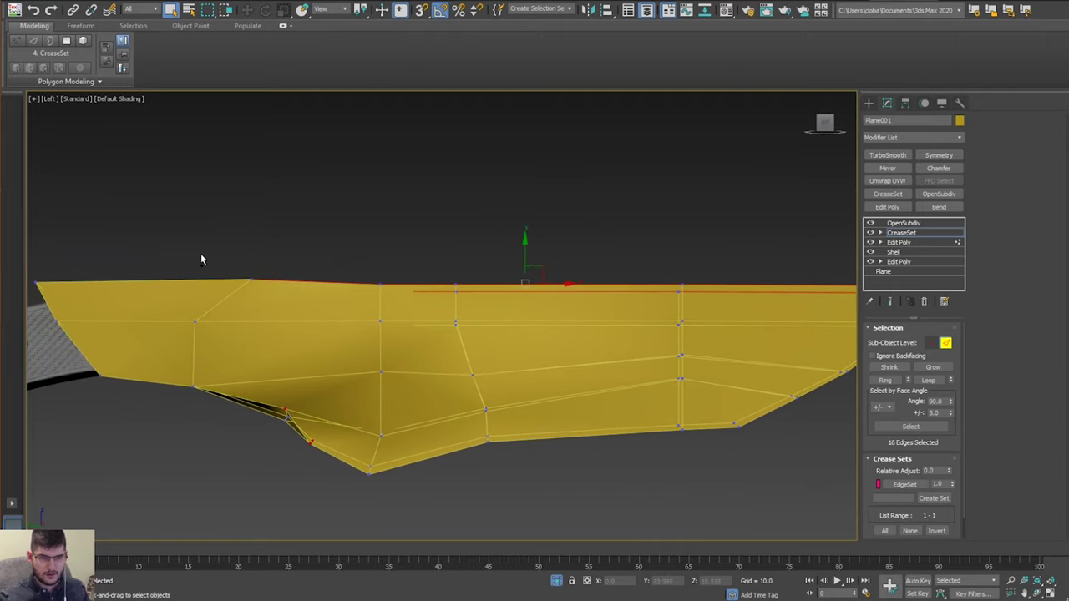
{"action": "left_click_drag", "start_coordinate": [172, 302], "coordinate": [172, 301], "text": "ctrl"}
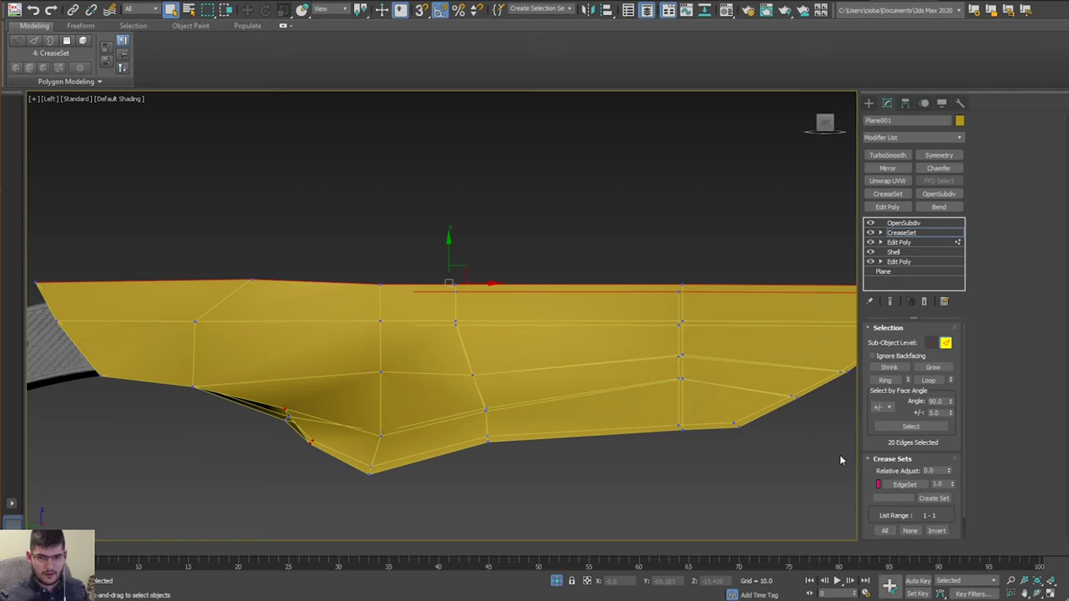
{"action": "left_click", "coordinate": [930, 500]}
Set the upper-edge crease set's value to 0.08 with the smoothed result displayed.
{"action": "left_click", "coordinate": [890, 303]}
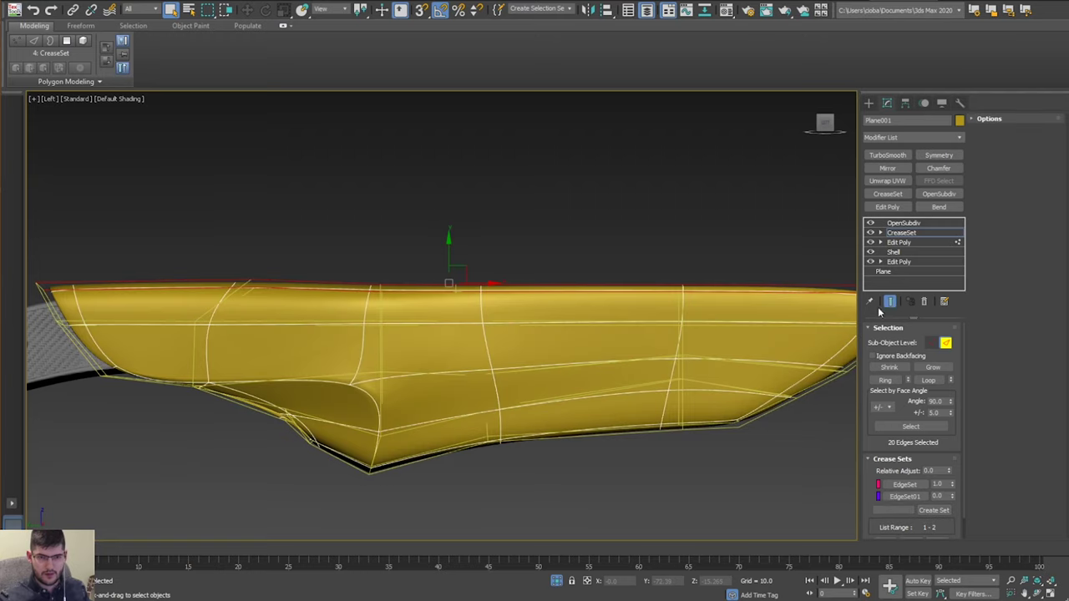
{"action": "mouse_move", "coordinate": [955, 495]}
{"action": "left_mouse_down"}
{"action": "mouse_move", "coordinate": [954, 459]}
{"action": "mouse_move", "coordinate": [971, 528]}
{"action": "mouse_move", "coordinate": [969, 491]}
{"action": "left_mouse_up"}
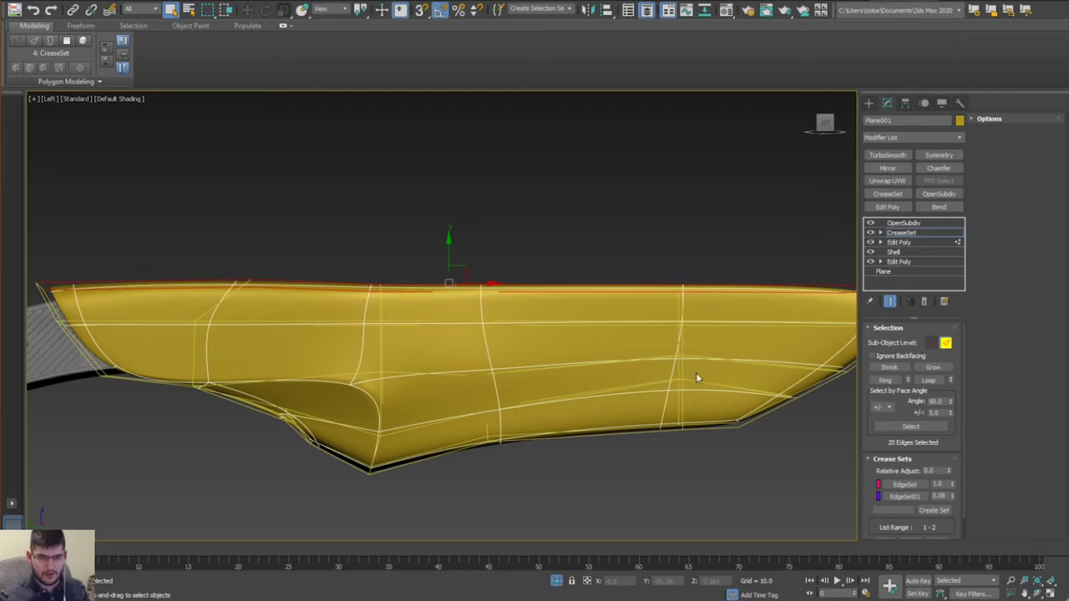
{"action": "middle_click_drag", "start_coordinate": [695, 378], "coordinate": [673, 276], "text": "alt"}
{"action": "left_click", "coordinate": [673, 277]}
Return to the OpenSubdiv level in Perspective view and turn off Display Selected With Edged Faces.
{"action": "left_click", "coordinate": [918, 221]}
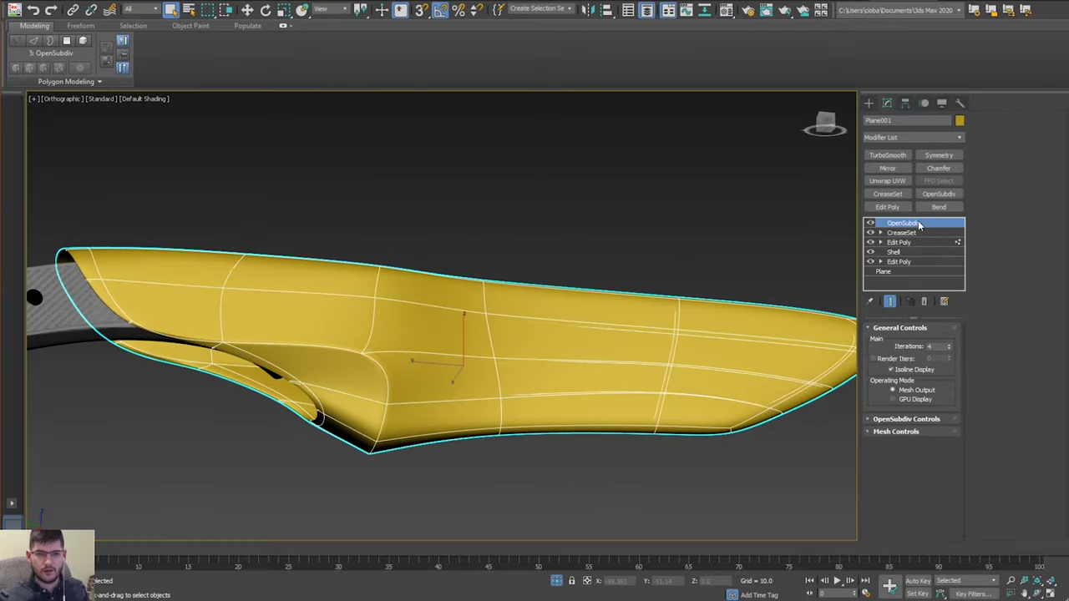
{"action": "middle_click_drag", "start_coordinate": [517, 190], "coordinate": [376, 250], "text": "alt"}
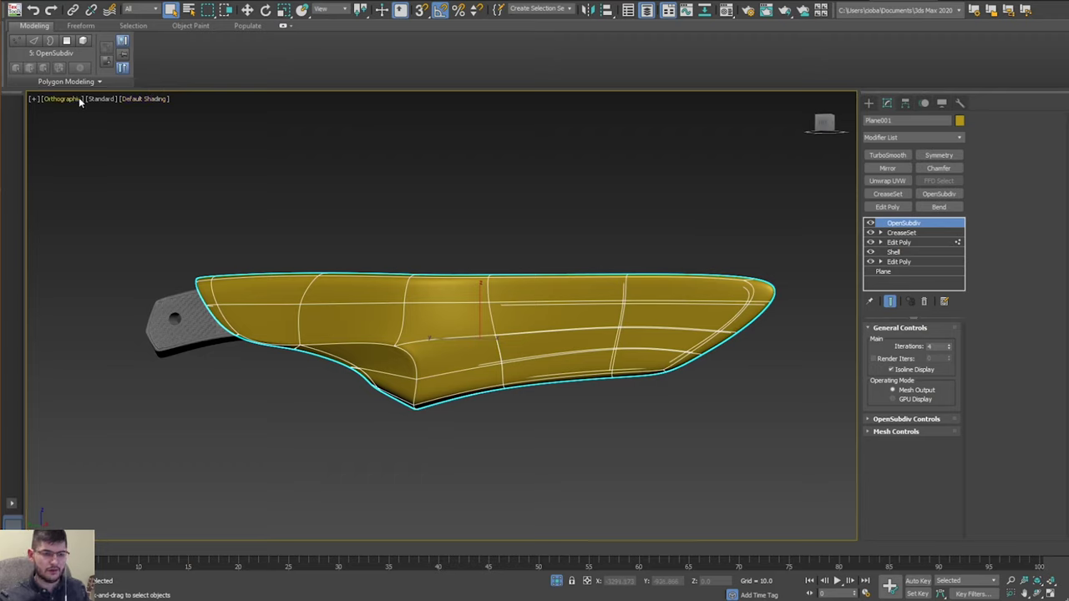
{"action": "key", "text": "p"}
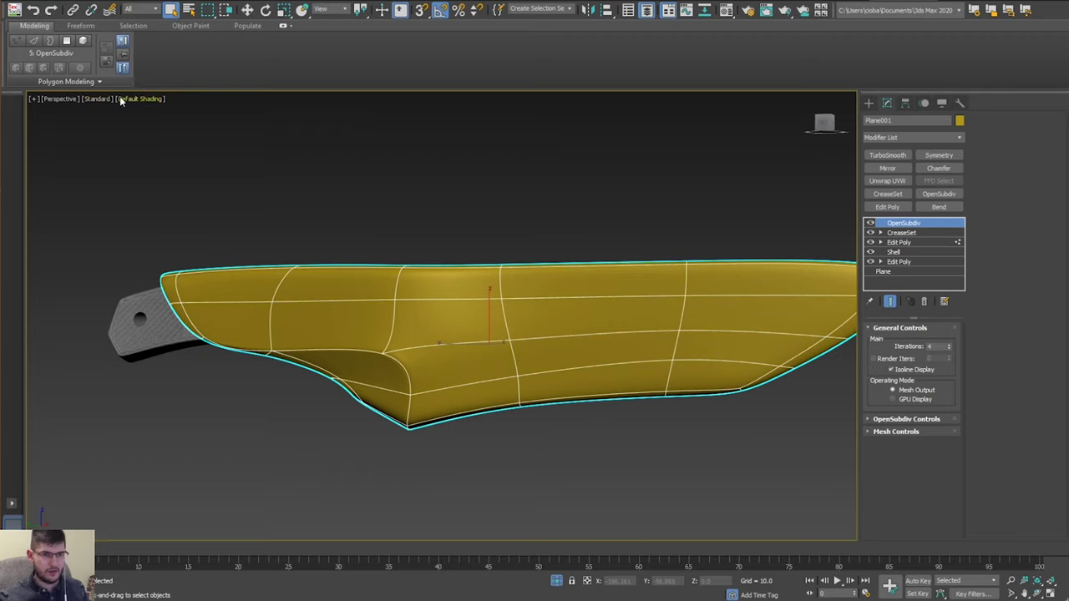
{"action": "left_click", "coordinate": [121, 100]}
{"action": "mouse_move", "coordinate": [174, 243]}
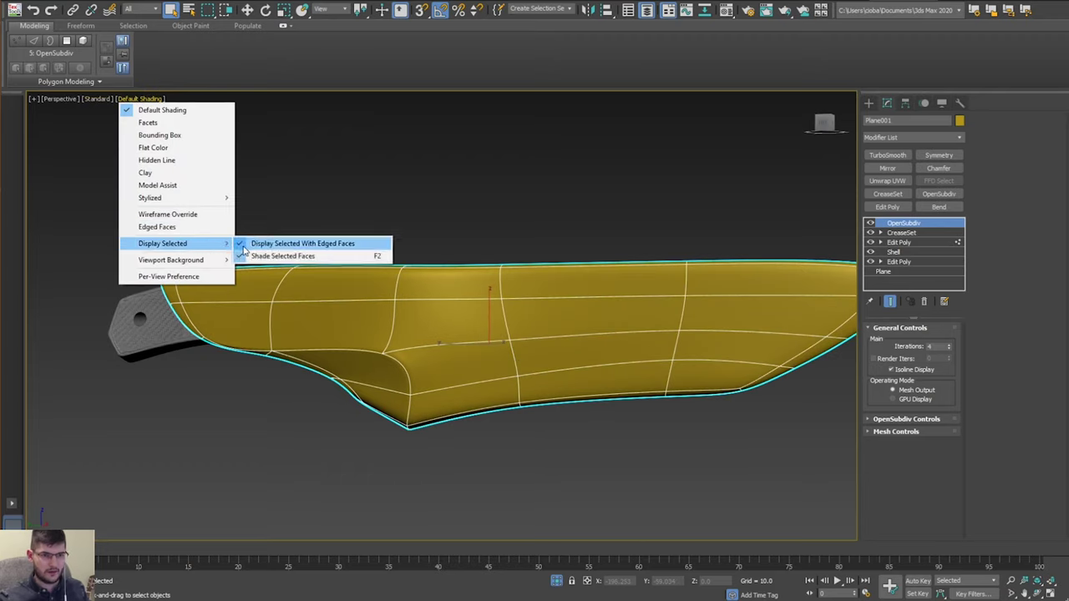
{"action": "left_click", "coordinate": [260, 243]}
{"action": "middle_click_drag", "start_coordinate": [434, 351], "coordinate": [622, 292], "text": "alt"}
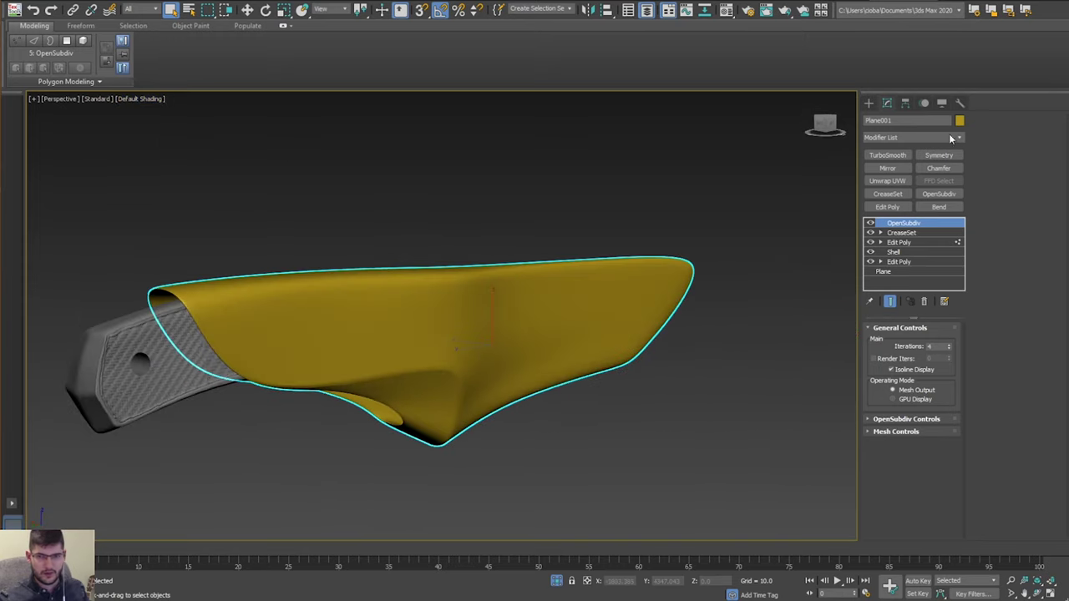
Change the sheath's object color to gray and check the smoothed shape from several angles.
{"action": "left_click", "coordinate": [959, 122]}
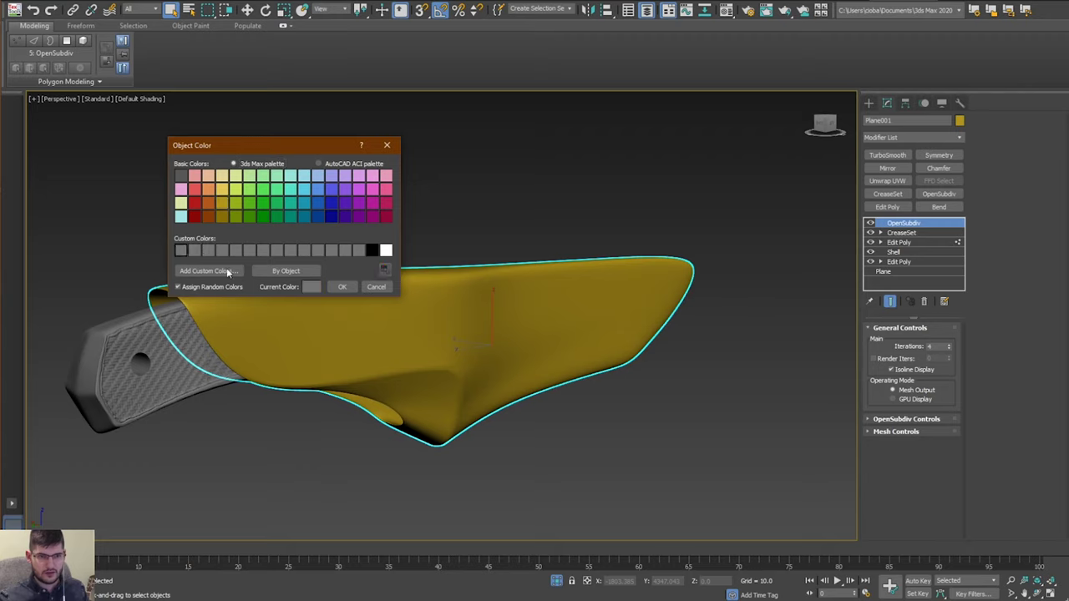
{"action": "left_click", "coordinate": [341, 287]}
{"action": "middle_click_drag", "start_coordinate": [356, 288], "coordinate": [547, 313], "text": "alt"}
{"action": "middle_click_drag", "start_coordinate": [690, 339], "coordinate": [582, 354], "text": "alt"}
{"action": "middle_click_drag", "start_coordinate": [582, 354], "coordinate": [381, 380]}
Bring up the leather sheath reference photo in the browser and compare the smoothed sheath's side profile with it.
{"action": "key", "text": "alt+Tab"}
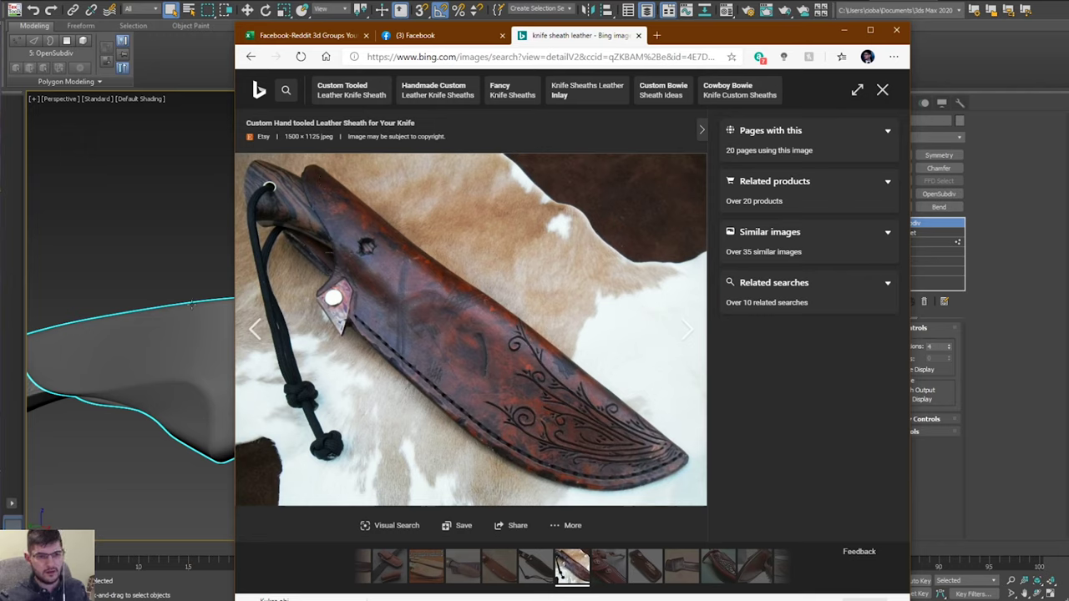
{"action": "left_click_drag", "start_coordinate": [731, 40], "coordinate": [1068, 0]}
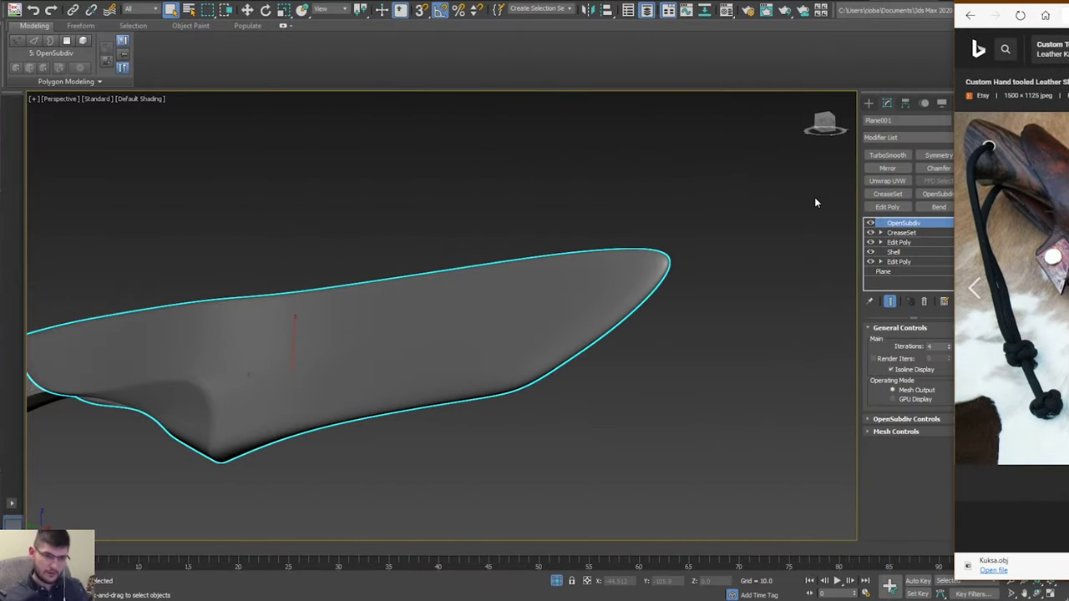
{"action": "middle_click_drag", "start_coordinate": [385, 274], "coordinate": [770, 272], "text": "alt"}
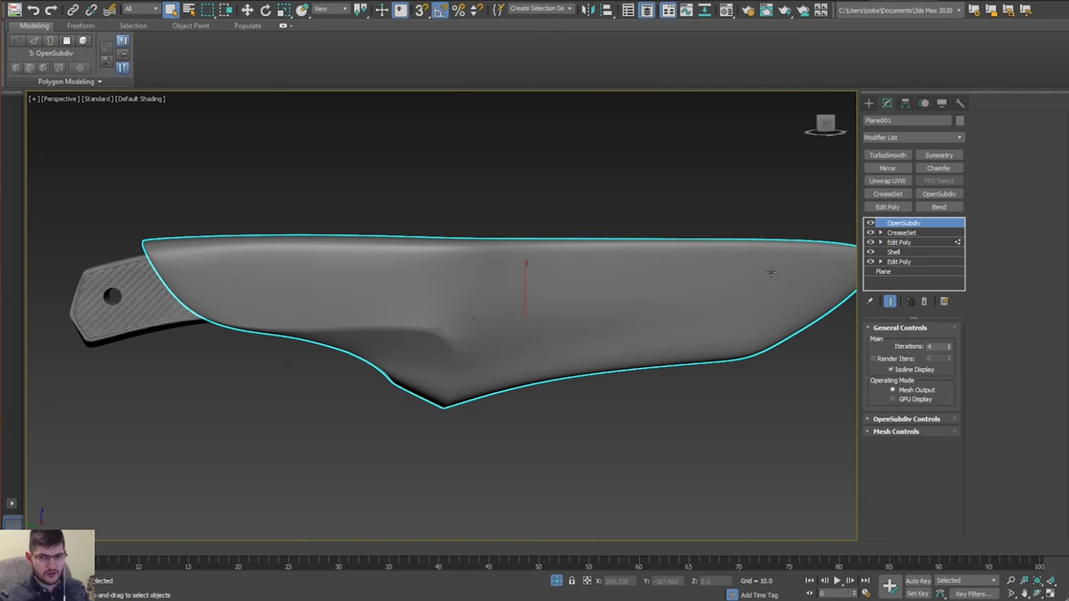
Enter vertex editing on the upper Edit Poly in Left view, with edged faces displayed and the end result hidden.
{"action": "left_click", "coordinate": [925, 232]}
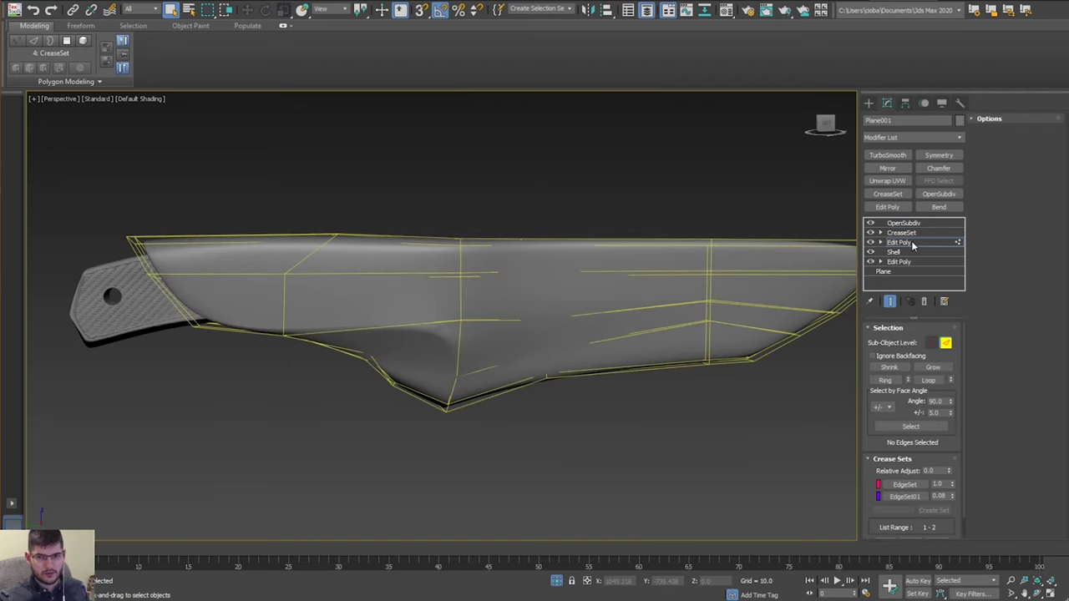
{"action": "left_click", "coordinate": [910, 242]}
{"action": "key", "text": "l"}
{"action": "key", "text": "1"}
{"action": "scroll", "coordinate": [220, 309], "scroll_direction": "up", "scroll_amount": 4}
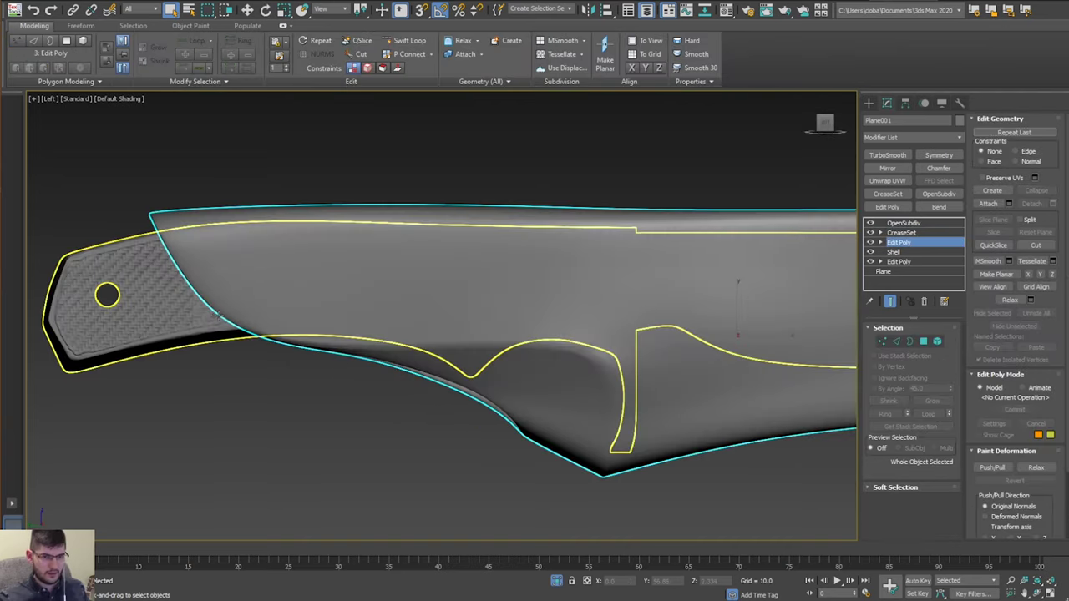
{"action": "scroll", "coordinate": [230, 309], "scroll_direction": "down", "scroll_amount": 4}
{"action": "key", "text": "1"}
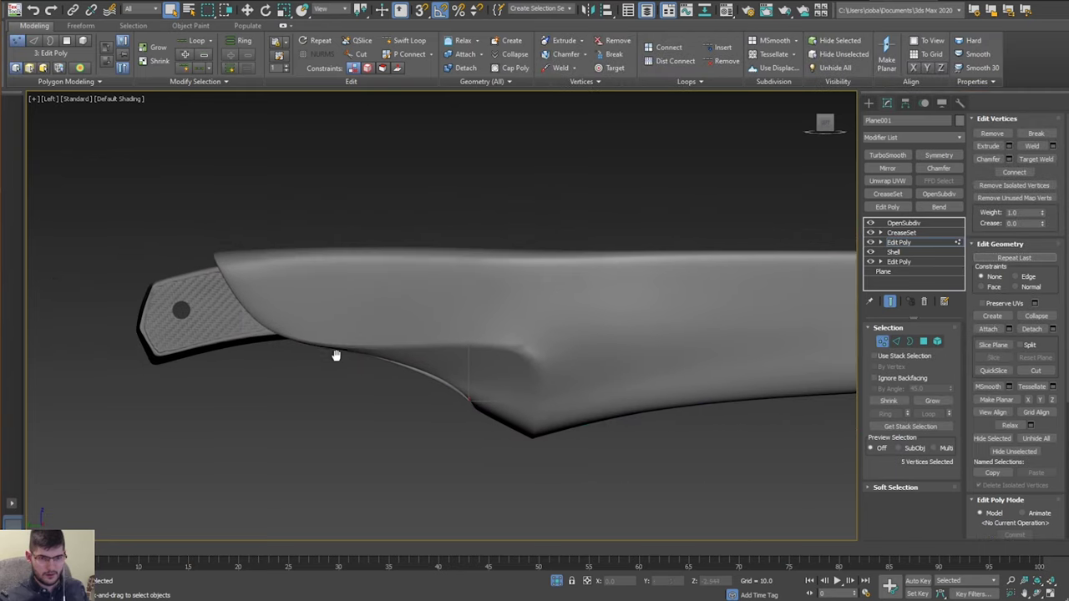
{"action": "key", "text": "F4"}
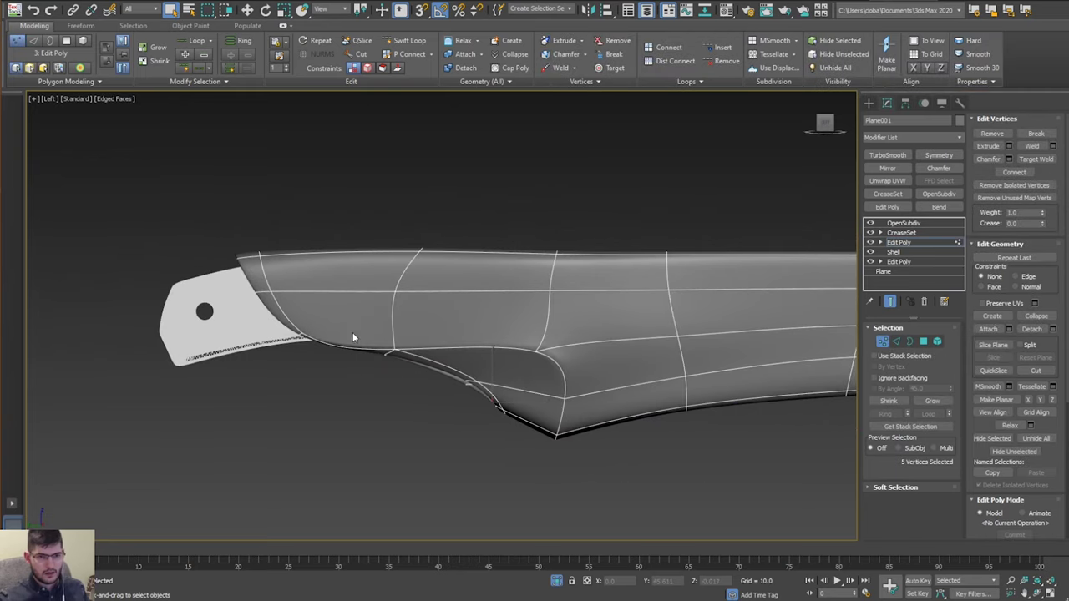
{"action": "key", "text": "1"}
{"action": "key", "text": "1"}
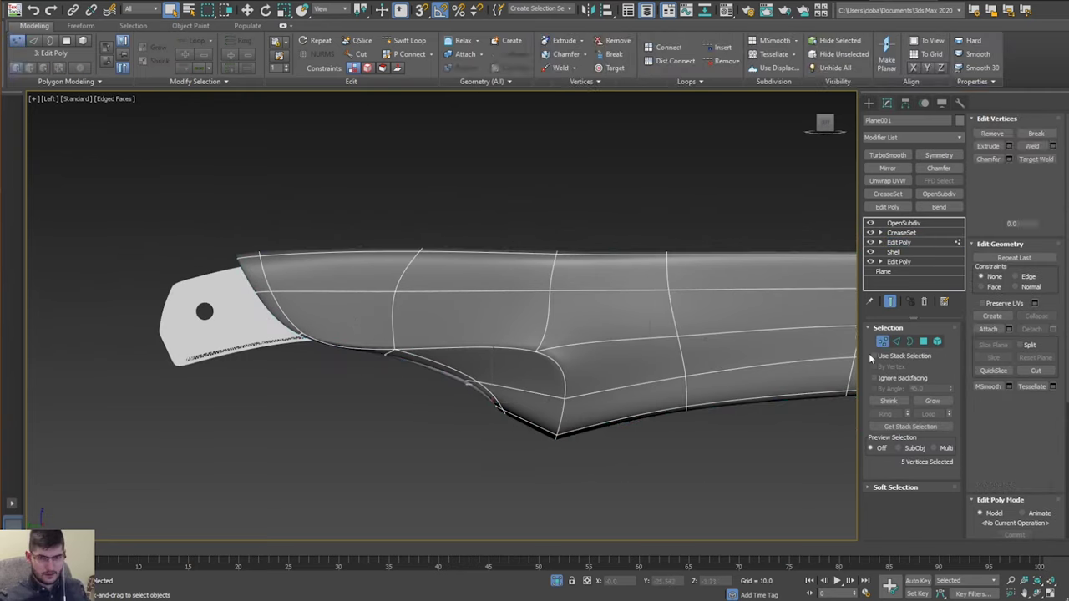
{"action": "left_click", "coordinate": [887, 302]}
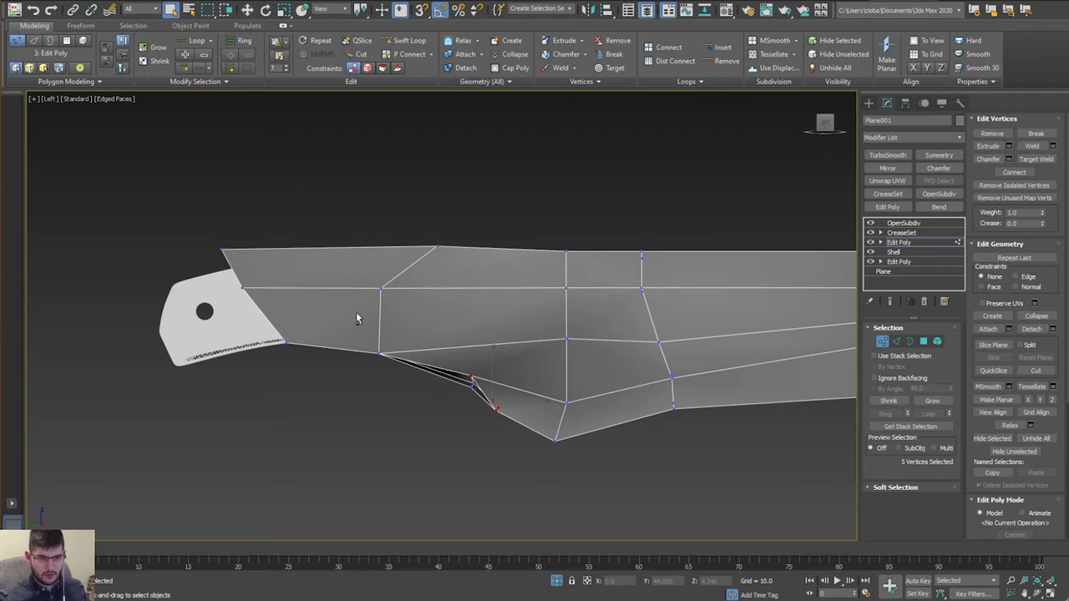
Lower the bottom-edge vertices on the far side of the sheath's handle opening.
{"action": "middle_click_drag", "start_coordinate": [358, 315], "coordinate": [345, 349], "text": "alt"}
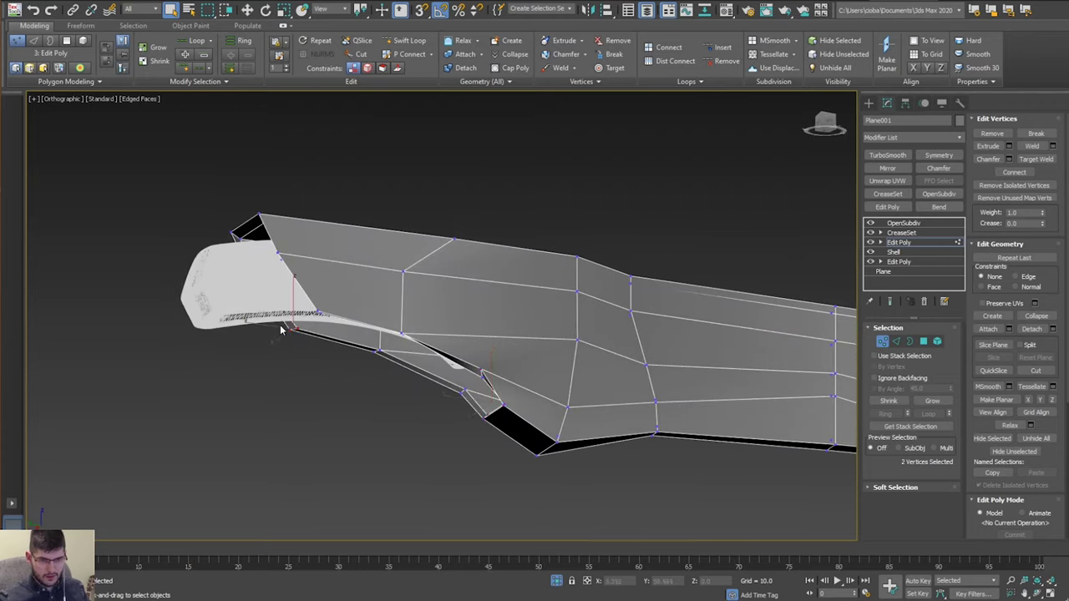
{"action": "left_click_drag", "start_coordinate": [367, 344], "coordinate": [366, 341], "text": "ctrl"}
{"action": "middle_click_drag", "start_coordinate": [365, 340], "coordinate": [363, 358], "text": "alt"}
{"action": "key", "text": "w"}
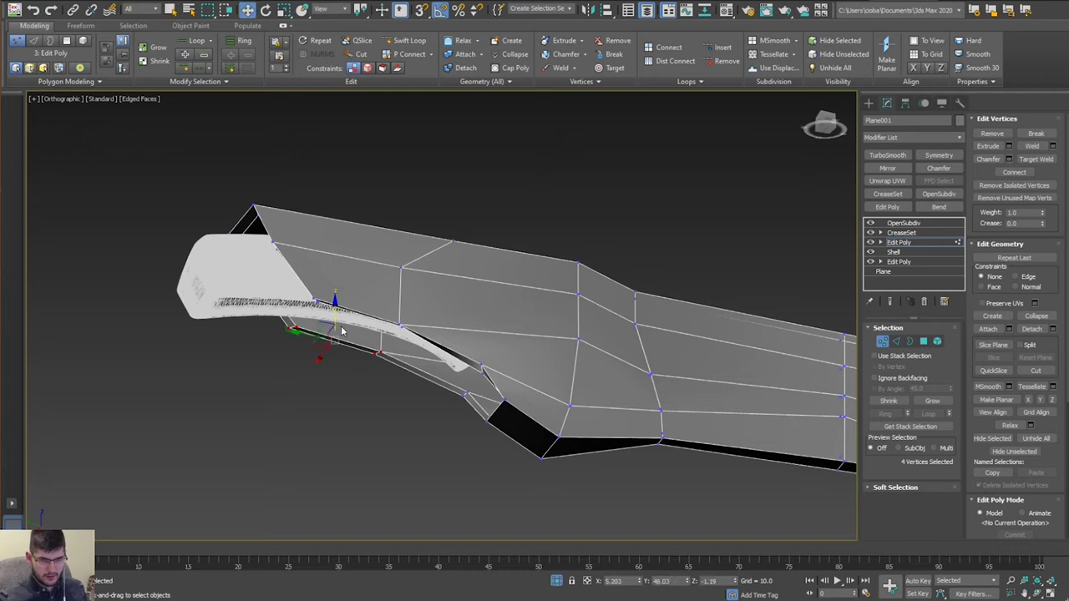
{"action": "left_click_drag", "start_coordinate": [335, 306], "coordinate": [335, 323]}
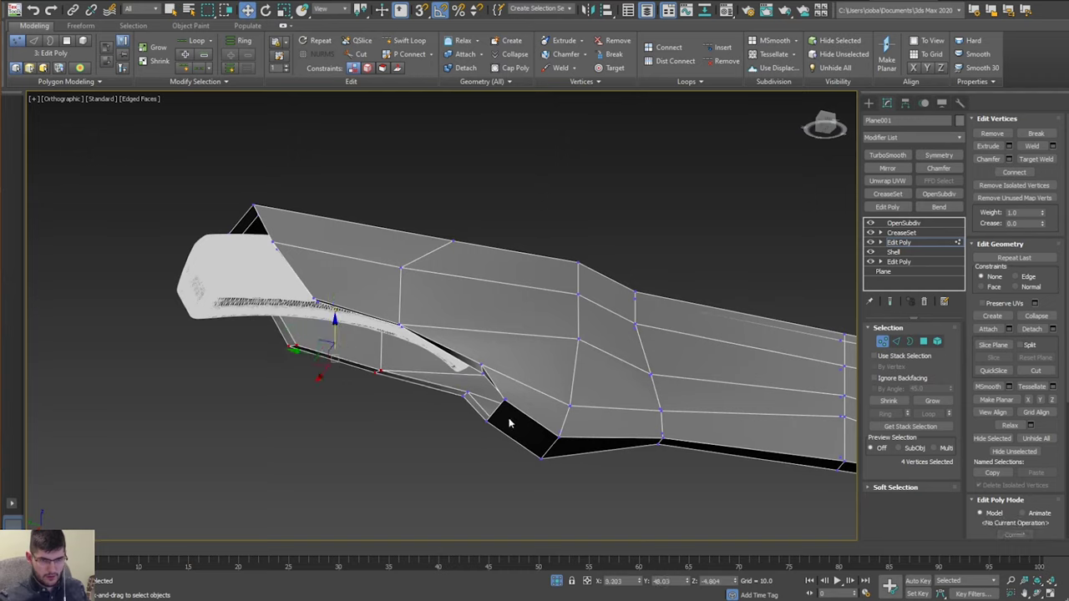
{"action": "left_click_drag", "start_coordinate": [465, 365], "coordinate": [465, 373]}
{"action": "left_click", "coordinate": [910, 242]}
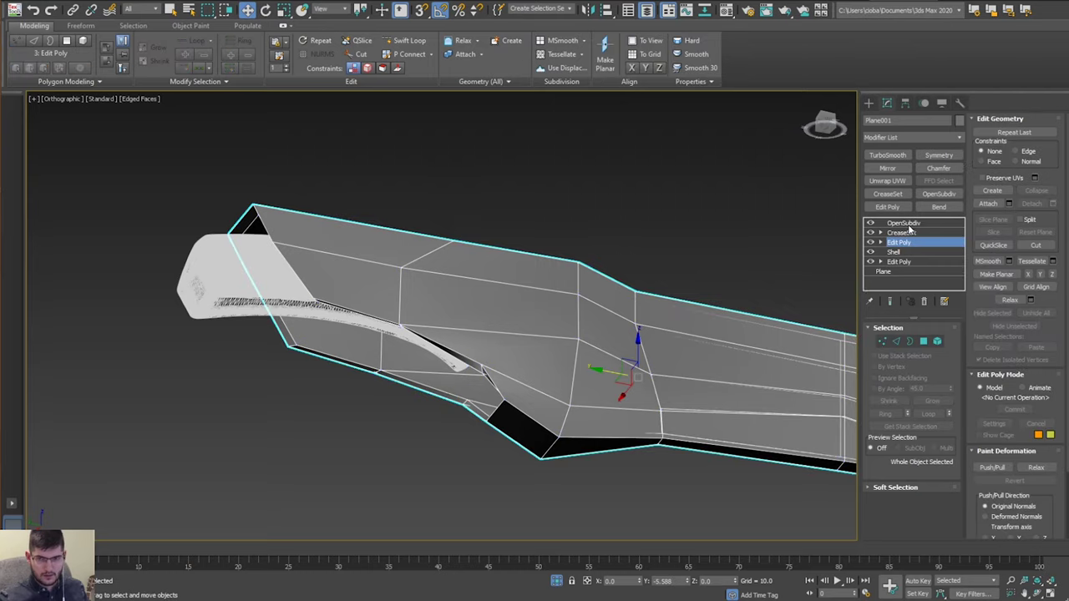
Return to the OpenSubdiv level, turn off edged faces and check the smoothed shape against the reference photo.
{"action": "left_click", "coordinate": [909, 224]}
{"action": "key", "text": "F4"}
{"action": "mouse_move", "coordinate": [485, 264]}
{"action": "middle_mouse_down", "text": "alt"}
{"action": "mouse_move", "coordinate": [434, 321]}
{"action": "mouse_move", "coordinate": [484, 291]}
{"action": "mouse_move", "coordinate": [615, 323]}
{"action": "mouse_move", "coordinate": [637, 284]}
{"action": "mouse_move", "coordinate": [615, 300]}
{"action": "mouse_move", "coordinate": [389, 323]}
{"action": "mouse_move", "coordinate": [255, 320]}
{"action": "mouse_move", "coordinate": [229, 339]}
{"action": "mouse_move", "coordinate": [248, 287]}
{"action": "mouse_move", "coordinate": [253, 367]}
{"action": "mouse_move", "coordinate": [289, 231]}
{"action": "mouse_move", "coordinate": [354, 247]}
{"action": "mouse_move", "coordinate": [690, 242]}
{"action": "middle_mouse_up", "text": "alt"}
{"action": "mouse_move", "coordinate": [1068, 2]}
{"action": "left_mouse_down"}
{"action": "mouse_move", "coordinate": [758, 52]}
{"action": "mouse_move", "coordinate": [1068, 1]}
{"action": "left_mouse_up"}
{"action": "mouse_move", "coordinate": [696, 317]}
{"action": "middle_mouse_down", "text": "alt"}
{"action": "mouse_move", "coordinate": [674, 303]}
{"action": "mouse_move", "coordinate": [696, 305]}
{"action": "middle_mouse_up", "text": "alt"}
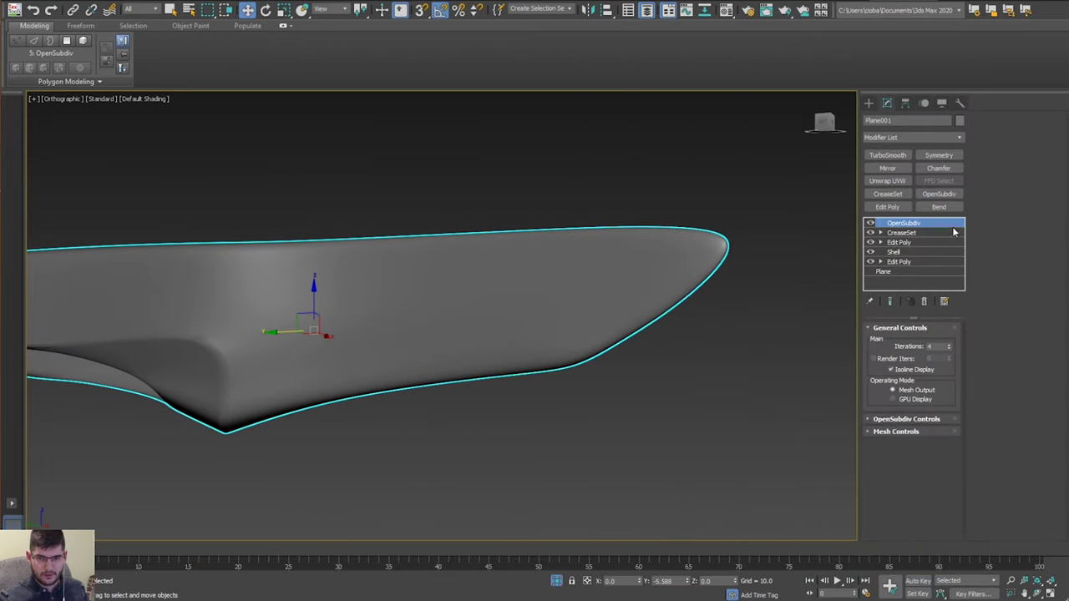
Lower the two groups of bottom-edge vertices along the middle of the blade section and display the smoothed result.
{"action": "left_click", "coordinate": [901, 233]}
{"action": "left_click", "coordinate": [901, 243]}
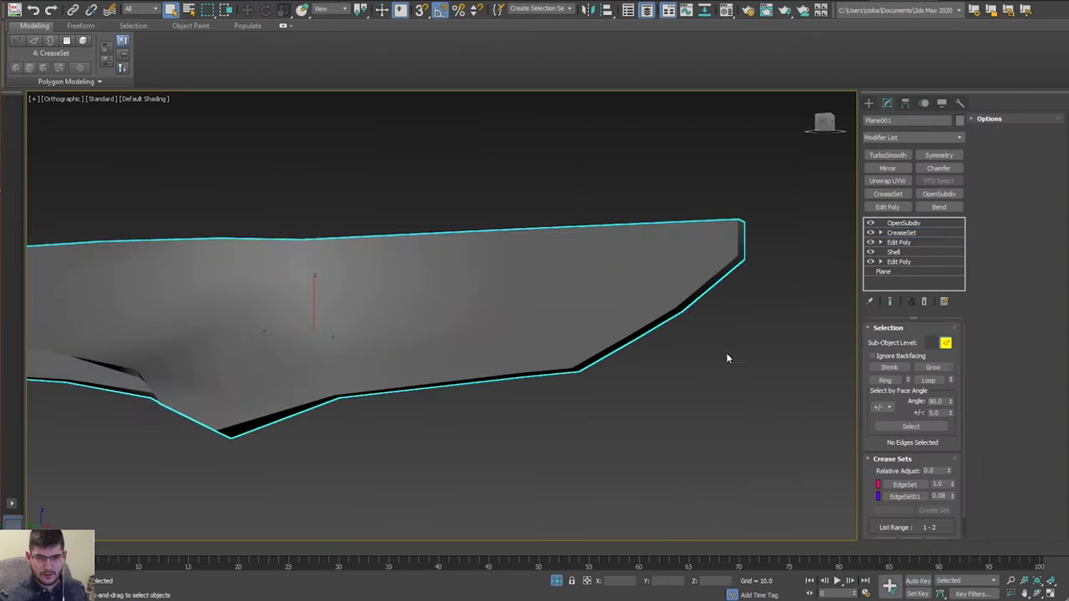
{"action": "middle_click_drag", "start_coordinate": [527, 397], "coordinate": [535, 407], "text": "alt"}
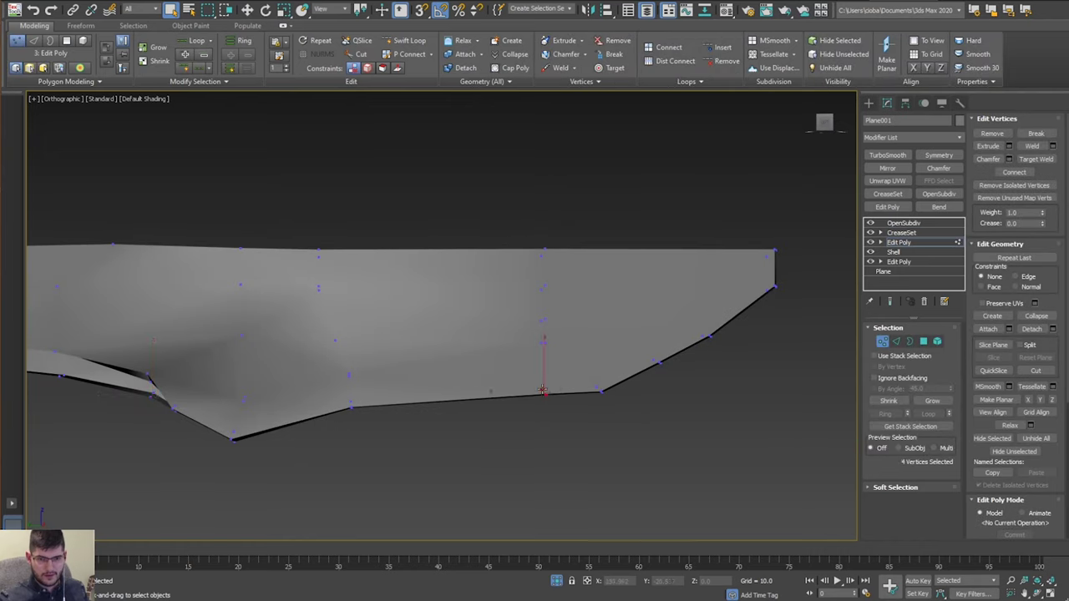
{"action": "key", "text": "w"}
{"action": "left_click_drag", "start_coordinate": [542, 368], "coordinate": [526, 389]}
{"action": "left_click_drag", "start_coordinate": [318, 436], "coordinate": [317, 436]}
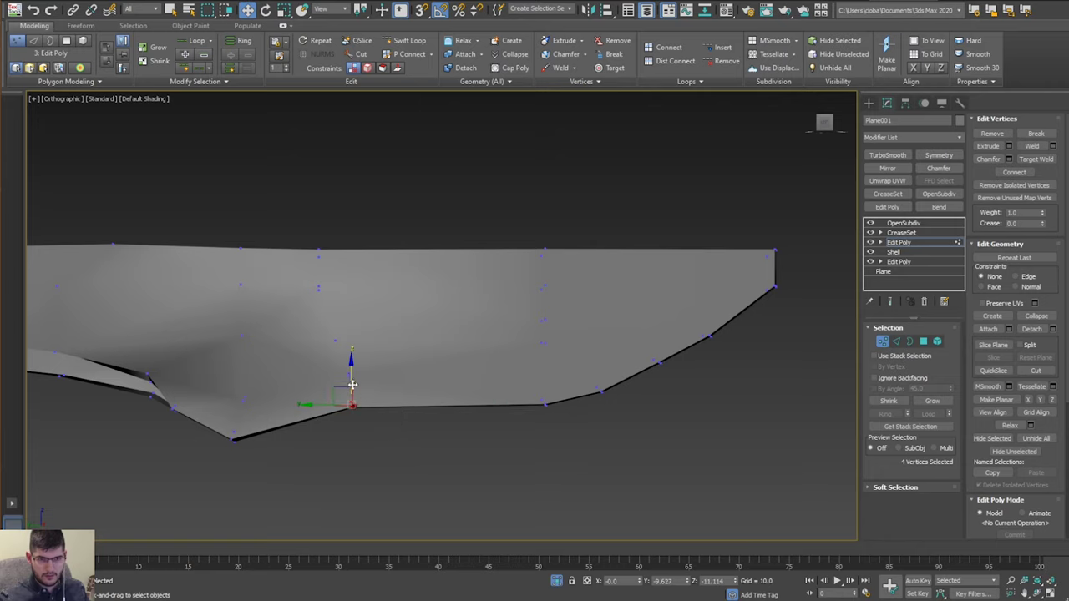
{"action": "left_click_drag", "start_coordinate": [350, 379], "coordinate": [350, 387]}
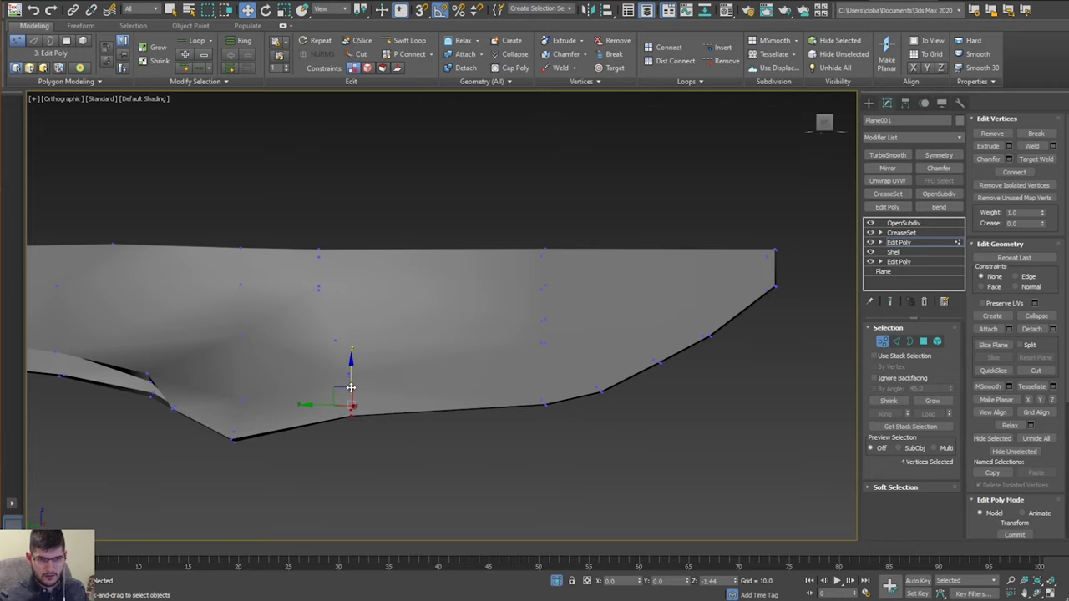
{"action": "left_click", "coordinate": [878, 243]}
{"action": "left_click", "coordinate": [908, 225]}
{"action": "middle_click_drag", "start_coordinate": [632, 303], "coordinate": [603, 284], "text": "alt"}
Raise the bottom-edge vertices on the curve toward the sheath's tip and return to the OpenSubdiv level.
{"action": "left_click", "coordinate": [899, 242]}
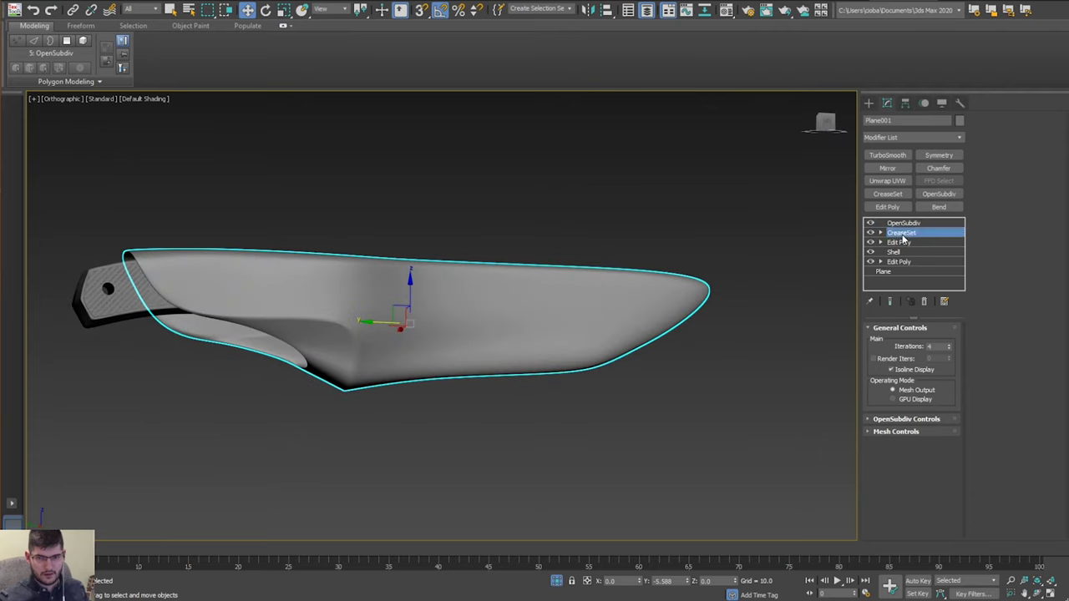
{"action": "scroll", "coordinate": [626, 372], "scroll_direction": "up", "scroll_amount": 3}
{"action": "key", "text": "1"}
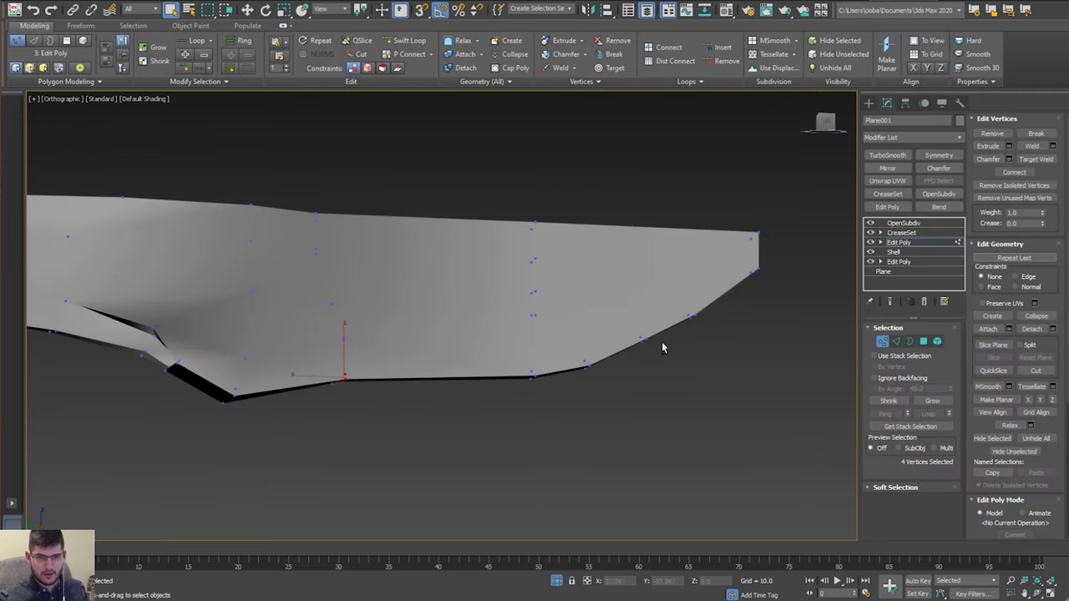
{"action": "left_click_drag", "start_coordinate": [666, 320], "coordinate": [598, 379]}
{"action": "key", "text": "w"}
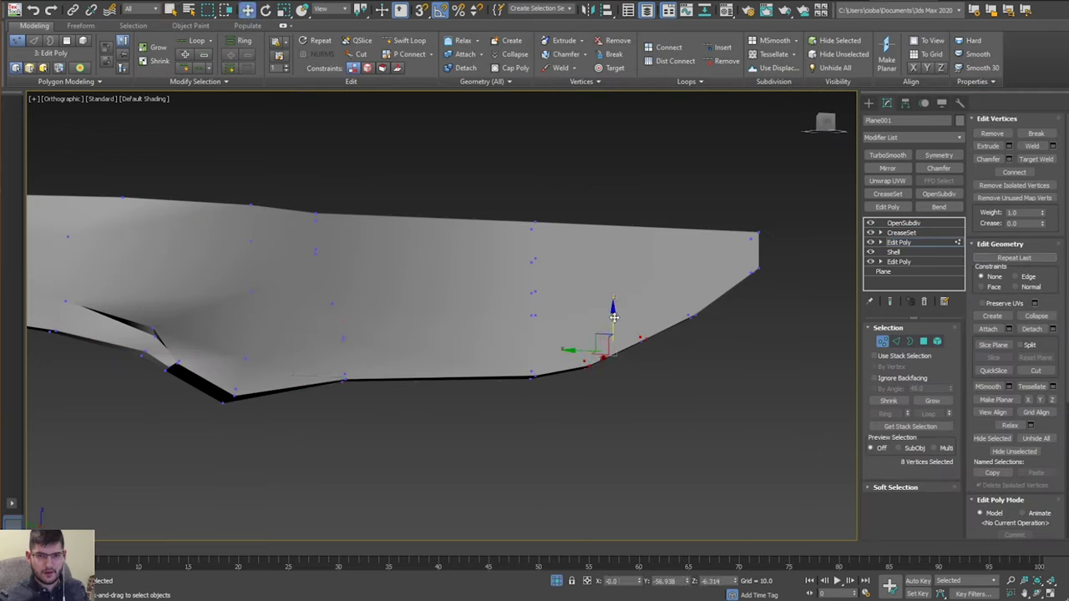
{"action": "left_click_drag", "start_coordinate": [678, 332], "coordinate": [697, 272]}
{"action": "left_click", "coordinate": [785, 266]}
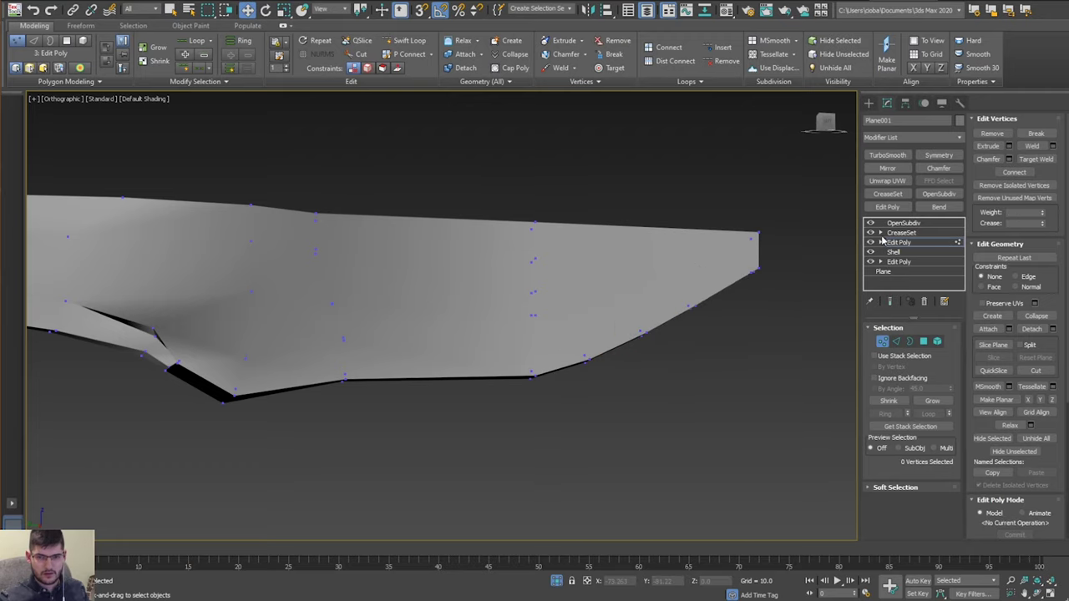
{"action": "left_click", "coordinate": [898, 242]}
{"action": "left_click", "coordinate": [904, 223]}
{"action": "scroll", "coordinate": [679, 293], "scroll_direction": "down", "scroll_amount": 3}
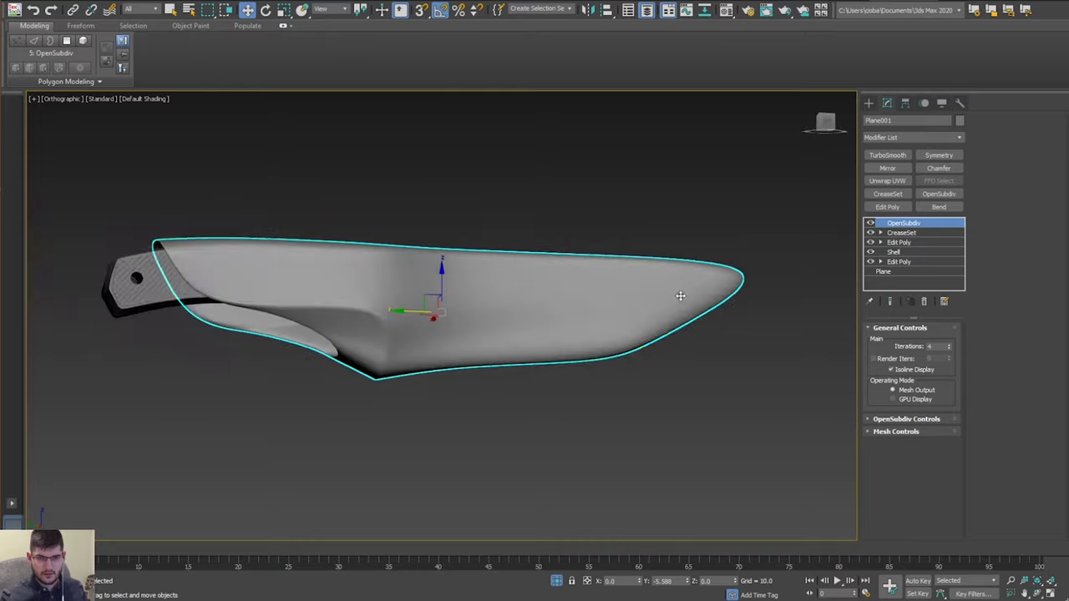
Examine the smoothed sheath from below, the handle end and the side to judge its fit around the handle.
{"action": "middle_click_drag", "start_coordinate": [679, 293], "coordinate": [609, 304], "text": "alt"}
{"action": "key", "text": "q"}
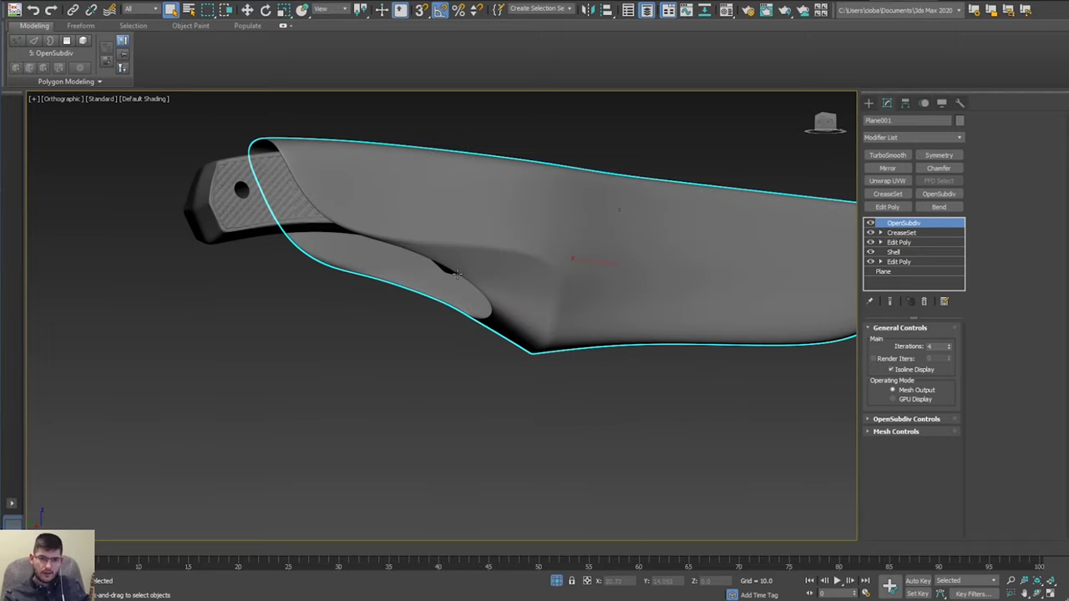
{"action": "middle_click_drag", "start_coordinate": [525, 287], "coordinate": [553, 187], "text": "alt"}
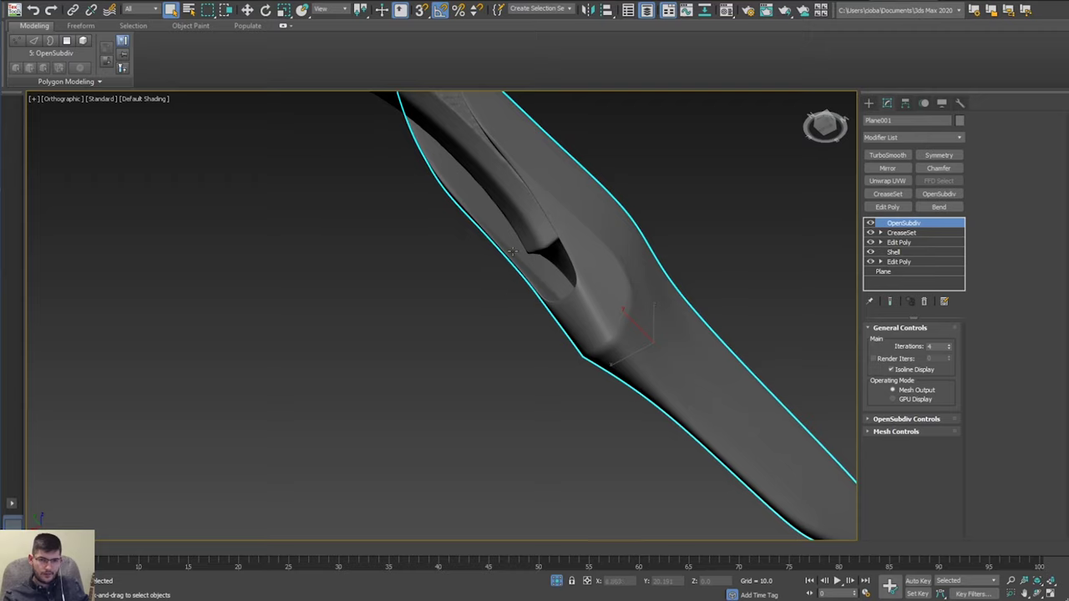
{"action": "middle_click_drag", "start_coordinate": [512, 251], "coordinate": [511, 324], "text": "alt"}
{"action": "mouse_move", "coordinate": [412, 328]}
{"action": "middle_mouse_down", "text": "alt"}
{"action": "mouse_move", "coordinate": [396, 350]}
{"action": "mouse_move", "coordinate": [529, 331]}
{"action": "mouse_move", "coordinate": [400, 333]}
{"action": "middle_mouse_up", "text": "alt"}
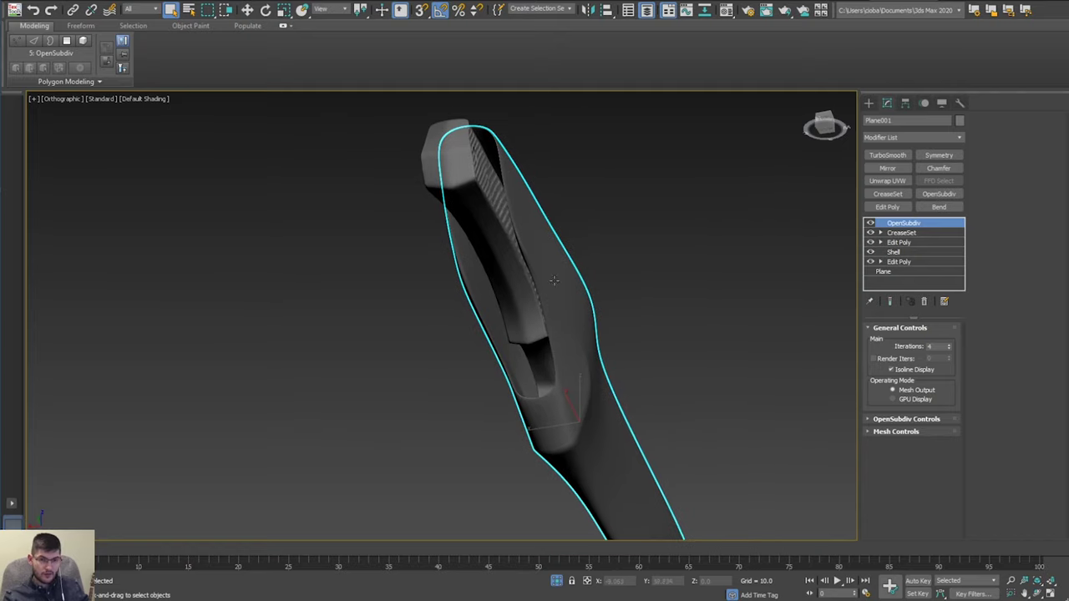
{"action": "middle_click_drag", "start_coordinate": [462, 215], "coordinate": [532, 289], "text": "alt"}
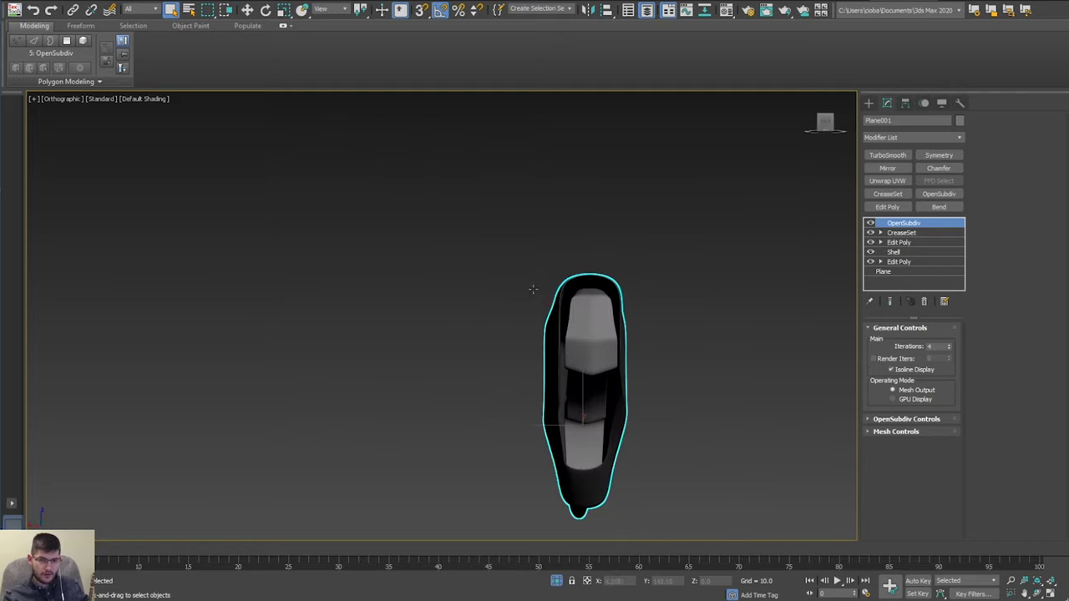
{"action": "middle_click_drag", "start_coordinate": [646, 385], "coordinate": [511, 344], "text": "alt"}
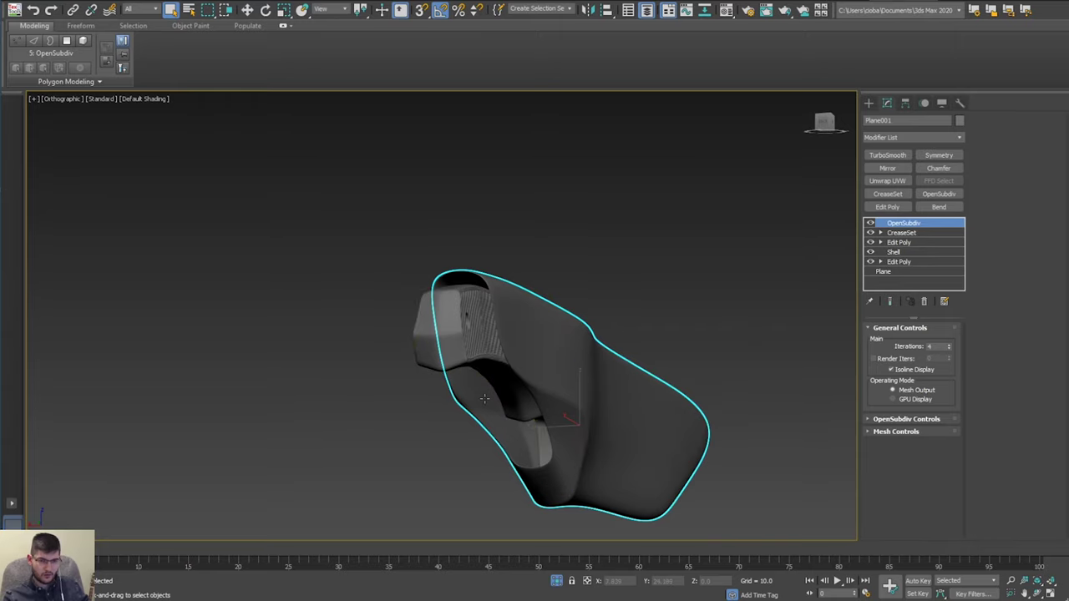
{"action": "middle_click_drag", "start_coordinate": [482, 404], "coordinate": [859, 263], "text": "alt"}
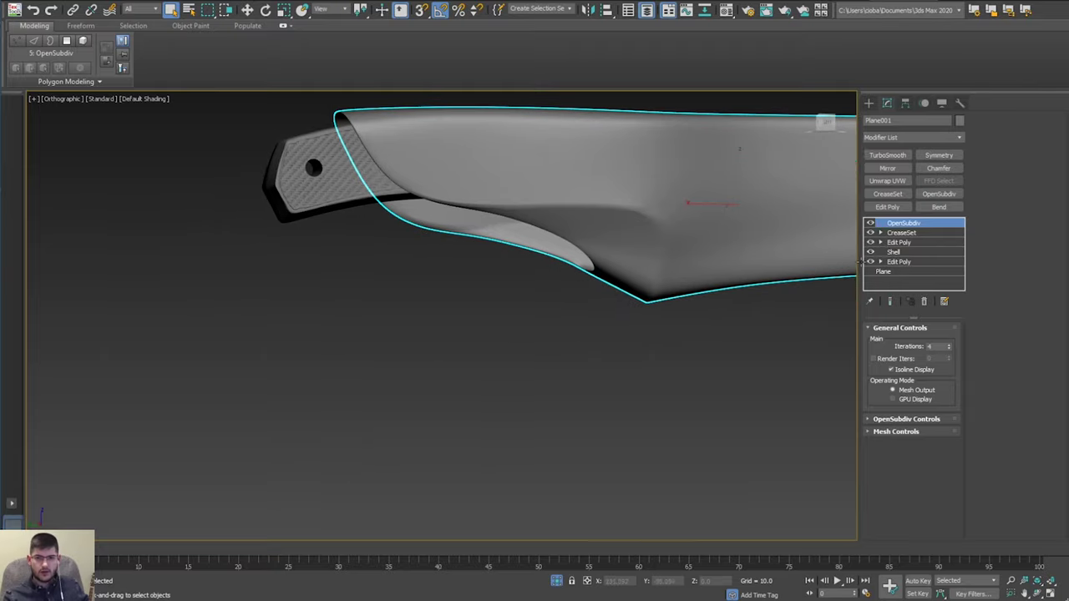
Create a flat standard cylinder below the sheath with a radius of about 28 and a height of about 3.1.
{"action": "left_click", "coordinate": [869, 105]}
{"action": "middle_click_drag", "start_coordinate": [582, 346], "coordinate": [546, 352]}
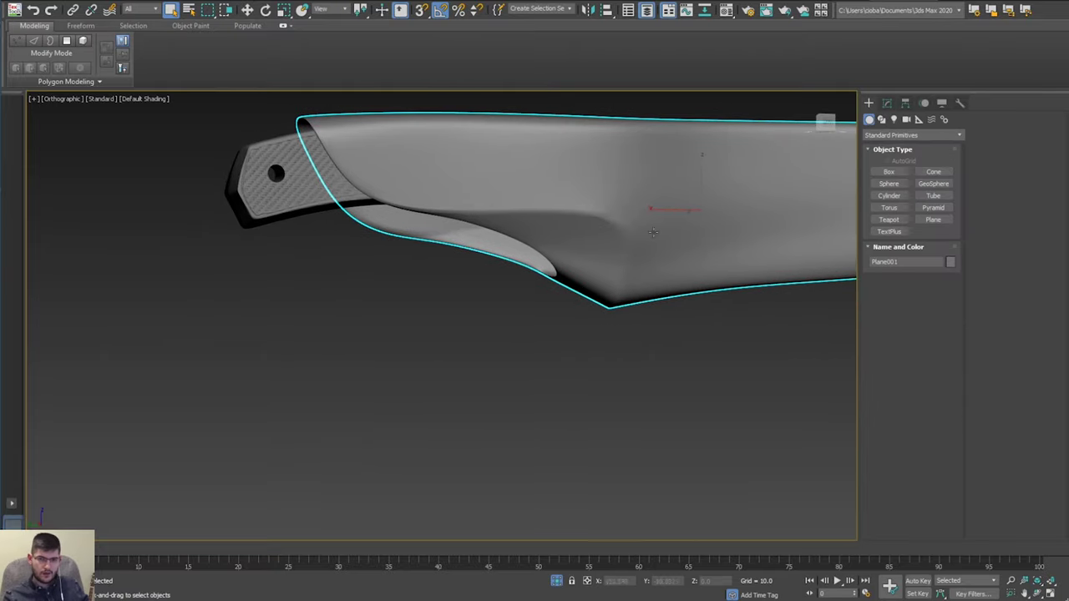
{"action": "left_click", "coordinate": [888, 195]}
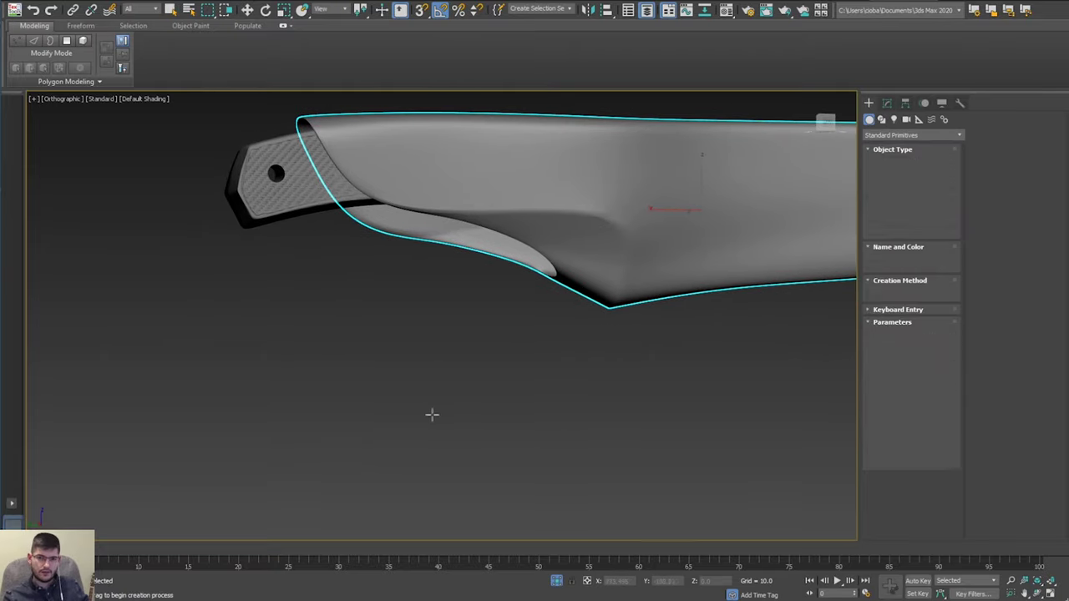
{"action": "left_click_drag", "start_coordinate": [407, 439], "coordinate": [424, 447]}
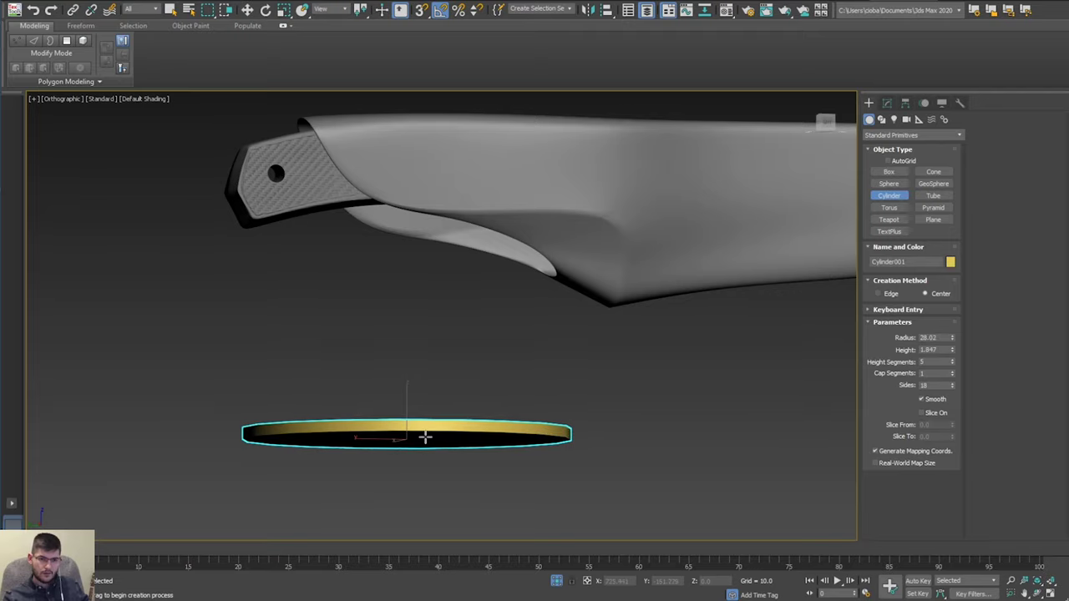
{"action": "left_click", "coordinate": [426, 430]}
{"action": "middle_click_drag", "start_coordinate": [445, 402], "coordinate": [434, 430], "text": "alt"}
{"action": "scroll", "coordinate": [436, 375], "scroll_direction": "down", "scroll_amount": 10}
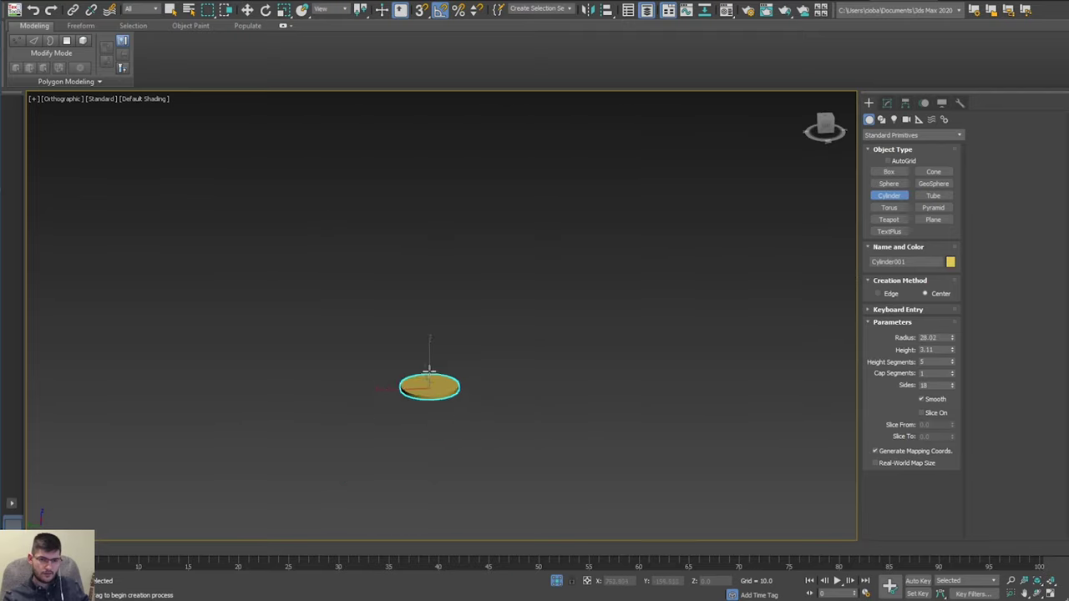
{"action": "middle_click_drag", "start_coordinate": [445, 372], "coordinate": [524, 396], "text": "alt"}
{"action": "middle_click_drag", "start_coordinate": [524, 396], "coordinate": [479, 349]}
Move the cylinder to the world origin by setting its X and Y positions to 0.
{"action": "key", "text": "w"}
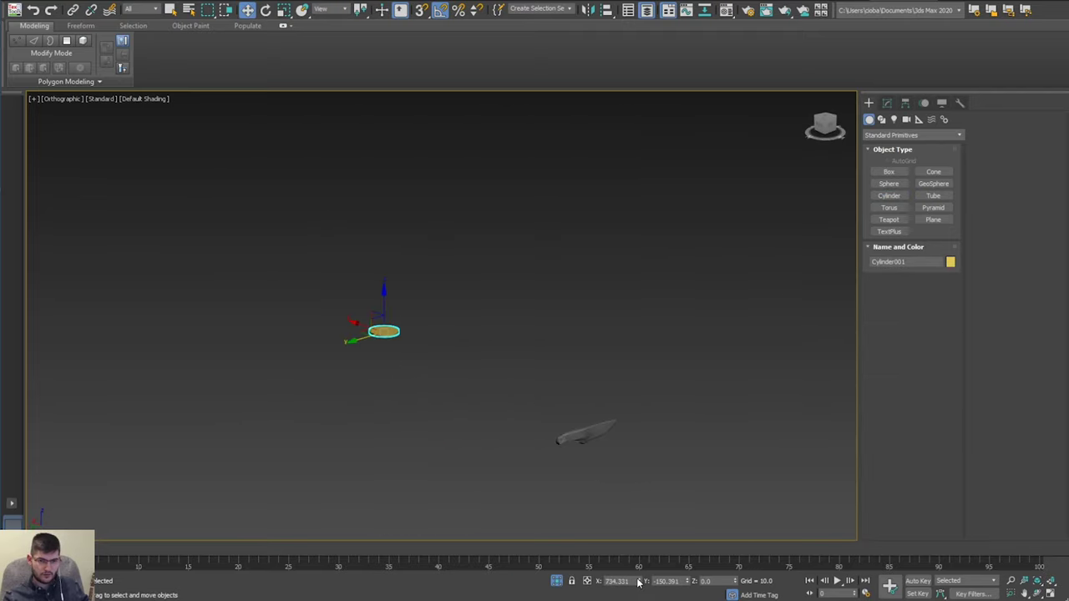
{"action": "right_click", "coordinate": [638, 581]}
{"action": "right_click", "coordinate": [686, 582]}
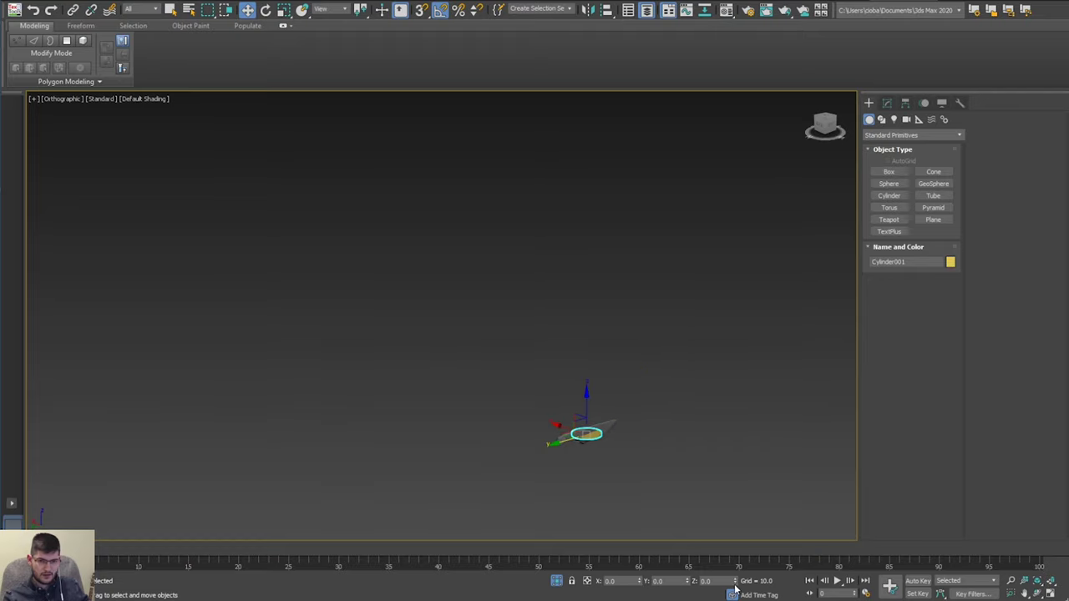
Move the cylinder beside the knife handle, to about X -66.9 and Y 99.7.
{"action": "key", "text": "z"}
{"action": "scroll", "coordinate": [637, 401], "scroll_direction": "down", "scroll_amount": 3}
{"action": "middle_click_drag", "start_coordinate": [636, 392], "coordinate": [561, 323], "text": "alt"}
{"action": "left_click_drag", "start_coordinate": [504, 332], "coordinate": [108, 453]}
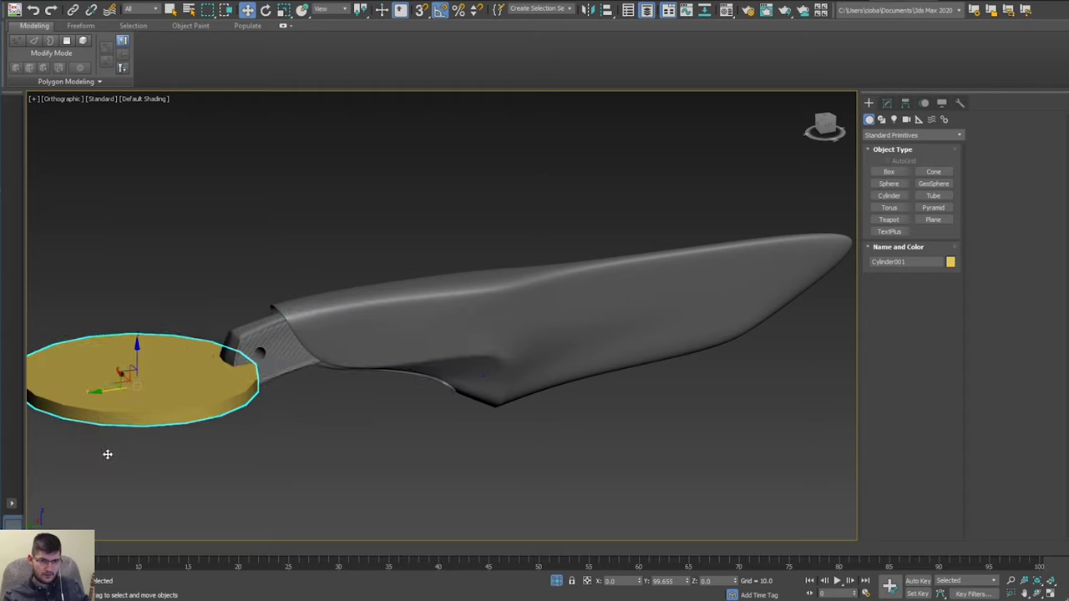
{"action": "scroll", "coordinate": [110, 454], "scroll_direction": "down", "scroll_amount": 3}
{"action": "middle_click_drag", "start_coordinate": [173, 409], "coordinate": [291, 360]}
{"action": "scroll", "coordinate": [292, 359], "scroll_direction": "up", "scroll_amount": 3}
{"action": "middle_click_drag", "start_coordinate": [215, 357], "coordinate": [245, 373], "text": "alt"}
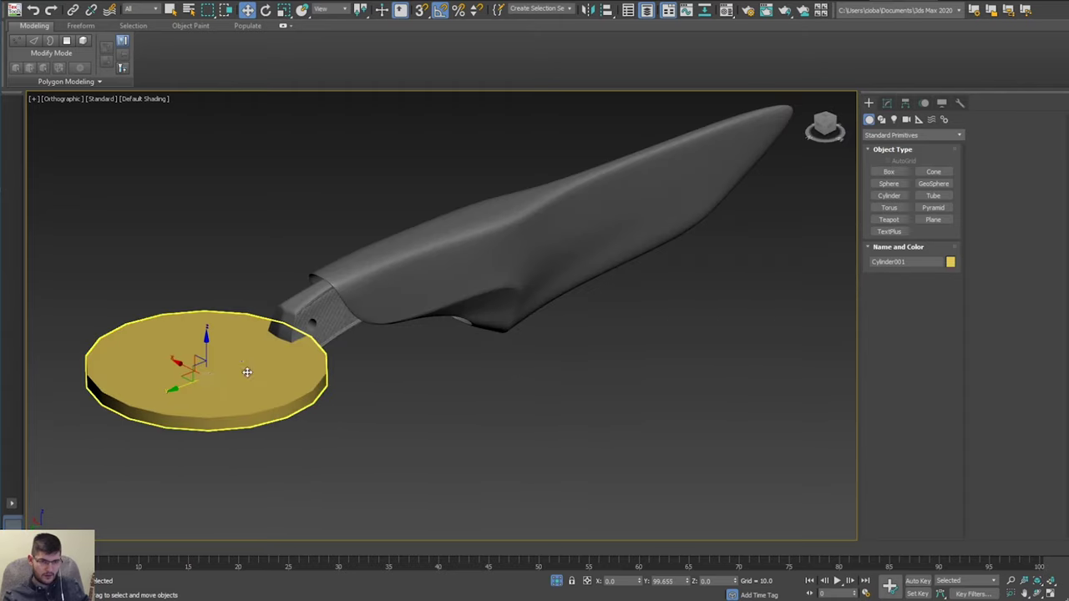
{"action": "left_click_drag", "start_coordinate": [176, 365], "coordinate": [365, 455]}
{"action": "middle_click_drag", "start_coordinate": [365, 385], "coordinate": [357, 340]}
Show edged faces in the viewport and reduce the cylinder's height segments to 1.
{"action": "key", "text": "F4"}
{"action": "scroll", "coordinate": [351, 379], "scroll_direction": "up", "scroll_amount": 3}
{"action": "middle_click_drag", "start_coordinate": [359, 334], "coordinate": [383, 259]}
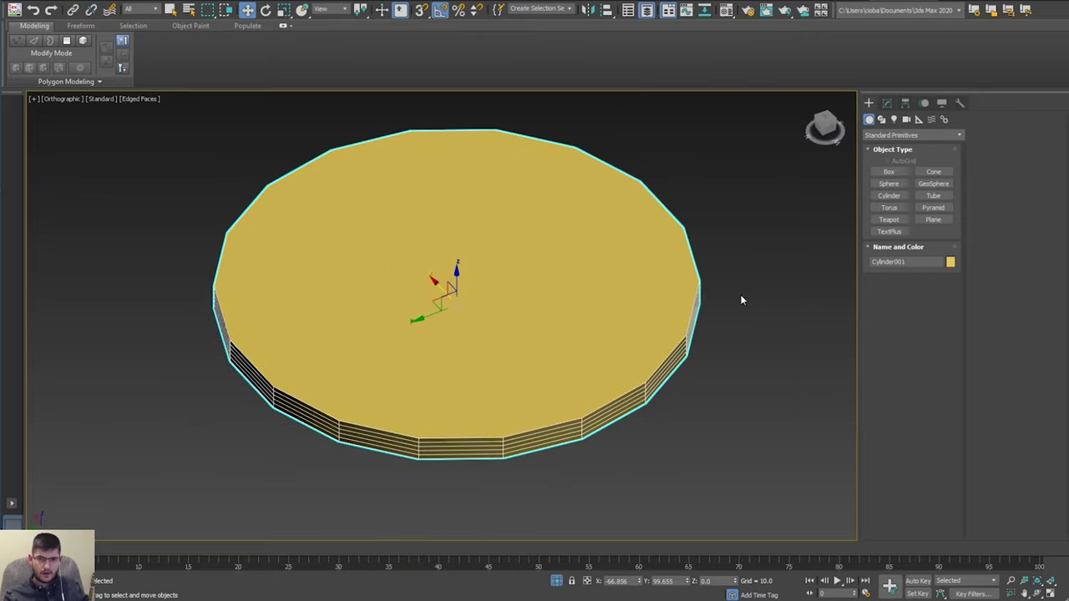
{"action": "left_click", "coordinate": [886, 102]}
{"action": "middle_click_drag", "start_coordinate": [608, 259], "coordinate": [606, 223], "text": "alt"}
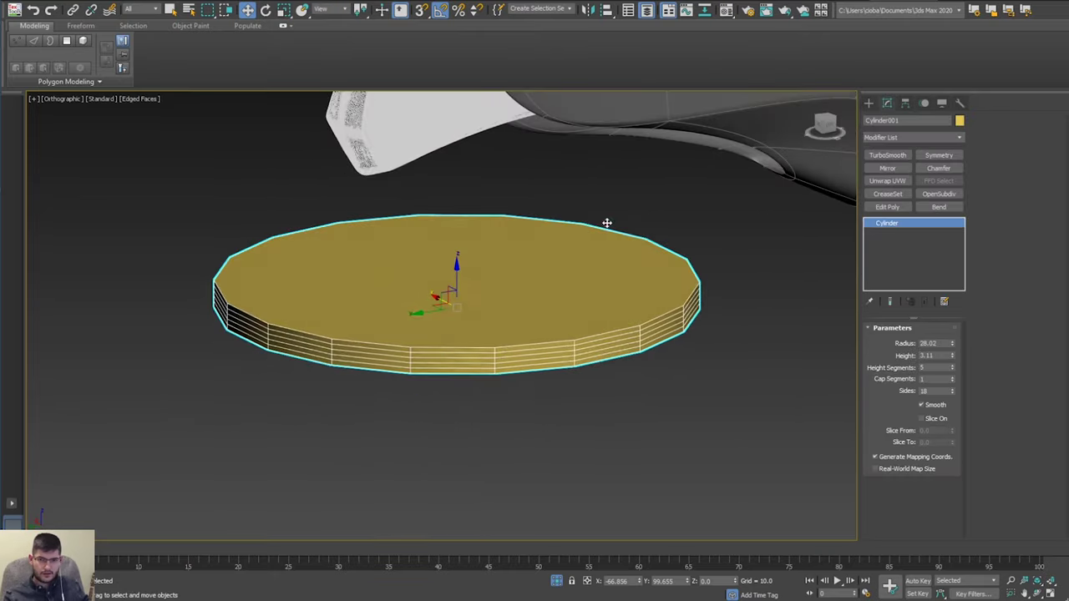
{"action": "right_click", "coordinate": [953, 370]}
Scale the cylinder uniformly down to about 12.4 percent and keep its number of sides at 18.
{"action": "key", "text": "r"}
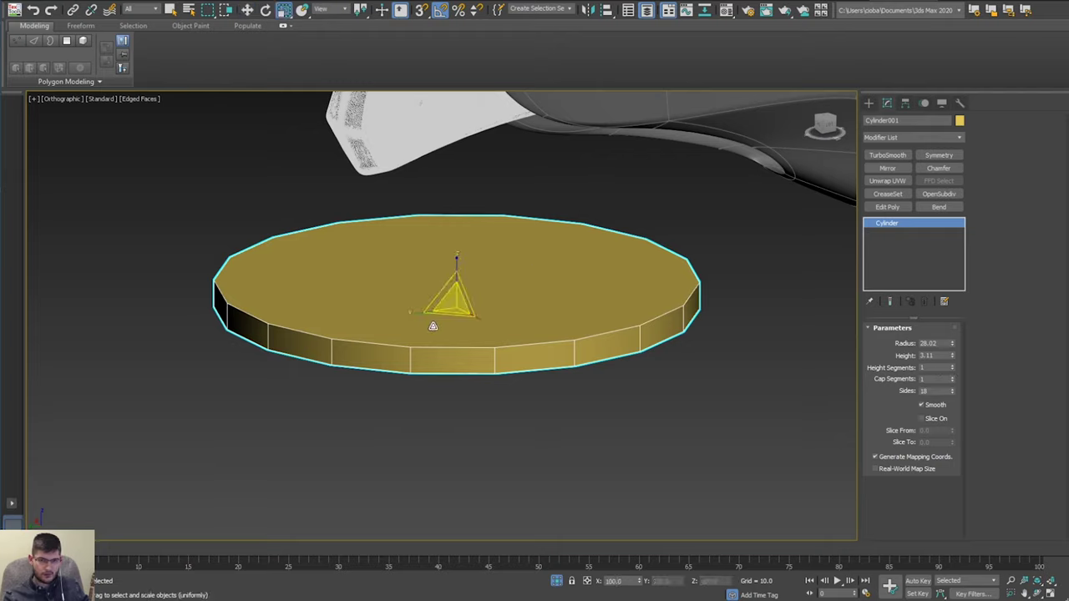
{"action": "left_click_drag", "start_coordinate": [443, 279], "coordinate": [541, 460]}
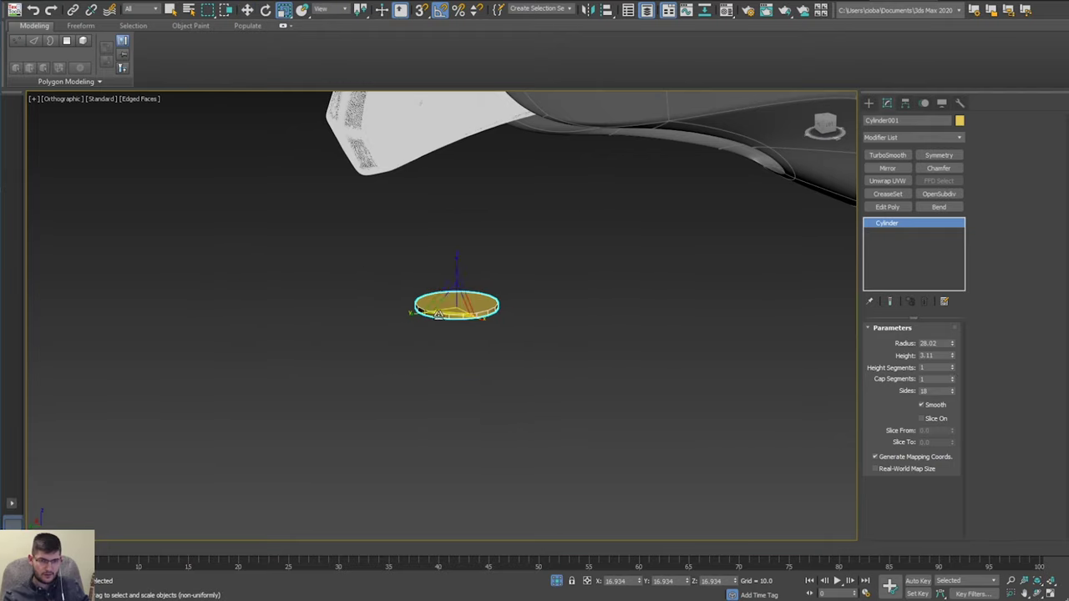
{"action": "scroll", "coordinate": [477, 292], "scroll_direction": "up", "scroll_amount": 3}
{"action": "scroll", "coordinate": [482, 301], "scroll_direction": "down", "scroll_amount": 4}
{"action": "middle_click_drag", "start_coordinate": [512, 267], "coordinate": [476, 396]}
{"action": "scroll", "coordinate": [475, 395], "scroll_direction": "up", "scroll_amount": 3}
{"action": "scroll", "coordinate": [476, 419], "scroll_direction": "up", "scroll_amount": 3}
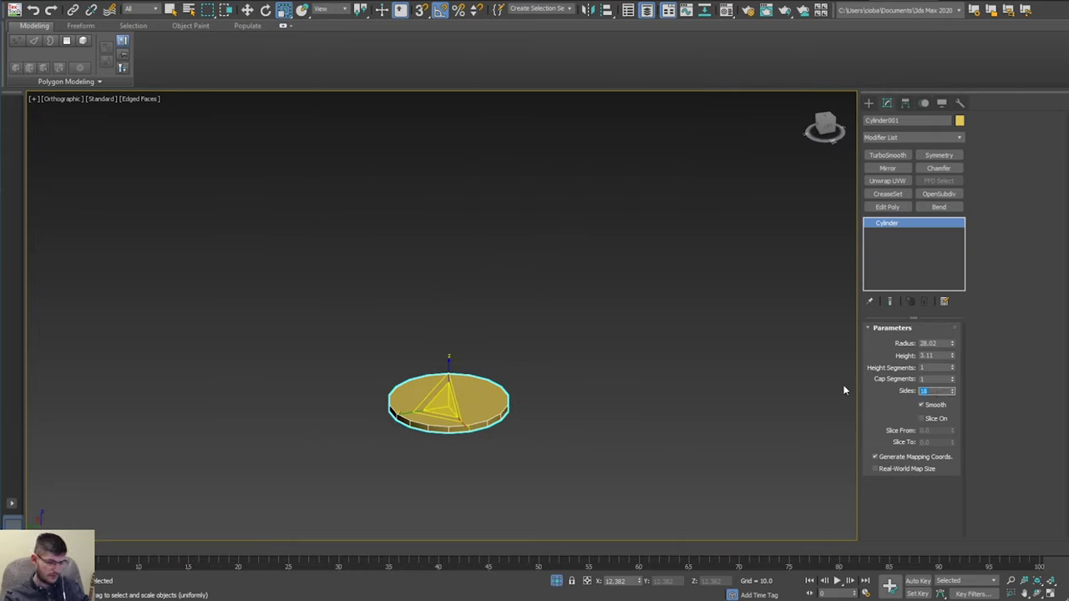
{"action": "key", "text": "Return"}
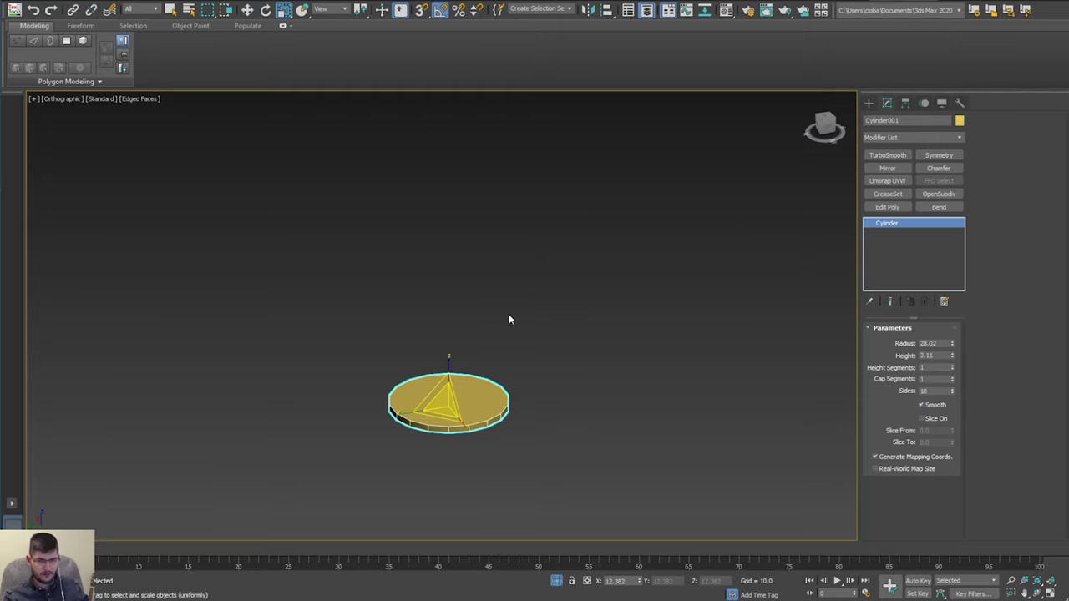
Show edged faces only on the selected object and switch the viewport to a perspective view.
{"action": "scroll", "coordinate": [478, 401], "scroll_direction": "up", "scroll_amount": 2}
{"action": "middle_click_drag", "start_coordinate": [478, 402], "coordinate": [504, 356]}
{"action": "middle_click_drag", "start_coordinate": [503, 355], "coordinate": [509, 306], "text": "alt"}
{"action": "scroll", "coordinate": [515, 347], "scroll_direction": "down", "scroll_amount": 5}
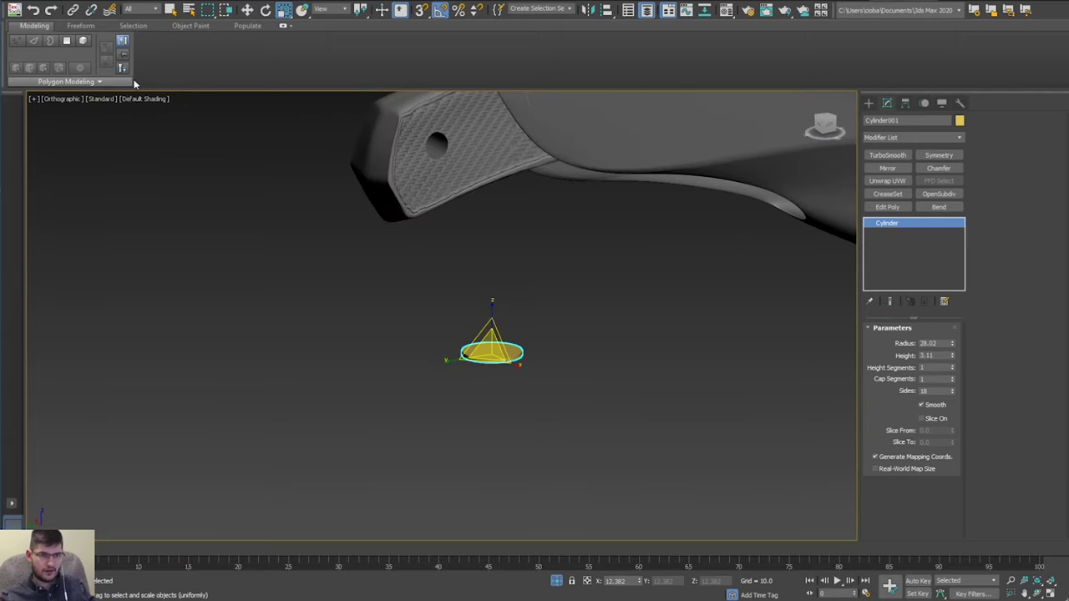
{"action": "left_click", "coordinate": [138, 99]}
{"action": "mouse_move", "coordinate": [193, 245]}
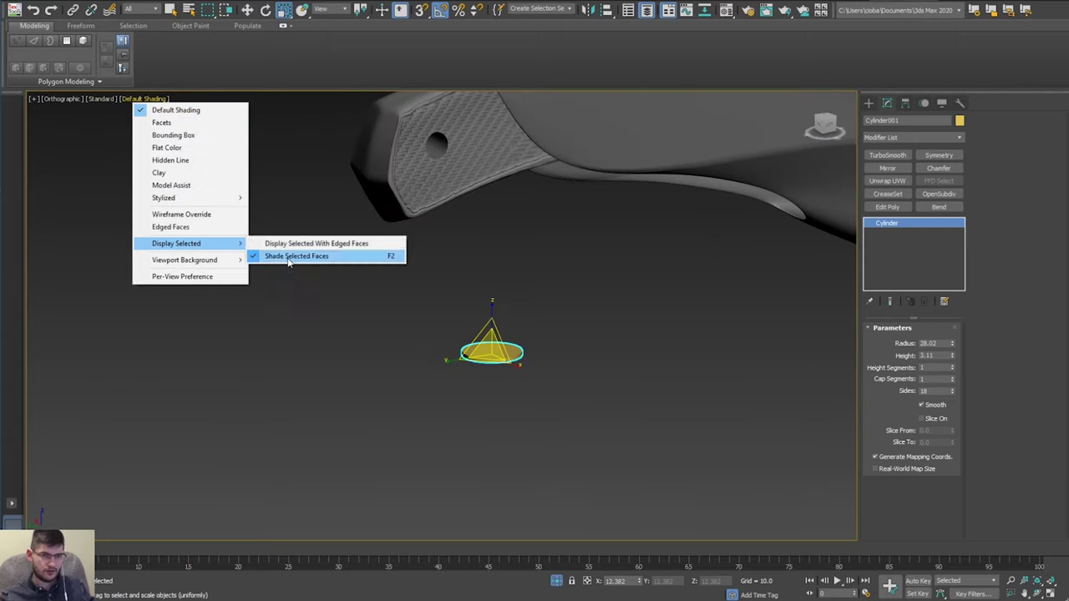
{"action": "left_click", "coordinate": [302, 246]}
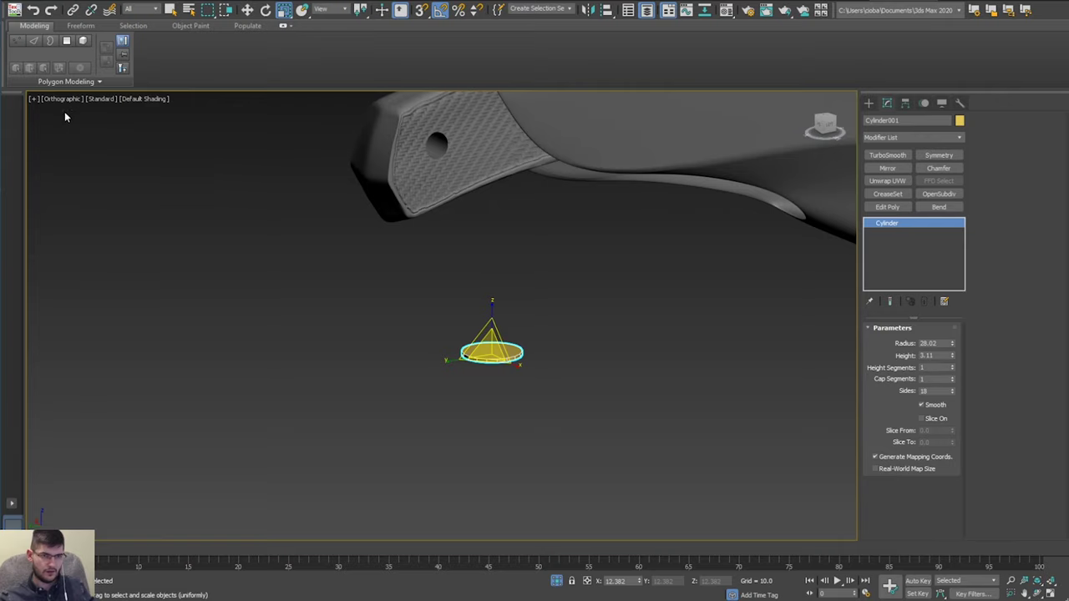
{"action": "key", "text": "p"}
{"action": "scroll", "coordinate": [369, 301], "scroll_direction": "up", "scroll_amount": 3}
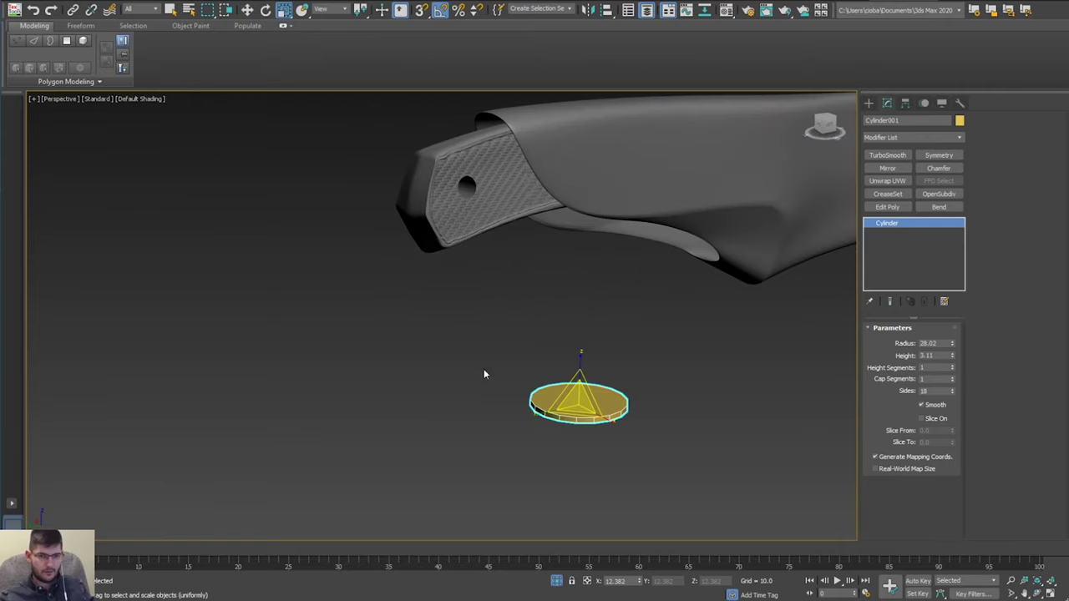
{"action": "middle_click_drag", "start_coordinate": [503, 334], "coordinate": [536, 349], "text": "alt"}
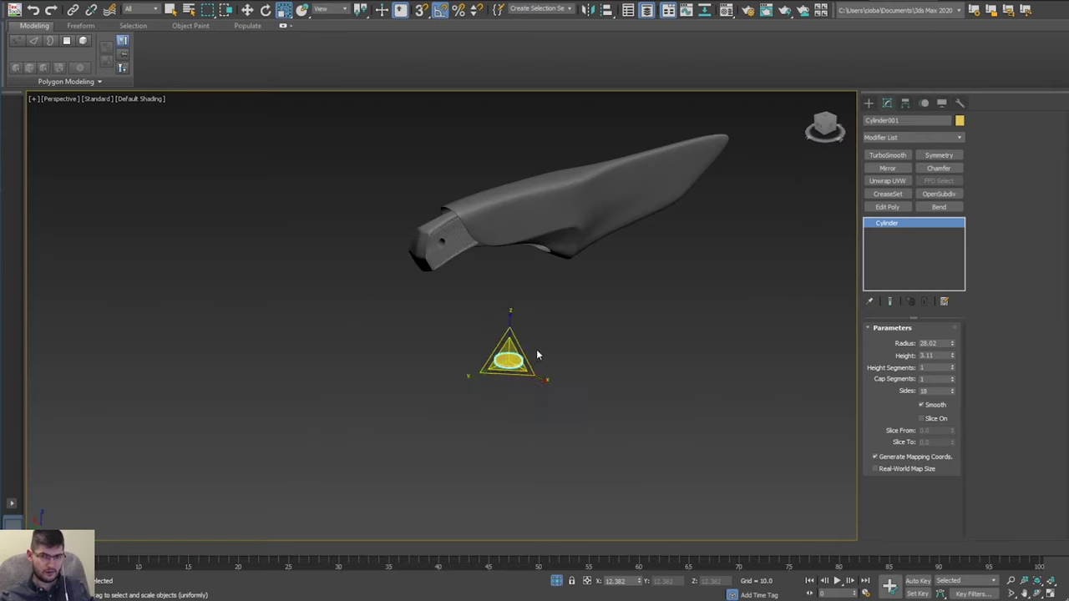
Add an Edit Poly modifier to the cylinder and delete its top and bottom cap polygons.
{"action": "key", "text": "w"}
{"action": "scroll", "coordinate": [515, 373], "scroll_direction": "up", "scroll_amount": 6}
{"action": "key", "text": "q"}
{"action": "key", "text": "z"}
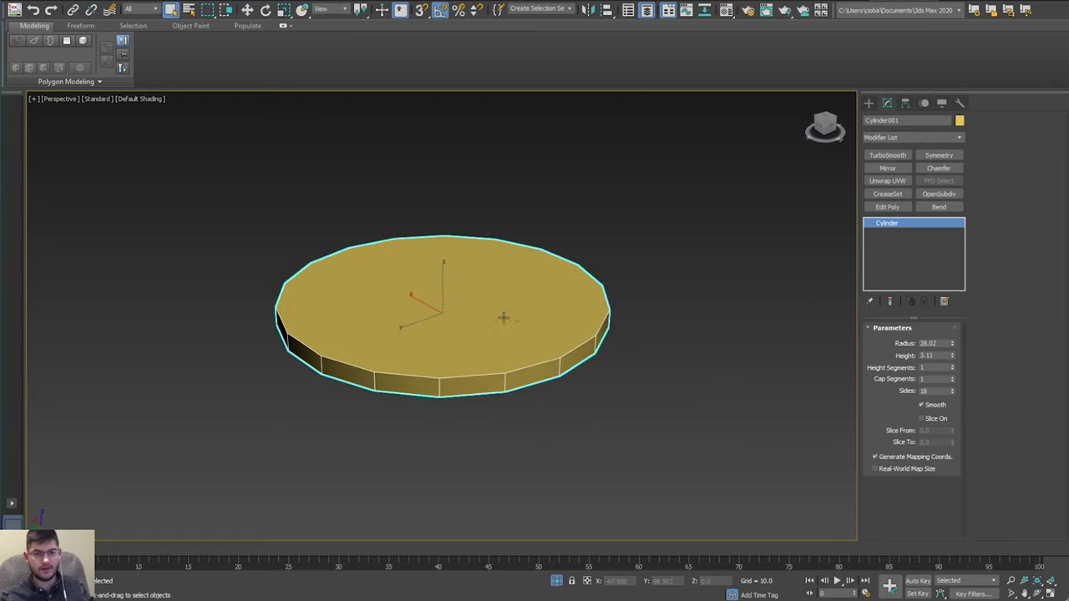
{"action": "mouse_move", "coordinate": [503, 317]}
{"action": "middle_mouse_down", "text": "alt"}
{"action": "mouse_move", "coordinate": [458, 302]}
{"action": "mouse_move", "coordinate": [485, 316]}
{"action": "middle_mouse_up", "text": "alt"}
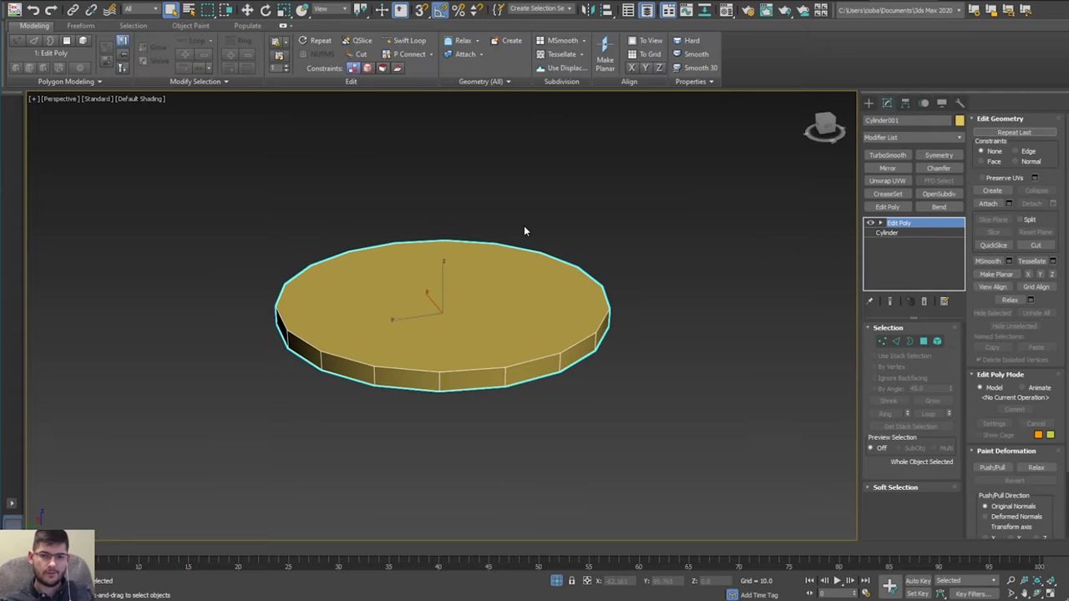
{"action": "key", "text": "4"}
{"action": "left_click", "coordinate": [475, 308]}
{"action": "middle_click_drag", "start_coordinate": [475, 347], "coordinate": [492, 268], "text": "alt"}
{"action": "left_click", "coordinate": [476, 341], "text": "ctrl"}
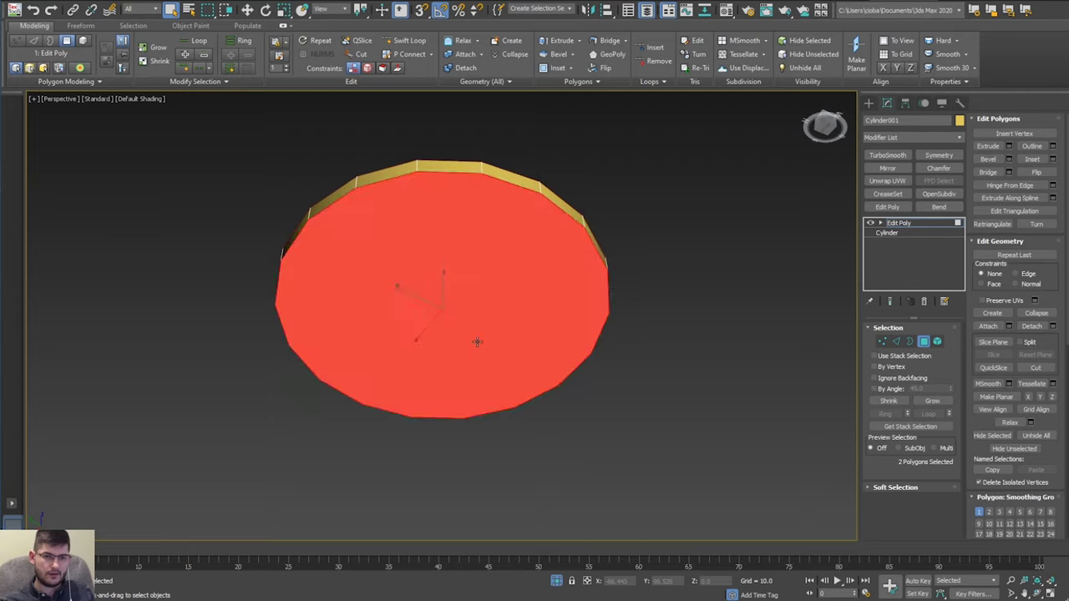
{"action": "key", "text": "Delete"}
{"action": "middle_click_drag", "start_coordinate": [476, 342], "coordinate": [426, 356], "text": "alt"}
Bridge the top border's edges across the opening, leaving out the two edges at each of two opposite ends.
{"action": "key", "text": "2"}
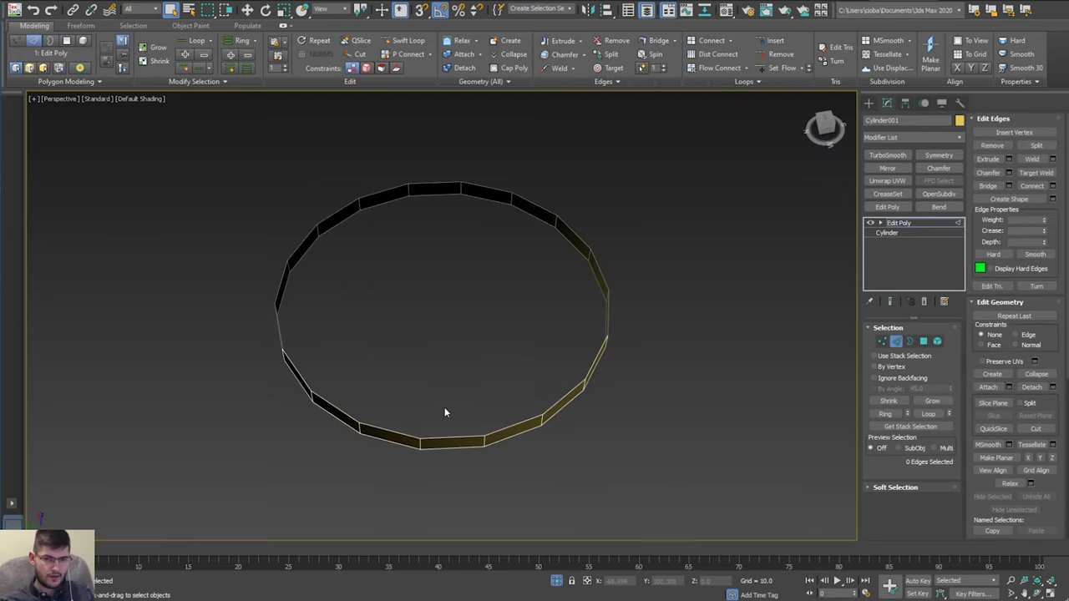
{"action": "key", "text": "3"}
{"action": "left_click", "coordinate": [509, 427]}
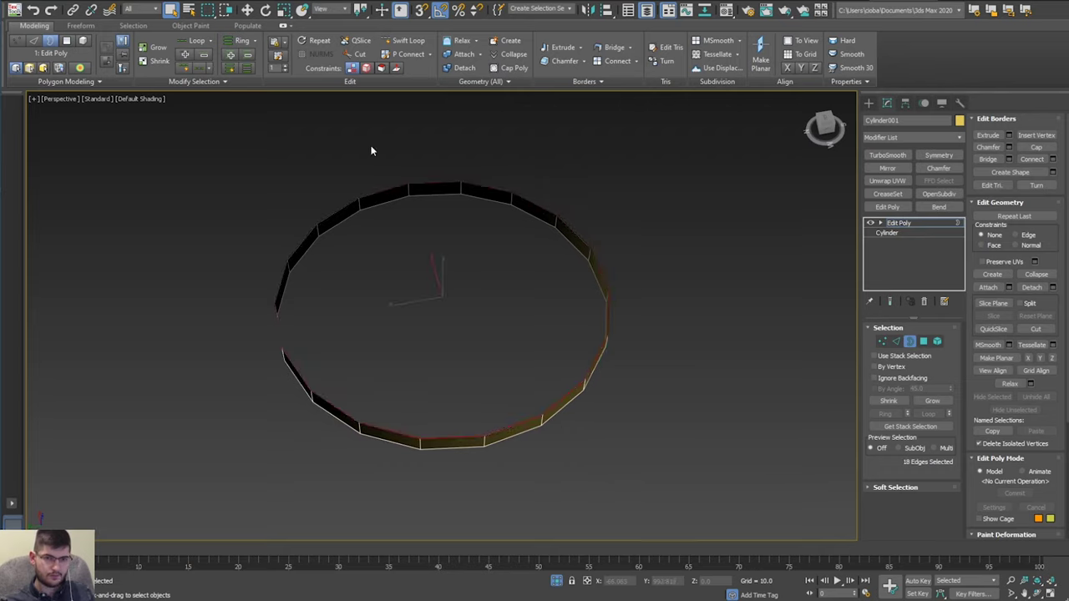
{"action": "middle_click_drag", "start_coordinate": [370, 147], "coordinate": [459, 242], "text": "alt"}
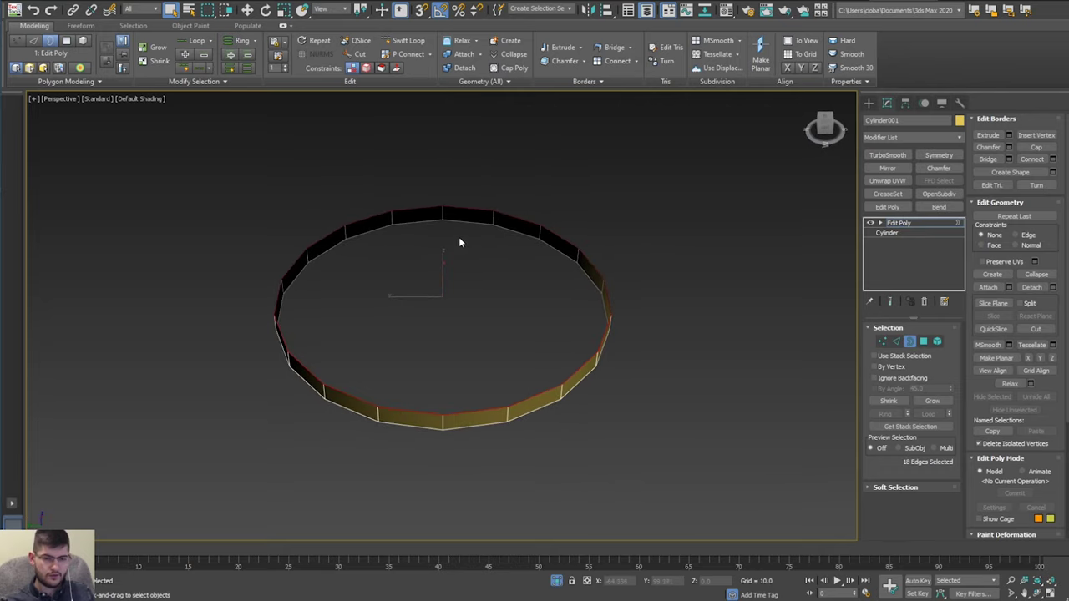
{"action": "left_click", "coordinate": [898, 342]}
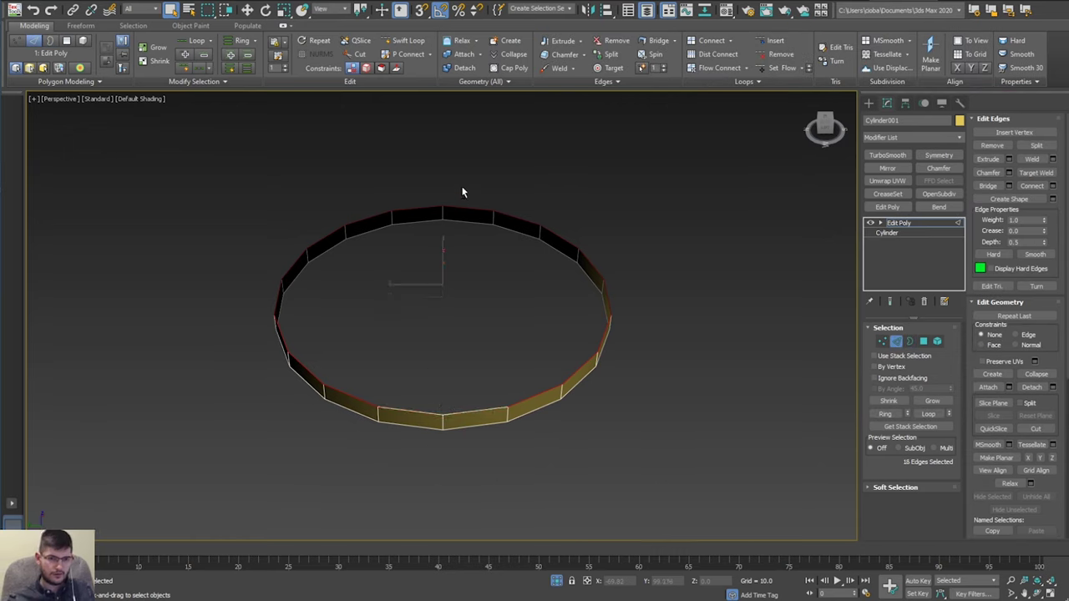
{"action": "left_click_drag", "start_coordinate": [462, 188], "coordinate": [422, 243], "text": "alt"}
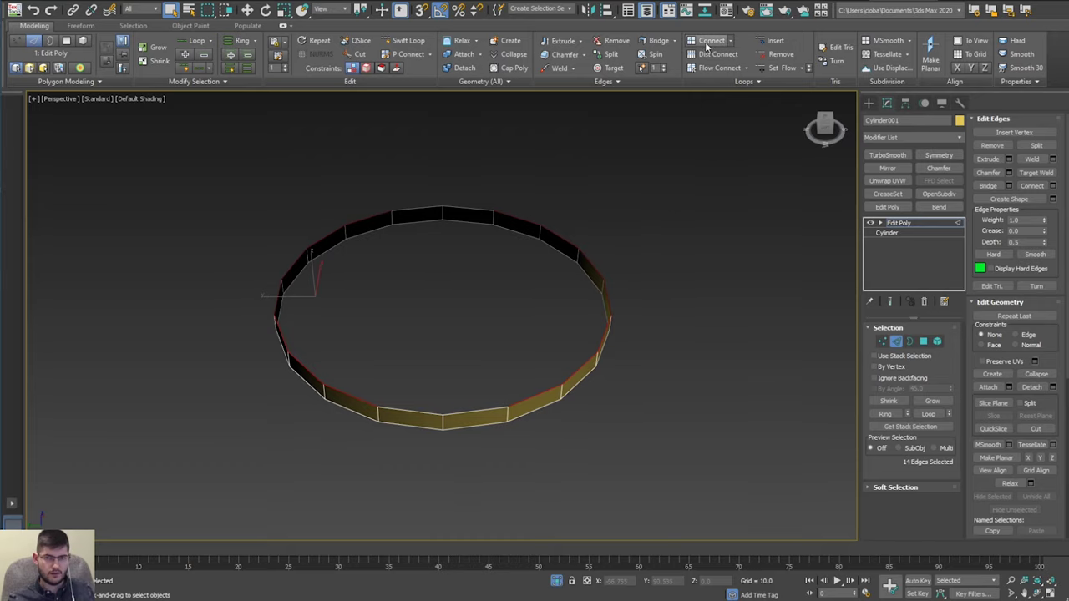
{"action": "left_click", "coordinate": [659, 40]}
{"action": "scroll", "coordinate": [527, 433], "scroll_direction": "up", "scroll_amount": 3}
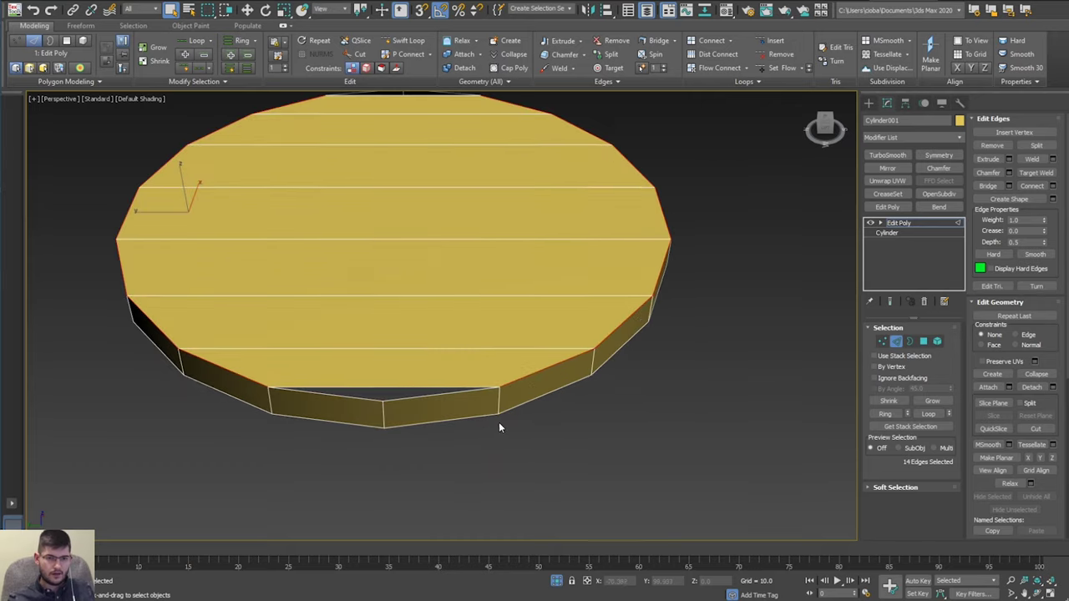
{"action": "middle_click_drag", "start_coordinate": [426, 340], "coordinate": [432, 380]}
Connect the ring of parallel edges across the top face with one central line of edges.
{"action": "key", "text": "2"}
{"action": "key", "text": "2"}
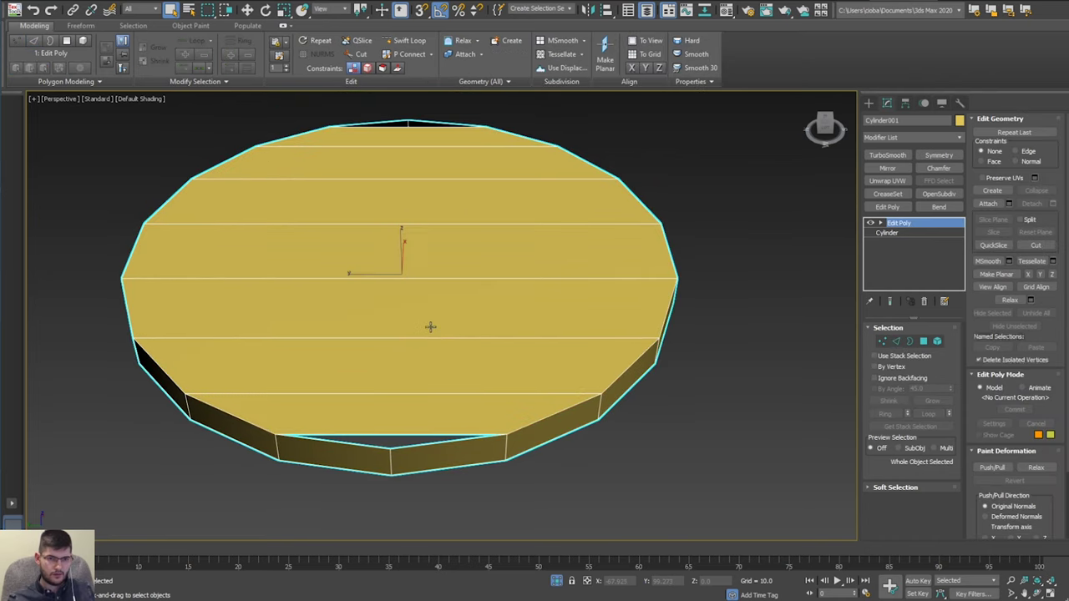
{"action": "left_click", "coordinate": [401, 278]}
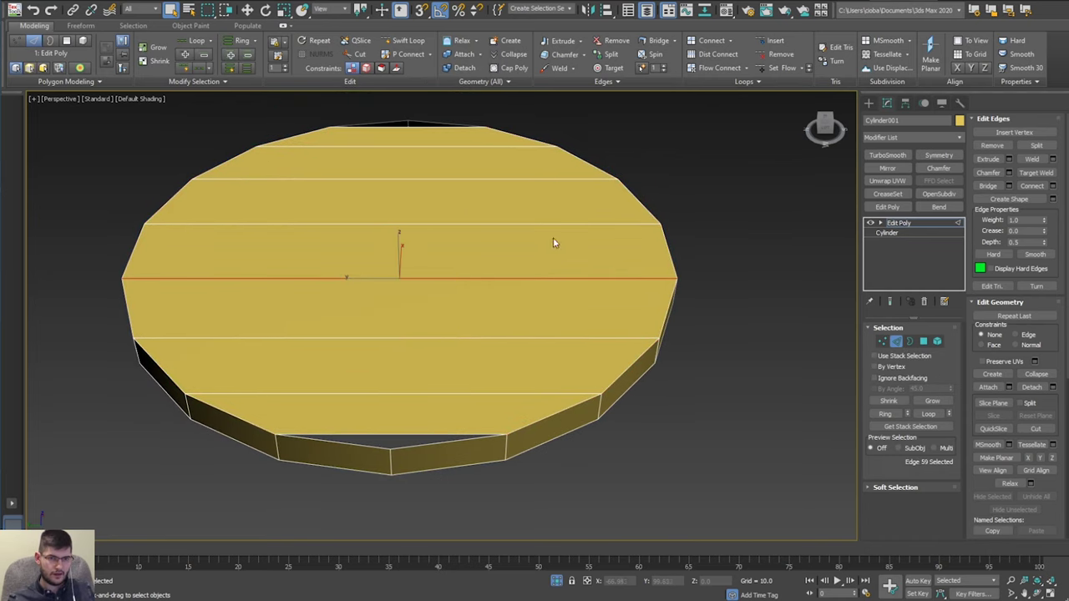
{"action": "left_click", "coordinate": [242, 40]}
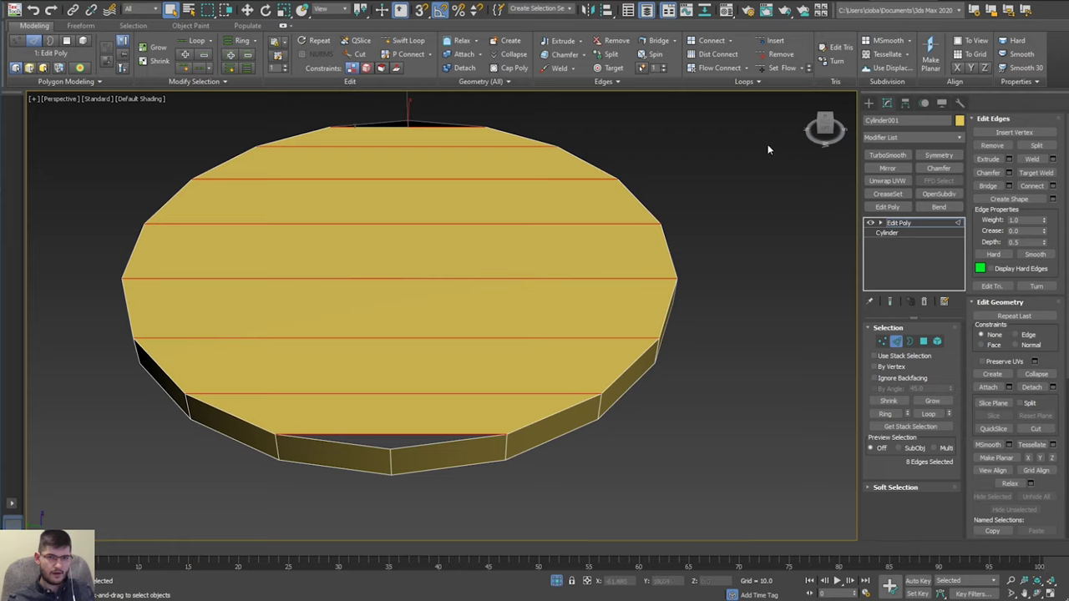
{"action": "left_click", "coordinate": [705, 40]}
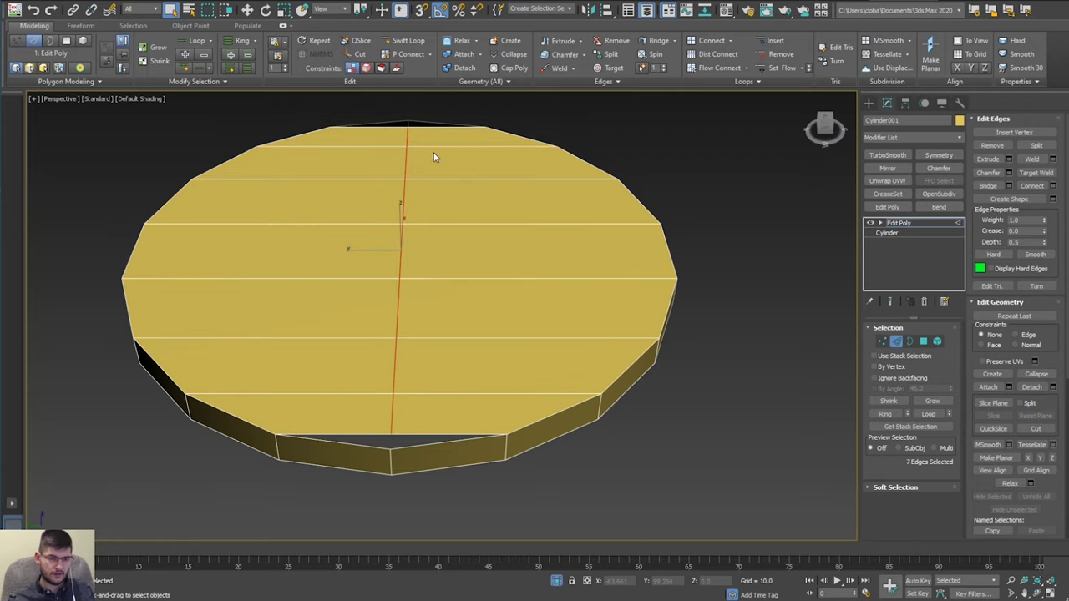
Cap the two triangular openings at opposite ends of the top face.
{"action": "key", "text": "3"}
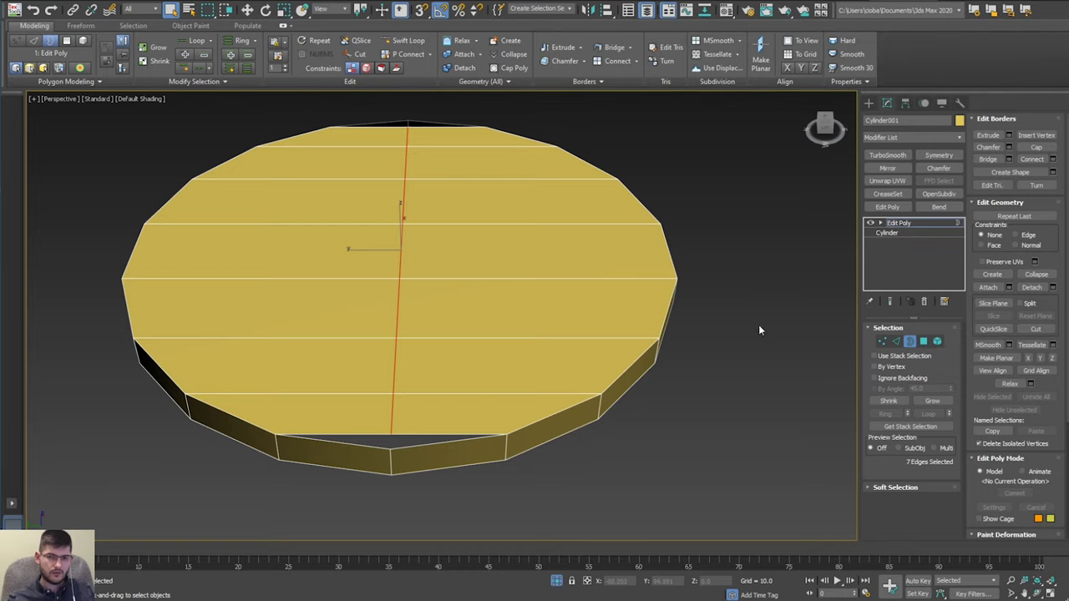
{"action": "left_click", "coordinate": [404, 433]}
{"action": "left_click", "coordinate": [430, 123], "text": "ctrl"}
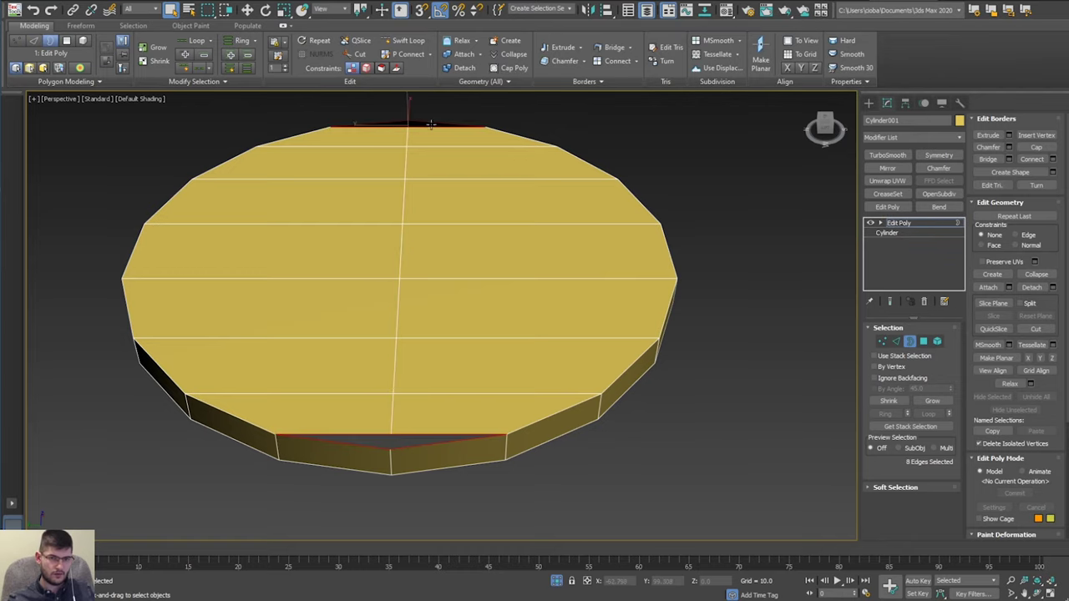
{"action": "middle_click_drag", "start_coordinate": [447, 144], "coordinate": [389, 167], "text": "alt"}
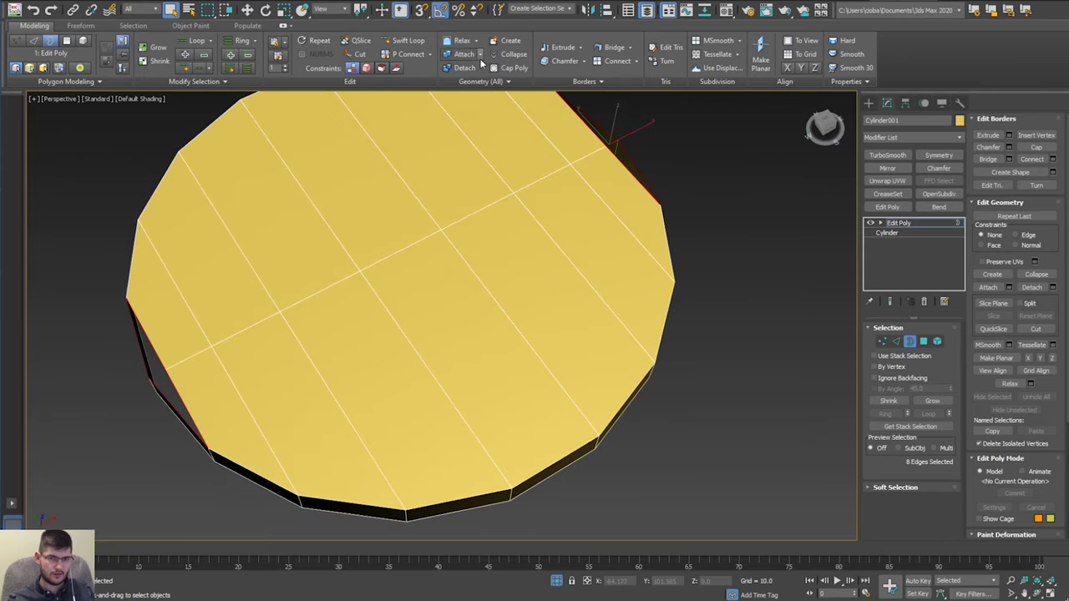
Bridge the bottom border's edges across the opening, leaving out the two edges at each of two opposite ends.
{"action": "middle_click_drag", "start_coordinate": [480, 108], "coordinate": [505, 344], "text": "alt"}
{"action": "scroll", "coordinate": [505, 344], "scroll_direction": "down", "scroll_amount": 5}
{"action": "middle_click_drag", "start_coordinate": [532, 435], "coordinate": [515, 358]}
{"action": "scroll", "coordinate": [487, 419], "scroll_direction": "up", "scroll_amount": 2}
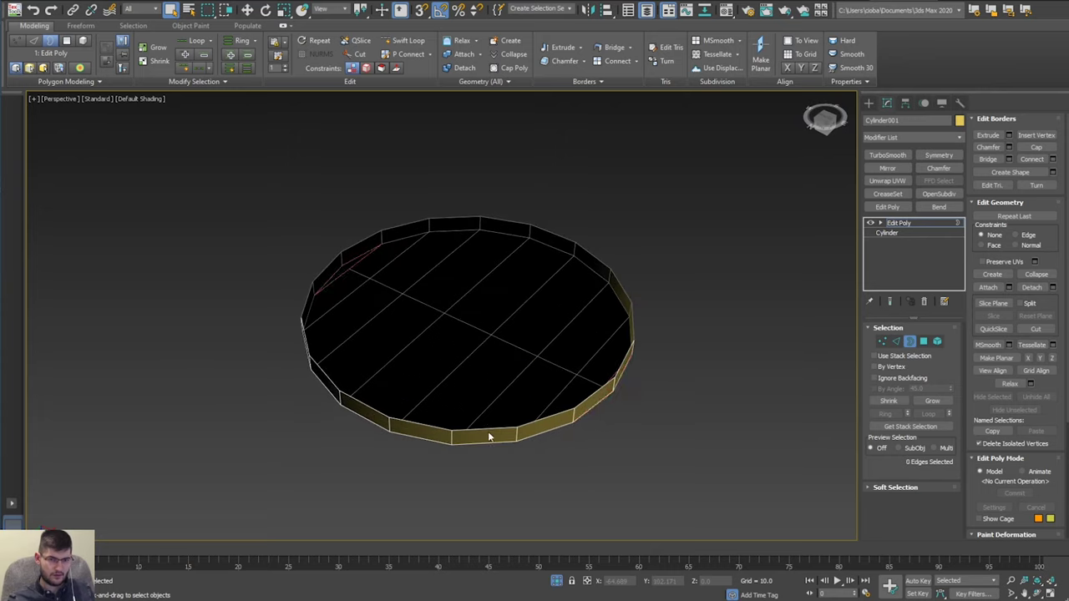
{"action": "middle_click_drag", "start_coordinate": [482, 429], "coordinate": [537, 404], "text": "alt"}
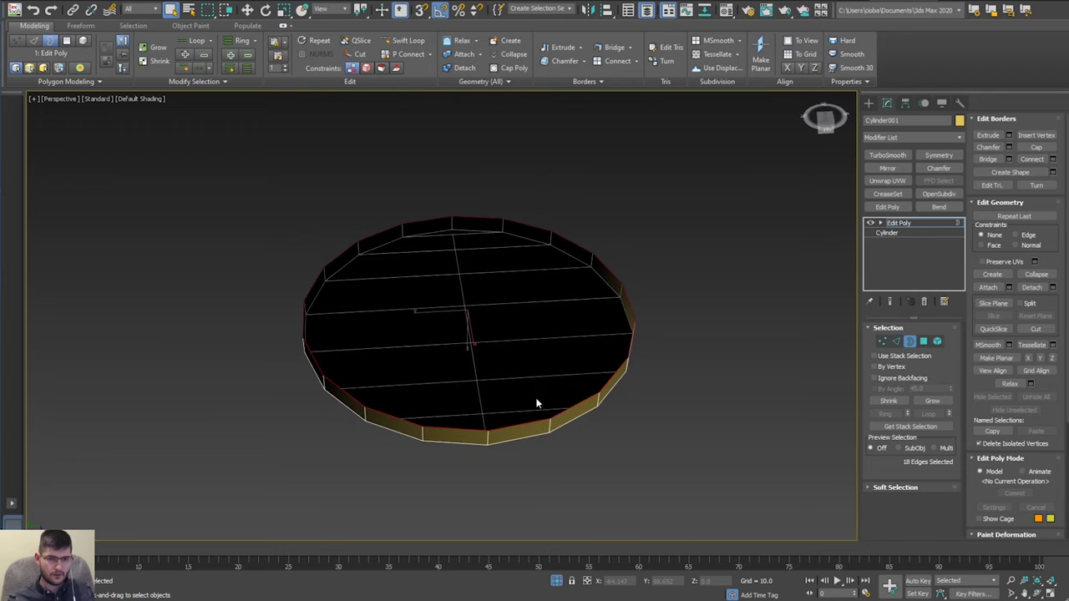
{"action": "key", "text": "2"}
{"action": "left_click_drag", "start_coordinate": [477, 472], "coordinate": [498, 417], "text": "alt"}
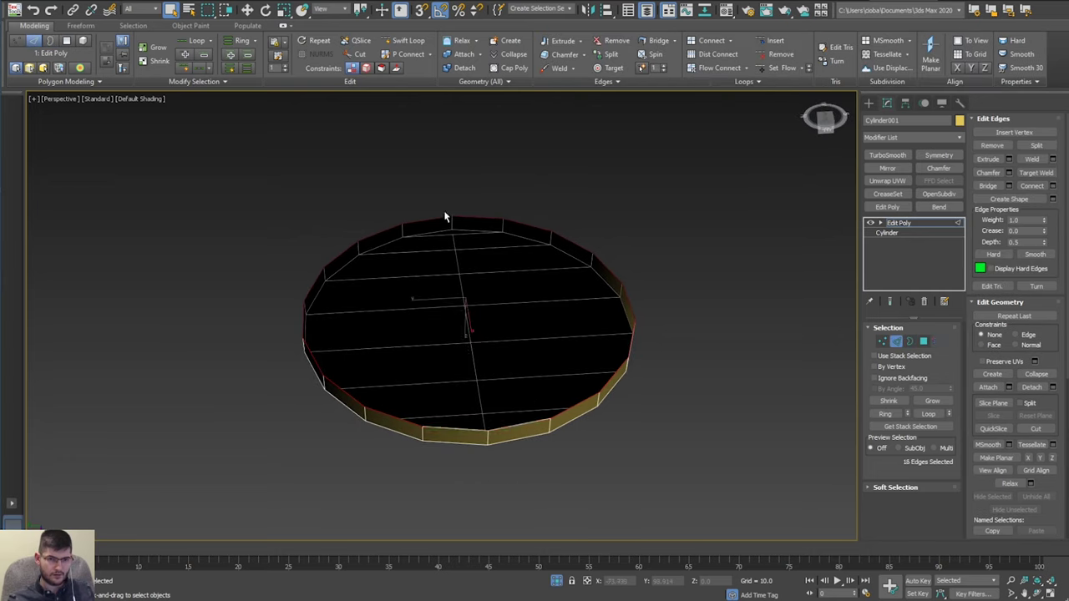
{"action": "left_click_drag", "start_coordinate": [428, 253], "coordinate": [426, 249], "text": "alt"}
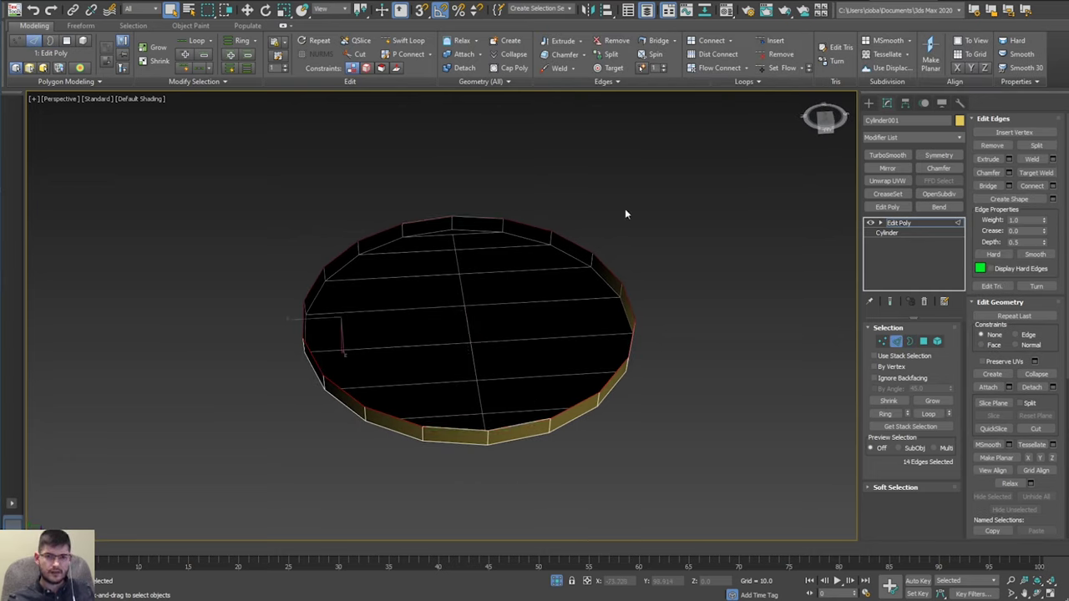
{"action": "left_click", "coordinate": [656, 41]}
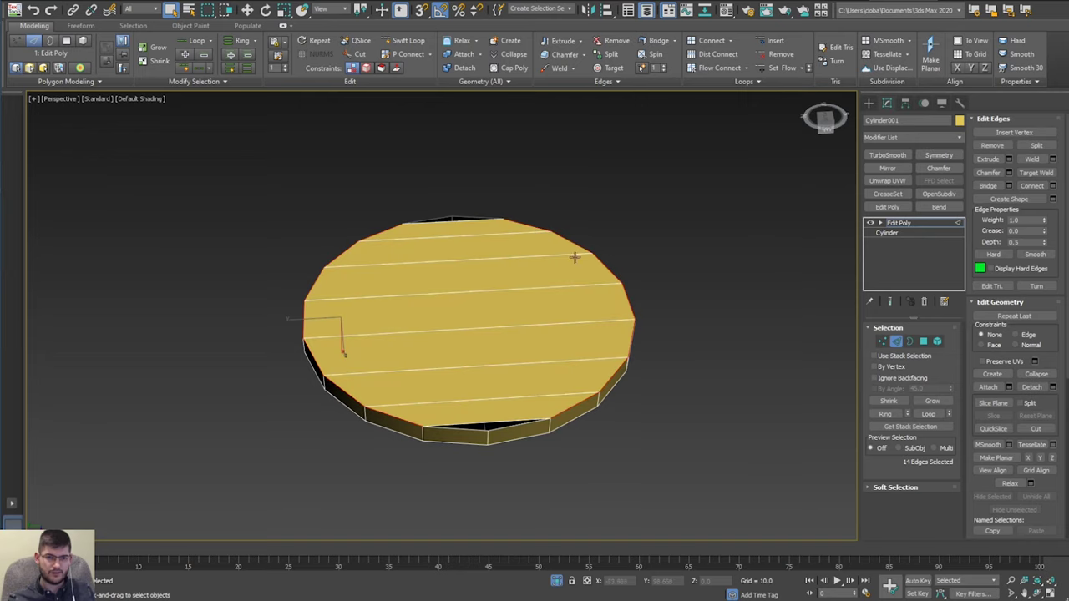
{"action": "key", "text": "2"}
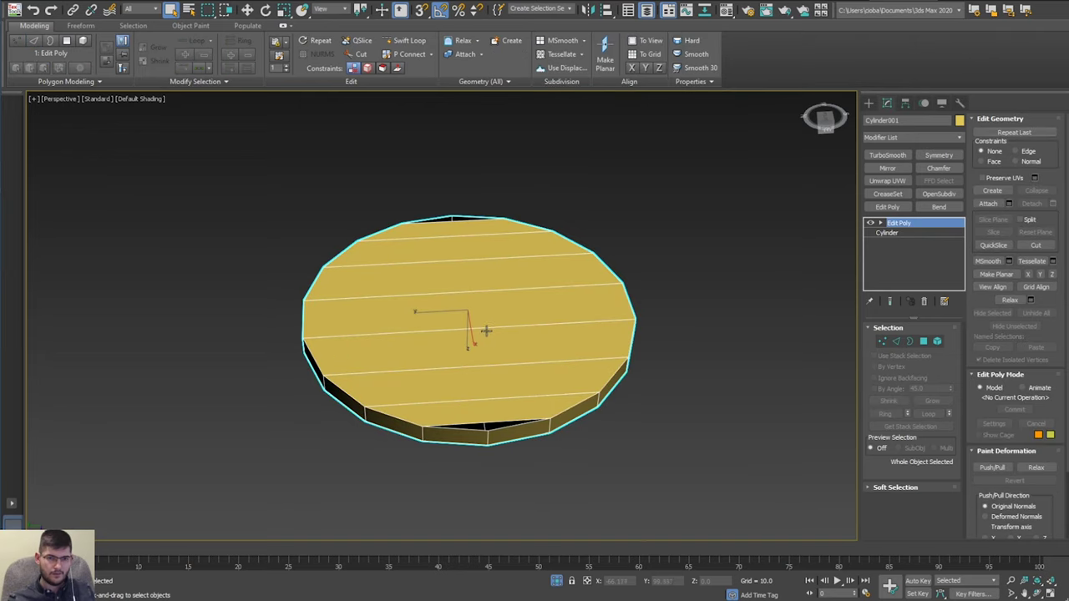
Connect the bottom face's parallel edges with one central line of edges, and cap the two openings at its opposite ends.
{"action": "key", "text": "2"}
{"action": "left_click", "coordinate": [483, 326]}
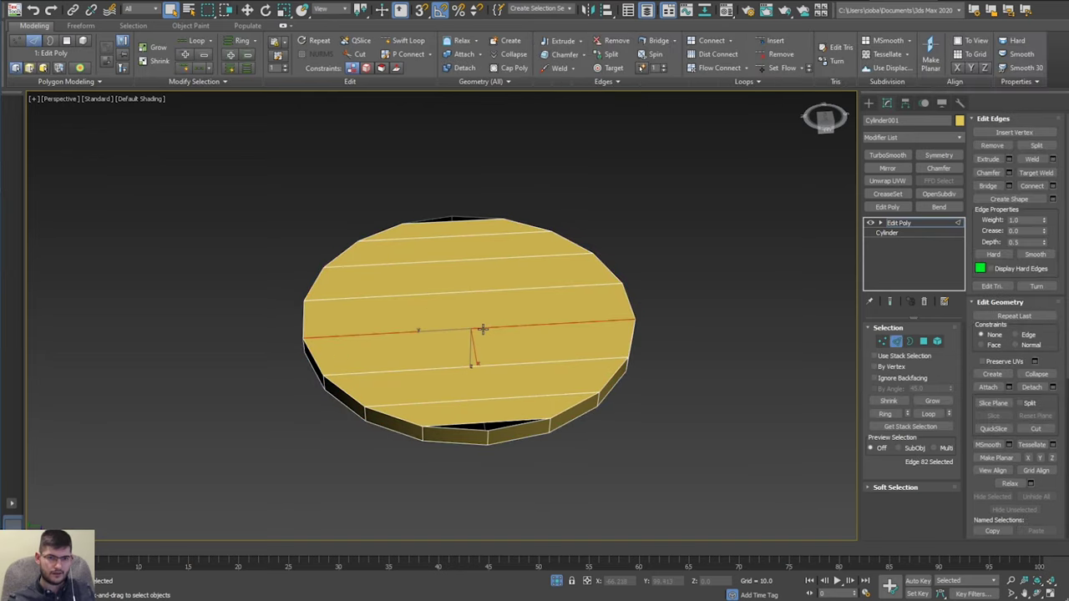
{"action": "left_click", "coordinate": [243, 42]}
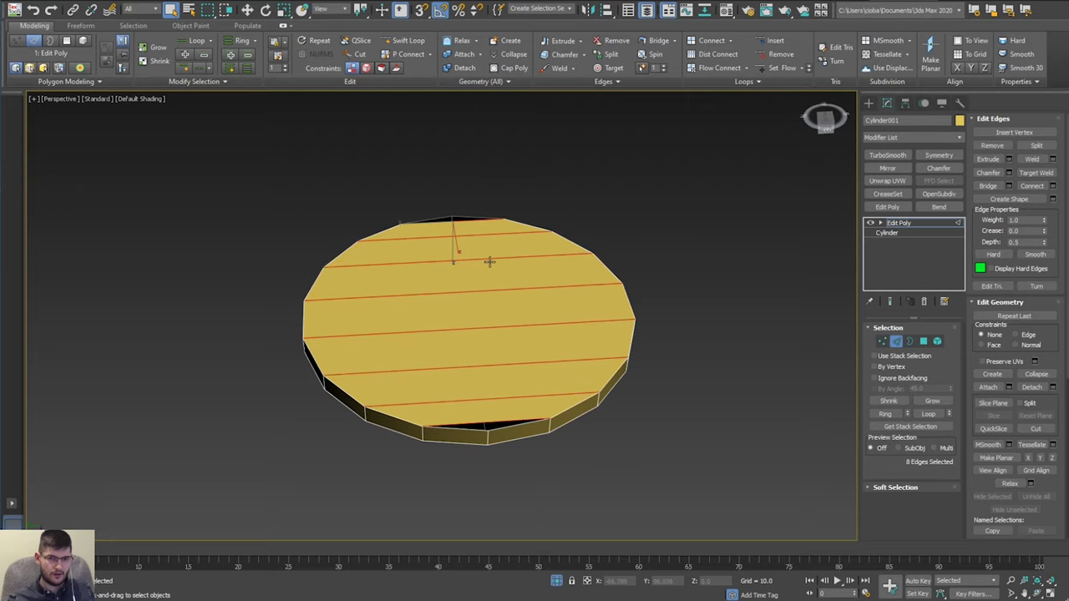
{"action": "left_click", "coordinate": [705, 40]}
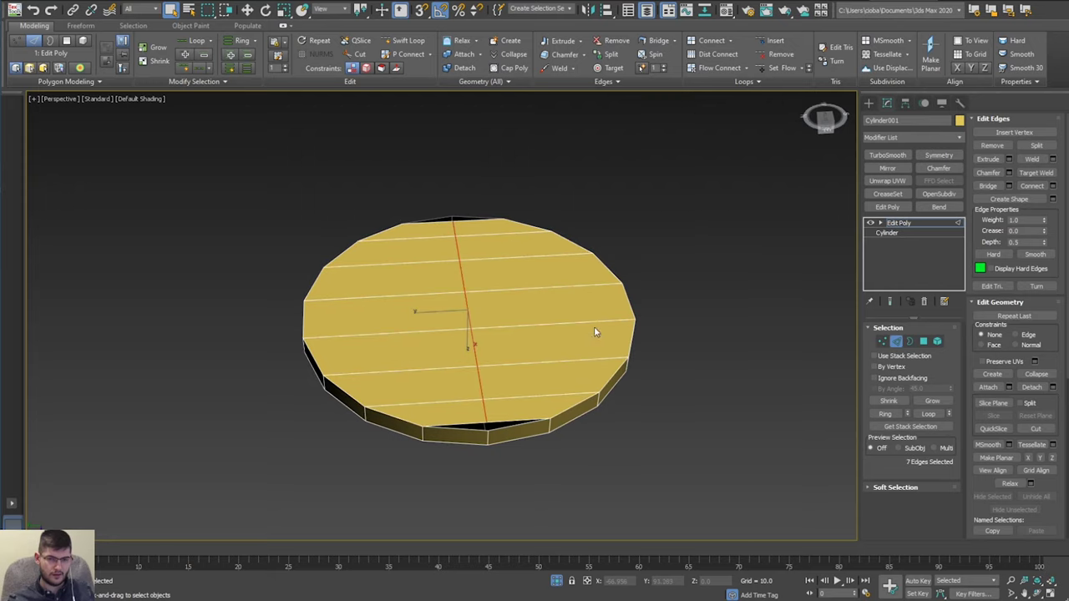
{"action": "key", "text": "3"}
{"action": "left_click", "coordinate": [516, 423]}
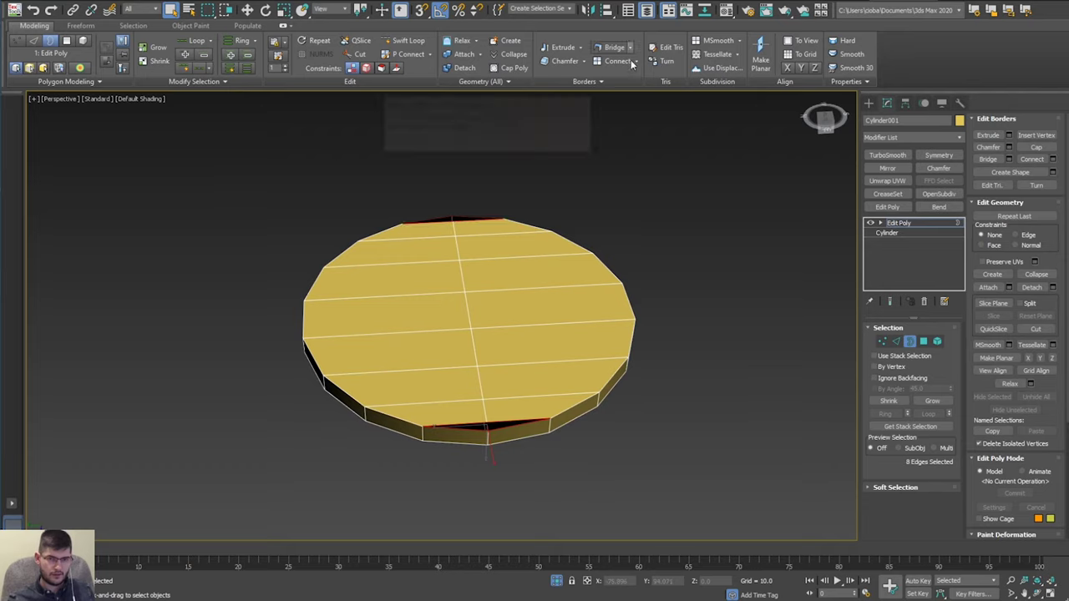
{"action": "left_click", "coordinate": [513, 68]}
Rotate the whole disc 90 degrees so that it stands upright, parallel to the sheath's side.
{"action": "middle_click_drag", "start_coordinate": [537, 197], "coordinate": [438, 341], "text": "alt"}
{"action": "scroll", "coordinate": [620, 288], "scroll_direction": "down", "scroll_amount": 4}
{"action": "scroll", "coordinate": [467, 264], "scroll_direction": "up", "scroll_amount": 2}
{"action": "scroll", "coordinate": [434, 355], "scroll_direction": "up", "scroll_amount": 2}
{"action": "scroll", "coordinate": [474, 354], "scroll_direction": "down", "scroll_amount": 4}
{"action": "middle_click_drag", "start_coordinate": [545, 351], "coordinate": [564, 323], "text": "alt"}
{"action": "middle_click_drag", "start_coordinate": [564, 322], "coordinate": [576, 268]}
{"action": "key", "text": "e"}
{"action": "middle_click_drag", "start_coordinate": [604, 368], "coordinate": [591, 376]}
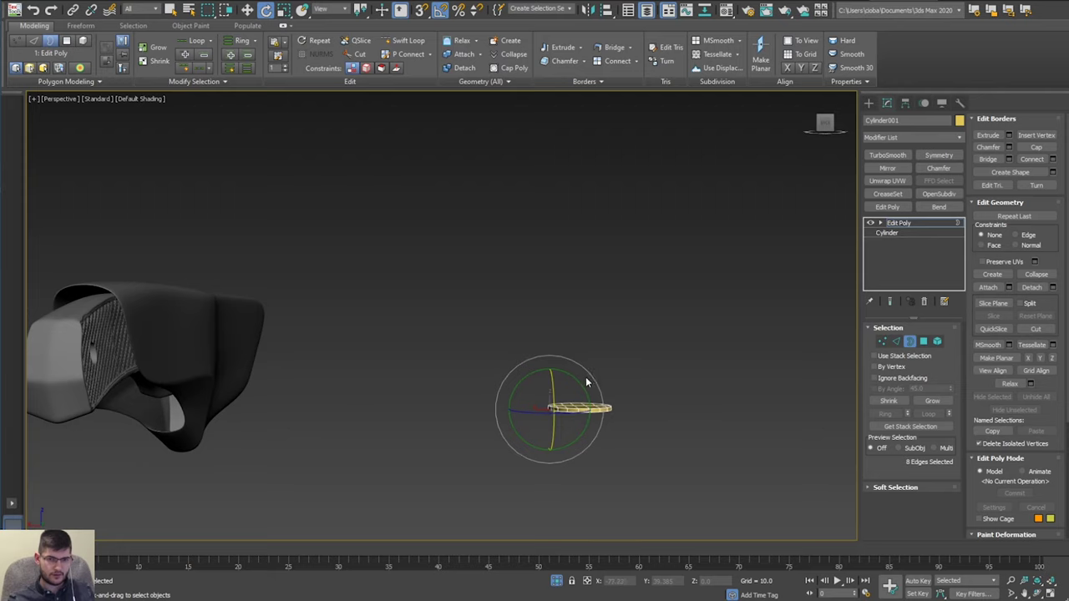
{"action": "left_click_drag", "start_coordinate": [580, 376], "coordinate": [609, 371]}
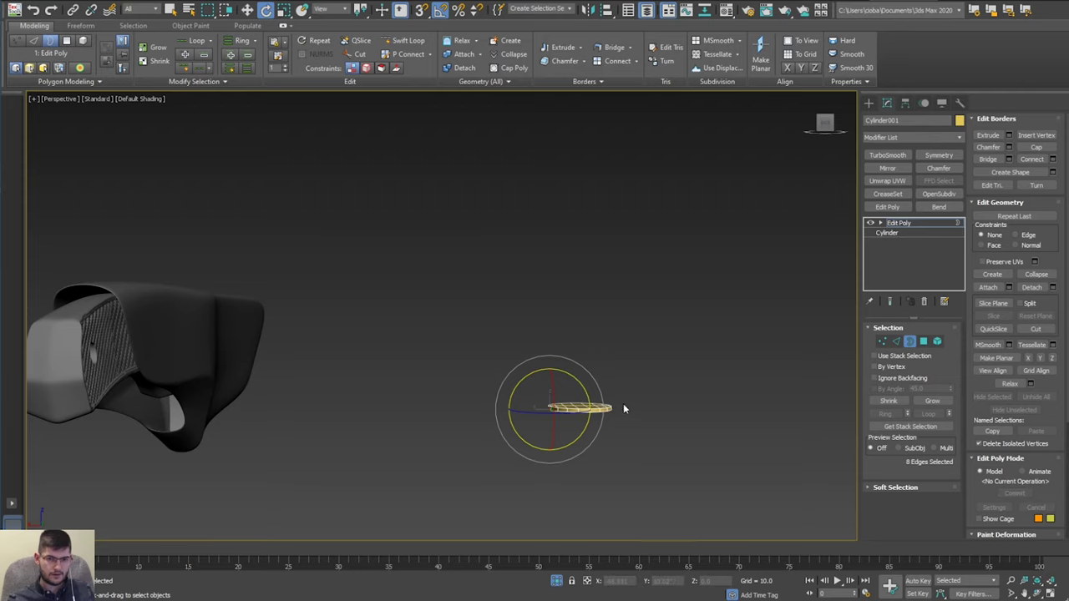
{"action": "middle_click_drag", "start_coordinate": [623, 404], "coordinate": [564, 413], "text": "alt"}
{"action": "scroll", "coordinate": [564, 413], "scroll_direction": "up", "scroll_amount": 3}
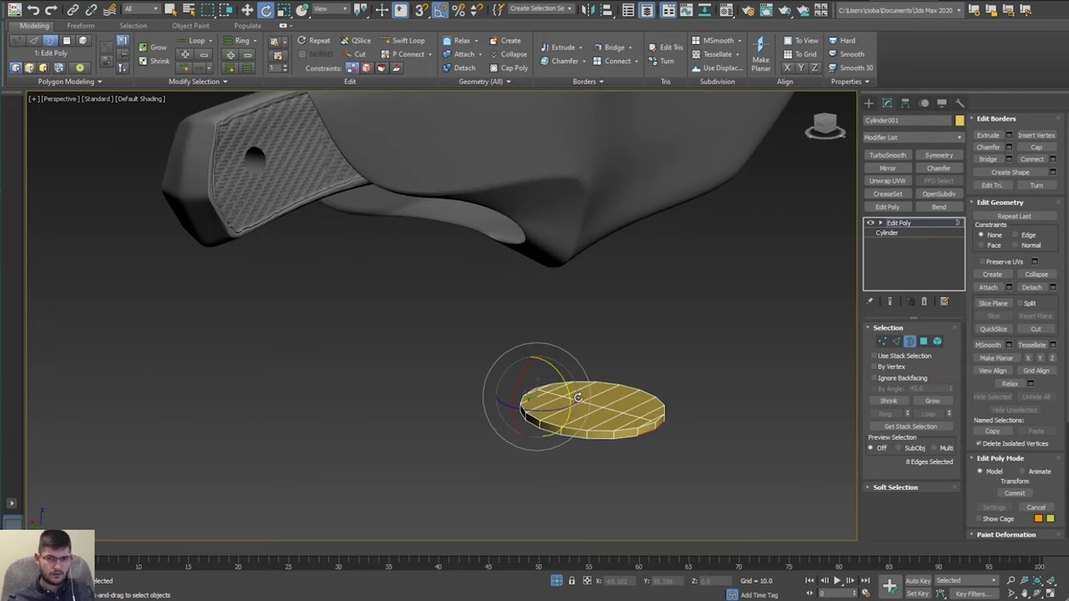
{"action": "key", "text": "3"}
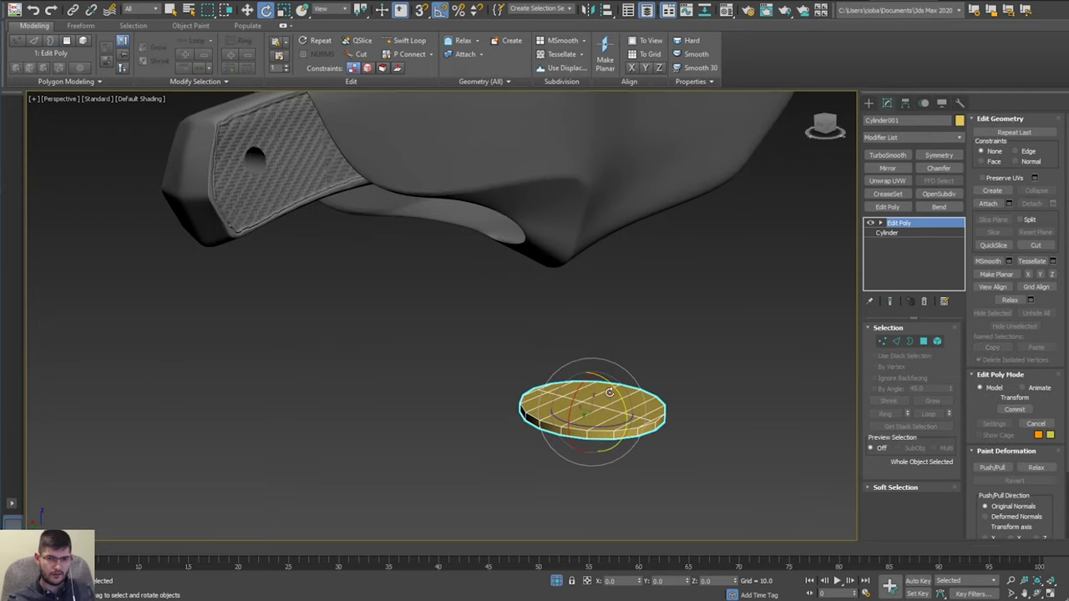
{"action": "mouse_move", "coordinate": [615, 394]}
{"action": "left_mouse_down"}
{"action": "mouse_move", "coordinate": [627, 458]}
{"action": "mouse_move", "coordinate": [624, 412]}
{"action": "left_mouse_up"}
Move the upright disc sideways from the empty area to the outer side of the sheath, at X about -6.9.
{"action": "middle_click_drag", "start_coordinate": [627, 412], "coordinate": [401, 438], "text": "alt"}
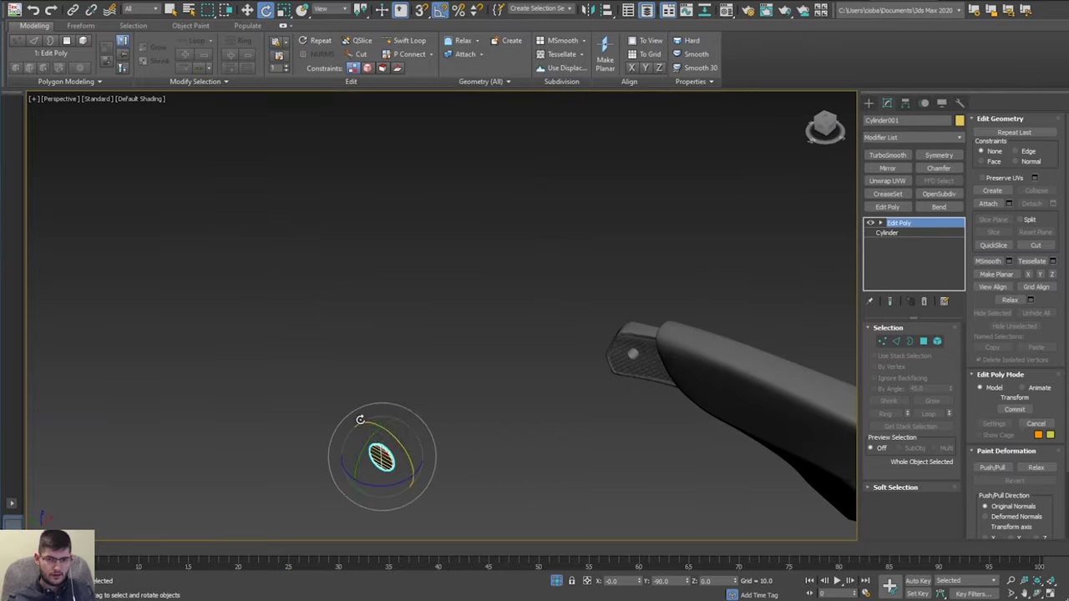
{"action": "key", "text": "w"}
{"action": "left_click_drag", "start_coordinate": [410, 437], "coordinate": [688, 428]}
{"action": "scroll", "coordinate": [685, 443], "scroll_direction": "up", "scroll_amount": 10}
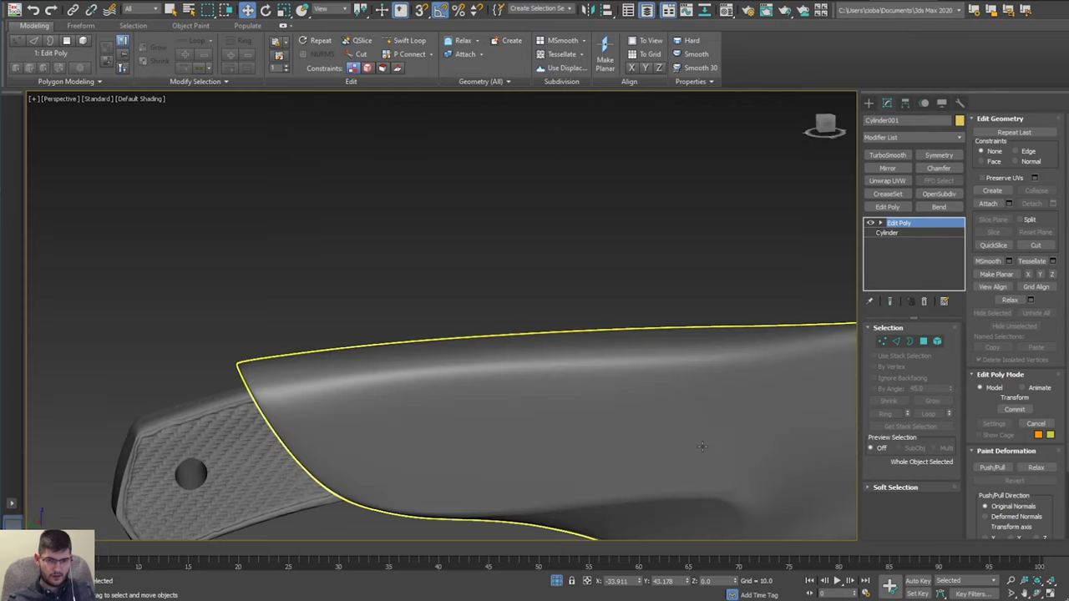
{"action": "middle_click_drag", "start_coordinate": [681, 465], "coordinate": [692, 382]}
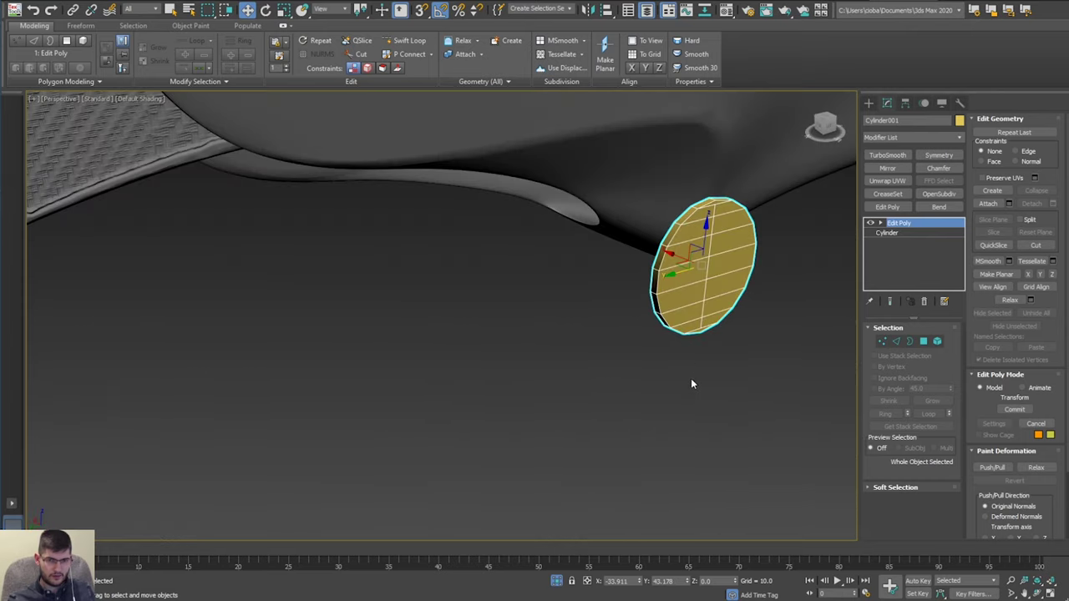
{"action": "scroll", "coordinate": [691, 378], "scroll_direction": "down", "scroll_amount": 6}
{"action": "left_click_drag", "start_coordinate": [664, 303], "coordinate": [519, 225]}
{"action": "scroll", "coordinate": [519, 233], "scroll_direction": "up", "scroll_amount": 6}
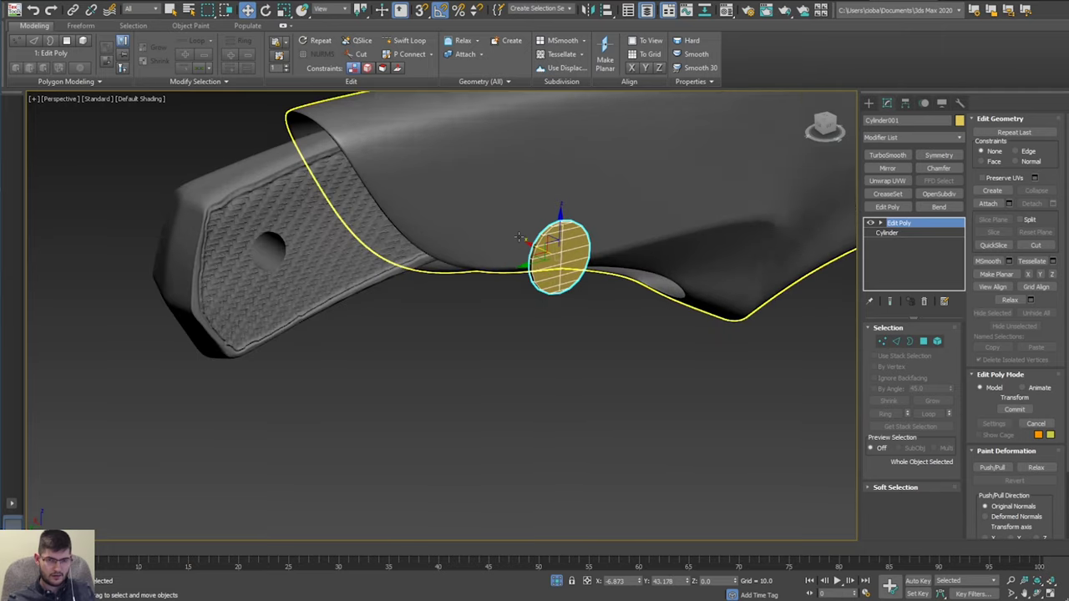
Slide the disc along the sheath towards the bulge behind the finger cutout, to Y about 19.7.
{"action": "middle_click_drag", "start_coordinate": [517, 237], "coordinate": [272, 270], "text": "alt"}
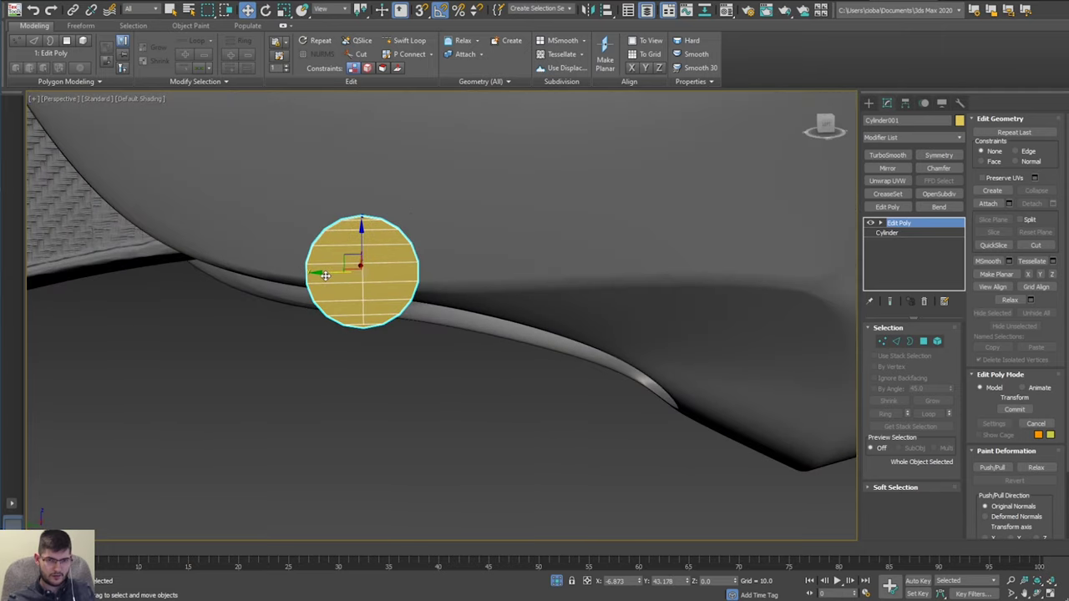
{"action": "left_click_drag", "start_coordinate": [326, 276], "coordinate": [683, 358]}
{"action": "scroll", "coordinate": [683, 358], "scroll_direction": "down", "scroll_amount": 5}
{"action": "middle_click_drag", "start_coordinate": [683, 358], "coordinate": [698, 316], "text": "alt"}
{"action": "scroll", "coordinate": [698, 315], "scroll_direction": "up", "scroll_amount": 2}
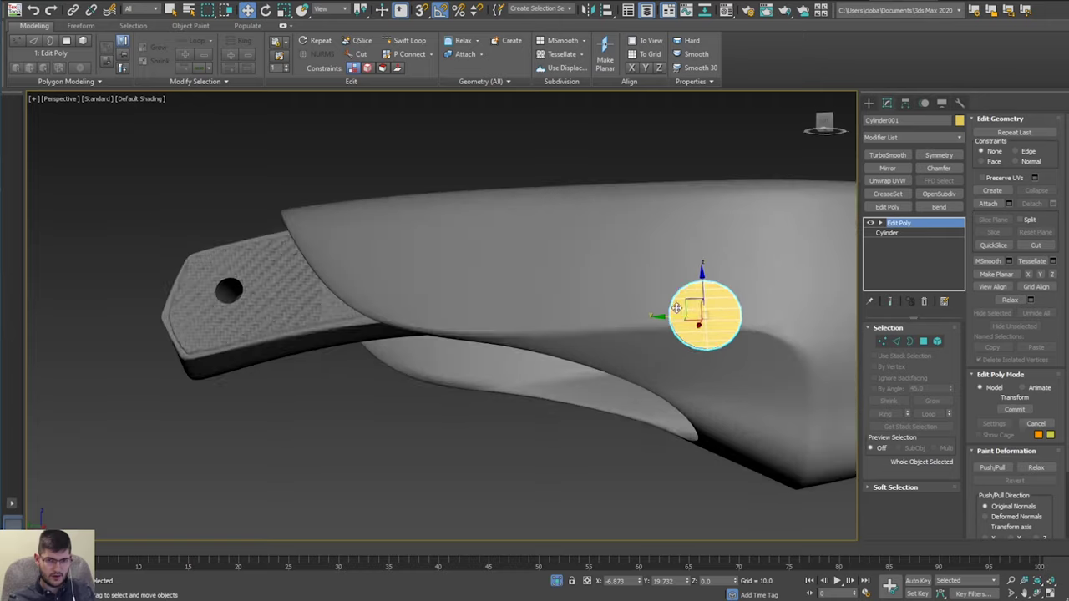
Scale the disc down uniformly to about half its size.
{"action": "scroll", "coordinate": [677, 308], "scroll_direction": "up", "scroll_amount": 1}
{"action": "key", "text": "r"}
{"action": "left_click_drag", "start_coordinate": [692, 313], "coordinate": [732, 382]}
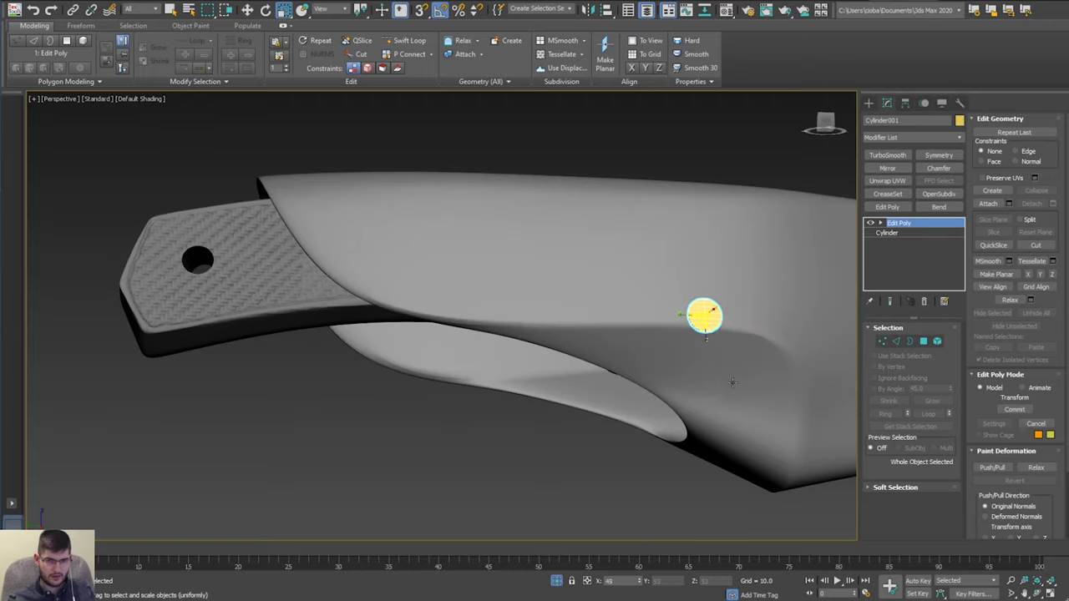
{"action": "middle_click_drag", "start_coordinate": [732, 383], "coordinate": [576, 342]}
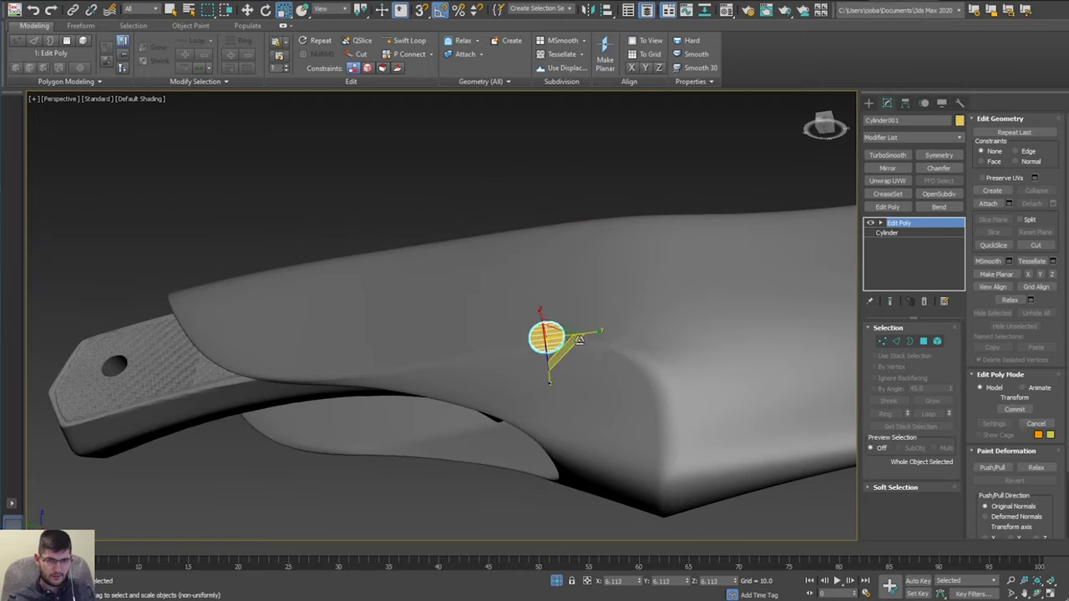
Seat the disc against the sheath's side just above the finger cutout, at about X -6.85, Y 27.49, Z 1.21.
{"action": "key", "text": "w"}
{"action": "left_click_drag", "start_coordinate": [525, 340], "coordinate": [447, 340]}
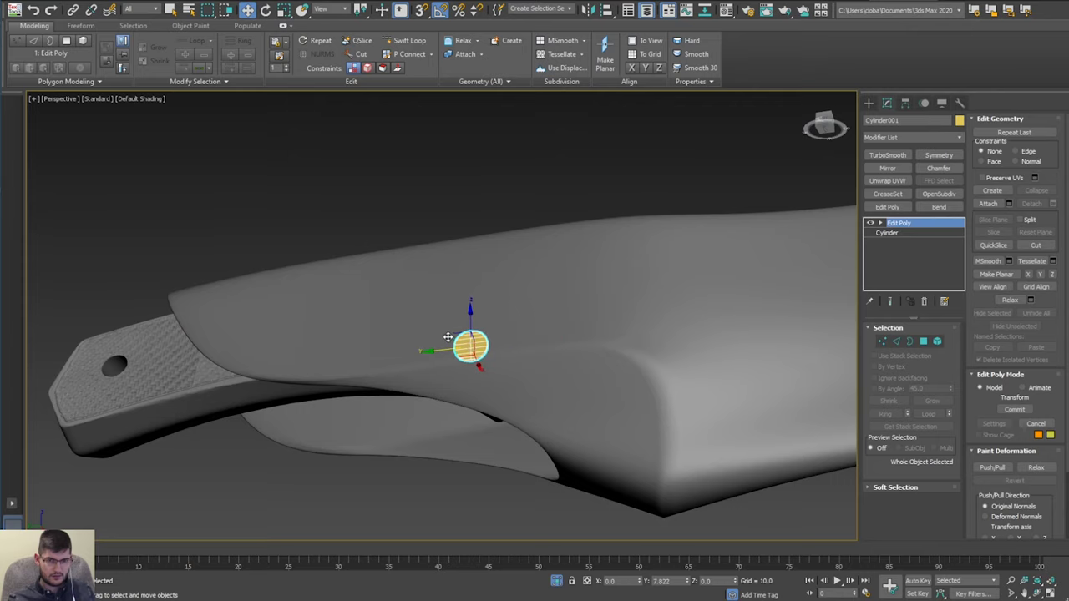
{"action": "scroll", "coordinate": [447, 341], "scroll_direction": "up", "scroll_amount": 3}
{"action": "middle_click_drag", "start_coordinate": [418, 290], "coordinate": [476, 298], "text": "alt"}
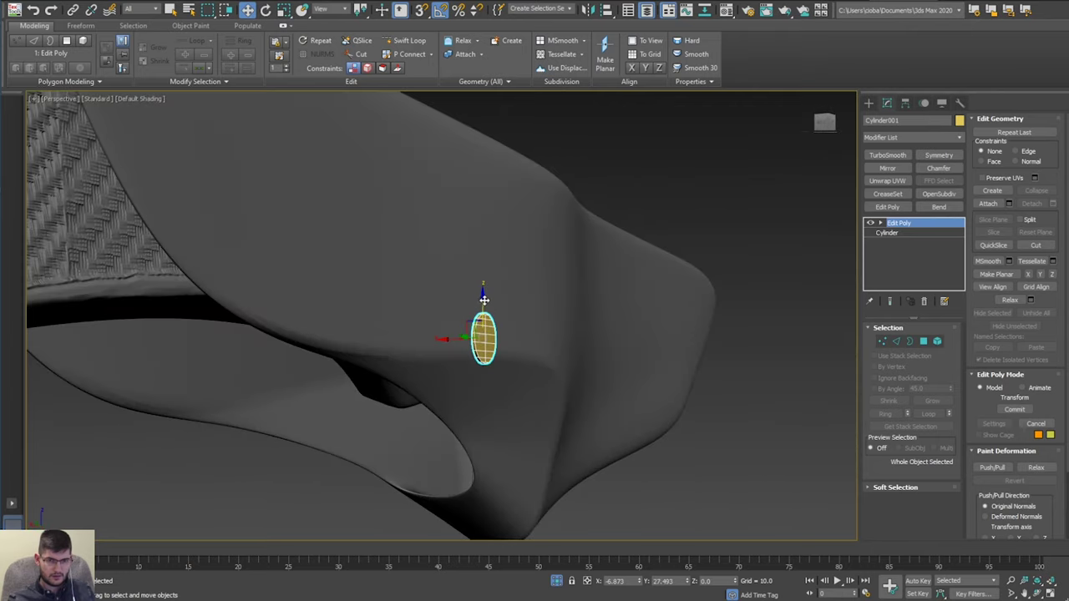
{"action": "left_click_drag", "start_coordinate": [474, 297], "coordinate": [474, 292]}
{"action": "mouse_move", "coordinate": [443, 324]}
{"action": "left_mouse_down"}
{"action": "mouse_move", "coordinate": [415, 320]}
{"action": "mouse_move", "coordinate": [445, 330]}
{"action": "left_mouse_up"}
{"action": "middle_click_drag", "start_coordinate": [445, 330], "coordinate": [514, 263], "text": "alt"}
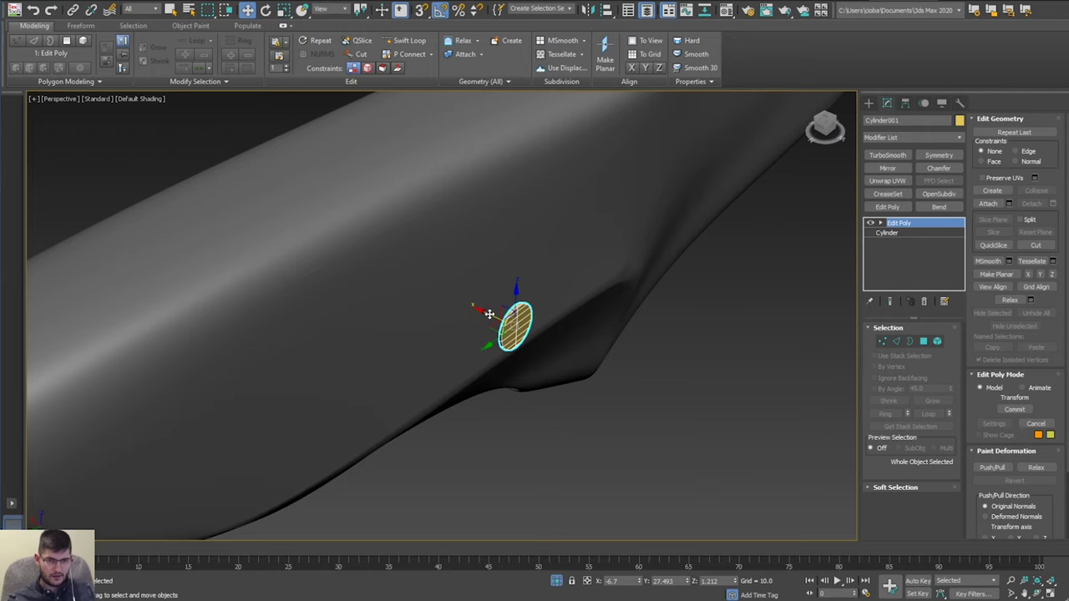
{"action": "left_click_drag", "start_coordinate": [489, 312], "coordinate": [491, 314]}
{"action": "middle_click_drag", "start_coordinate": [482, 329], "coordinate": [560, 334], "text": "alt"}
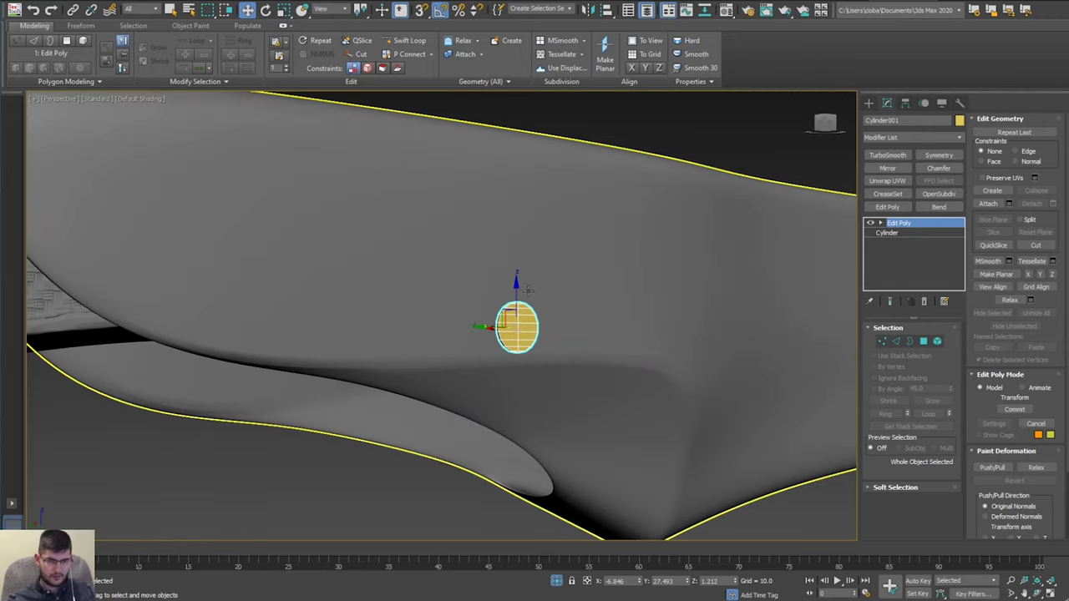
Make one independent copy of the disc about 15 units straight below the original.
{"action": "left_click_drag", "start_coordinate": [527, 290], "coordinate": [555, 501], "text": "shift"}
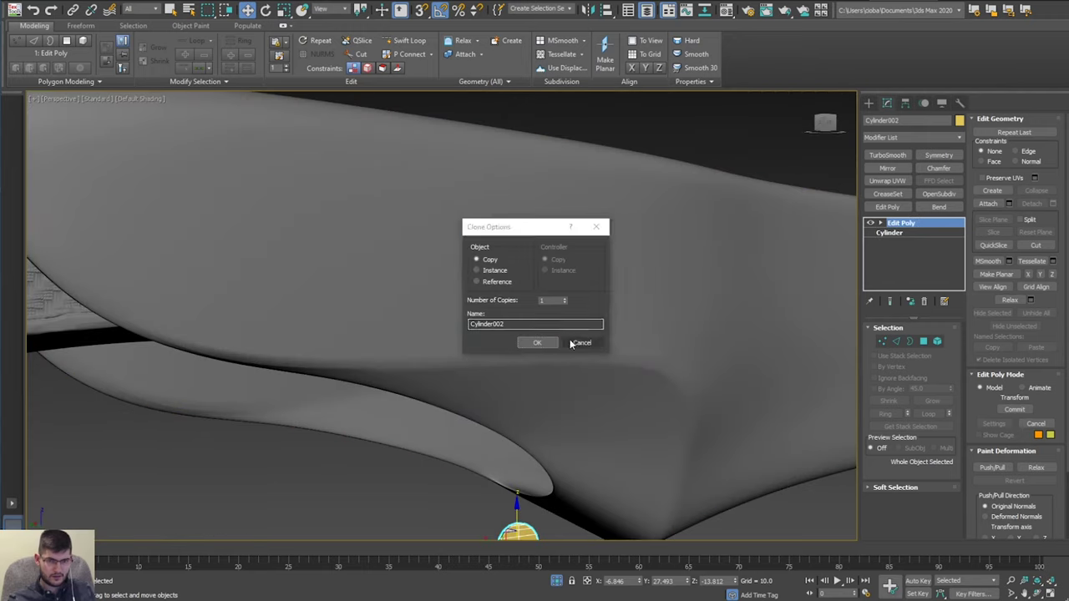
{"action": "left_click", "coordinate": [541, 344]}
{"action": "scroll", "coordinate": [566, 374], "scroll_direction": "down", "scroll_amount": 7}
{"action": "middle_click_drag", "start_coordinate": [547, 374], "coordinate": [570, 379], "text": "alt"}
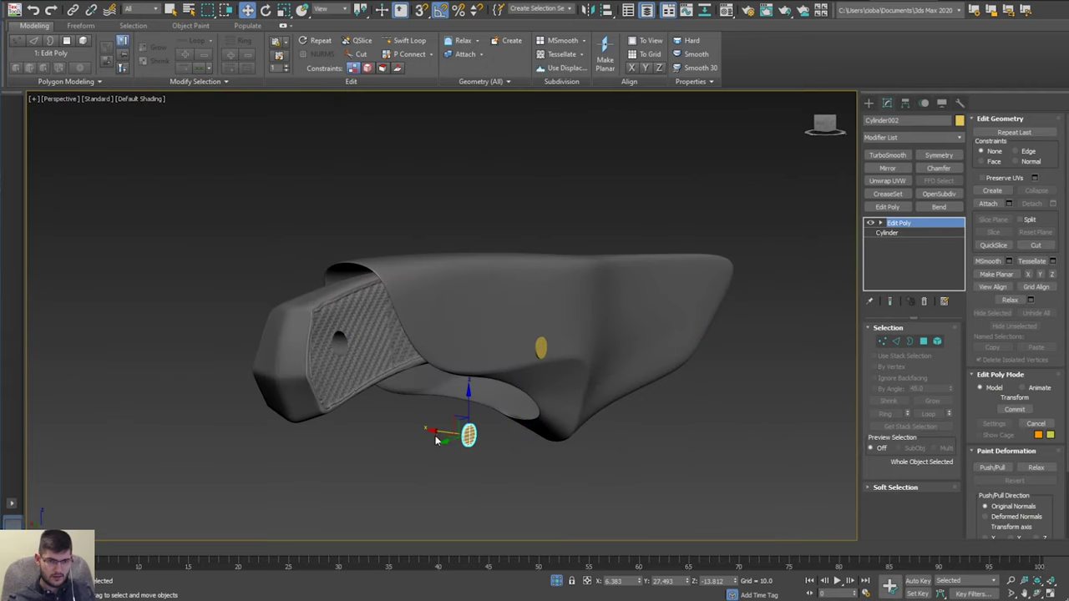
Tilt the copied disc to -135 degrees about Y and position it below the sheath, at about X 2.7, Z -15.9.
{"action": "middle_click_drag", "start_coordinate": [455, 434], "coordinate": [484, 423], "text": "alt"}
{"action": "key", "text": "e"}
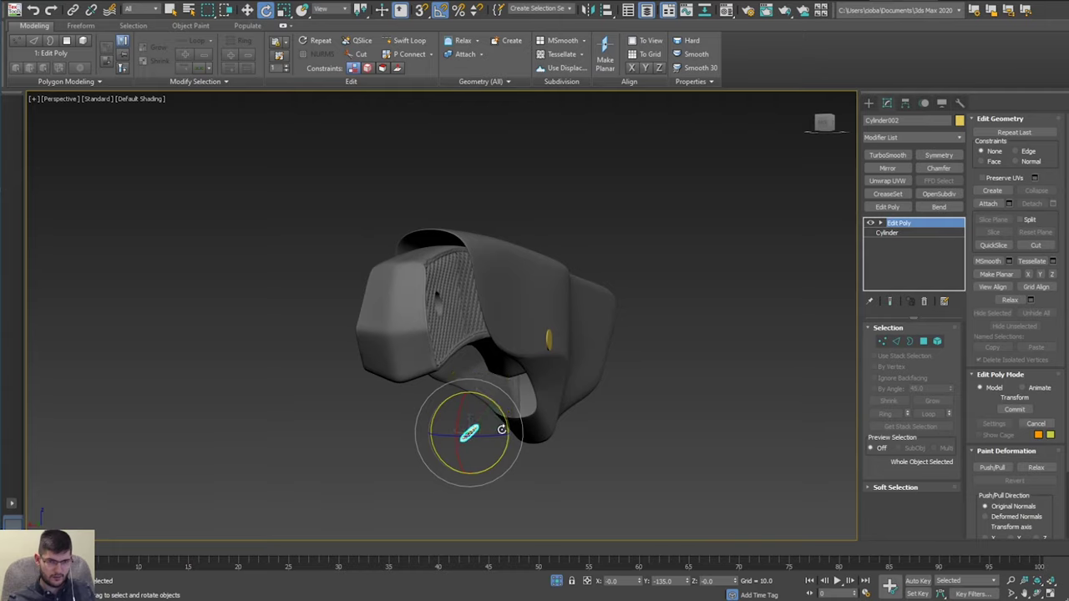
{"action": "middle_click_drag", "start_coordinate": [501, 429], "coordinate": [547, 249], "text": "alt"}
{"action": "key", "text": "w"}
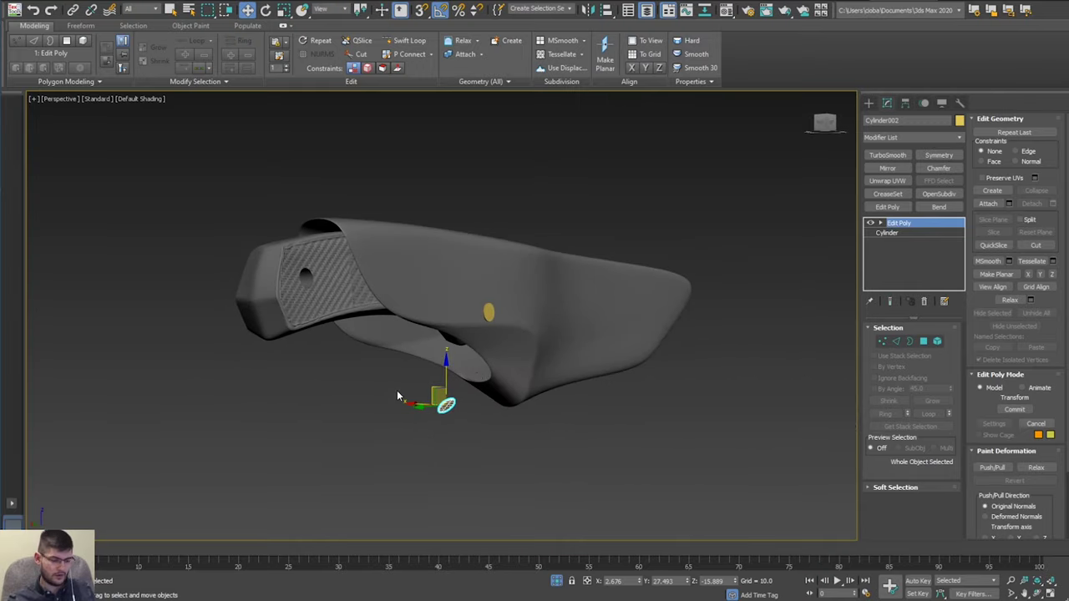
{"action": "middle_click_drag", "start_coordinate": [507, 301], "coordinate": [608, 472], "text": "alt"}
{"action": "key", "text": "q"}
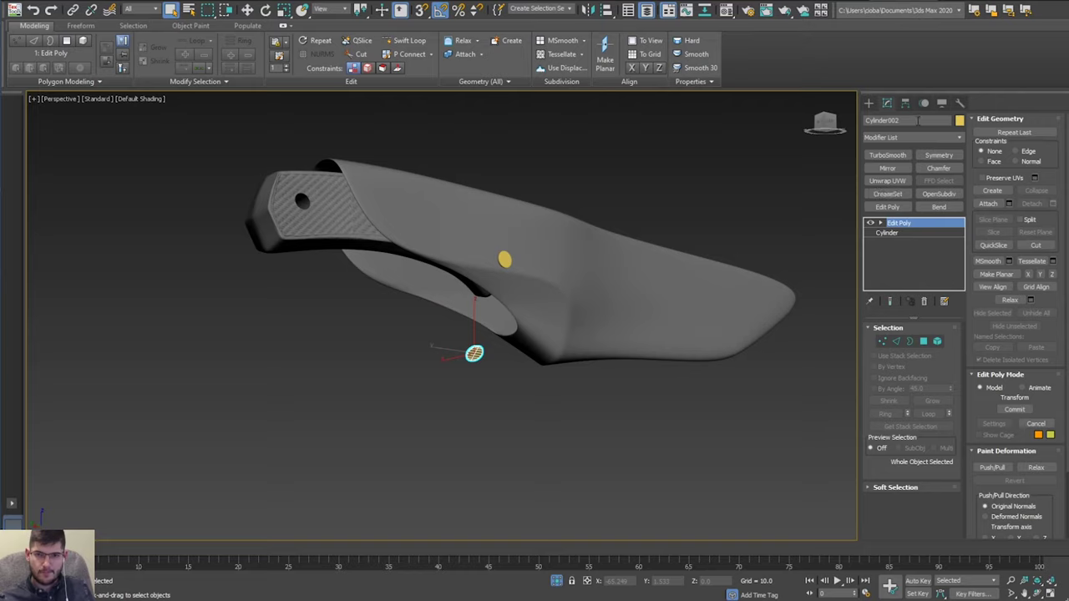
Create a long, narrow plane in the empty area below the sheath.
{"action": "left_click", "coordinate": [868, 103]}
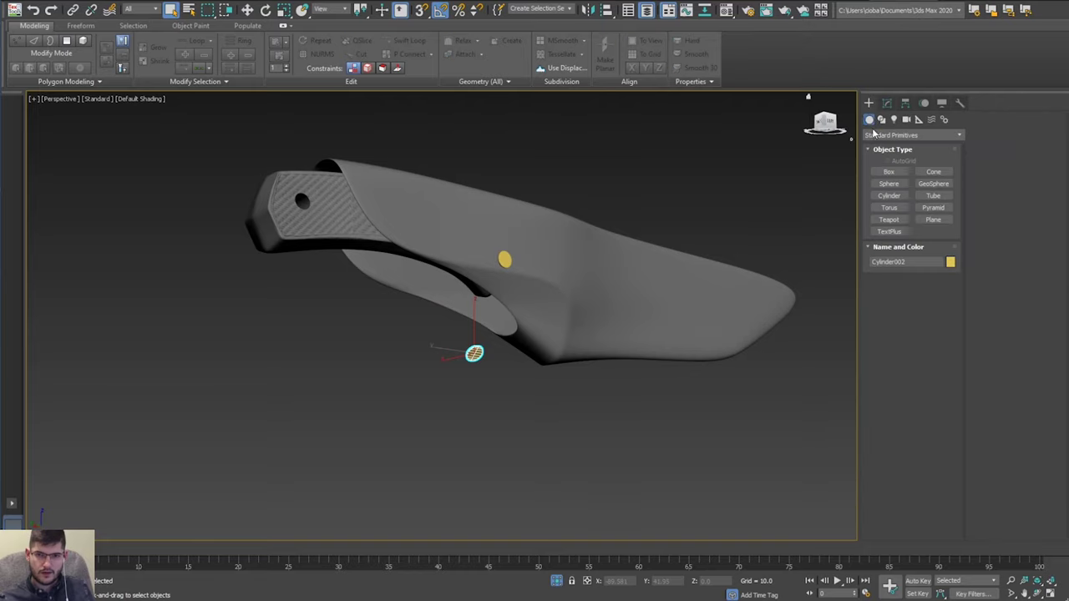
{"action": "left_click", "coordinate": [931, 219]}
{"action": "scroll", "coordinate": [539, 293], "scroll_direction": "down", "scroll_amount": 3}
{"action": "middle_click_drag", "start_coordinate": [539, 293], "coordinate": [504, 328], "text": "alt"}
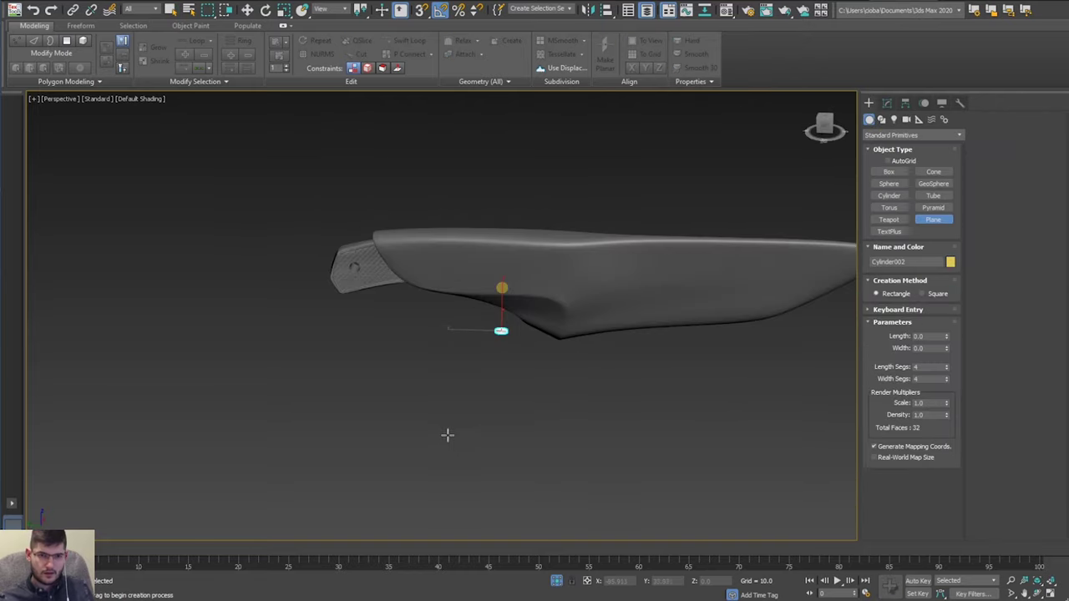
{"action": "left_click_drag", "start_coordinate": [449, 415], "coordinate": [541, 420]}
Move the plane in line with the discs and bring it close to the sheath's side.
{"action": "scroll", "coordinate": [517, 424], "scroll_direction": "up", "scroll_amount": 5}
{"action": "middle_click_drag", "start_coordinate": [480, 411], "coordinate": [549, 356], "text": "alt"}
{"action": "key", "text": "w"}
{"action": "left_click_drag", "start_coordinate": [530, 350], "coordinate": [80, 250]}
{"action": "scroll", "coordinate": [77, 242], "scroll_direction": "down", "scroll_amount": 5}
{"action": "middle_click_drag", "start_coordinate": [81, 215], "coordinate": [418, 244]}
{"action": "scroll", "coordinate": [418, 242], "scroll_direction": "up", "scroll_amount": 4}
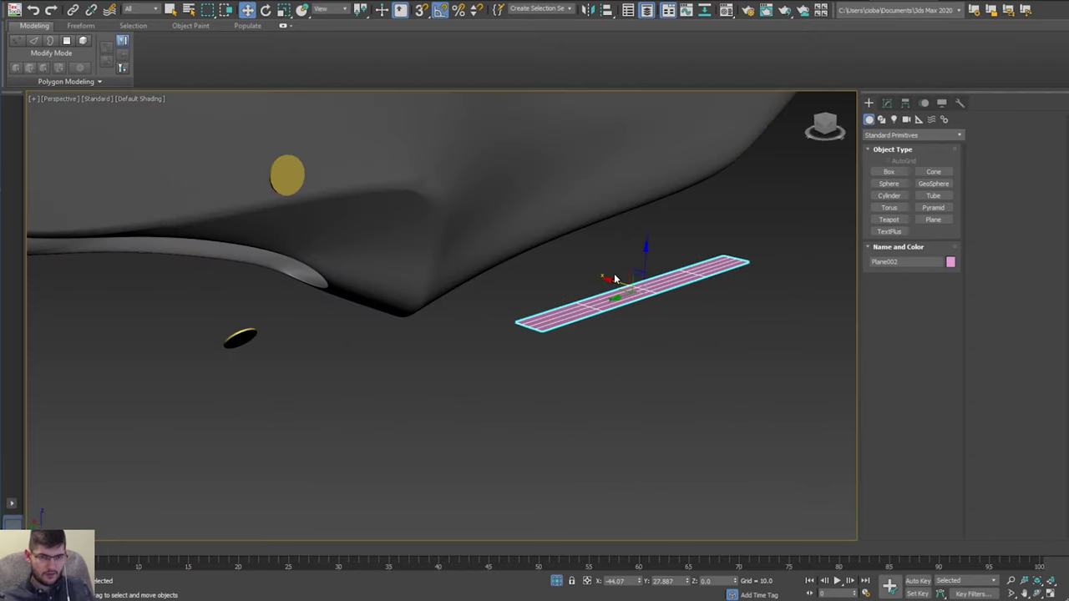
{"action": "left_click_drag", "start_coordinate": [615, 280], "coordinate": [292, 224]}
Rotate the plane in 90-degree turns so that it stands vertically, facing outward beside the upper disc.
{"action": "middle_click_drag", "start_coordinate": [292, 224], "coordinate": [319, 323], "text": "alt"}
{"action": "scroll", "coordinate": [279, 213], "scroll_direction": "down", "scroll_amount": 3}
{"action": "scroll", "coordinate": [319, 323], "scroll_direction": "up", "scroll_amount": 4}
{"action": "key", "text": "e"}
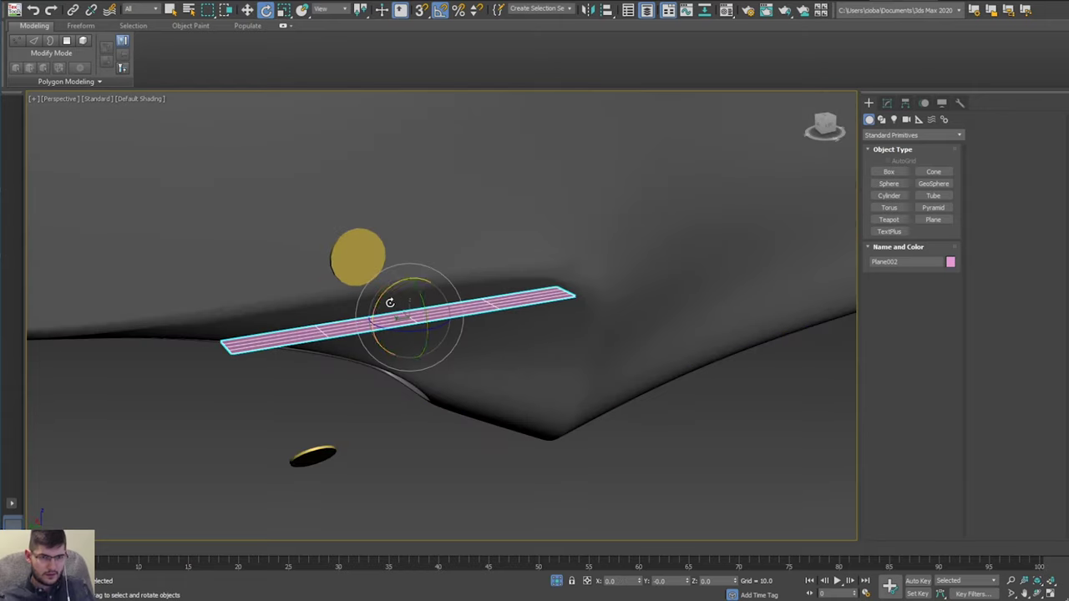
{"action": "left_click_drag", "start_coordinate": [379, 299], "coordinate": [452, 337]}
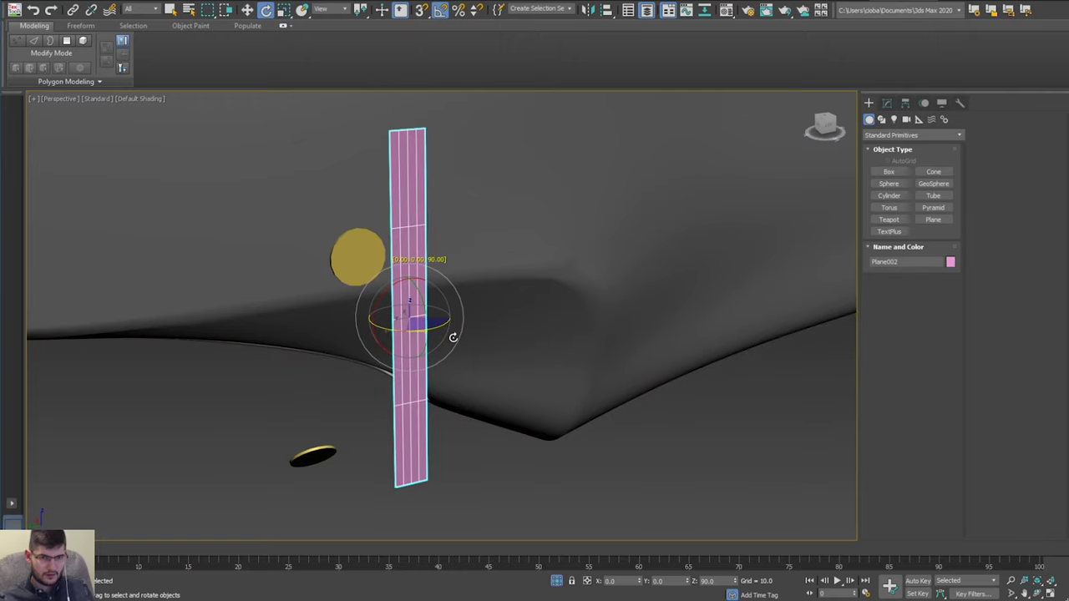
Move the vertical plane against the sheath and lower it to Z about -6.2, with its upper end just above the disc.
{"action": "middle_click_drag", "start_coordinate": [413, 319], "coordinate": [318, 314], "text": "alt"}
{"action": "key", "text": "w"}
{"action": "left_click_drag", "start_coordinate": [318, 314], "coordinate": [240, 301]}
{"action": "left_click_drag", "start_coordinate": [268, 262], "coordinate": [277, 328]}
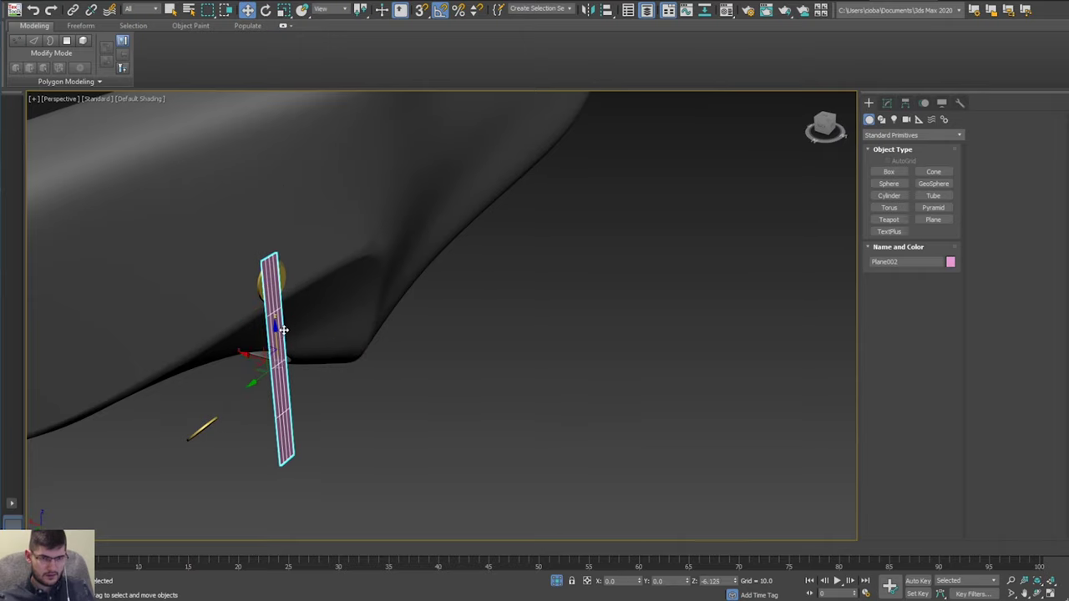
Widen the plane to about 301% across so that it extends past both sides of the disc.
{"action": "scroll", "coordinate": [268, 314], "scroll_direction": "up", "scroll_amount": 2}
{"action": "middle_click_drag", "start_coordinate": [268, 314], "coordinate": [240, 389], "text": "alt"}
{"action": "key", "text": "r"}
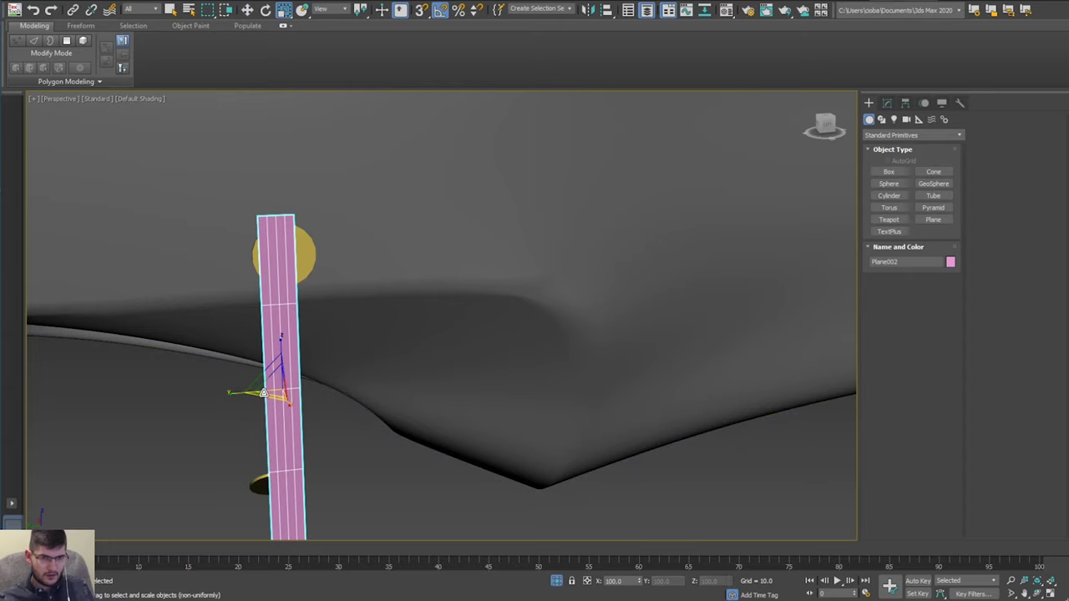
{"action": "left_click_drag", "start_coordinate": [243, 393], "coordinate": [153, 389]}
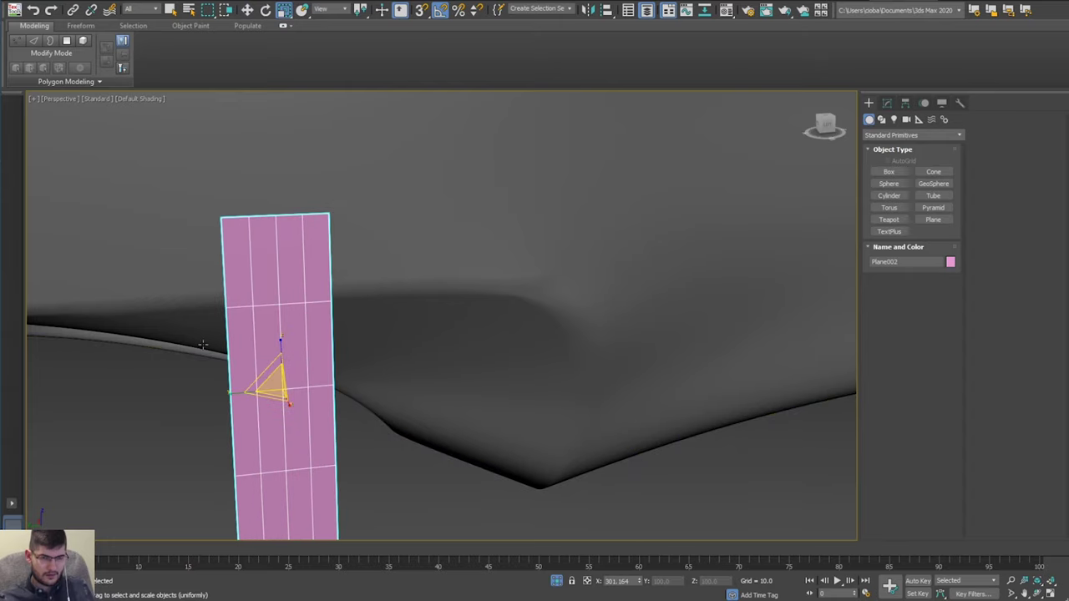
Shift the widened plane inward and centre it behind the upper disc, at about X -6.76, Y 27.49.
{"action": "middle_click_drag", "start_coordinate": [269, 381], "coordinate": [262, 355], "text": "alt"}
{"action": "key", "text": "w"}
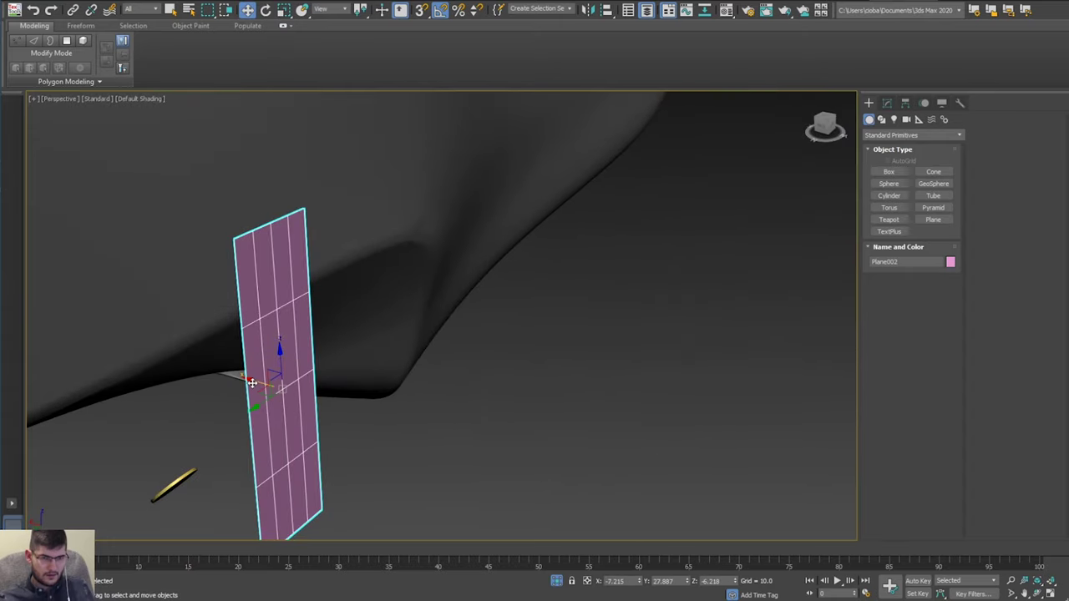
{"action": "left_click_drag", "start_coordinate": [251, 382], "coordinate": [254, 405]}
{"action": "middle_click_drag", "start_coordinate": [257, 400], "coordinate": [178, 320], "text": "alt"}
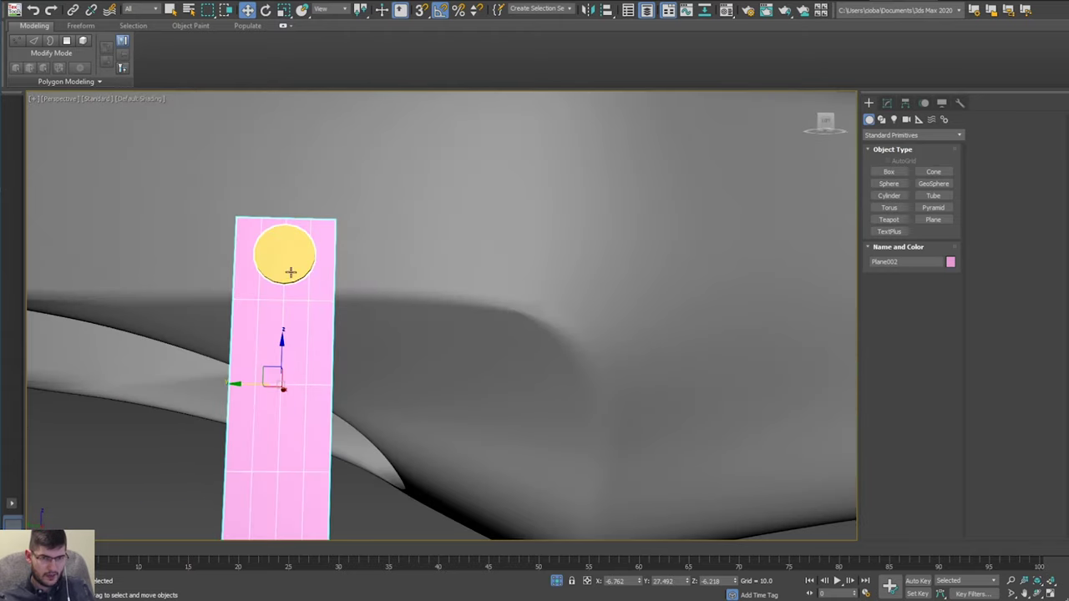
Raise the vertical plane to about Z -5.9 and narrow it to about 229% so it extends slightly past the upper disc.
{"action": "middle_click_drag", "start_coordinate": [291, 273], "coordinate": [274, 355], "text": "alt"}
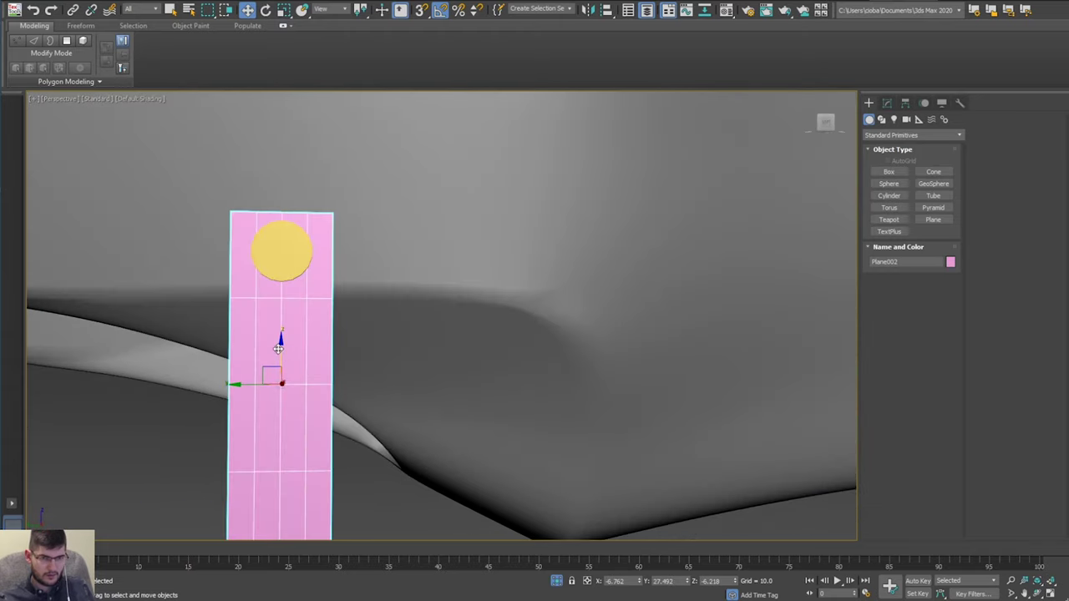
{"action": "left_click_drag", "start_coordinate": [278, 349], "coordinate": [276, 343]}
{"action": "middle_click_drag", "start_coordinate": [285, 323], "coordinate": [325, 308], "text": "alt"}
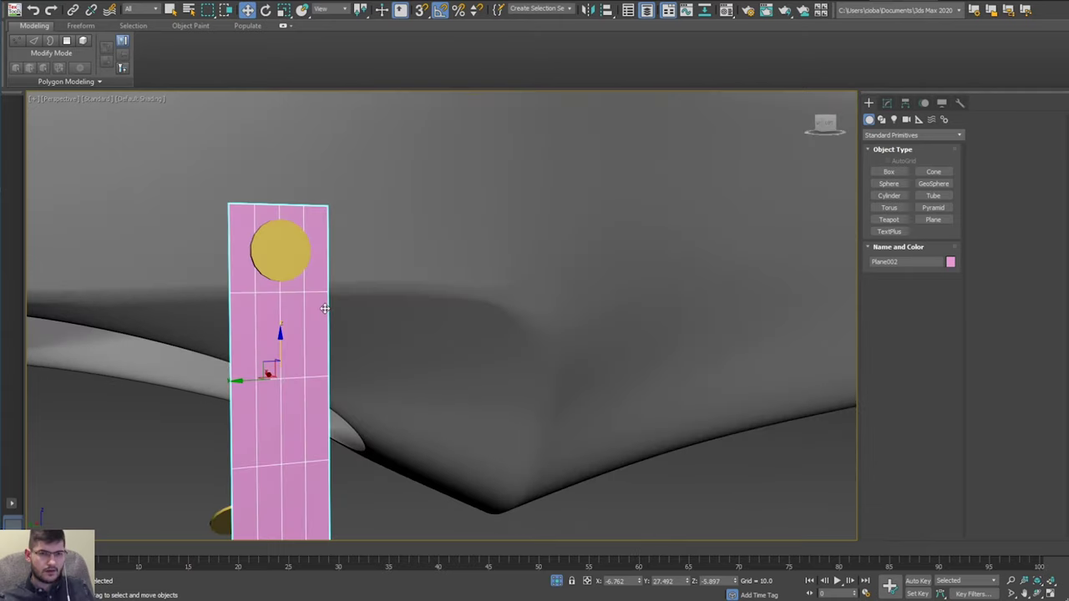
{"action": "key", "text": "r"}
{"action": "left_click_drag", "start_coordinate": [244, 379], "coordinate": [256, 378]}
{"action": "scroll", "coordinate": [256, 376], "scroll_direction": "down", "scroll_amount": 3}
{"action": "middle_click_drag", "start_coordinate": [263, 370], "coordinate": [344, 357], "text": "alt"}
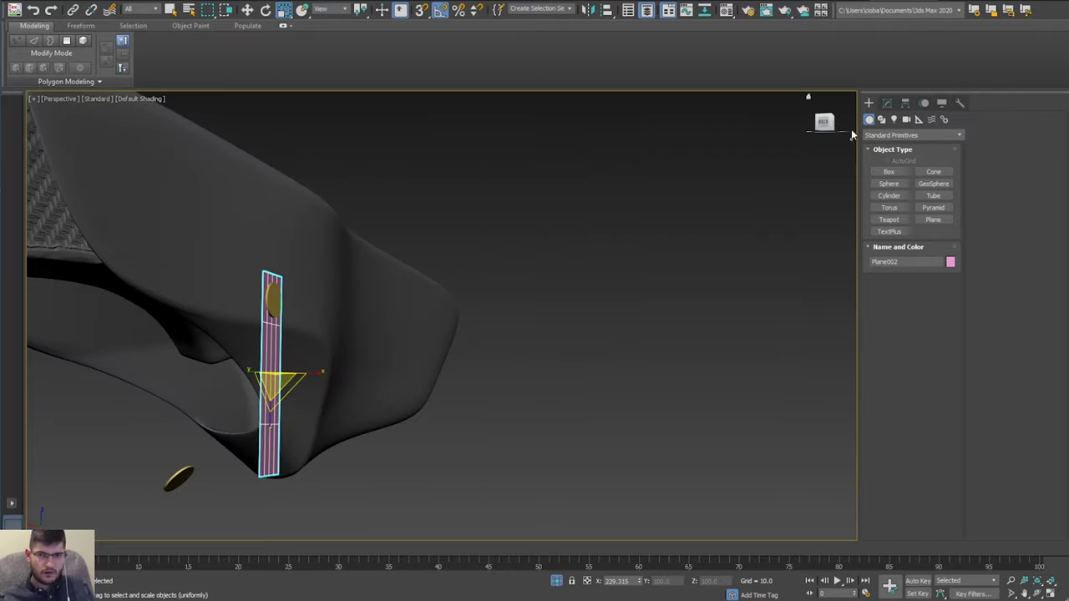
Set the plane's length segments to 8.
{"action": "left_click", "coordinate": [887, 102]}
{"action": "middle_click_drag", "start_coordinate": [706, 226], "coordinate": [501, 309], "text": "alt"}
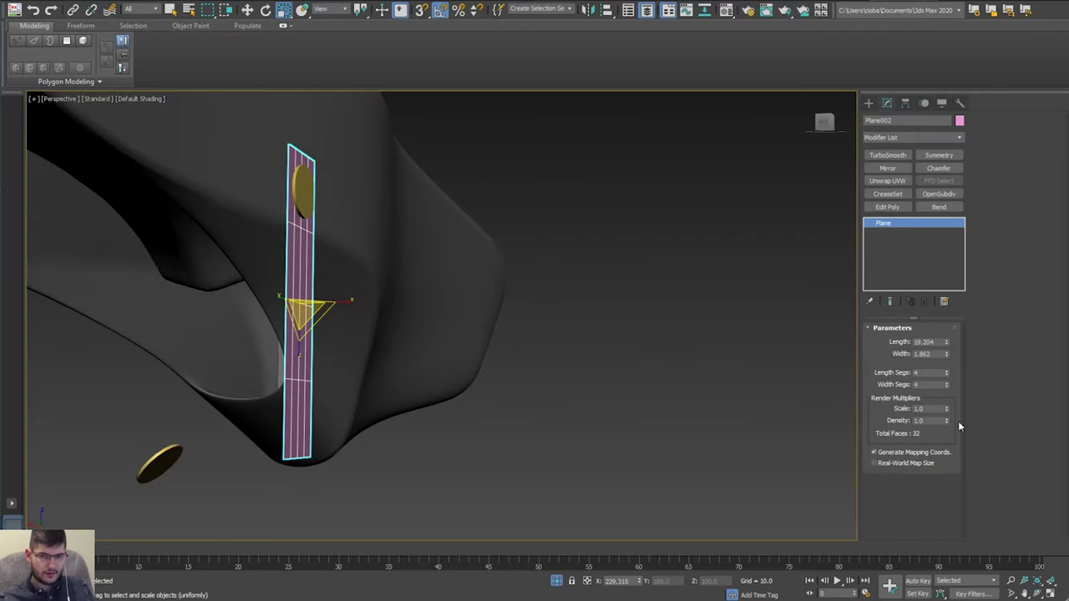
{"action": "double_click", "coordinate": [940, 373]}
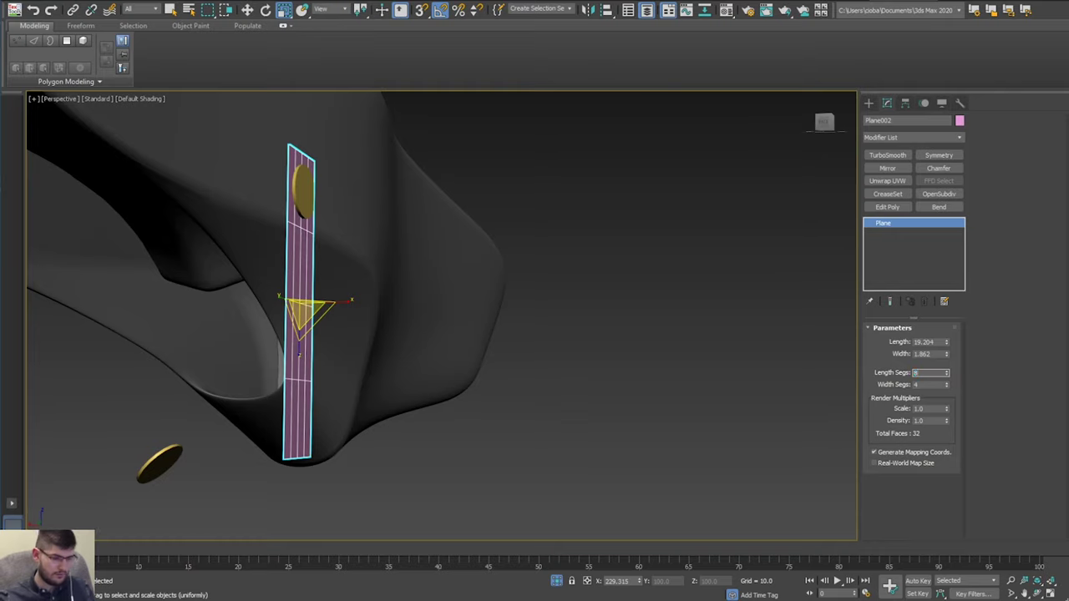
{"action": "middle_click_drag", "start_coordinate": [425, 314], "coordinate": [337, 321], "text": "alt"}
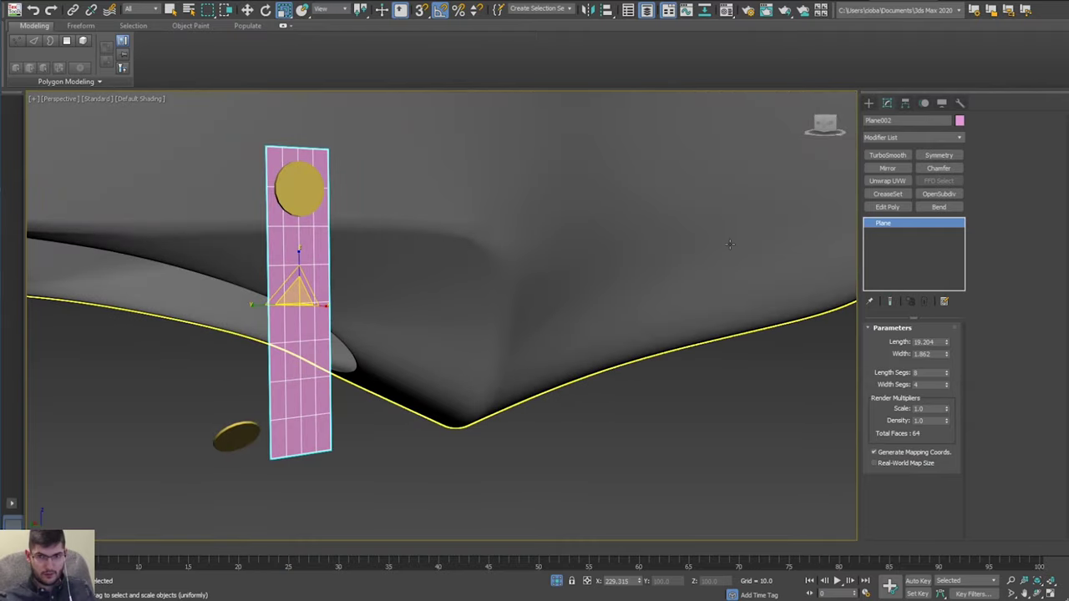
Add a Bend modifier to the plane.
{"action": "left_click", "coordinate": [913, 136]}
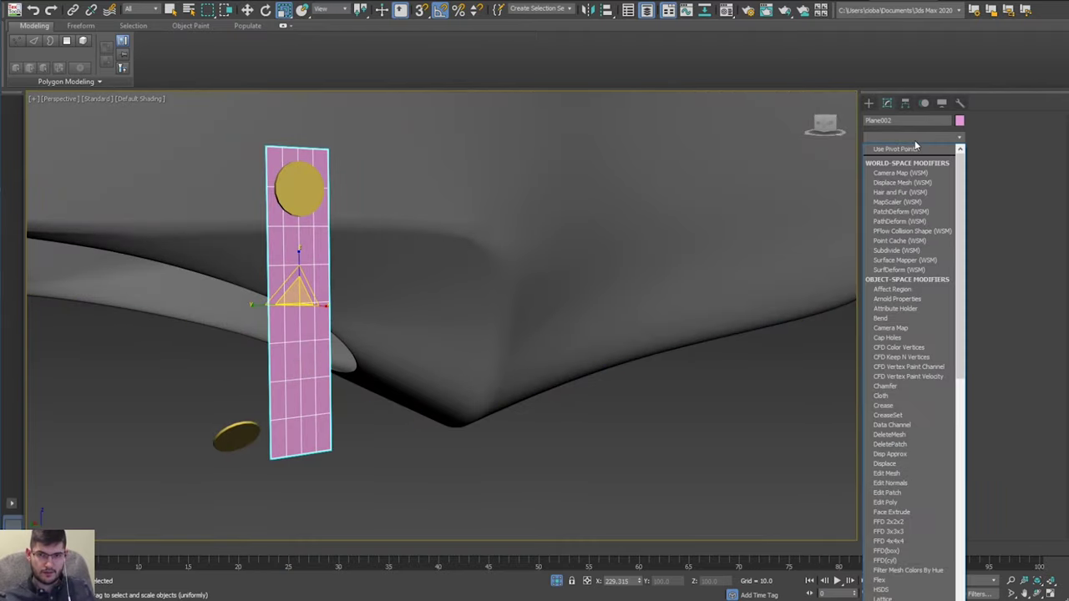
{"action": "left_click", "coordinate": [914, 139]}
{"action": "left_click", "coordinate": [938, 206]}
{"action": "middle_click_drag", "start_coordinate": [534, 209], "coordinate": [461, 210], "text": "alt"}
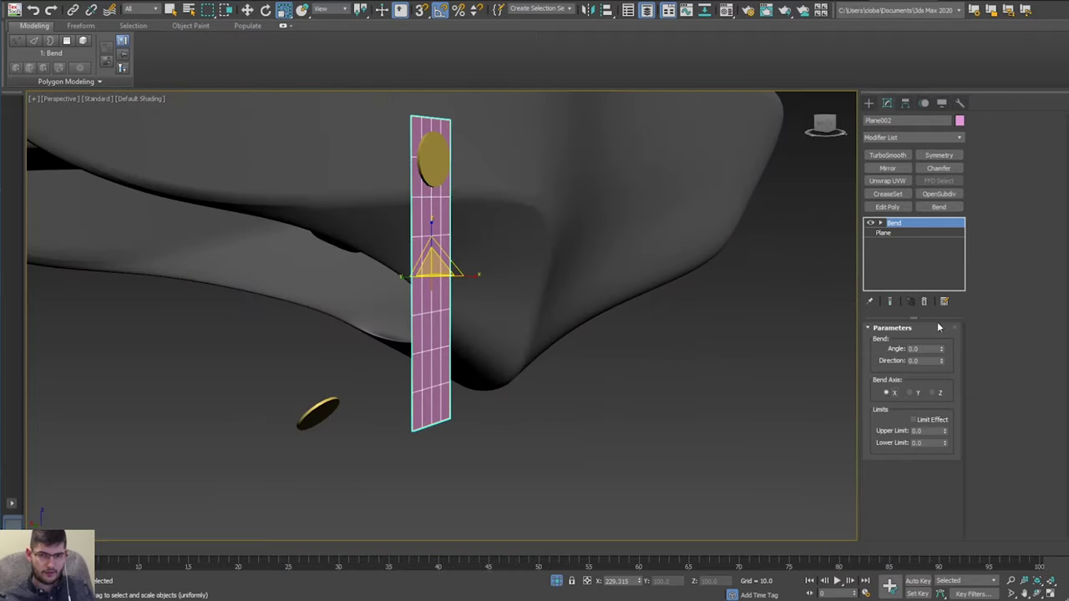
Try bending the plane 88.5 degrees about the X axis and reset the angle to zero.
{"action": "left_click_drag", "start_coordinate": [941, 351], "coordinate": [950, 253]}
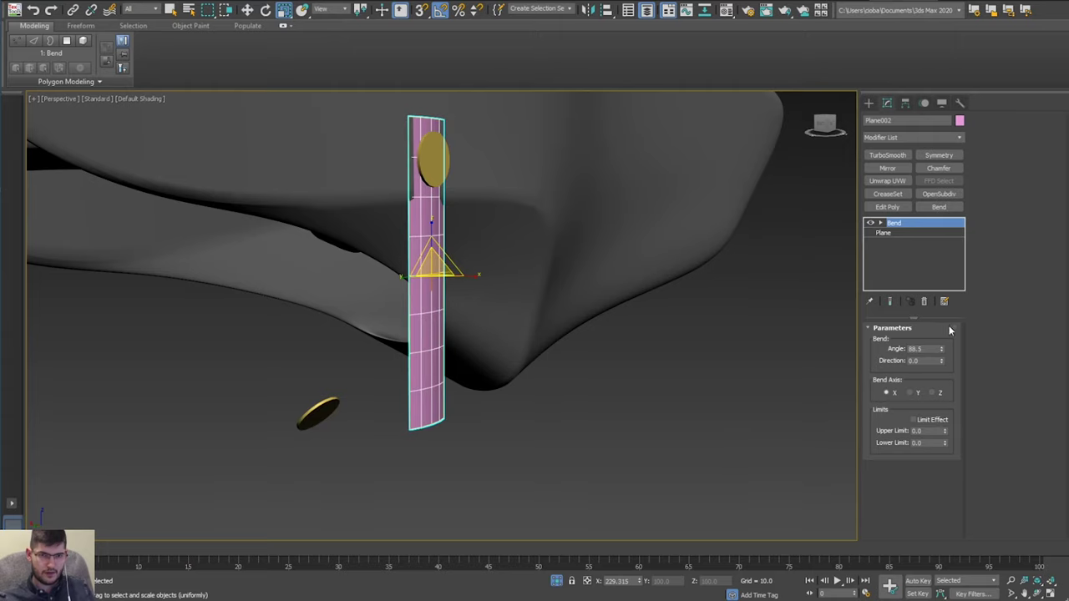
{"action": "key", "text": "z"}
{"action": "right_click", "coordinate": [941, 352]}
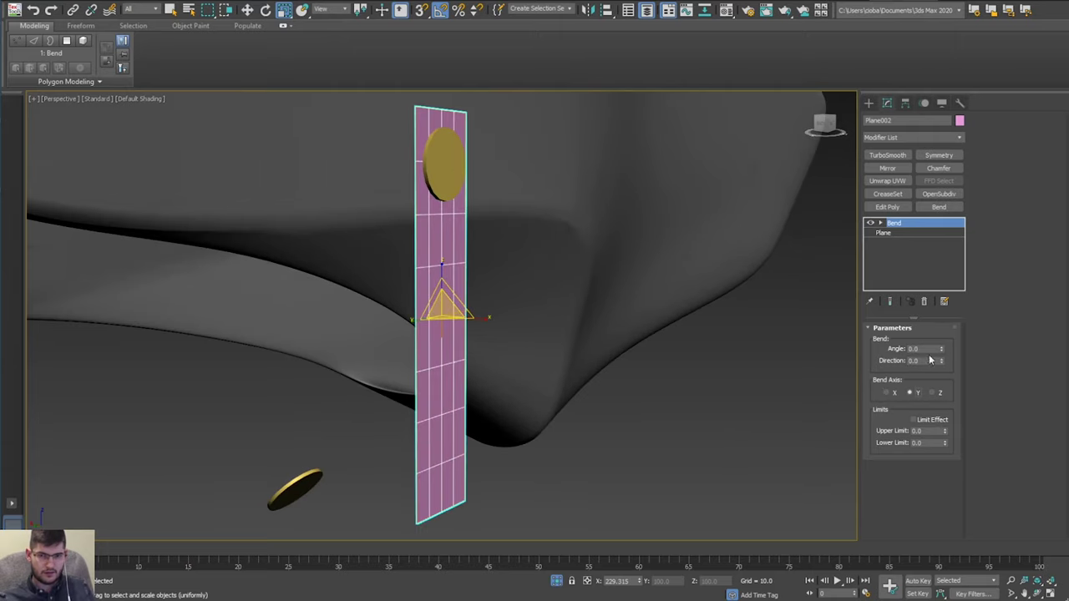
Try bending the plane 25 degrees about the Y axis with a direction of -25.5.
{"action": "left_click_drag", "start_coordinate": [941, 348], "coordinate": [957, 325]}
{"action": "right_click", "coordinate": [941, 350]}
{"action": "middle_click_drag", "start_coordinate": [434, 250], "coordinate": [516, 240], "text": "alt"}
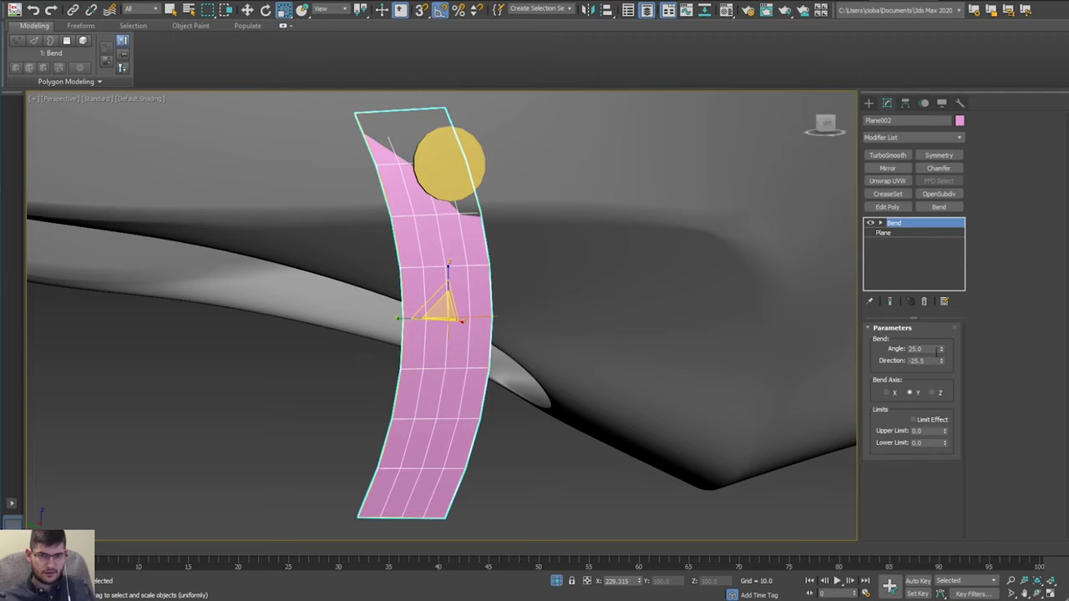
Reduce the bend angle to almost zero and try the Z and X bend axes.
{"action": "left_click_drag", "start_coordinate": [942, 349], "coordinate": [946, 378]}
{"action": "left_click", "coordinate": [930, 393]}
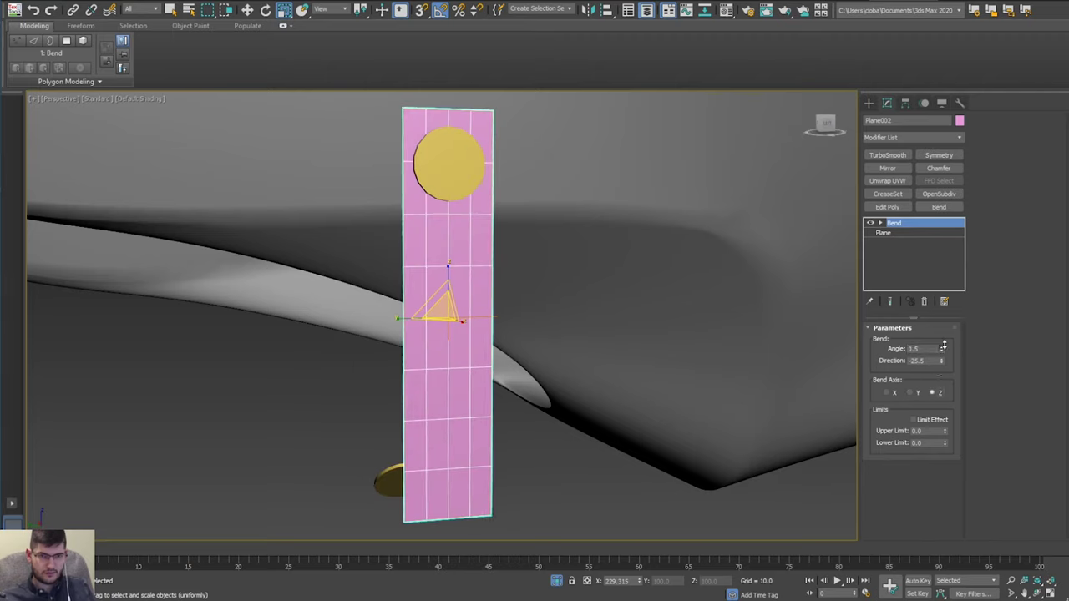
{"action": "left_click", "coordinate": [887, 392]}
{"action": "mouse_move", "coordinate": [942, 349]}
{"action": "left_mouse_down"}
{"action": "mouse_move", "coordinate": [949, 368]}
{"action": "mouse_move", "coordinate": [944, 349]}
{"action": "left_mouse_up"}
Bend the strap 106.5 degrees about the Y axis with the direction at -93 so it curves toward the sheath.
{"action": "left_click", "coordinate": [916, 393]}
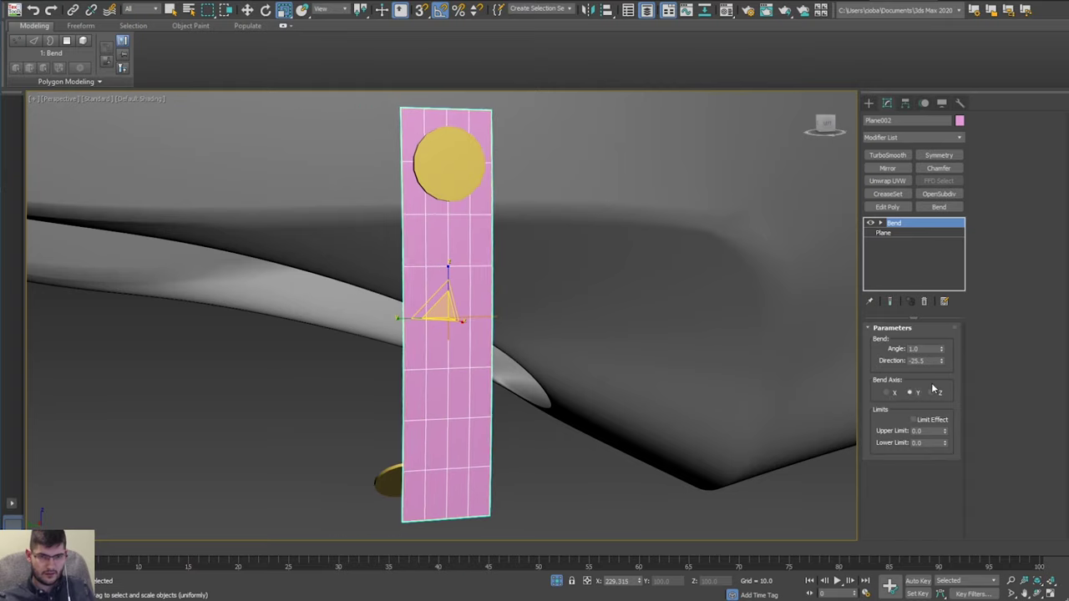
{"action": "left_click_drag", "start_coordinate": [941, 351], "coordinate": [945, 324]}
{"action": "key", "text": "ctrl+z"}
{"action": "key", "text": "ctrl+z"}
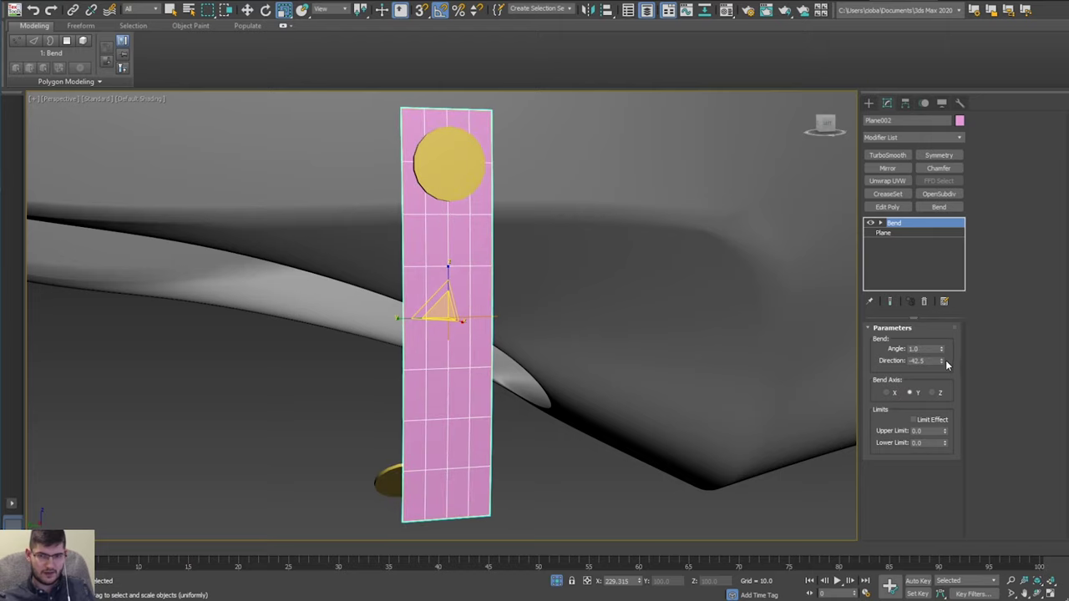
{"action": "left_click_drag", "start_coordinate": [943, 361], "coordinate": [951, 303]}
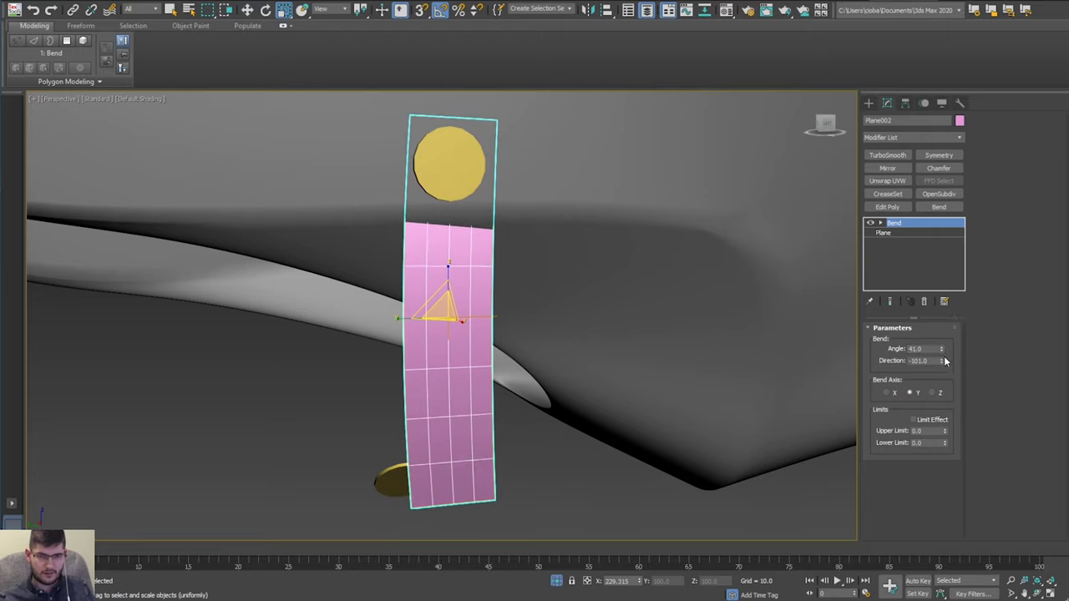
{"action": "left_click_drag", "start_coordinate": [944, 357], "coordinate": [954, 272]}
Move the bent strap outward, clear of the sheath, and tilt it to about -115 degrees around X.
{"action": "key", "text": "w"}
{"action": "middle_click_drag", "start_coordinate": [698, 311], "coordinate": [609, 316], "text": "alt"}
{"action": "left_click_drag", "start_coordinate": [456, 311], "coordinate": [591, 305]}
{"action": "key", "text": "e"}
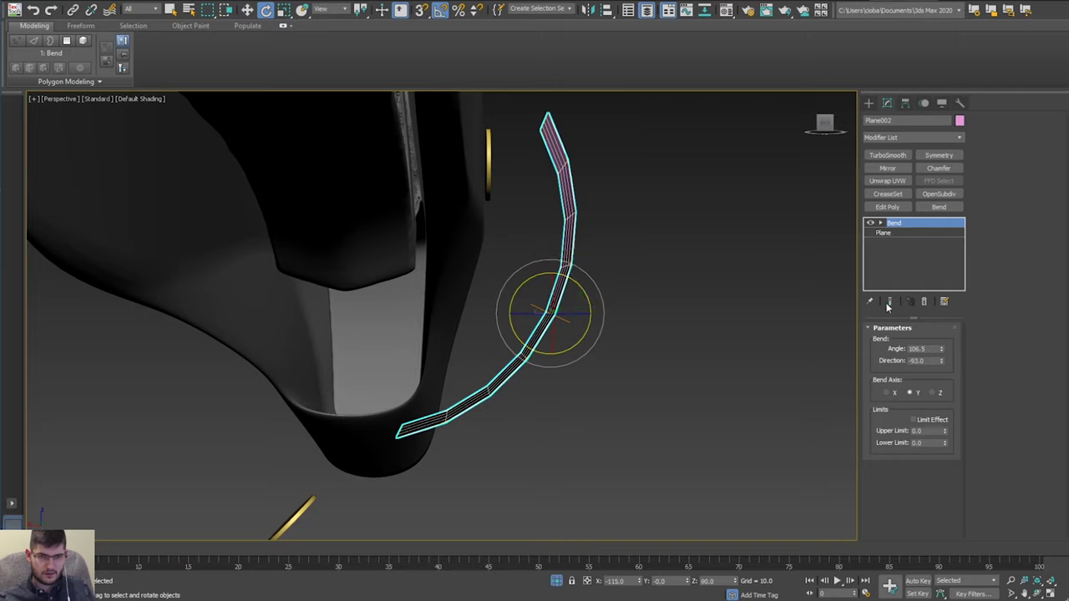
Reduce the bend angle to 76 and move the strap back against the upper disc, to about X -5.54, Z -5.93.
{"action": "left_click_drag", "start_coordinate": [939, 358], "coordinate": [940, 375]}
{"action": "key", "text": "w"}
{"action": "middle_click_drag", "start_coordinate": [526, 314], "coordinate": [453, 315], "text": "alt"}
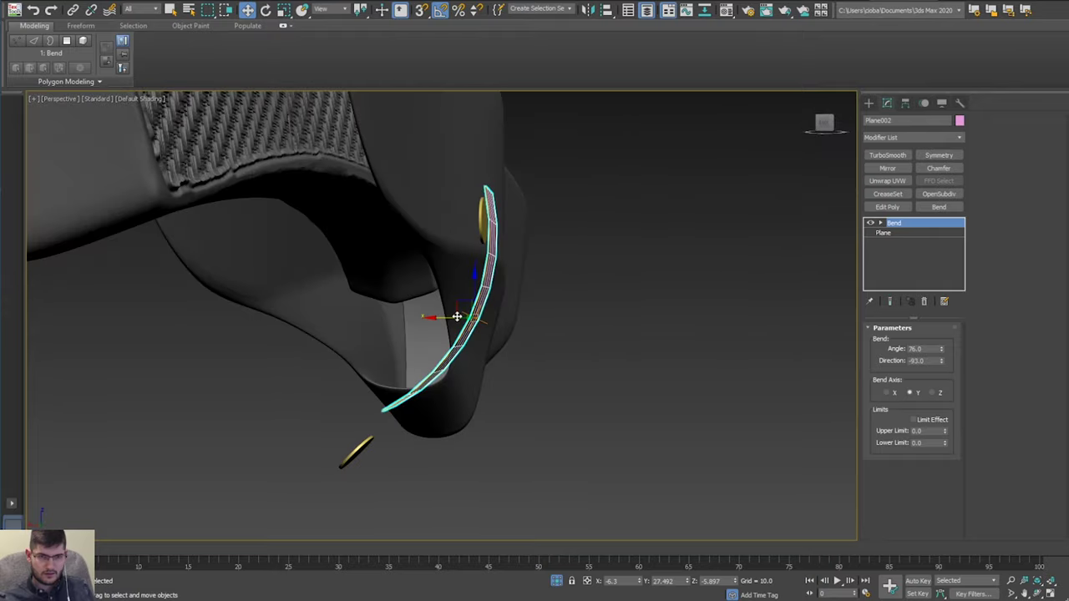
{"action": "left_click_drag", "start_coordinate": [476, 292], "coordinate": [479, 294]}
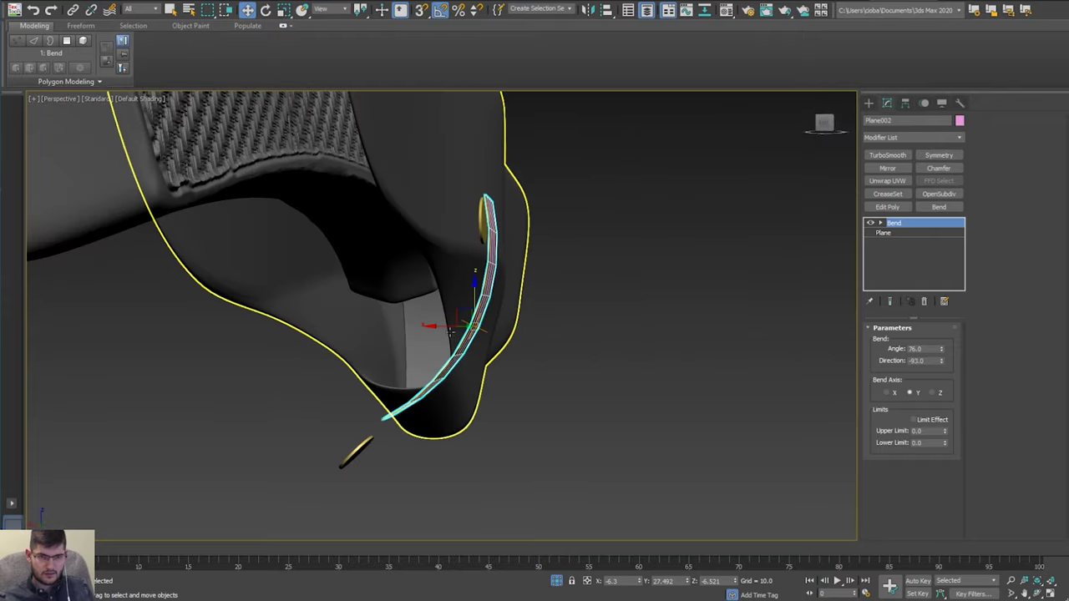
{"action": "mouse_move", "coordinate": [442, 329]}
{"action": "left_mouse_down"}
{"action": "mouse_move", "coordinate": [470, 292]}
{"action": "mouse_move", "coordinate": [430, 319]}
{"action": "left_mouse_up"}
{"action": "middle_click_drag", "start_coordinate": [450, 301], "coordinate": [369, 279], "text": "alt"}
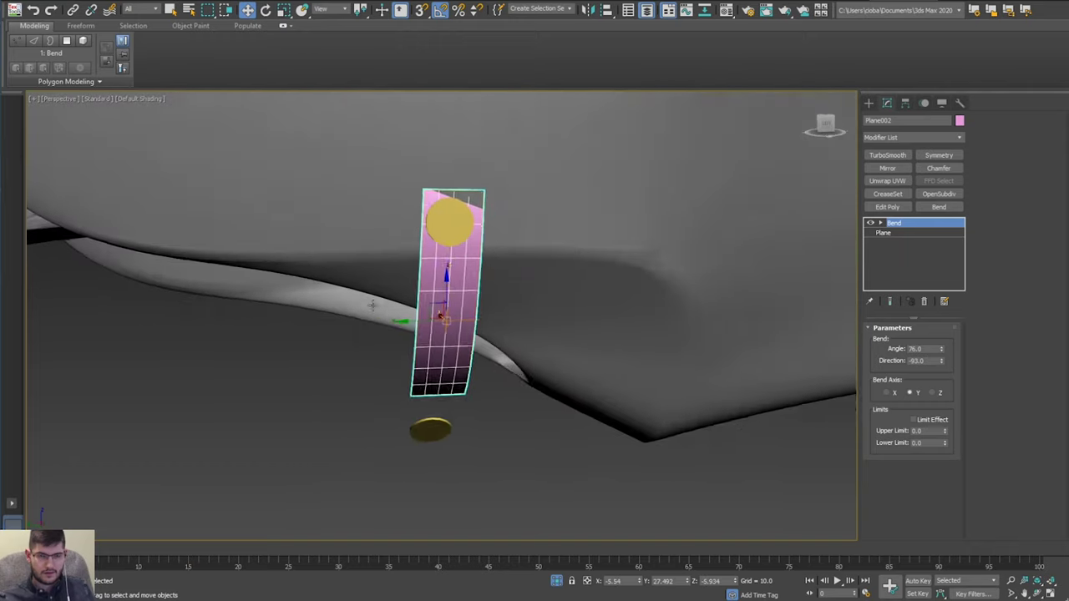
Stretch the strap vertically so that it extends below the lower disc.
{"action": "scroll", "coordinate": [408, 265], "scroll_direction": "up", "scroll_amount": 2}
{"action": "middle_click_drag", "start_coordinate": [874, 349], "coordinate": [512, 273], "text": "alt"}
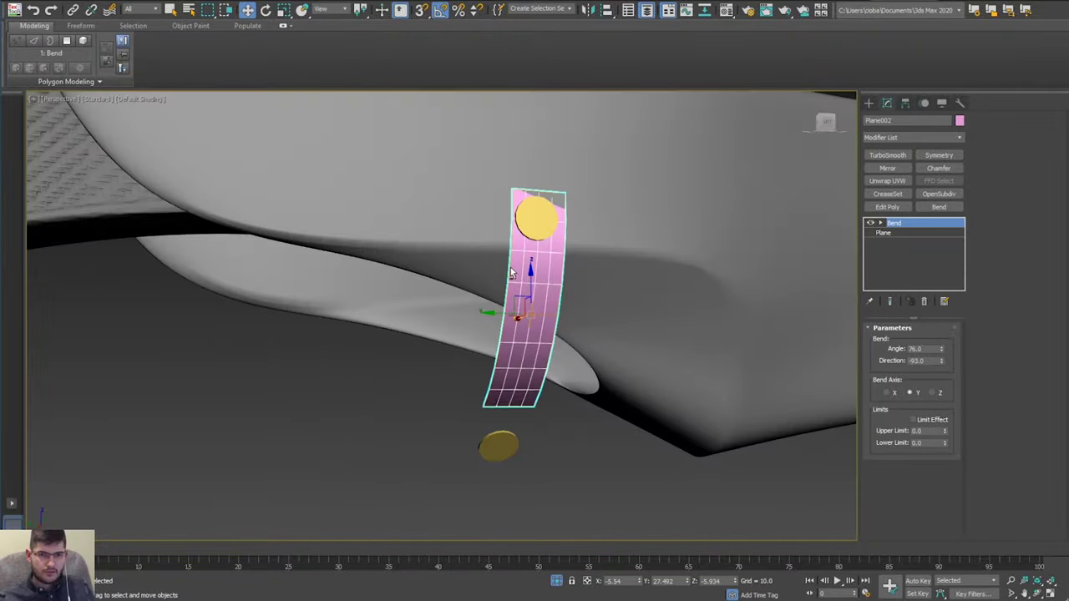
{"action": "key", "text": "r"}
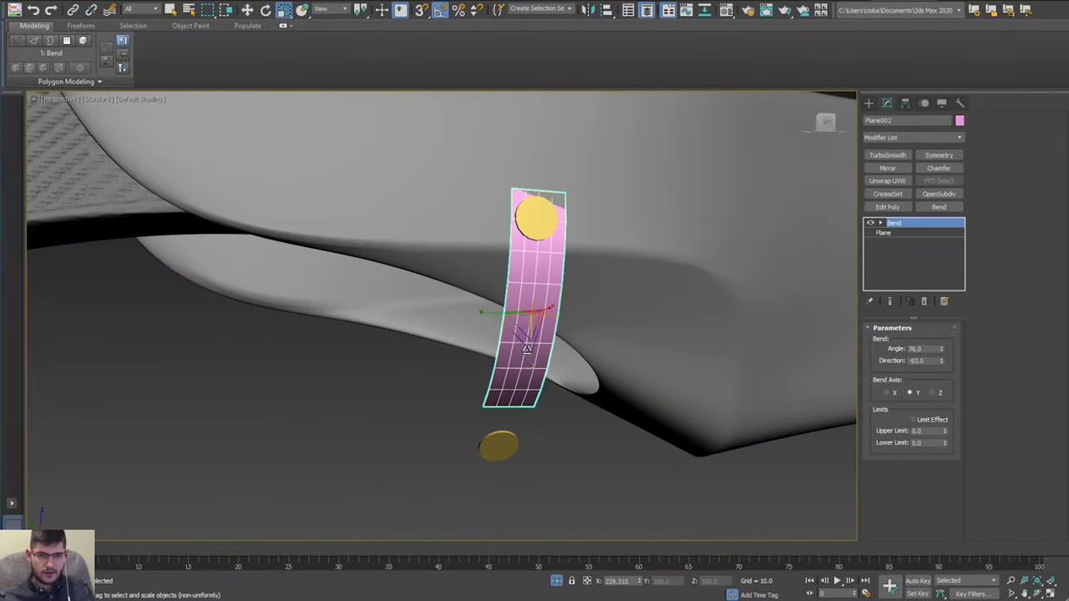
{"action": "left_click_drag", "start_coordinate": [530, 365], "coordinate": [536, 401]}
{"action": "middle_click_drag", "start_coordinate": [535, 401], "coordinate": [541, 284], "text": "alt"}
Lower the stretched strap to about Z -12.87 and shift it sideways to about Y 27.86, keeping its upper end behind the disc.
{"action": "key", "text": "w"}
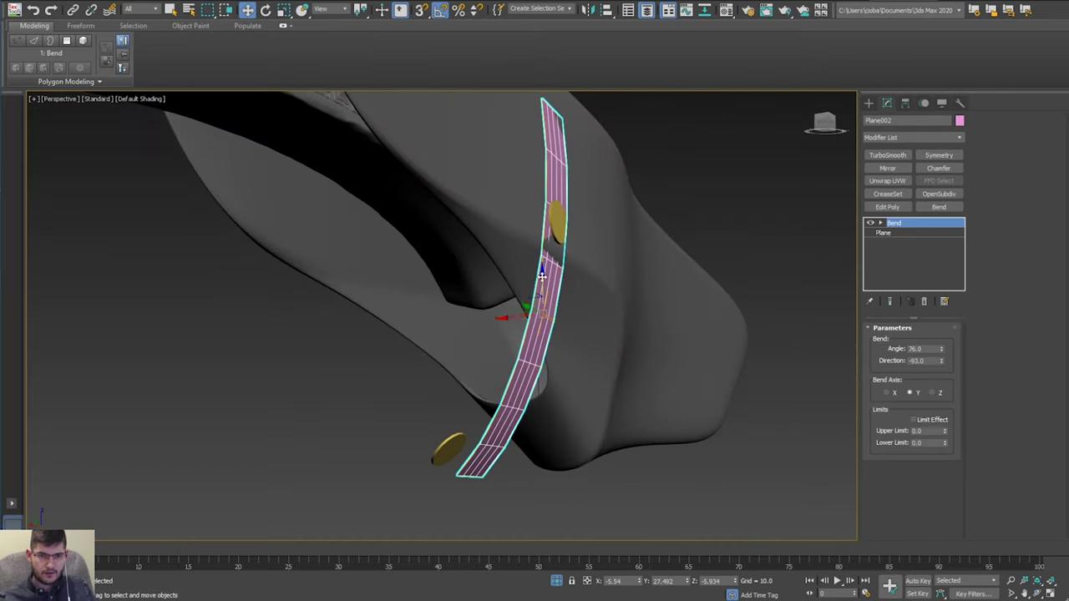
{"action": "left_click_drag", "start_coordinate": [541, 283], "coordinate": [564, 371]}
{"action": "middle_click_drag", "start_coordinate": [565, 371], "coordinate": [492, 359], "text": "alt"}
{"action": "left_click_drag", "start_coordinate": [501, 406], "coordinate": [496, 405]}
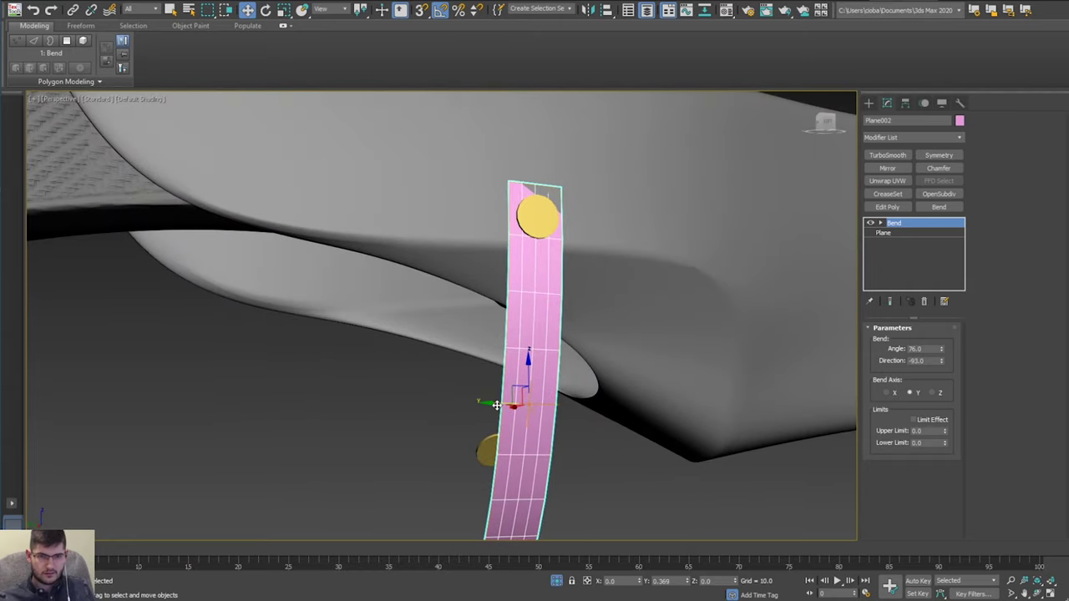
{"action": "middle_click_drag", "start_coordinate": [471, 375], "coordinate": [504, 387], "text": "alt"}
Add an Edit Poly modifier above the Bend and select the strap's lower six rows of vertices.
{"action": "scroll", "coordinate": [521, 356], "scroll_direction": "down", "scroll_amount": 4}
{"action": "scroll", "coordinate": [457, 394], "scroll_direction": "up", "scroll_amount": 2}
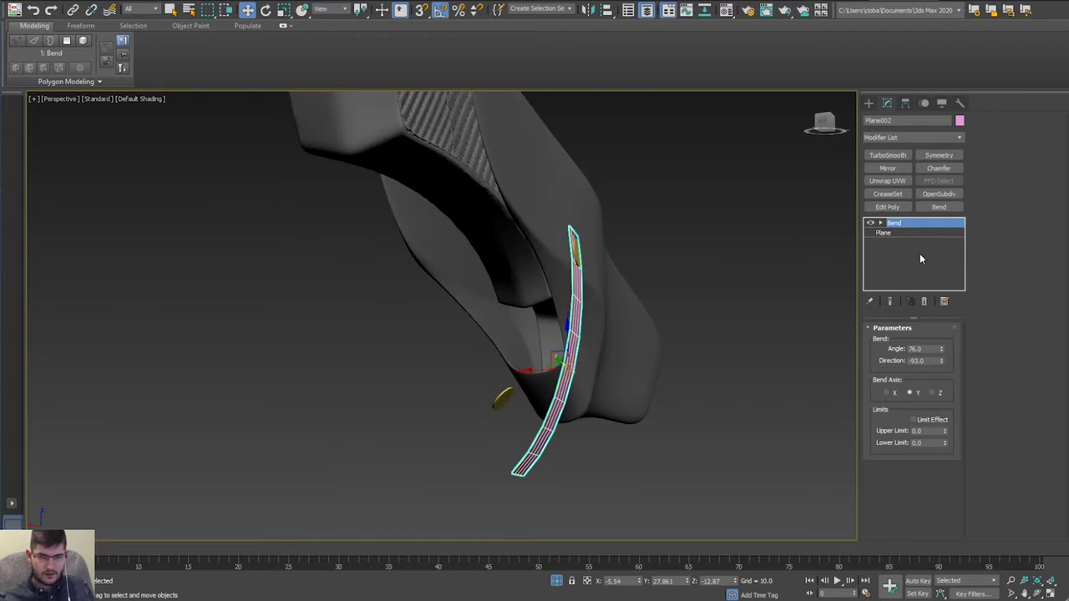
{"action": "middle_click_drag", "start_coordinate": [686, 379], "coordinate": [715, 376], "text": "alt"}
{"action": "mouse_move", "coordinate": [734, 317]}
{"action": "middle_mouse_down", "text": "alt"}
{"action": "mouse_move", "coordinate": [722, 320]}
{"action": "mouse_move", "coordinate": [734, 321]}
{"action": "middle_mouse_up", "text": "alt"}
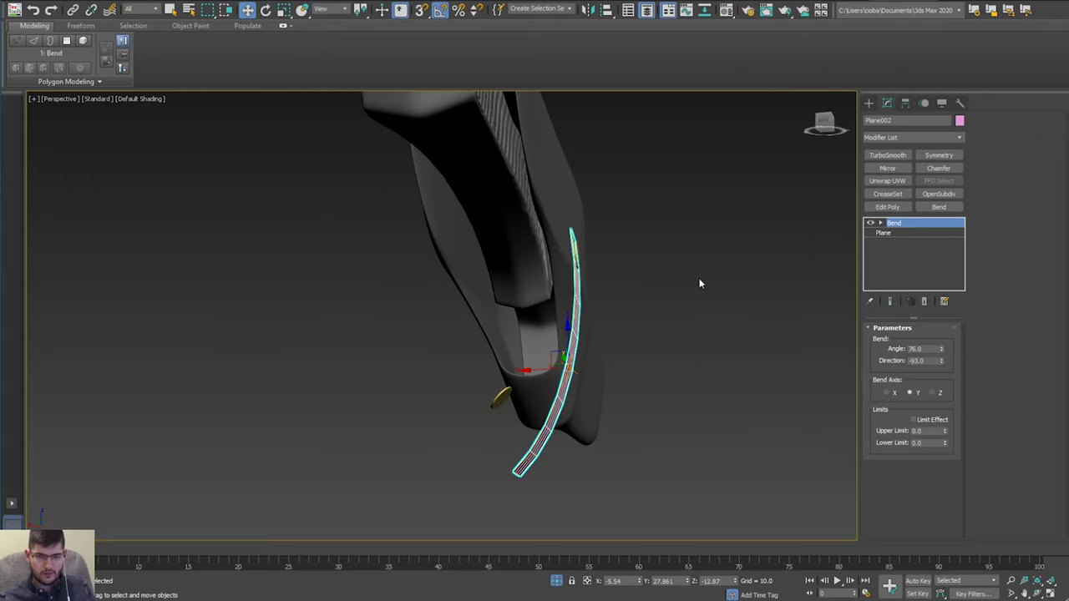
{"action": "middle_click_drag", "start_coordinate": [665, 326], "coordinate": [701, 318], "text": "alt"}
{"action": "left_click", "coordinate": [887, 206]}
{"action": "key", "text": "1"}
{"action": "left_click_drag", "start_coordinate": [410, 489], "coordinate": [412, 486]}
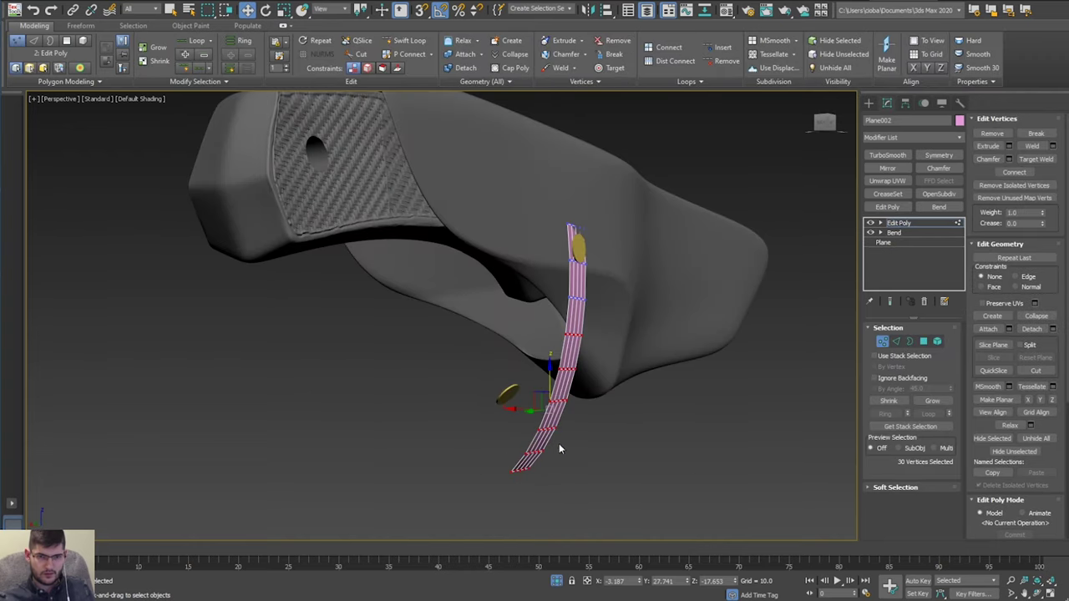
Try rotating the selected lower vertices of the strap and undo it.
{"action": "key", "text": "e"}
{"action": "middle_click_drag", "start_coordinate": [620, 402], "coordinate": [575, 394], "text": "alt"}
{"action": "left_click_drag", "start_coordinate": [582, 397], "coordinate": [583, 400]}
{"action": "key", "text": "x"}
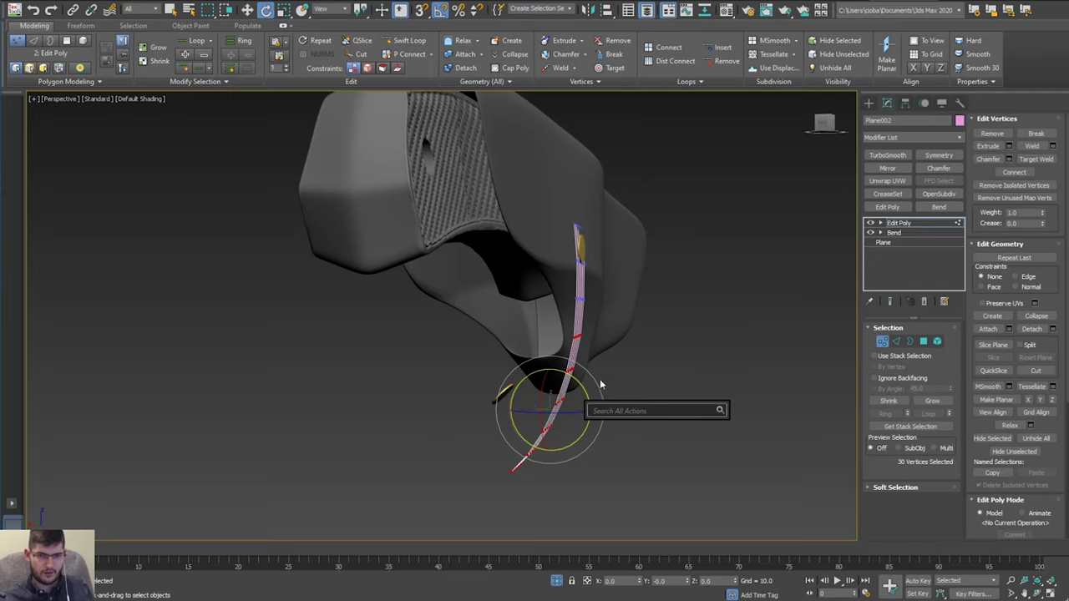
{"action": "mouse_move", "coordinate": [599, 384]}
{"action": "middle_mouse_down", "text": "alt"}
{"action": "mouse_move", "coordinate": [620, 351]}
{"action": "mouse_move", "coordinate": [584, 371]}
{"action": "middle_mouse_up", "text": "alt"}
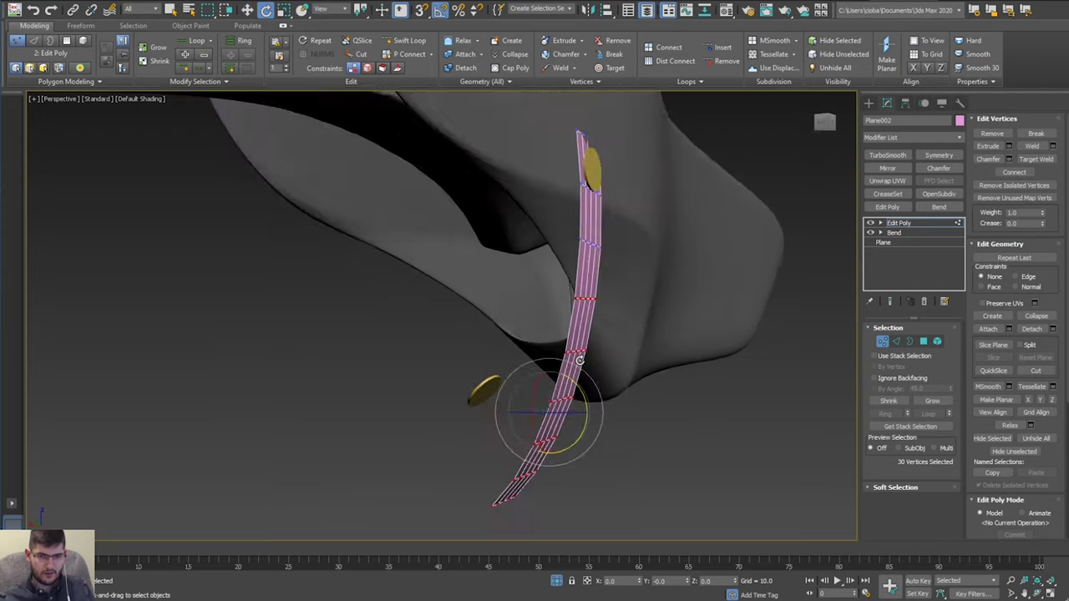
{"action": "scroll", "coordinate": [578, 373], "scroll_direction": "up", "scroll_amount": 3}
{"action": "middle_click_drag", "start_coordinate": [555, 415], "coordinate": [543, 415], "text": "alt"}
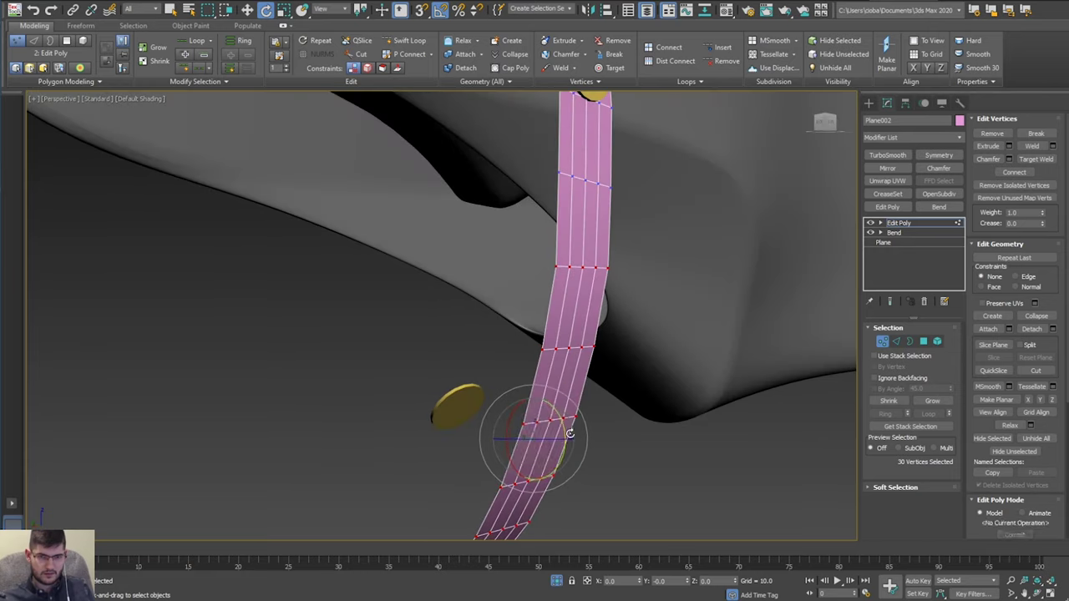
{"action": "key", "text": "ctrl+z"}
Rotate the selected lower vertices -15 degrees around Y and move them under the sheath, to about X -0.21, Z -15.9.
{"action": "middle_click_drag", "start_coordinate": [568, 432], "coordinate": [546, 438], "text": "alt"}
{"action": "left_click_drag", "start_coordinate": [546, 415], "coordinate": [551, 424]}
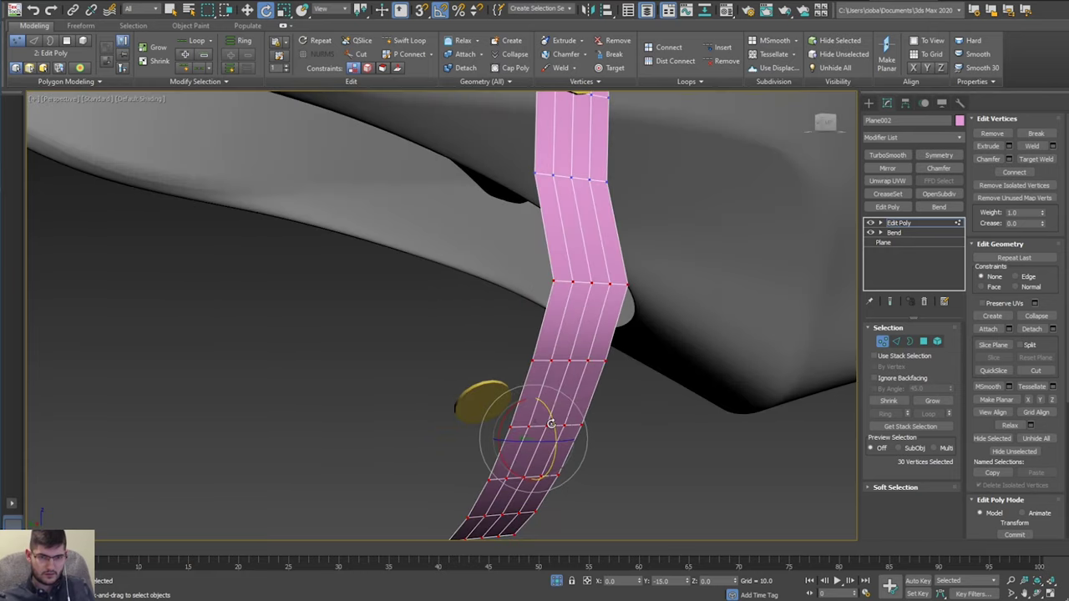
{"action": "middle_click_drag", "start_coordinate": [551, 425], "coordinate": [593, 401], "text": "alt"}
{"action": "key", "text": "w"}
{"action": "left_click_drag", "start_coordinate": [503, 434], "coordinate": [478, 380]}
{"action": "middle_click_drag", "start_coordinate": [478, 380], "coordinate": [504, 377], "text": "alt"}
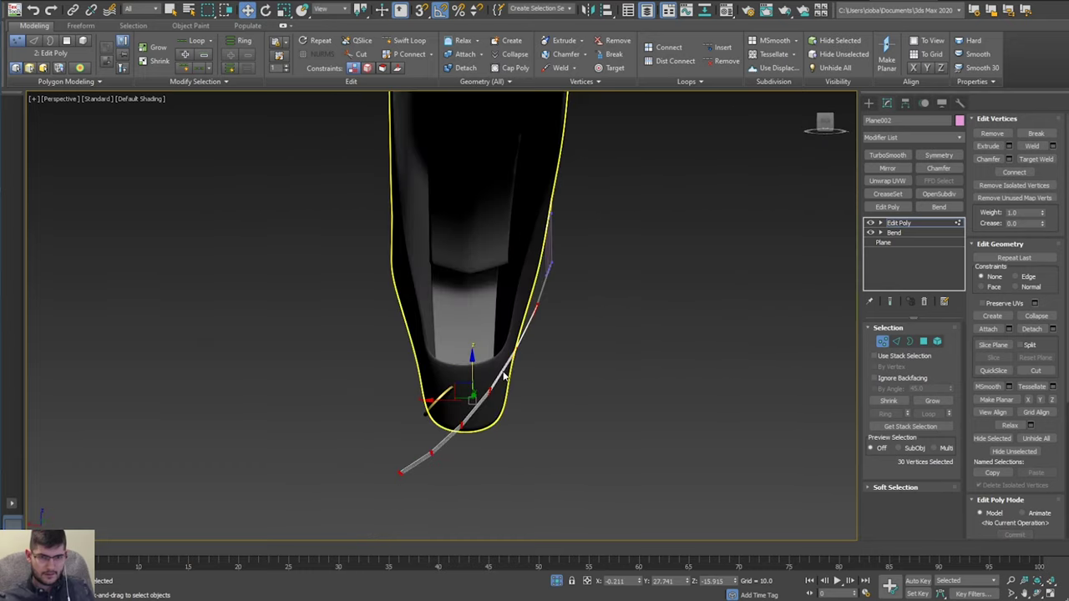
Select the strap's last two vertex rows, raise them to about Z -20.3 and rotate them until the end is nearly level.
{"action": "key", "text": "q"}
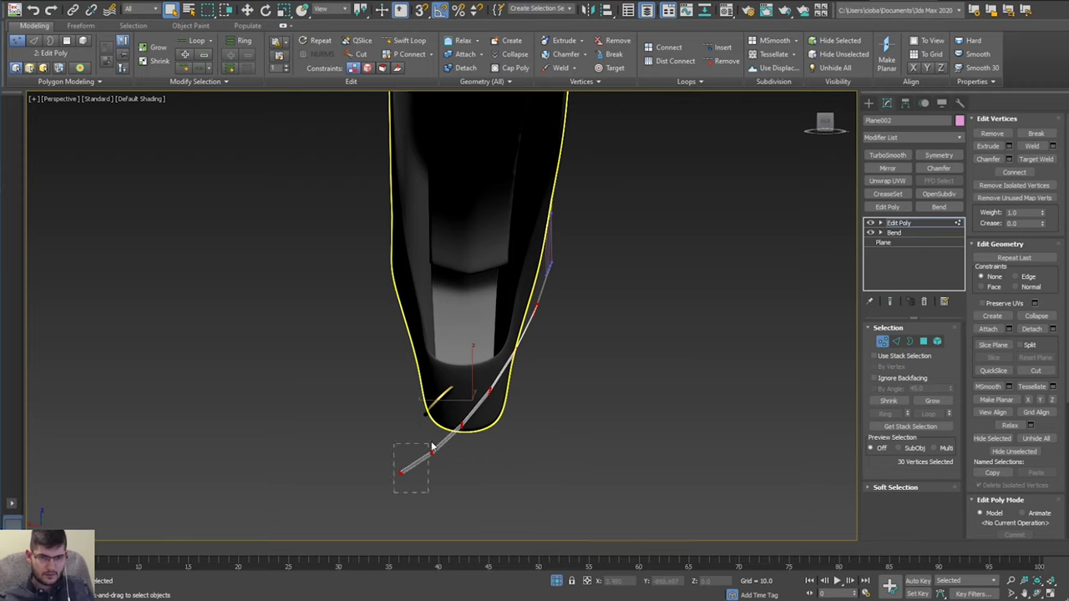
{"action": "key", "text": "w"}
{"action": "left_click_drag", "start_coordinate": [417, 434], "coordinate": [417, 424]}
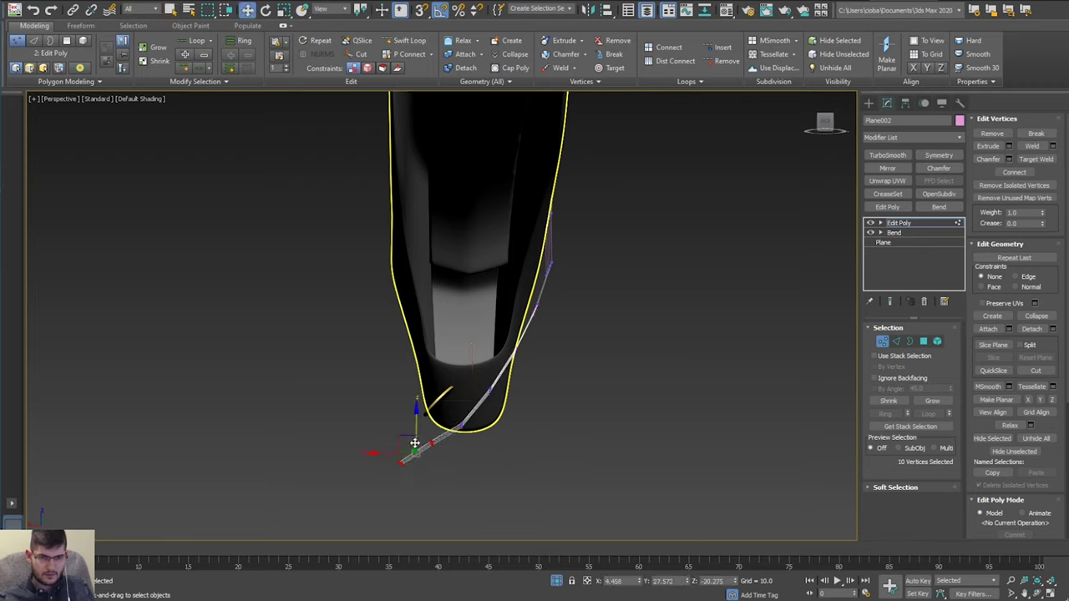
{"action": "key", "text": "e"}
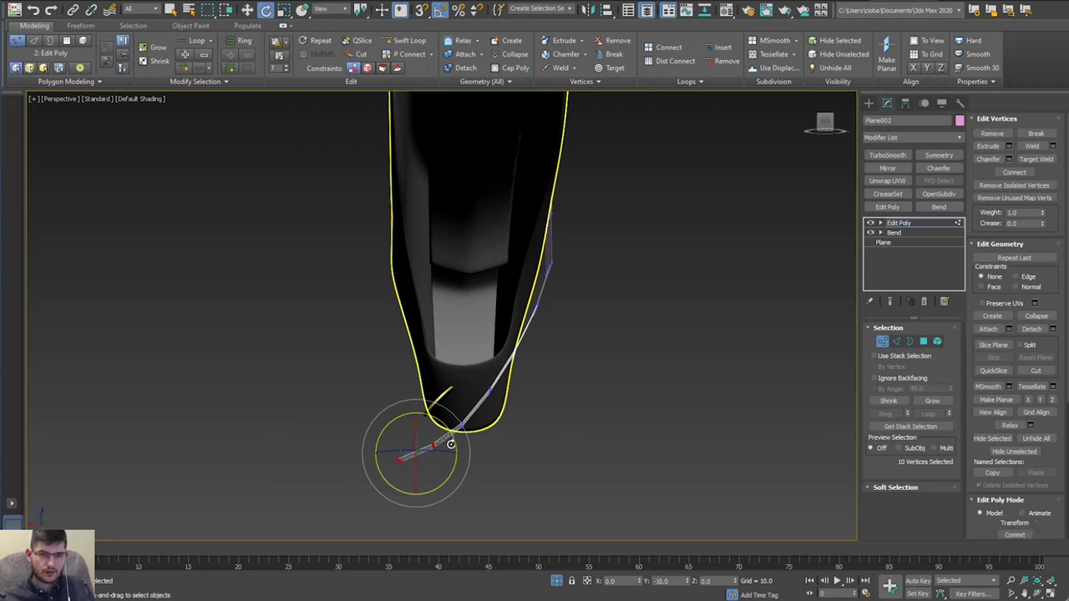
{"action": "key", "text": "w"}
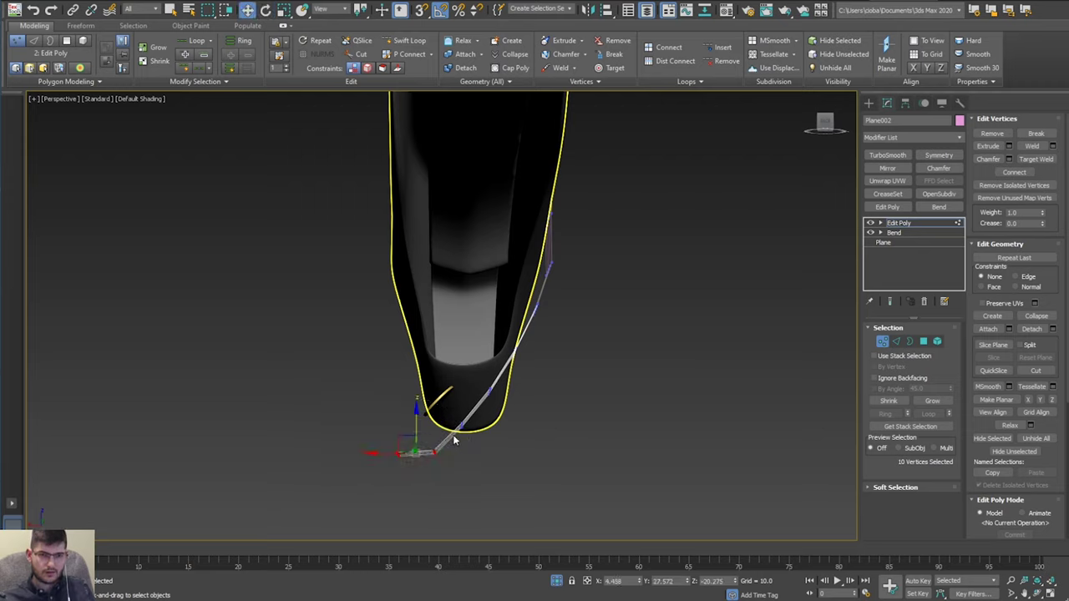
Raise the strap's last two vertex rows to about Z -19.3 and finish the vertex editing.
{"action": "left_click_drag", "start_coordinate": [419, 414], "coordinate": [419, 402]}
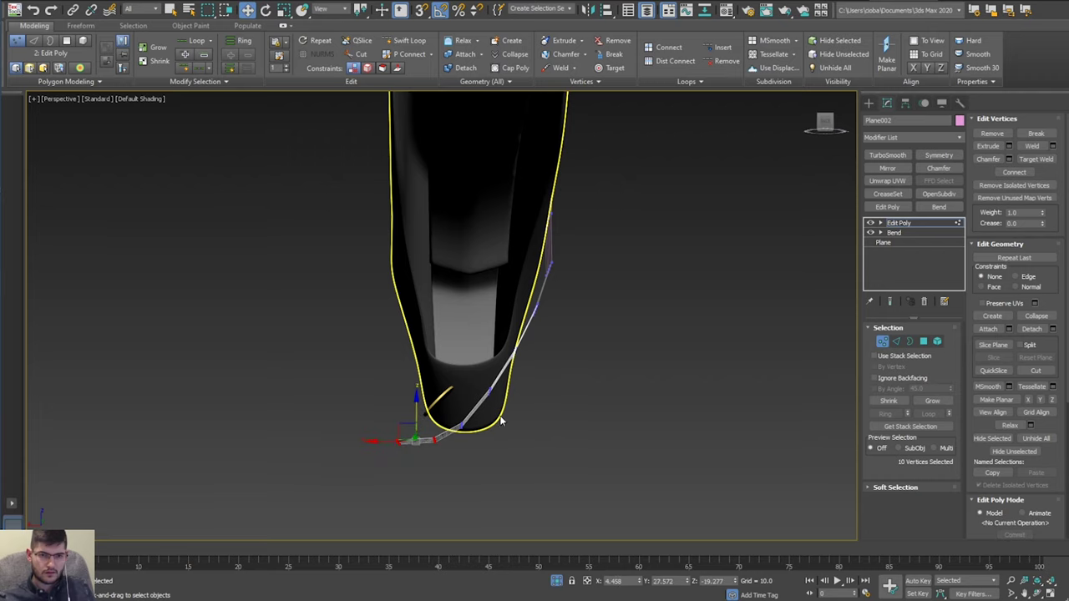
{"action": "middle_click_drag", "start_coordinate": [459, 424], "coordinate": [431, 434], "text": "alt"}
{"action": "left_click", "coordinate": [445, 393]}
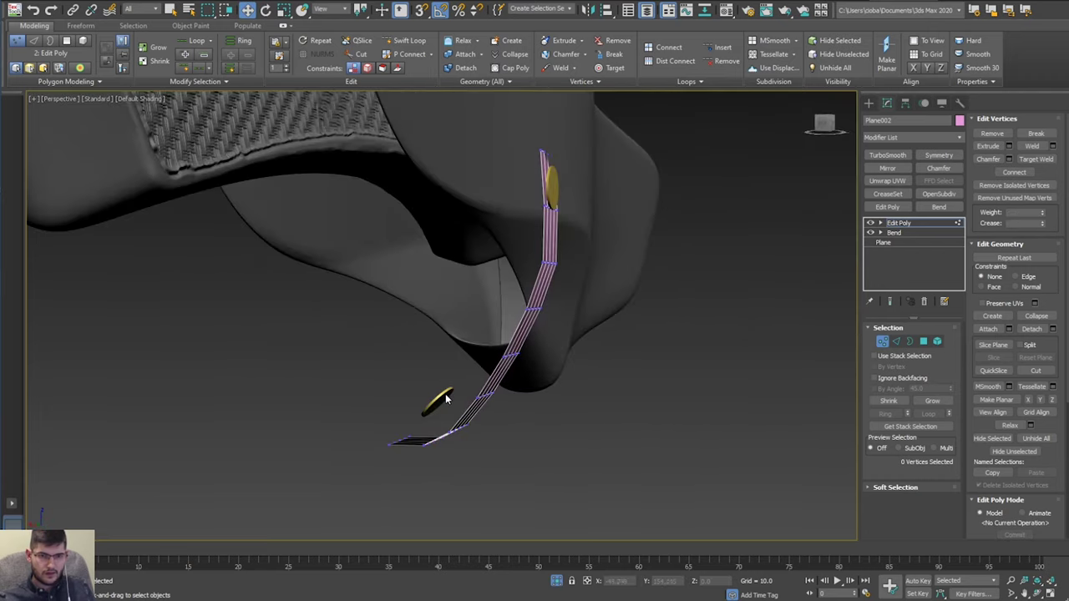
{"action": "middle_click_drag", "start_coordinate": [445, 394], "coordinate": [459, 401], "text": "alt"}
{"action": "right_click", "coordinate": [535, 424]}
{"action": "left_click", "coordinate": [514, 413]}
{"action": "middle_click_drag", "start_coordinate": [327, 415], "coordinate": [399, 373], "text": "alt"}
Move the lower snap-button disc down beneath the free end of the strap.
{"action": "left_click", "coordinate": [406, 405]}
{"action": "scroll", "coordinate": [389, 389], "scroll_direction": "down", "scroll_amount": 3}
{"action": "scroll", "coordinate": [399, 373], "scroll_direction": "up", "scroll_amount": 5}
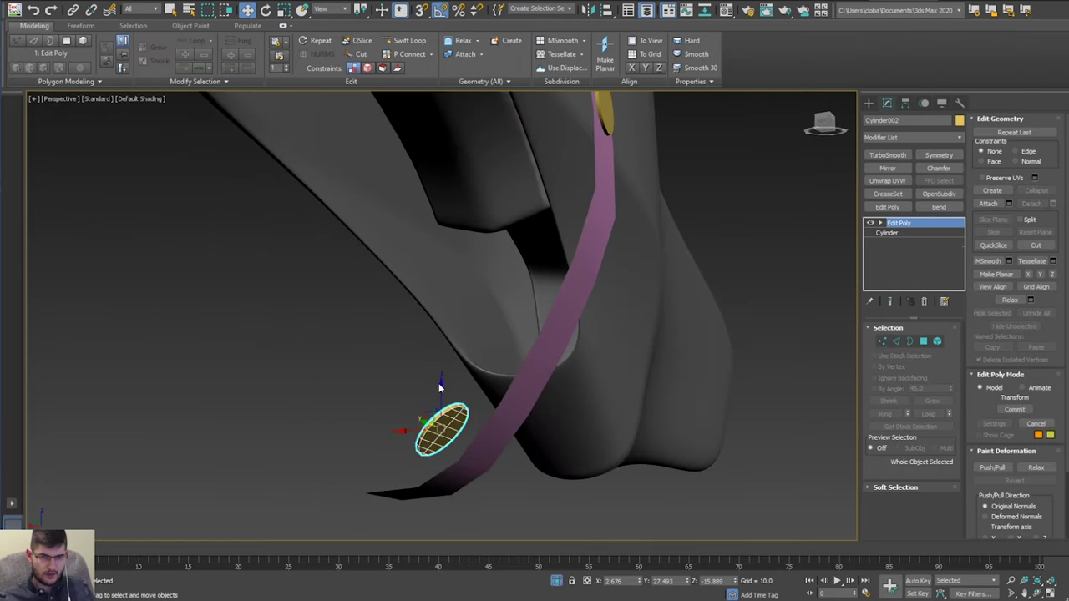
{"action": "left_click_drag", "start_coordinate": [441, 387], "coordinate": [433, 454]}
{"action": "middle_click_drag", "start_coordinate": [433, 451], "coordinate": [498, 440], "text": "alt"}
{"action": "scroll", "coordinate": [435, 412], "scroll_direction": "up", "scroll_amount": 2}
Rotate the lower disc around Y until it lies nearly parallel to the strap's level end.
{"action": "key", "text": "e"}
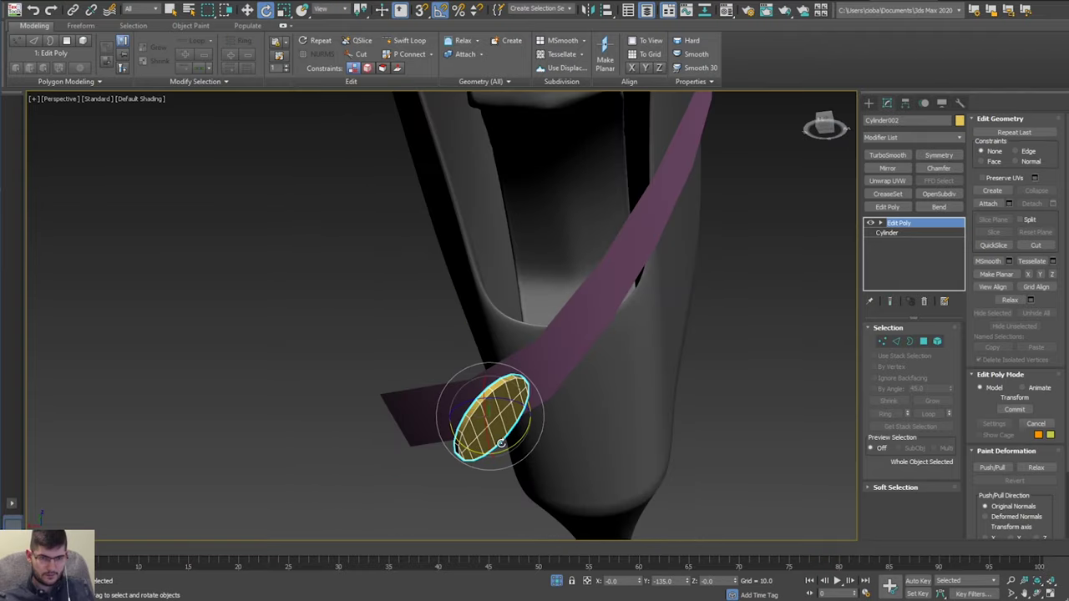
{"action": "left_click_drag", "start_coordinate": [510, 447], "coordinate": [428, 424]}
{"action": "key", "text": "w"}
{"action": "middle_click_drag", "start_coordinate": [429, 423], "coordinate": [399, 430], "text": "alt"}
{"action": "scroll", "coordinate": [402, 428], "scroll_direction": "down", "scroll_amount": 5}
{"action": "middle_click_drag", "start_coordinate": [456, 406], "coordinate": [295, 484], "text": "alt"}
{"action": "key", "text": "e"}
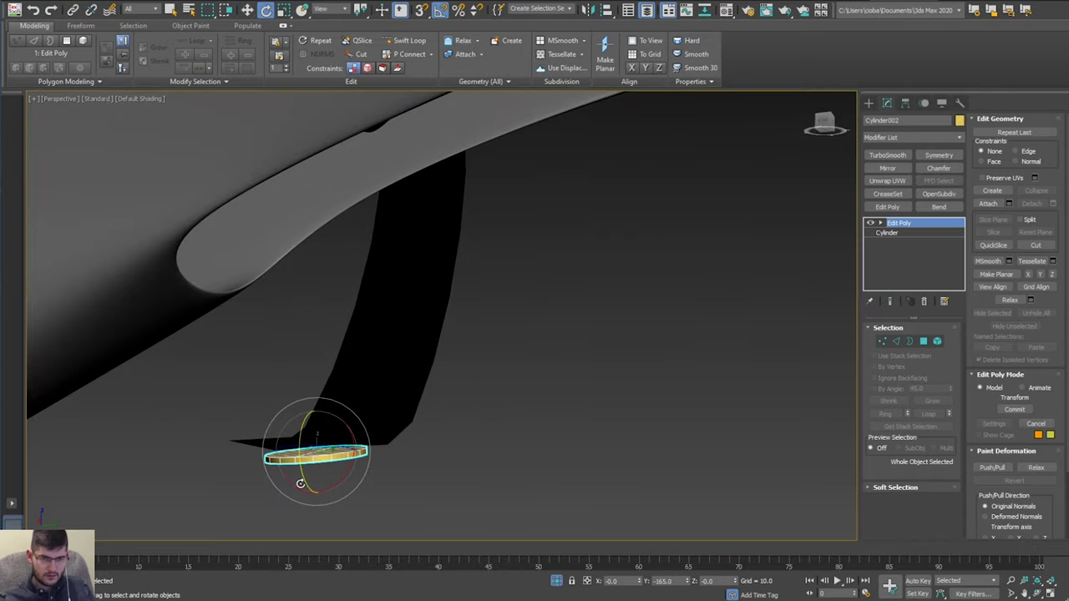
{"action": "left_click_drag", "start_coordinate": [301, 483], "coordinate": [298, 478]}
{"action": "middle_click_drag", "start_coordinate": [299, 477], "coordinate": [325, 461], "text": "alt"}
{"action": "left_click_drag", "start_coordinate": [321, 464], "coordinate": [320, 455]}
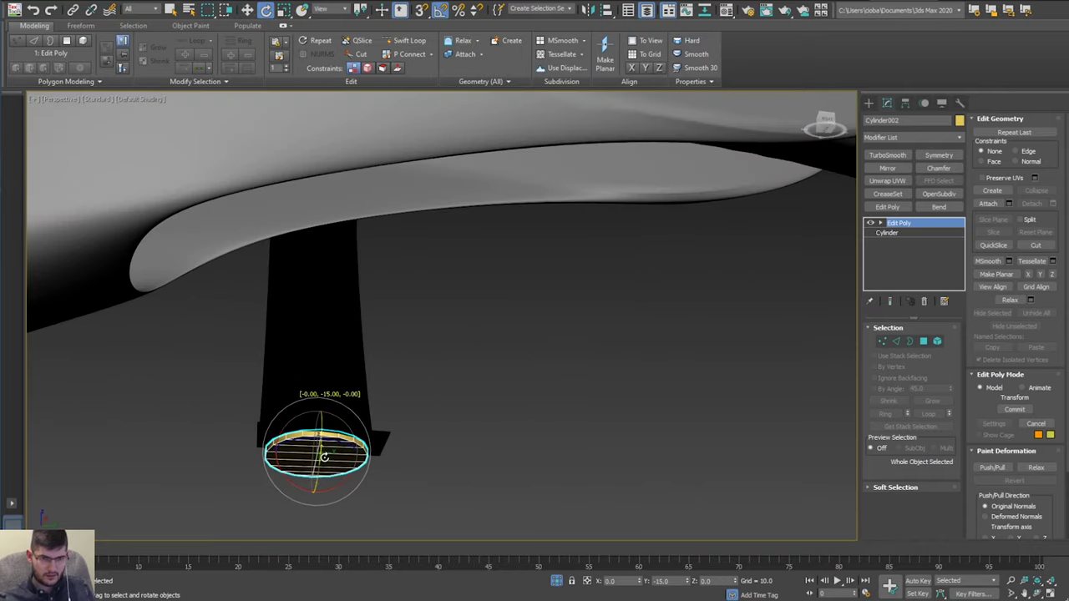
{"action": "middle_click_drag", "start_coordinate": [324, 457], "coordinate": [201, 439], "text": "alt"}
Nudge the lower disc up toward the underside of the strap's end, to about Z -19.39.
{"action": "key", "text": "w"}
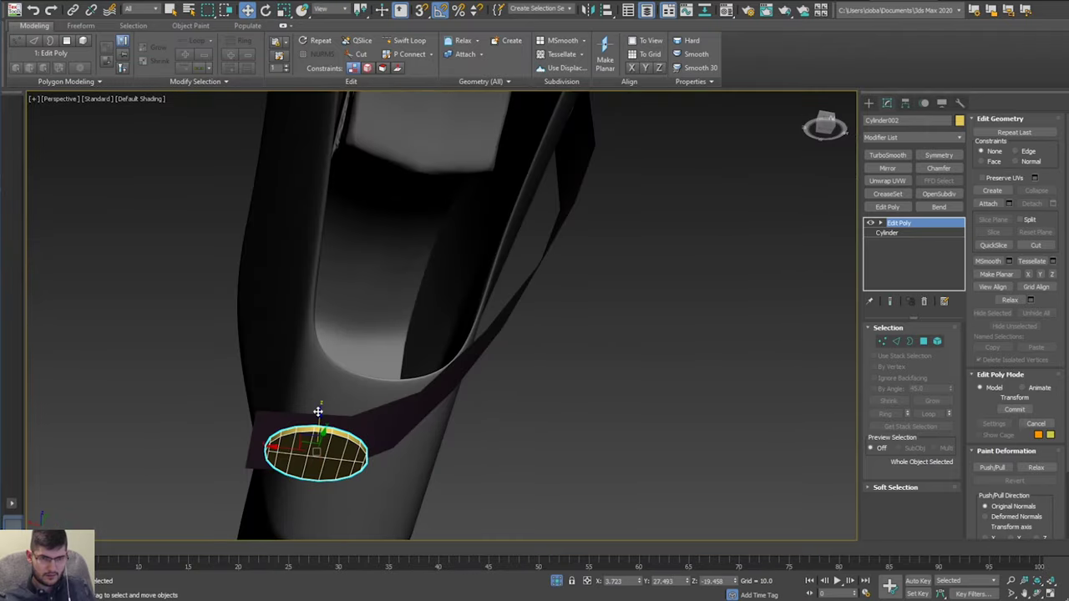
{"action": "middle_click_drag", "start_coordinate": [313, 404], "coordinate": [311, 421], "text": "alt"}
{"action": "mouse_move", "coordinate": [317, 422]}
{"action": "left_mouse_down"}
{"action": "mouse_move", "coordinate": [320, 406]}
{"action": "mouse_move", "coordinate": [322, 421]}
{"action": "left_mouse_up"}
{"action": "middle_click_drag", "start_coordinate": [321, 421], "coordinate": [275, 425], "text": "alt"}
{"action": "scroll", "coordinate": [417, 351], "scroll_direction": "down", "scroll_amount": 3}
Add a Shell modifier to the strap above its Edit Poly.
{"action": "left_click", "coordinate": [459, 336]}
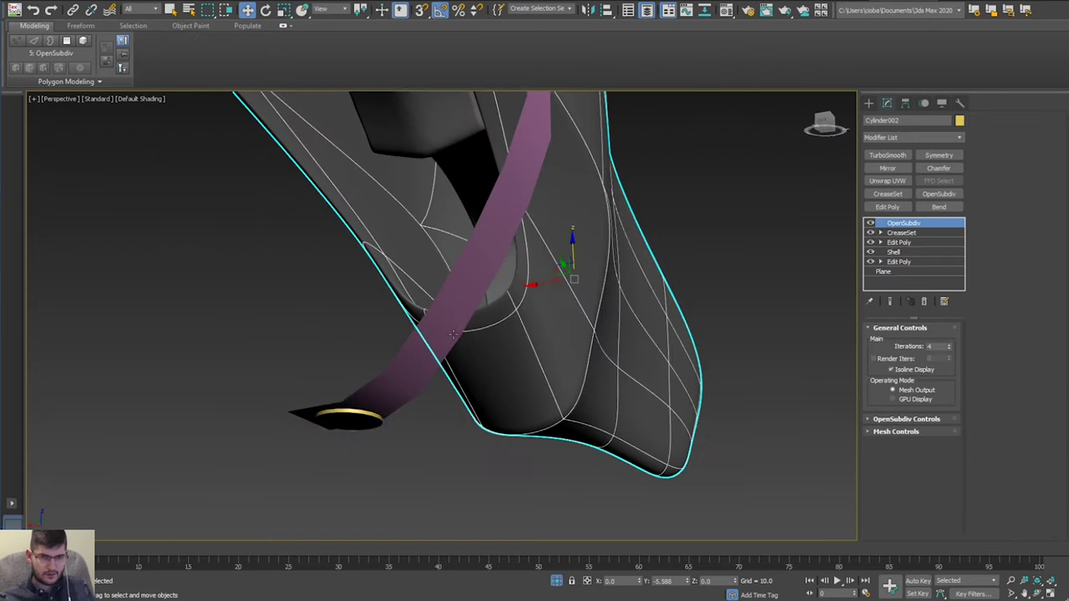
{"action": "left_click", "coordinate": [451, 334]}
{"action": "middle_click_drag", "start_coordinate": [436, 310], "coordinate": [864, 241], "text": "alt"}
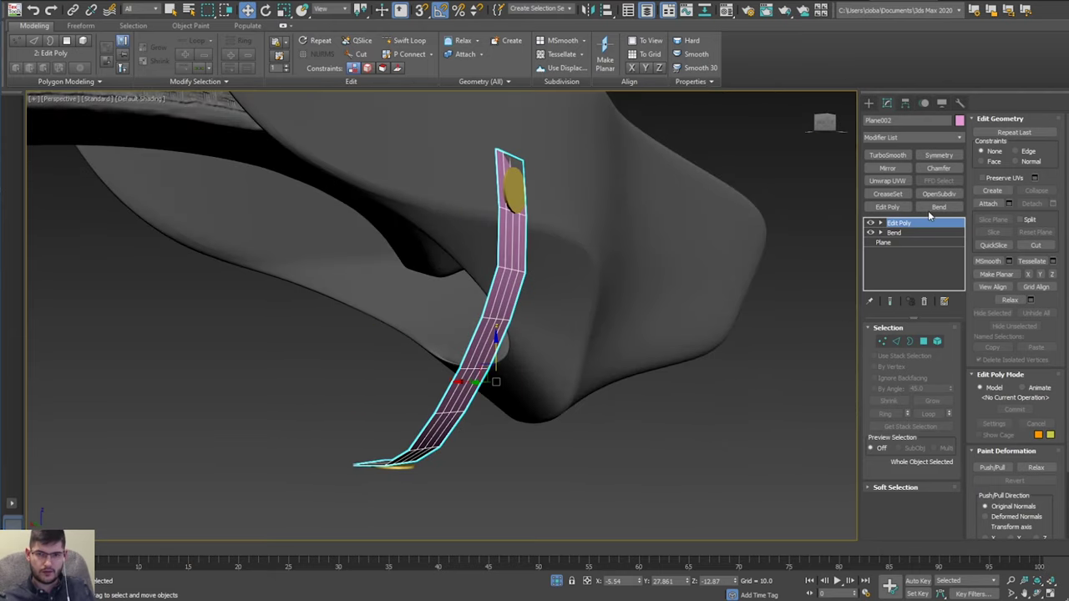
{"action": "left_click", "coordinate": [928, 136]}
{"action": "key", "text": "s"}
{"action": "key", "text": "s"}
{"action": "key", "text": "s"}
{"action": "key", "text": "s"}
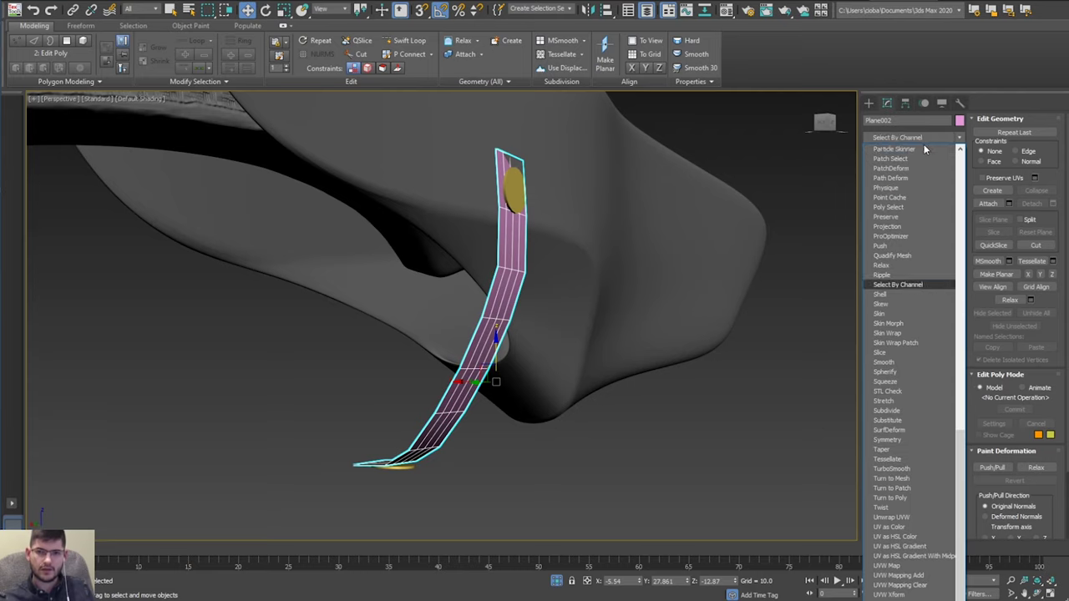
{"action": "left_click", "coordinate": [879, 294]}
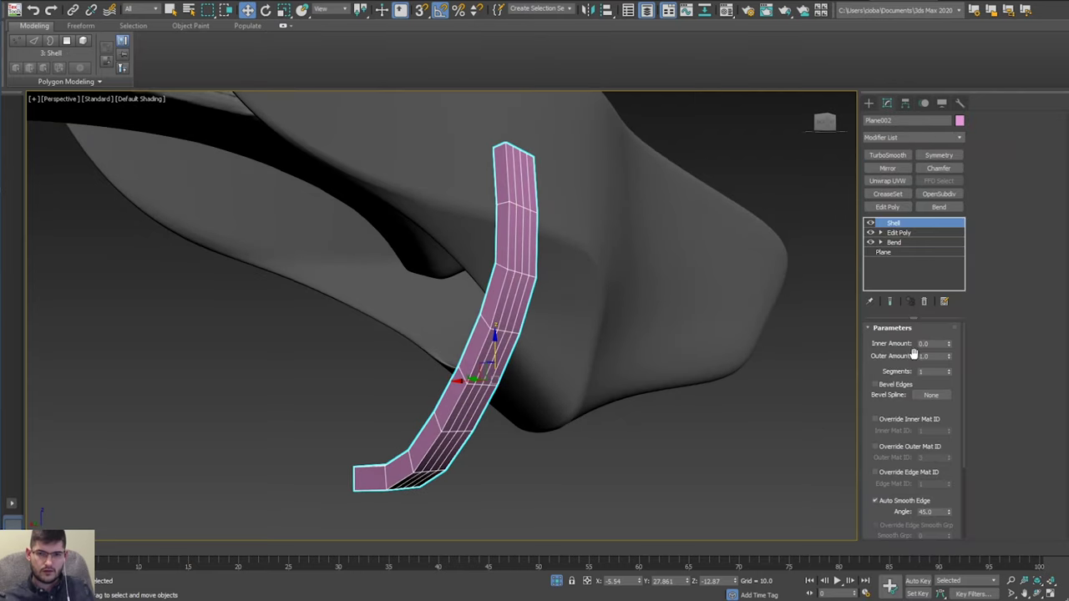
Set the Shell's outer amount to 0 and its inner amount to 0.19.
{"action": "left_click_drag", "start_coordinate": [949, 356], "coordinate": [957, 395]}
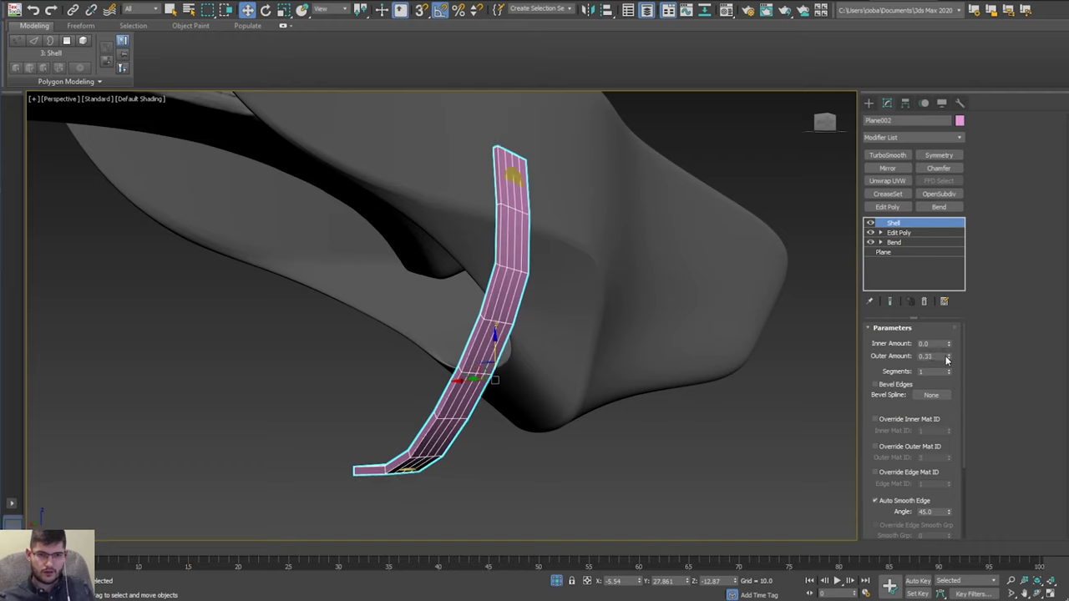
{"action": "right_click", "coordinate": [947, 357]}
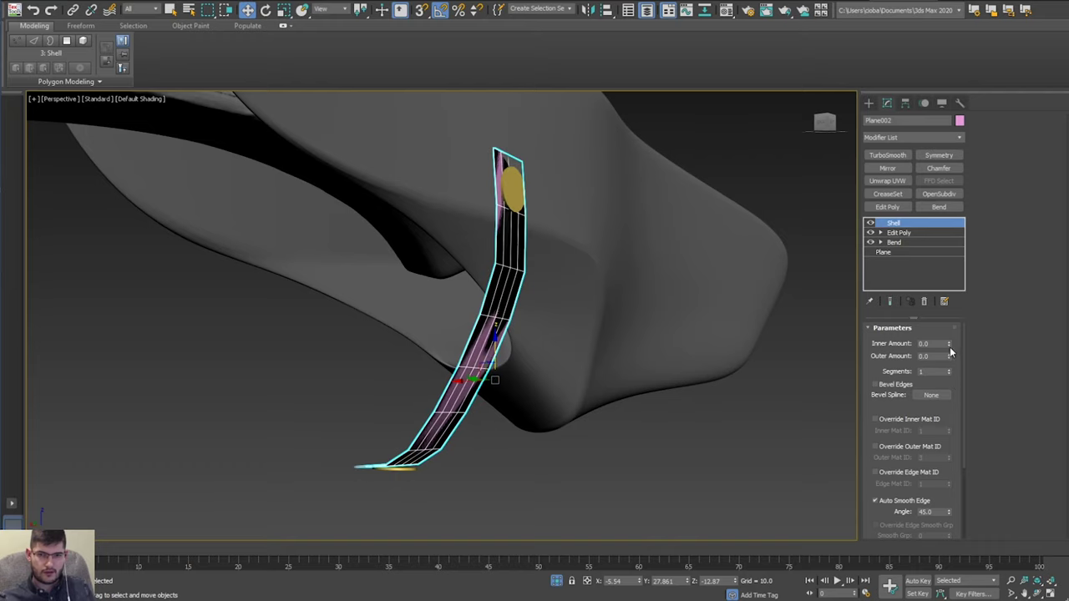
{"action": "left_click_drag", "start_coordinate": [949, 344], "coordinate": [950, 338]}
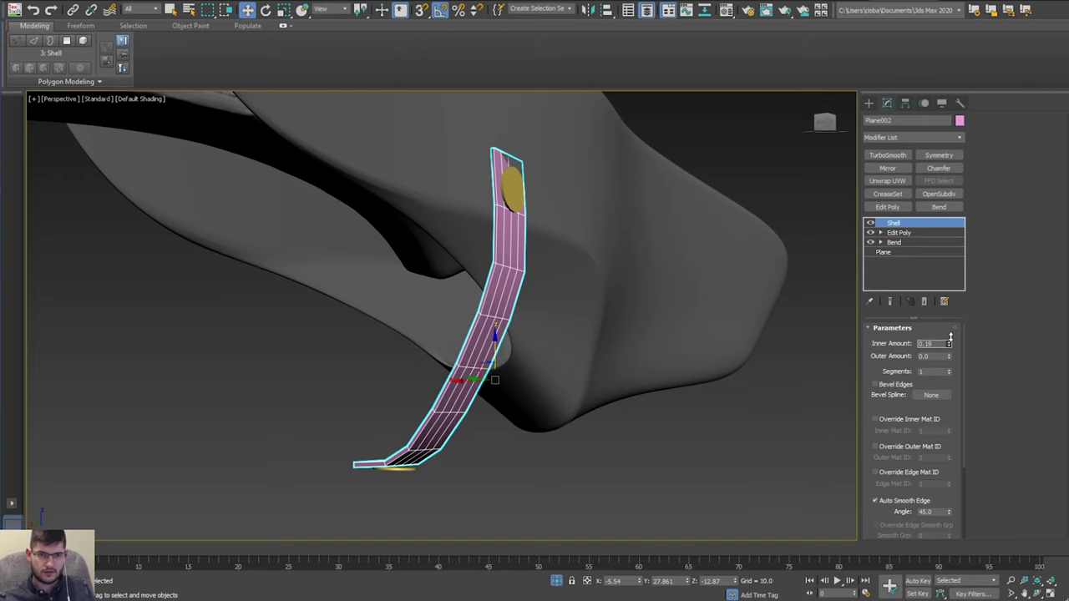
{"action": "middle_click_drag", "start_coordinate": [720, 302], "coordinate": [558, 414], "text": "alt"}
{"action": "key", "text": "q"}
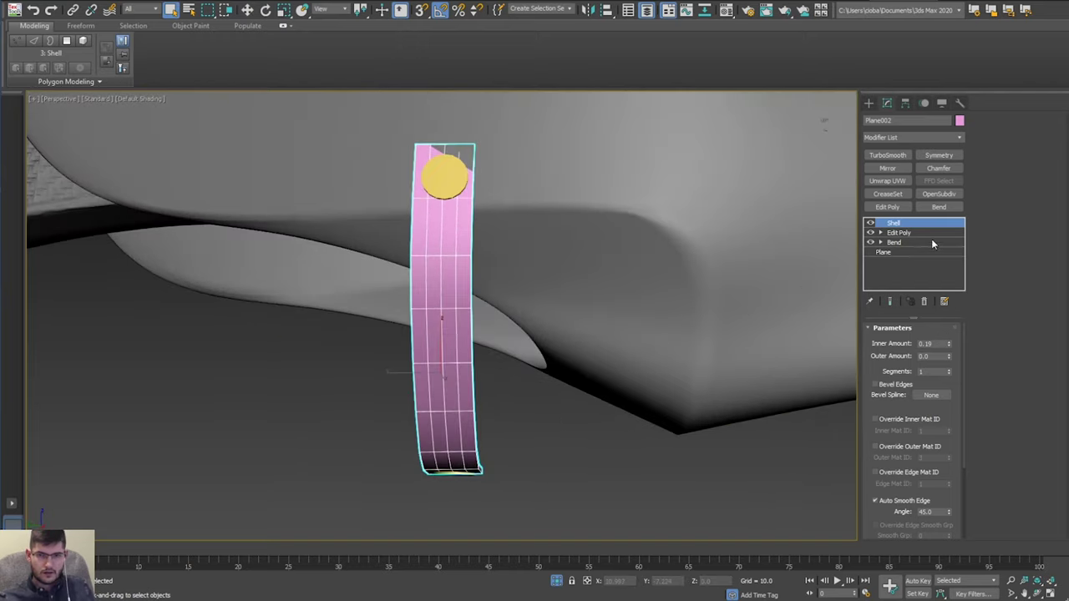
Add a second Bend to the strap on the Y axis with angle 14.5 and direction -37.
{"action": "left_click", "coordinate": [938, 206]}
{"action": "middle_click_drag", "start_coordinate": [601, 359], "coordinate": [623, 336], "text": "alt"}
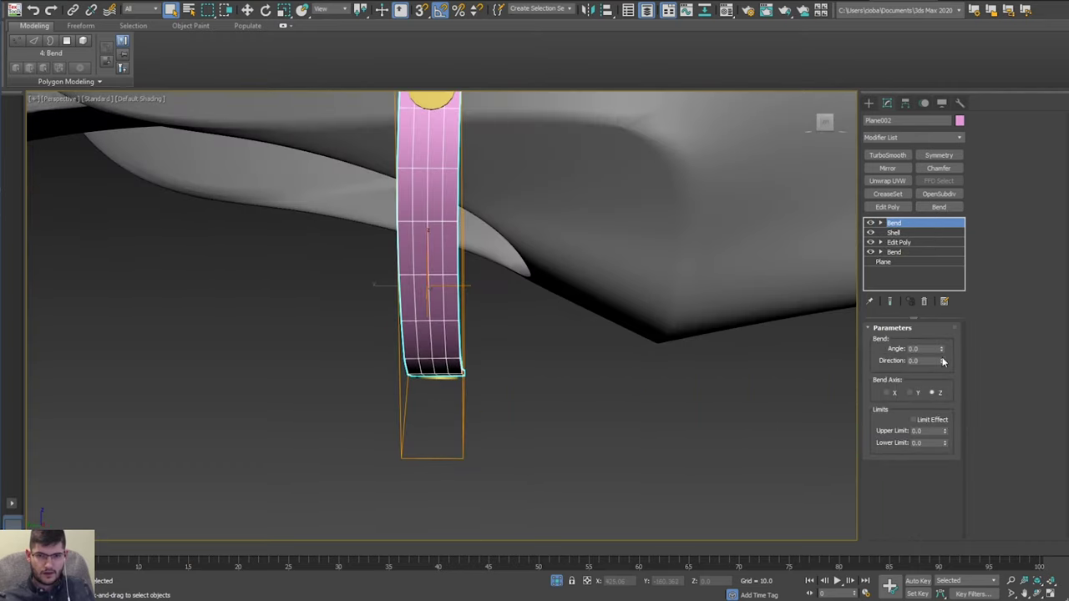
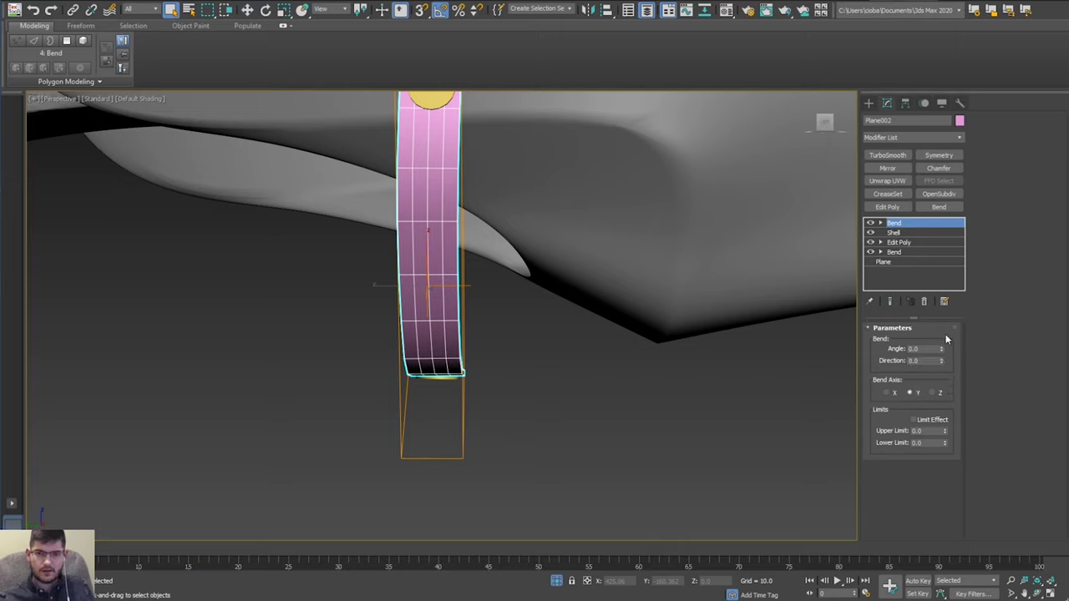
{"action": "left_click_drag", "start_coordinate": [942, 347], "coordinate": [940, 400]}
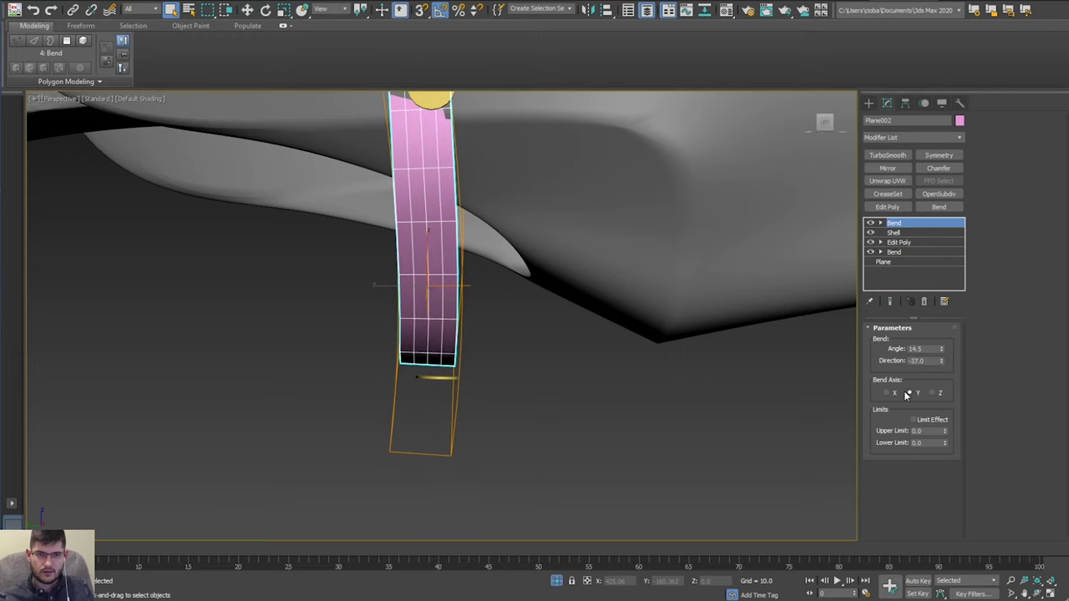
{"action": "middle_click_drag", "start_coordinate": [509, 276], "coordinate": [584, 309], "text": "alt"}
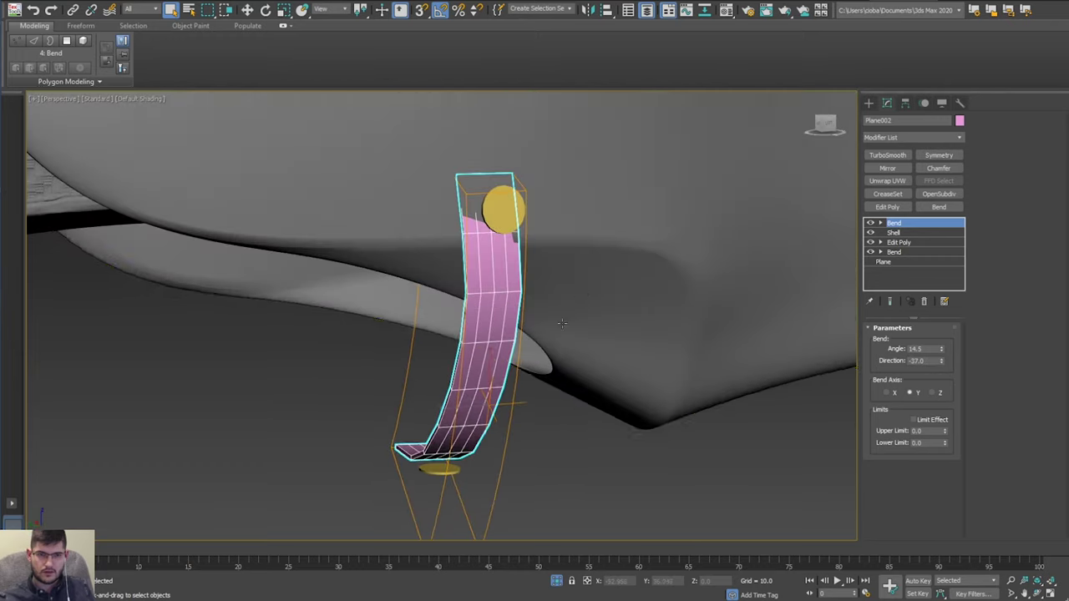
Move the bent strap along X to about -6.23, clear of the sheath's side.
{"action": "key", "text": "w"}
{"action": "middle_click_drag", "start_coordinate": [532, 391], "coordinate": [493, 399], "text": "alt"}
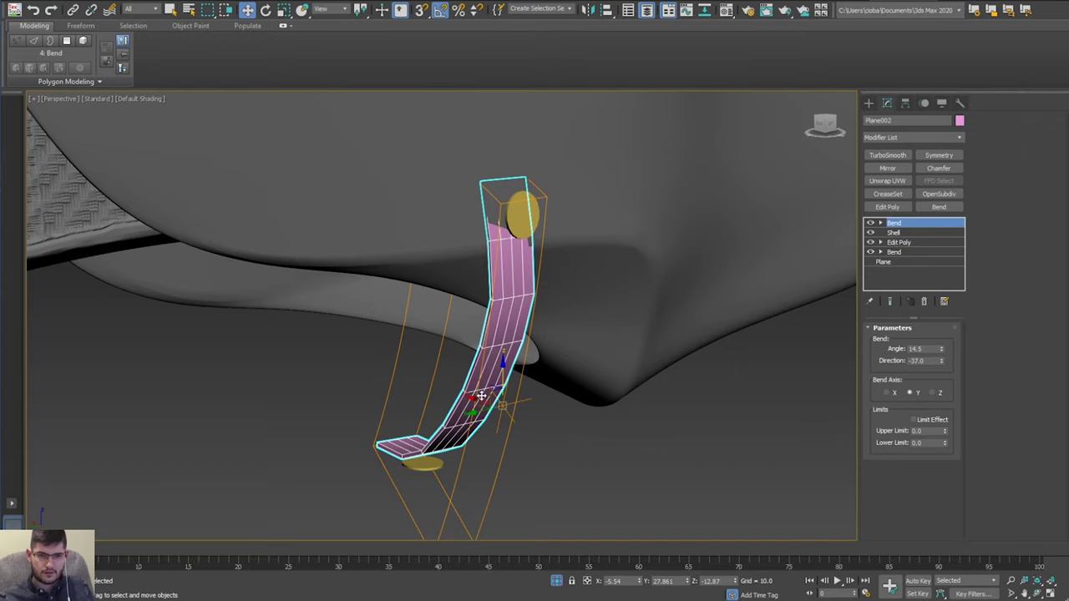
{"action": "left_click_drag", "start_coordinate": [474, 395], "coordinate": [482, 401]}
{"action": "middle_click_drag", "start_coordinate": [483, 401], "coordinate": [462, 318], "text": "alt"}
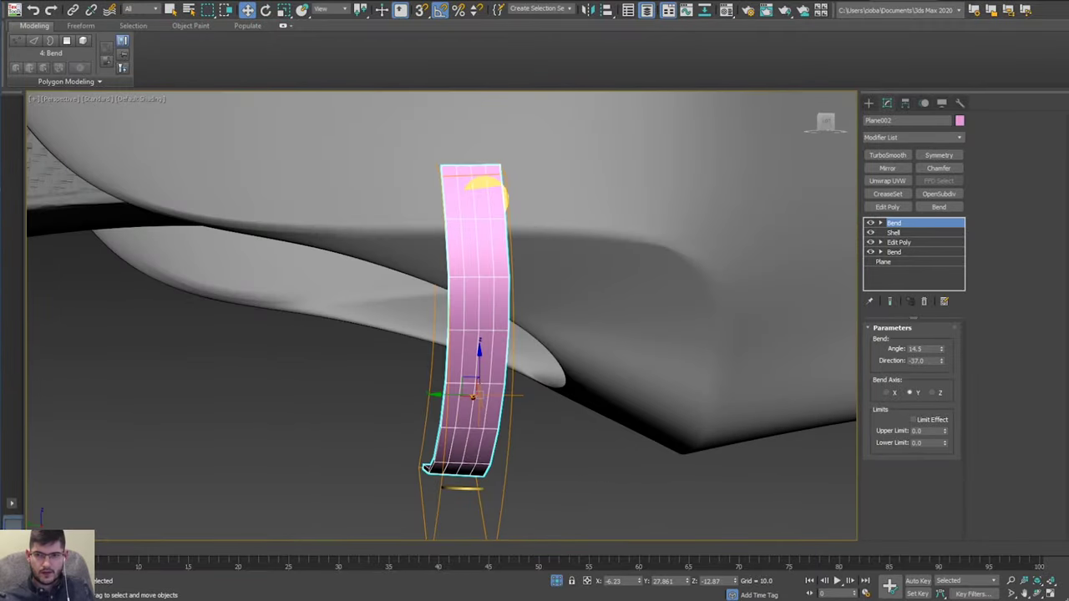
Move the upper snap-button disc about 0.57 along X so that it sits on the strap's outer face.
{"action": "left_click", "coordinate": [482, 184]}
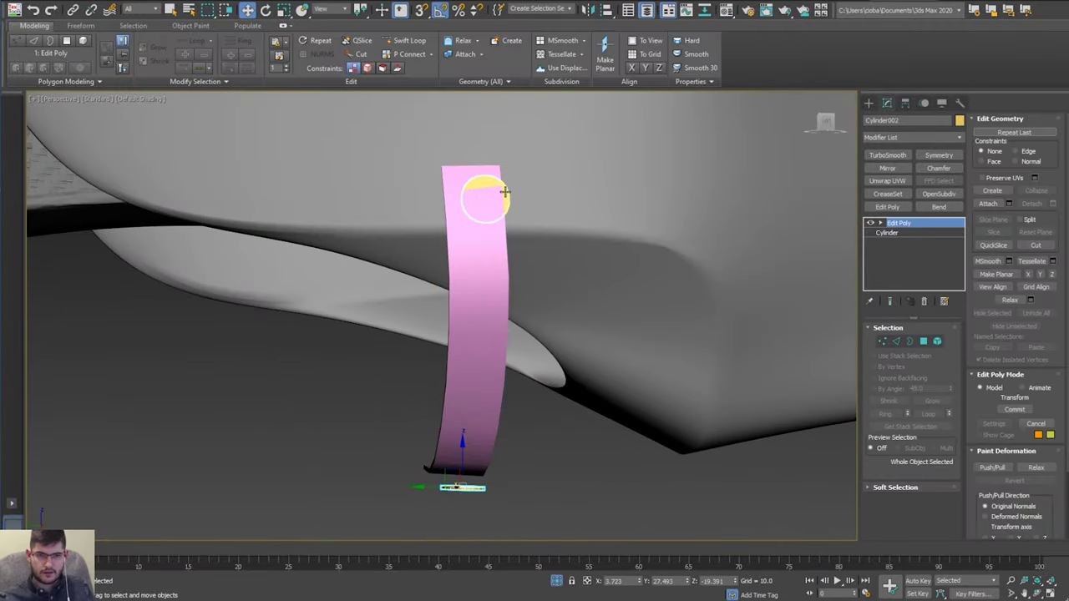
{"action": "mouse_move", "coordinate": [482, 183]}
{"action": "middle_mouse_down", "text": "alt"}
{"action": "mouse_move", "coordinate": [447, 193]}
{"action": "mouse_move", "coordinate": [468, 208]}
{"action": "mouse_move", "coordinate": [484, 202]}
{"action": "middle_mouse_up", "text": "alt"}
{"action": "scroll", "coordinate": [447, 194], "scroll_direction": "up", "scroll_amount": 2}
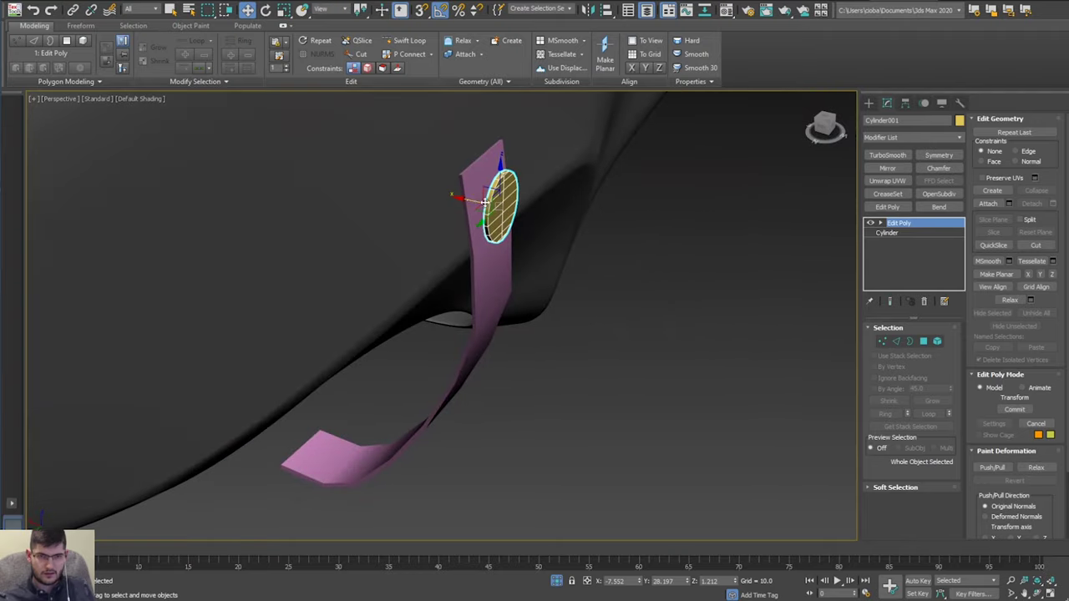
{"action": "left_click_drag", "start_coordinate": [470, 201], "coordinate": [460, 195]}
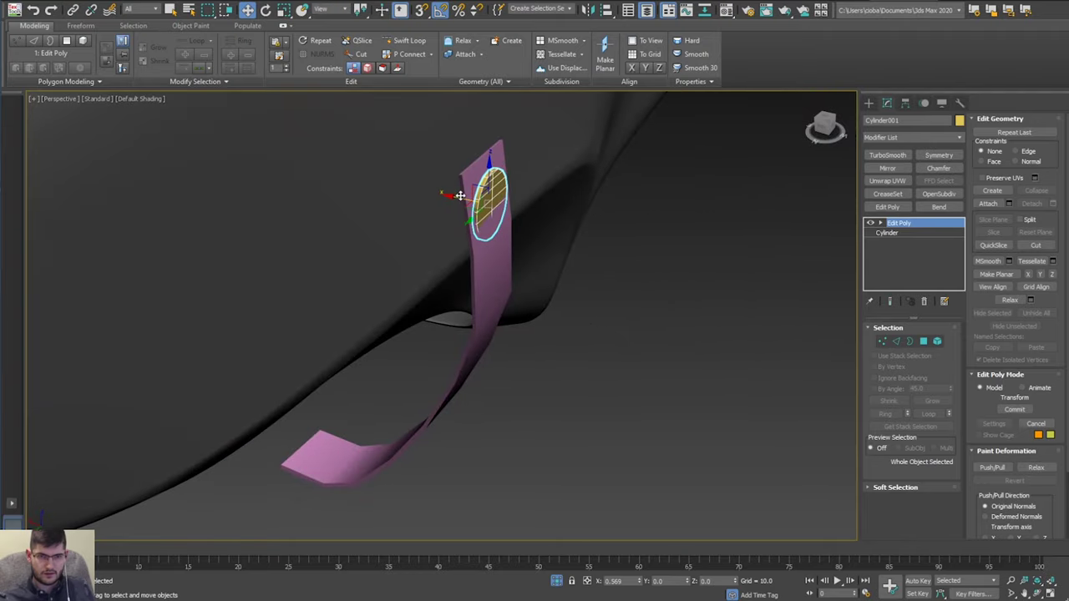
{"action": "key", "text": "e"}
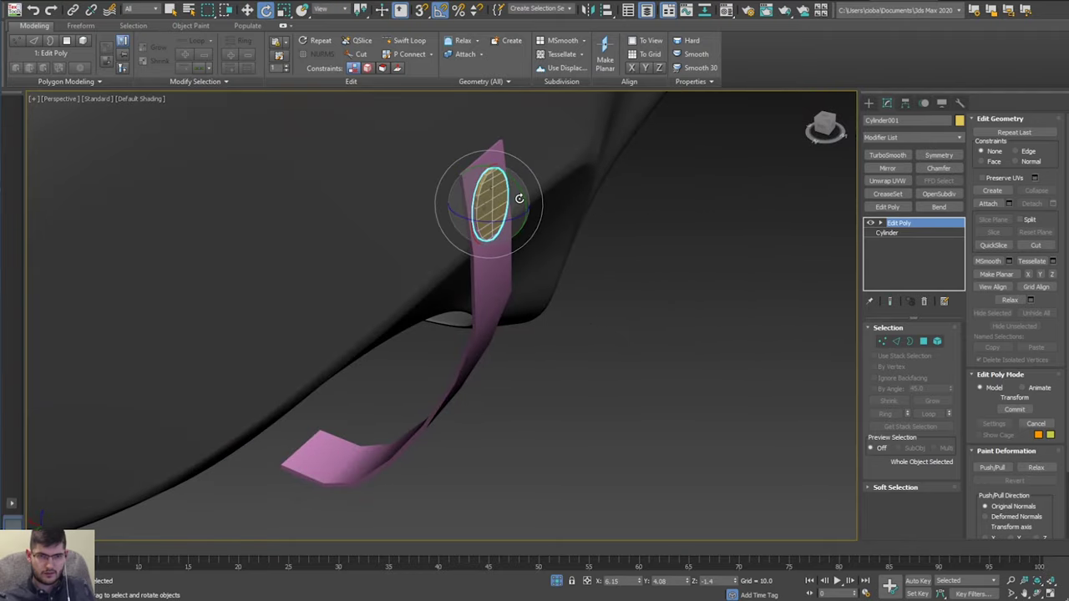
{"action": "middle_click_drag", "start_coordinate": [520, 204], "coordinate": [567, 142], "text": "alt"}
Raise the lower disc against the underside of the strap's end, to about Z -18.29.
{"action": "scroll", "coordinate": [429, 233], "scroll_direction": "down", "scroll_amount": 2}
{"action": "scroll", "coordinate": [482, 296], "scroll_direction": "up", "scroll_amount": 5}
{"action": "left_click", "coordinate": [551, 464]}
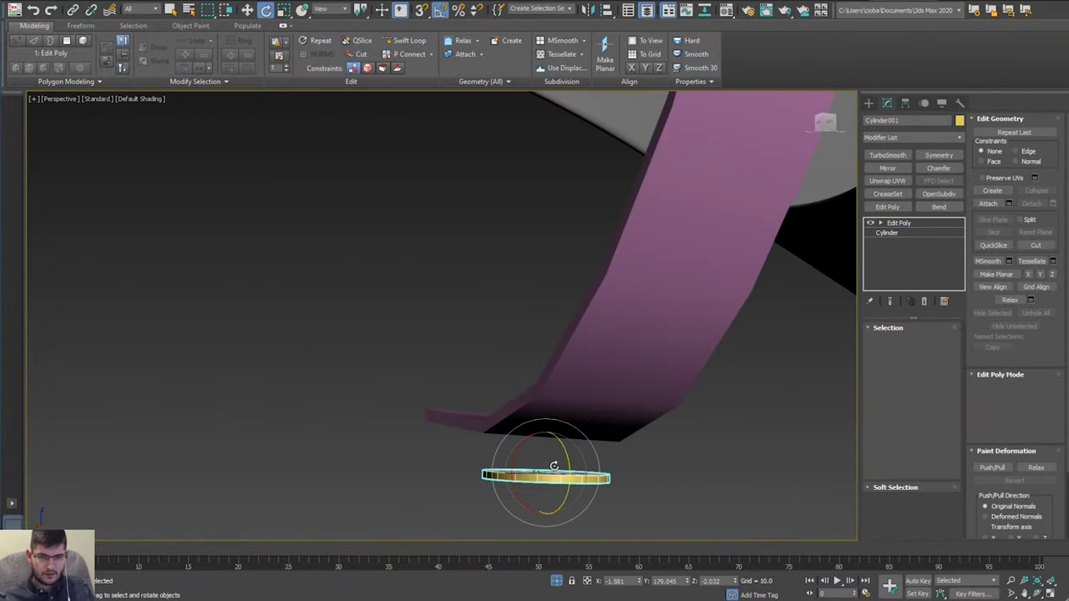
{"action": "middle_click_drag", "start_coordinate": [551, 464], "coordinate": [543, 410], "text": "alt"}
{"action": "key", "text": "w"}
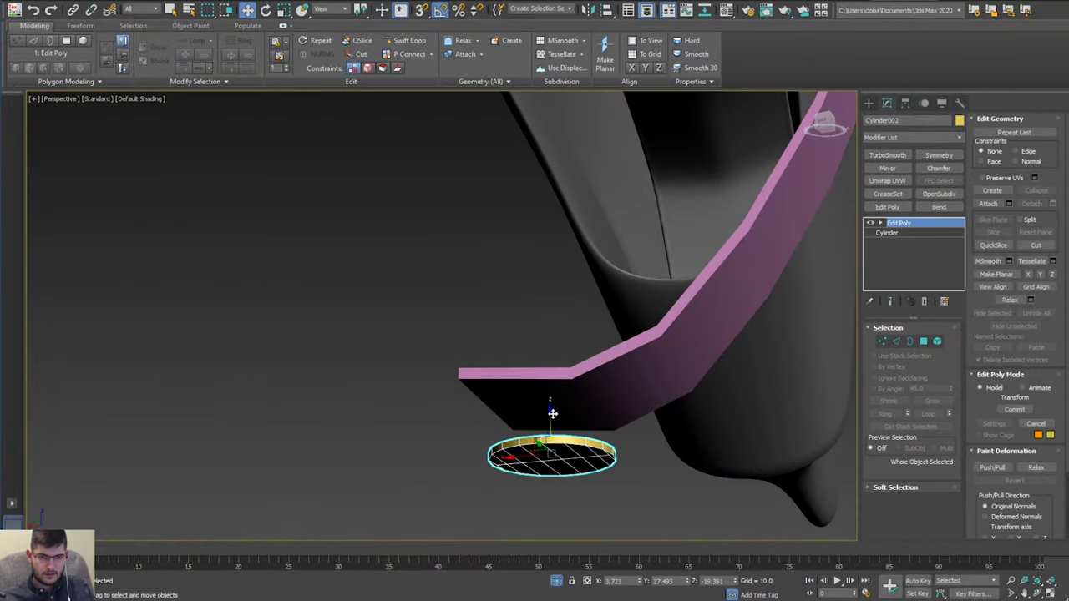
{"action": "left_click_drag", "start_coordinate": [553, 414], "coordinate": [567, 411]}
{"action": "key", "text": "e"}
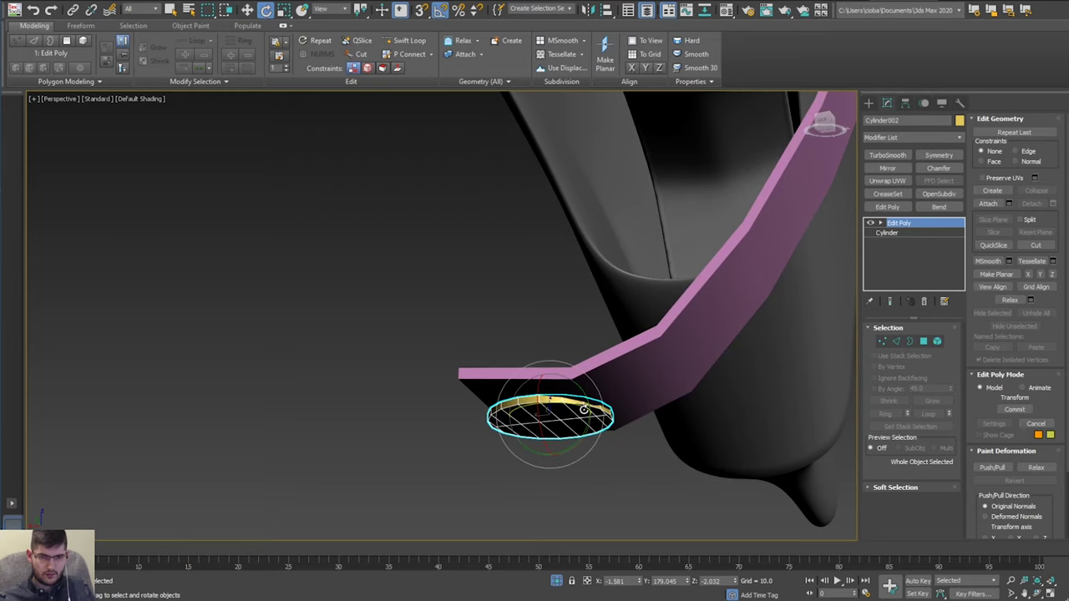
Shift the lower disc along X to about 3.26 to center it on the strap's end, and deselect it.
{"action": "middle_click_drag", "start_coordinate": [586, 401], "coordinate": [568, 385], "text": "alt"}
{"action": "key", "text": "w"}
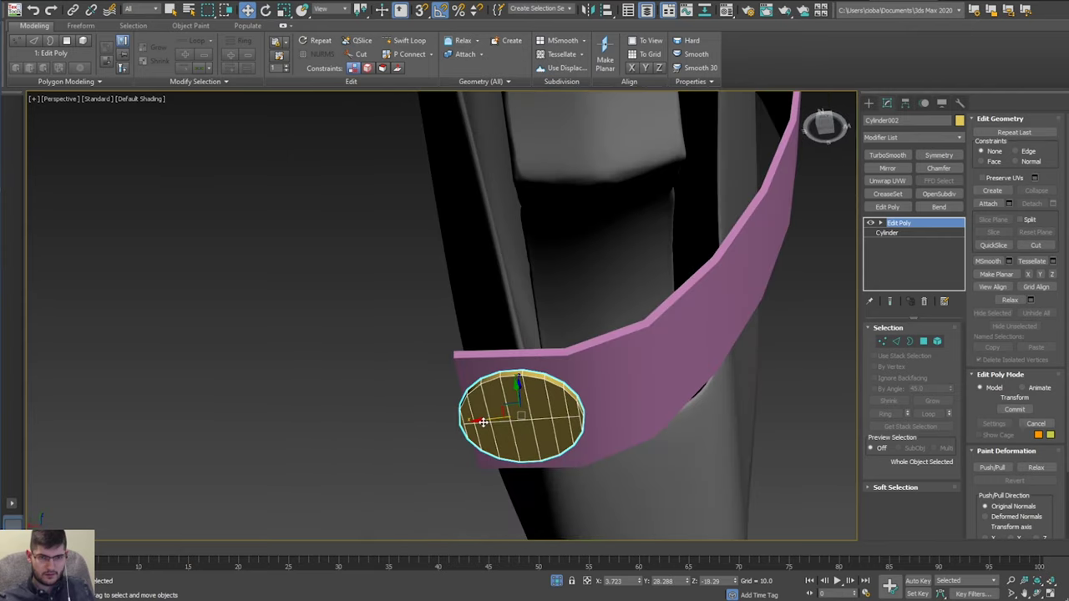
{"action": "left_click_drag", "start_coordinate": [483, 422], "coordinate": [501, 421]}
{"action": "scroll", "coordinate": [494, 412], "scroll_direction": "down", "scroll_amount": 4}
{"action": "middle_click_drag", "start_coordinate": [496, 407], "coordinate": [440, 360], "text": "alt"}
{"action": "scroll", "coordinate": [458, 344], "scroll_direction": "down", "scroll_amount": 4}
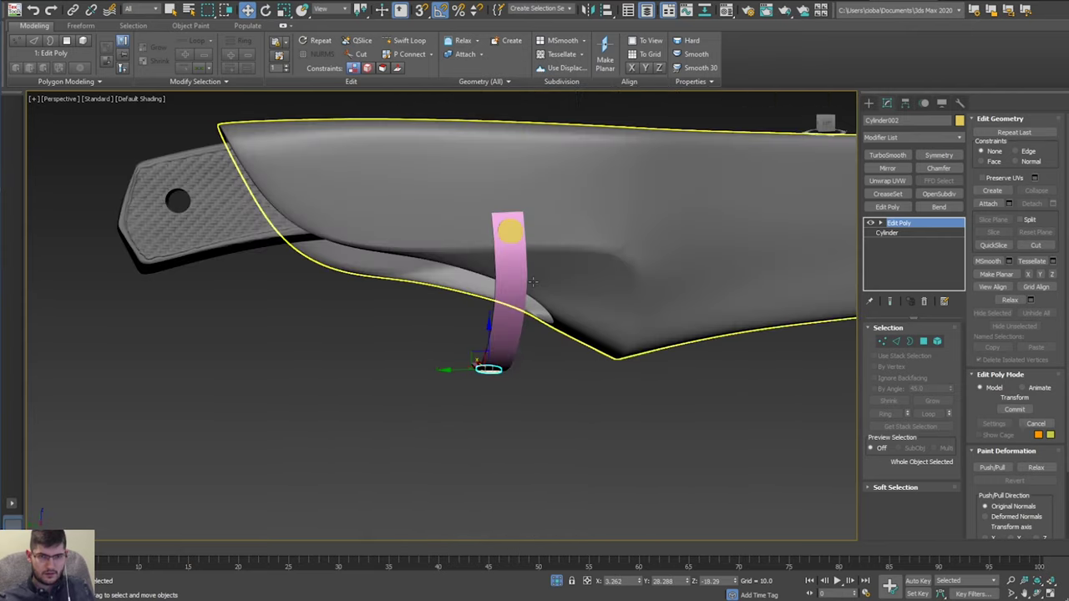
{"action": "left_click", "coordinate": [584, 392]}
Add an OpenSubdiv modifier to the strap with 2 iterations.
{"action": "mouse_move", "coordinate": [584, 392]}
{"action": "middle_mouse_down", "text": "alt"}
{"action": "mouse_move", "coordinate": [535, 298]}
{"action": "mouse_move", "coordinate": [626, 339]}
{"action": "mouse_move", "coordinate": [582, 386]}
{"action": "middle_mouse_up", "text": "alt"}
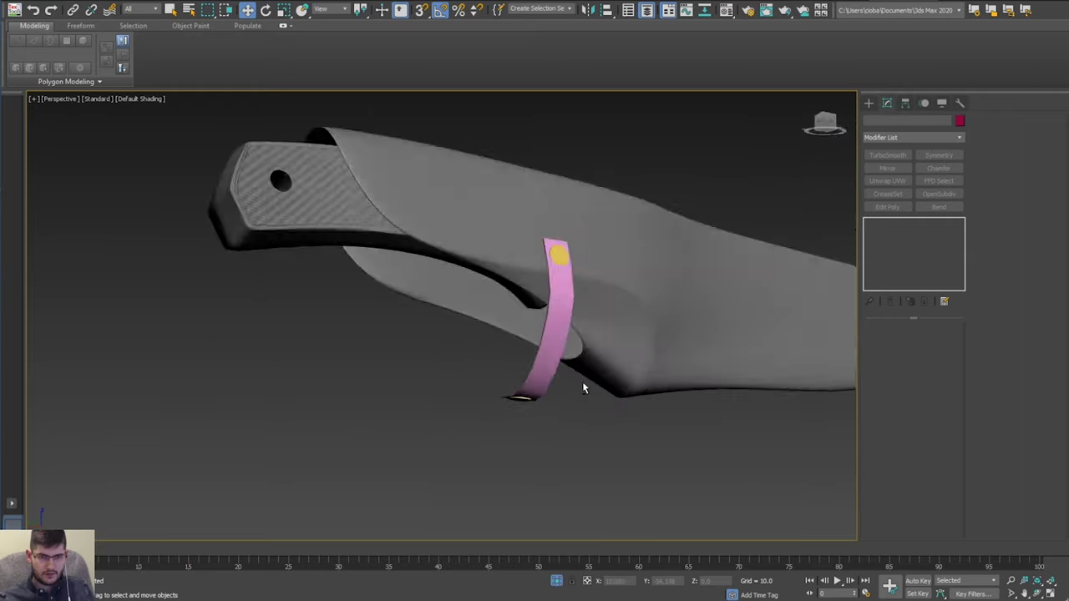
{"action": "scroll", "coordinate": [534, 359], "scroll_direction": "up", "scroll_amount": 4}
{"action": "left_click", "coordinate": [526, 355]}
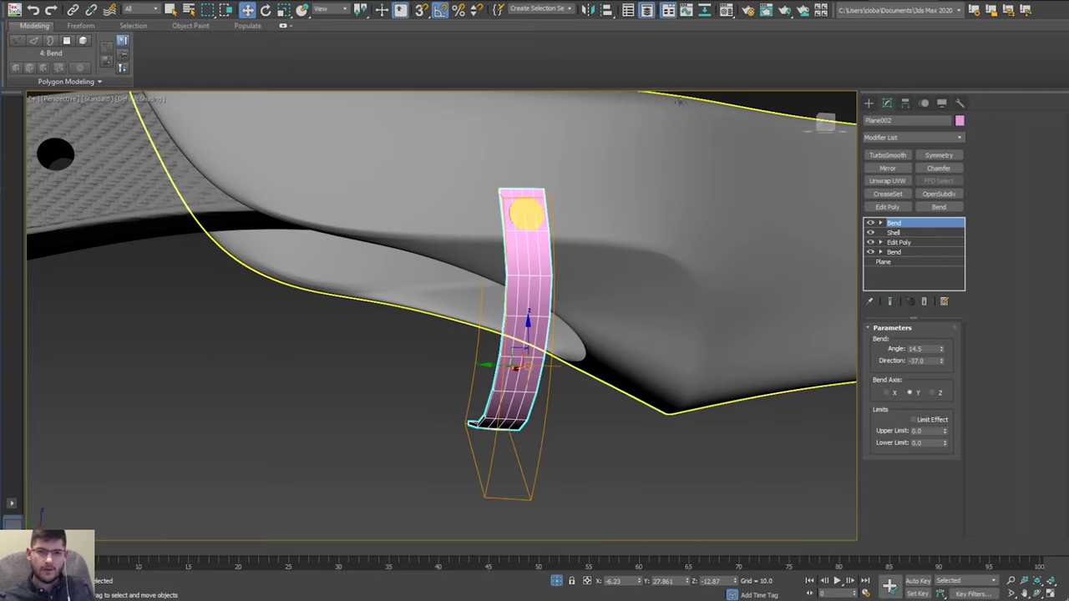
{"action": "middle_click_drag", "start_coordinate": [519, 290], "coordinate": [698, 322], "text": "alt"}
{"action": "scroll", "coordinate": [573, 242], "scroll_direction": "up", "scroll_amount": 2}
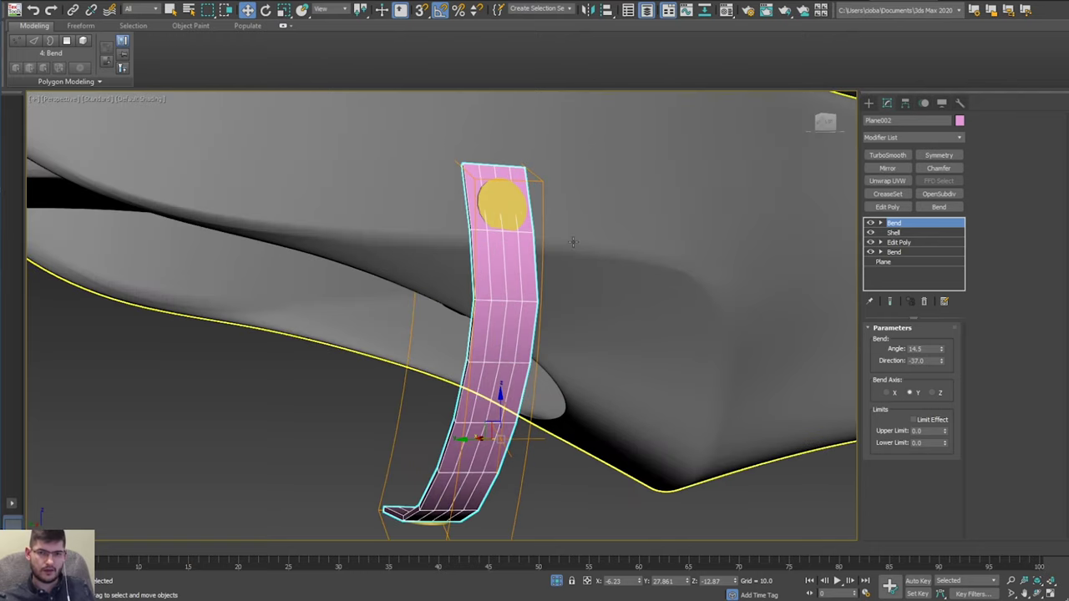
{"action": "left_click", "coordinate": [923, 196]}
{"action": "middle_click_drag", "start_coordinate": [735, 209], "coordinate": [786, 220], "text": "alt"}
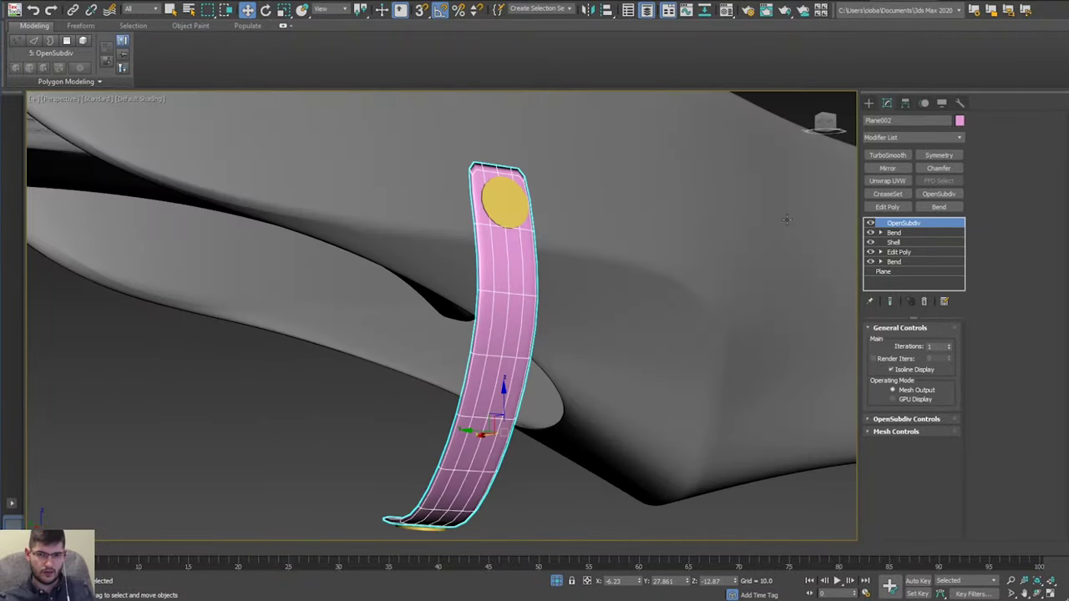
{"action": "left_click", "coordinate": [948, 345]}
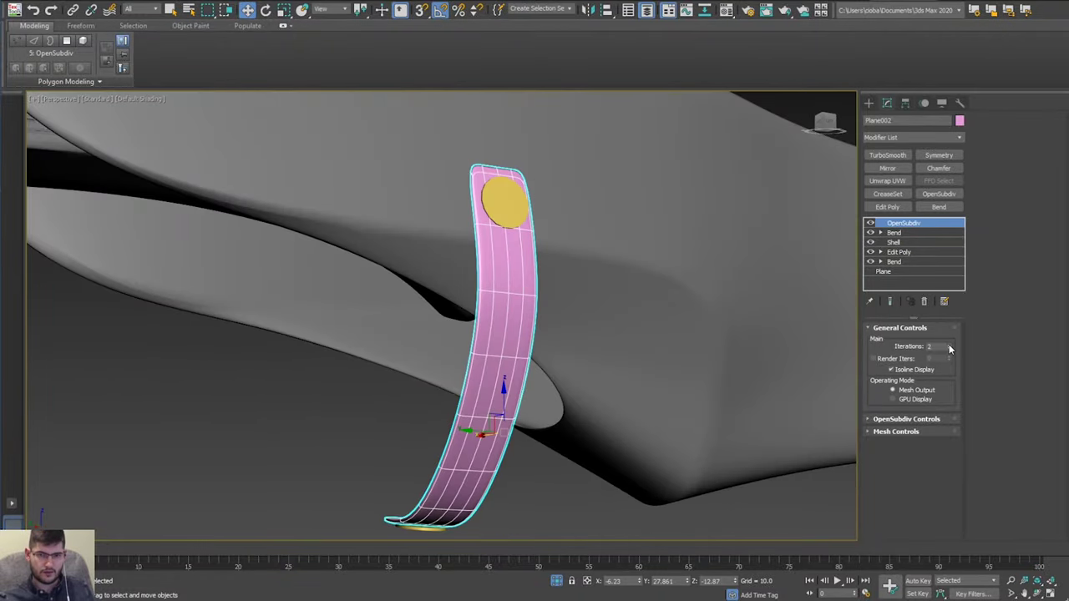
Set the strap's OpenSubdiv iterations to 3 and add an Edit Poly modifier between the upper Bend and OpenSubdiv.
{"action": "left_click", "coordinate": [949, 349]}
{"action": "middle_click_drag", "start_coordinate": [660, 289], "coordinate": [784, 230], "text": "alt"}
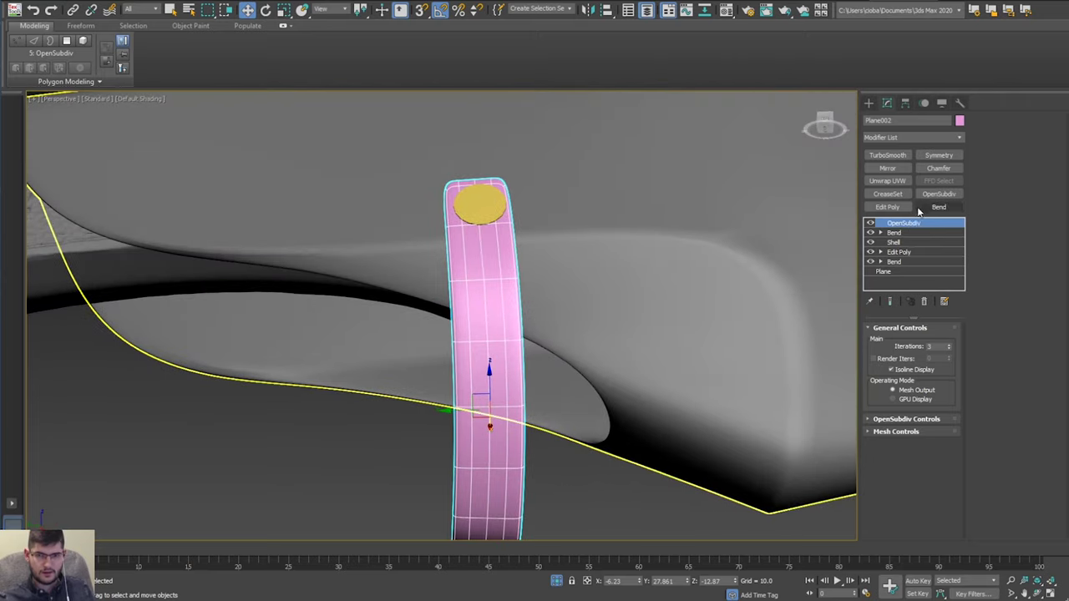
{"action": "left_click", "coordinate": [906, 233]}
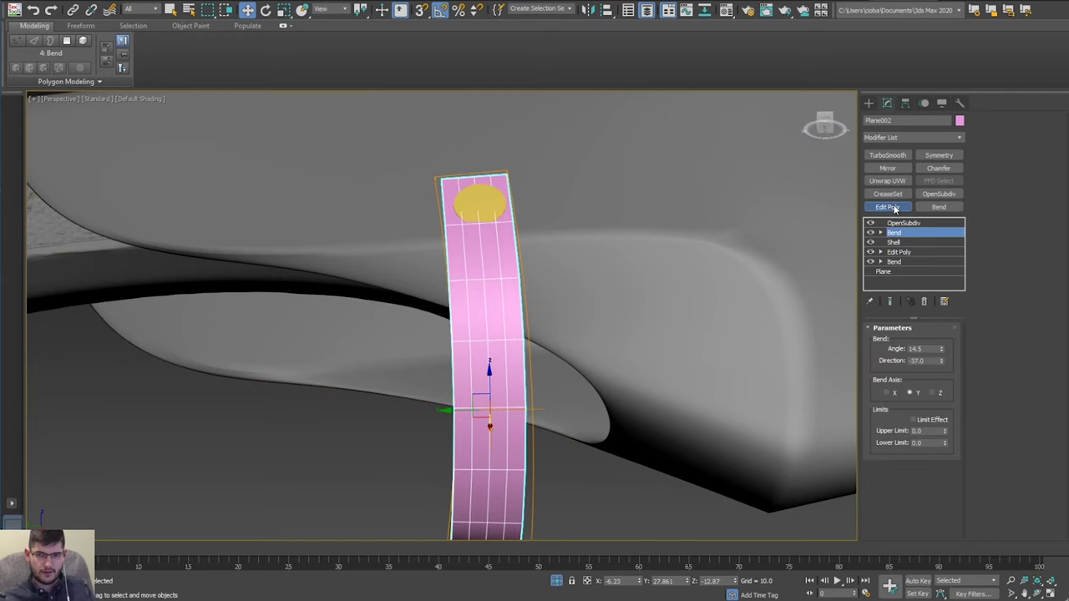
{"action": "left_click", "coordinate": [891, 208]}
{"action": "middle_click_drag", "start_coordinate": [769, 317], "coordinate": [611, 292], "text": "alt"}
Shift the outer-edge vertices of the strap's middle rows inward along Y and narrow the row below them.
{"action": "key", "text": "1"}
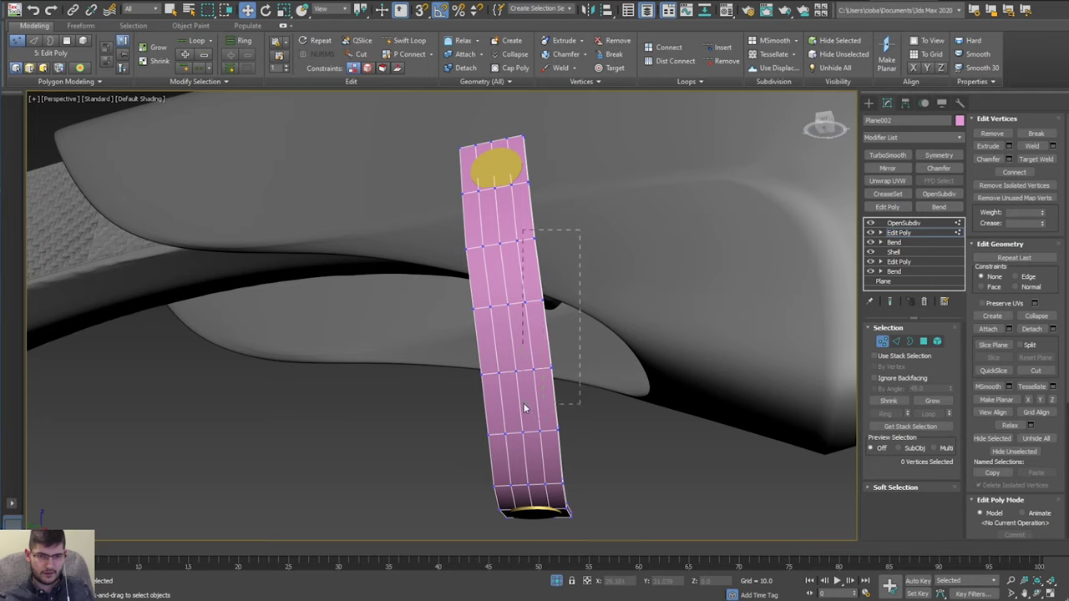
{"action": "left_click_drag", "start_coordinate": [525, 407], "coordinate": [526, 405]}
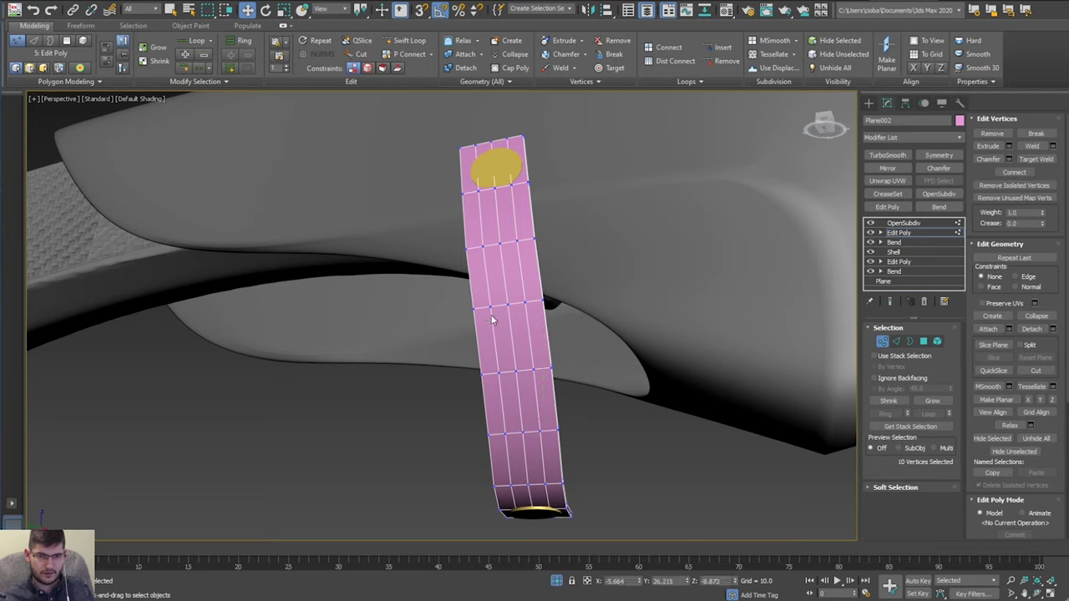
{"action": "left_click_drag", "start_coordinate": [579, 236], "coordinate": [507, 322]}
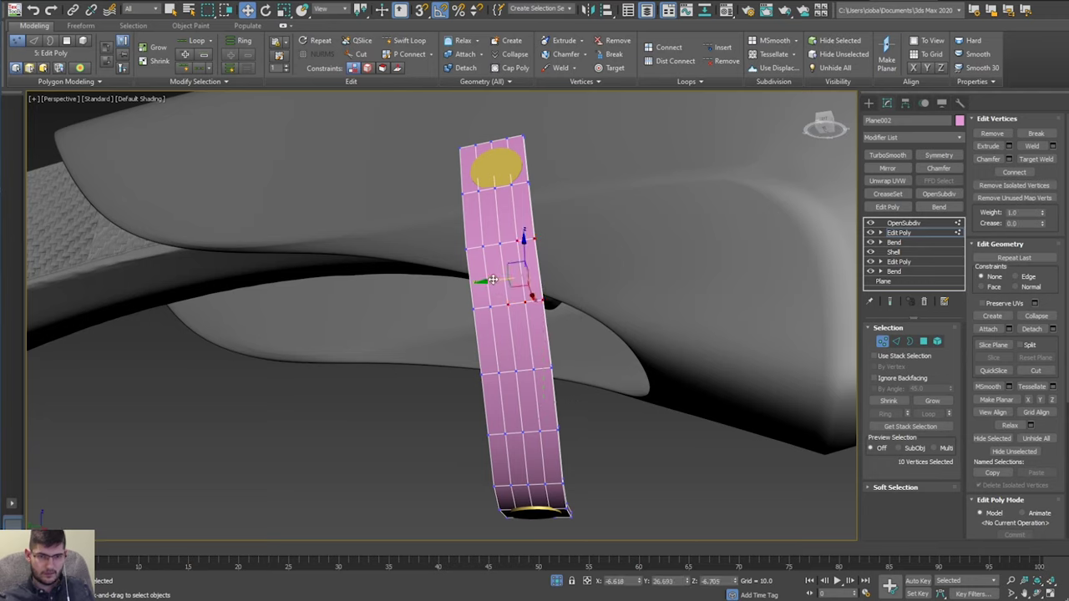
{"action": "left_click_drag", "start_coordinate": [492, 280], "coordinate": [485, 281]}
{"action": "left_click_drag", "start_coordinate": [589, 347], "coordinate": [462, 389]}
{"action": "left_click_drag", "start_coordinate": [556, 365], "coordinate": [564, 389]}
Reposition edge vertices in the strap's lower rows along Y to make its straight outline uneven.
{"action": "left_click", "coordinate": [519, 433]}
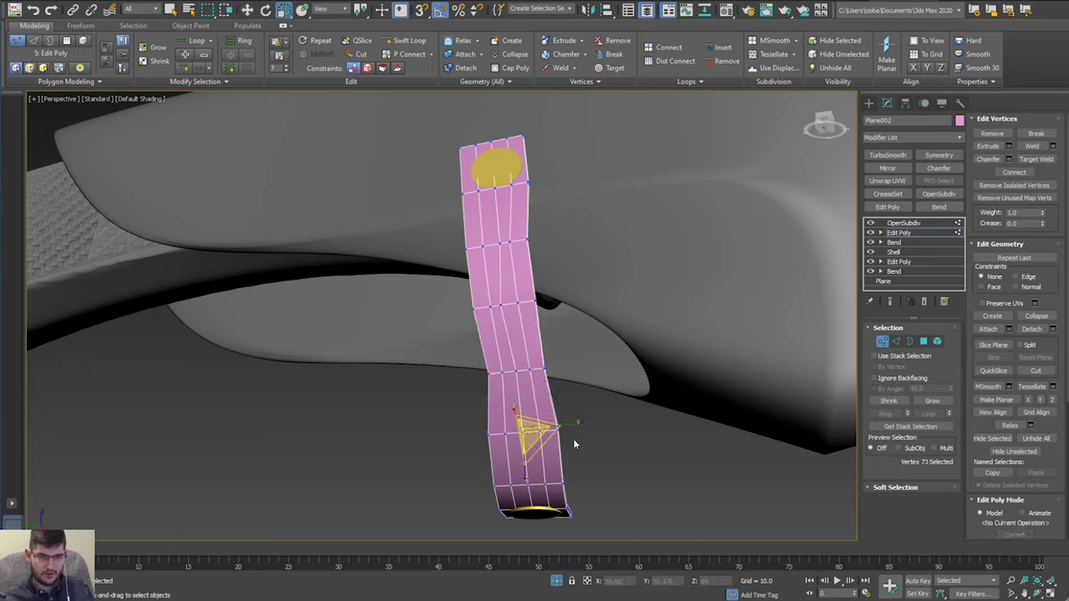
{"action": "key", "text": "w"}
{"action": "left_click_drag", "start_coordinate": [520, 445], "coordinate": [479, 436]}
{"action": "left_click", "coordinate": [468, 415]}
{"action": "middle_click_drag", "start_coordinate": [480, 424], "coordinate": [533, 402], "text": "alt"}
{"action": "middle_click_drag", "start_coordinate": [556, 318], "coordinate": [632, 150], "text": "alt"}
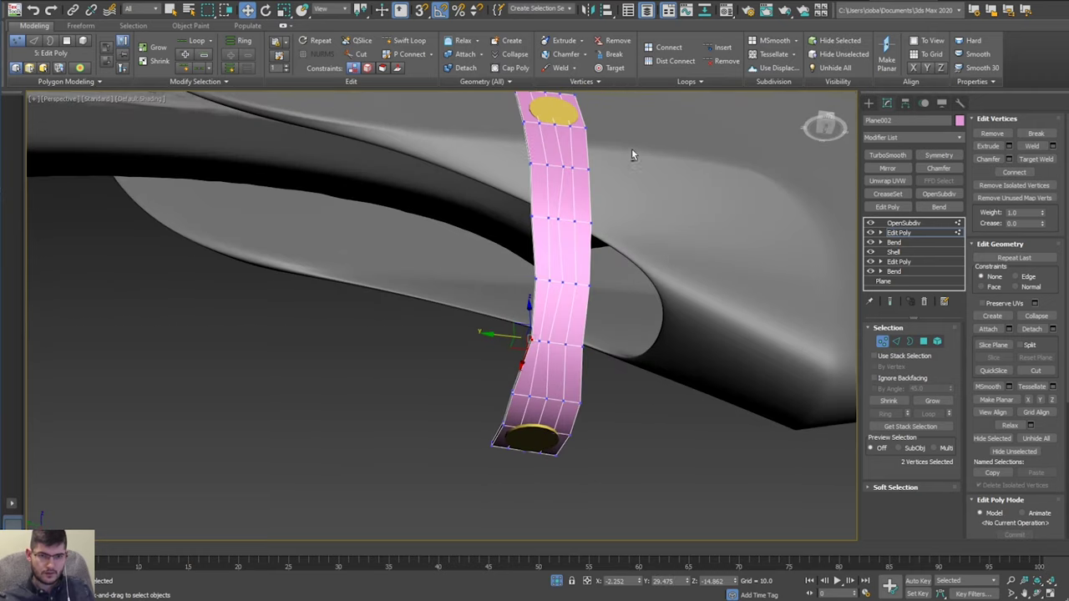
Return the strap to its OpenSubdiv level, check its smoothed shape without wireframe edges, and deselect it.
{"action": "left_click", "coordinate": [900, 230]}
{"action": "left_click", "coordinate": [900, 224]}
{"action": "mouse_move", "coordinate": [627, 215]}
{"action": "middle_mouse_down", "text": "alt"}
{"action": "mouse_move", "coordinate": [598, 216]}
{"action": "mouse_move", "coordinate": [592, 236]}
{"action": "mouse_move", "coordinate": [718, 282]}
{"action": "mouse_move", "coordinate": [652, 277]}
{"action": "middle_mouse_up", "text": "alt"}
{"action": "key", "text": "F4"}
{"action": "key", "text": "F4"}
{"action": "key", "text": "q"}
{"action": "left_click", "coordinate": [718, 394]}
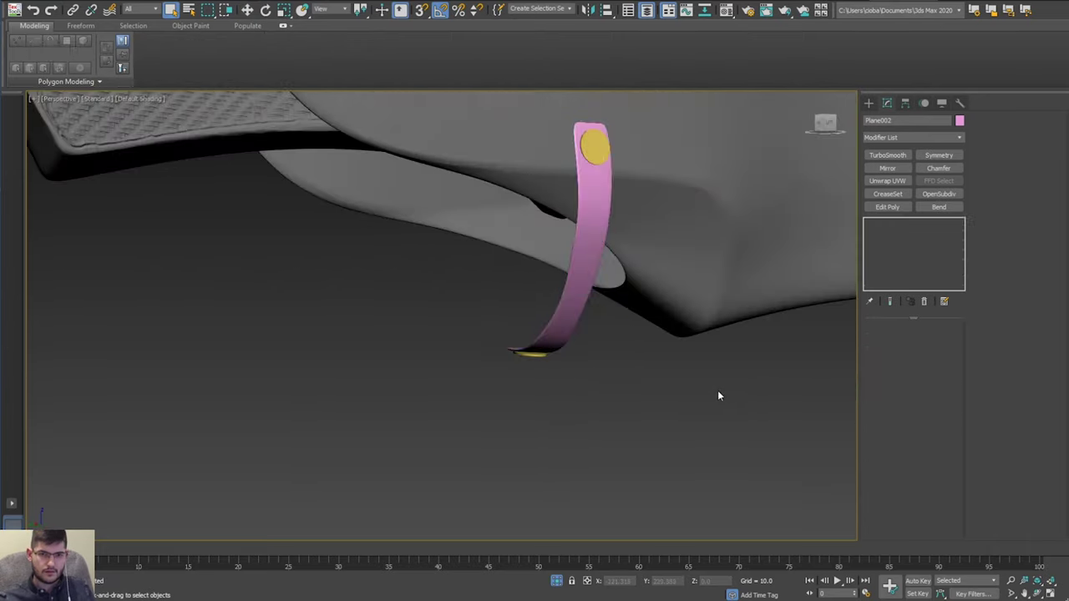
Raise the lower snap-button disc toward the strap's underside, to about Z -18.25.
{"action": "scroll", "coordinate": [715, 391], "scroll_direction": "down", "scroll_amount": 5}
{"action": "middle_click_drag", "start_coordinate": [713, 387], "coordinate": [676, 358], "text": "alt"}
{"action": "left_click", "coordinate": [572, 278]}
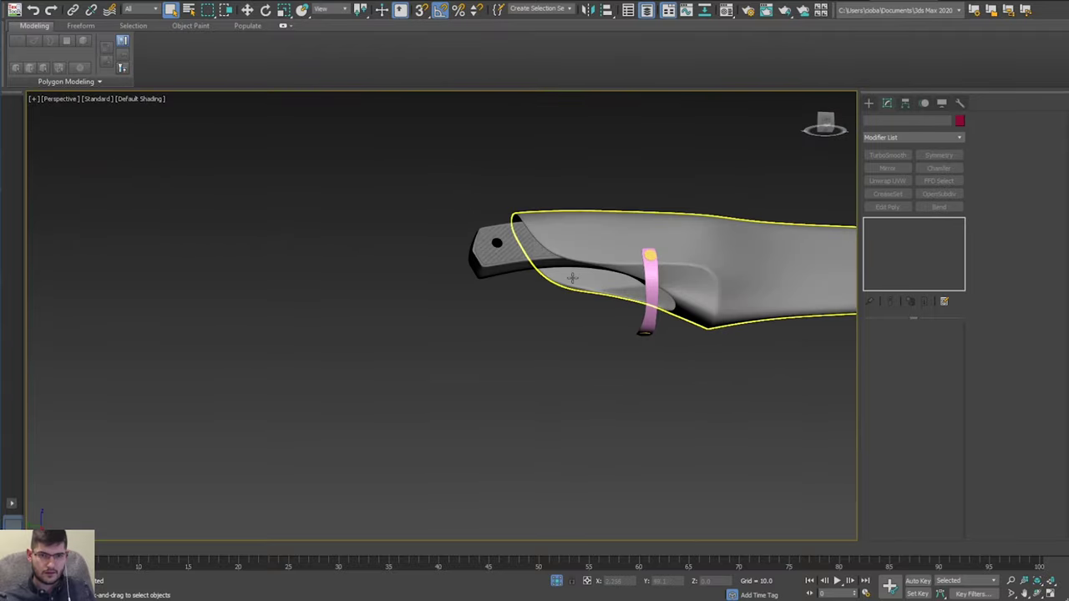
{"action": "middle_click_drag", "start_coordinate": [572, 278], "coordinate": [510, 334], "text": "alt"}
{"action": "middle_click_drag", "start_coordinate": [542, 336], "coordinate": [511, 389], "text": "alt"}
{"action": "scroll", "coordinate": [516, 418], "scroll_direction": "up", "scroll_amount": 10}
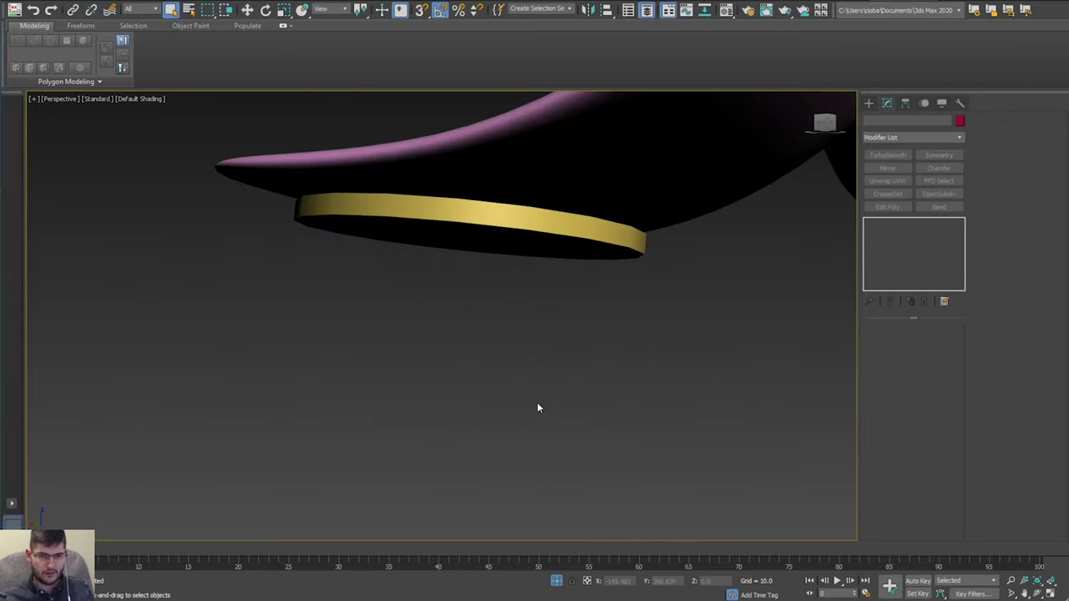
{"action": "left_click", "coordinate": [534, 241]}
{"action": "key", "text": "w"}
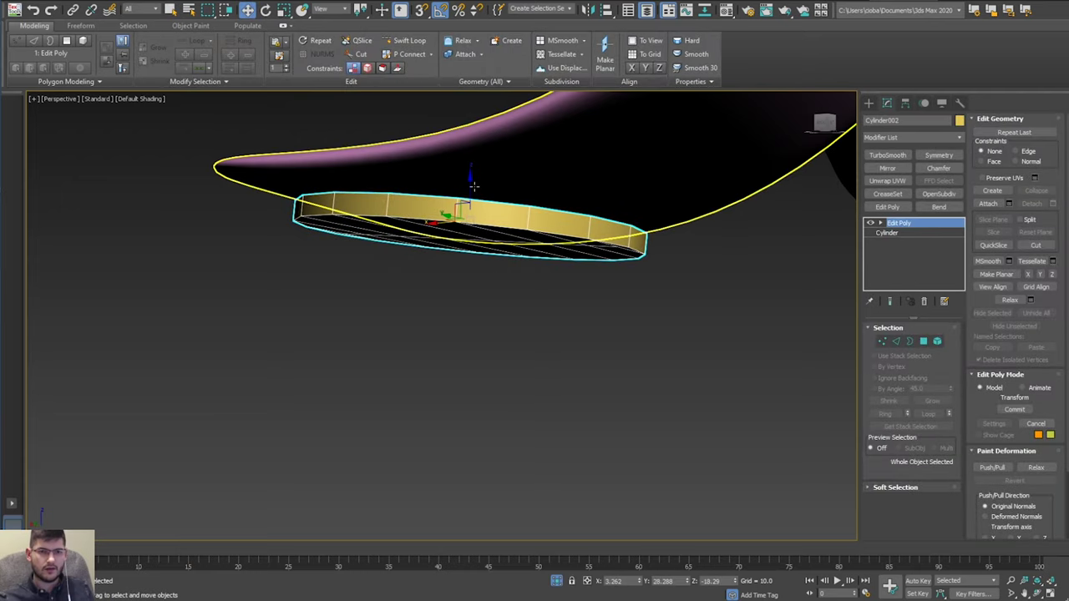
{"action": "left_click", "coordinate": [475, 200]}
{"action": "left_click", "coordinate": [482, 216]}
{"action": "left_click_drag", "start_coordinate": [473, 187], "coordinate": [500, 210]}
Push the lower disc further up into the strap's end, to about Z -18.14.
{"action": "key", "text": "e"}
{"action": "scroll", "coordinate": [492, 222], "scroll_direction": "down", "scroll_amount": 4}
{"action": "mouse_move", "coordinate": [492, 222]}
{"action": "middle_mouse_down", "text": "alt"}
{"action": "mouse_move", "coordinate": [551, 220]}
{"action": "mouse_move", "coordinate": [511, 200]}
{"action": "mouse_move", "coordinate": [506, 216]}
{"action": "middle_mouse_up", "text": "alt"}
{"action": "key", "text": "w"}
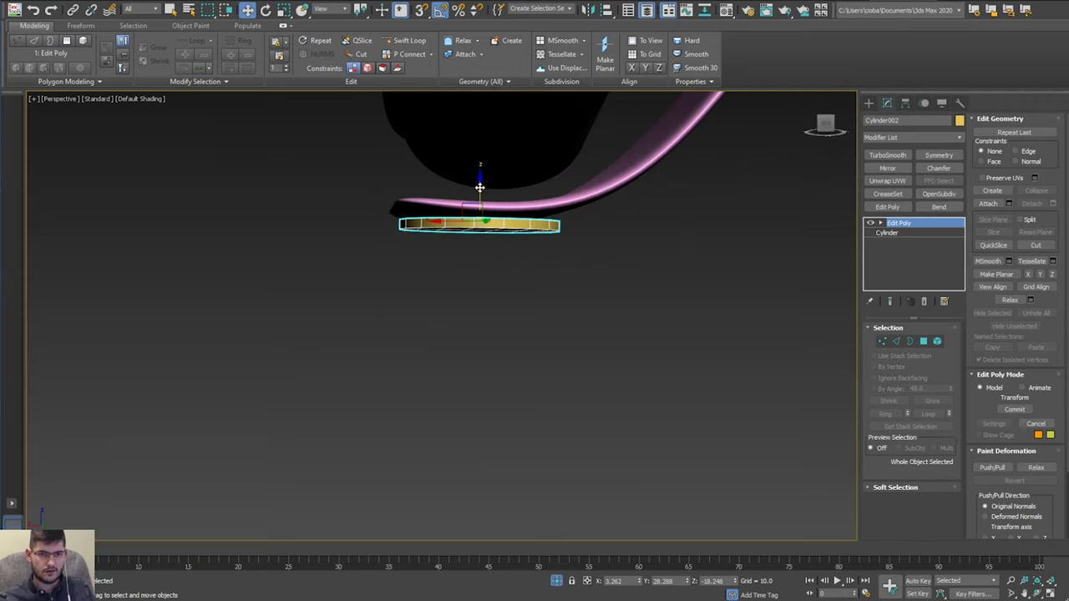
{"action": "left_click_drag", "start_coordinate": [481, 189], "coordinate": [480, 183]}
{"action": "scroll", "coordinate": [490, 210], "scroll_direction": "down", "scroll_amount": 4}
{"action": "middle_click_drag", "start_coordinate": [493, 222], "coordinate": [434, 375], "text": "alt"}
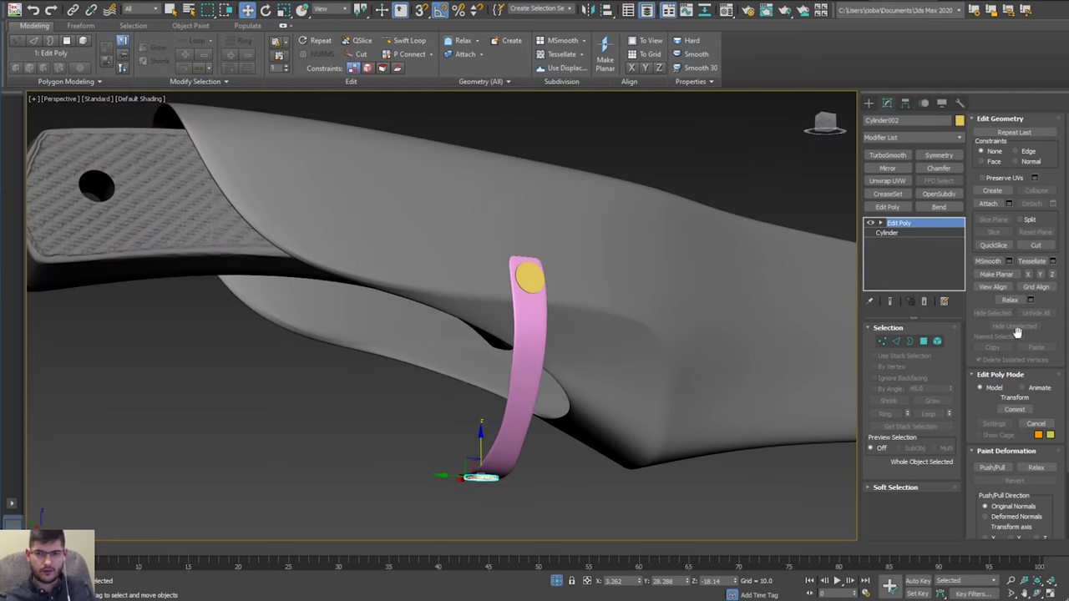
Bring up the Scene Explorer and rename the lower snap-button disc to caps_2.
{"action": "scroll", "coordinate": [693, 267], "scroll_direction": "down", "scroll_amount": 3}
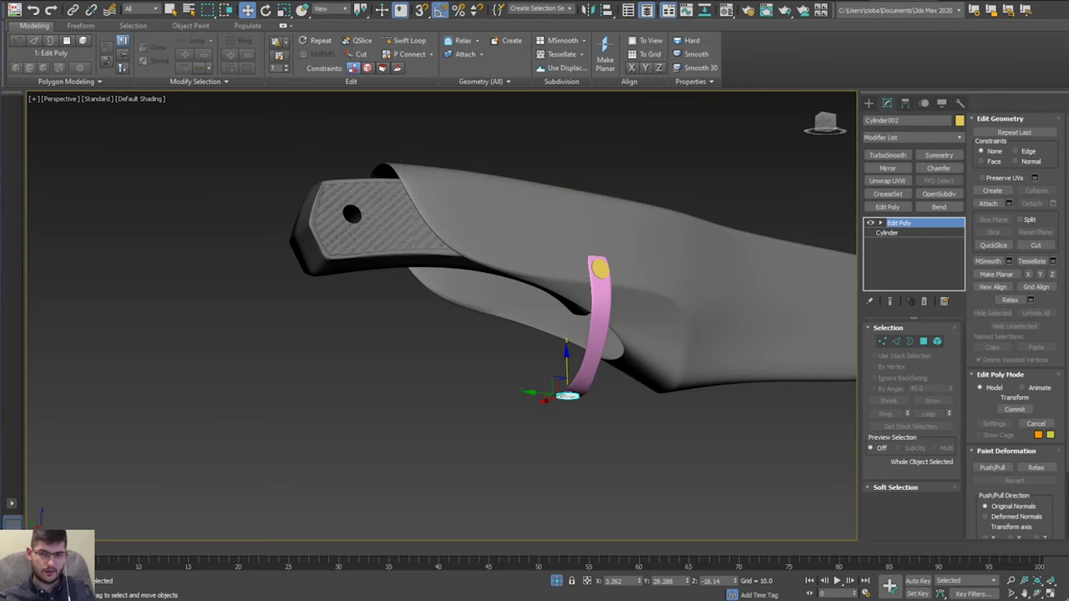
{"action": "left_click_drag", "start_coordinate": [1067, 275], "coordinate": [179, 149]}
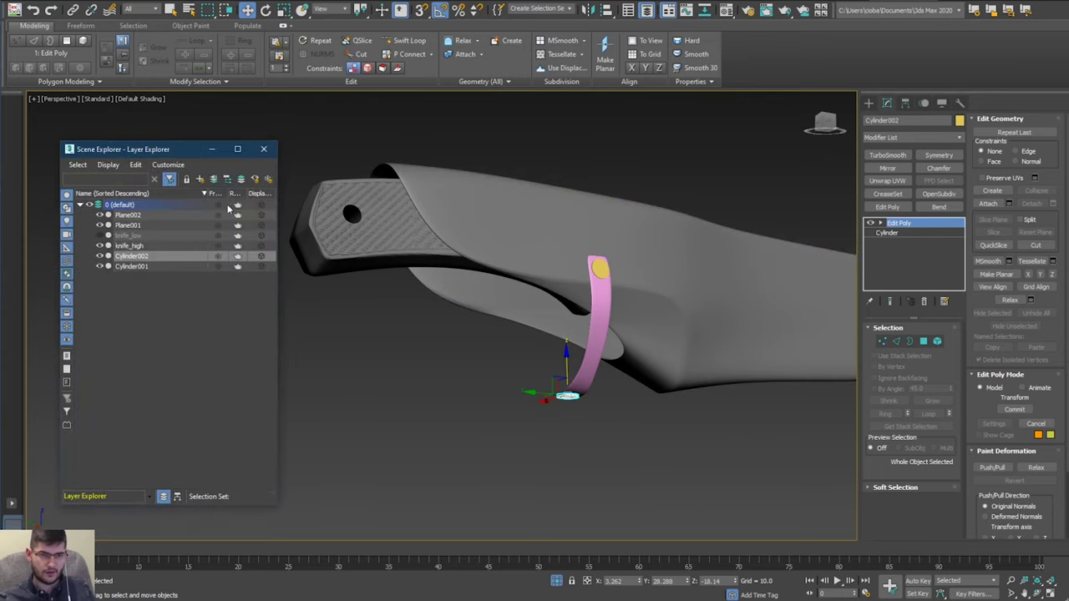
{"action": "right_click", "coordinate": [130, 254]}
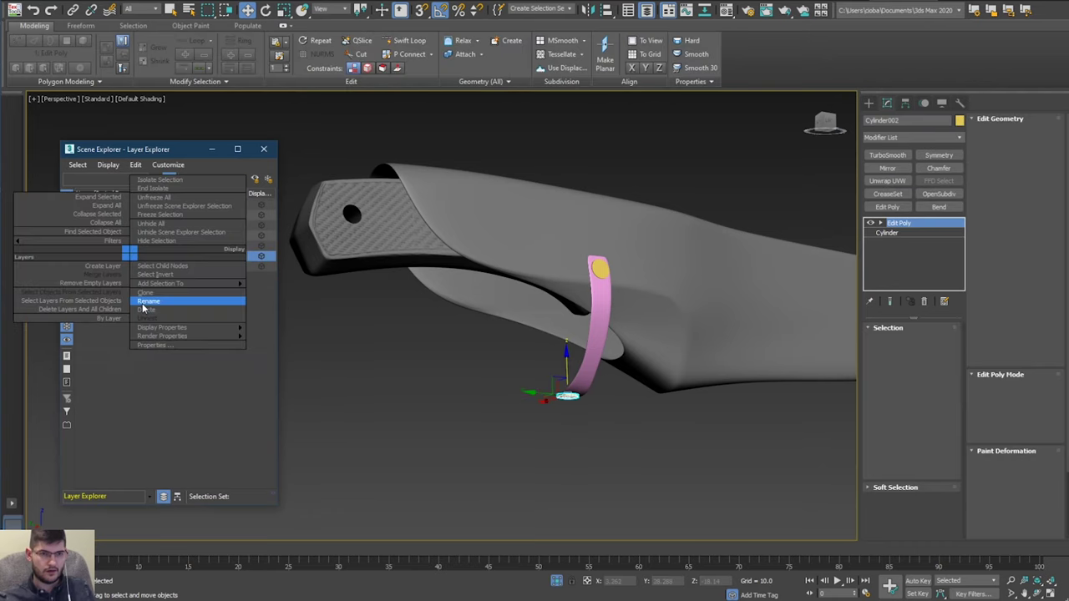
{"action": "left_click", "coordinate": [149, 301]}
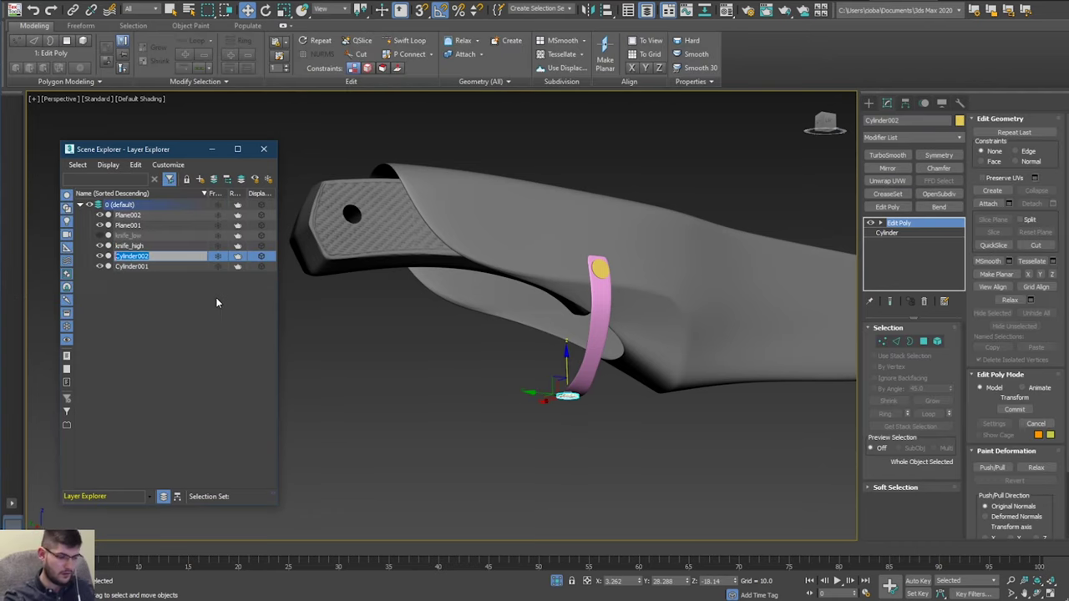
{"action": "type", "text": "caps_2"}
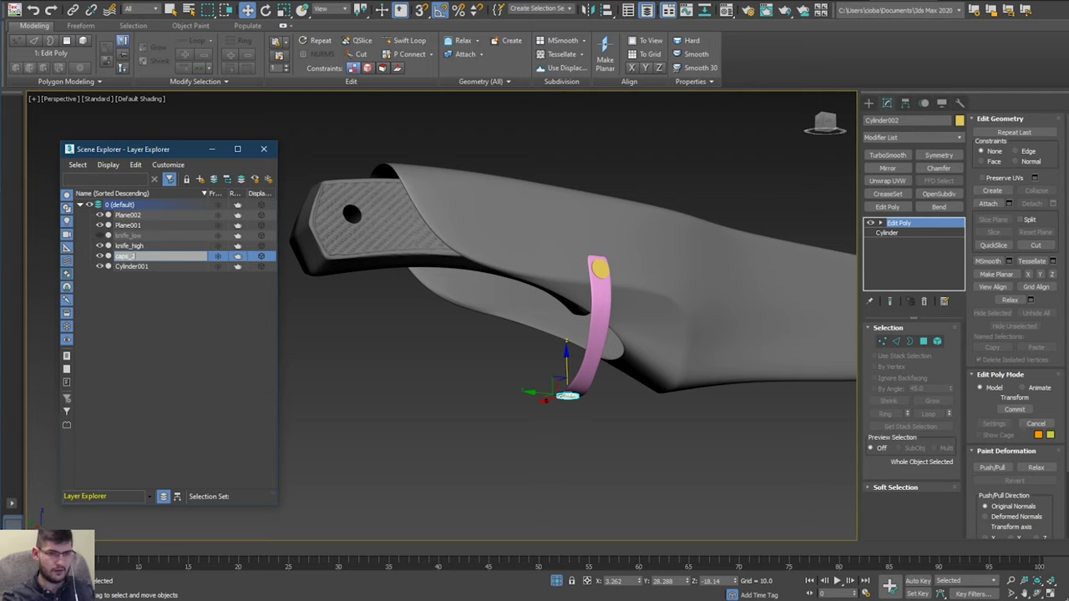
{"action": "key", "text": "Return"}
Rename the upper snap-button disc, Cylinder001, to cap_1.
{"action": "left_click", "coordinate": [121, 267]}
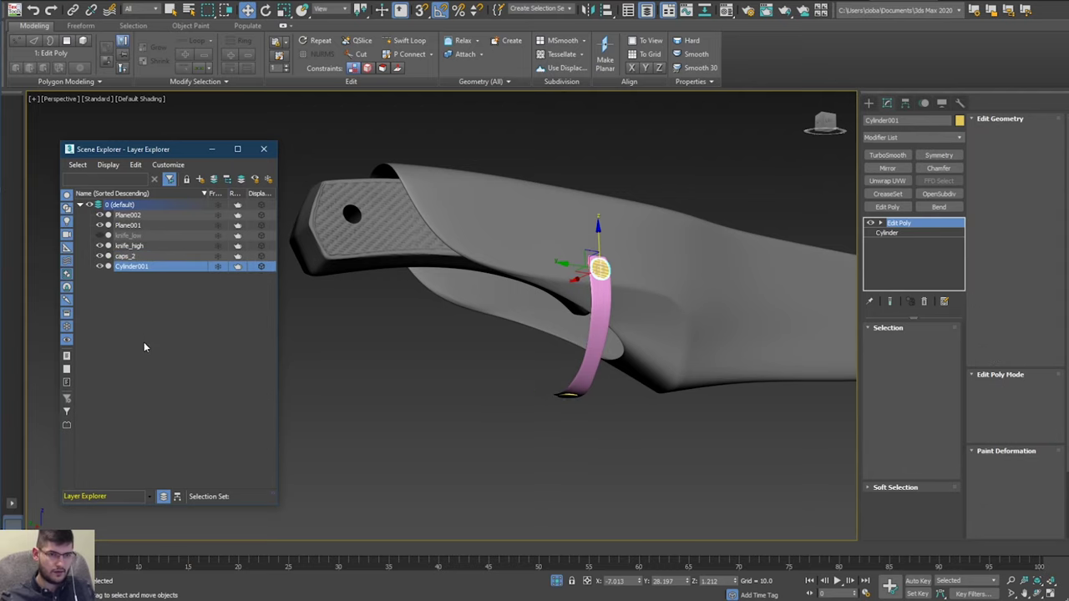
{"action": "right_click", "coordinate": [121, 268]}
{"action": "left_click", "coordinate": [189, 392]}
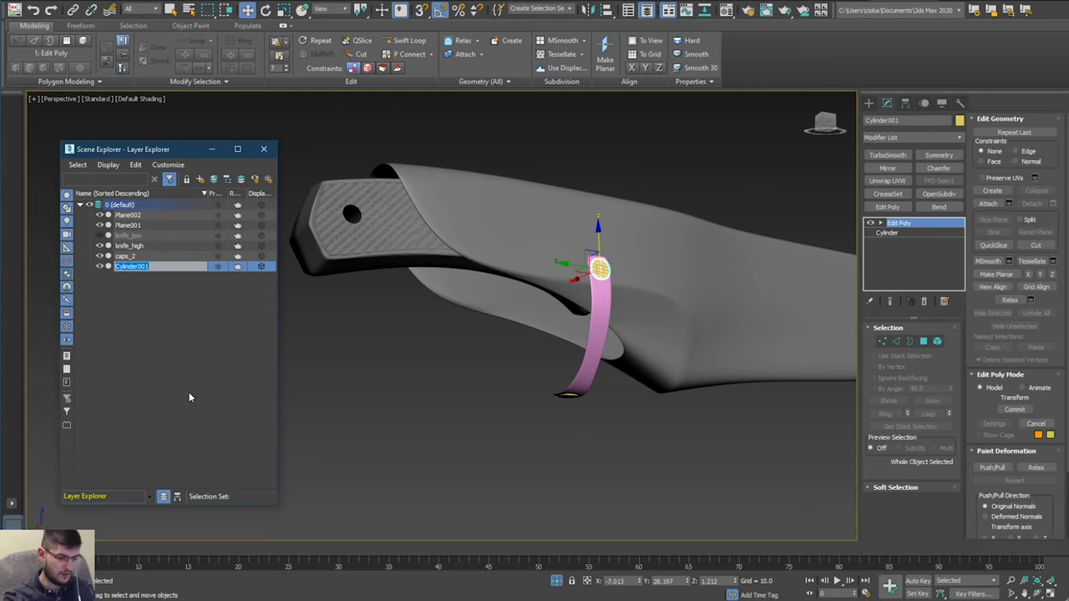
{"action": "type", "text": "cap_1"}
{"action": "key", "text": "Return"}
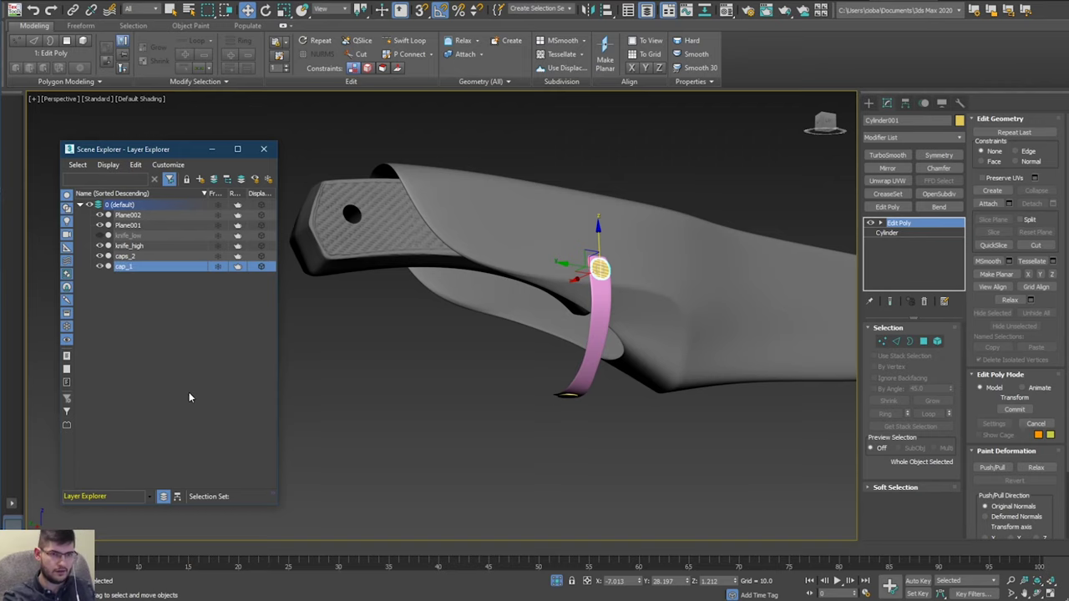
Rename the sheath object, Plane001, to sheath.
{"action": "left_click", "coordinate": [138, 226]}
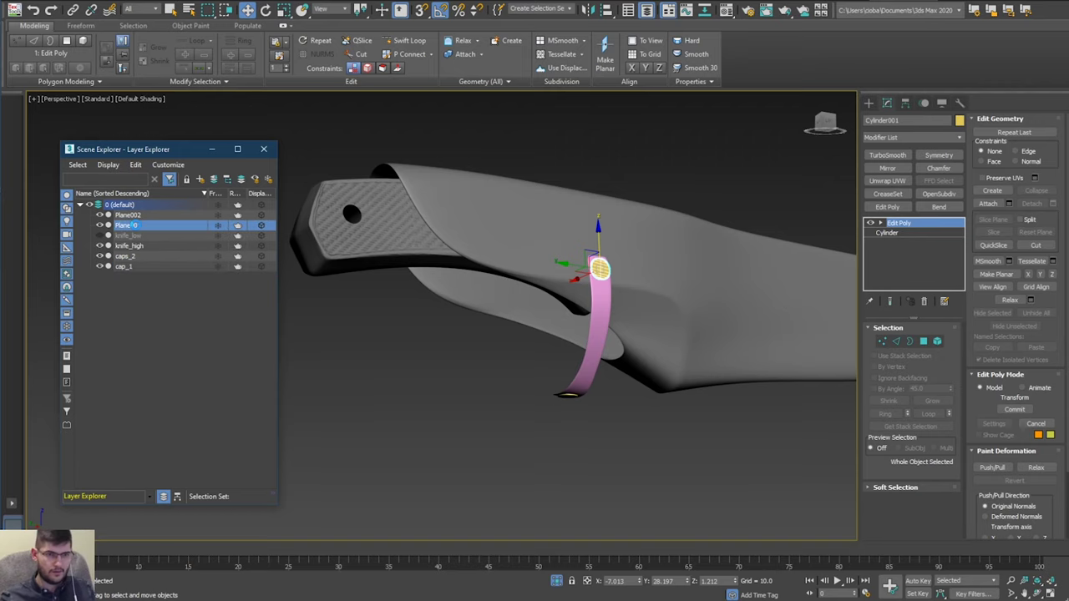
{"action": "right_click", "coordinate": [138, 226]}
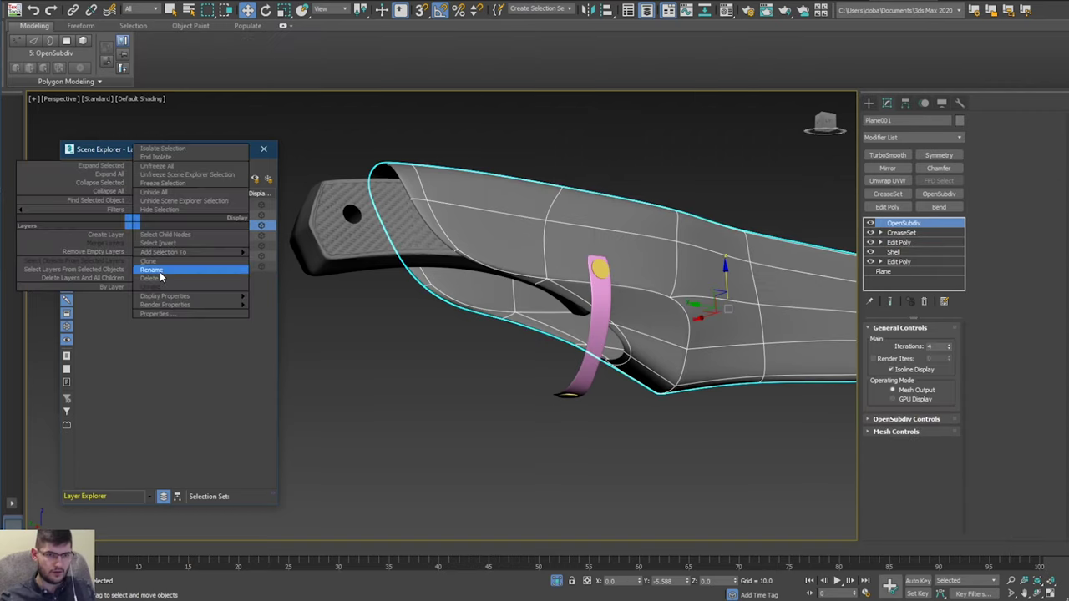
{"action": "left_click", "coordinate": [159, 265]}
{"action": "type", "text": "sheath"}
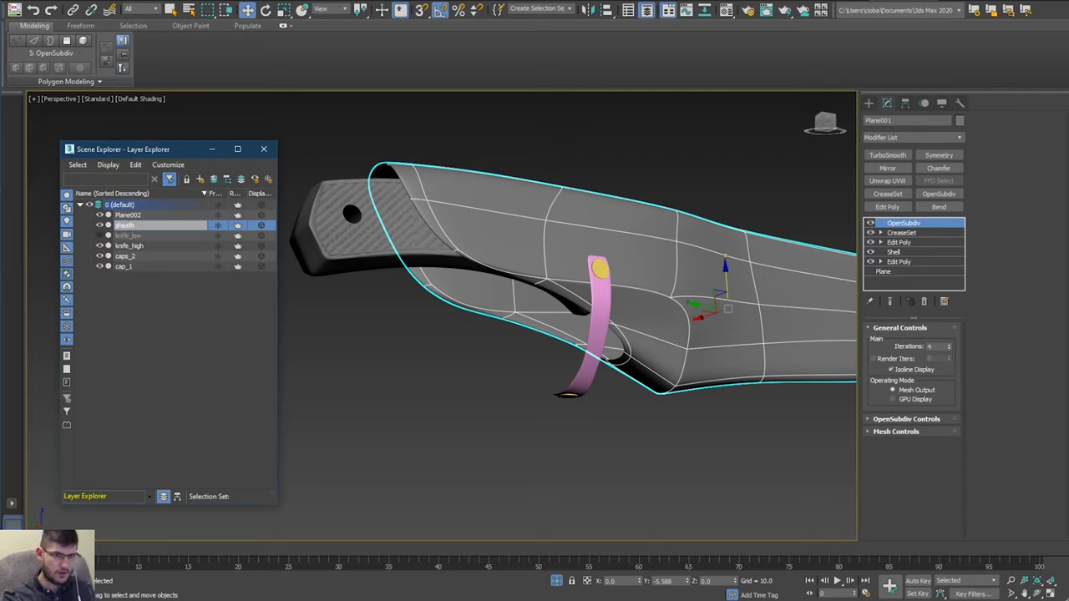
{"action": "key", "text": "Return"}
Rename the strap object, Plane002, to strap.
{"action": "left_click", "coordinate": [153, 216]}
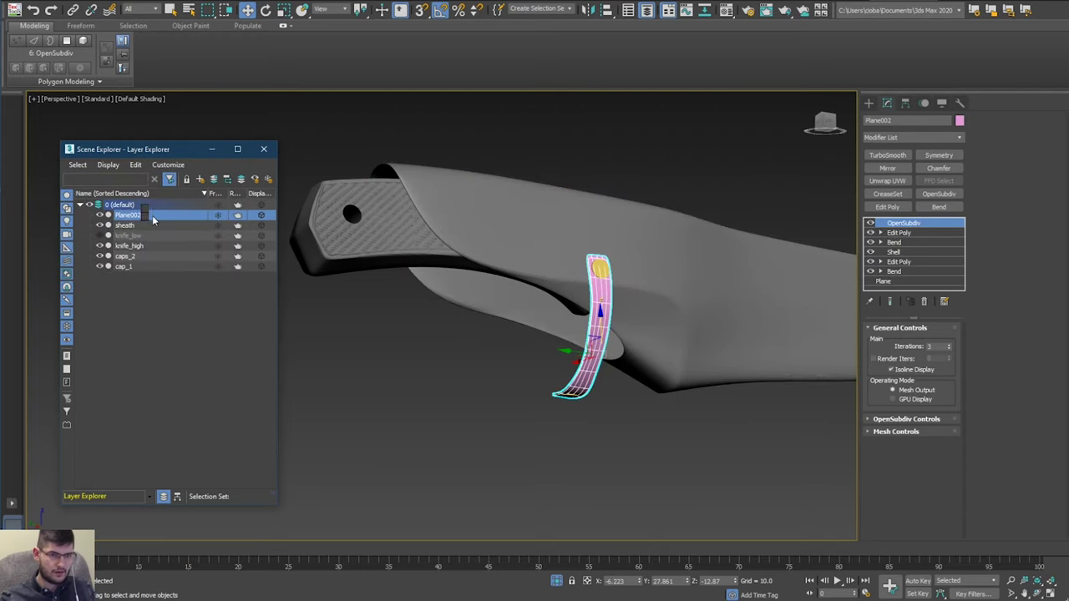
{"action": "right_click", "coordinate": [153, 216]}
{"action": "left_click", "coordinate": [176, 258]}
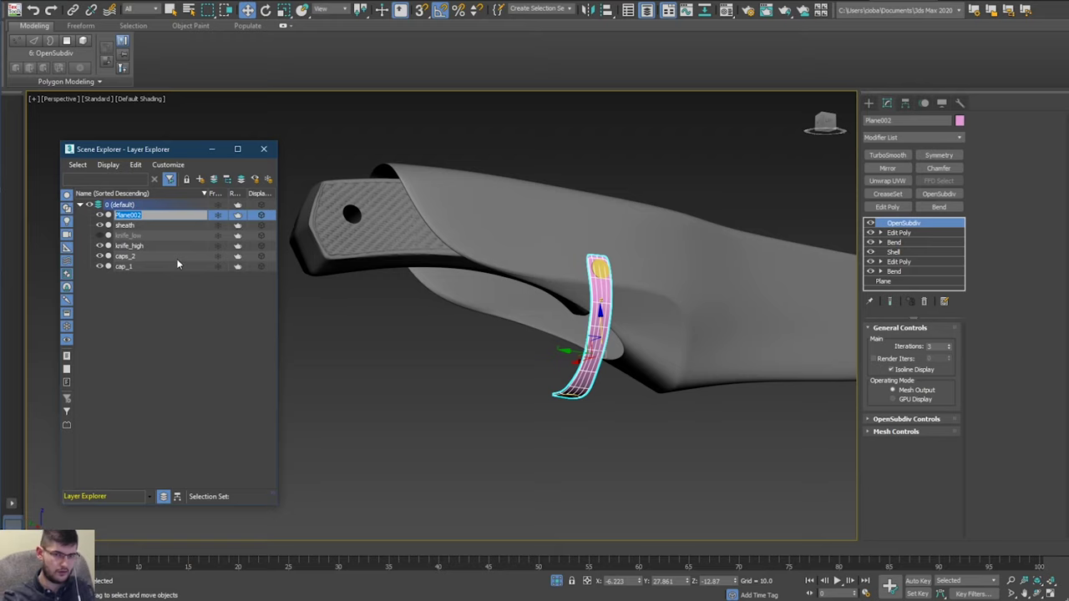
{"action": "key", "text": "BackSpace"}
{"action": "type", "text": "trap"}
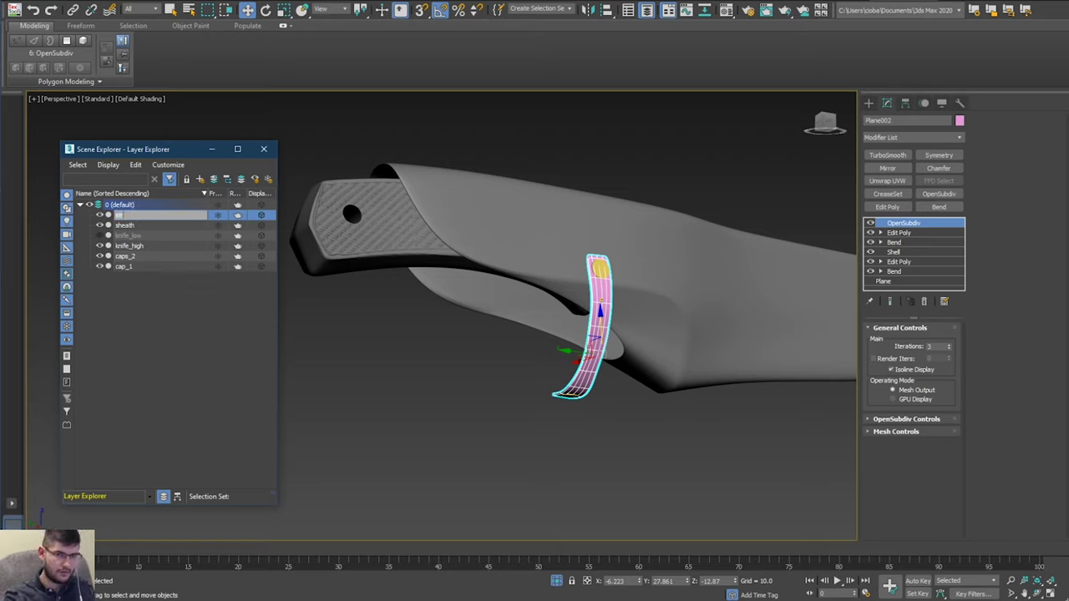
{"action": "key", "text": "Return"}
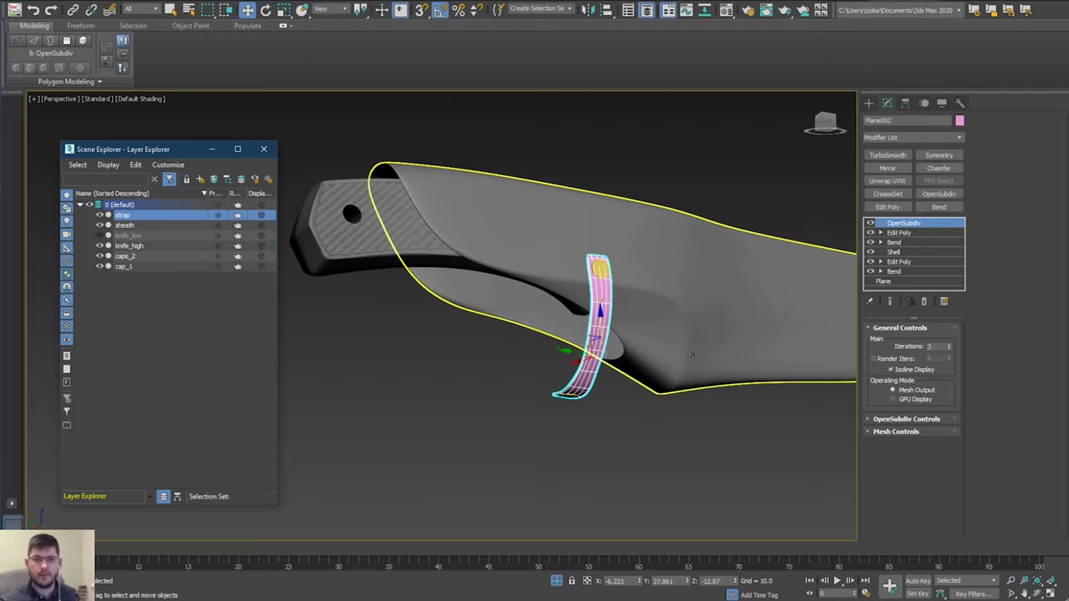
{"action": "middle_click_drag", "start_coordinate": [658, 341], "coordinate": [540, 314], "text": "alt"}
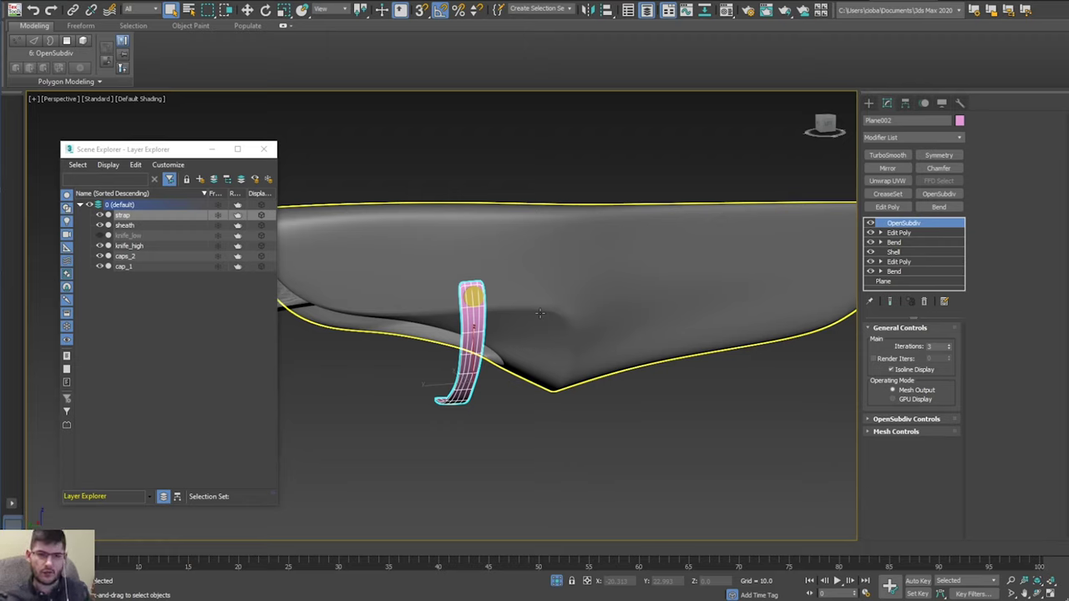
{"action": "middle_click_drag", "start_coordinate": [540, 313], "coordinate": [516, 338], "text": "alt"}
{"action": "scroll", "coordinate": [657, 356], "scroll_direction": "down", "scroll_amount": 2}
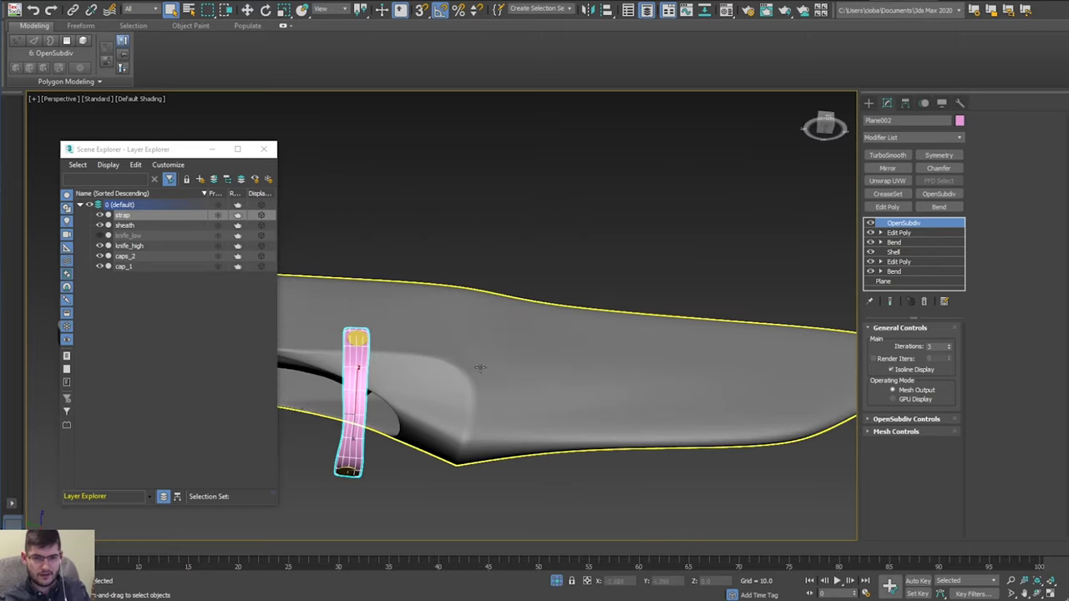
{"action": "scroll", "coordinate": [533, 353], "scroll_direction": "down", "scroll_amount": 4}
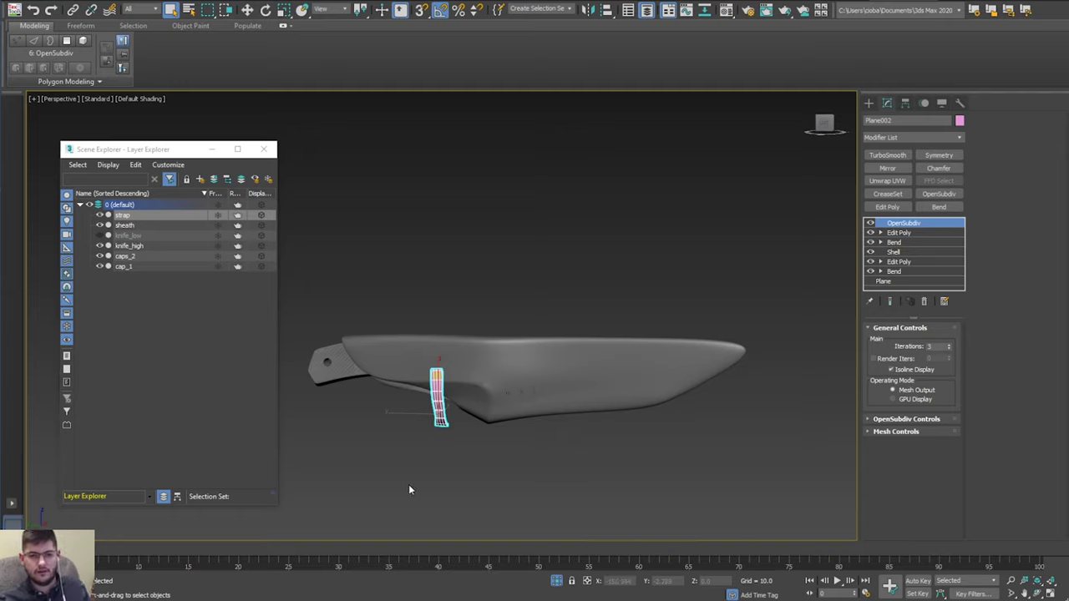
{"action": "scroll", "coordinate": [429, 431], "scroll_direction": "up", "scroll_amount": 2}
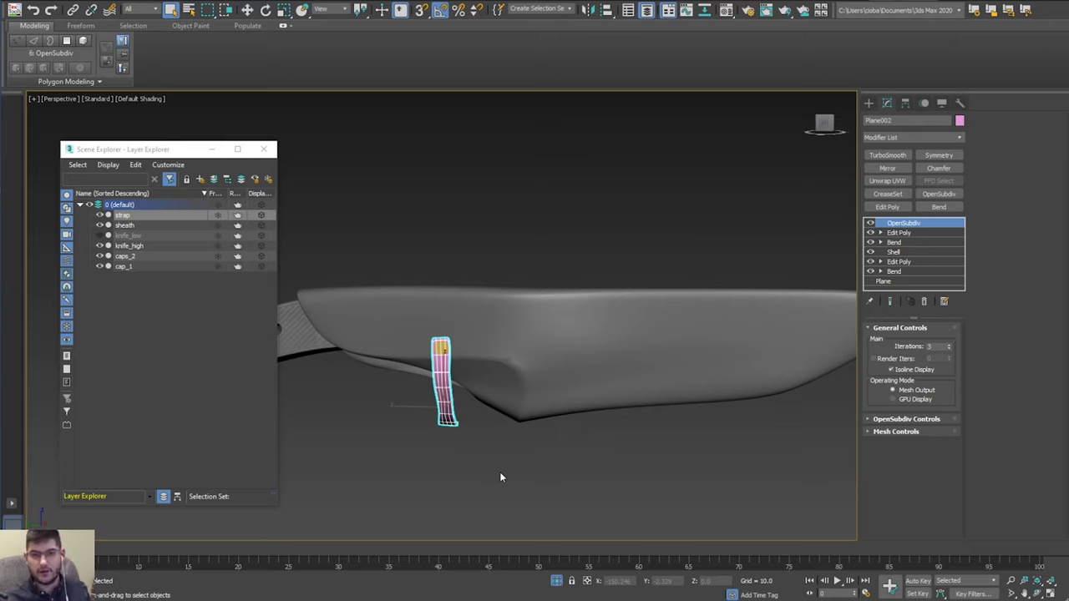
{"action": "middle_click_drag", "start_coordinate": [493, 476], "coordinate": [530, 274], "text": "alt"}
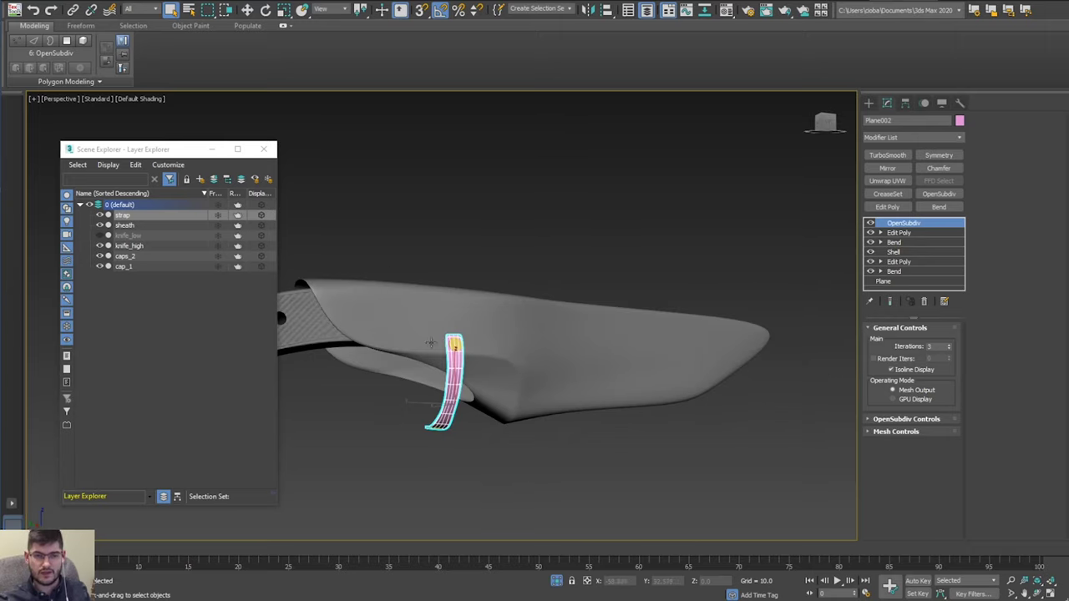